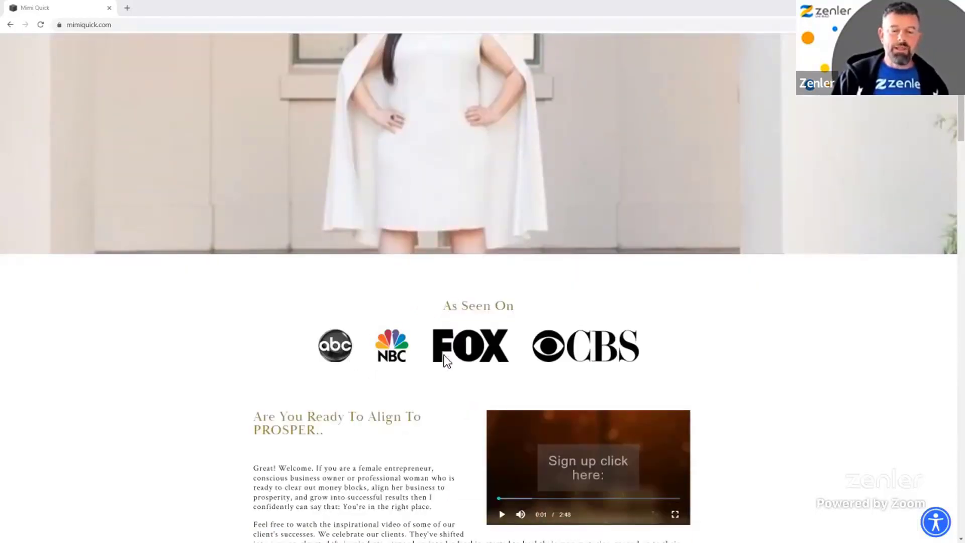
# - Examine the reference home page from its banner and As Seen On logos through the text sections and books to the footer
pyautogui.scroll(-2, 793, 340)
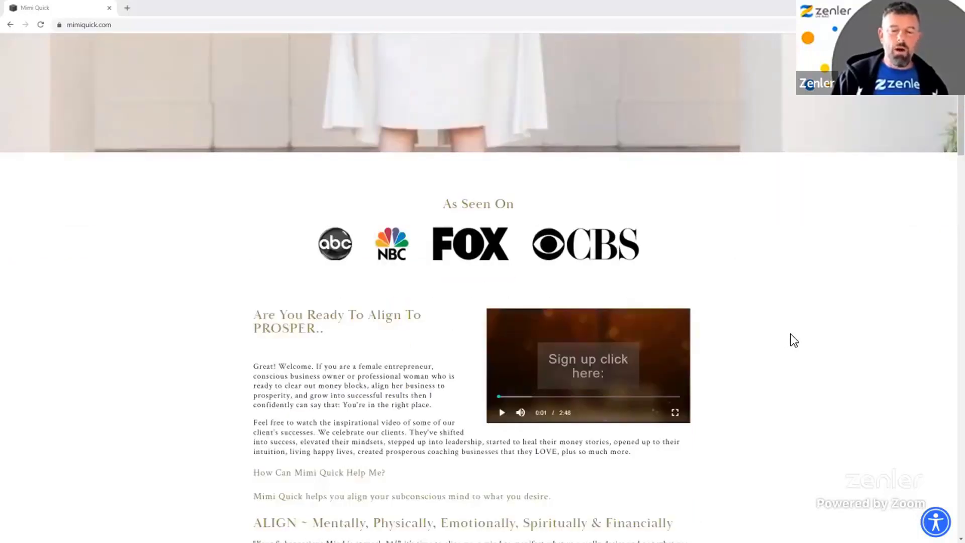
pyautogui.scroll(-2, 791, 333)
pyautogui.scroll(1, 791, 334)
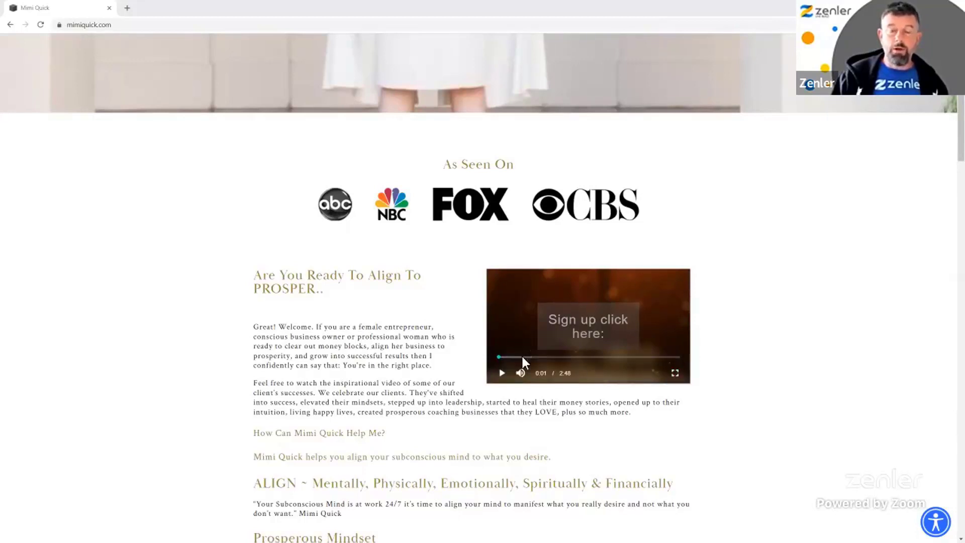
pyautogui.scroll(-2, 779, 333)
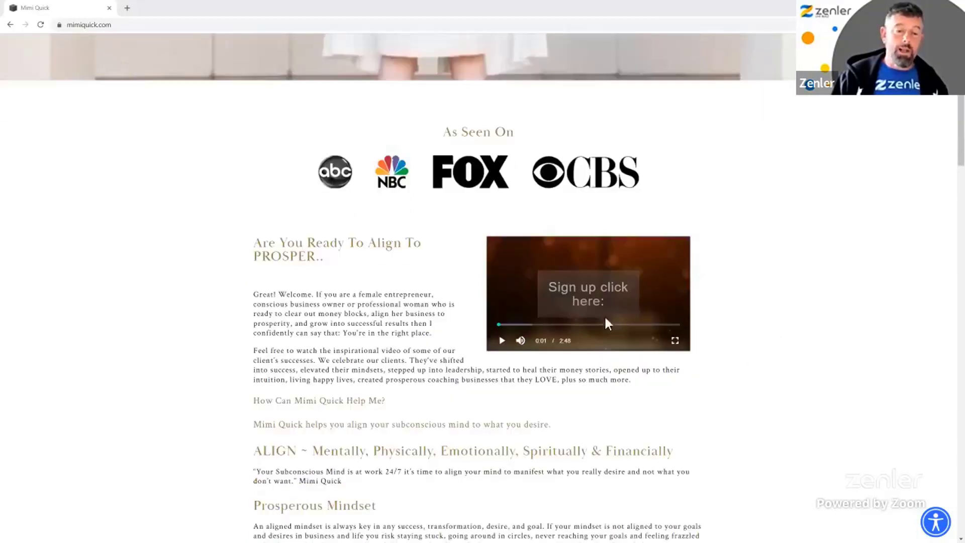
pyautogui.tripleClick(313, 197)
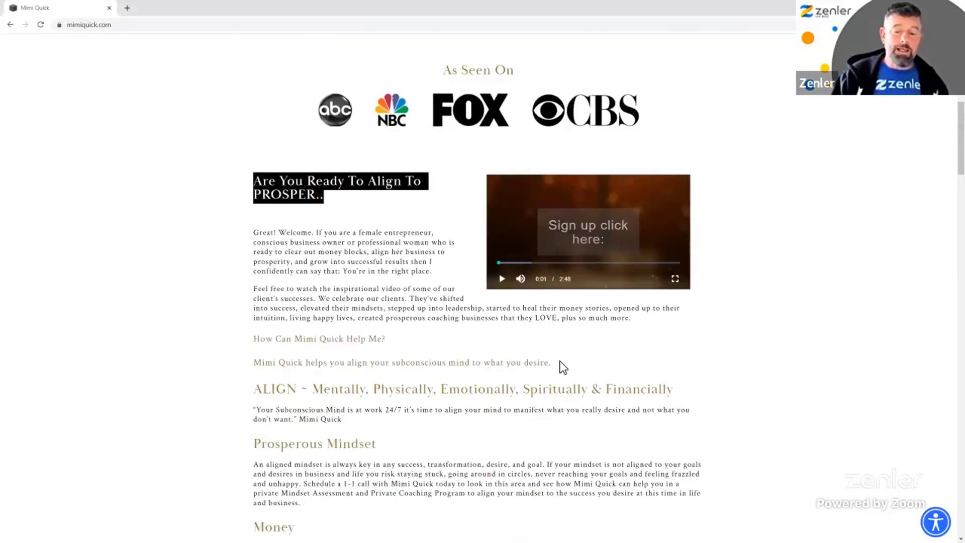
pyautogui.scroll(-1, 560, 361)
pyautogui.scroll(-3, 560, 357)
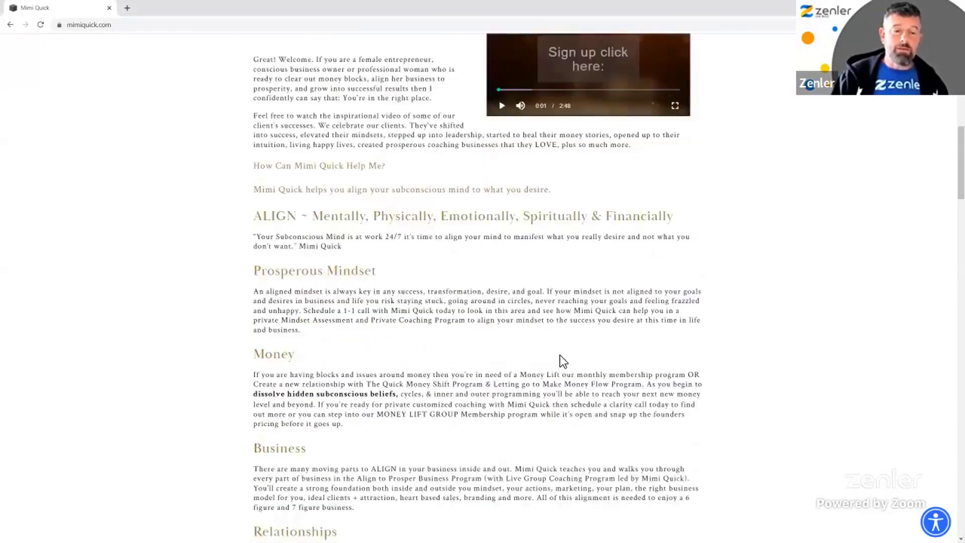
pyautogui.scroll(-8, 560, 355)
pyautogui.scroll(-10, 563, 361)
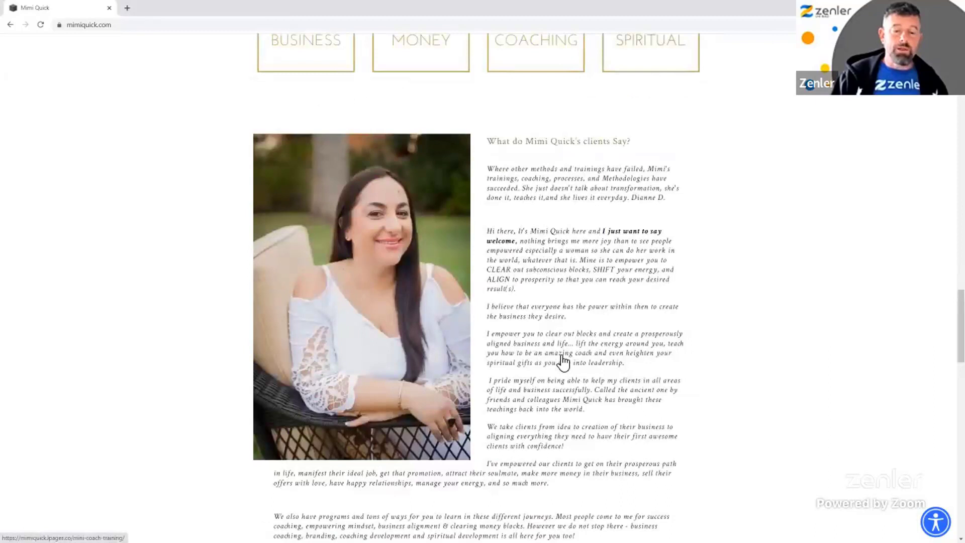
pyautogui.scroll(-10, 563, 362)
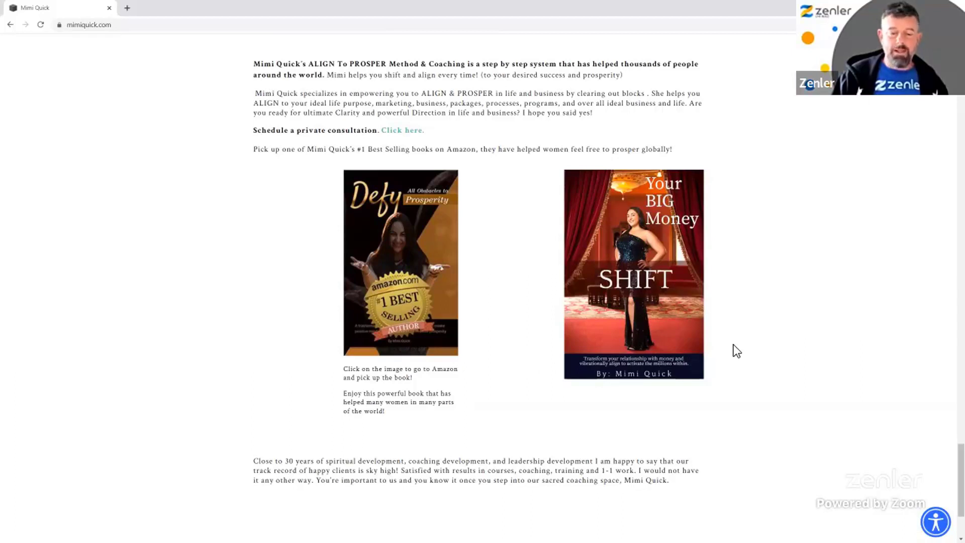
pyautogui.scroll(-3, 731, 345)
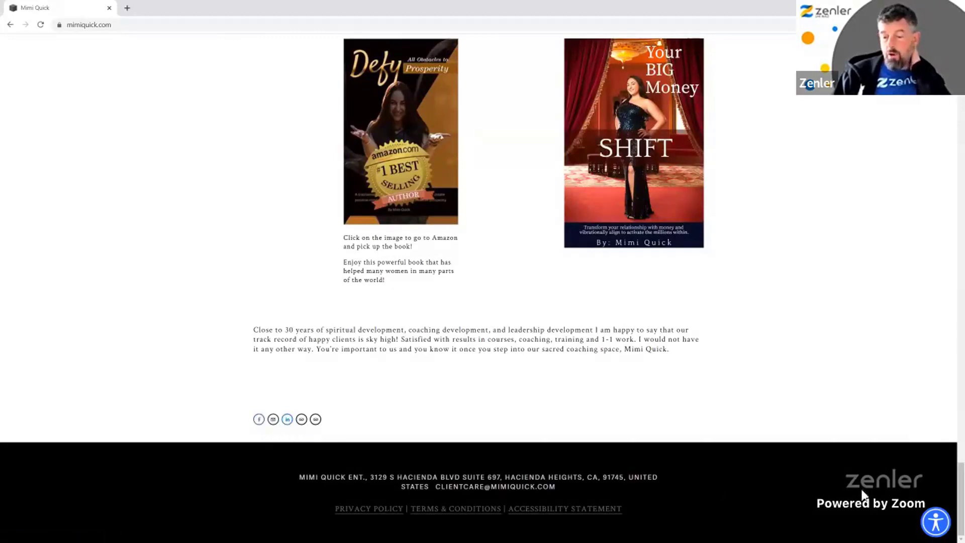
pyautogui.scroll(15, 754, 304)
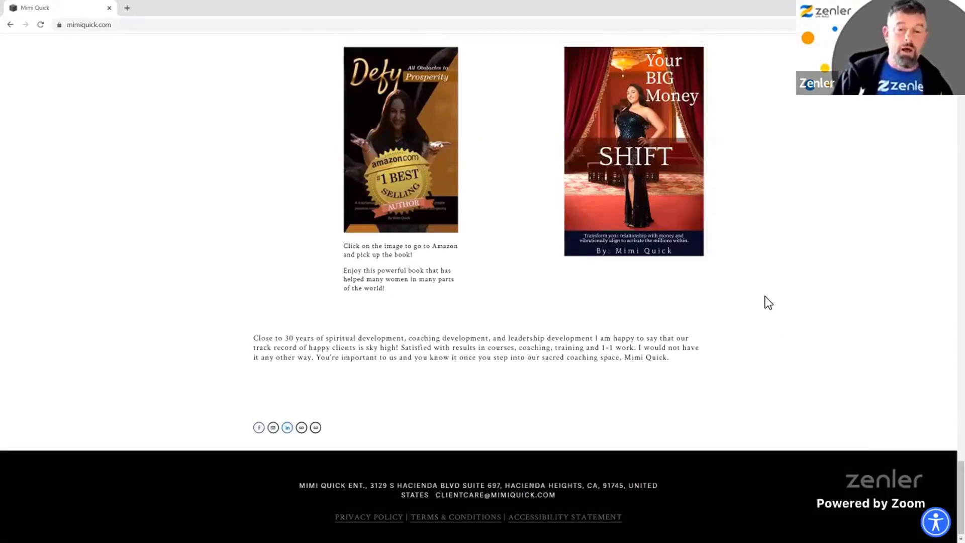
pyautogui.scroll(10, 760, 296)
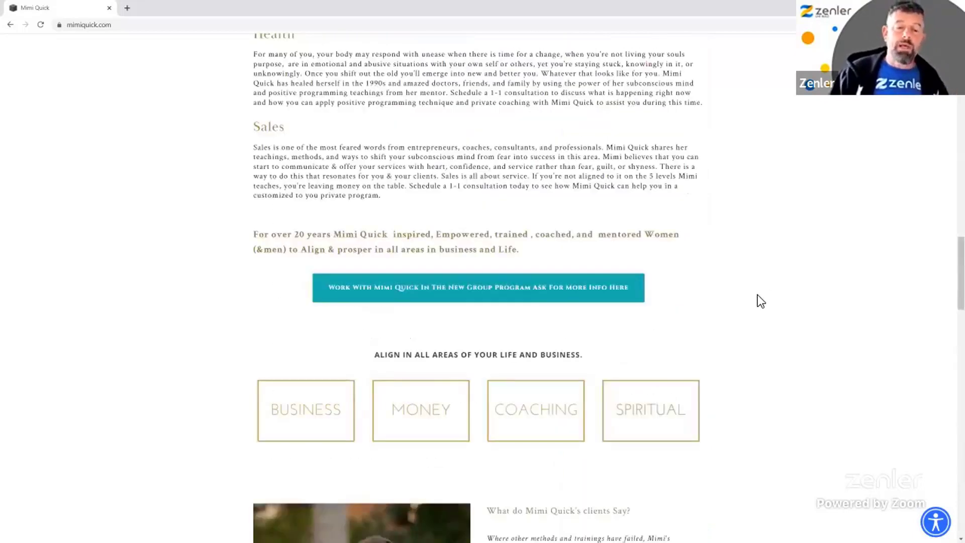
pyautogui.scroll(15, 398, 163)
pyautogui.scroll(3, 397, 158)
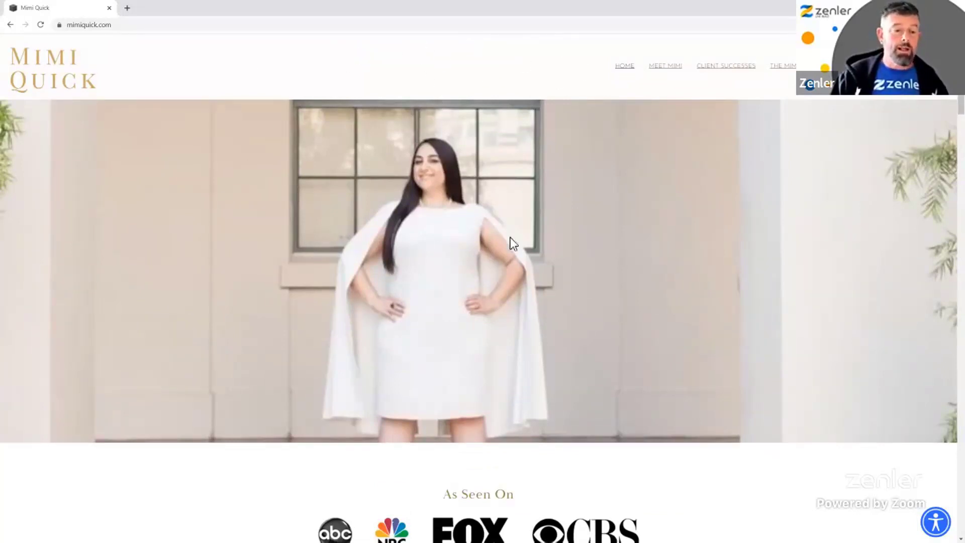
# - Review the reference page's layout again, covering the video section, call-to-action, four area boxes and client testimonial section
pyautogui.scroll(-4, 403, 275)
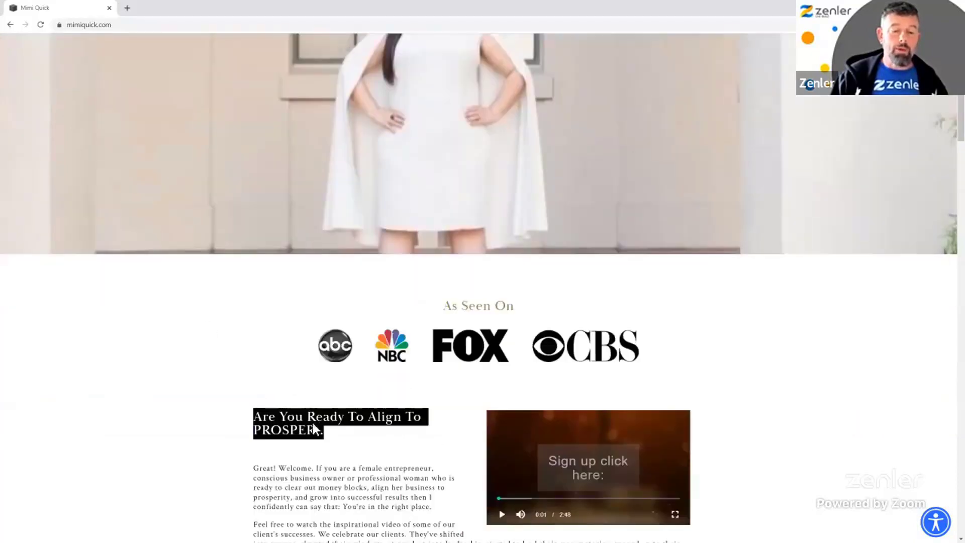
pyautogui.scroll(-3, 504, 367)
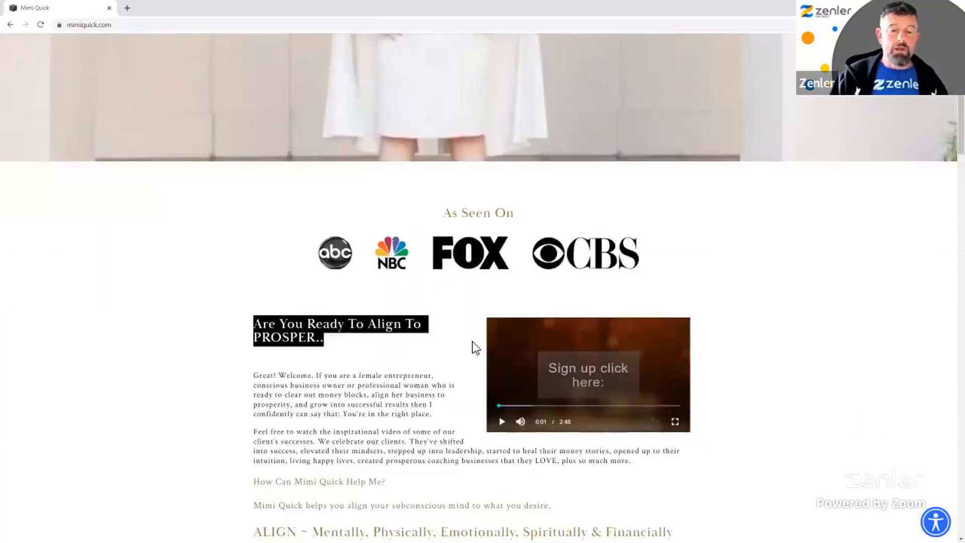
pyautogui.scroll(1, 599, 200)
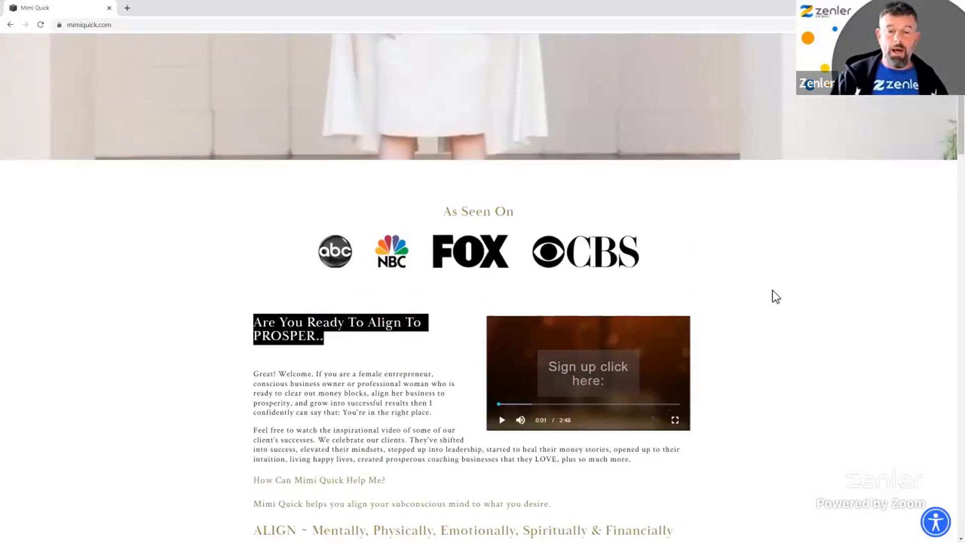
pyautogui.scroll(-5, 773, 292)
pyautogui.scroll(-18, 767, 288)
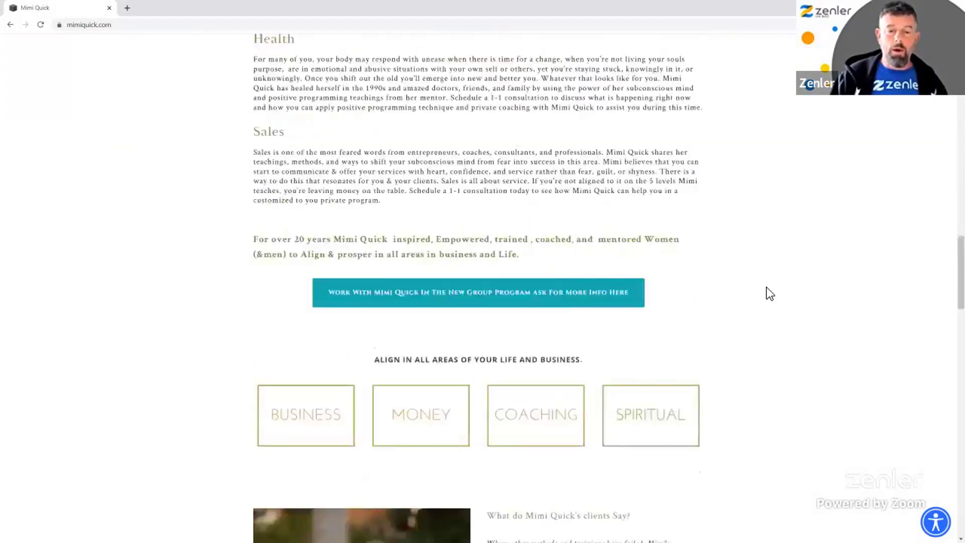
pyautogui.scroll(-20, 767, 287)
pyautogui.scroll(9, 766, 267)
pyautogui.scroll(20, 789, 186)
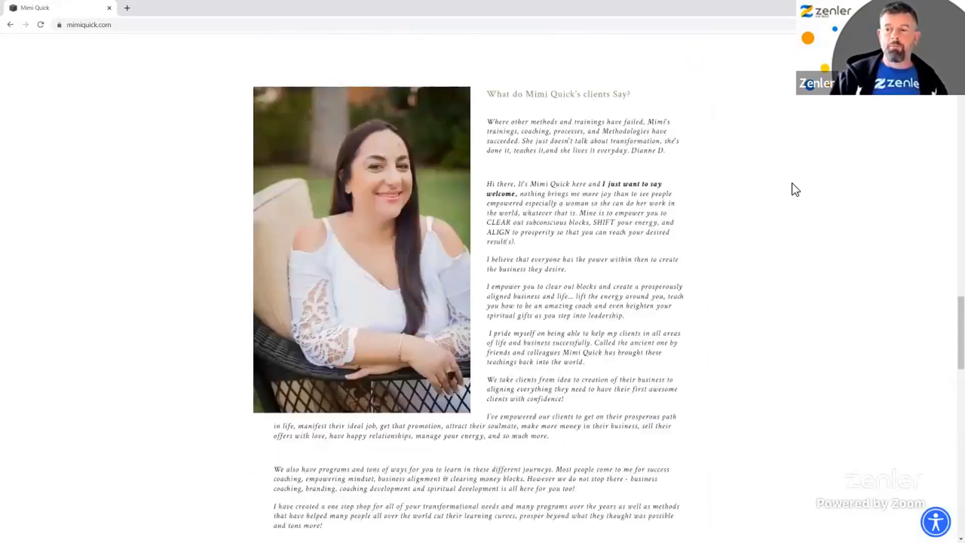
pyautogui.scroll(3, 799, 187)
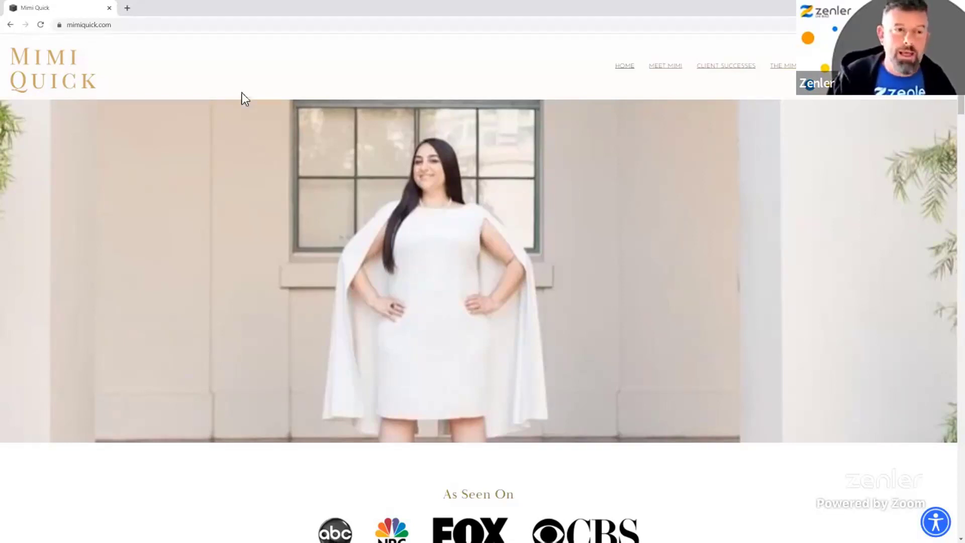
# - Open gooddoggy.newzenler.com in a new browser tab and enter the site's admin area
pyautogui.click(130, 9)
pyautogui.write('g')
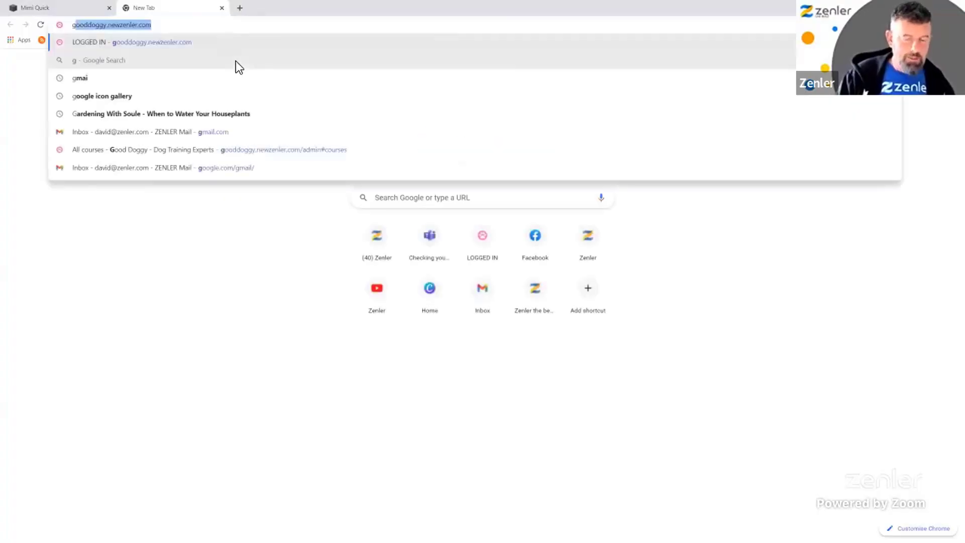
pyautogui.press('Return')
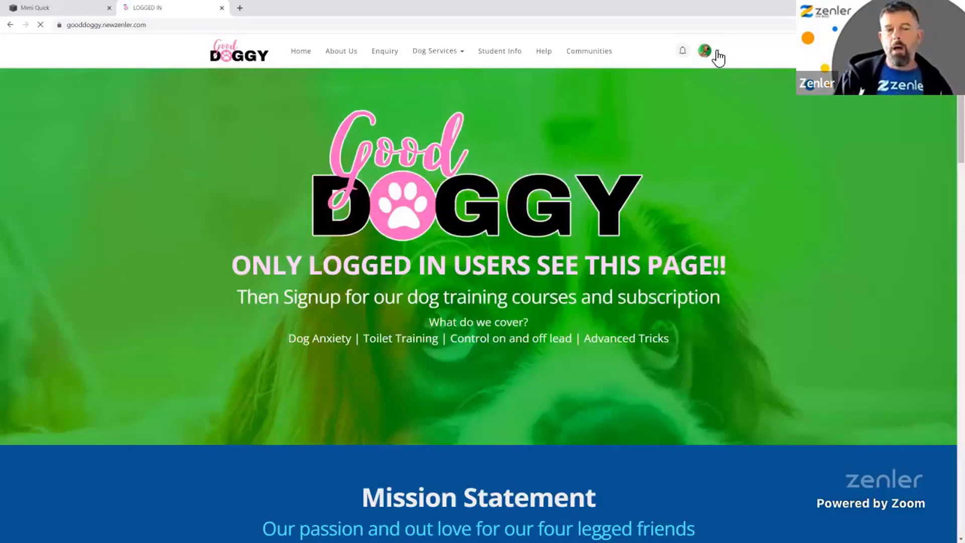
pyautogui.click(719, 58)
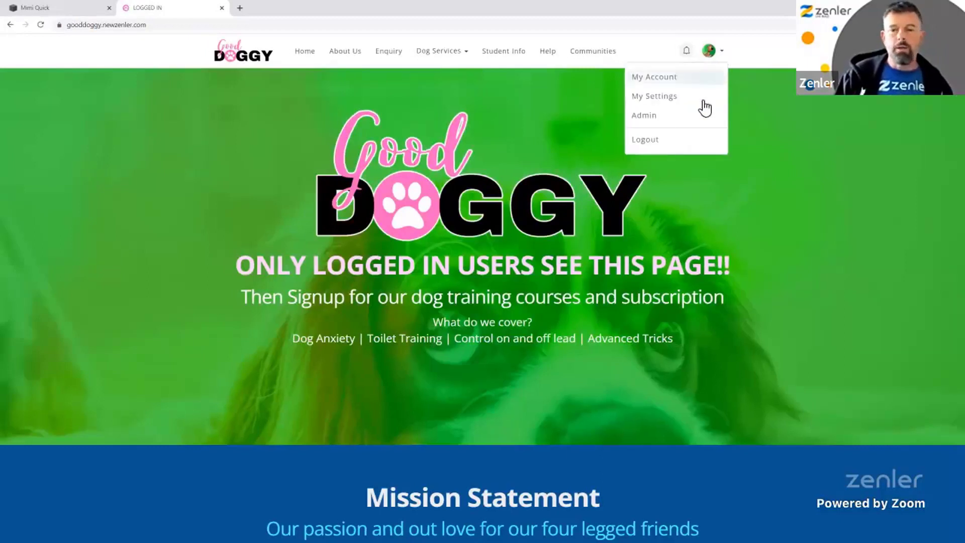
pyautogui.click(661, 120)
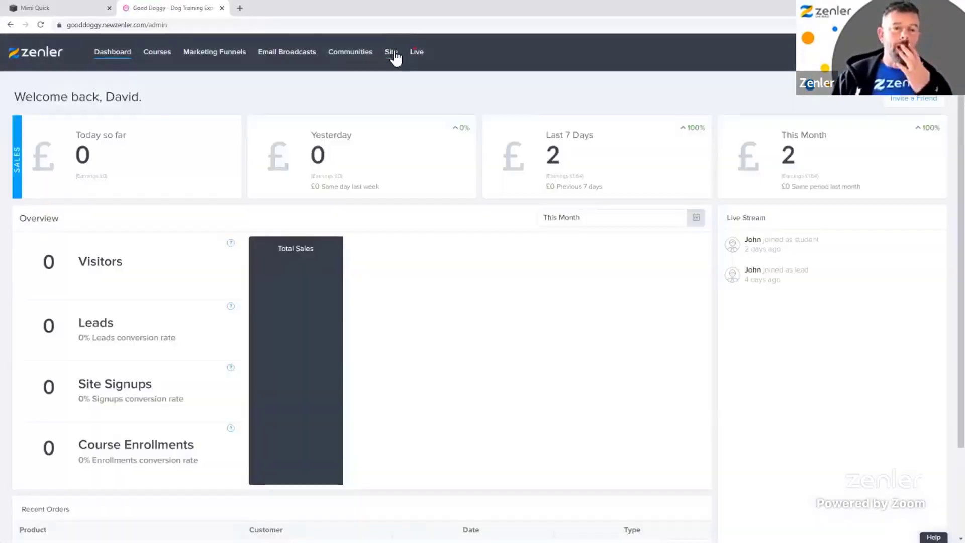
# - Open the list of site pages and look through the existing pages
pyautogui.click(392, 54)
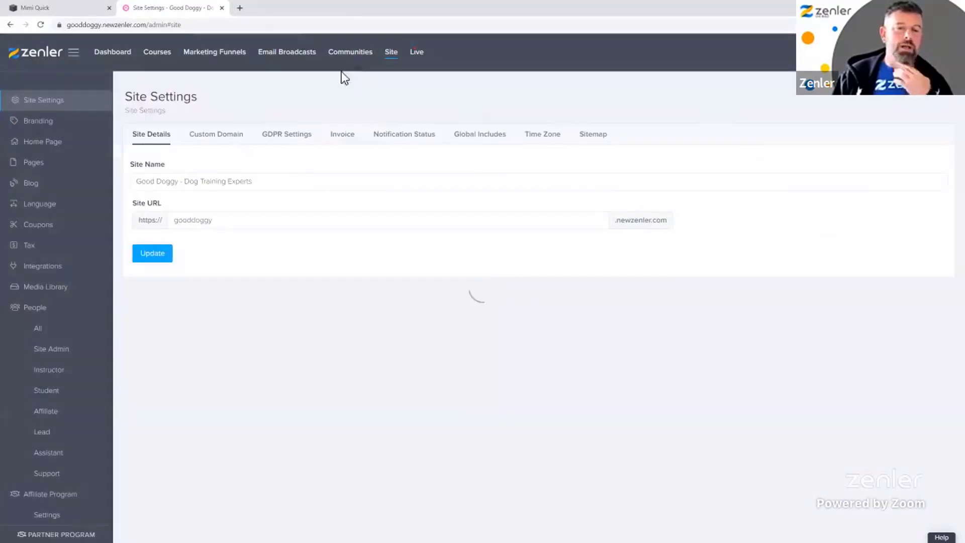
pyautogui.click(55, 163)
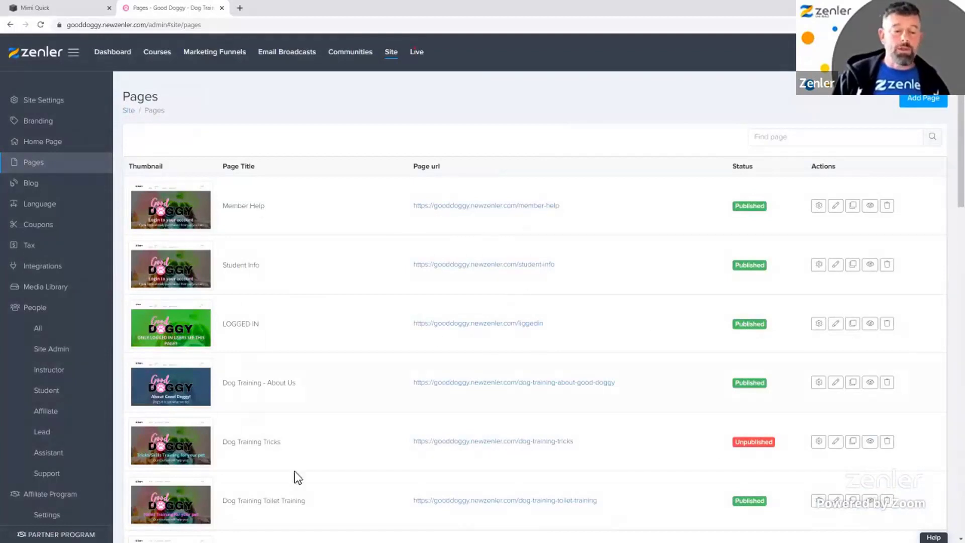
pyautogui.scroll(-8, 691, 427)
pyautogui.scroll(8, 708, 357)
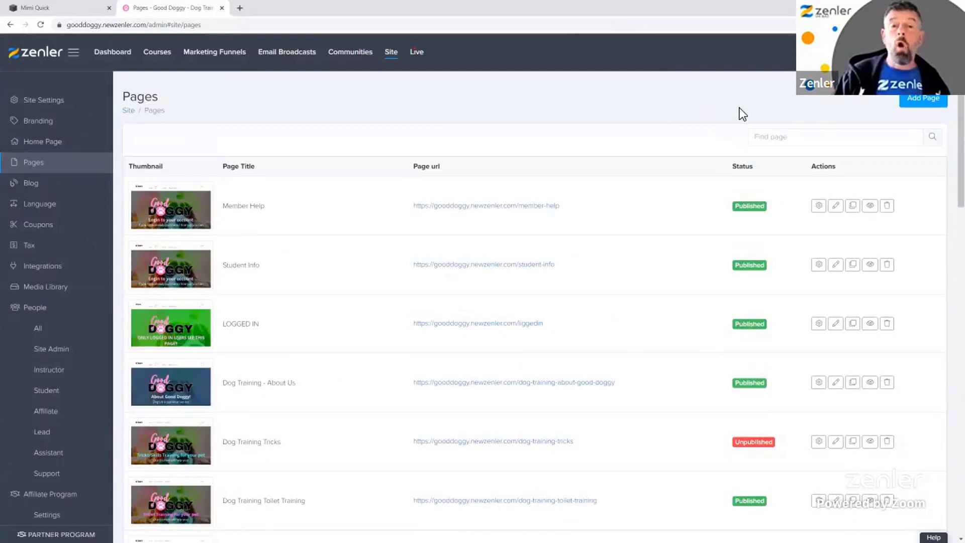
# - Add a blank page titled MIMI with the URL ending mimi, visible only for logged-in users
pyautogui.click(929, 101)
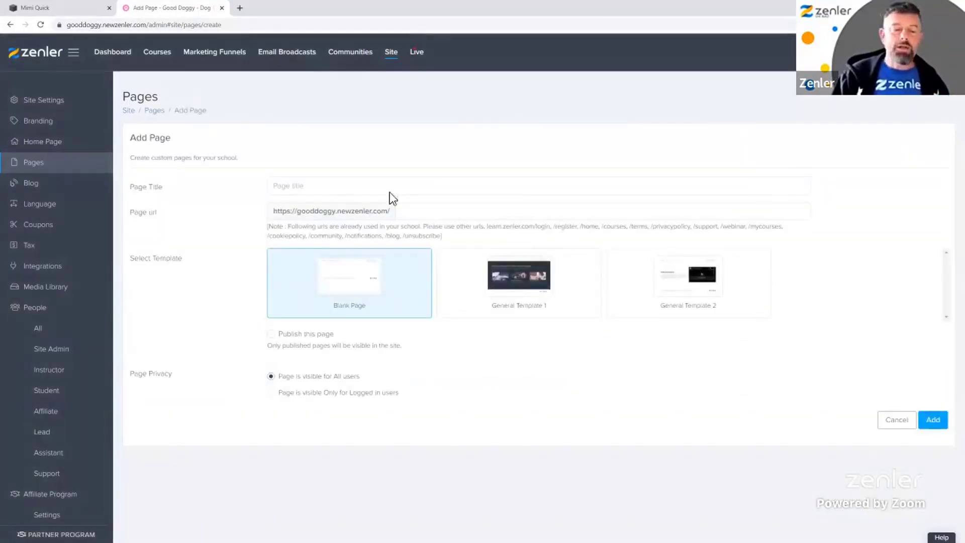
pyautogui.write('MIMI')
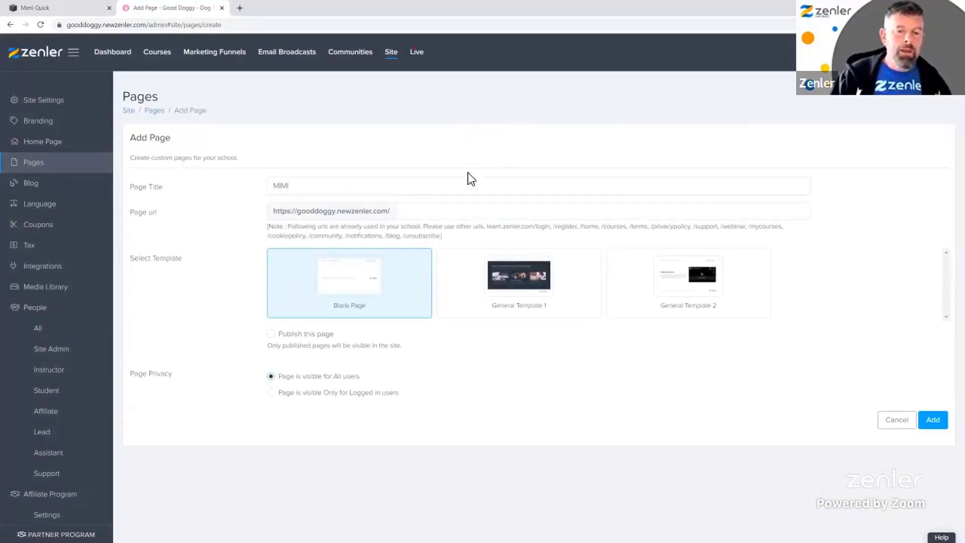
pyautogui.click(412, 213)
pyautogui.write('mimi')
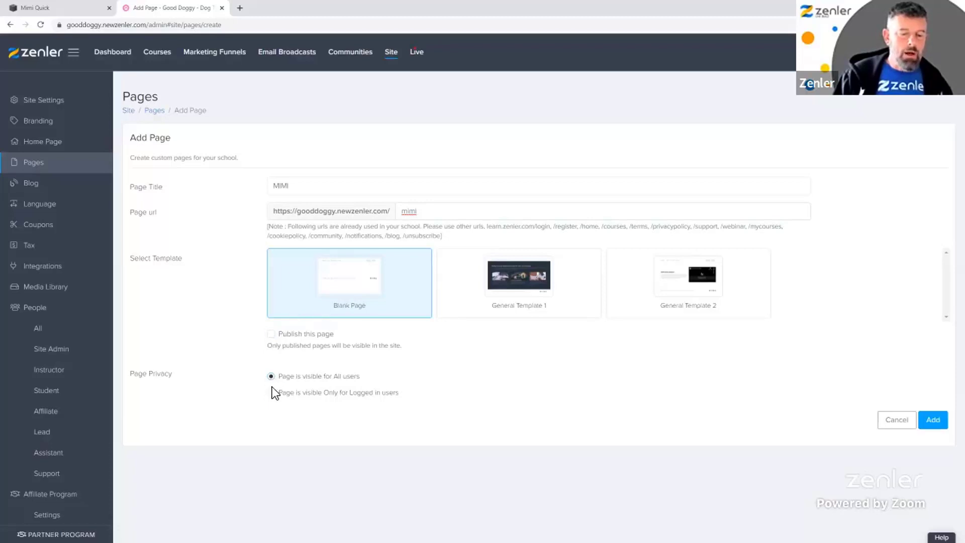
pyautogui.click(308, 397)
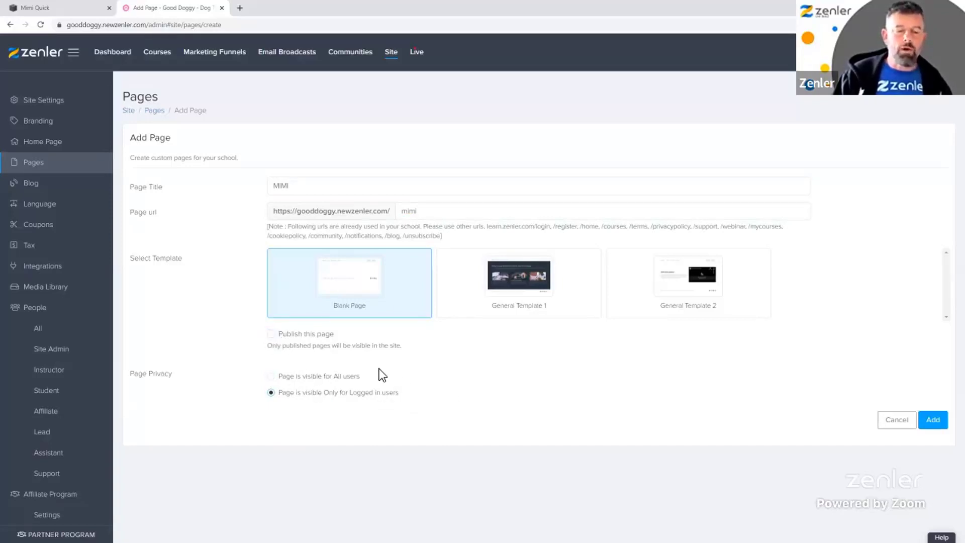
pyautogui.click(272, 393)
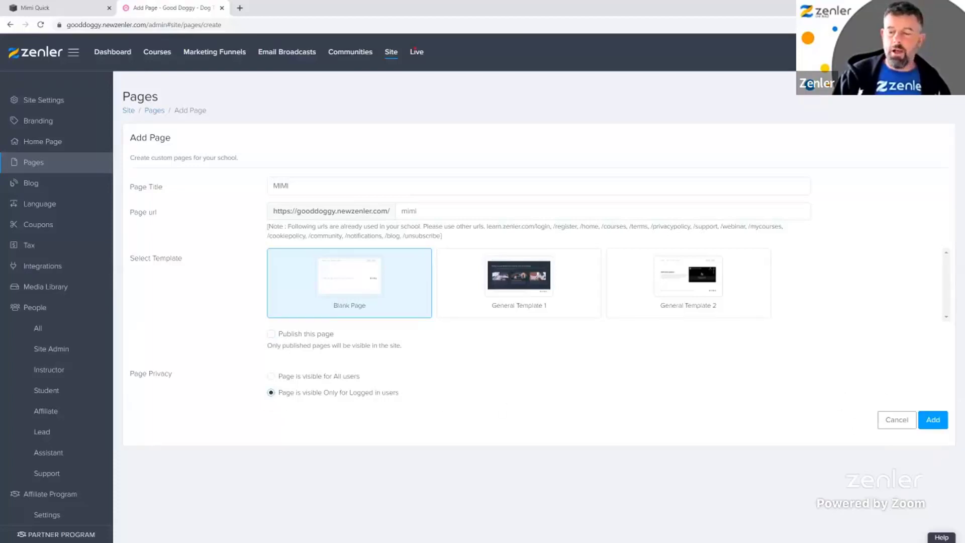
pyautogui.click(934, 421)
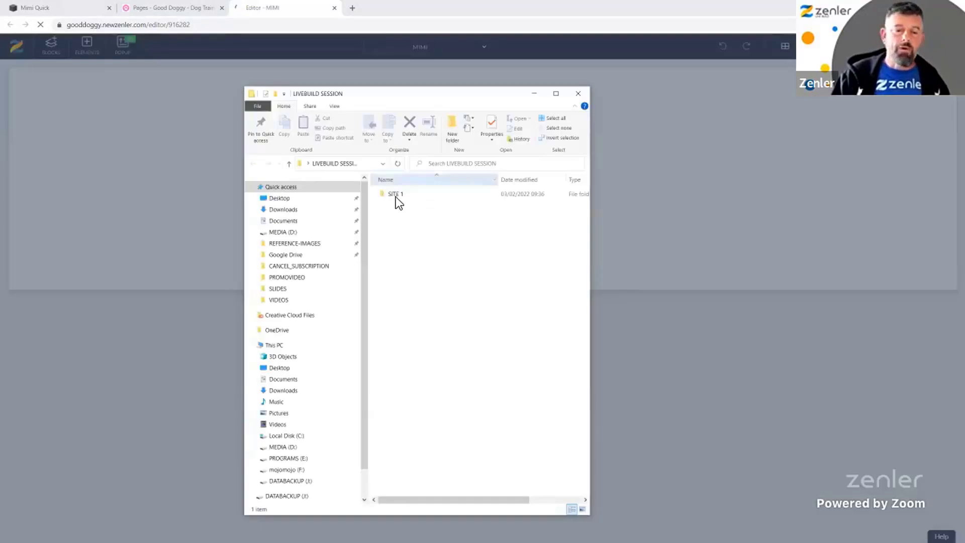
# - In File Explorer, rename the SITE 1 folder to SITE 1-MIMI, open it and move its window off the page editor
pyautogui.click(396, 196)
pyautogui.click(406, 194)
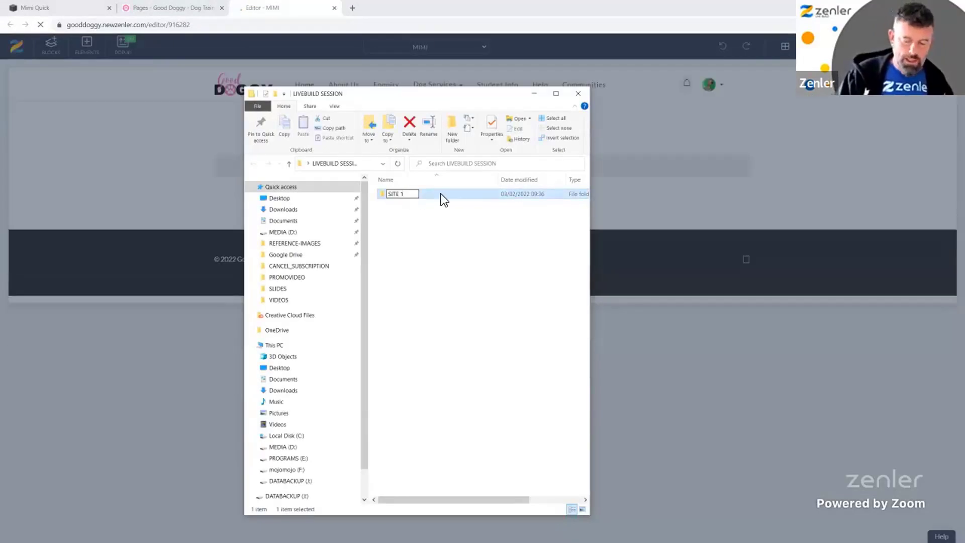
pyautogui.write('-MIMI')
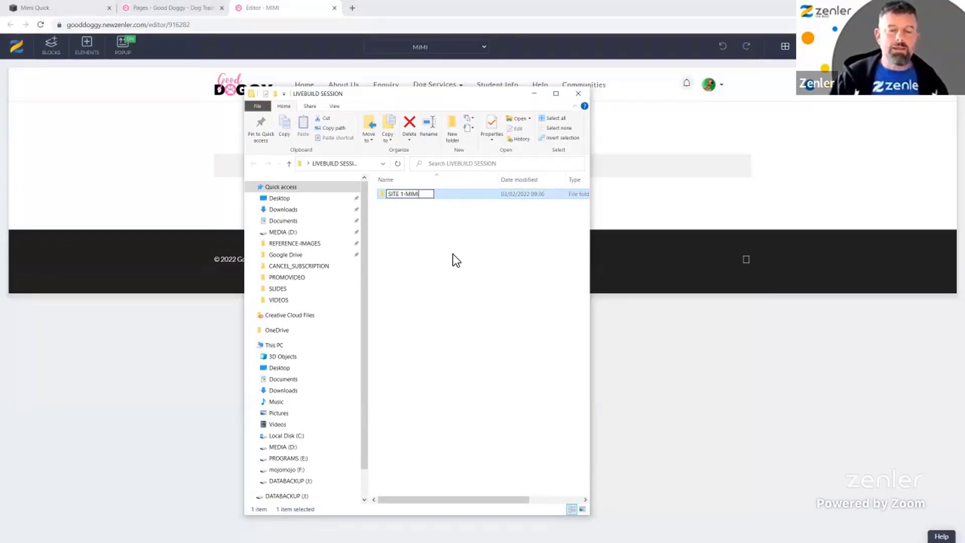
pyautogui.click(445, 239)
pyautogui.doubleClick(411, 197)
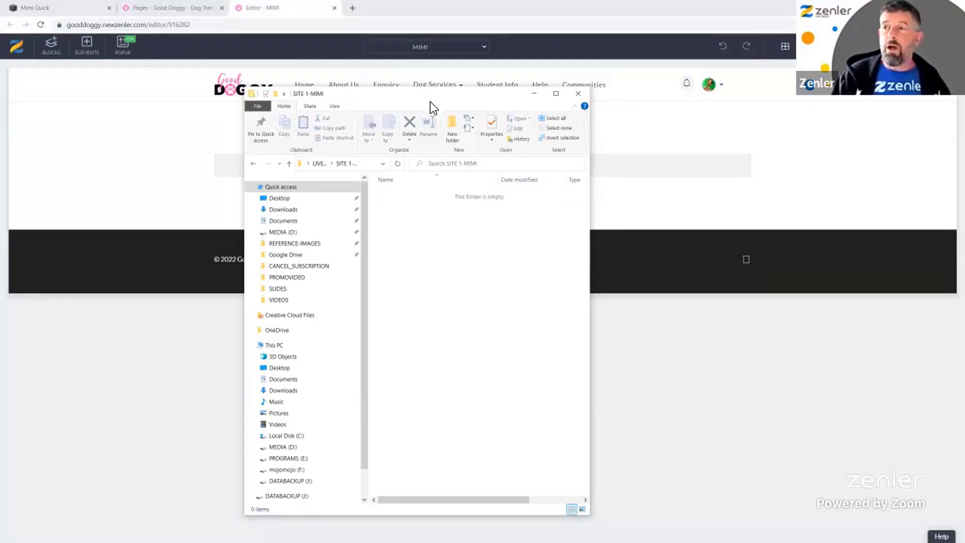
pyautogui.moveTo(430, 101); pyautogui.dragTo(0, 102)
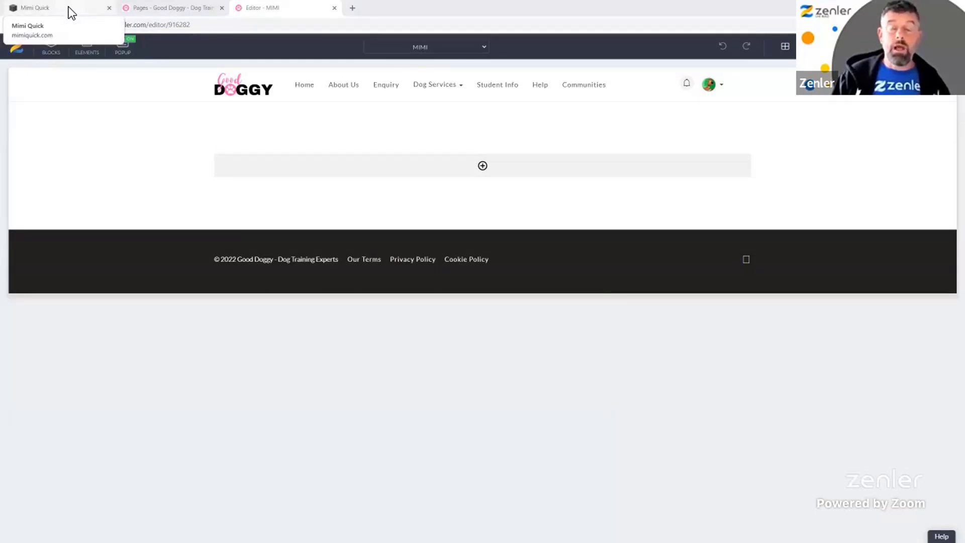
# - Delete the site header block and the Site Footer (Dynamic) block from the MIMI page
pyautogui.click(101, 95)
pyautogui.click(59, 77)
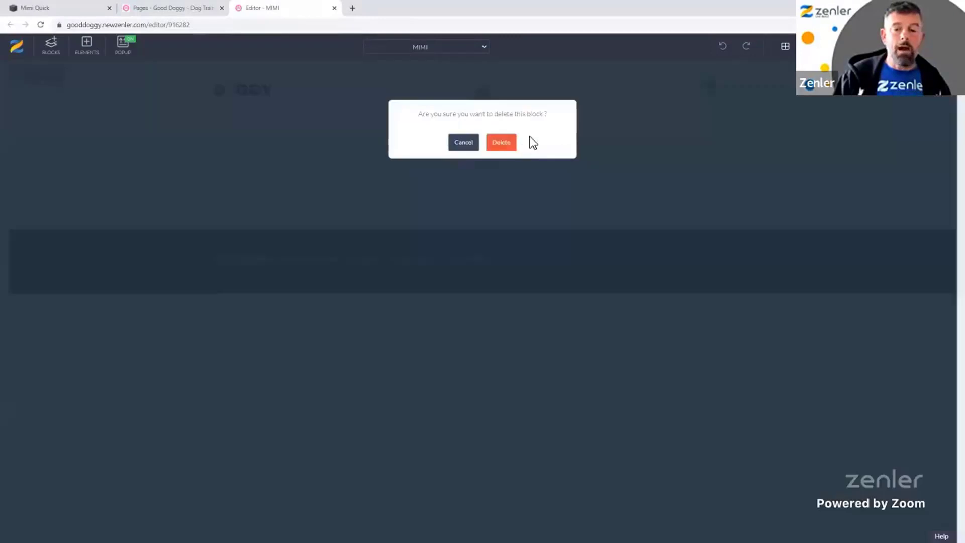
pyautogui.click(507, 143)
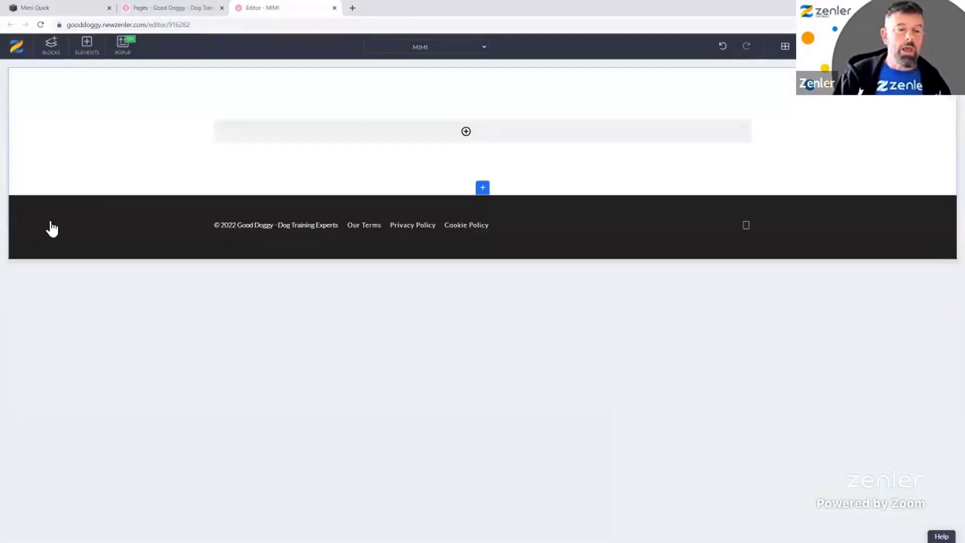
pyautogui.click(58, 201)
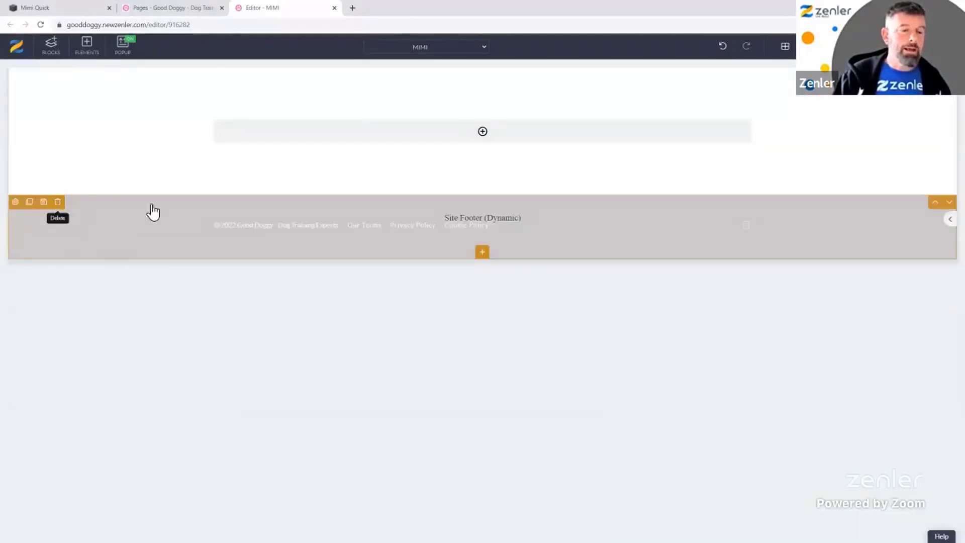
pyautogui.click(504, 144)
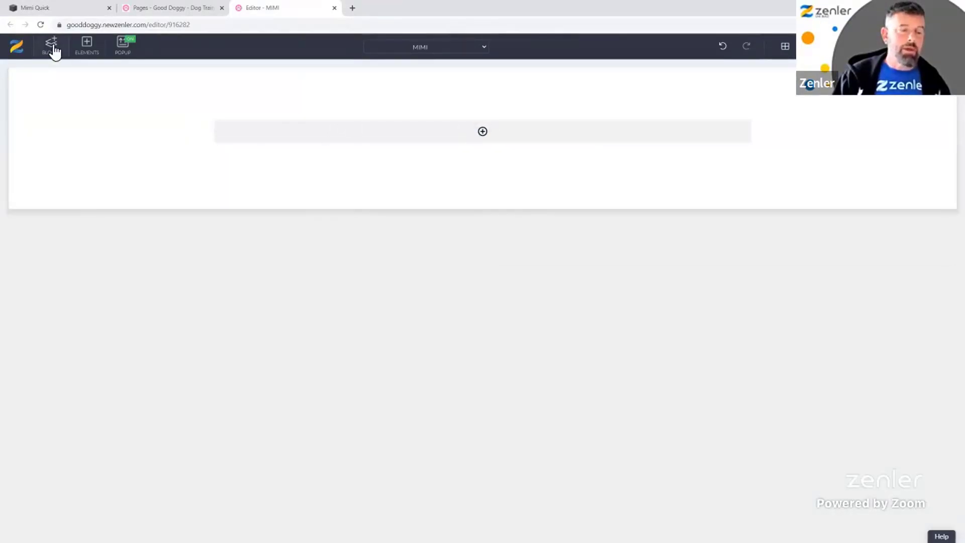
# - Look at the ready-made navigation bar designs in the page editor's block library
pyautogui.click(55, 52)
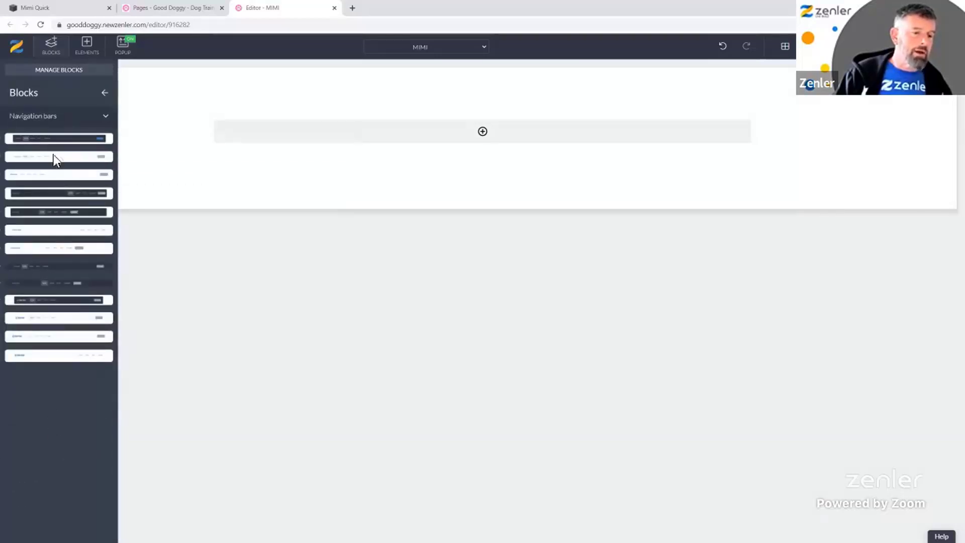
pyautogui.click(482, 314)
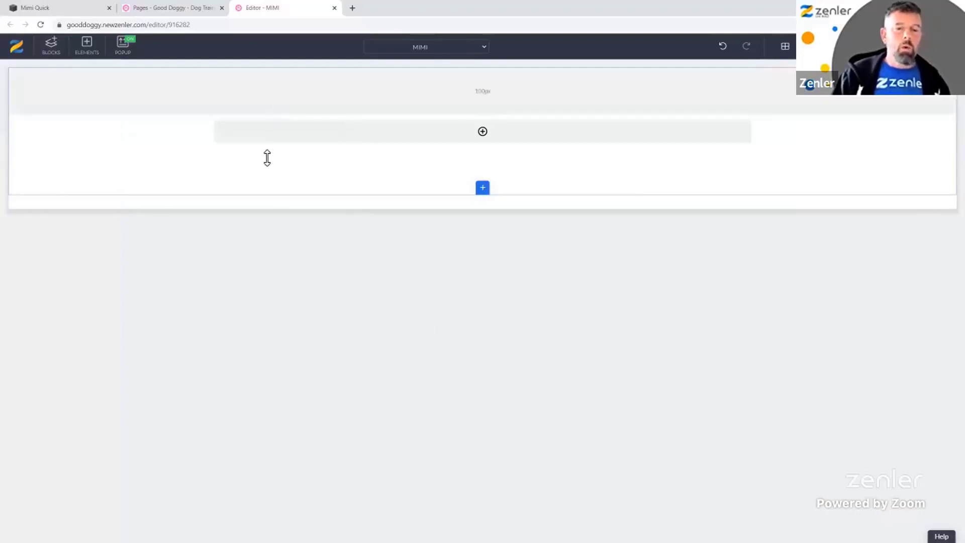
# - Inspect the hero banner on the reference site's home page with the browser's developer tools, closing them when done
pyautogui.click(79, 7)
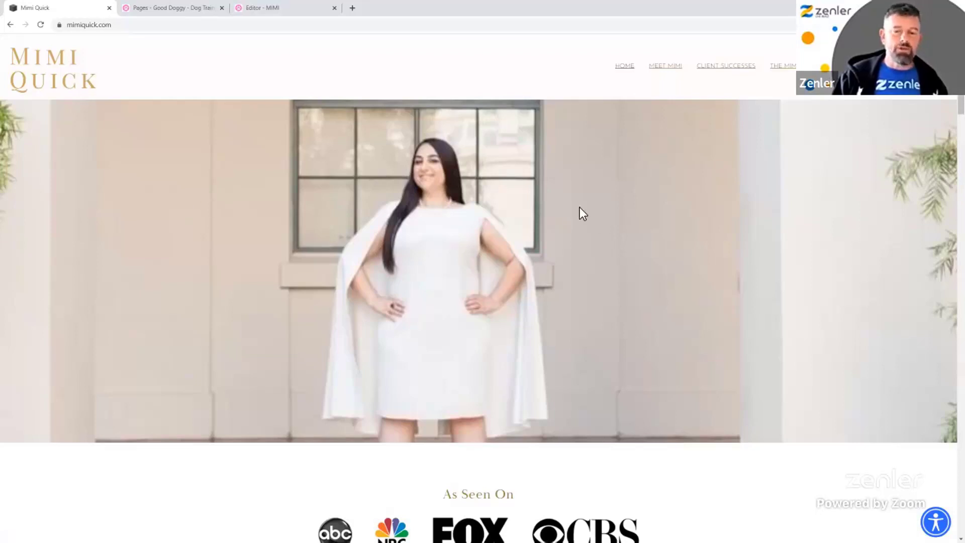
pyautogui.rightClick(227, 200)
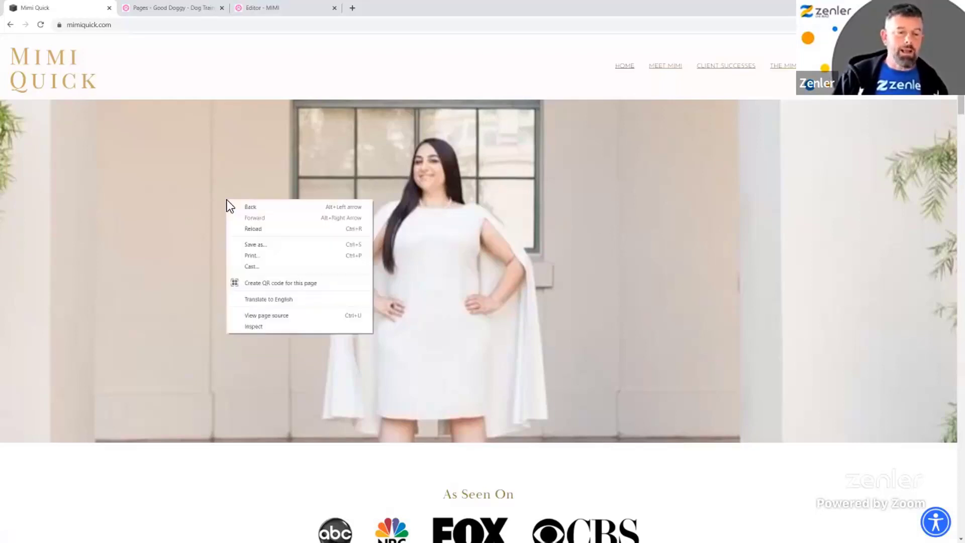
pyautogui.click(259, 328)
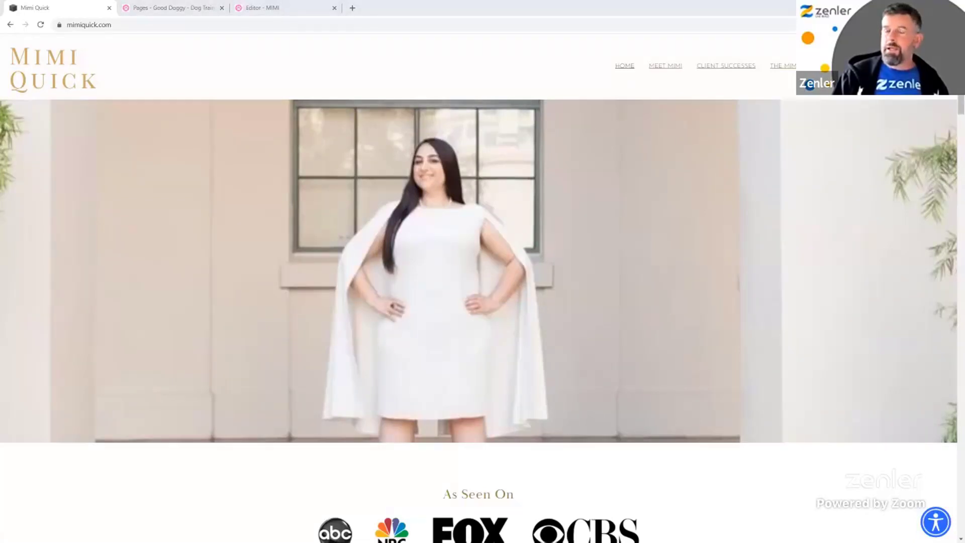
pyautogui.click(499, 139)
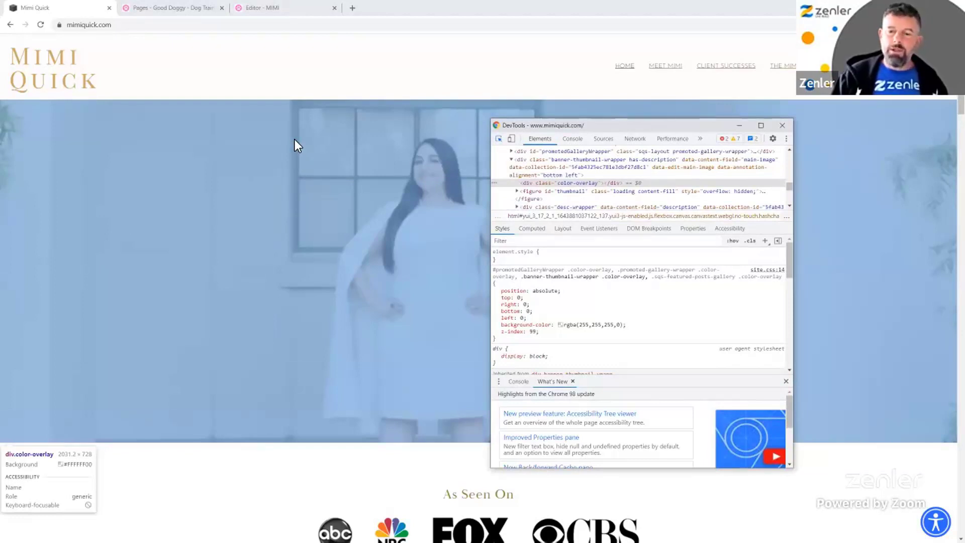
pyautogui.click(294, 140)
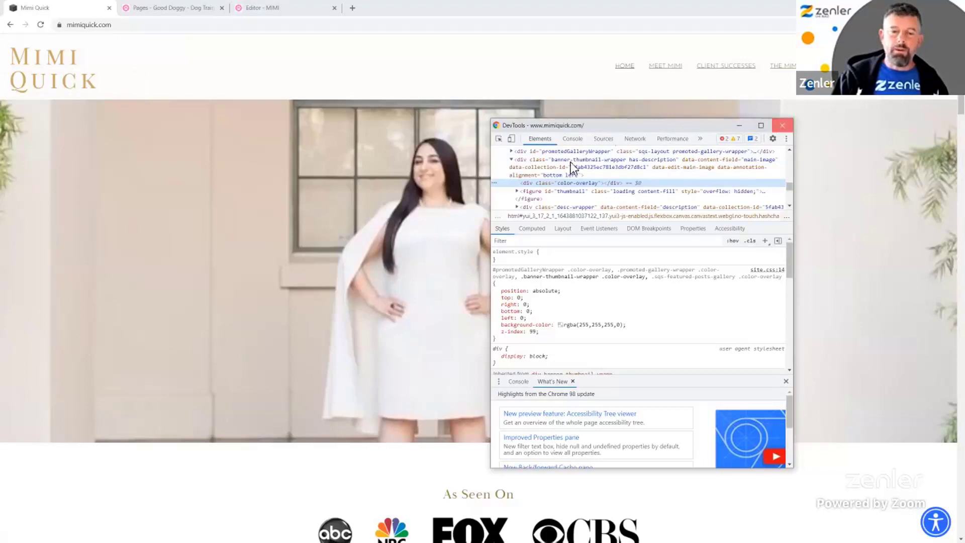
pyautogui.click(782, 126)
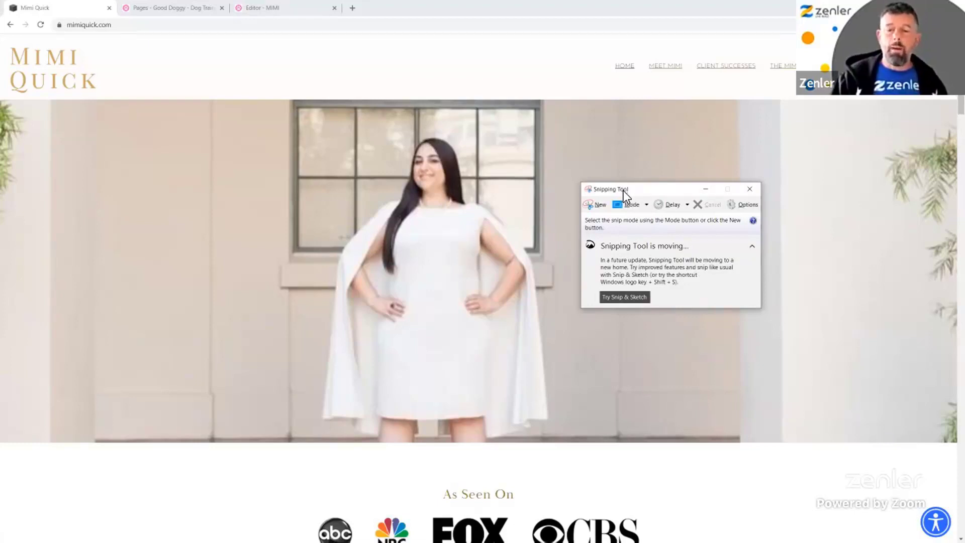
# - Capture the full-width hero banner image of the reference home page with Snipping Tool
pyautogui.click(598, 204)
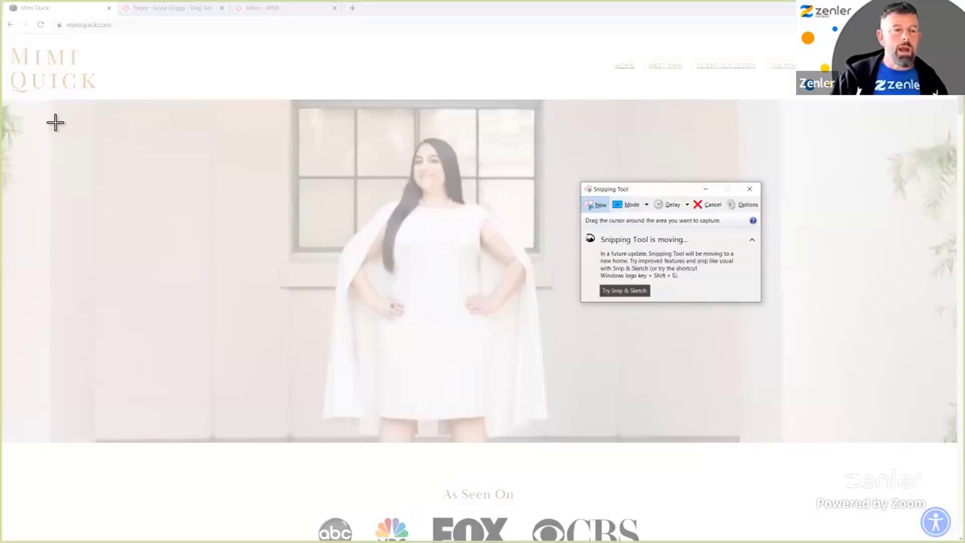
pyautogui.moveTo(3, 100); pyautogui.dragTo(956, 441)
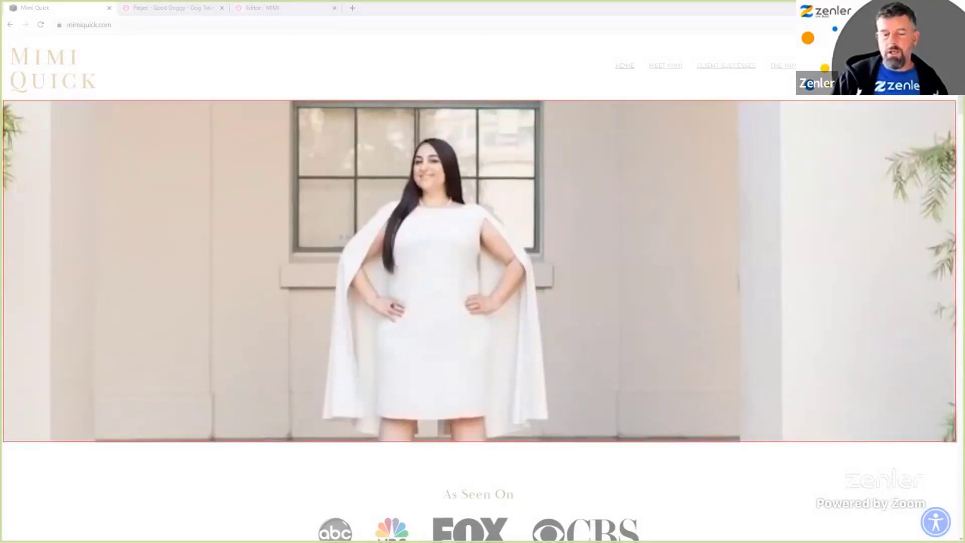
pyautogui.moveTo(956, 441); pyautogui.dragTo(956, 441)
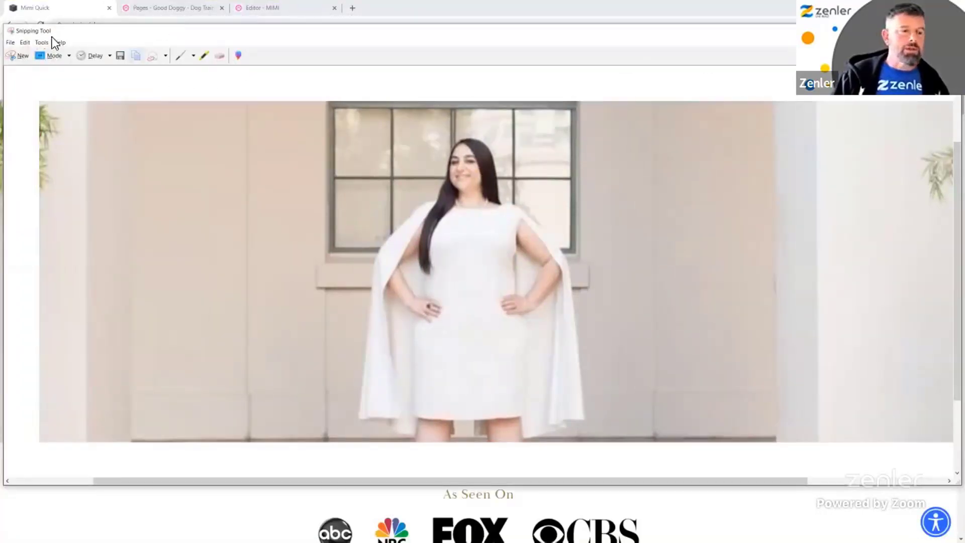
# - Save the banner capture as a JPEG named hero in Desktop > LIVEBUILD SESSION > SITE 1-MIMI and close the snip
pyautogui.click(11, 42)
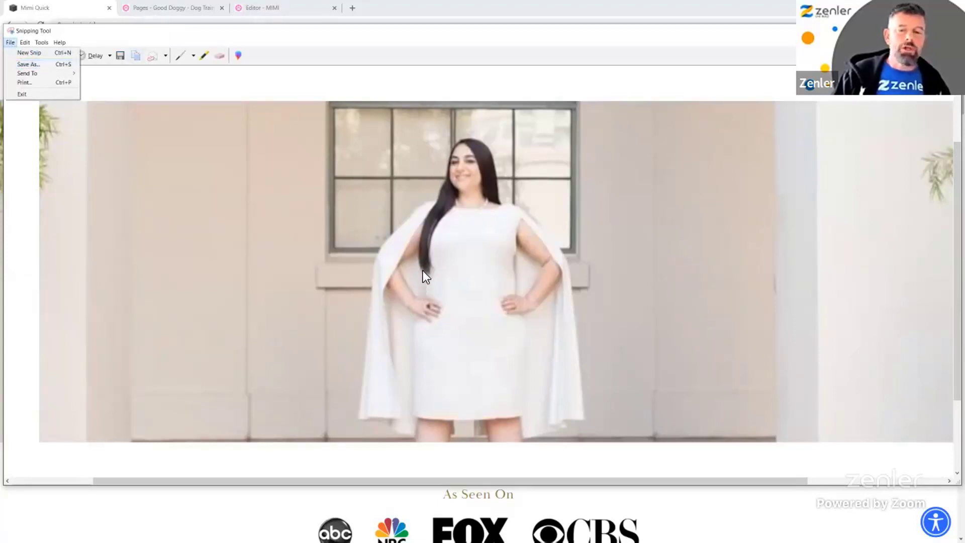
pyautogui.click(39, 63)
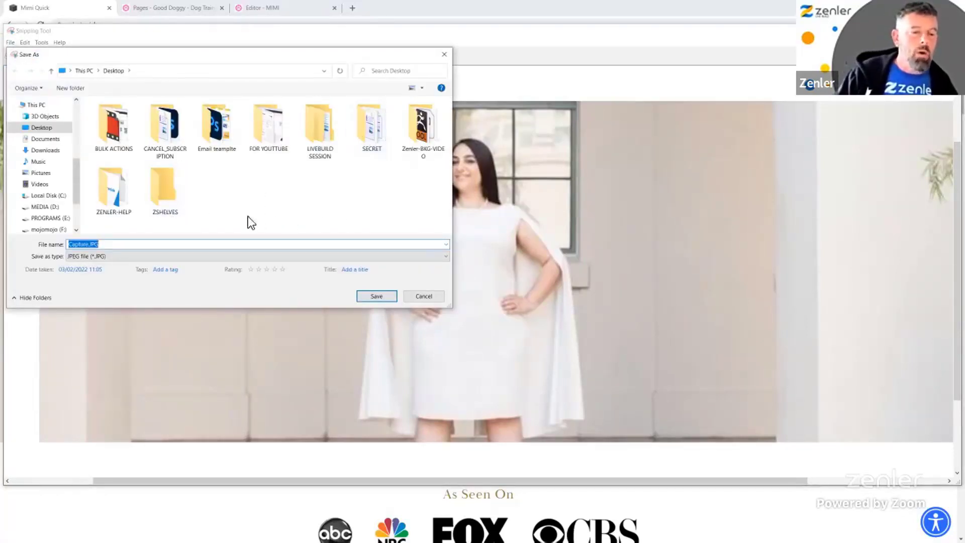
pyautogui.click(52, 130)
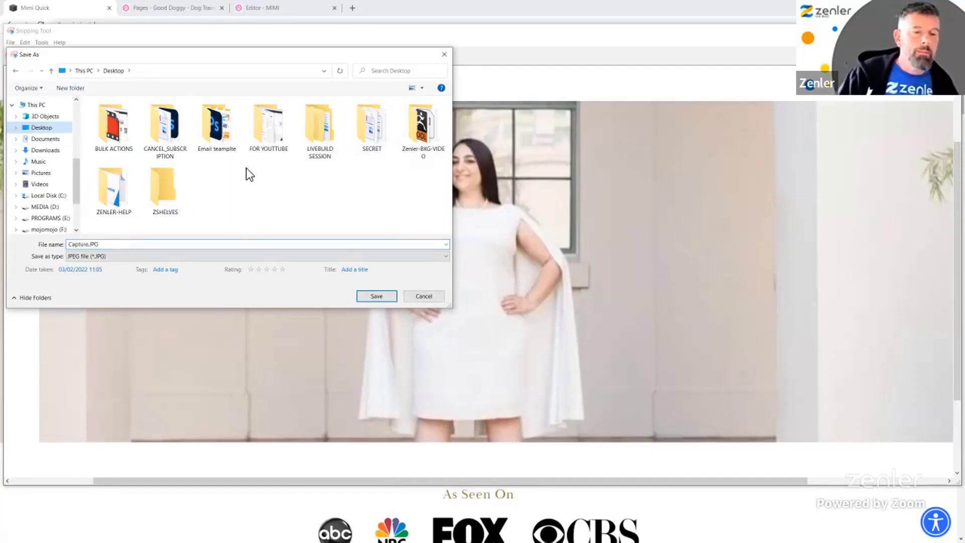
pyautogui.doubleClick(313, 129)
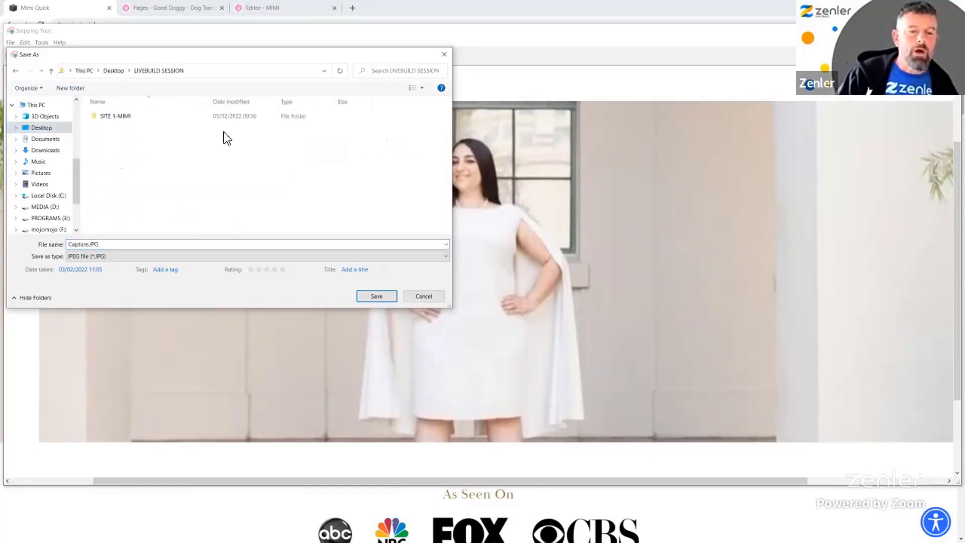
pyautogui.doubleClick(110, 119)
pyautogui.click(119, 246)
pyautogui.write('hel')
pyautogui.press('BackSpace')
pyautogui.write('ro')
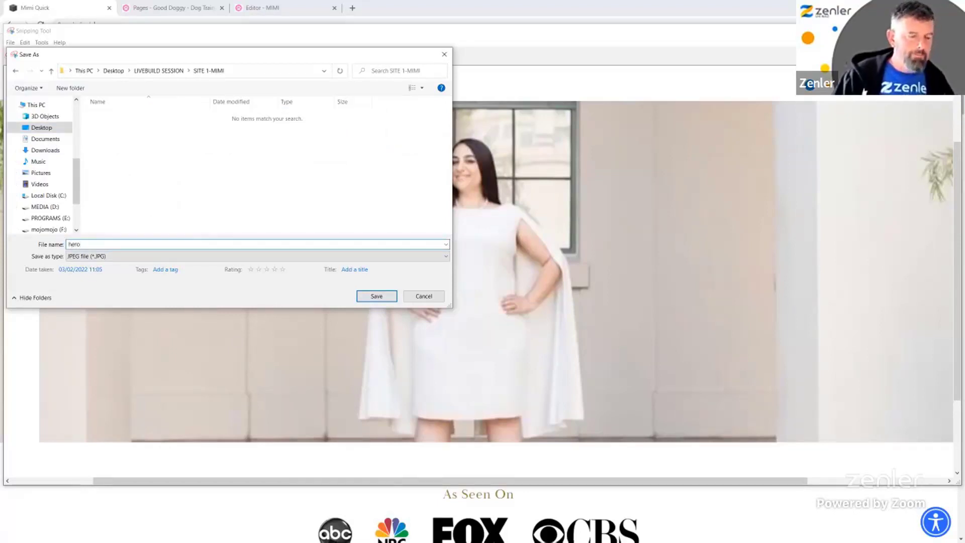
pyautogui.click(377, 296)
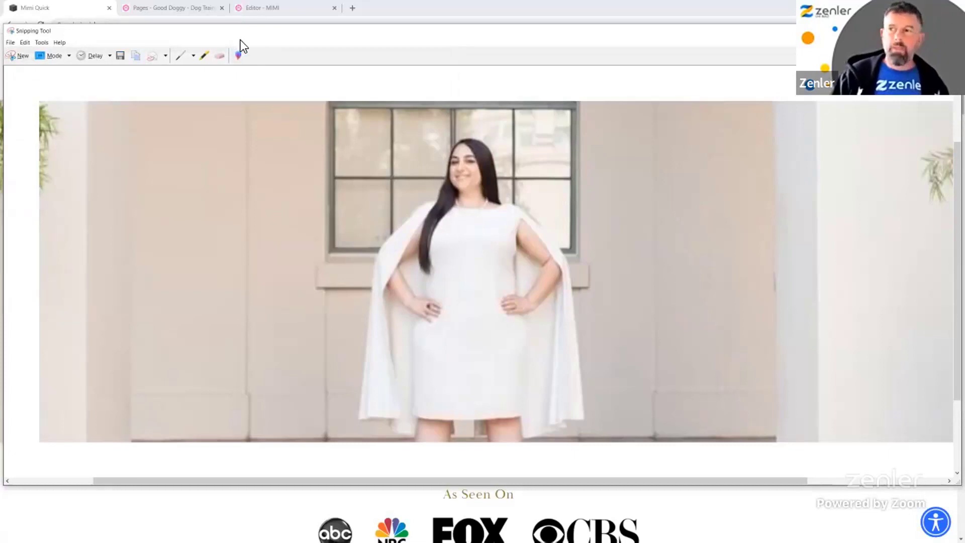
pyautogui.click(950, 30)
# - Capture the row of abc, NBC, FOX and CBS logos beneath the As Seen On heading with Snipping Tool
pyautogui.scroll(-4, 387, 334)
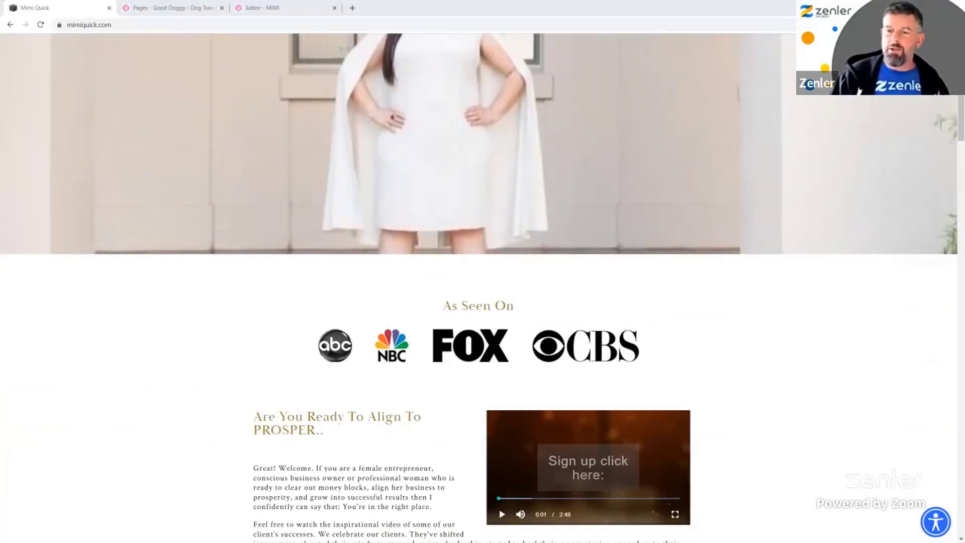
pyautogui.click(555, 206)
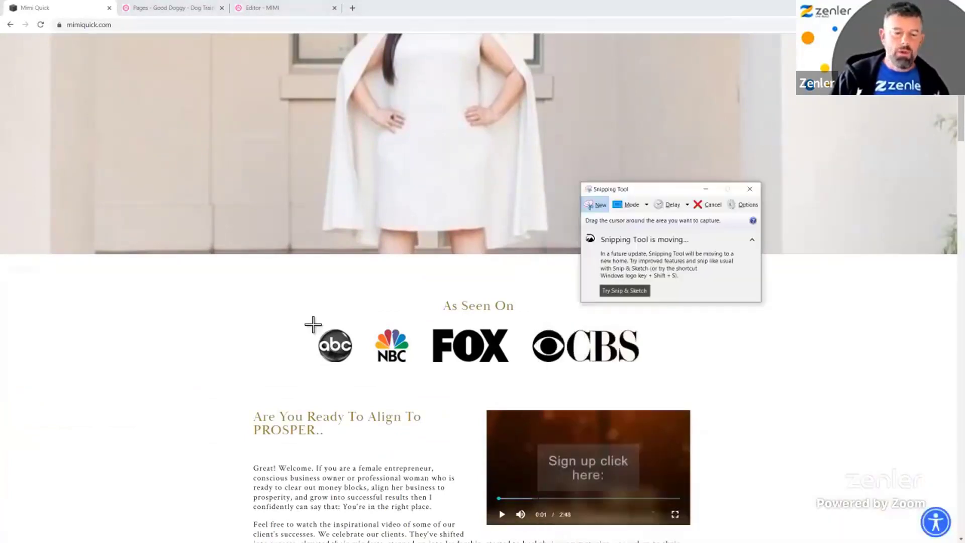
pyautogui.moveTo(311, 318); pyautogui.dragTo(649, 372)
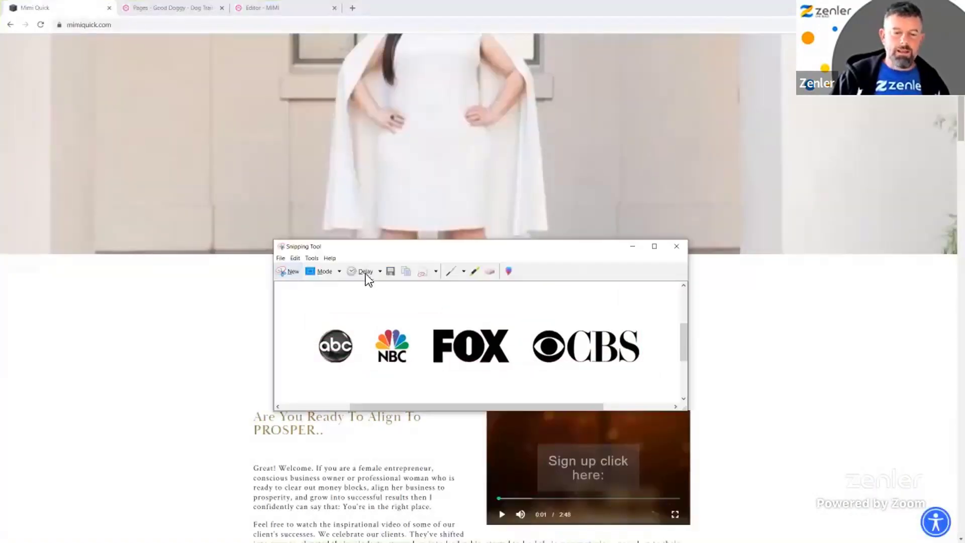
# - Save the network logos capture as a JPEG named logonews in the SITE 1-MIMI folder
pyautogui.click(282, 258)
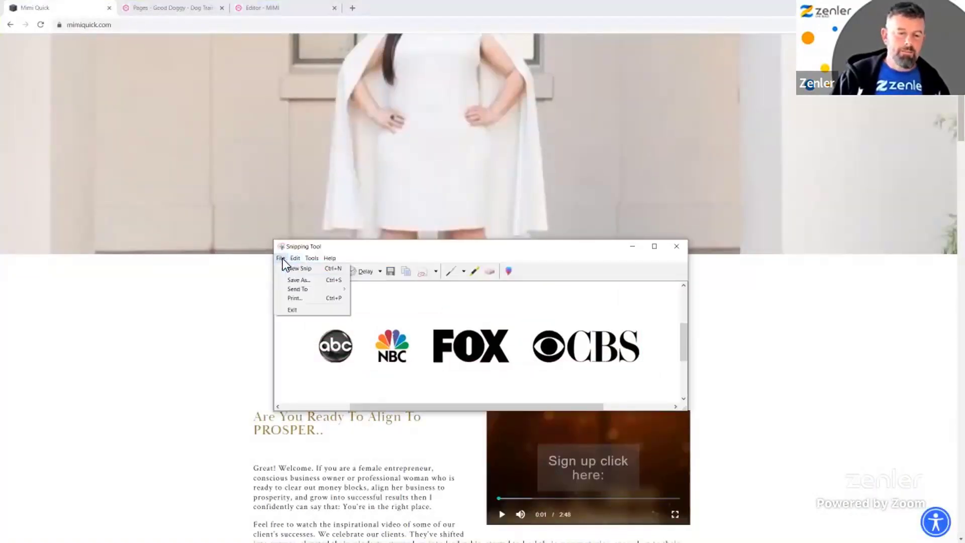
pyautogui.click(289, 279)
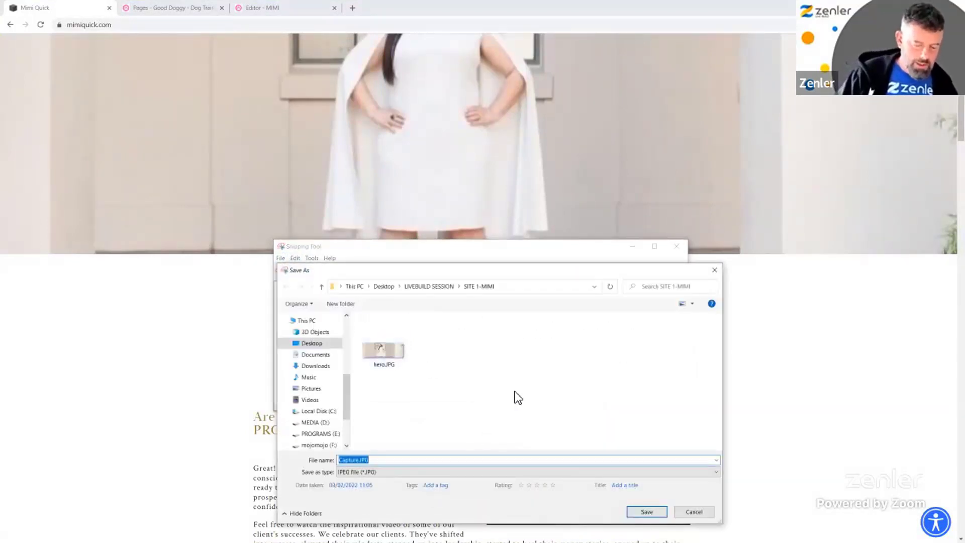
pyautogui.write('logonews')
pyautogui.click(642, 512)
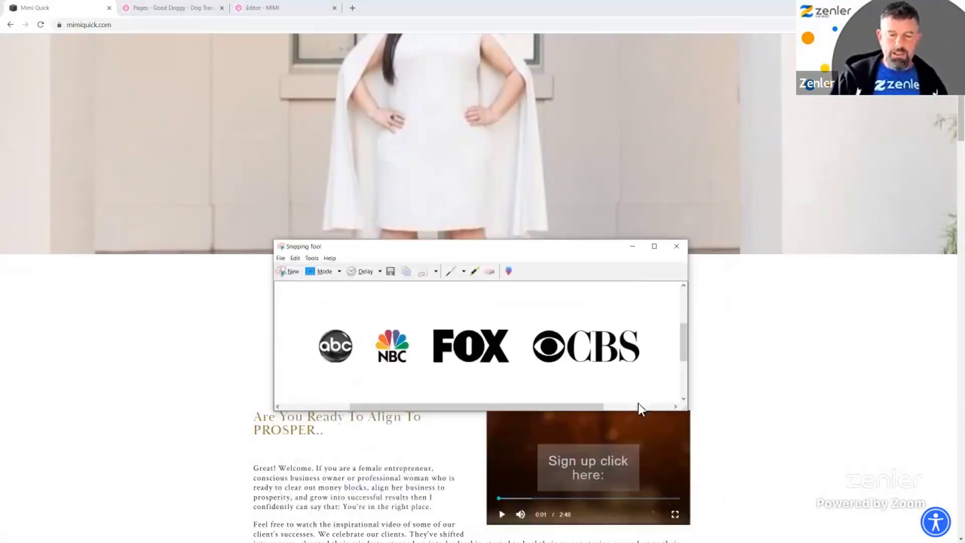
pyautogui.click(751, 357)
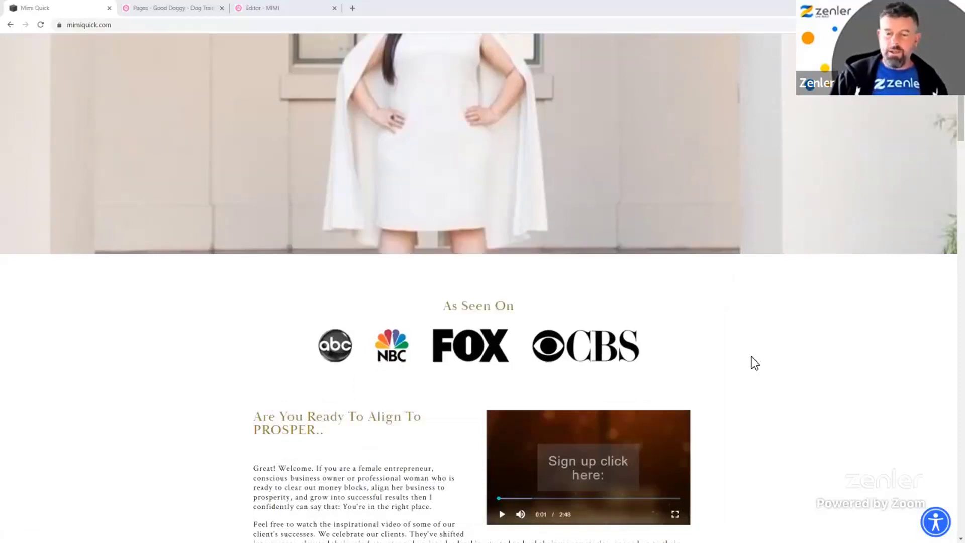
# - Capture the video player beside the "Are You Ready To Align To PROSPER" text, moving the Snipping Tool window out of the way
pyautogui.scroll(-5, 752, 357)
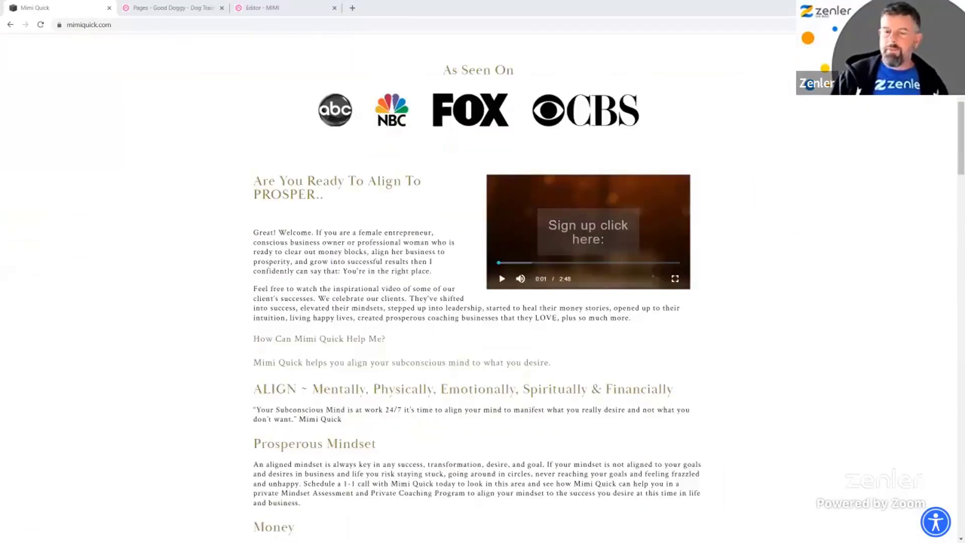
pyautogui.hotkey('alt', 'Tab')
pyautogui.click(584, 213)
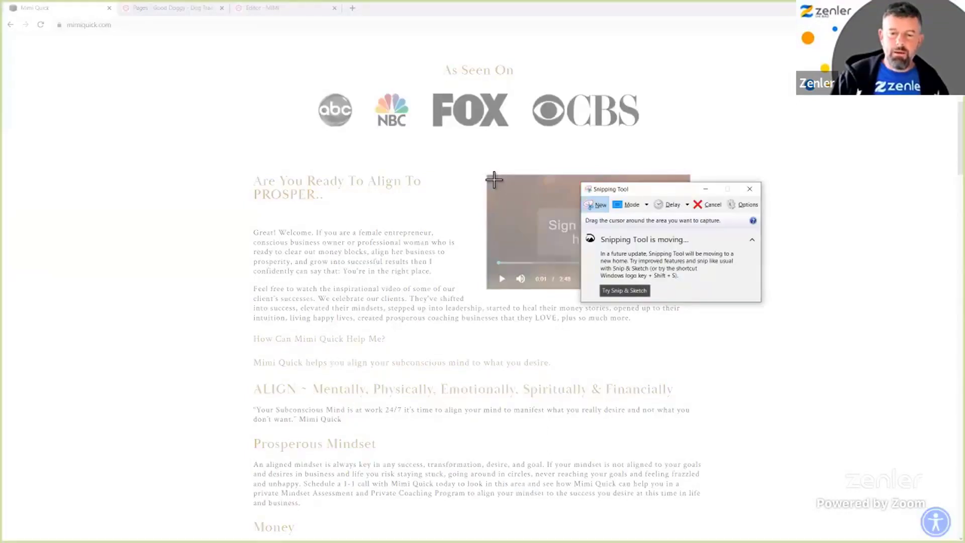
pyautogui.moveTo(650, 192); pyautogui.dragTo(791, 306)
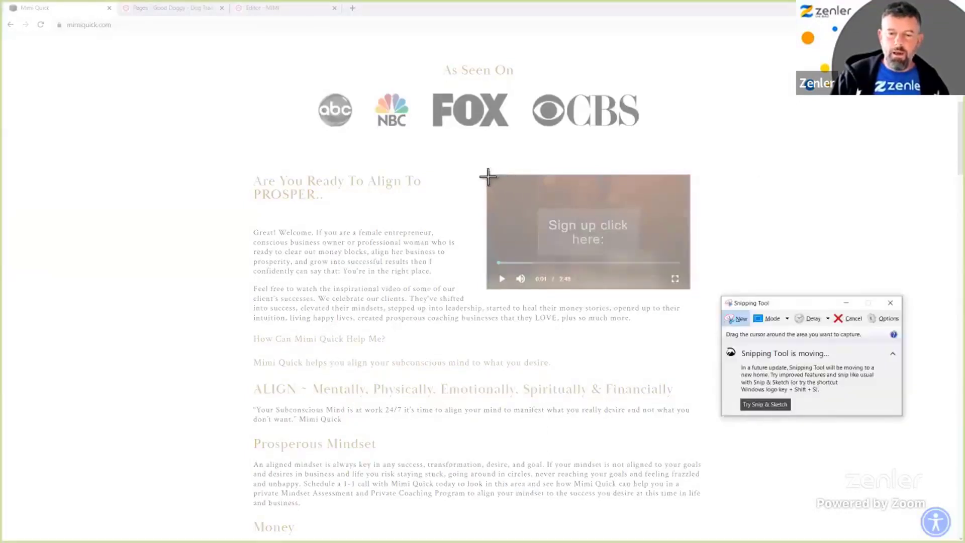
pyautogui.moveTo(493, 179); pyautogui.dragTo(696, 293)
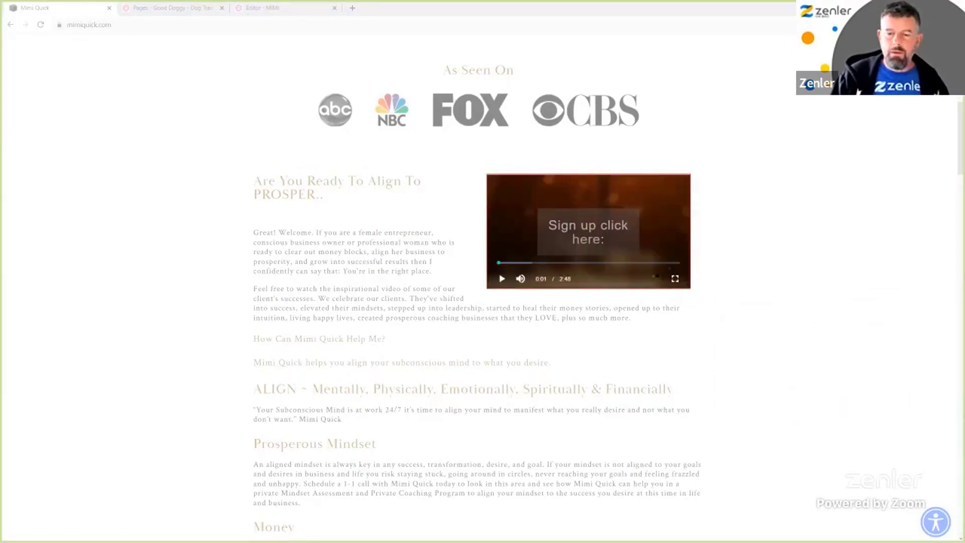
# - Save the video player capture as a JPEG named videoplaceholder in the SITE 1-MIMI folder
pyautogui.click(457, 115)
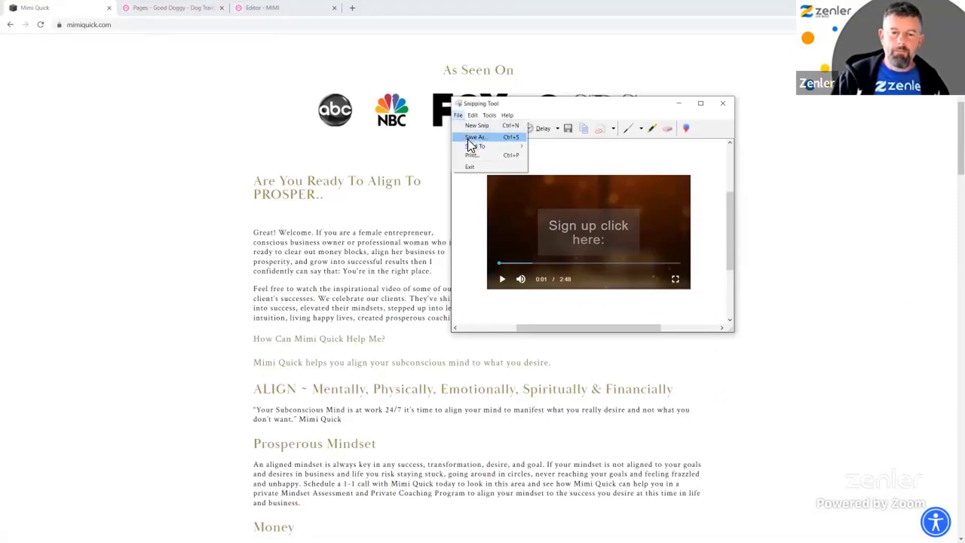
pyautogui.click(469, 140)
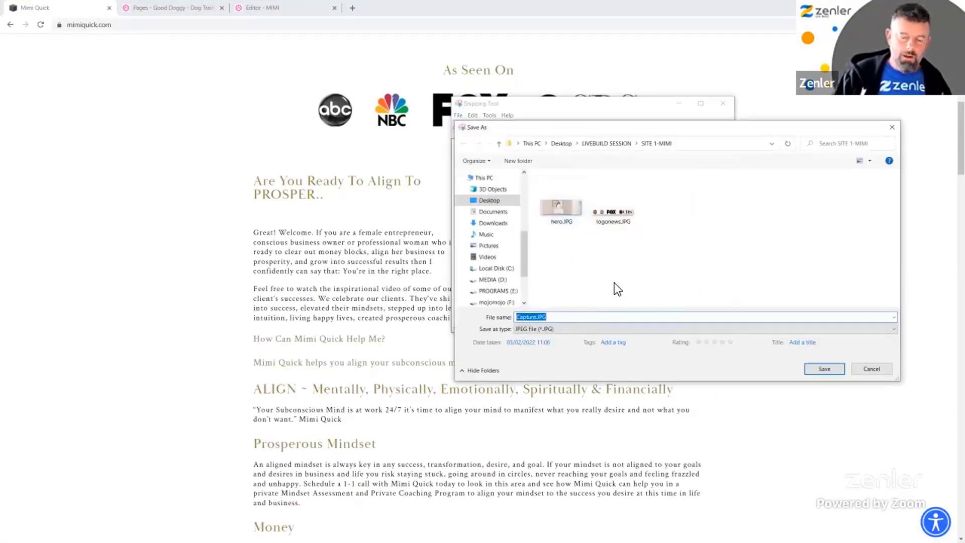
pyautogui.write('videopiace')
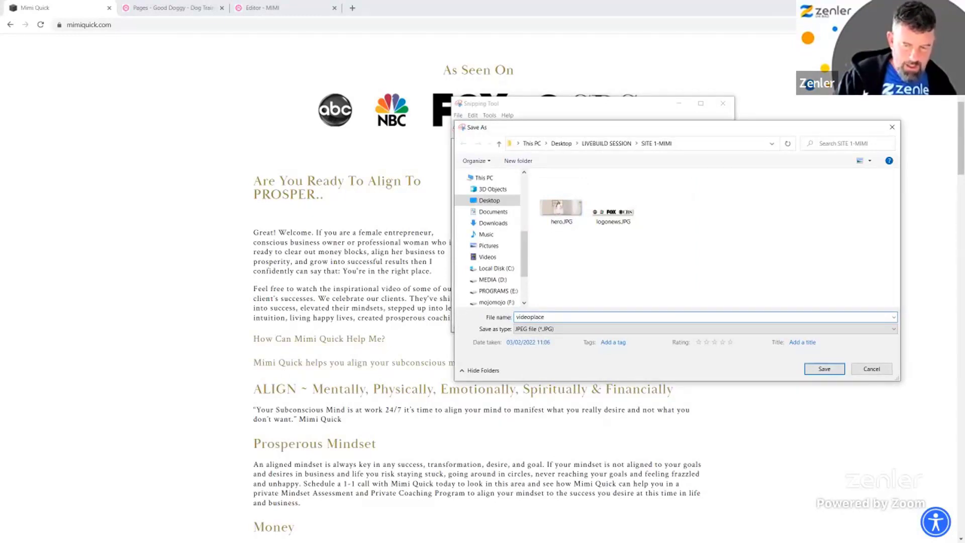
pyautogui.write('holder')
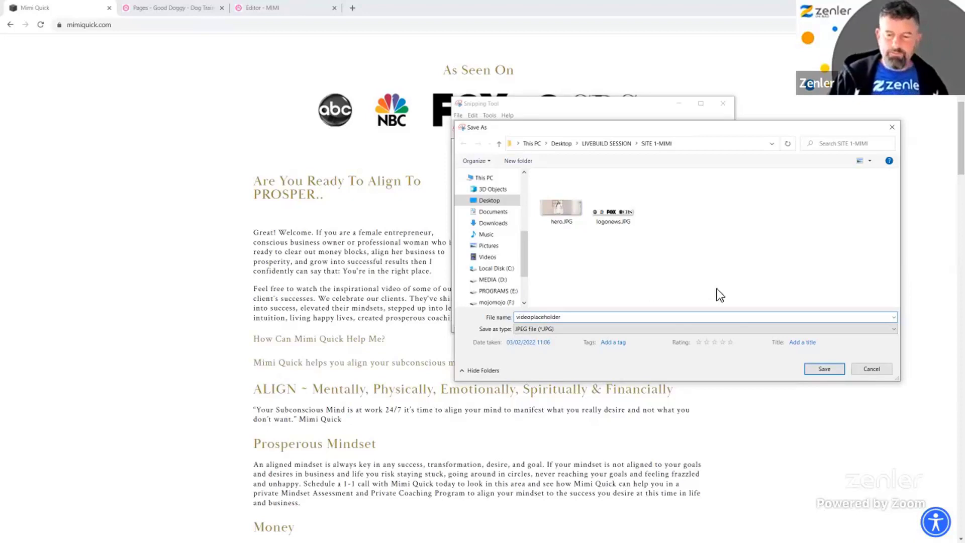
pyautogui.click(823, 369)
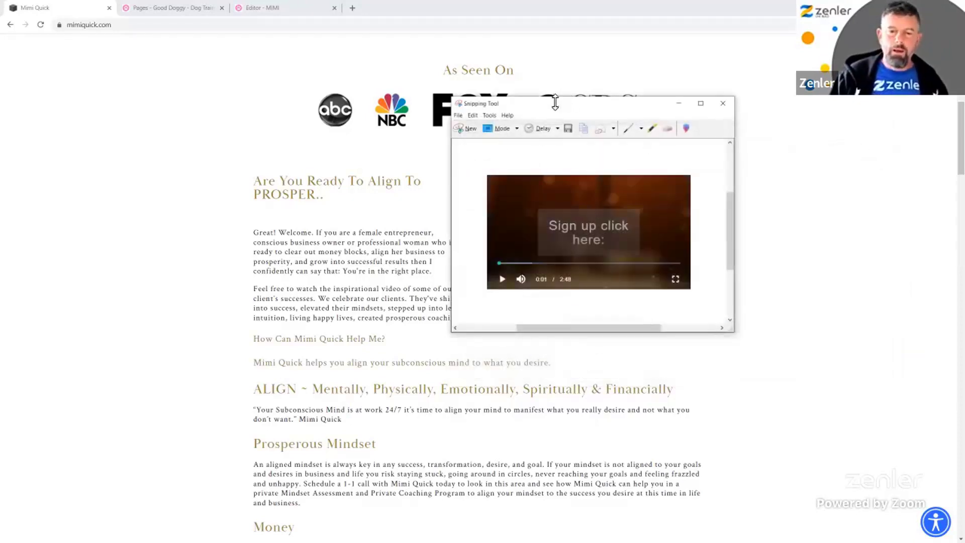
# - Capture the seated portrait photo beside the "What do Mimi Quick's clients Say?" text with Snipping Tool
pyautogui.click(819, 192)
pyautogui.scroll(-7, 628, 246)
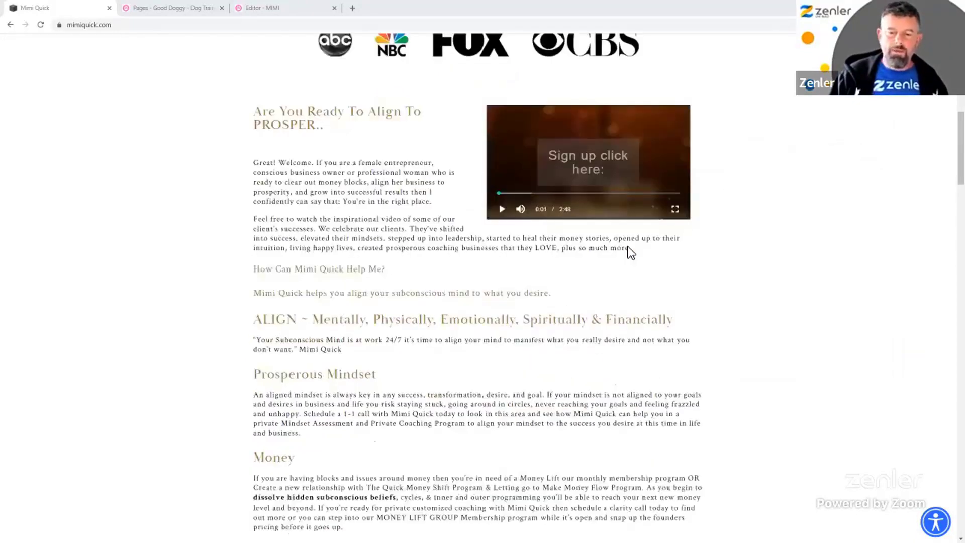
pyautogui.scroll(-8, 628, 246)
pyautogui.scroll(-9, 511, 193)
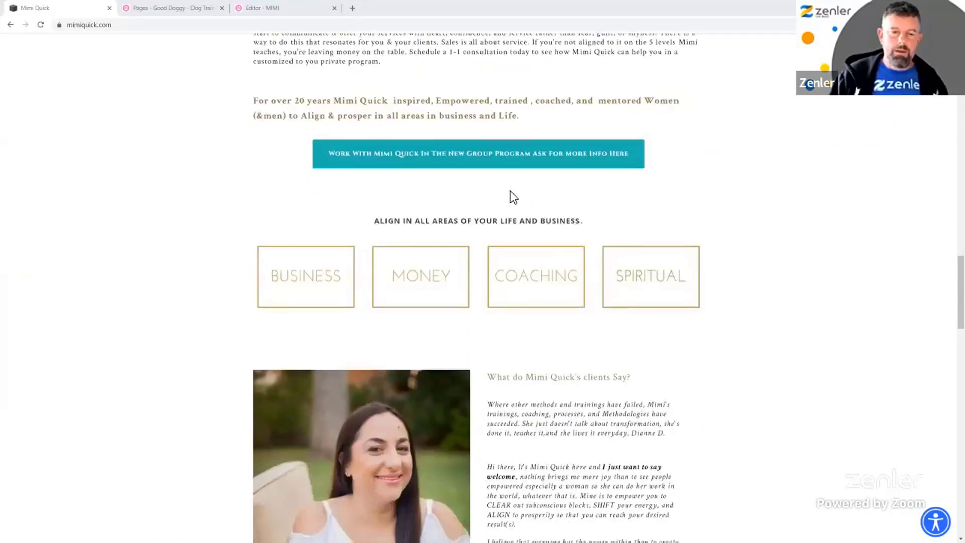
pyautogui.scroll(-3, 510, 194)
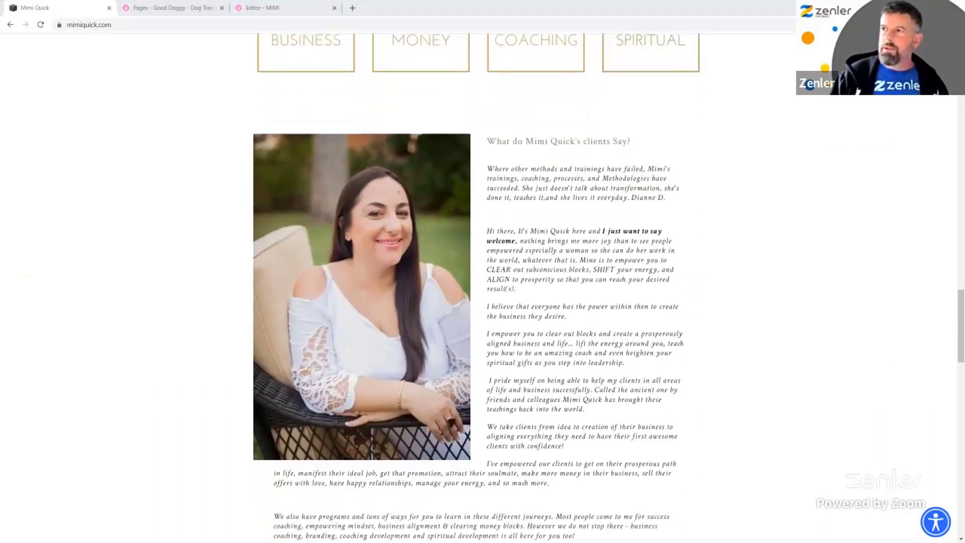
pyautogui.hotkey('alt', 'Tab')
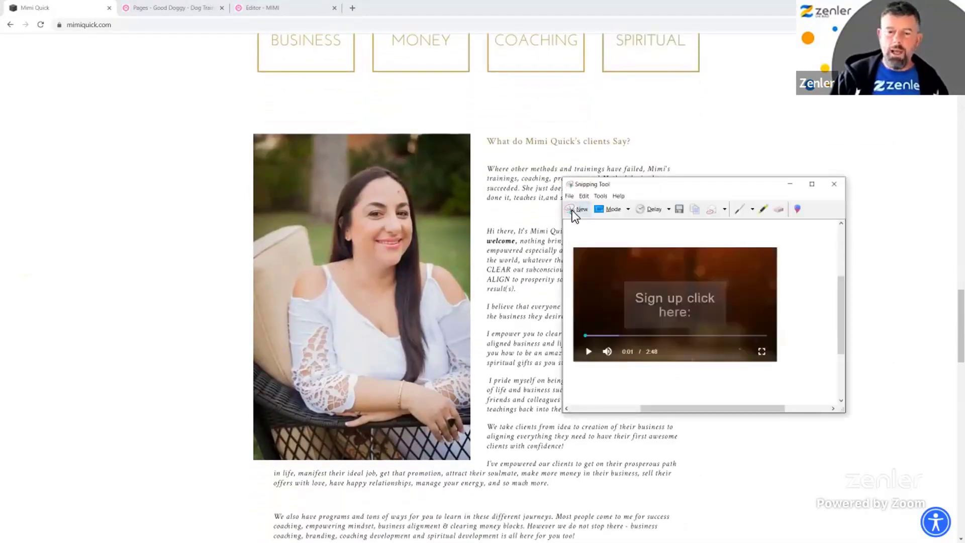
pyautogui.click(578, 206)
pyautogui.moveTo(254, 135); pyautogui.dragTo(470, 460)
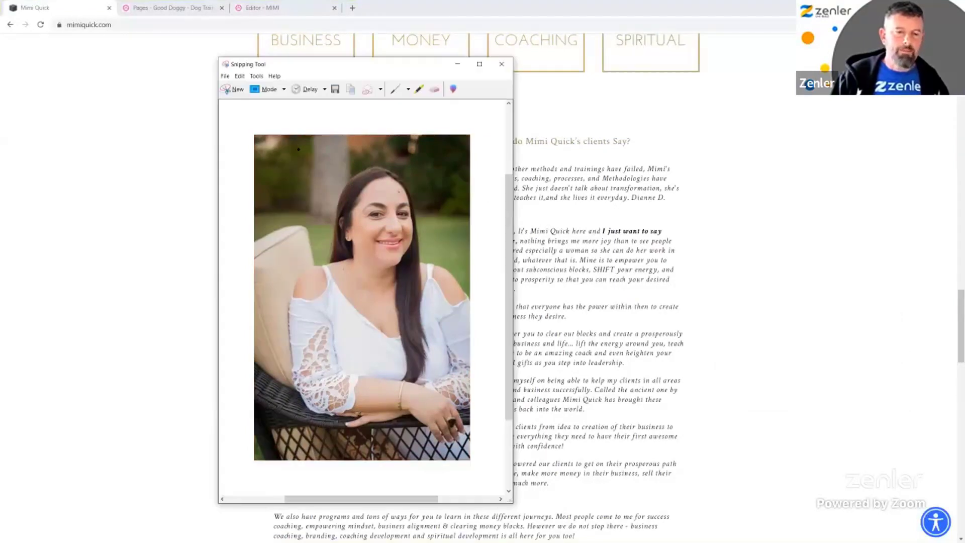
# - Save the portrait capture as a JPEG named mimi in the SITE 1-MIMI folder and close Snipping Tool
pyautogui.click(225, 76)
pyautogui.click(244, 104)
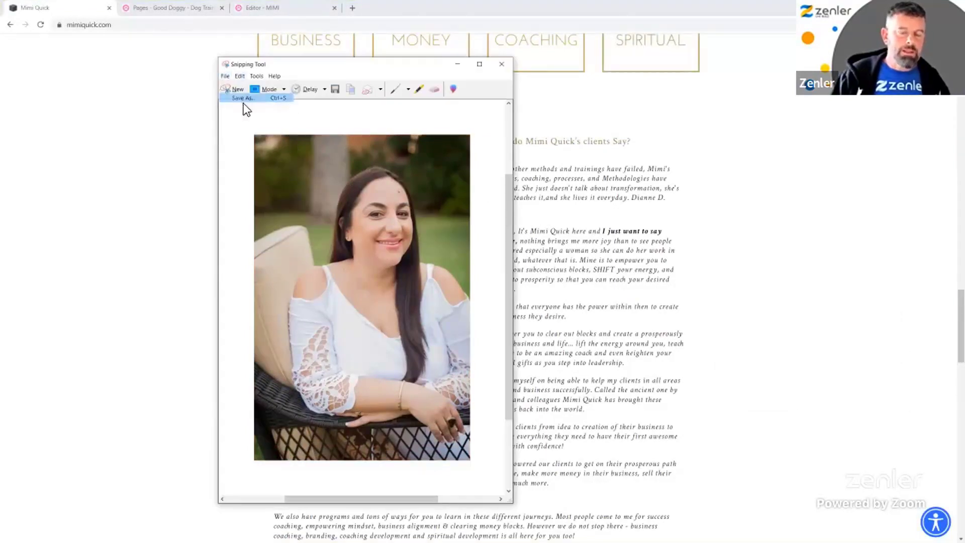
pyautogui.write('mimi')
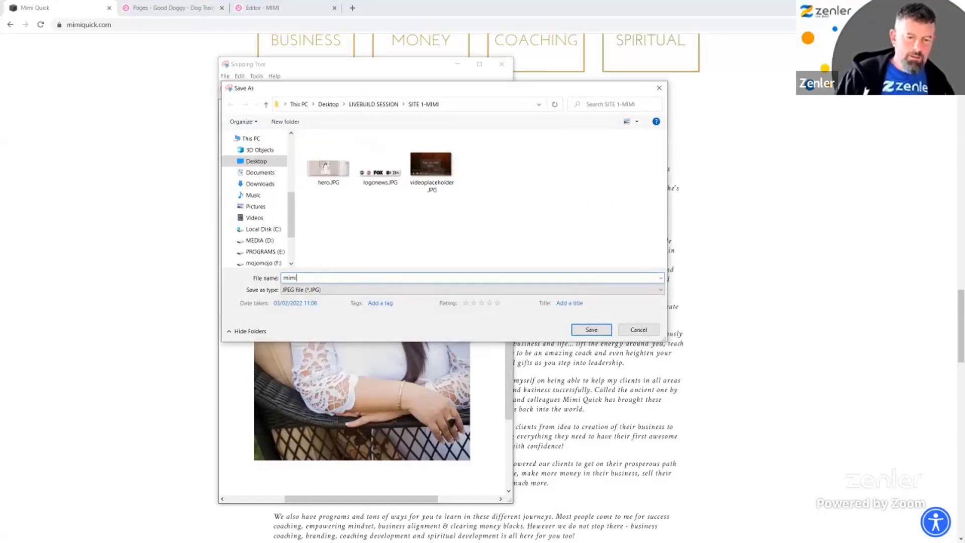
pyautogui.click(591, 330)
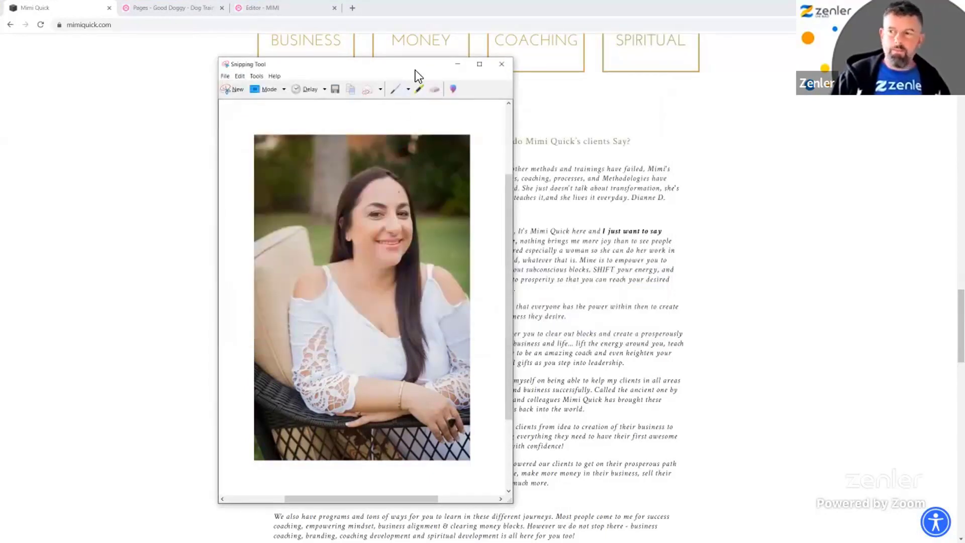
pyautogui.click(502, 64)
# - Save the "Defy All Obstacles to Prosperity" book cover image under its default name in Desktop > LIVEBUILD SESSION > SITE 1-MIMI
pyautogui.scroll(-8, 854, 270)
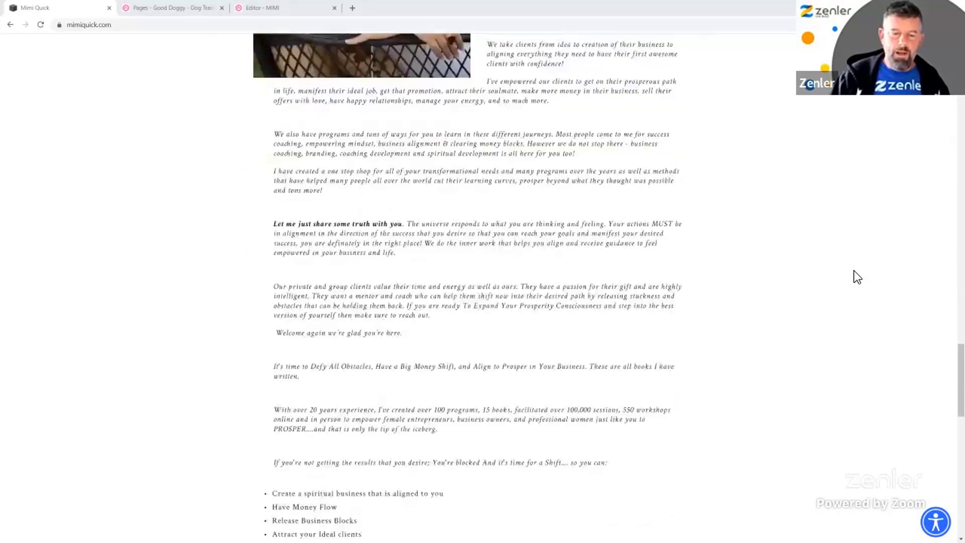
pyautogui.scroll(-12, 854, 270)
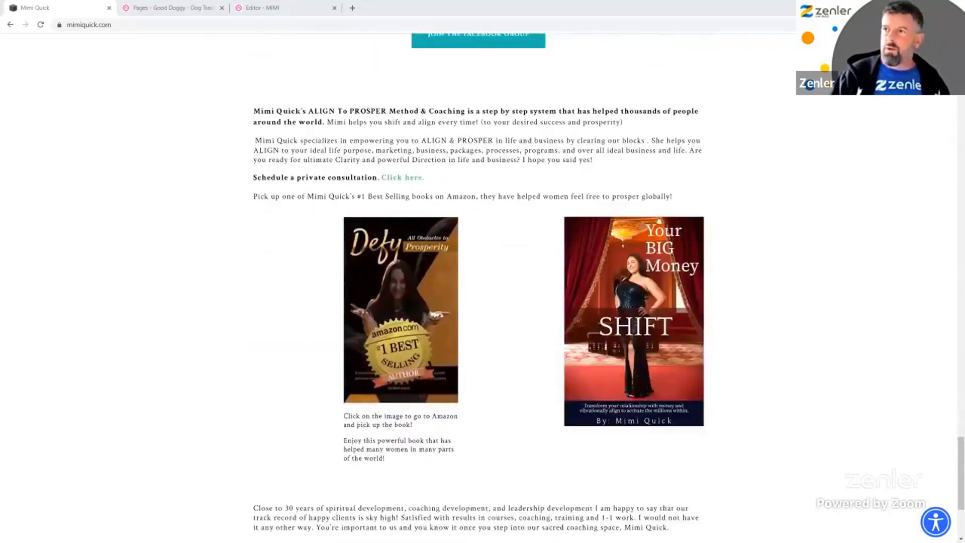
pyautogui.rightClick(416, 283)
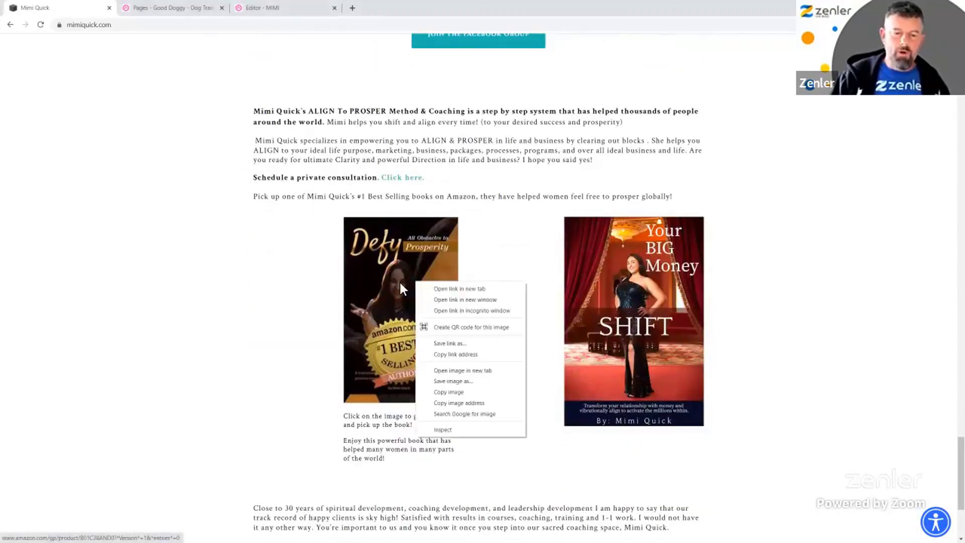
pyautogui.click(455, 381)
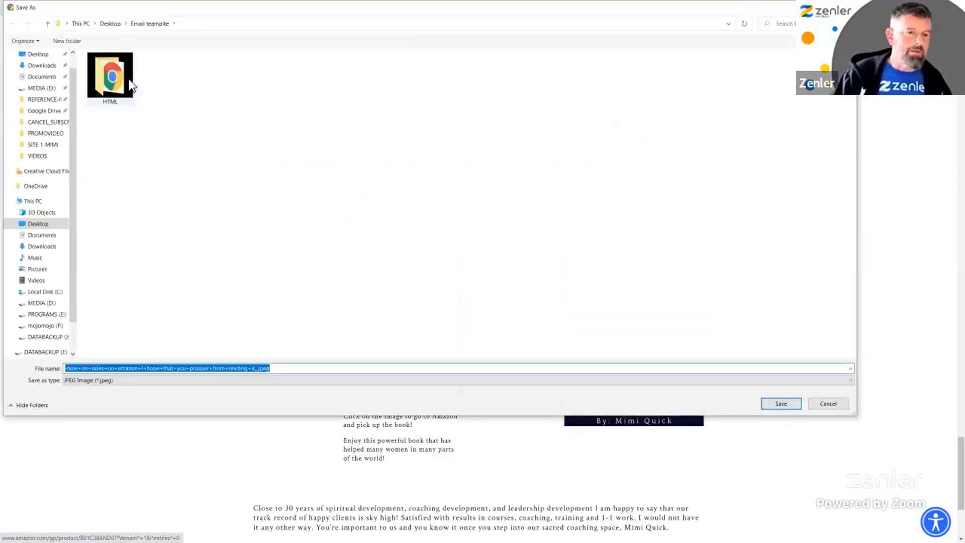
pyautogui.click(111, 24)
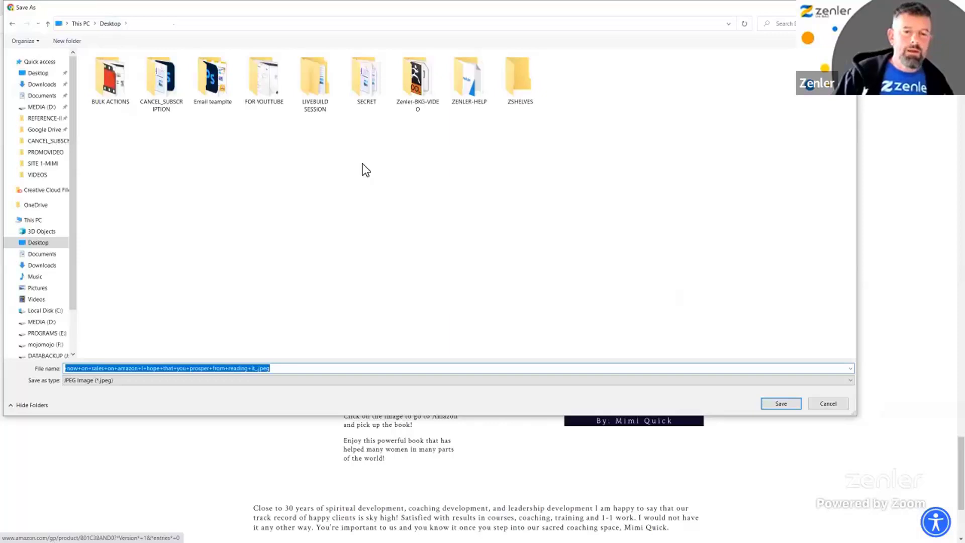
pyautogui.doubleClick(318, 83)
pyautogui.doubleClick(117, 68)
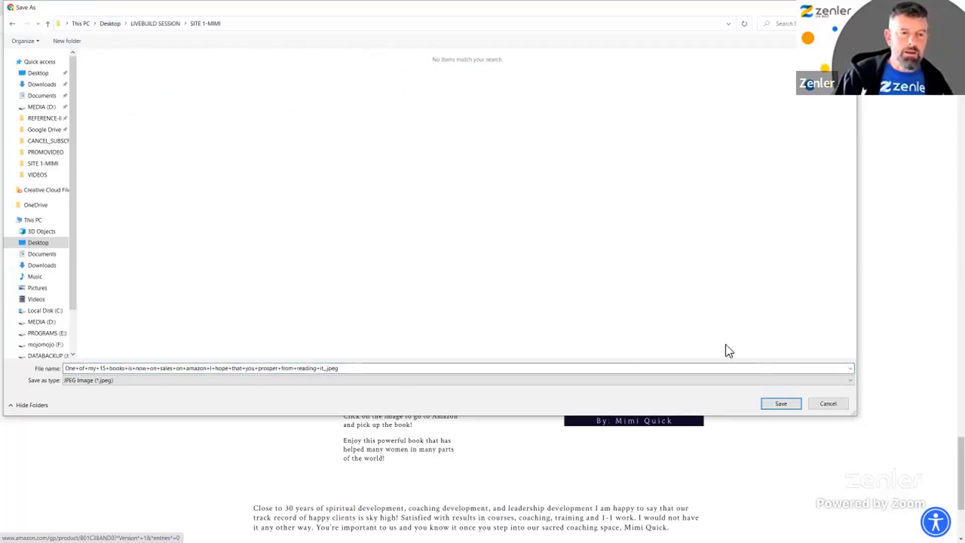
pyautogui.click(778, 402)
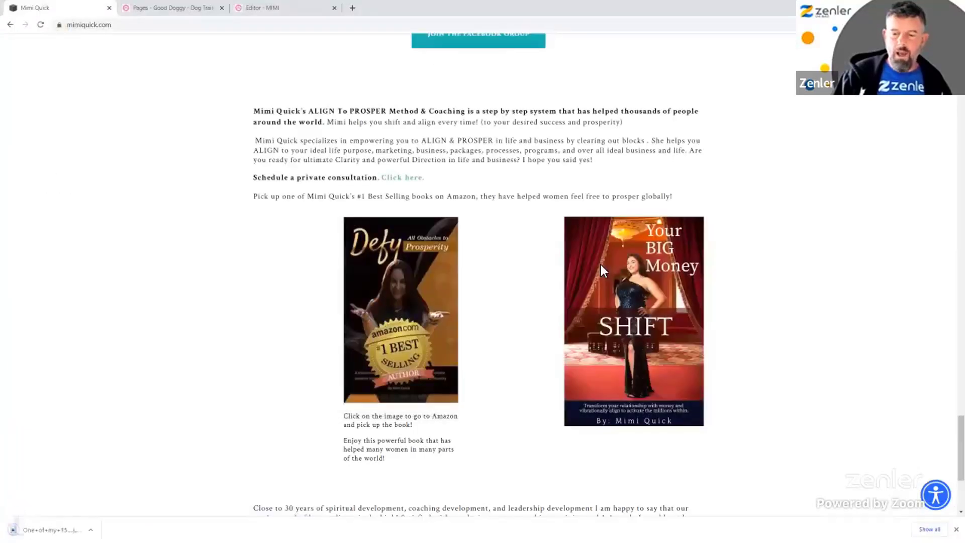
# - Save the "Your BIG Money SHIFT" book cover image under its default name and dismiss the downloads bar
pyautogui.rightClick(601, 265)
pyautogui.click(623, 285)
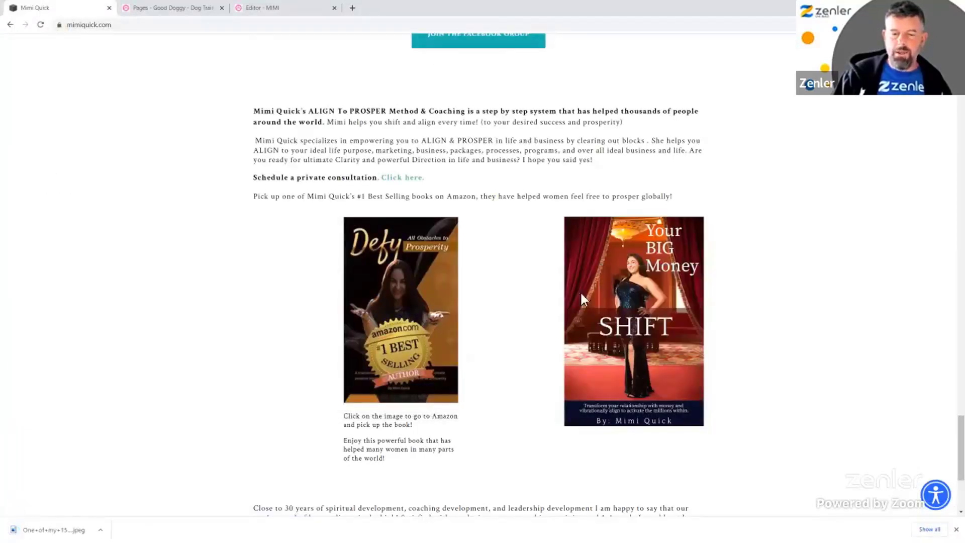
pyautogui.click(774, 403)
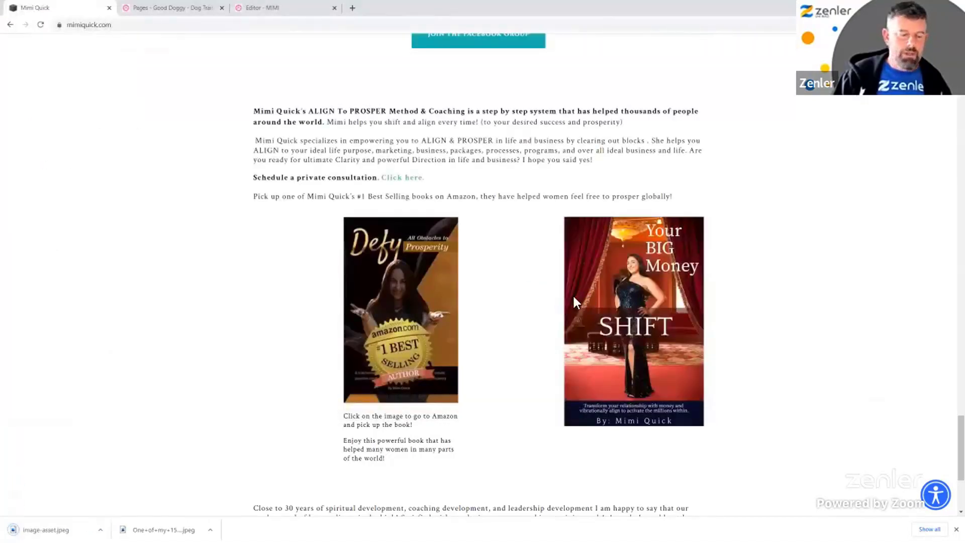
pyautogui.scroll(-4, 573, 297)
pyautogui.click(956, 529)
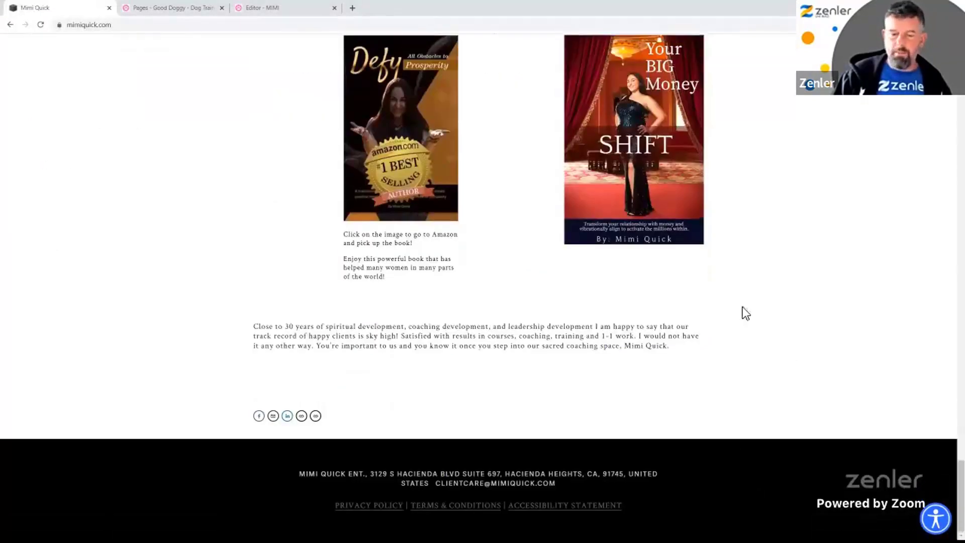
# - Switch to the SITE 1-MIMI folder in File Explorer, widen the window and preview the saved website images
pyautogui.scroll(15, 575, 374)
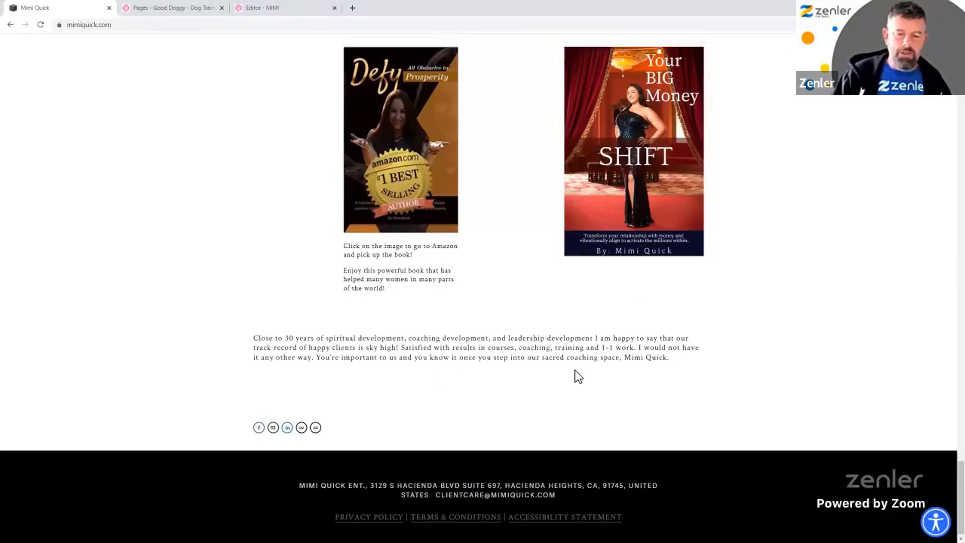
pyautogui.scroll(20, 609, 296)
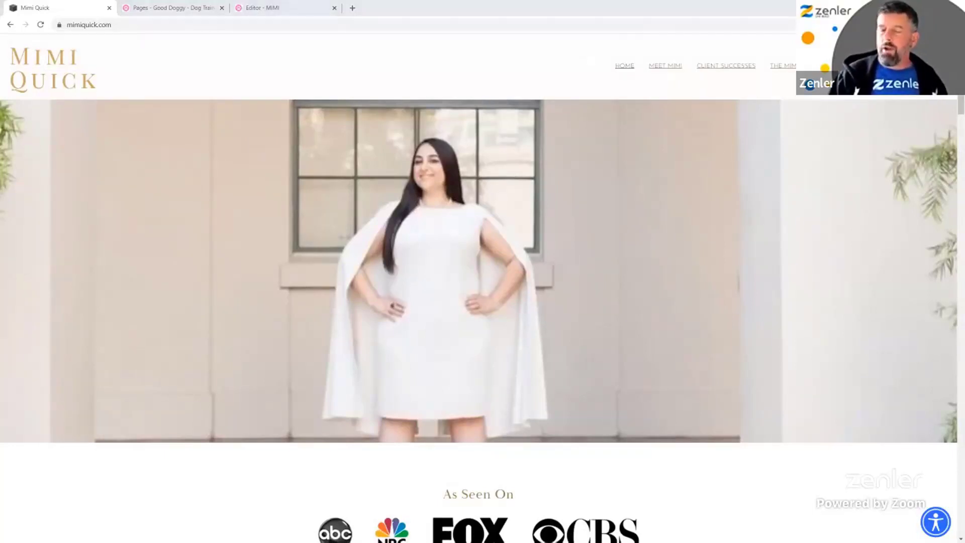
pyautogui.hotkey('alt', 'Tab')
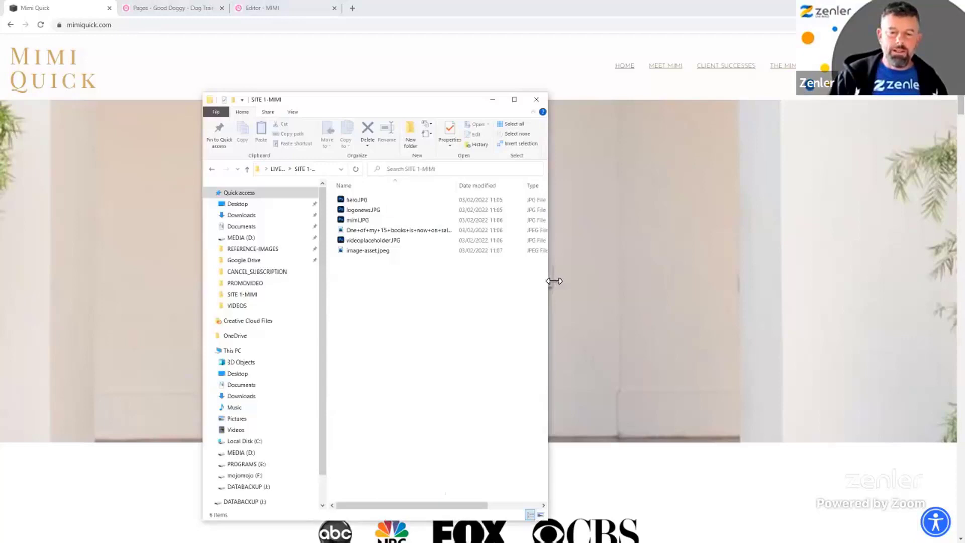
pyautogui.moveTo(554, 281); pyautogui.dragTo(874, 283)
pyautogui.click(360, 230)
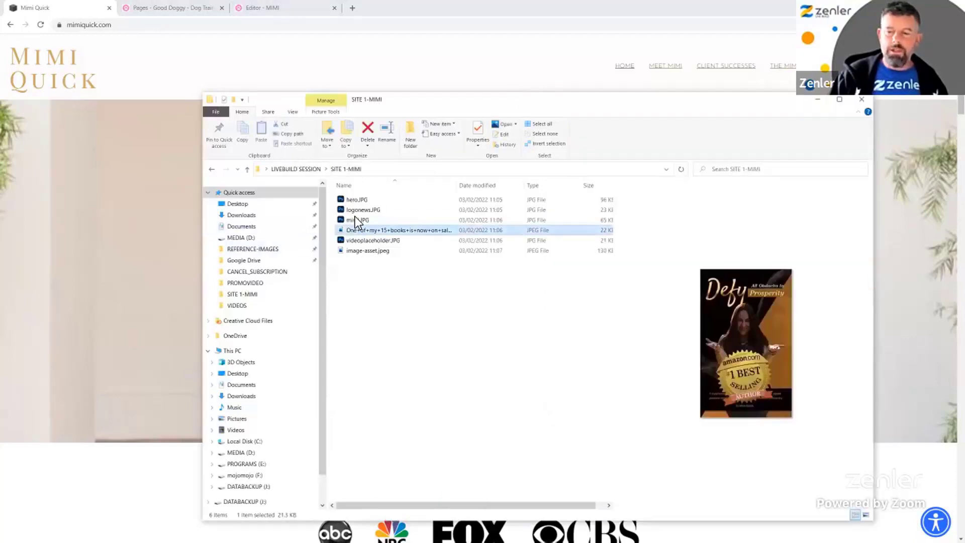
pyautogui.click(355, 219)
pyautogui.click(356, 209)
pyautogui.click(357, 199)
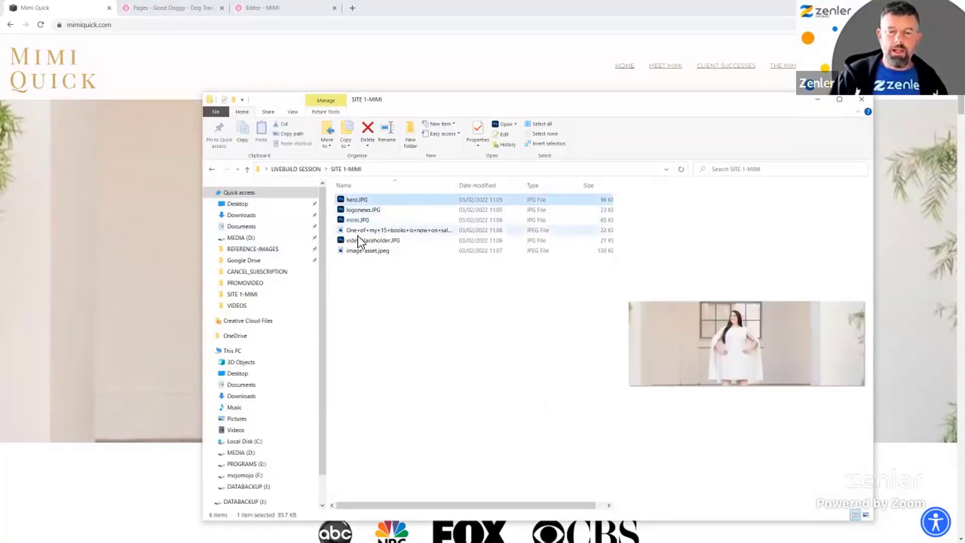
pyautogui.click(357, 250)
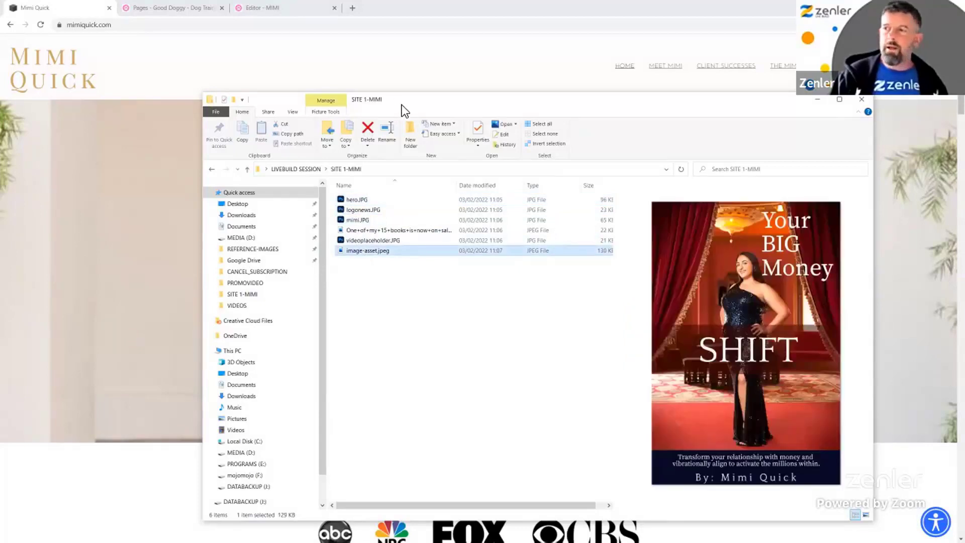
# - In a blank WordPad document, enter the labels HEADING FONT and BODY, separated by blank lines
pyautogui.hotkey('alt', 'Tab')
pyautogui.scroll(-8, 518, 438)
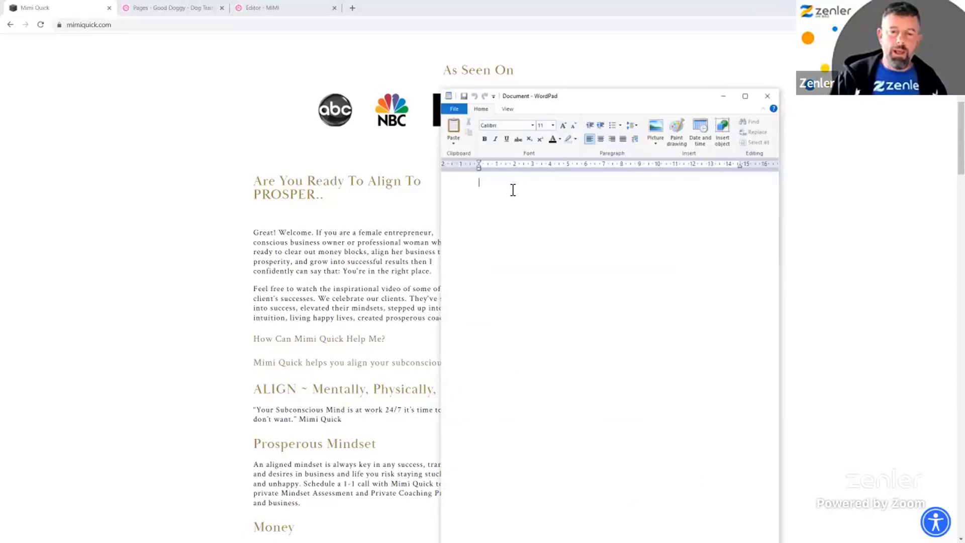
pyautogui.click(500, 186)
pyautogui.write('HEA')
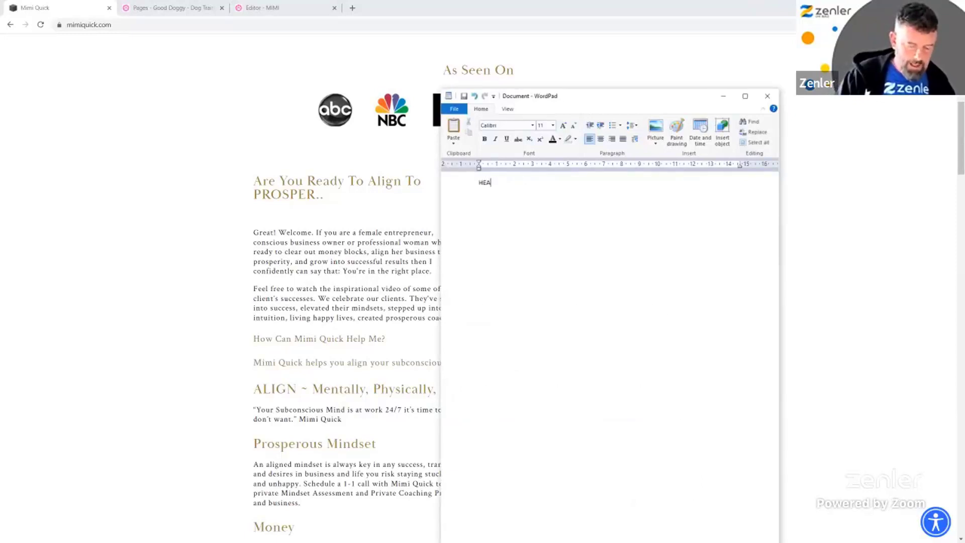
pyautogui.write('DING FONT')
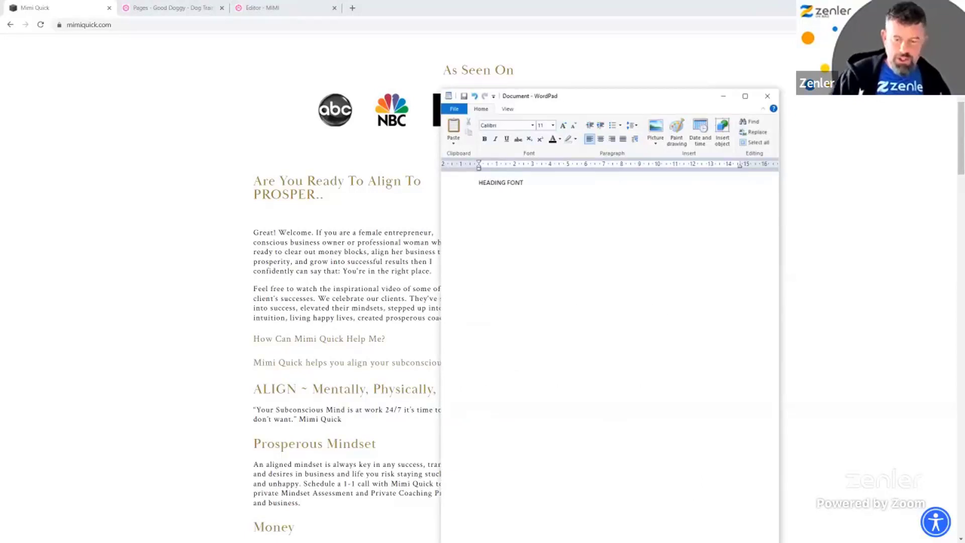
pyautogui.press('Return')
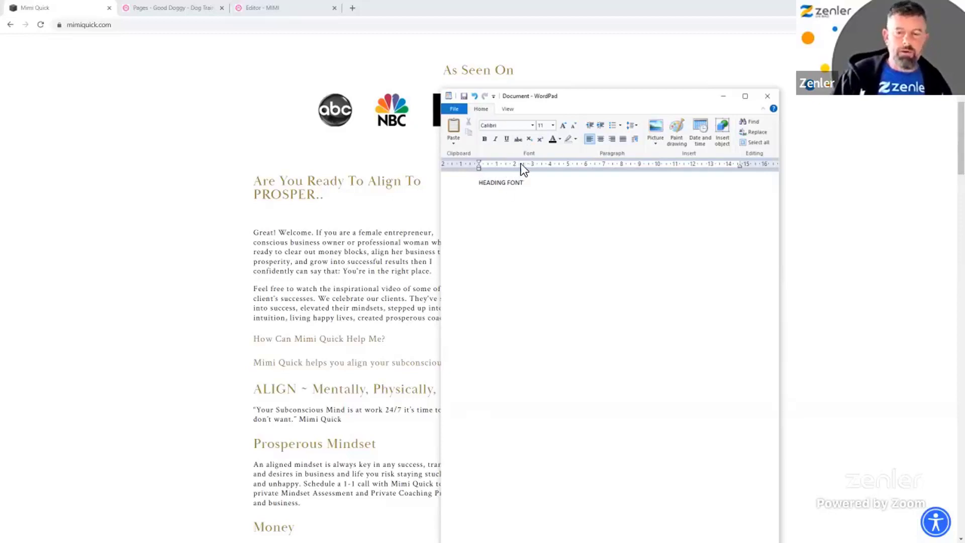
pyautogui.press('Return')
pyautogui.write('BODY')
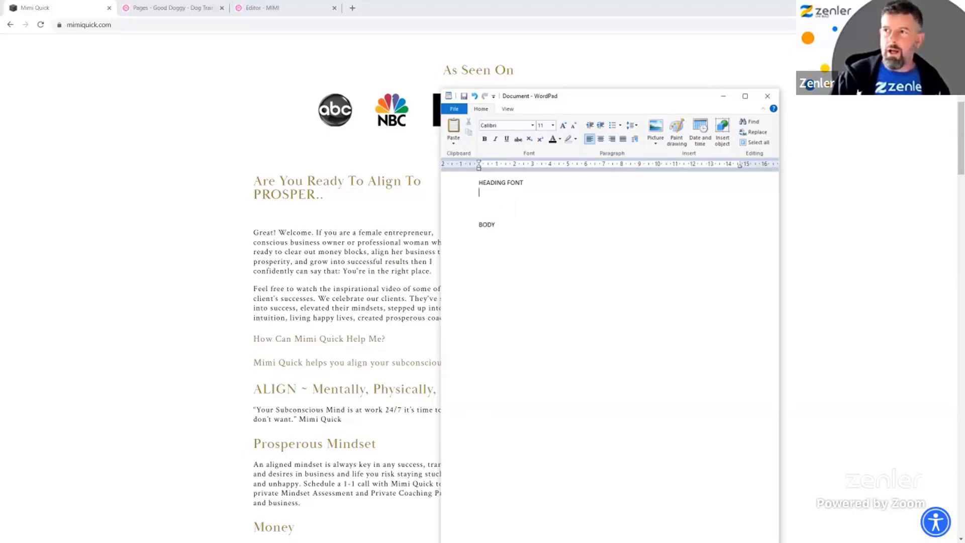
# - Open the developer tools on the reference site and inspect the "Are You Ready To Align To PROSPER.." heading
pyautogui.click(723, 96)
pyautogui.rightClick(326, 204)
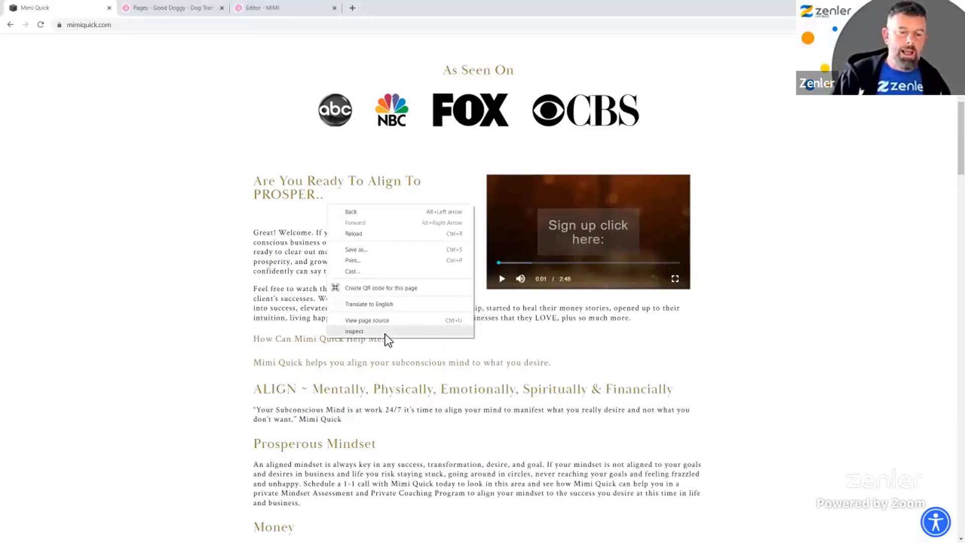
pyautogui.click(362, 331)
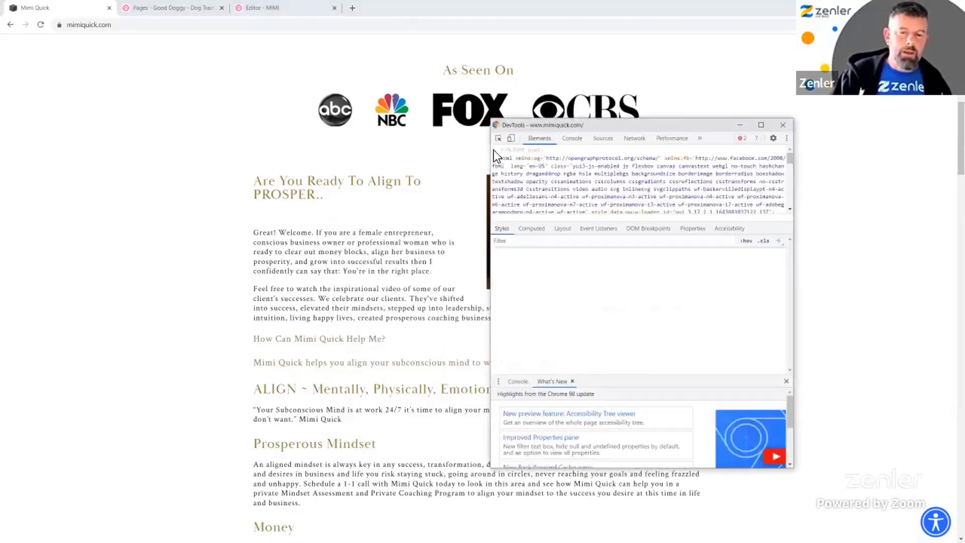
pyautogui.click(498, 138)
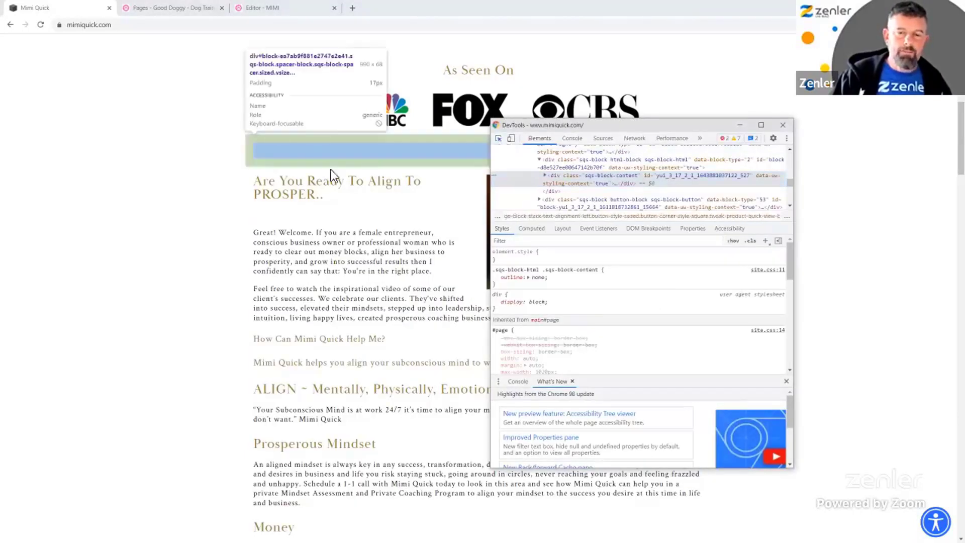
pyautogui.click(310, 193)
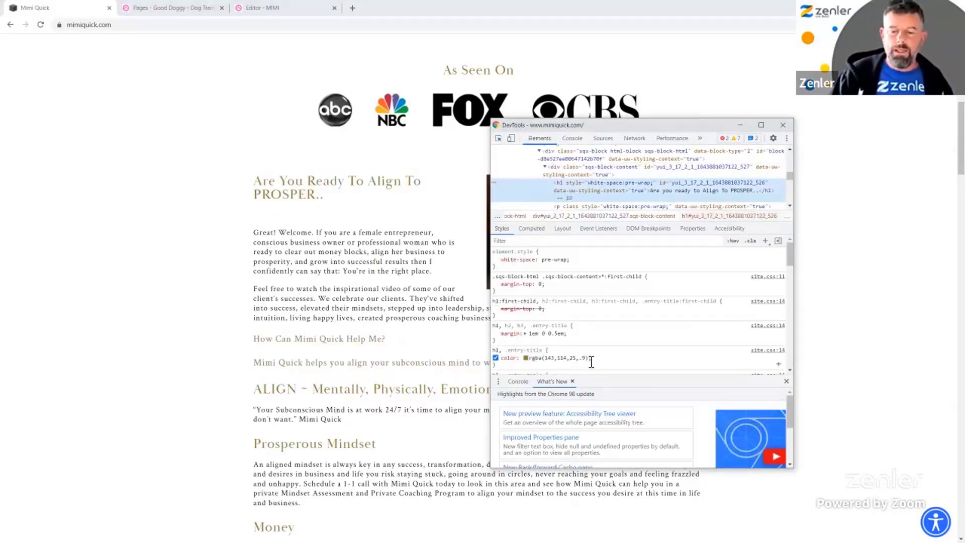
# - Check the inspected heading's color swatch and copy its color value rgba(143,114,25,.9); from the styles
pyautogui.click(526, 358)
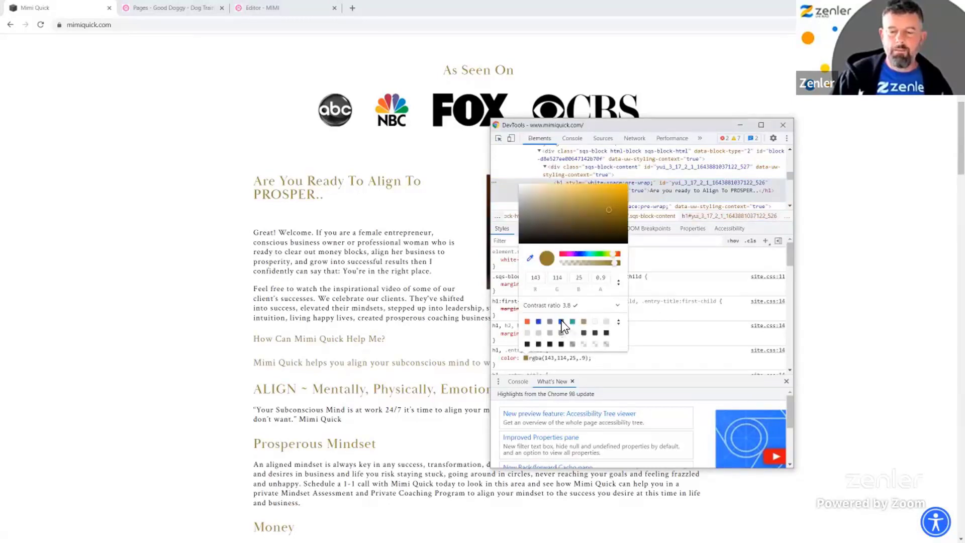
pyautogui.click(629, 361)
pyautogui.moveTo(591, 358); pyautogui.dragTo(535, 362)
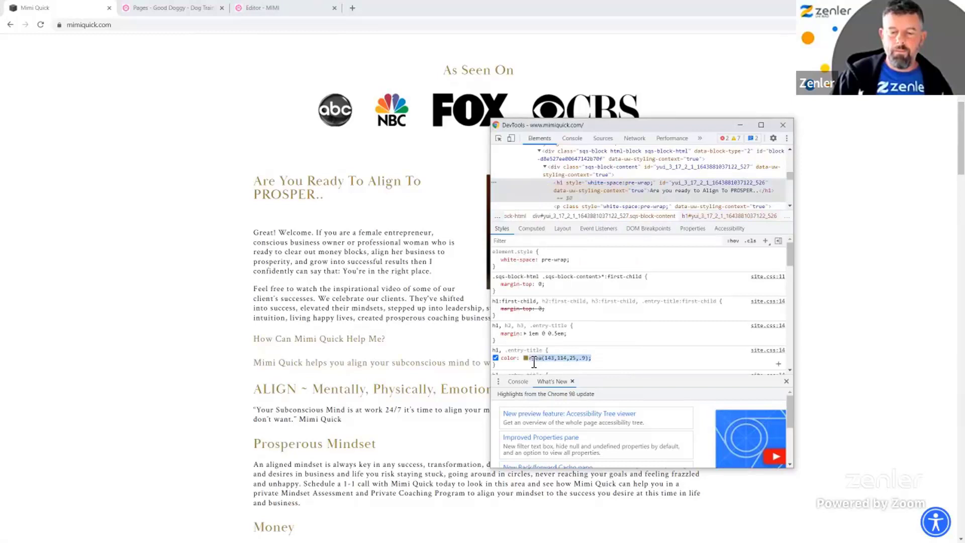
pyautogui.moveTo(595, 358); pyautogui.dragTo(530, 361)
pyautogui.hotkey('ctrl', 'c')
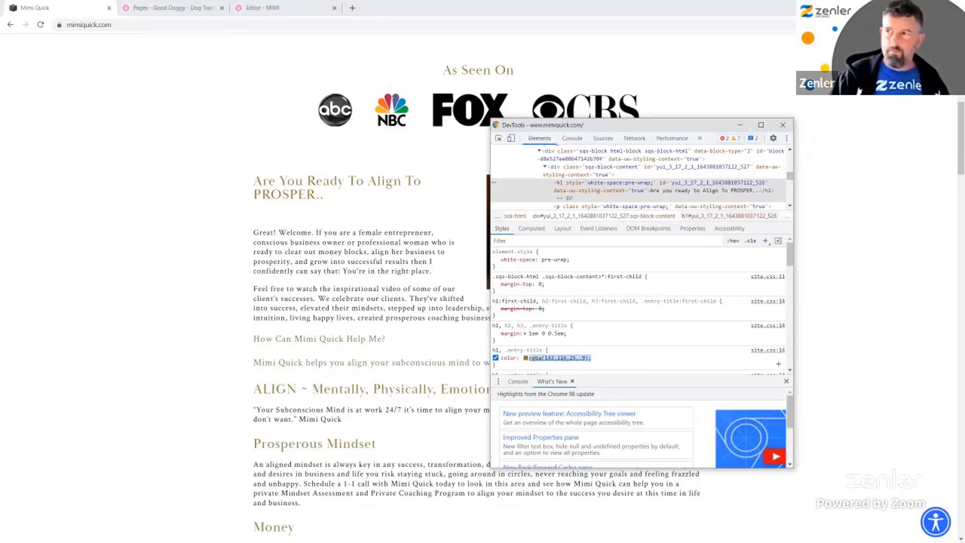
# - Switch to WordPad and note Baskerville and the copied color rgba(143,114,25,.9); under HEADING FONT, then minimize the document
pyautogui.hotkey('alt', 'Tab')
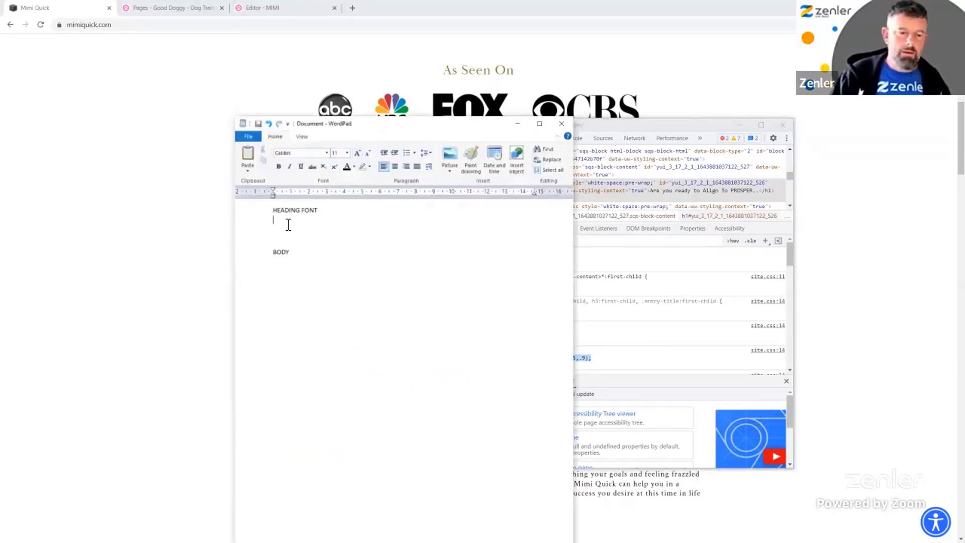
pyautogui.write('Baske')
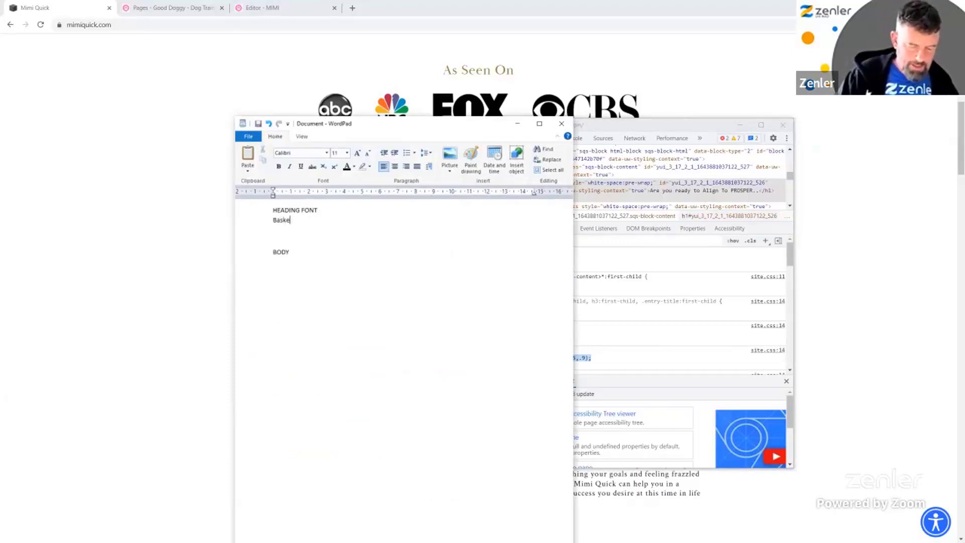
pyautogui.write('rville')
pyautogui.press('Return')
pyautogui.hotkey('ctrl', 'v')
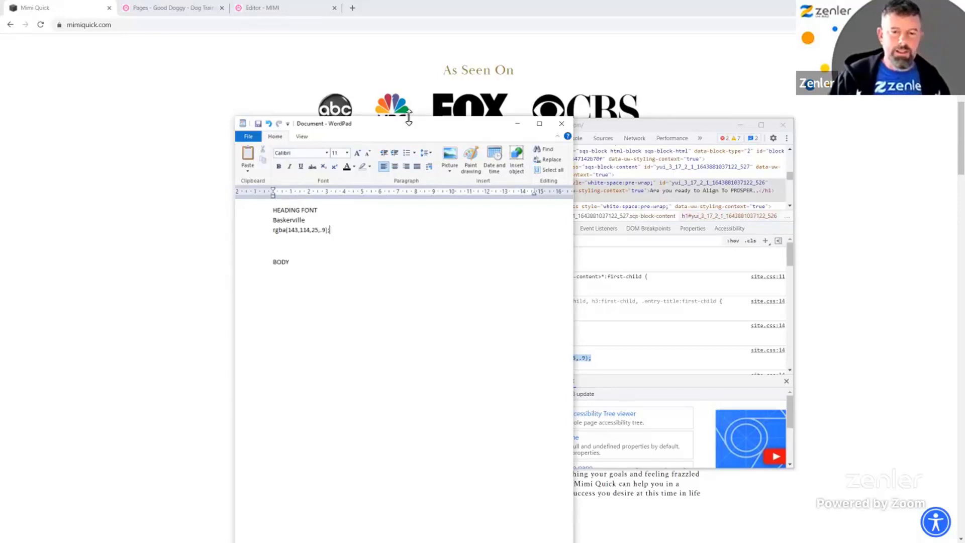
pyautogui.click(517, 124)
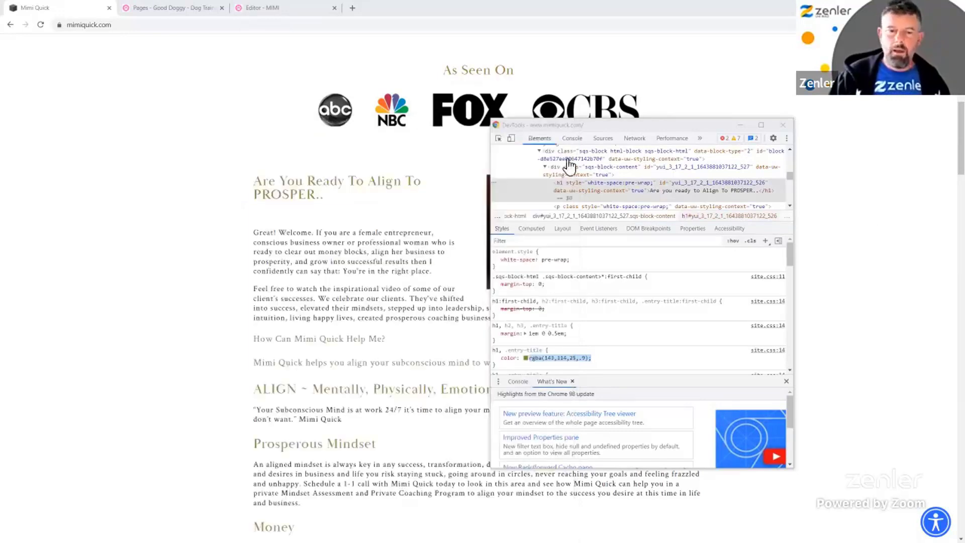
# - Inspect the "Great! Welcome" paragraph and note Crimson text, 17px and #000000 under BODY in the WordPad document
pyautogui.click(498, 139)
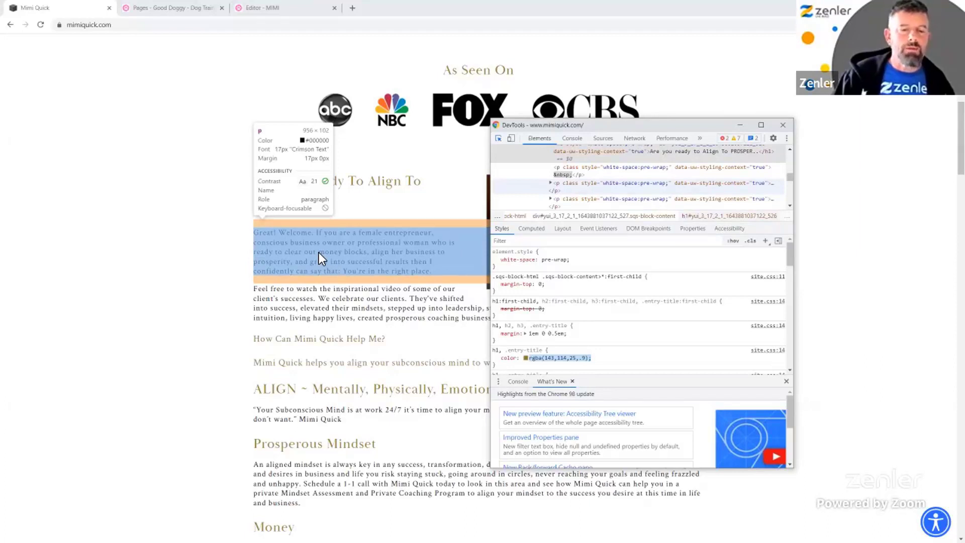
pyautogui.click(319, 252)
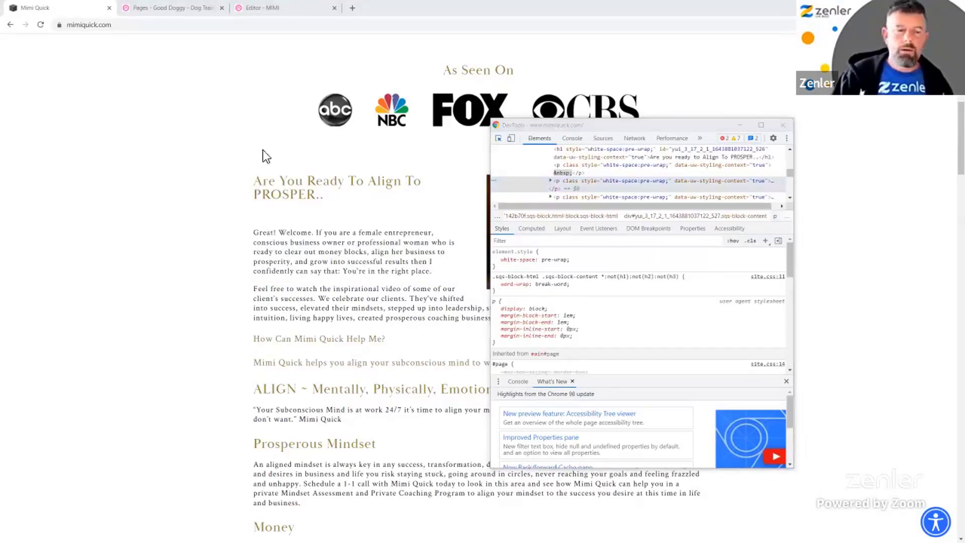
pyautogui.hotkey('alt', 'Tab')
pyautogui.press('Return')
pyautogui.write('Crimson text')
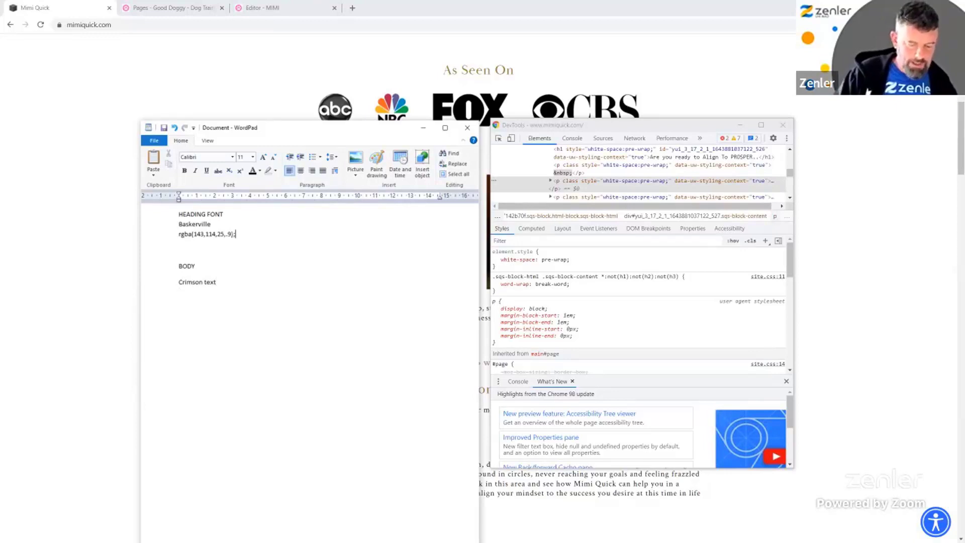
pyautogui.press('Return')
pyautogui.write('17px')
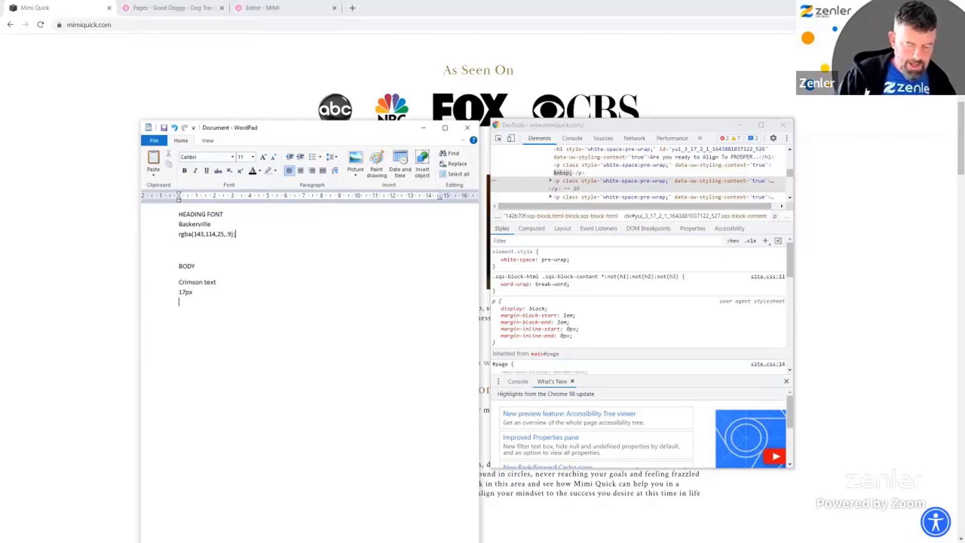
pyautogui.press('Return')
pyautogui.write('#')
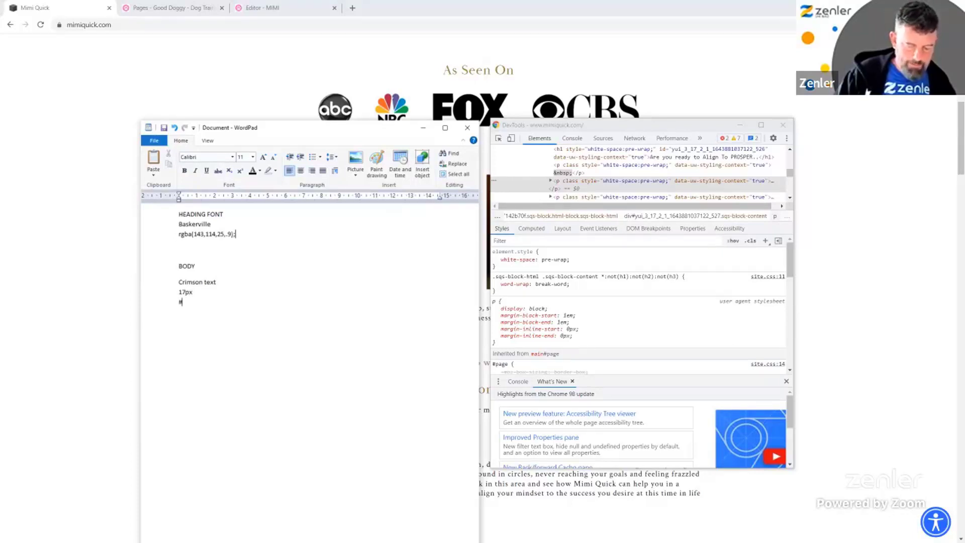
pyautogui.write('000000')
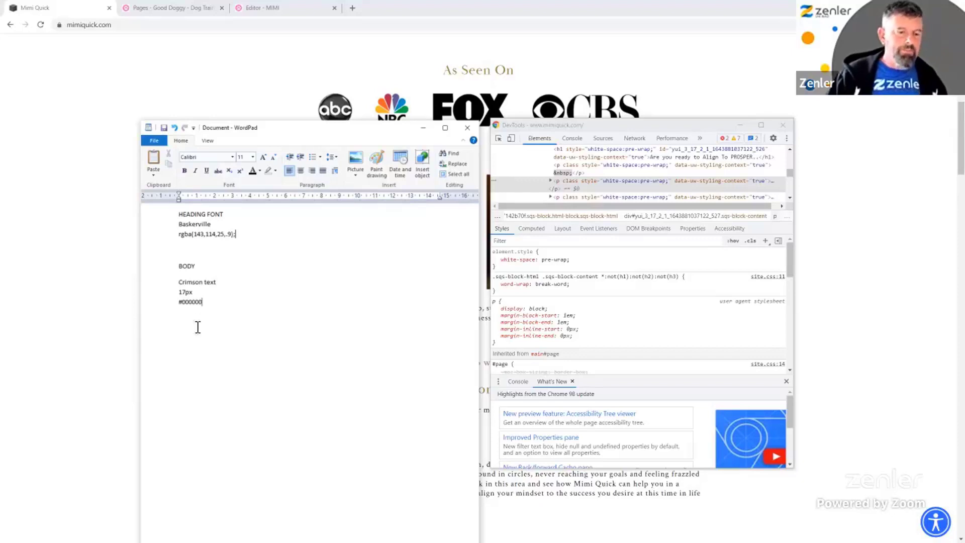
pyautogui.click(273, 296)
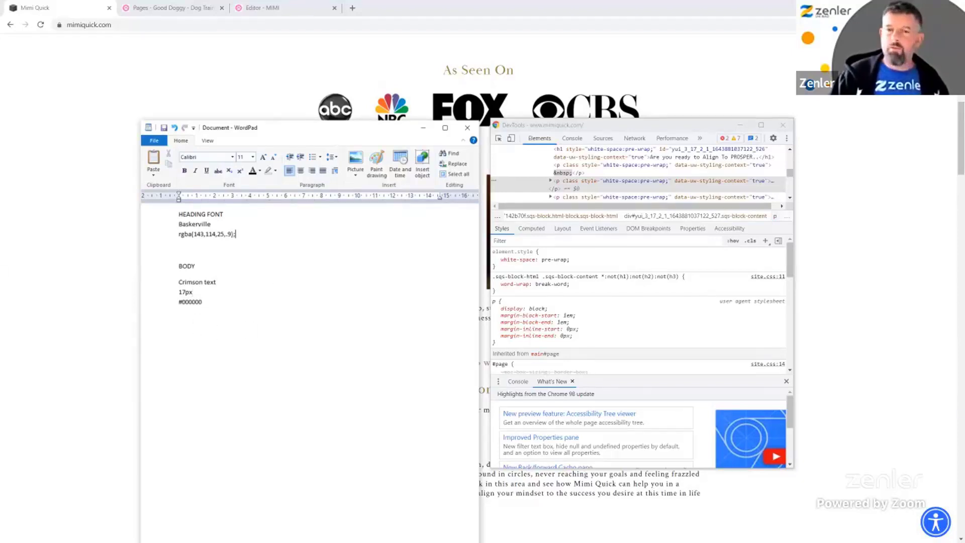
pyautogui.click(423, 128)
# - Inspect the "Are You Ready To Align To PROSPER.." heading again and add 29px below its color in the WordPad notes
pyautogui.click(498, 139)
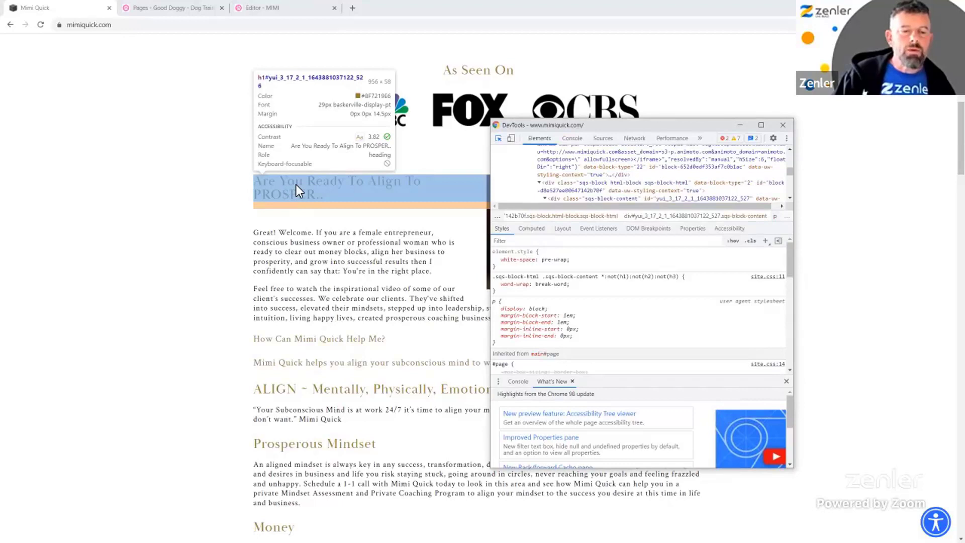
pyautogui.click(296, 185)
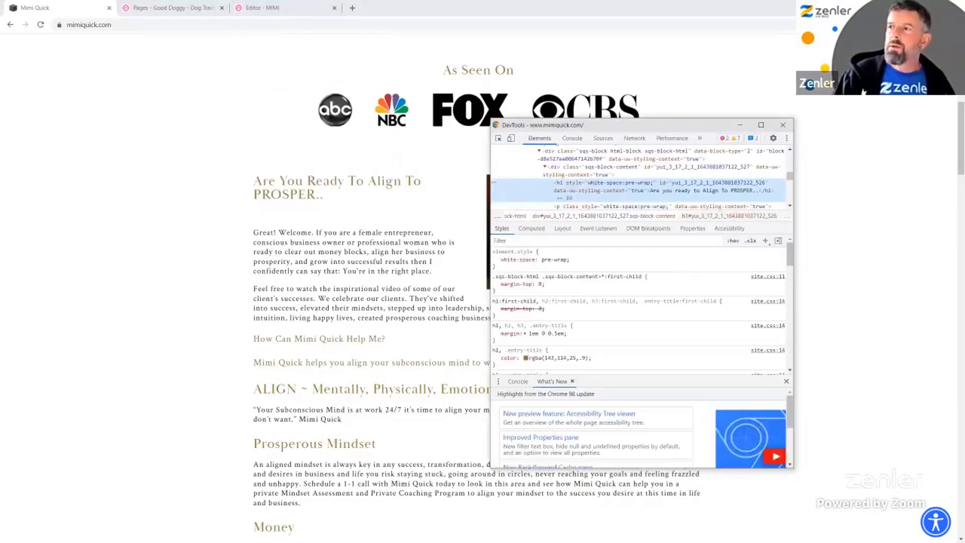
pyautogui.hotkey('alt', 'Tab')
pyautogui.tripleClick(195, 266)
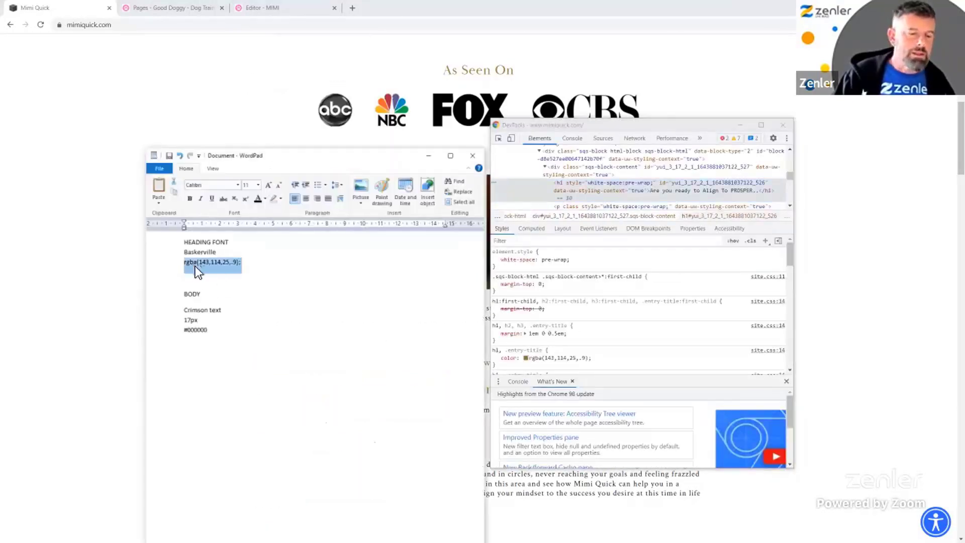
pyautogui.click(249, 259)
pyautogui.press('Return')
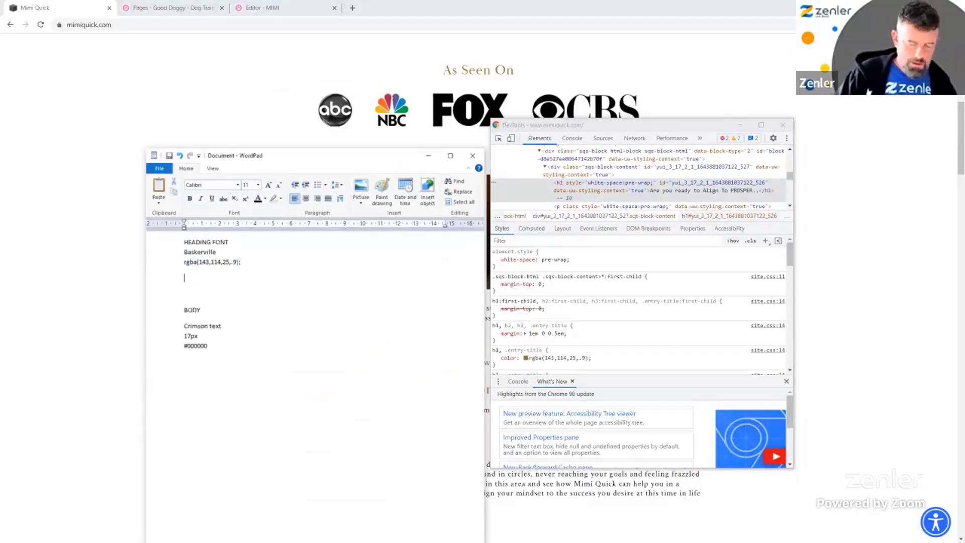
pyautogui.press('BackSpace')
pyautogui.hotkey('shift', 'Return')
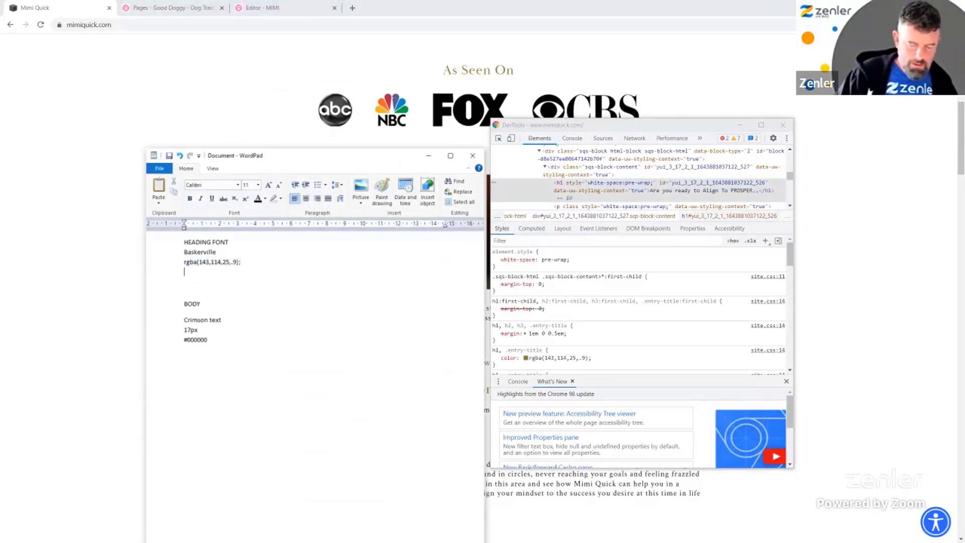
pyautogui.write('29px')
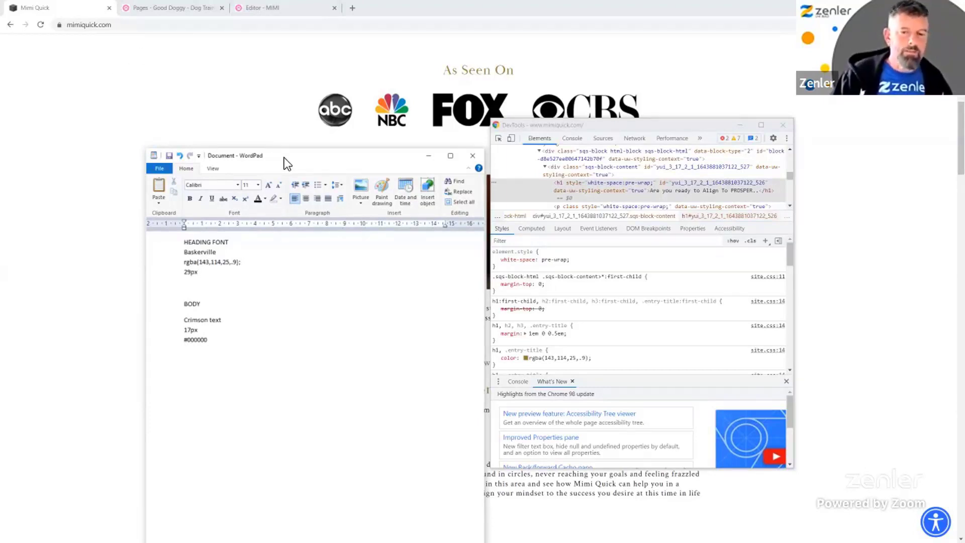
# - Move the developer tools window clear of the page content and inspect the bold "For over 20 years" heading below the Sales section
pyautogui.click(871, 210)
pyautogui.scroll(8, 375, 257)
pyautogui.scroll(-15, 375, 257)
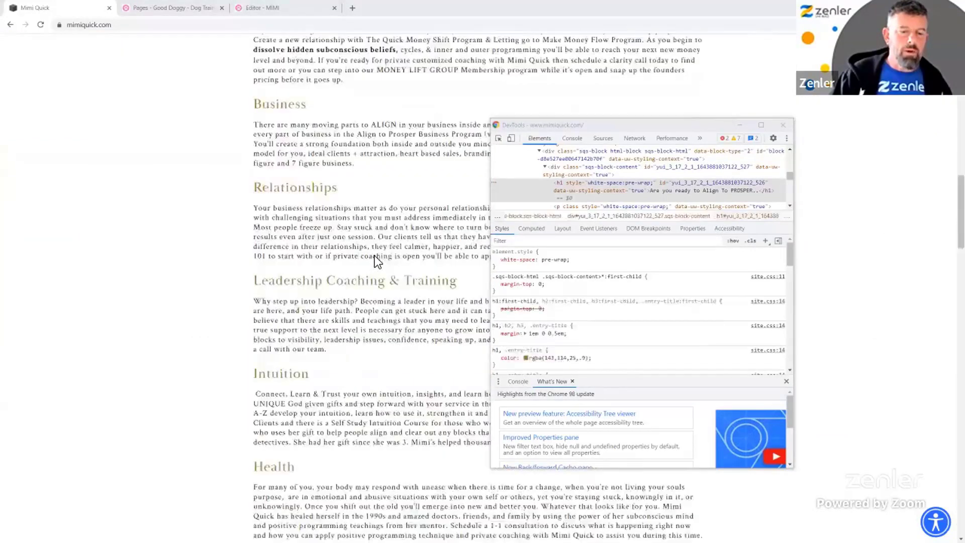
pyautogui.scroll(-8, 375, 255)
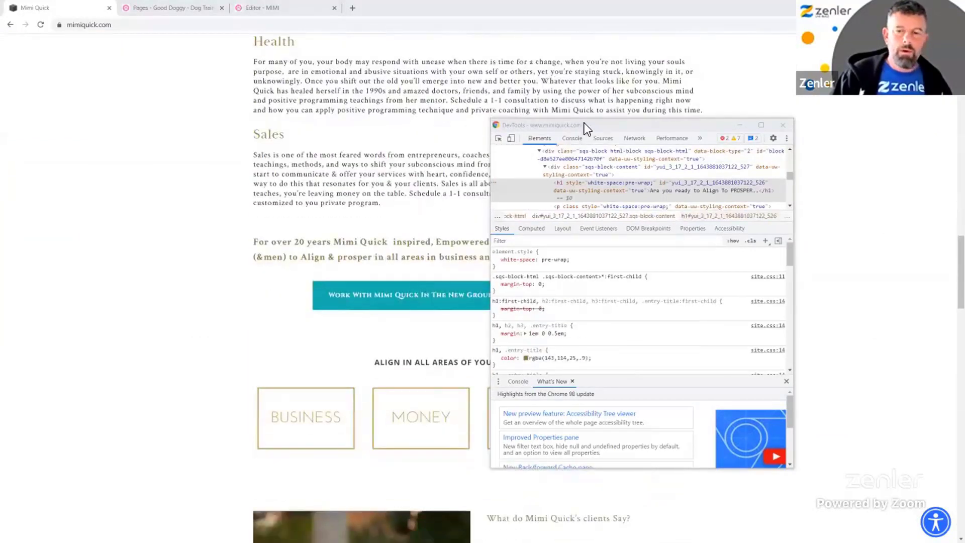
pyautogui.moveTo(688, 132); pyautogui.dragTo(807, 133)
pyautogui.click(616, 140)
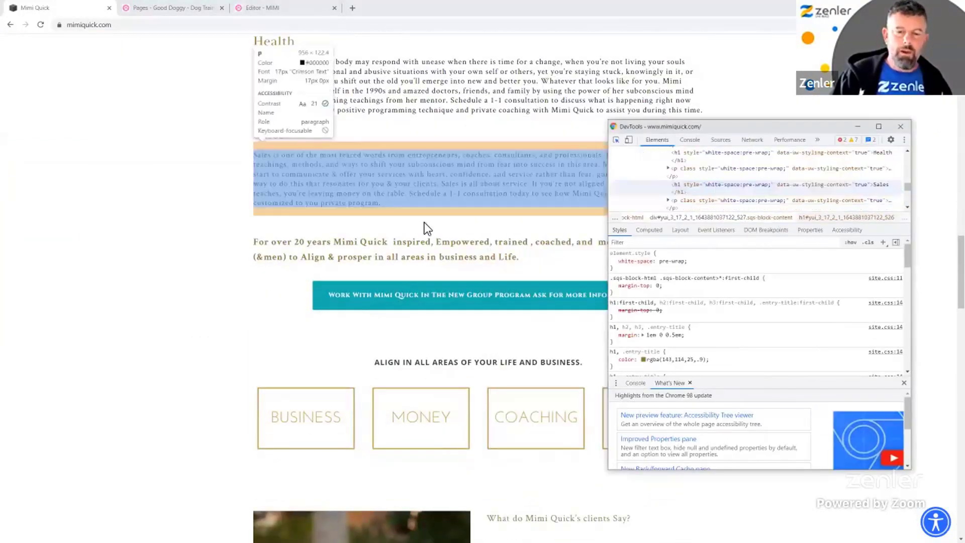
pyautogui.click(402, 246)
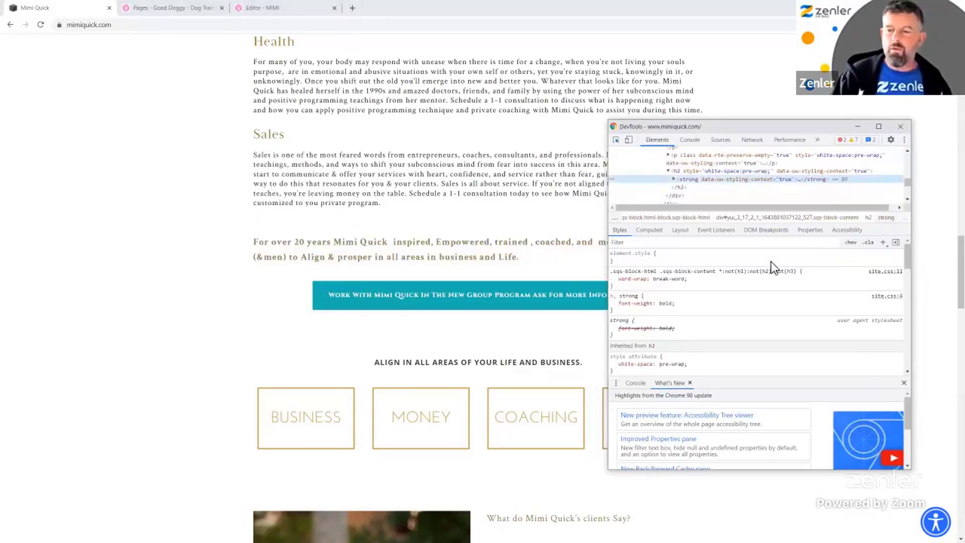
# - Examine the font family, size and color of the "For over 20 years" heading in its h2 styles and element details
pyautogui.scroll(-6, 767, 286)
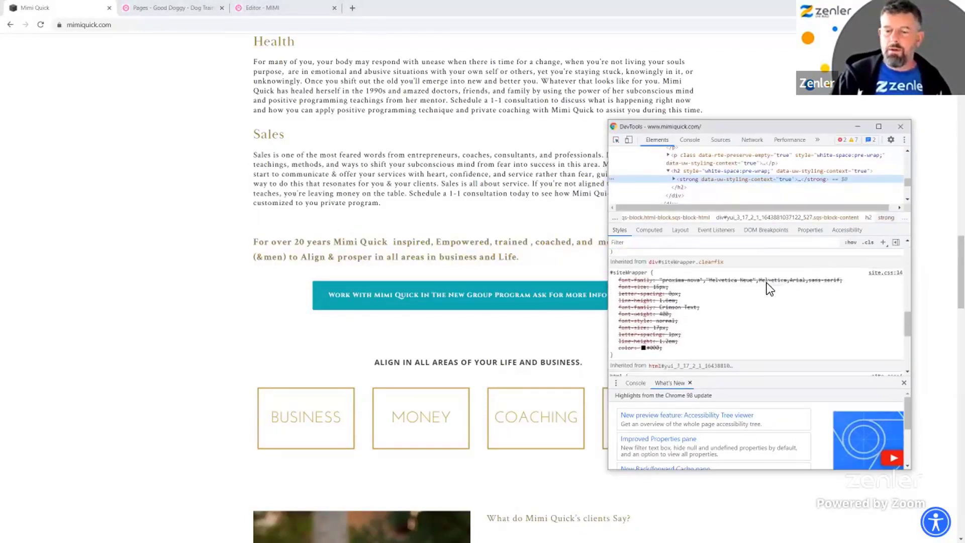
pyautogui.scroll(-5, 767, 282)
pyautogui.scroll(10, 767, 283)
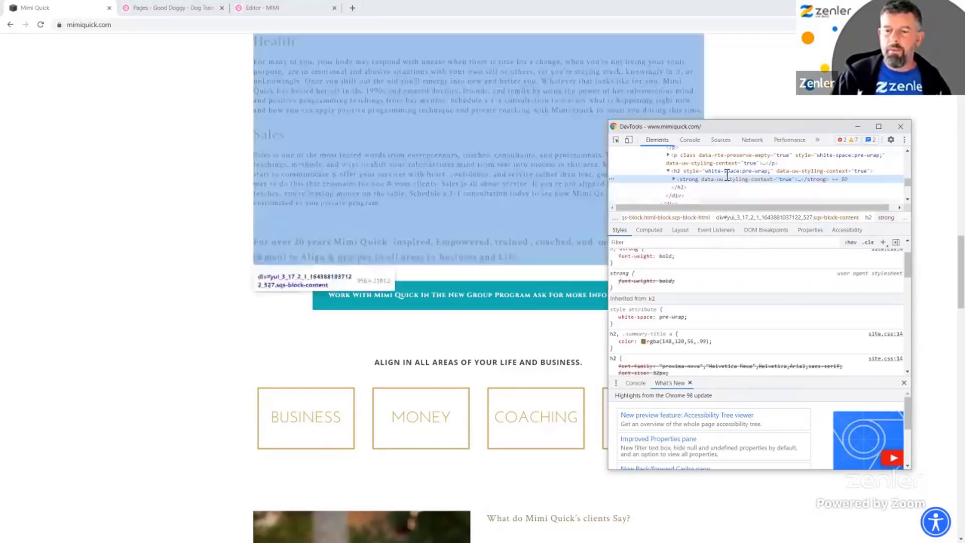
pyautogui.click(726, 171)
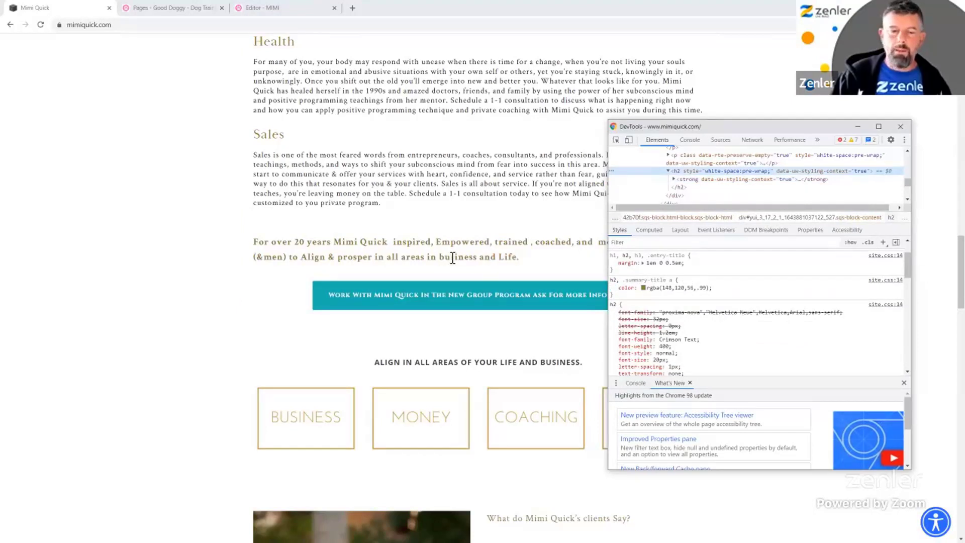
pyautogui.click(617, 141)
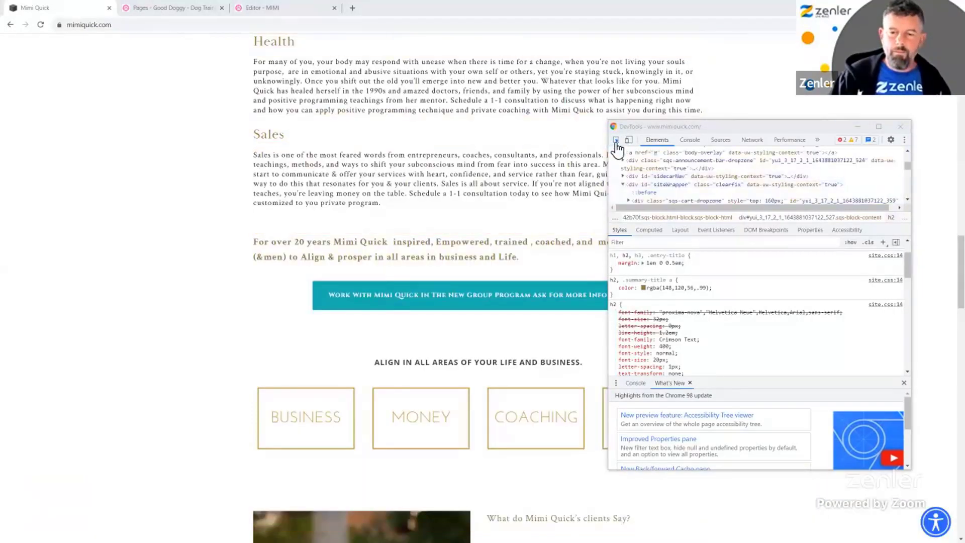
pyautogui.click(616, 141)
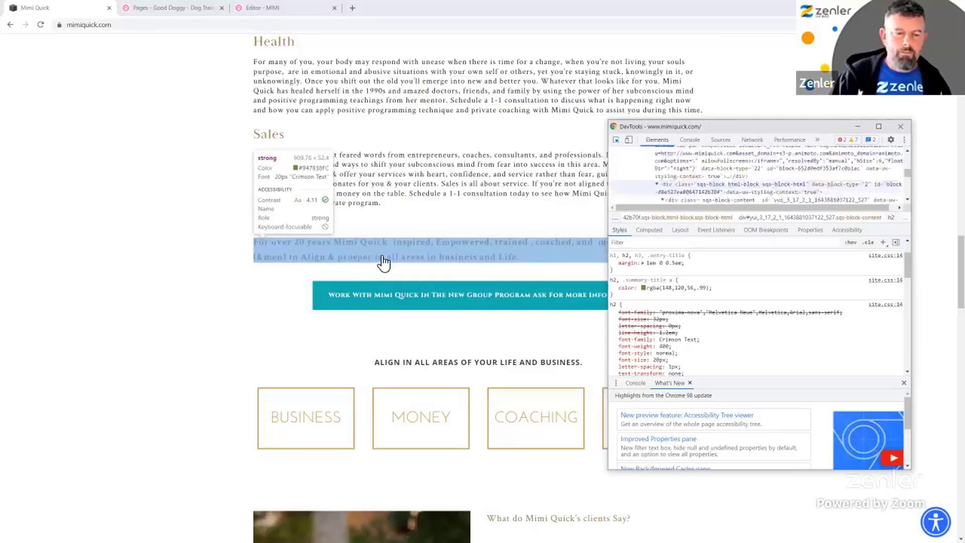
pyautogui.click(384, 261)
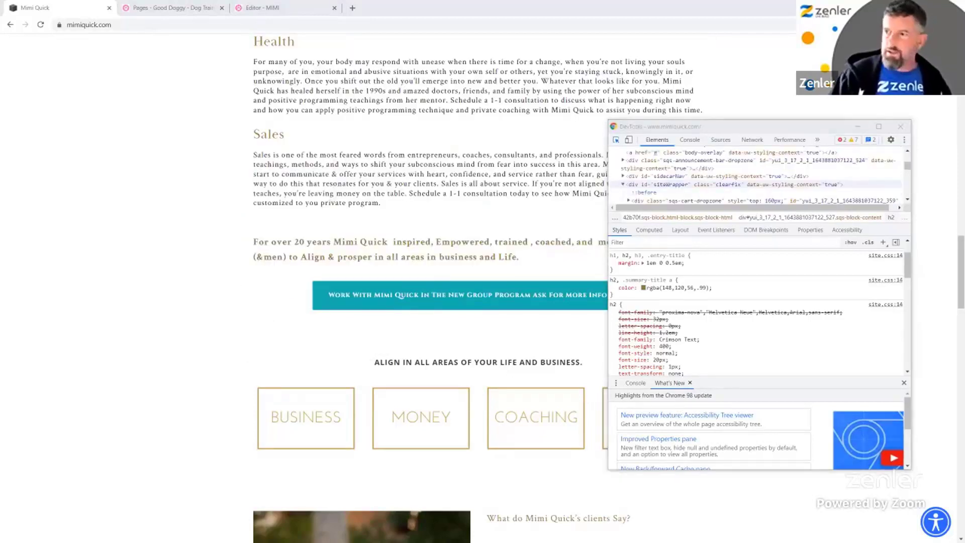
pyautogui.click(616, 141)
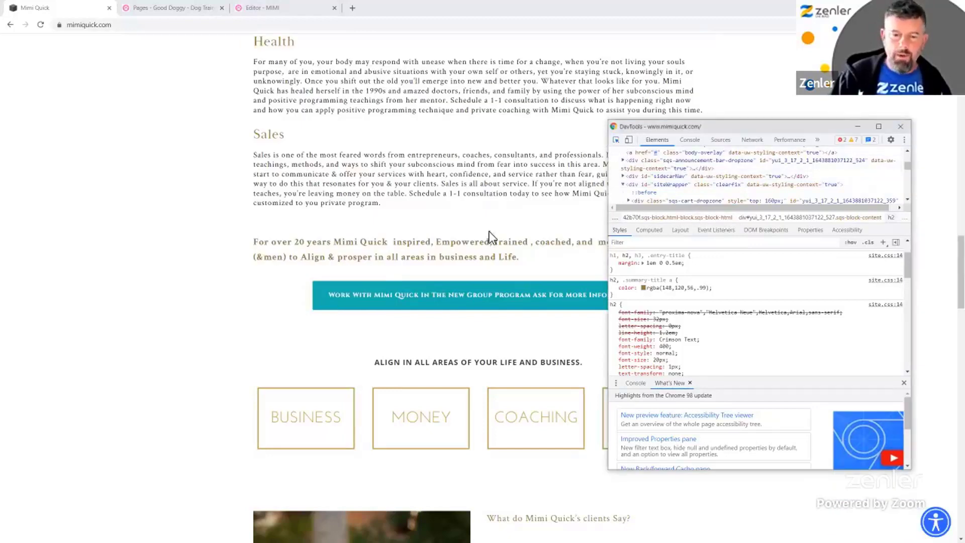
# - Inspect the "For over 20 years" heading and note its color code as #947838FC below the body values in the WordPad document
pyautogui.click(616, 143)
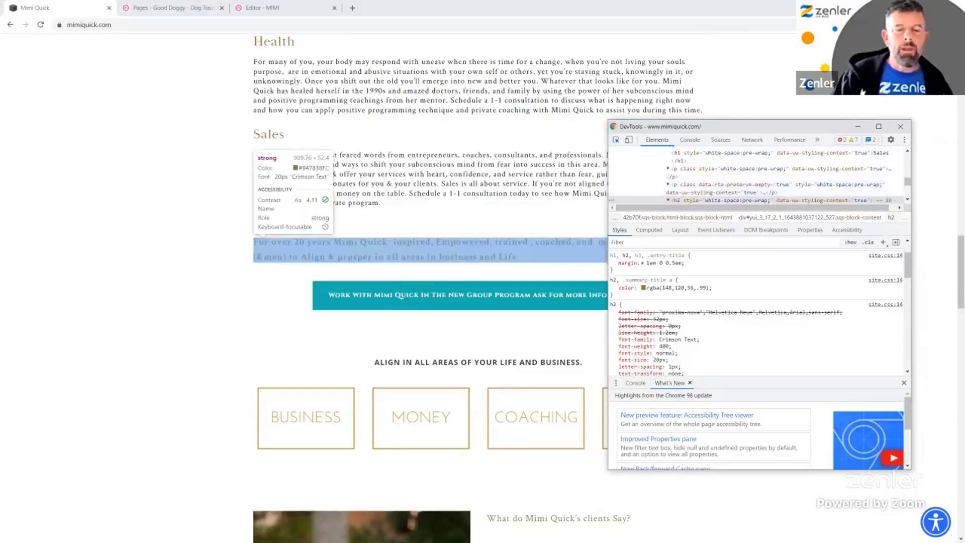
pyautogui.click(390, 240)
pyautogui.hotkey('alt', 'Tab')
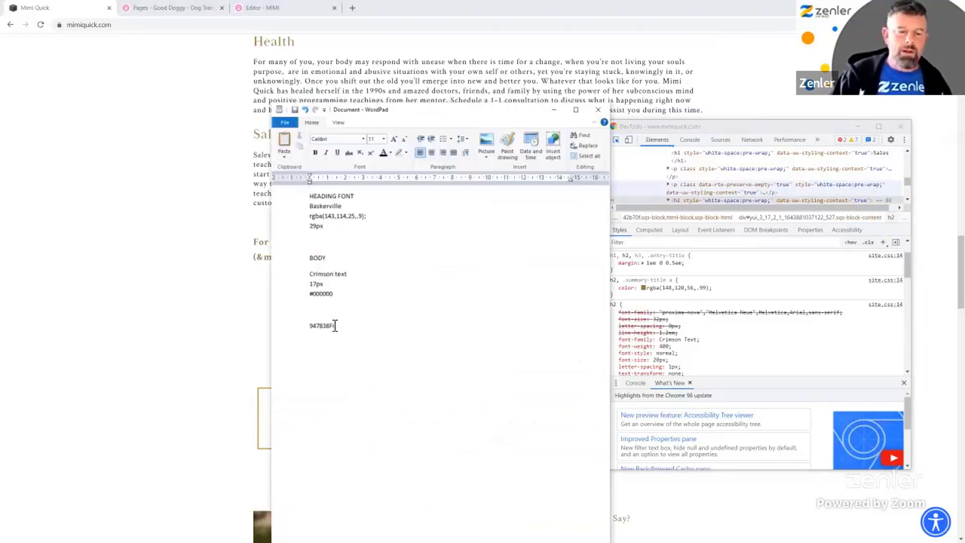
pyautogui.doubleClick(317, 327)
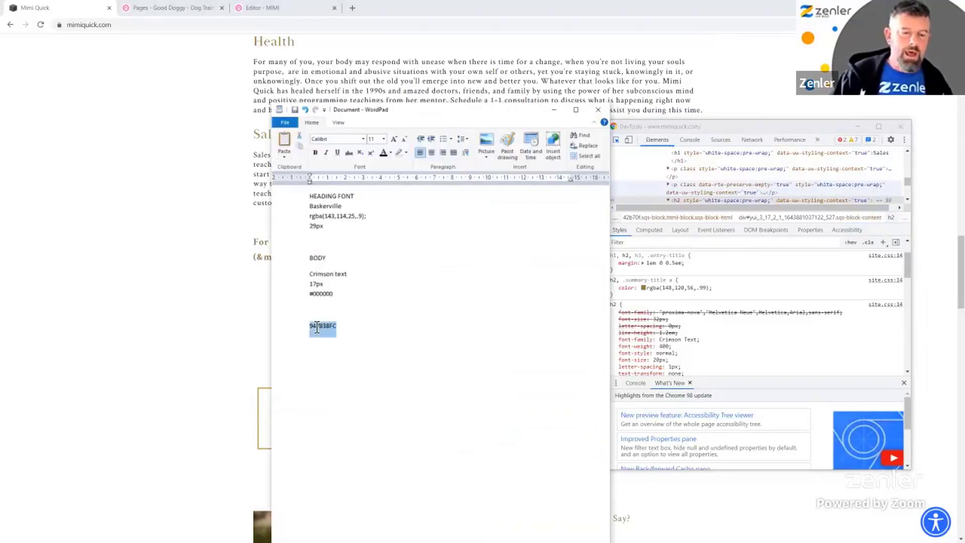
pyautogui.click(313, 327)
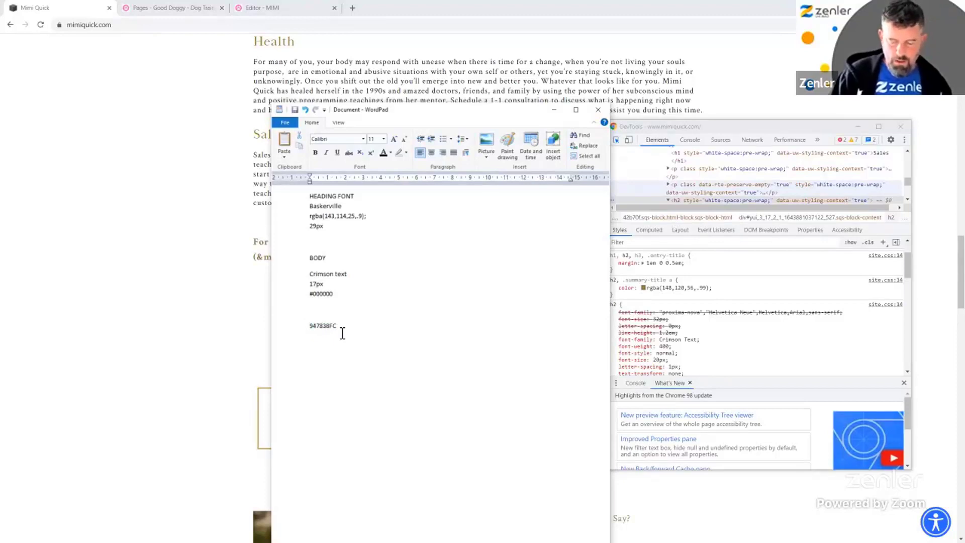
pyautogui.moveTo(356, 328); pyautogui.dragTo(310, 329)
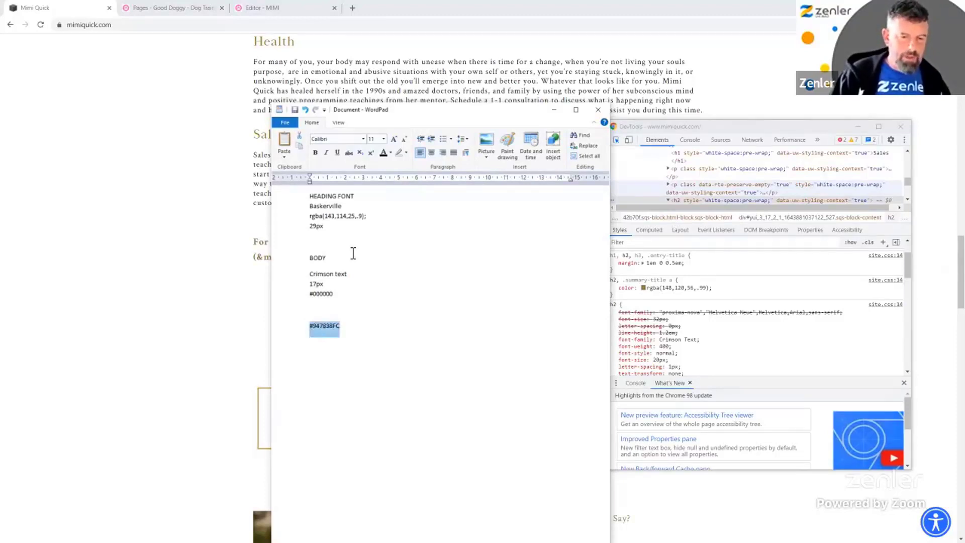
# - Replace the rgba color under HEADING FONT with #947838FC and delete the duplicate code below the body notes
pyautogui.moveTo(381, 217); pyautogui.dragTo(312, 223)
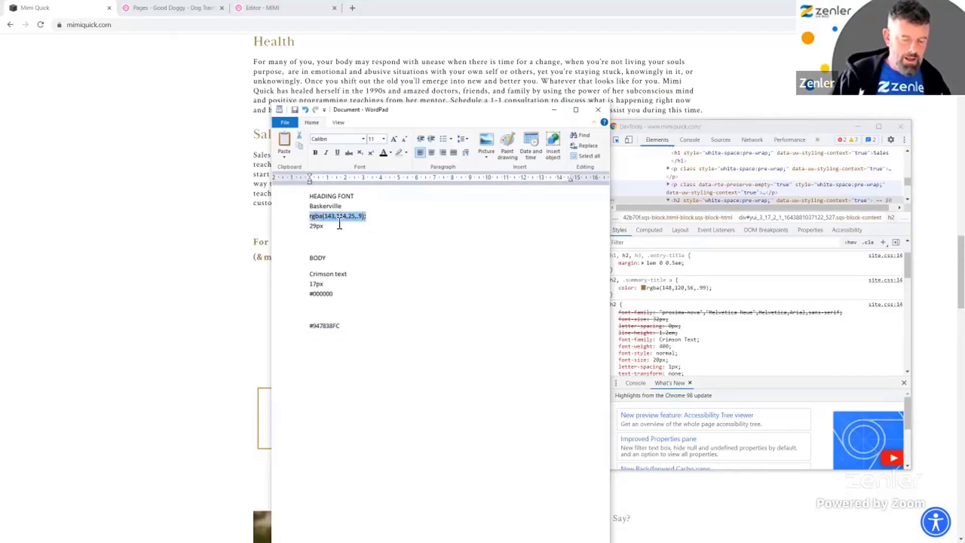
pyautogui.write('#947838FC')
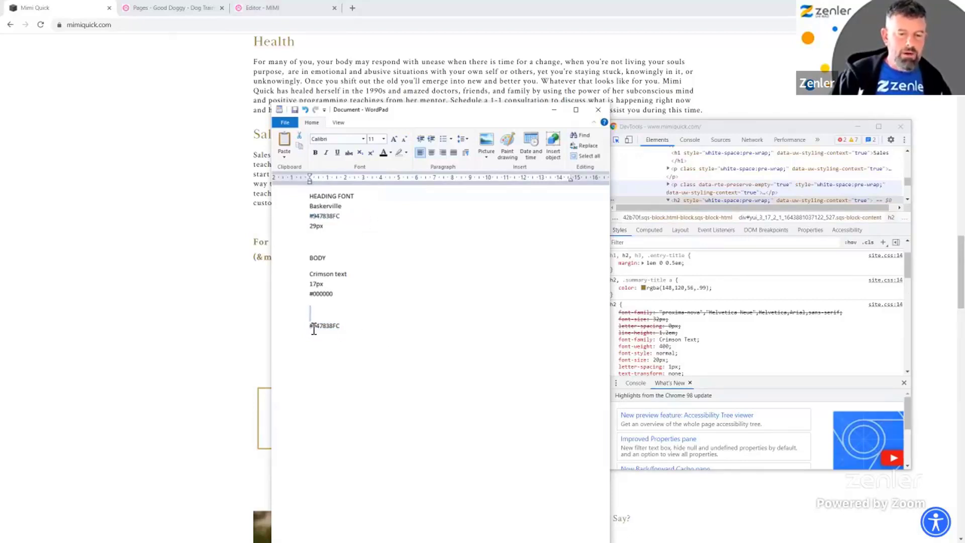
pyautogui.moveTo(345, 327); pyautogui.dragTo(311, 329)
pyautogui.press('BackSpace')
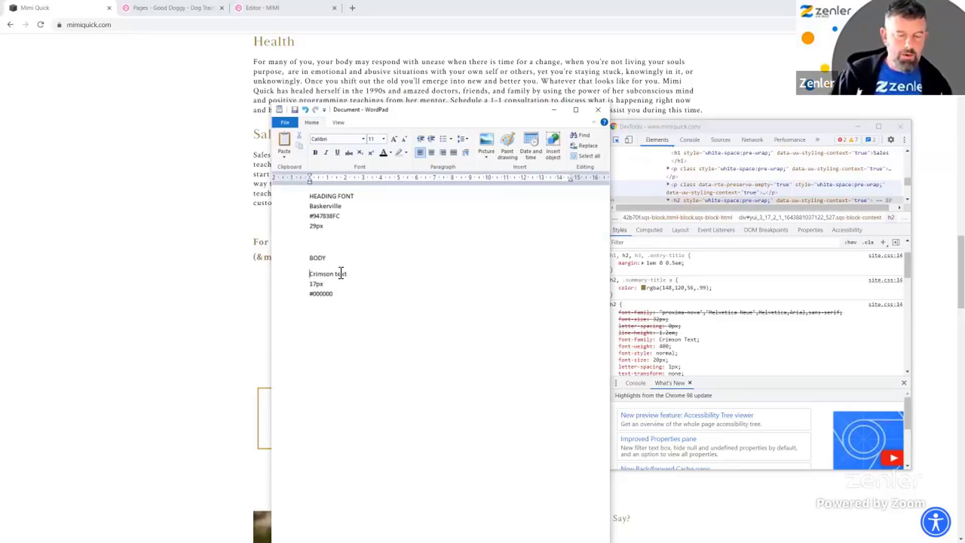
# - Remove the extra blank line between BODY and Crimson text in the notes and highlight the 29px heading size
pyautogui.press('BackSpace')
pyautogui.press('BackSpace')
pyautogui.press('Return')
pyautogui.click(383, 292)
pyautogui.moveTo(328, 226); pyautogui.dragTo(308, 227)
pyautogui.click(329, 227)
pyautogui.moveTo(310, 229); pyautogui.dragTo(336, 228)
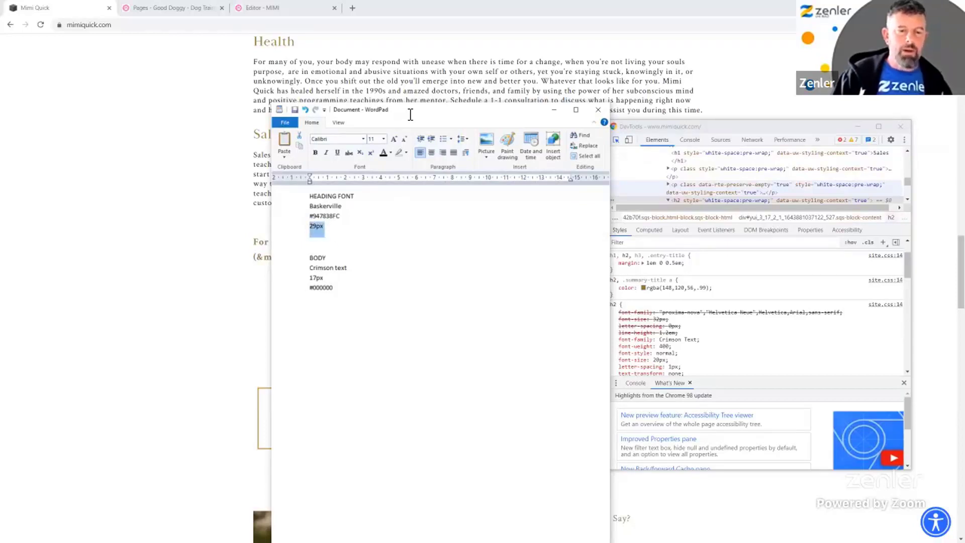
# - Minimize the WordPad notes and close the developer tools to view the hero image on the reference page
pyautogui.moveTo(409, 114); pyautogui.dragTo(394, 86)
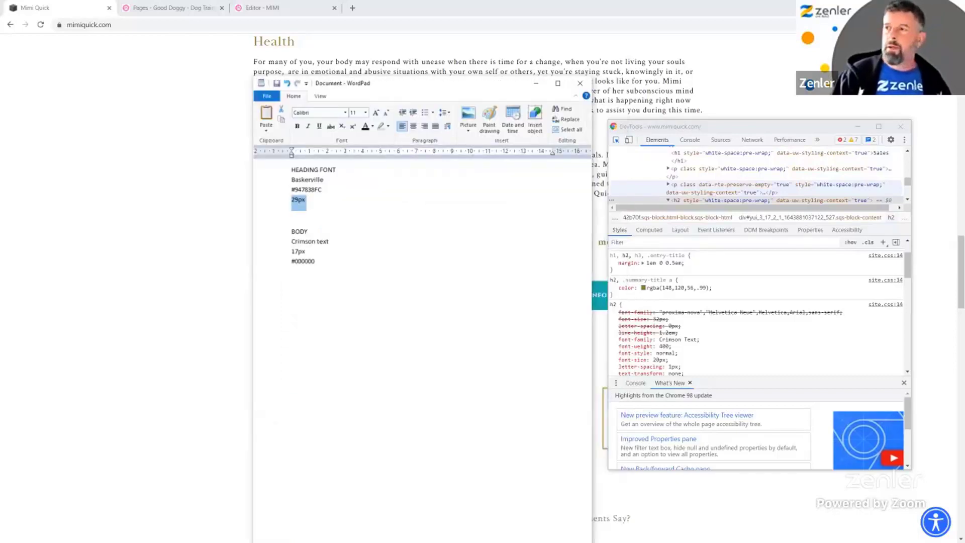
pyautogui.click(536, 83)
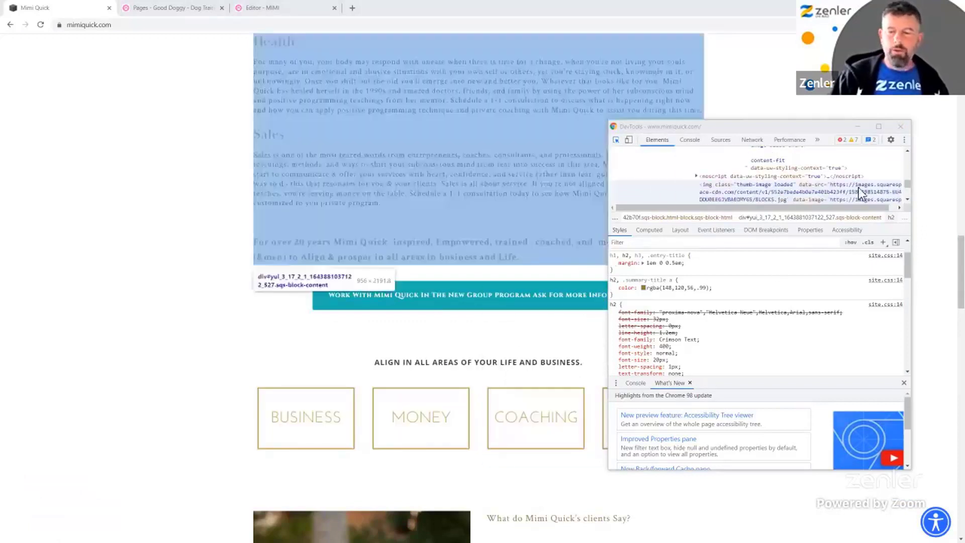
pyautogui.click(900, 127)
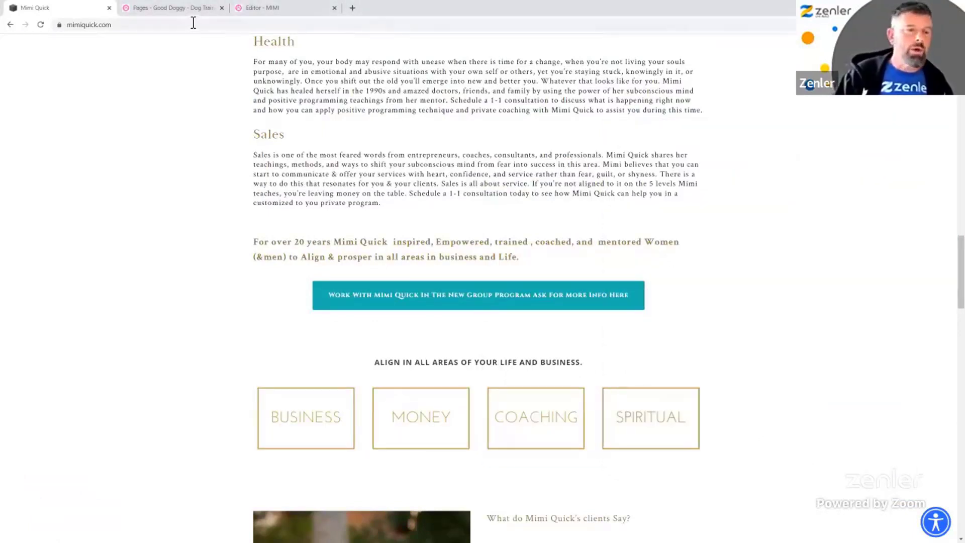
pyautogui.scroll(6, 275, 154)
pyautogui.scroll(15, 301, 145)
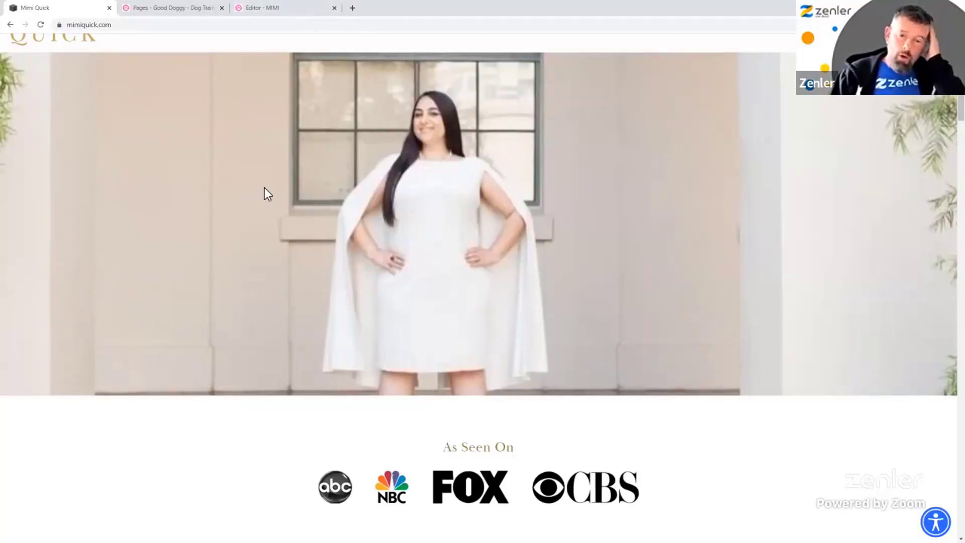
# - Duplicate the empty block in the MIMI page editor and reduce the first block's top and bottom spacing
pyautogui.click(273, 11)
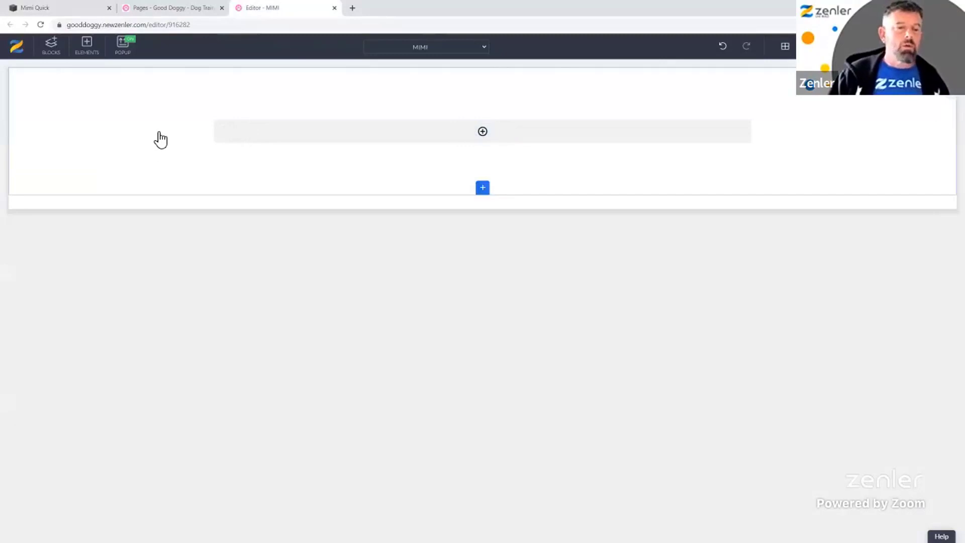
pyautogui.moveTo(138, 134)
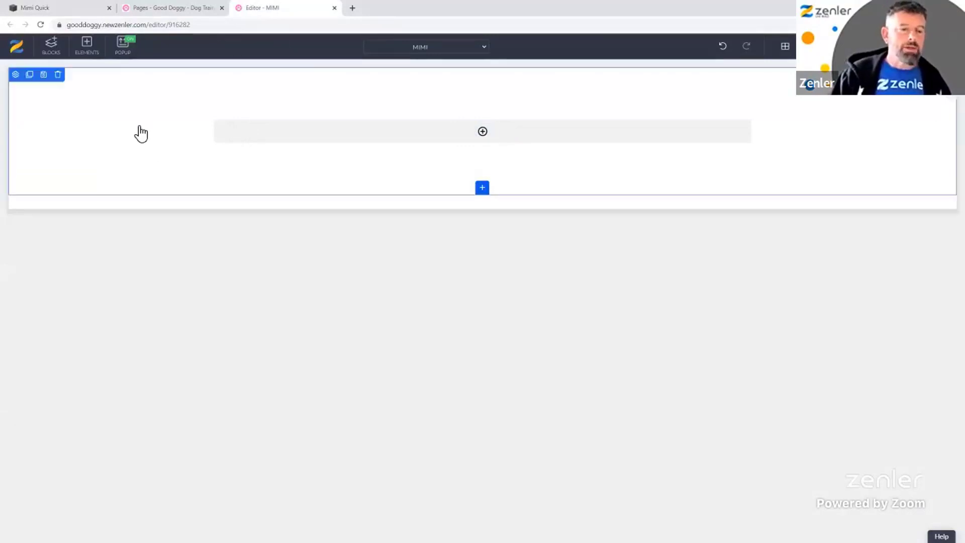
pyautogui.click(30, 75)
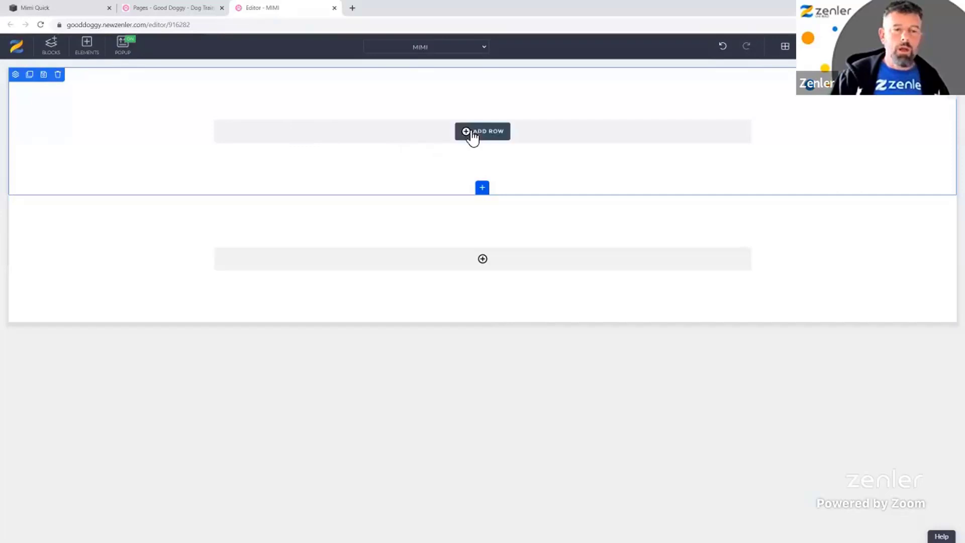
pyautogui.moveTo(185, 117); pyautogui.dragTo(186, 68)
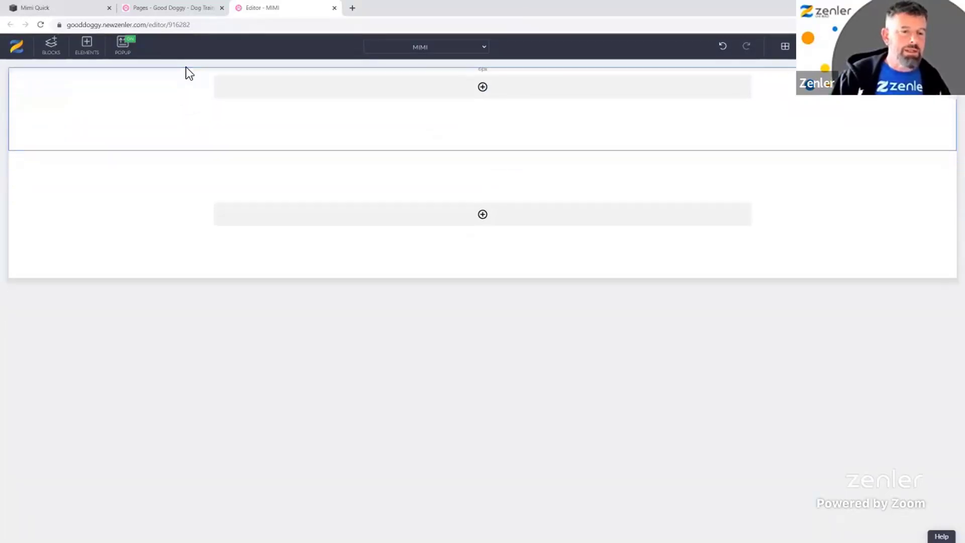
pyautogui.moveTo(187, 150); pyautogui.dragTo(189, 102)
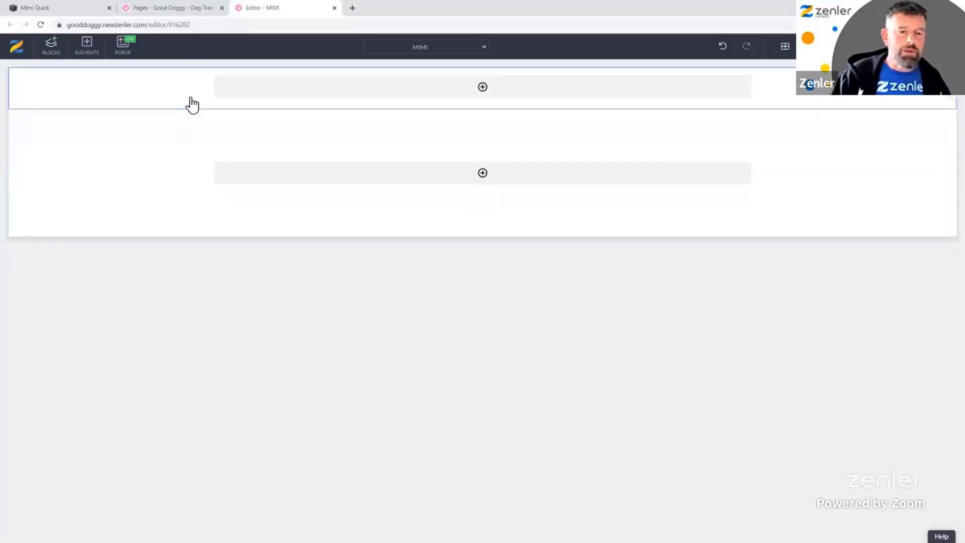
# - Make the first block full width and add a single-column 100% row to it
pyautogui.click(71, 90)
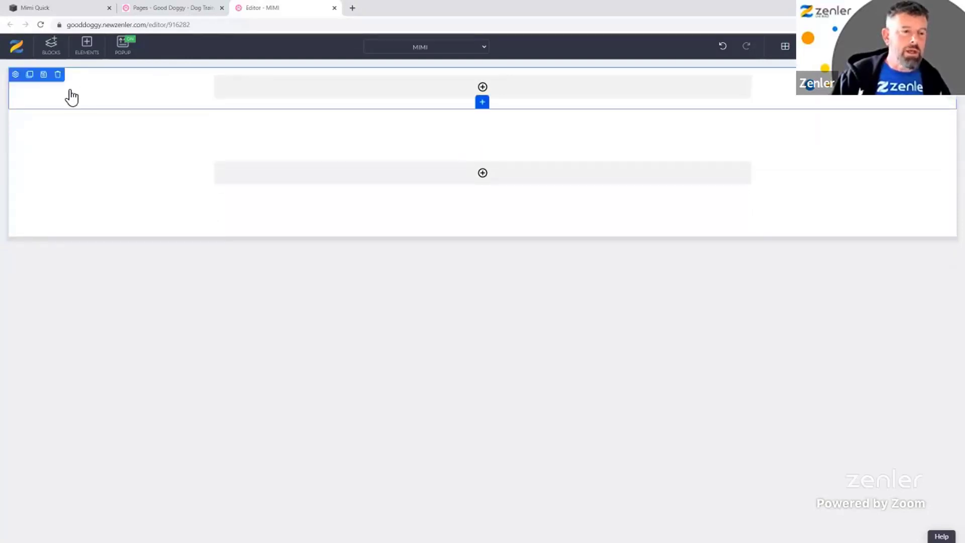
pyautogui.click(16, 74)
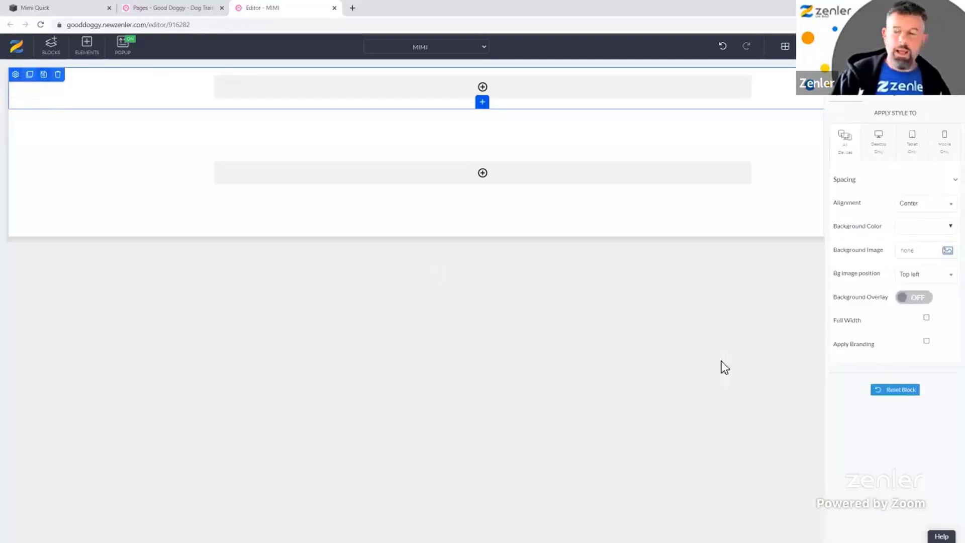
pyautogui.click(922, 322)
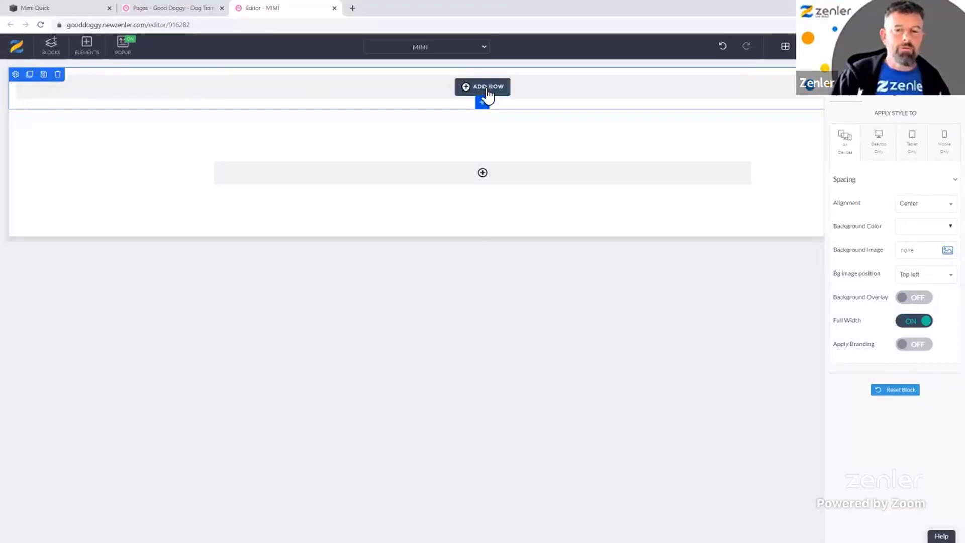
pyautogui.click(487, 89)
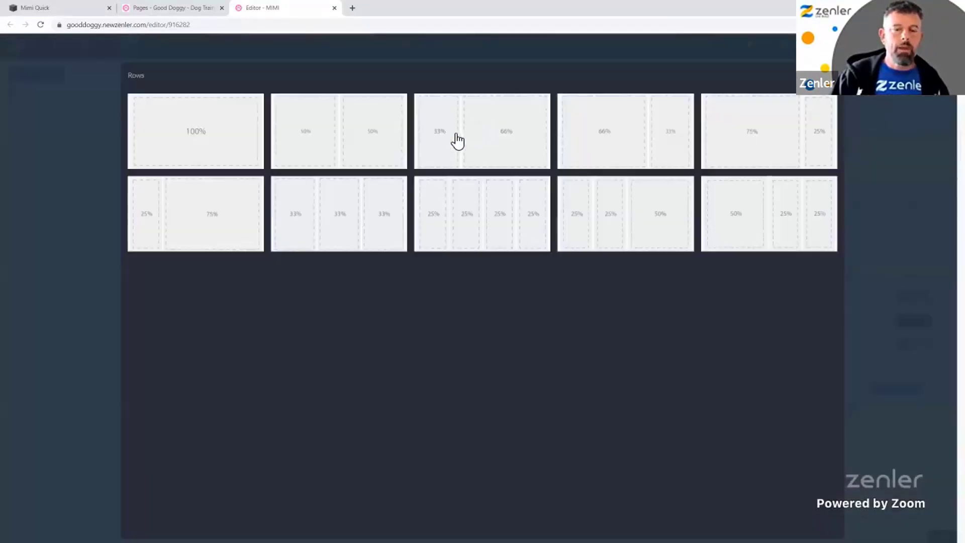
pyautogui.click(226, 146)
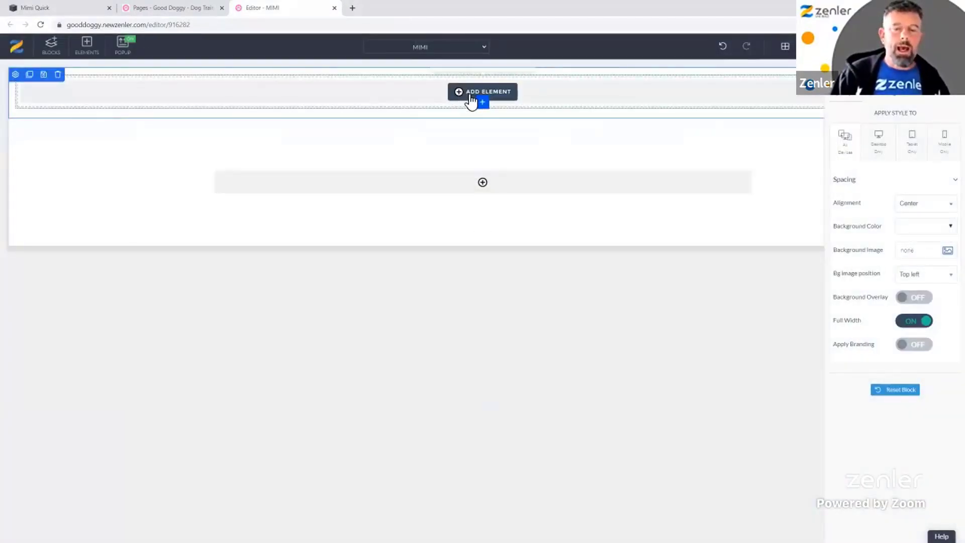
# - Add an image element to the row and upload hero.JPG from the SITE 1-MIMI folder in LIVEBUILD SESSION without cropping
pyautogui.click(471, 100)
pyautogui.click(155, 197)
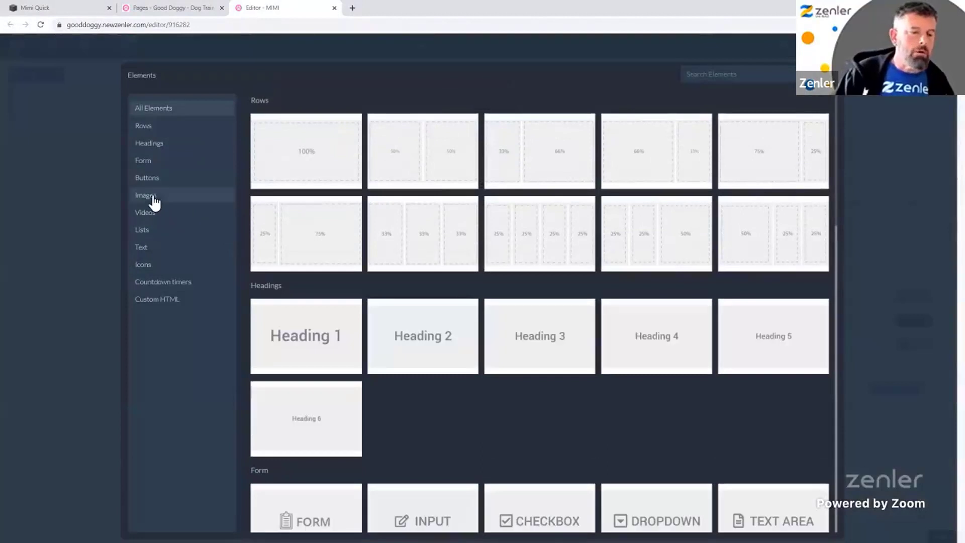
pyautogui.click(304, 156)
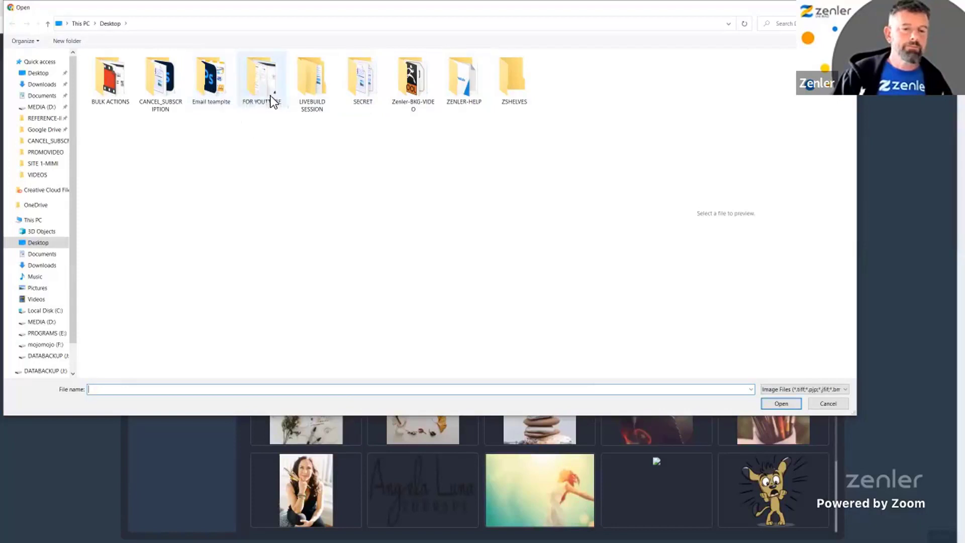
pyautogui.doubleClick(319, 86)
pyautogui.doubleClick(123, 73)
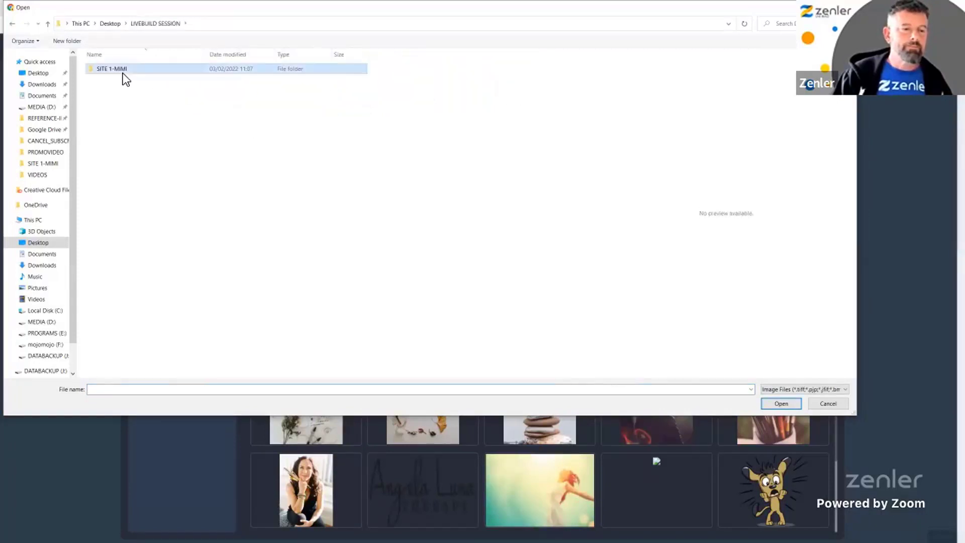
pyautogui.click(122, 94)
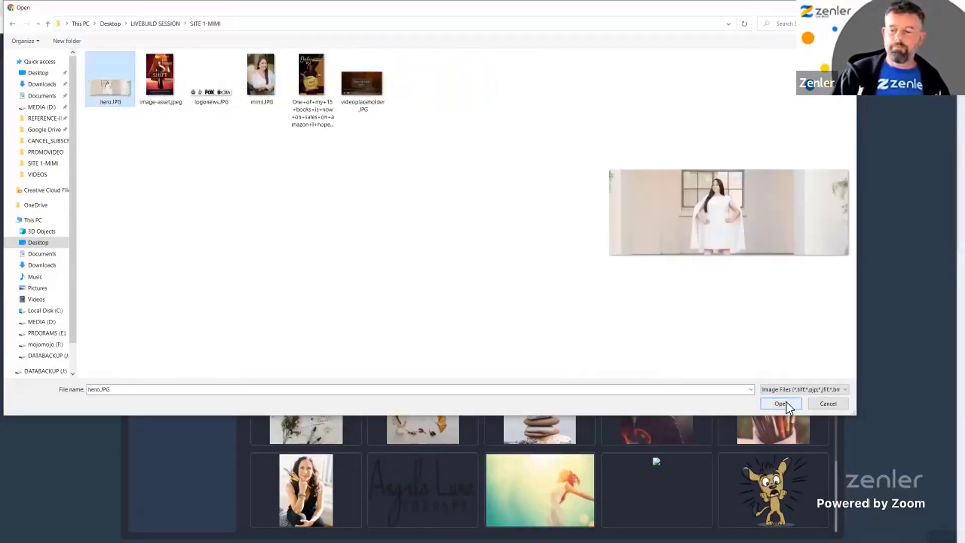
pyautogui.click(784, 403)
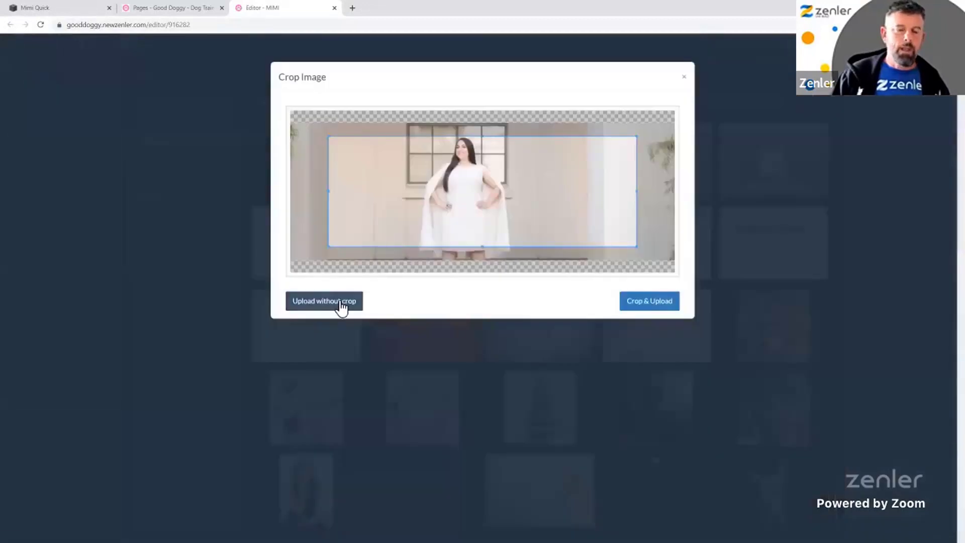
pyautogui.click(341, 303)
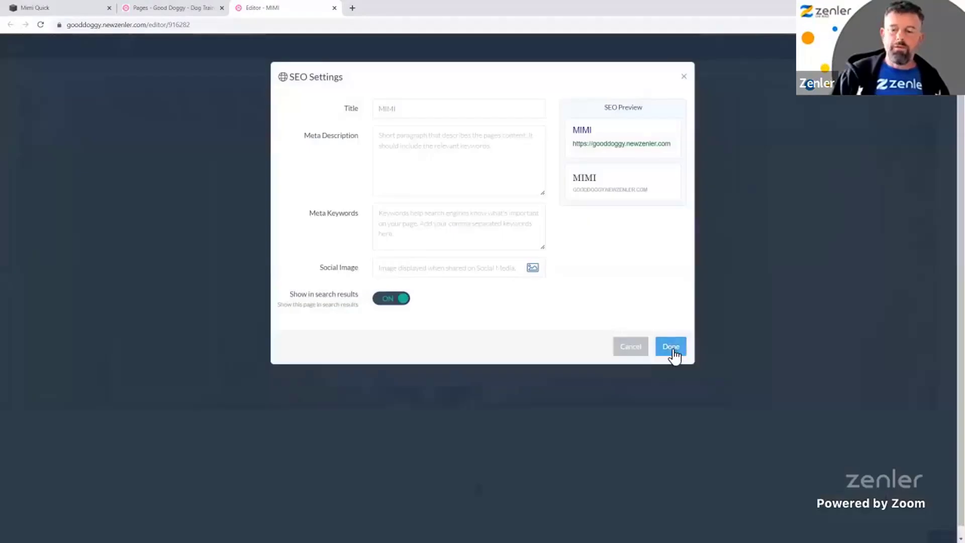
# - Accept the MIMI page's SEO settings, then save and preview the page
pyautogui.click(672, 352)
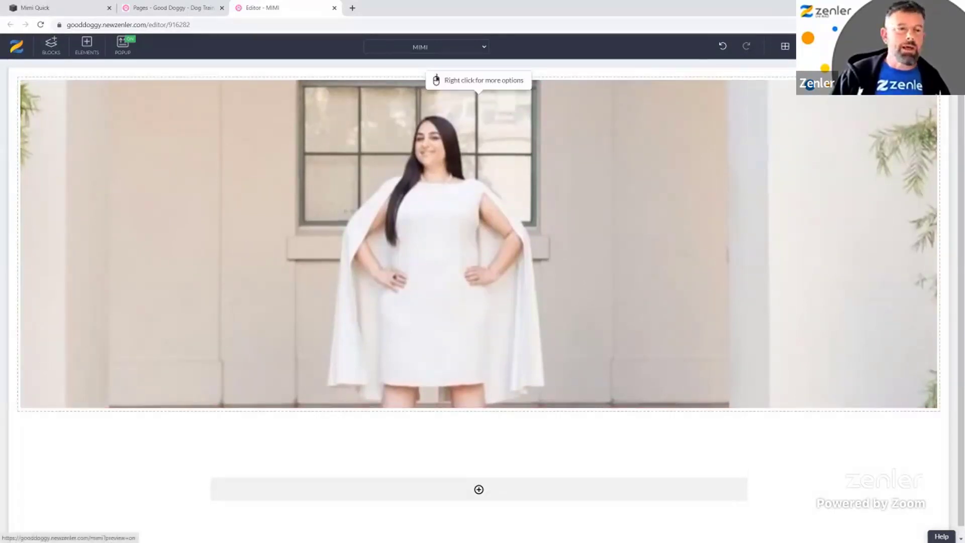
pyautogui.click(824, 46)
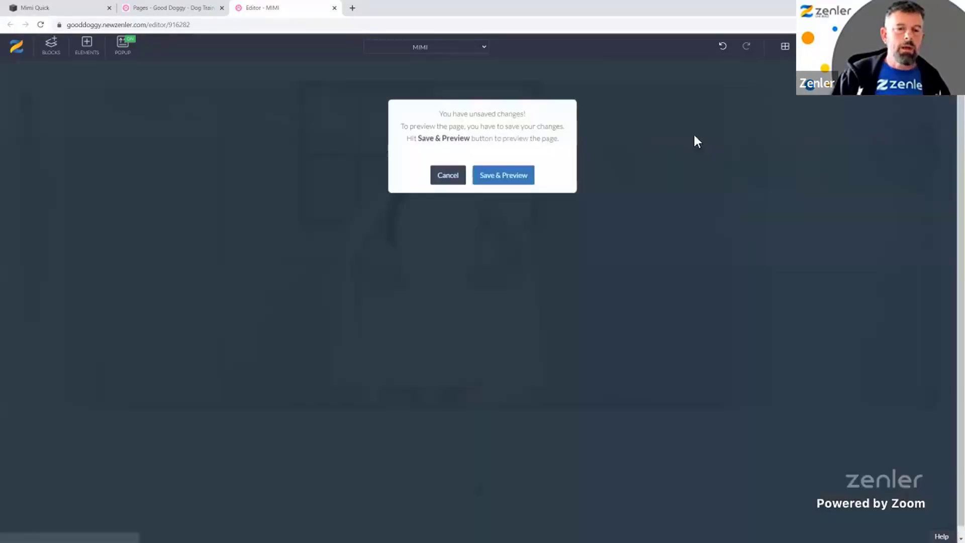
pyautogui.click(530, 177)
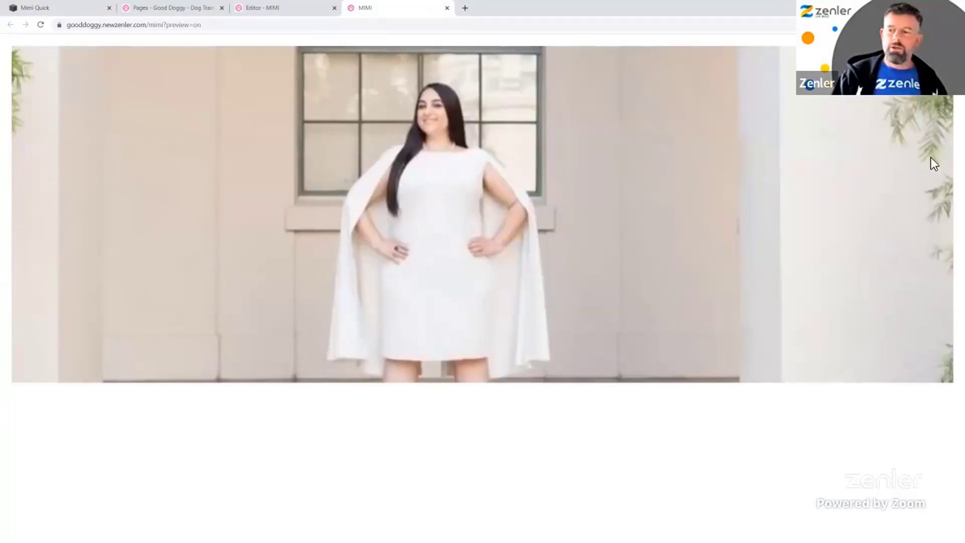
# - Set the hero image row's spacing to -10 top, 0 bottom, -15 left and -15 right in the MIMI page editor
pyautogui.click(283, 7)
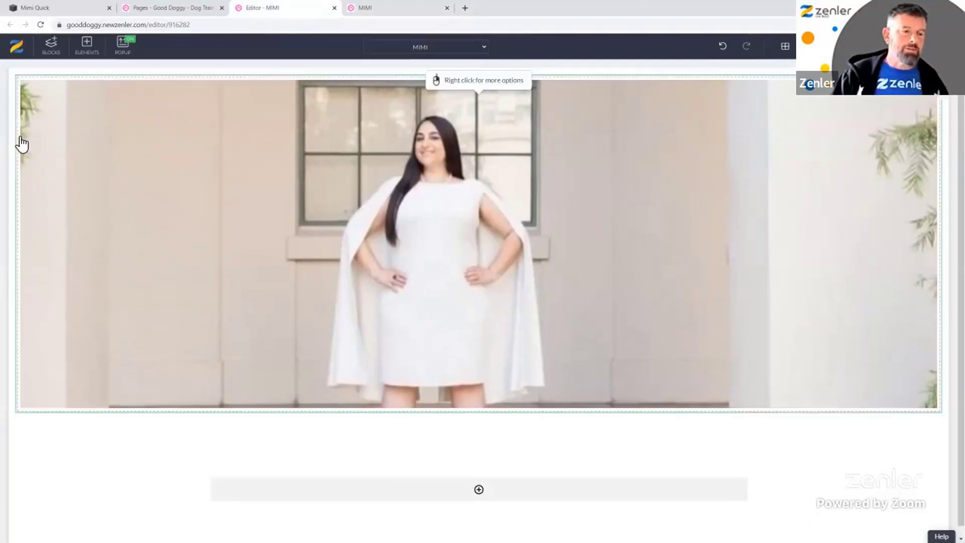
pyautogui.moveTo(22, 144)
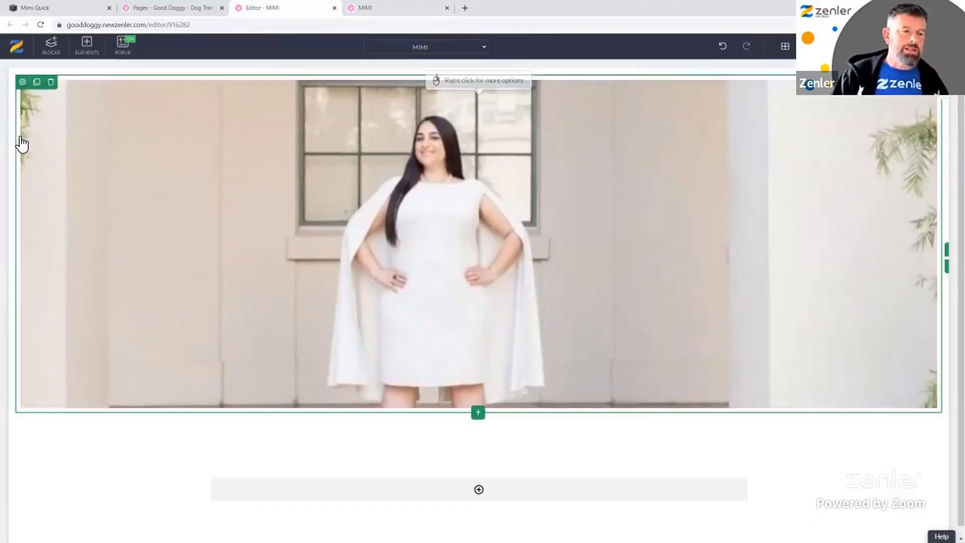
pyautogui.click(22, 82)
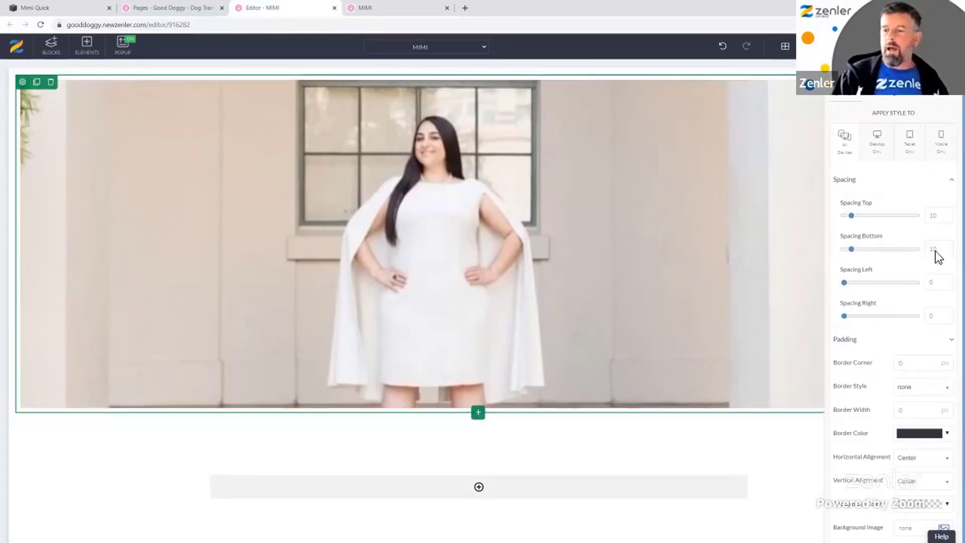
pyautogui.moveTo(852, 216); pyautogui.dragTo(837, 254)
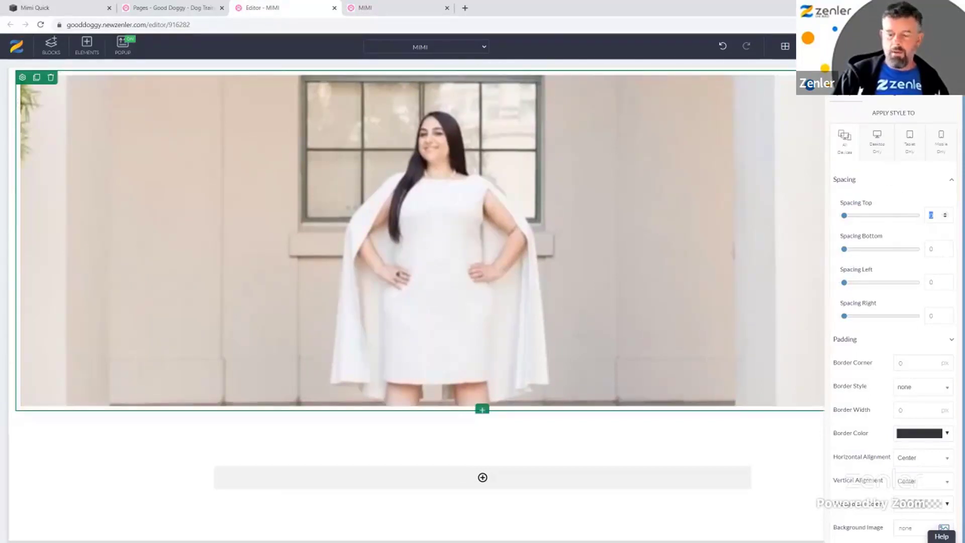
pyautogui.write('-10')
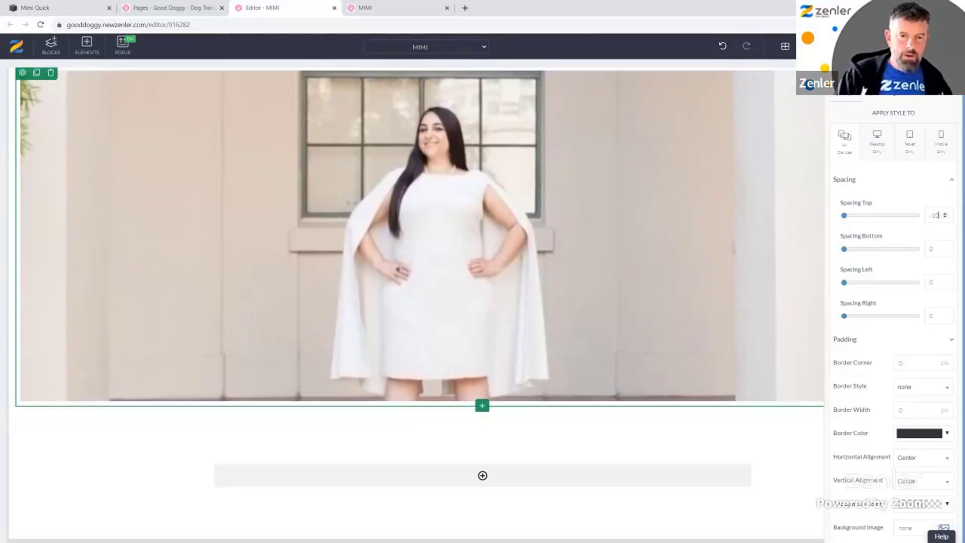
pyautogui.doubleClick(936, 286)
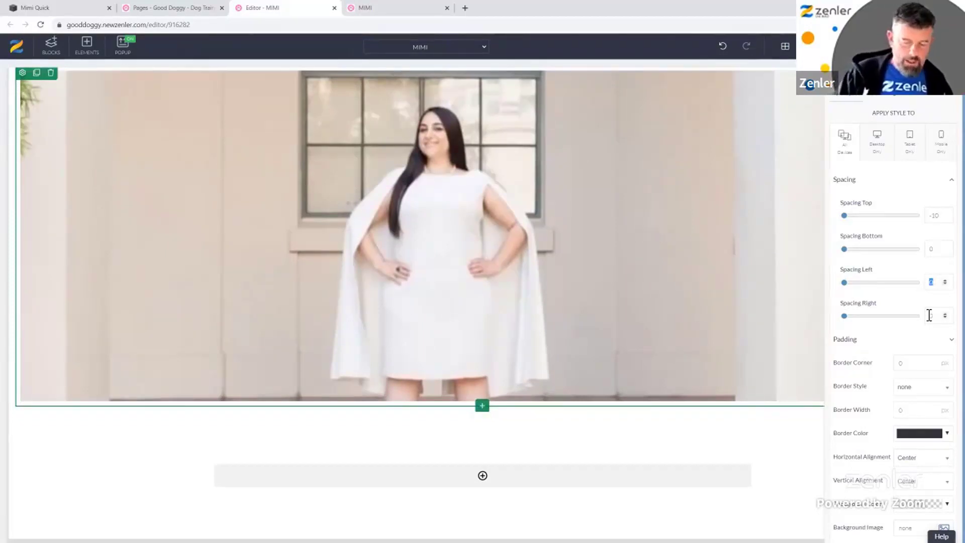
pyautogui.write('-15')
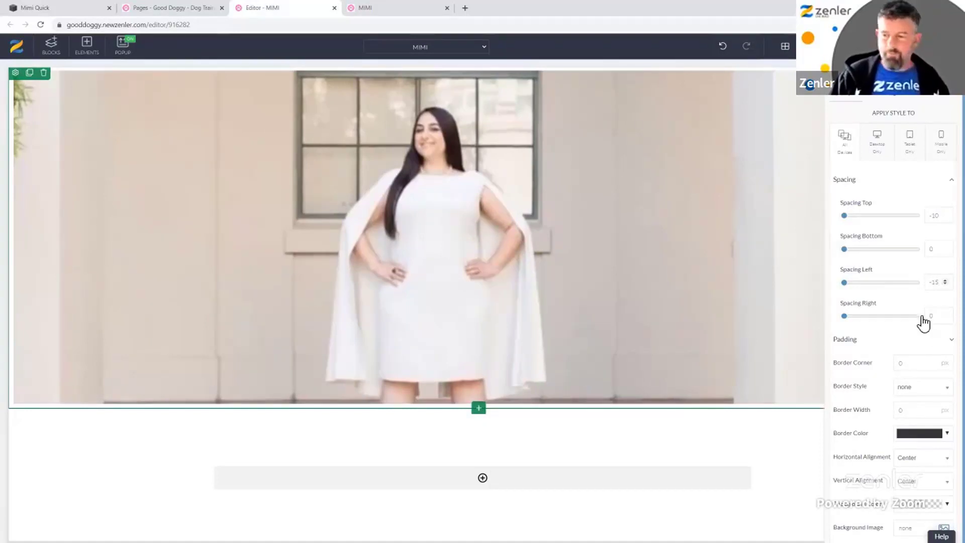
pyautogui.doubleClick(938, 316)
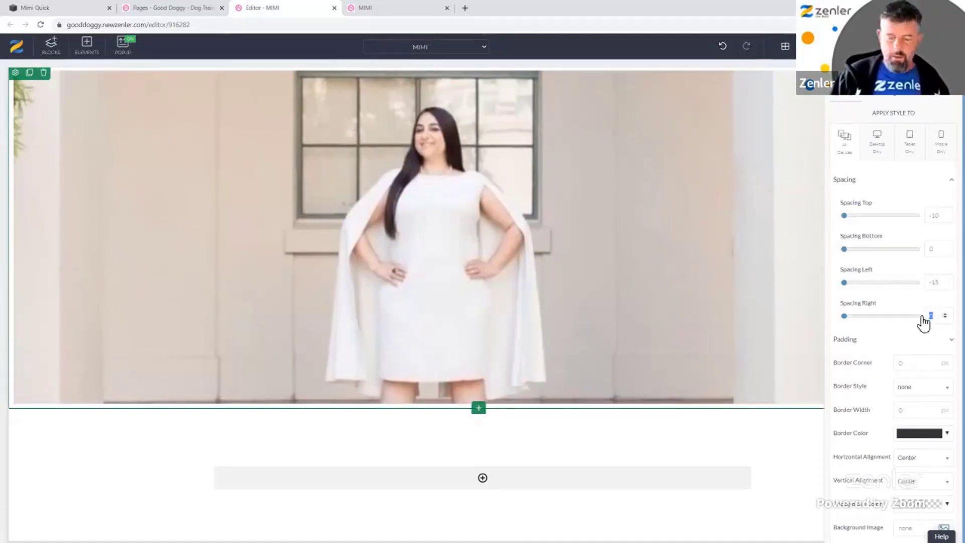
pyautogui.write('-15')
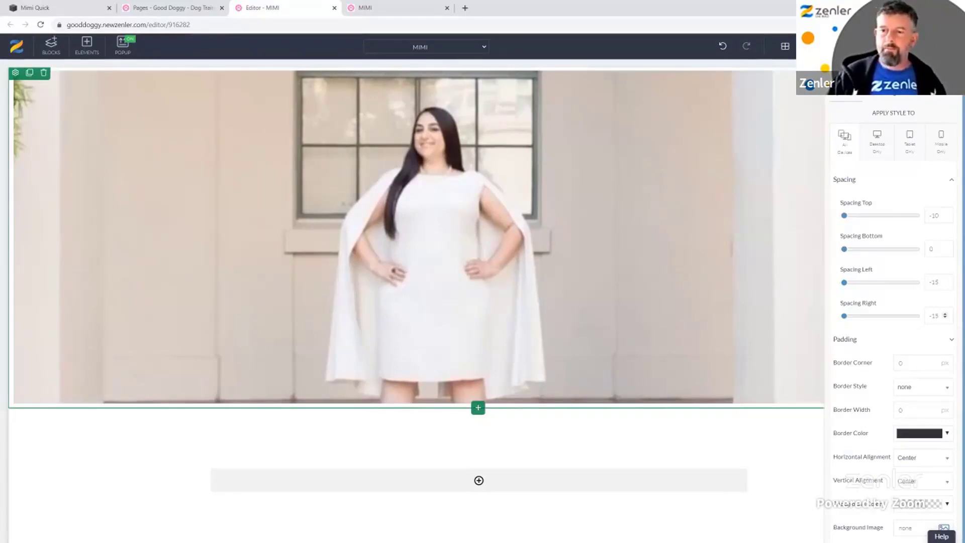
# - Save the row spacing changes and reload the MIMI page preview
pyautogui.click(827, 154)
pyautogui.hotkey('ctrl', 's')
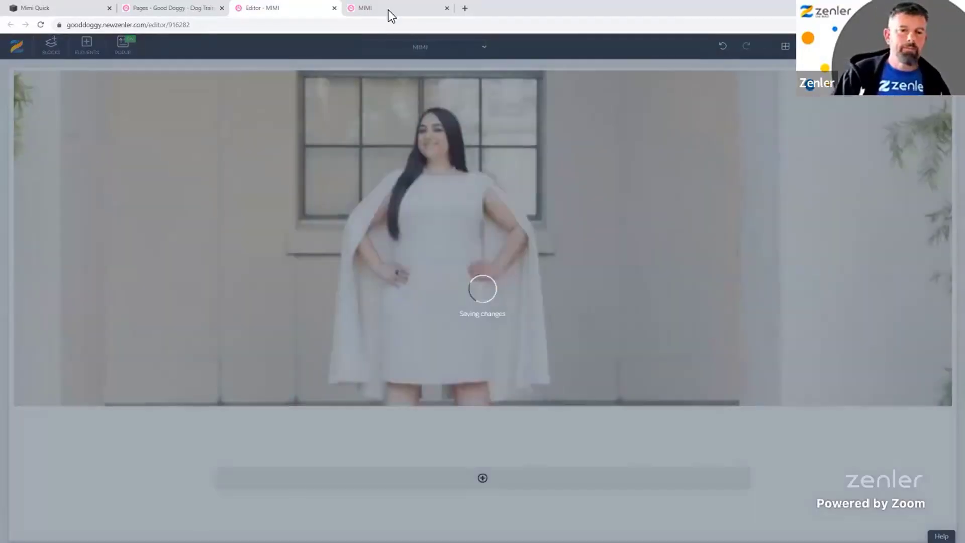
pyautogui.click(388, 10)
pyautogui.click(42, 24)
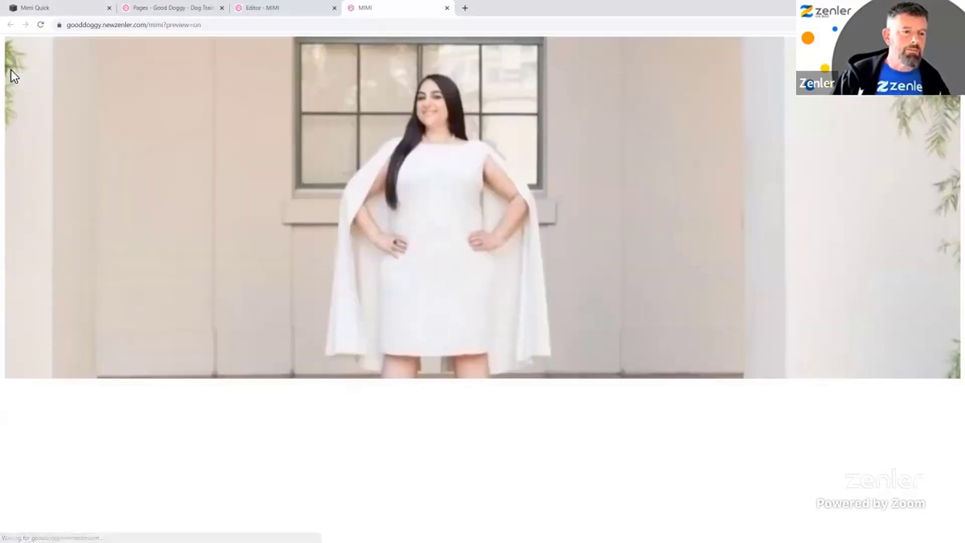
# - Set the hero image element's top, left and right spacing to -10 each
pyautogui.click(273, 10)
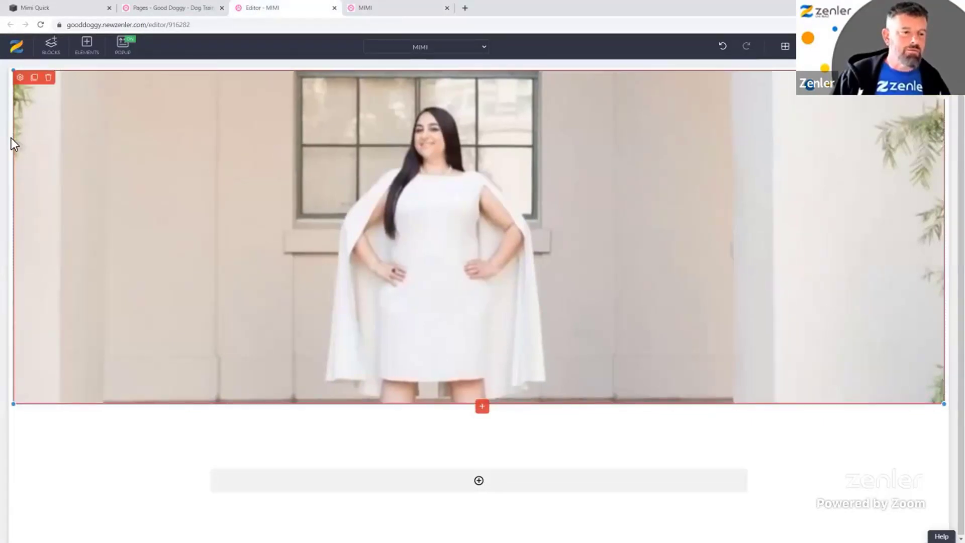
pyautogui.click(20, 78)
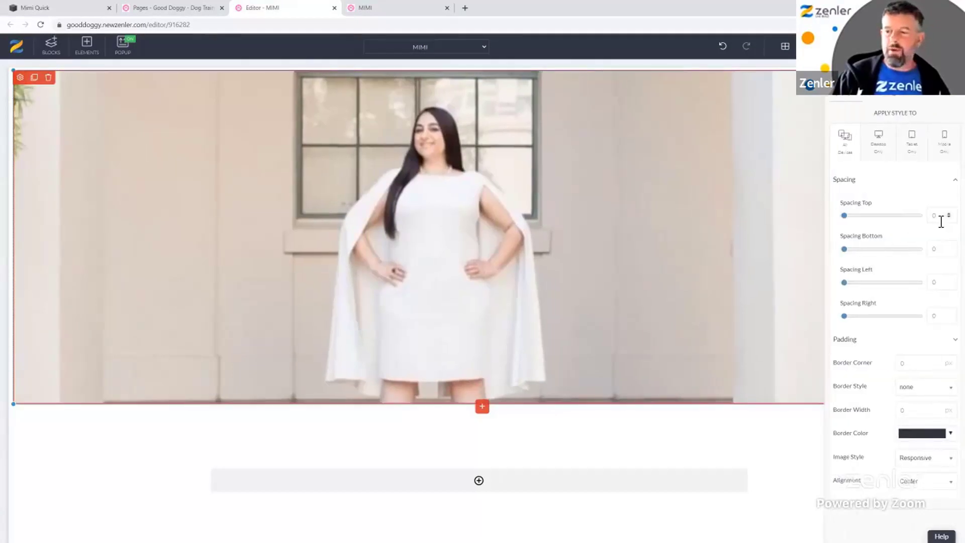
pyautogui.doubleClick(936, 216)
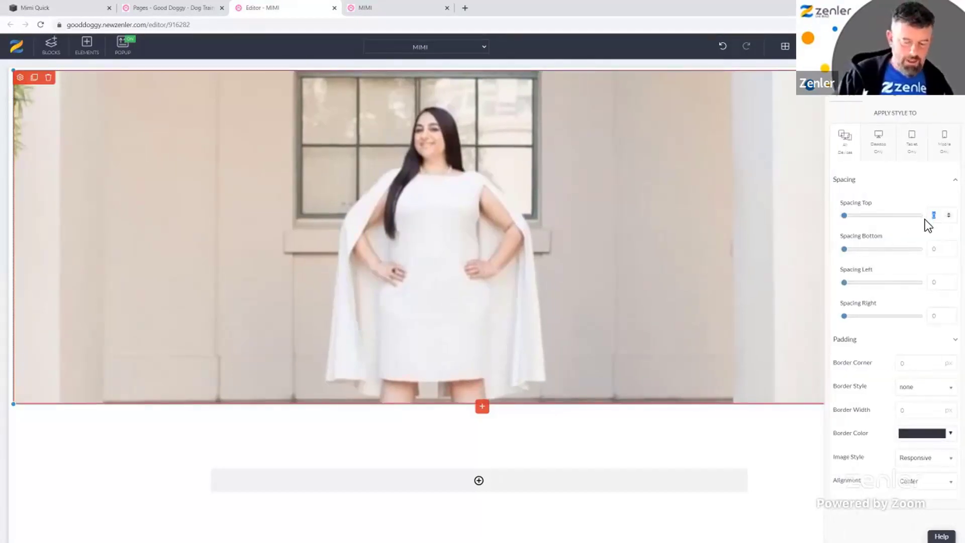
pyautogui.write('-10')
pyautogui.doubleClick(935, 282)
pyautogui.write('-10')
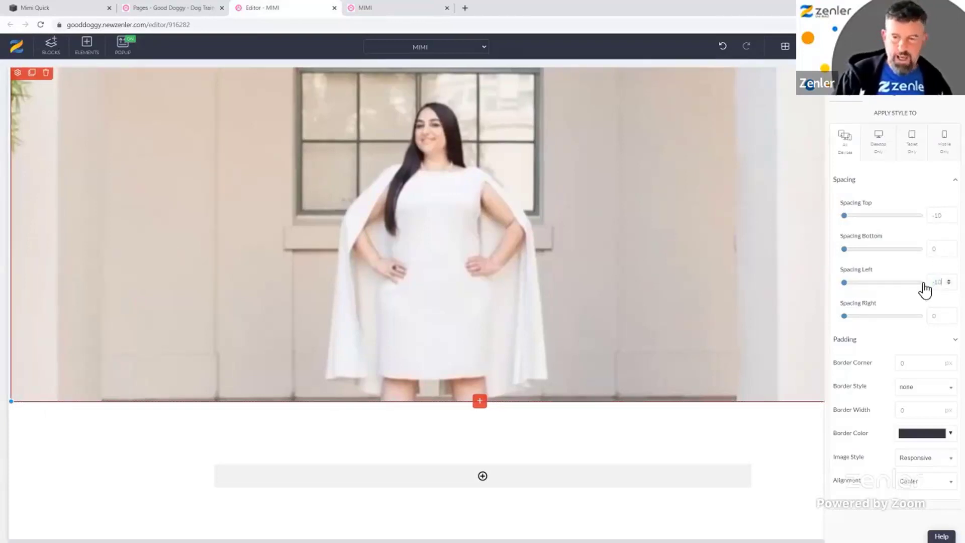
pyautogui.doubleClick(937, 317)
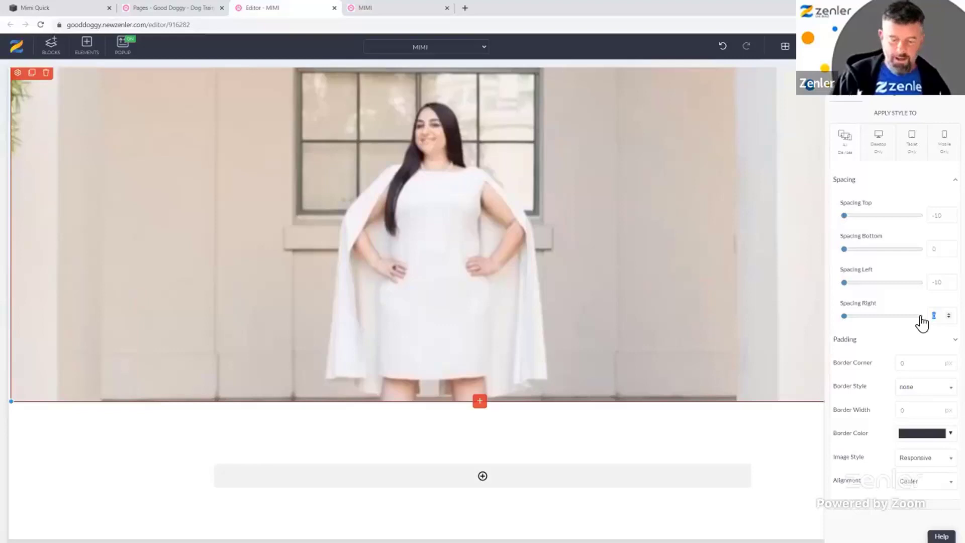
pyautogui.write('-10')
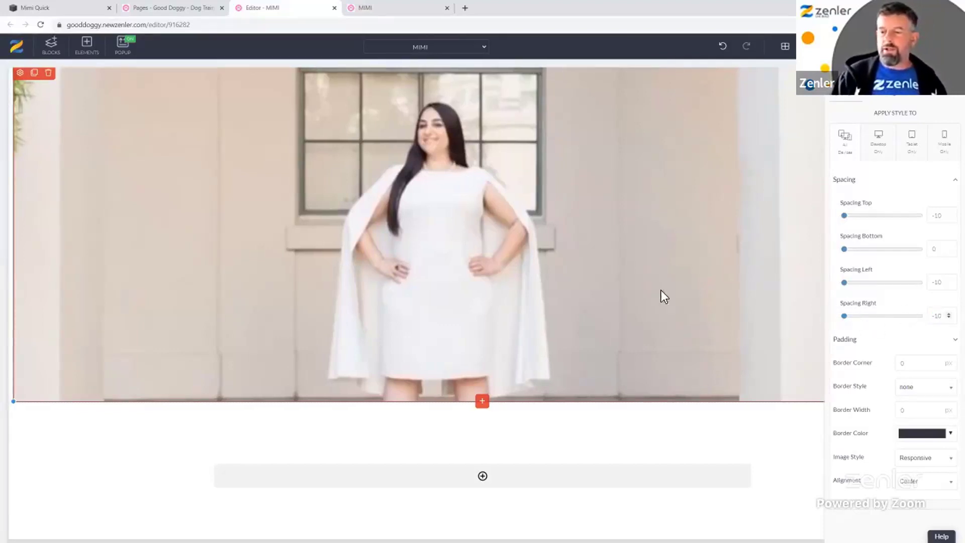
# - Save the image element's spacing and refresh the page preview to check the edges
pyautogui.click(408, 215)
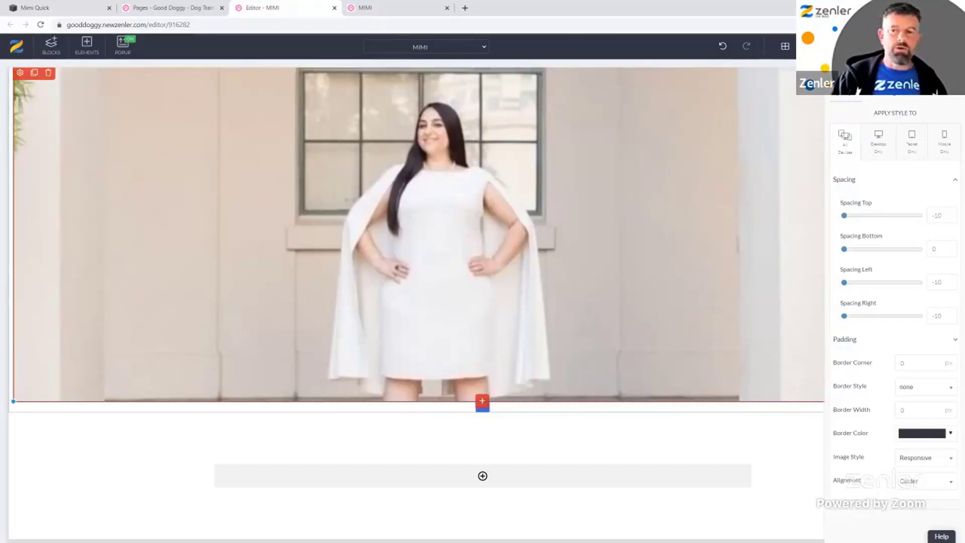
pyautogui.hotkey('ctrl', 's')
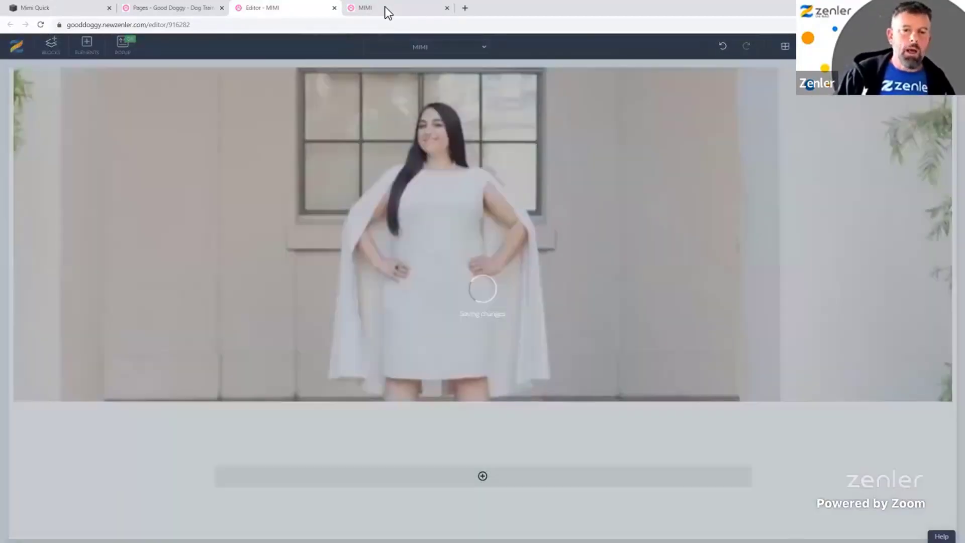
pyautogui.click(384, 7)
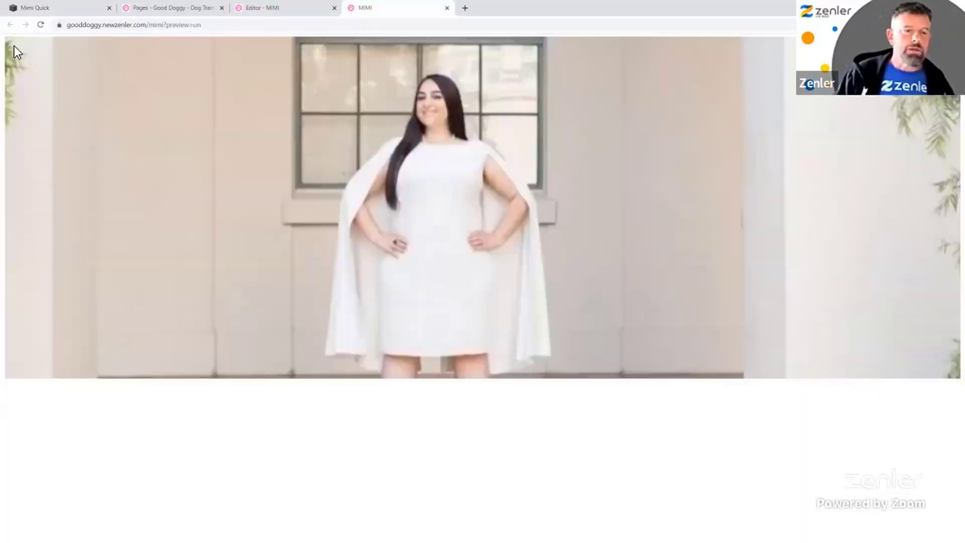
pyautogui.click(40, 25)
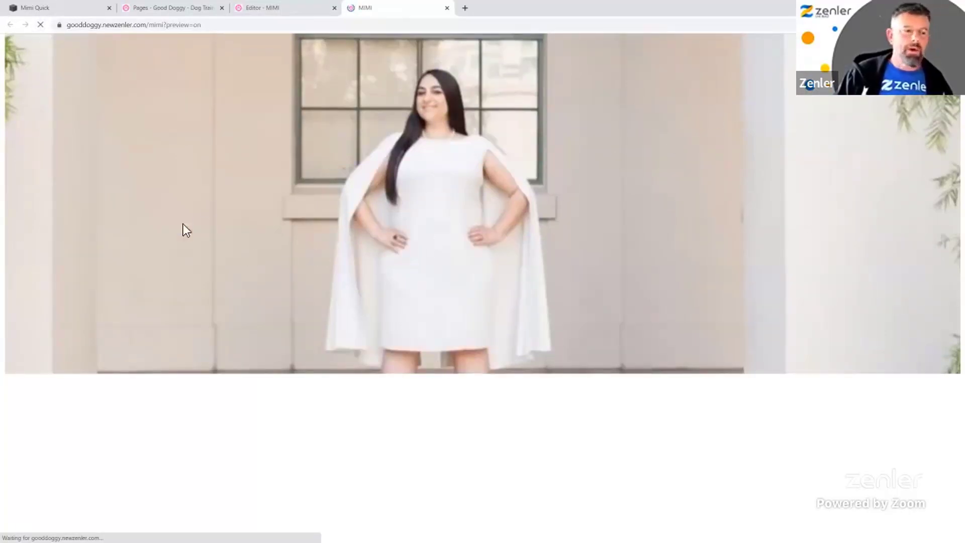
# - Set the hero image row's left and right spacing to -20 each and save the page
pyautogui.click(271, 9)
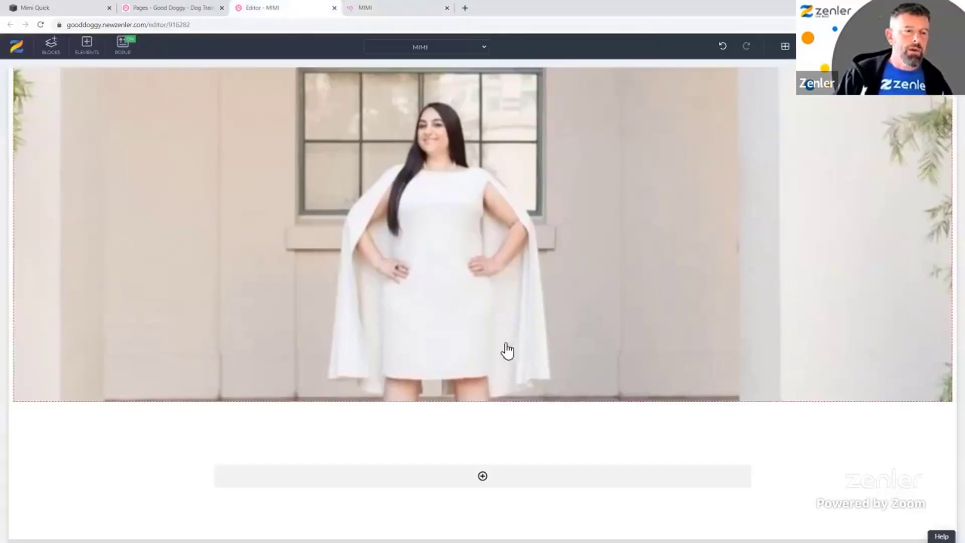
pyautogui.moveTo(17, 137)
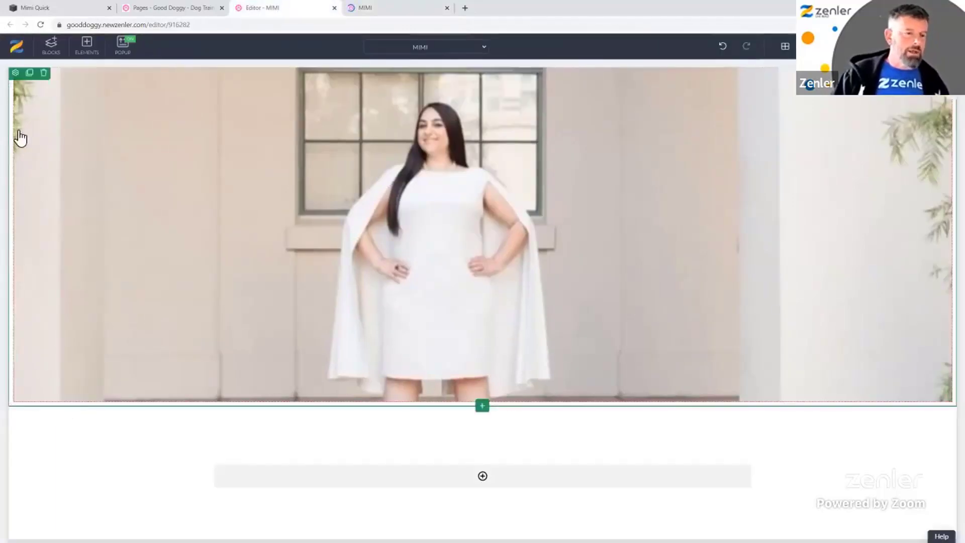
pyautogui.click(25, 78)
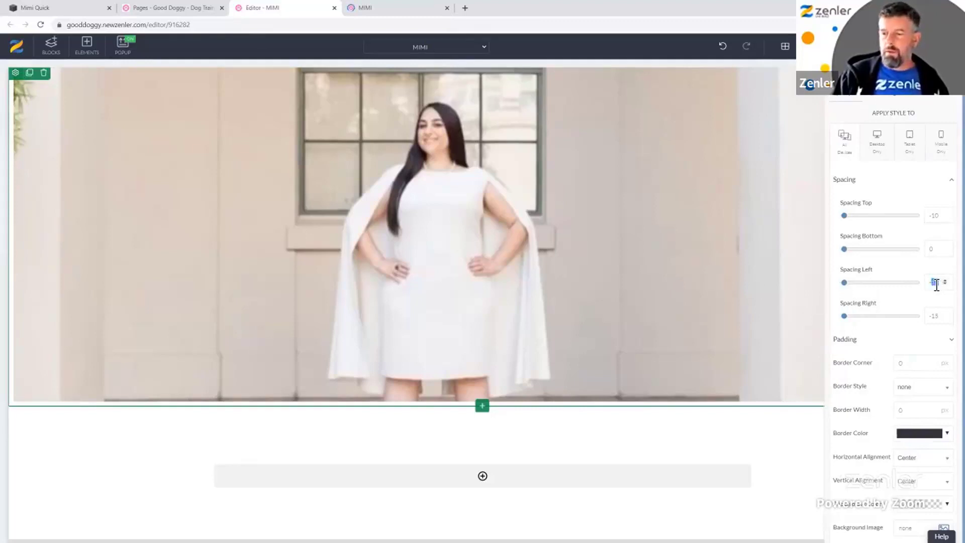
pyautogui.write('-20')
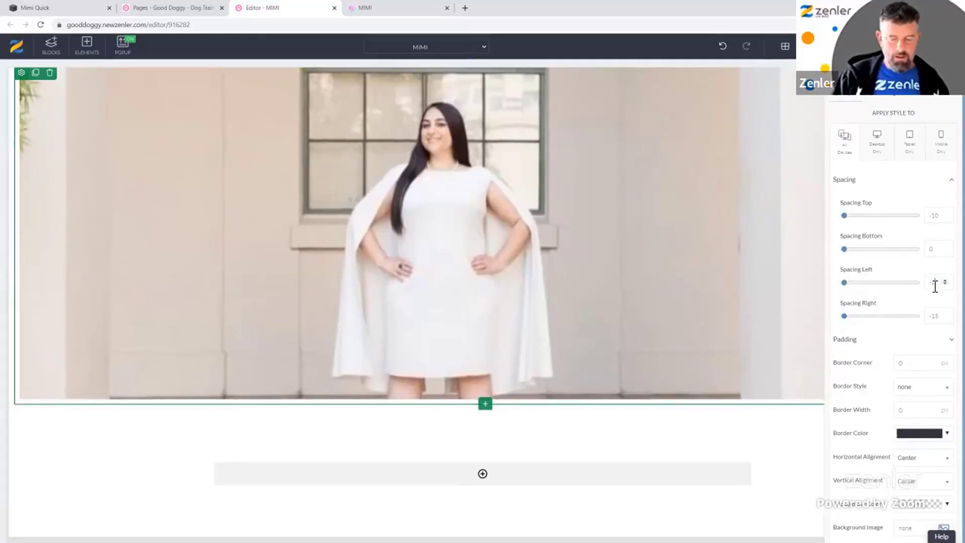
pyautogui.click(938, 318)
pyautogui.doubleClick(937, 316)
pyautogui.write('-20')
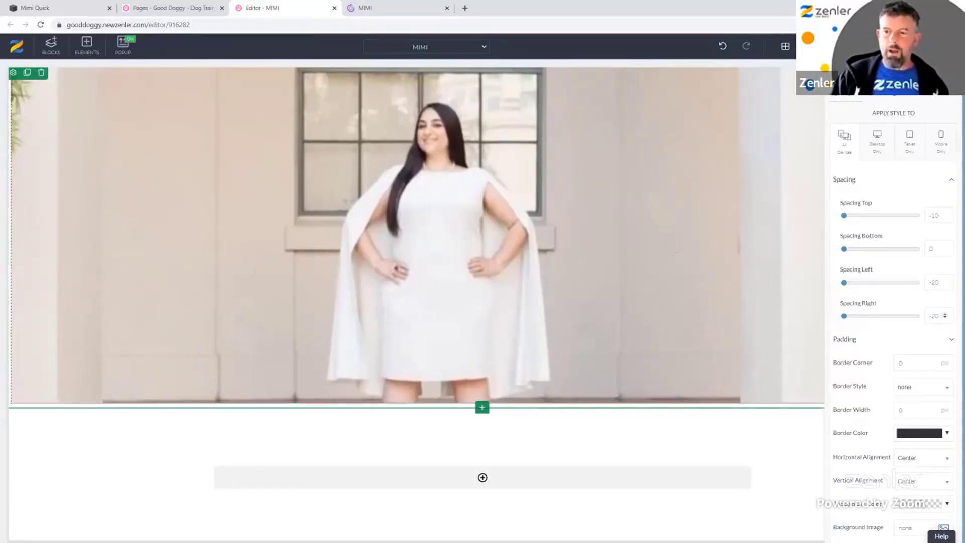
pyautogui.click(507, 338)
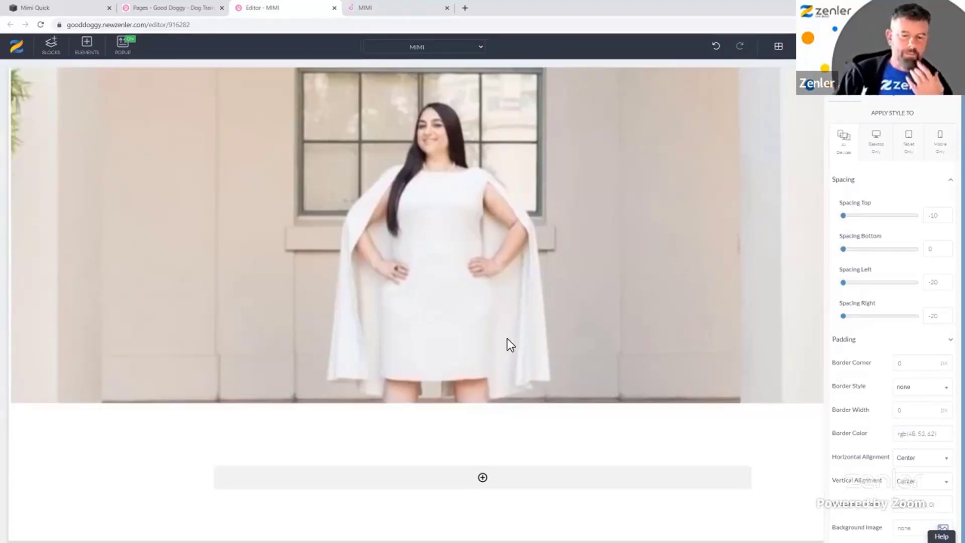
pyautogui.hotkey('ctrl', 's')
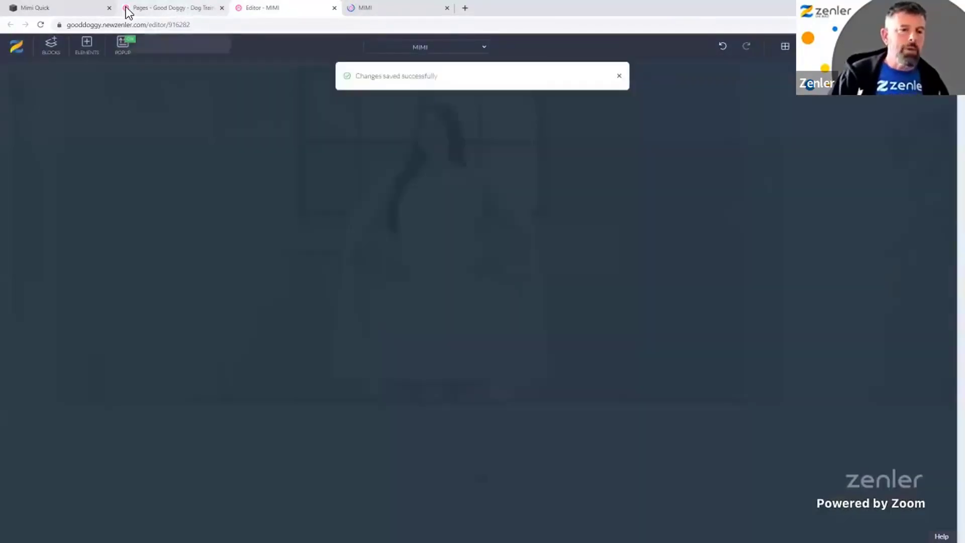
# - Review the hero image and the As Seen On logo section below it on the reference website
pyautogui.click(67, 10)
pyautogui.scroll(-4, 516, 345)
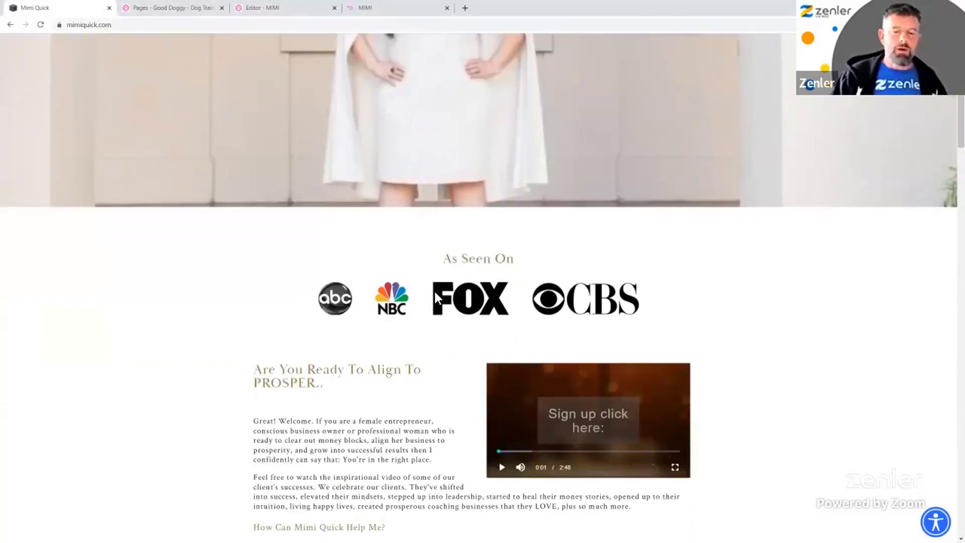
pyautogui.scroll(-5, 436, 294)
pyautogui.scroll(4, 338, 271)
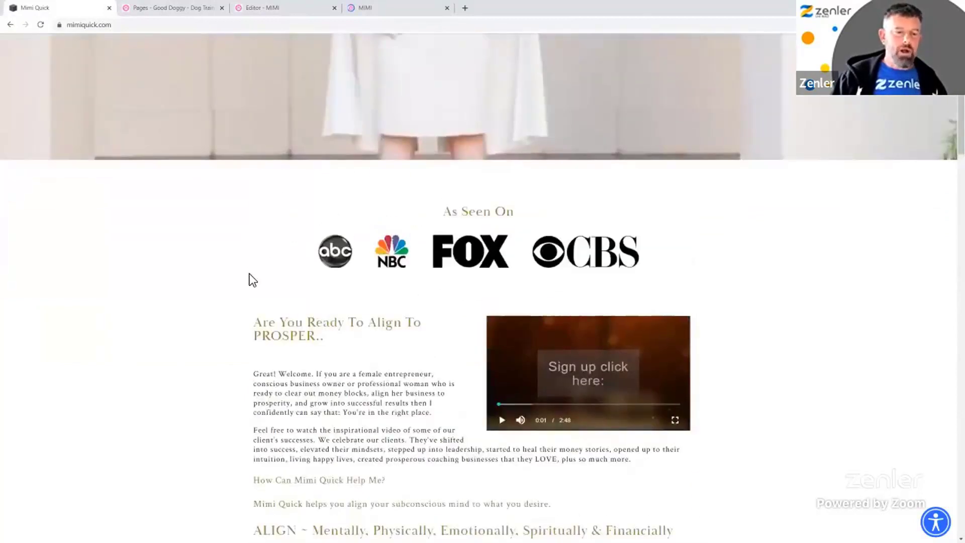
pyautogui.scroll(5, 311, 226)
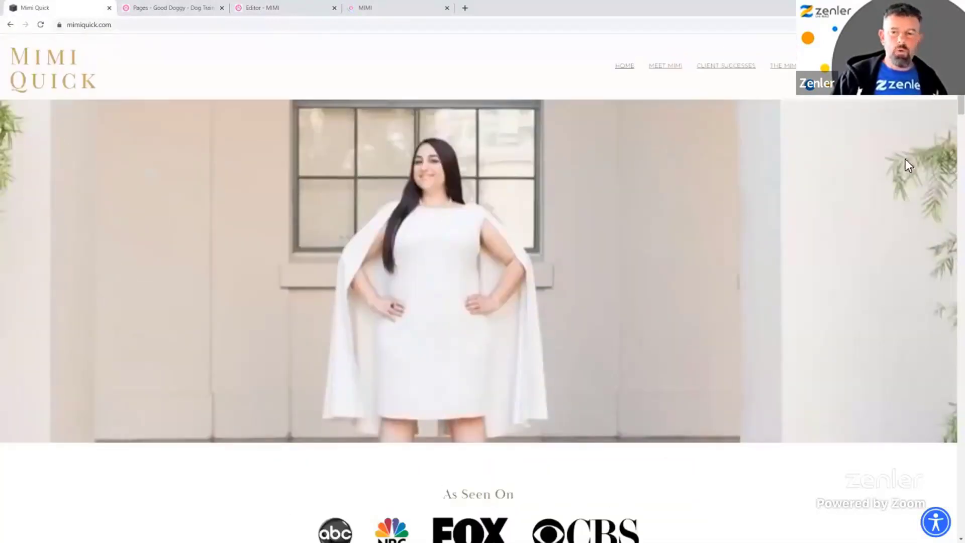
pyautogui.scroll(-6, 631, 234)
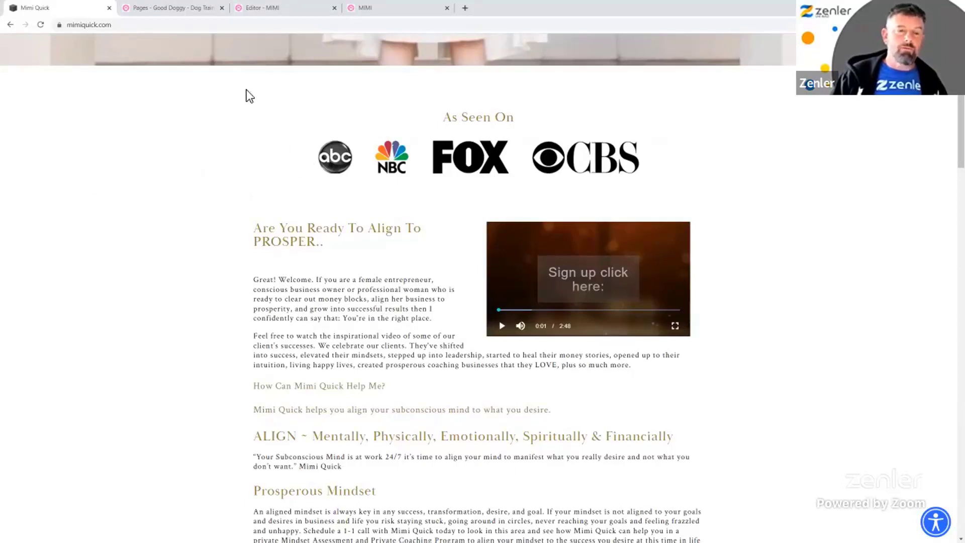
# - Make the empty block below the hero image full width in the MIMI page editor
pyautogui.click(273, 9)
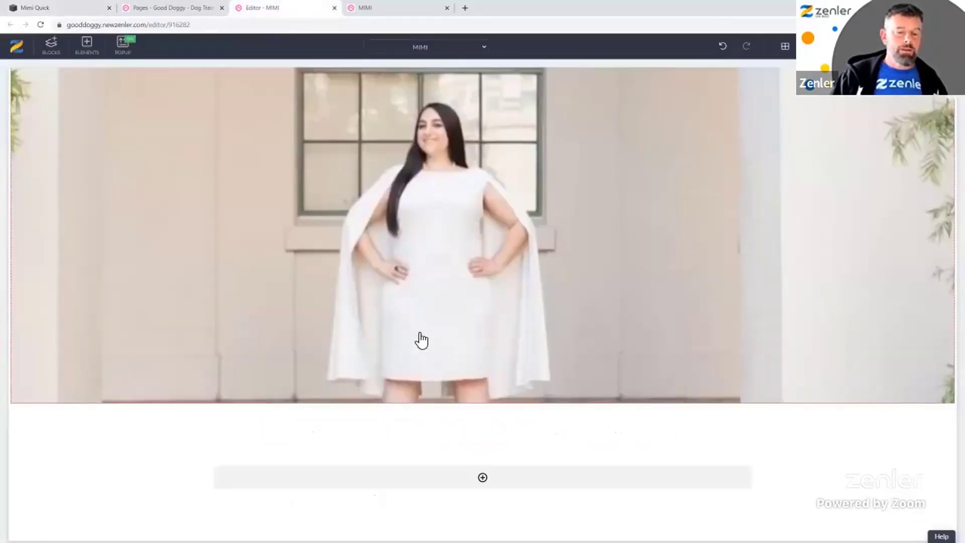
pyautogui.click(16, 421)
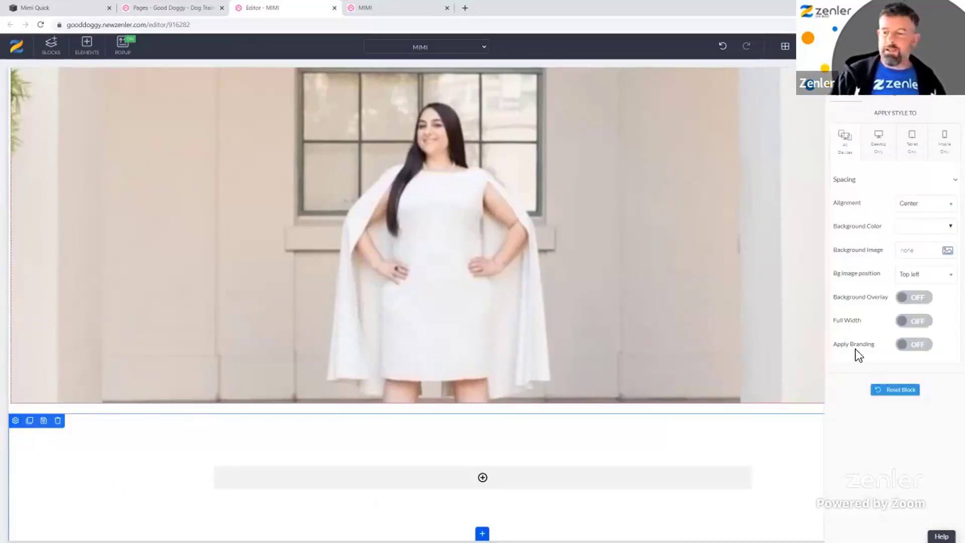
pyautogui.click(900, 325)
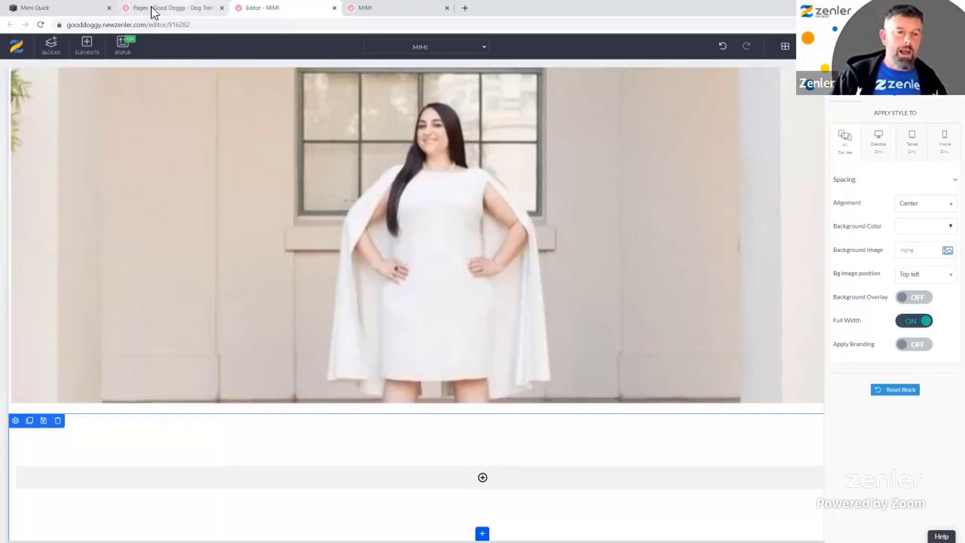
# - Add a row of three equal 33% columns to the block below the hero image and widen its middle column to about half the row
pyautogui.click(55, 7)
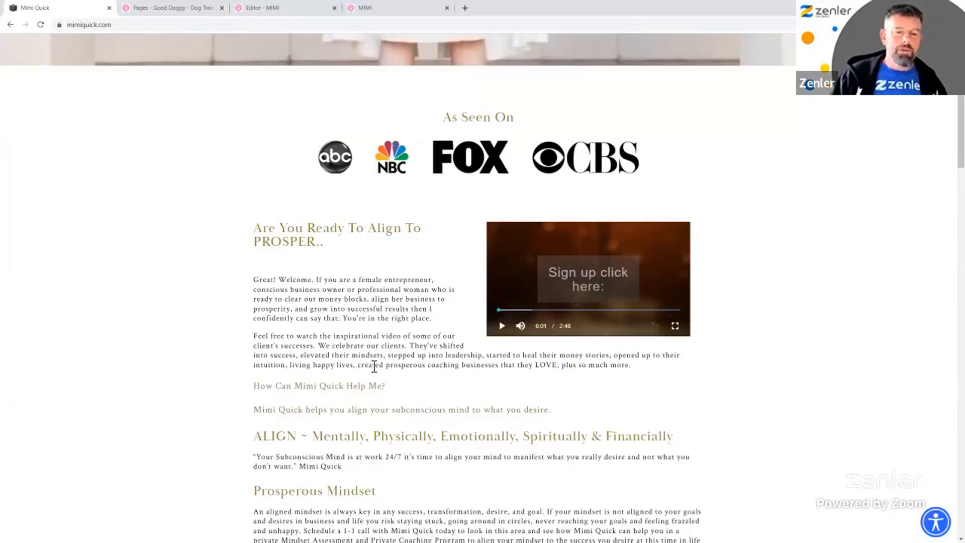
pyautogui.click(312, 8)
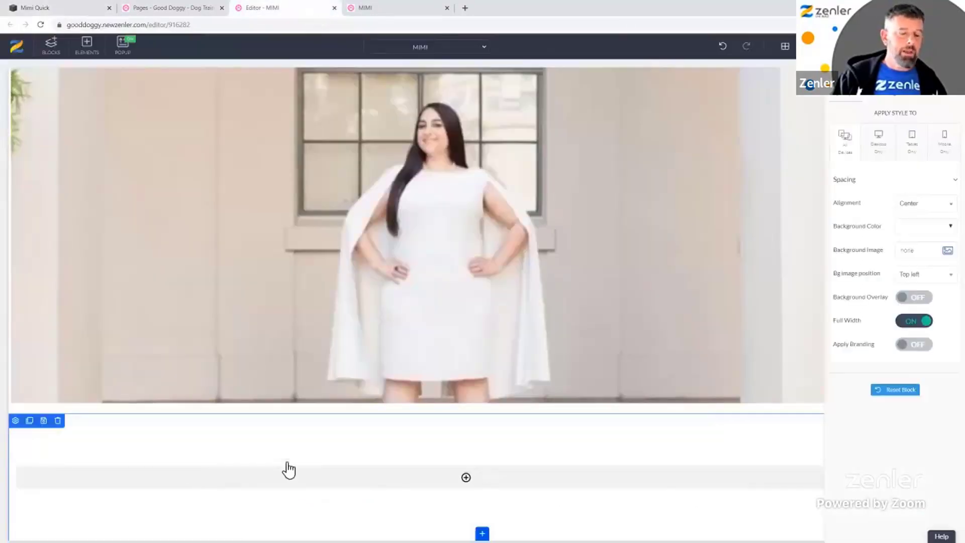
pyautogui.click(490, 479)
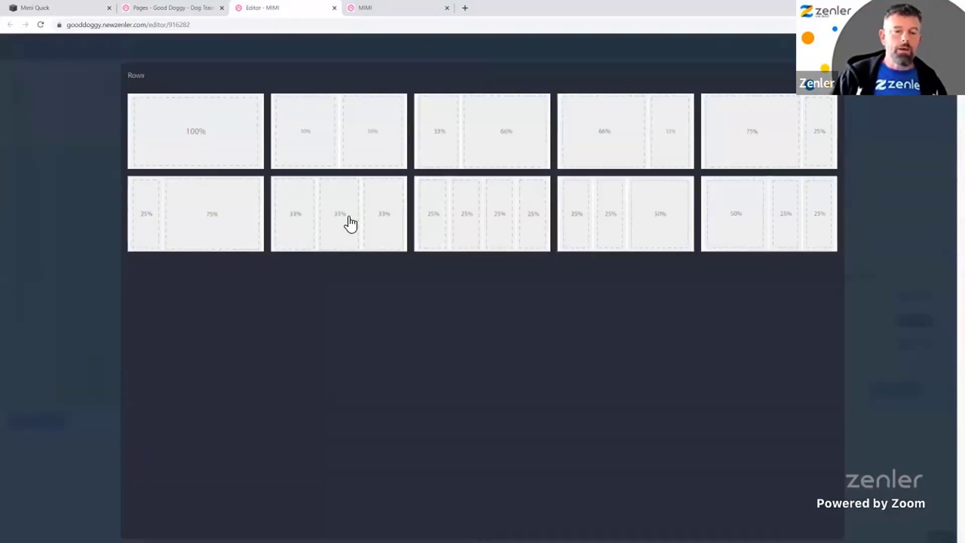
pyautogui.click(352, 227)
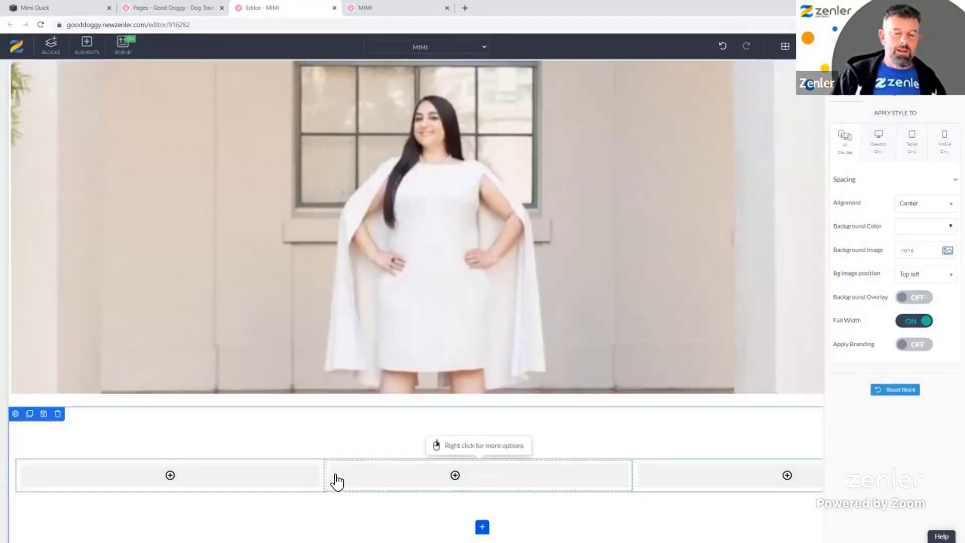
pyautogui.click(327, 487)
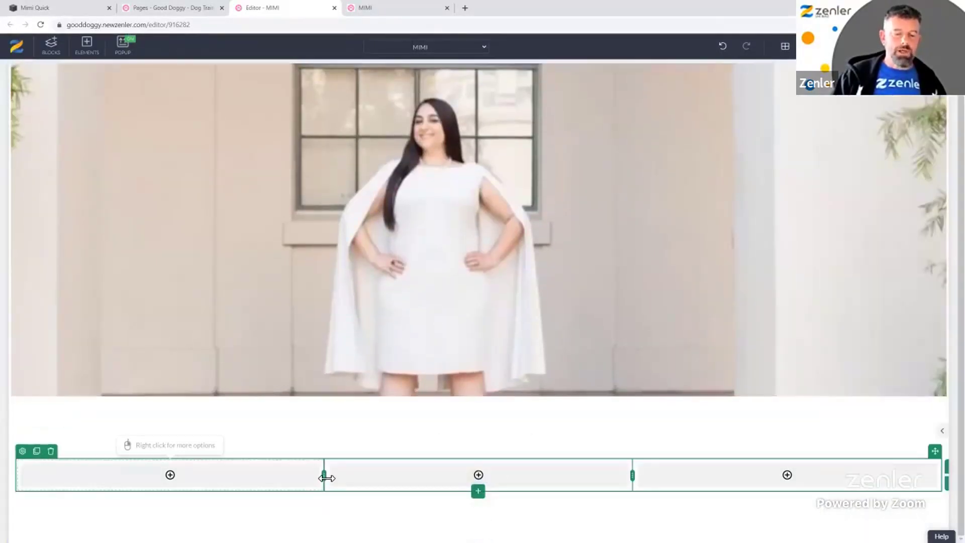
pyautogui.moveTo(324, 476); pyautogui.dragTo(272, 479)
pyautogui.moveTo(633, 477); pyautogui.dragTo(690, 483)
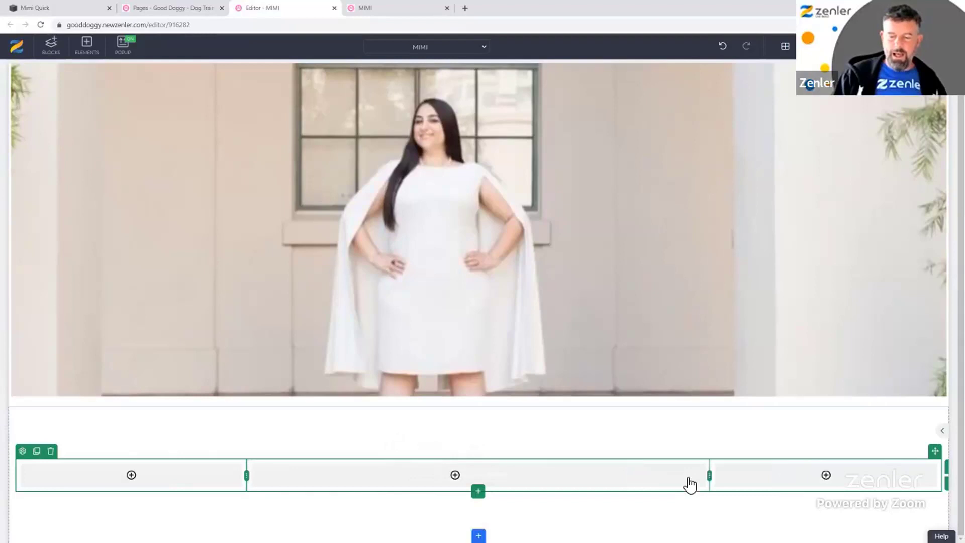
# - Add a Heading 2 element to the middle column and replace its text with the reference site's "As Seen On"
pyautogui.click(78, 14)
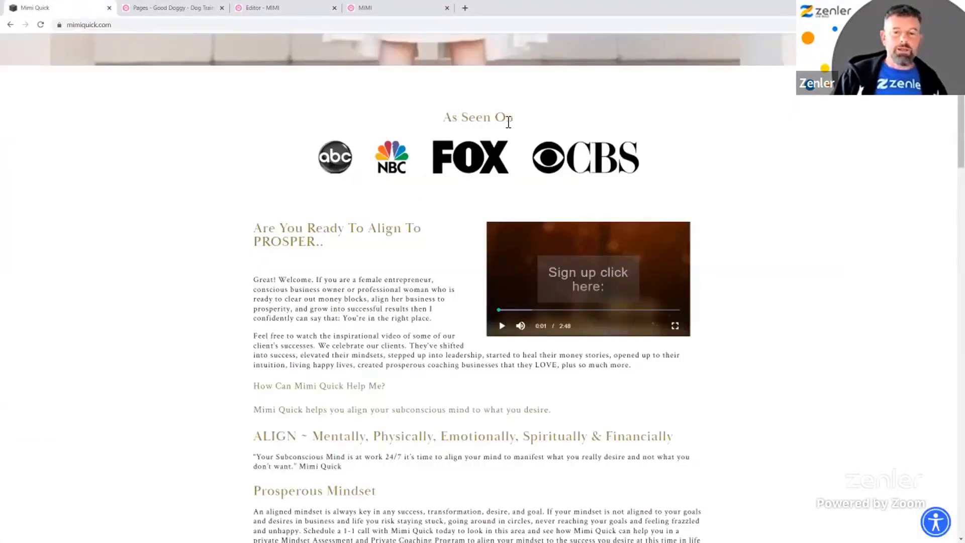
pyautogui.moveTo(520, 120); pyautogui.dragTo(310, 121)
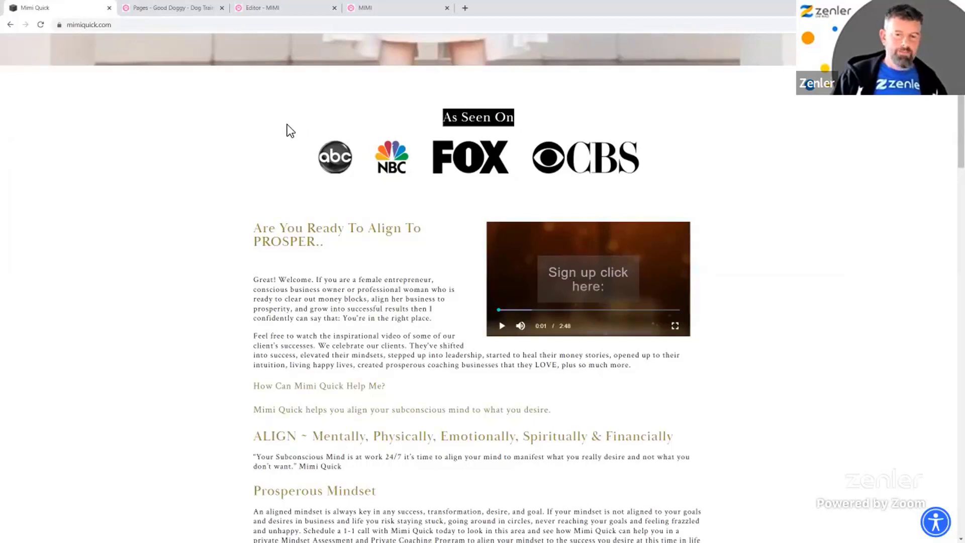
pyautogui.click(309, 11)
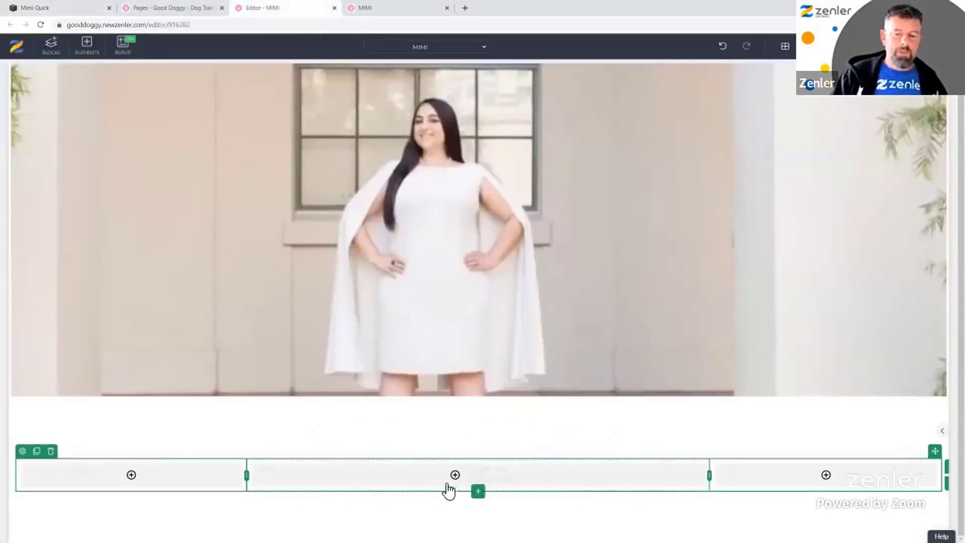
pyautogui.click(471, 465)
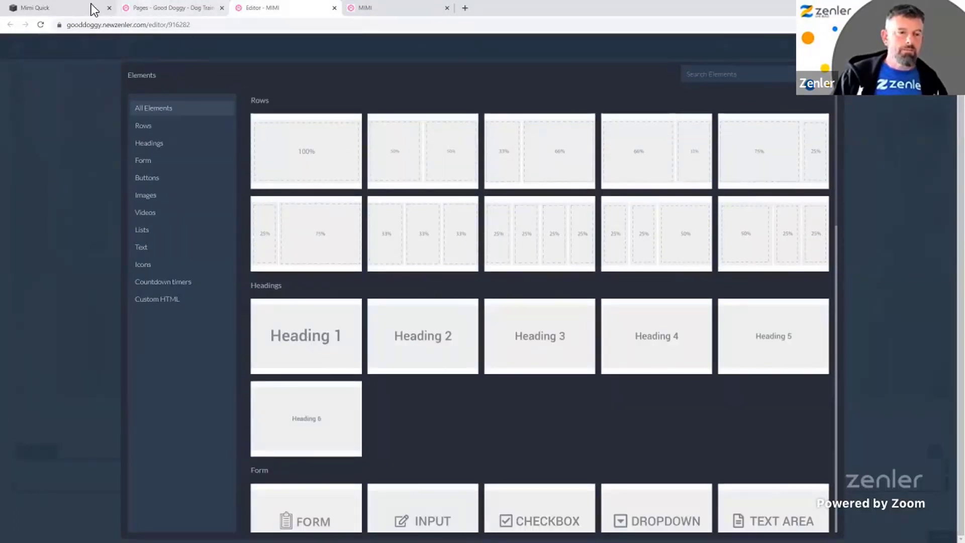
pyautogui.click(49, 9)
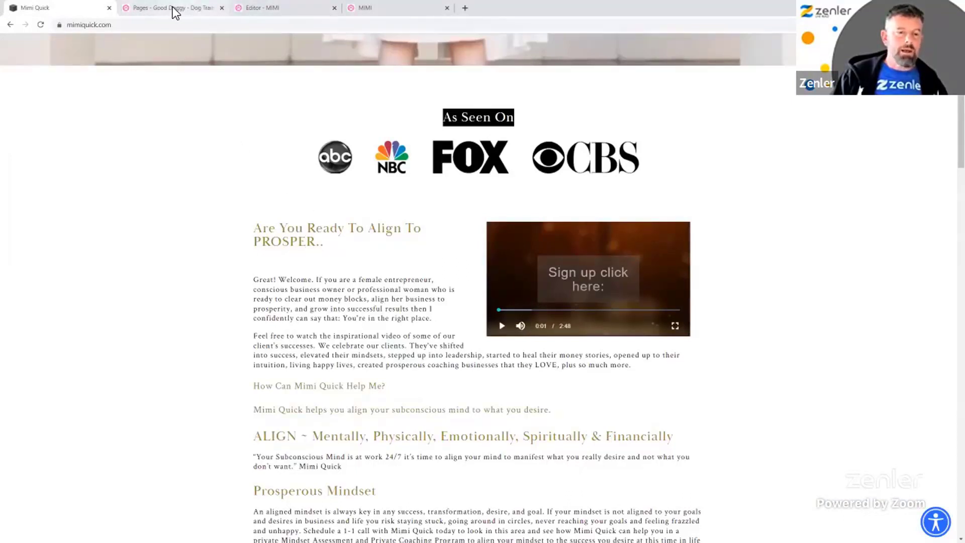
pyautogui.click(273, 9)
pyautogui.click(424, 336)
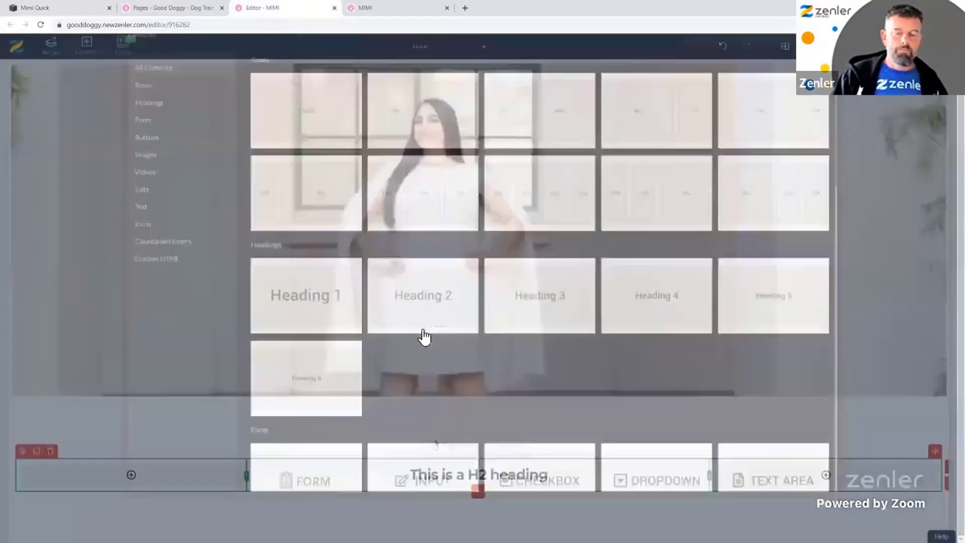
pyautogui.click(561, 479)
pyautogui.moveTo(562, 479); pyautogui.dragTo(379, 474)
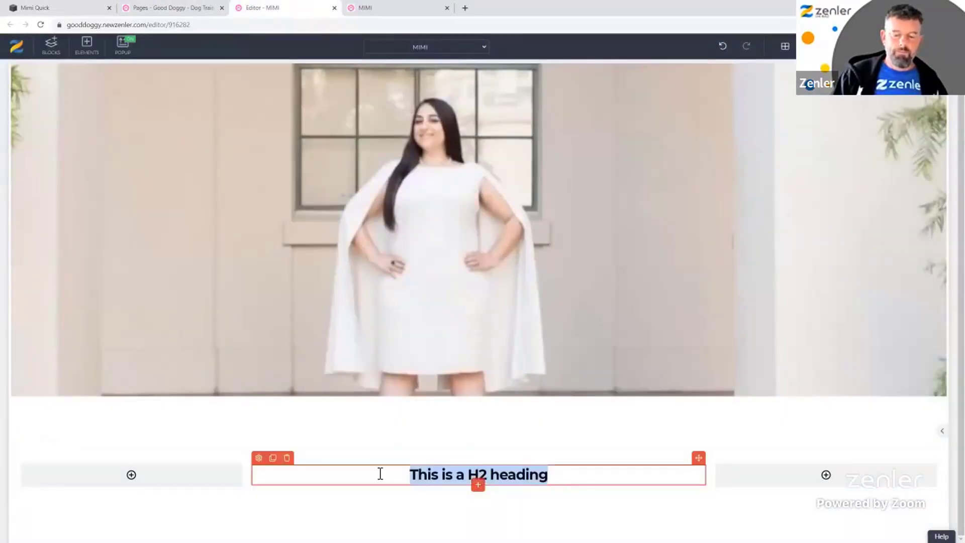
pyautogui.write('As Seen On')
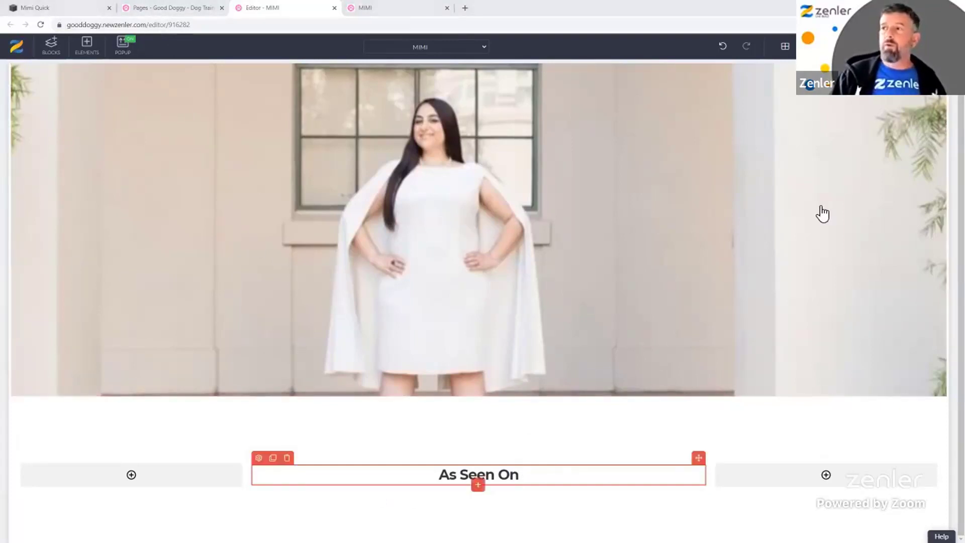
# - Check the font notes in WordPad and examine the sitewide font and color options in Zenler's site branding settings
pyautogui.hotkey('alt', 'Tab')
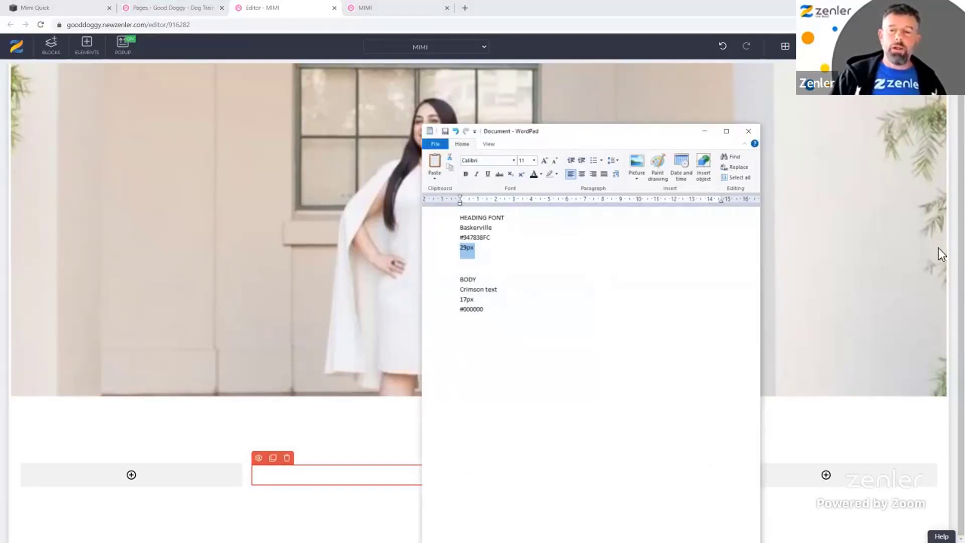
pyautogui.hotkey('alt', 'Tab')
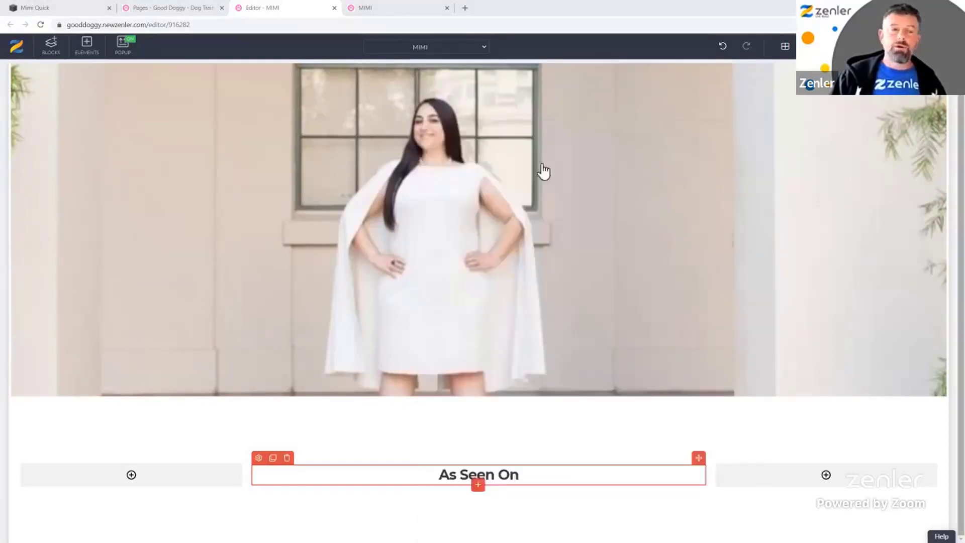
pyautogui.click(149, 7)
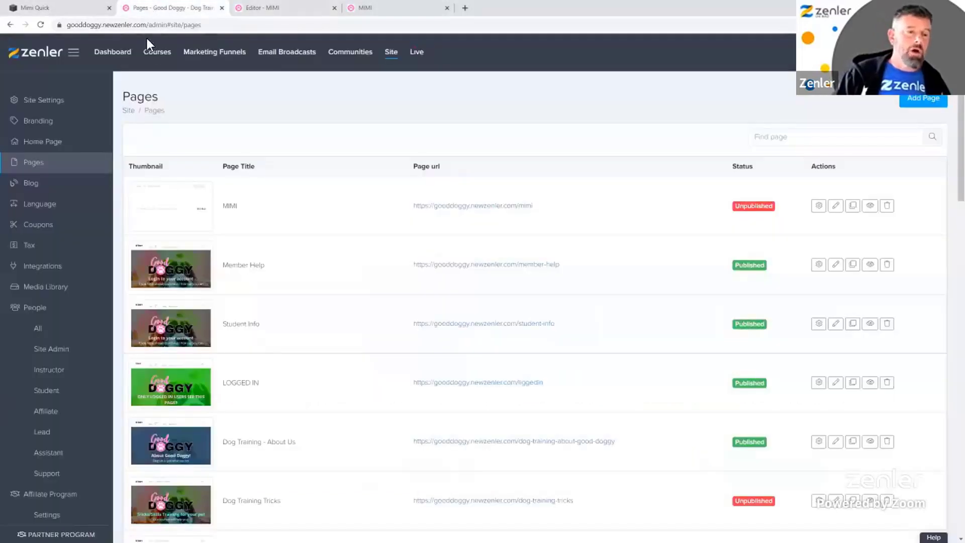
pyautogui.click(40, 122)
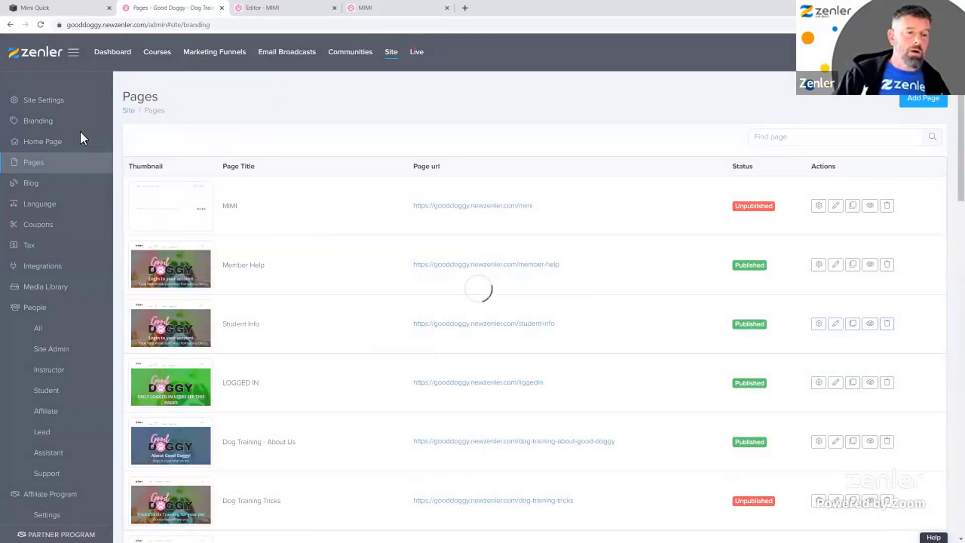
pyautogui.scroll(-5, 471, 302)
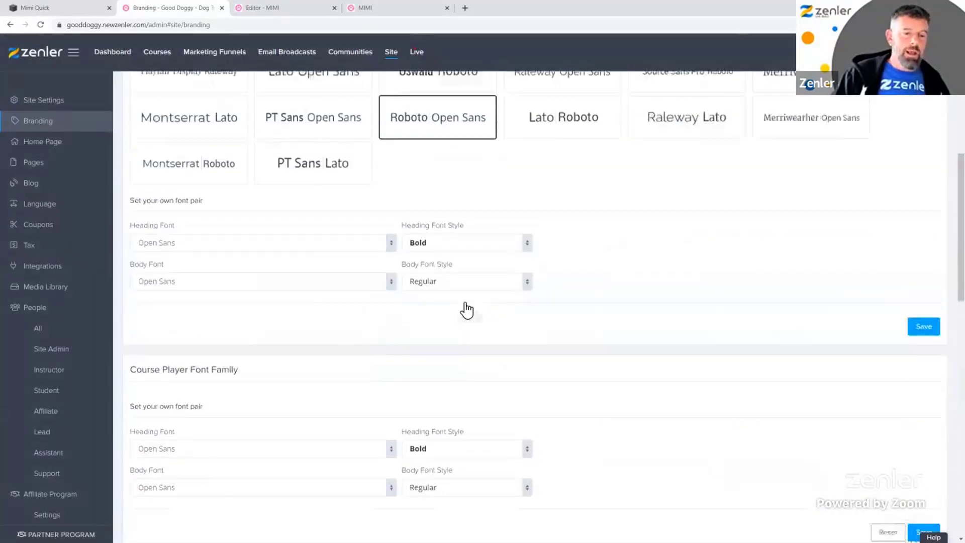
pyautogui.scroll(1, 465, 303)
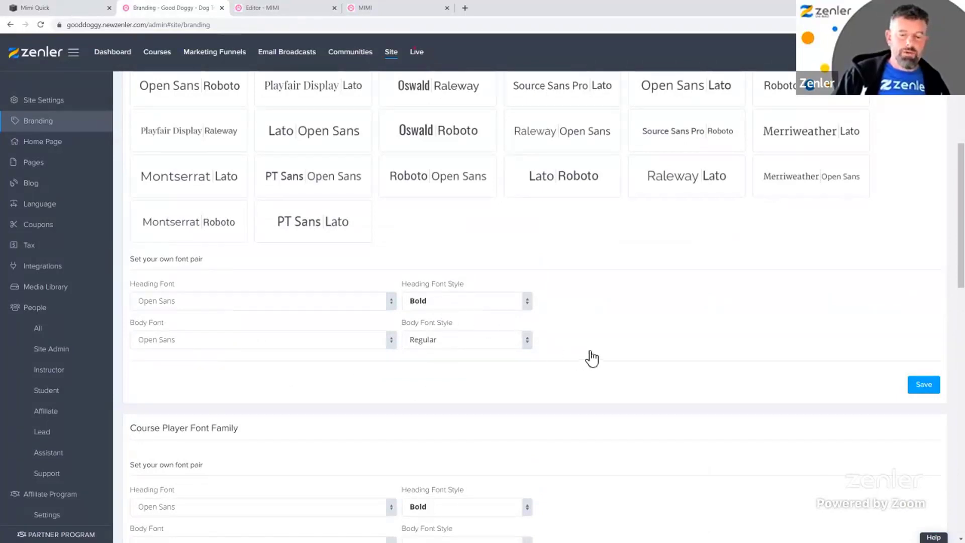
pyautogui.scroll(-5, 604, 351)
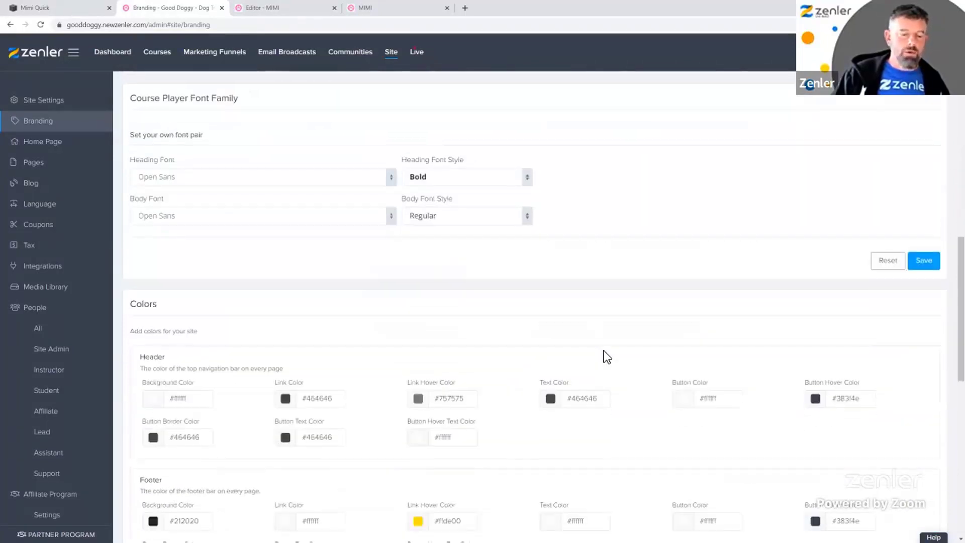
pyautogui.scroll(-3, 322, 400)
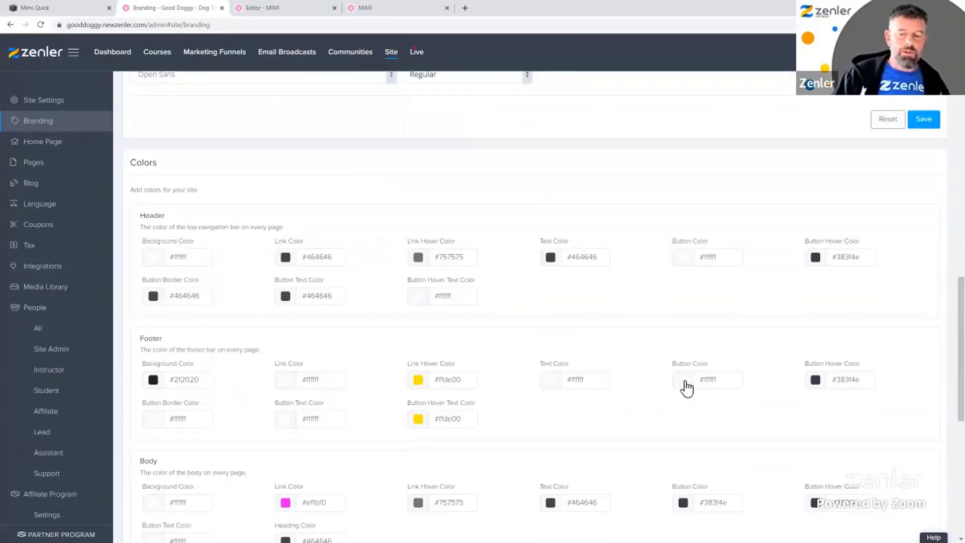
pyautogui.scroll(1, 359, 381)
pyautogui.scroll(-4, 351, 397)
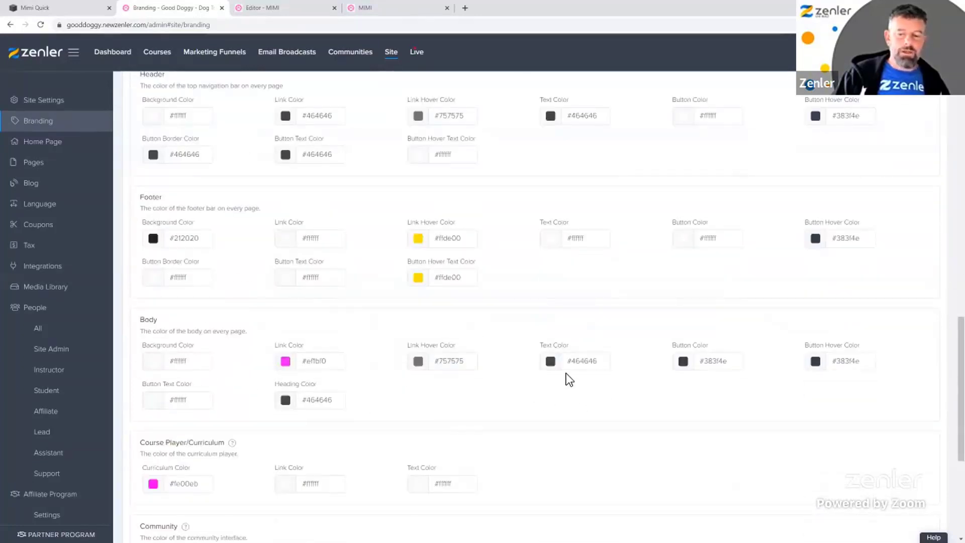
pyautogui.scroll(18, 566, 374)
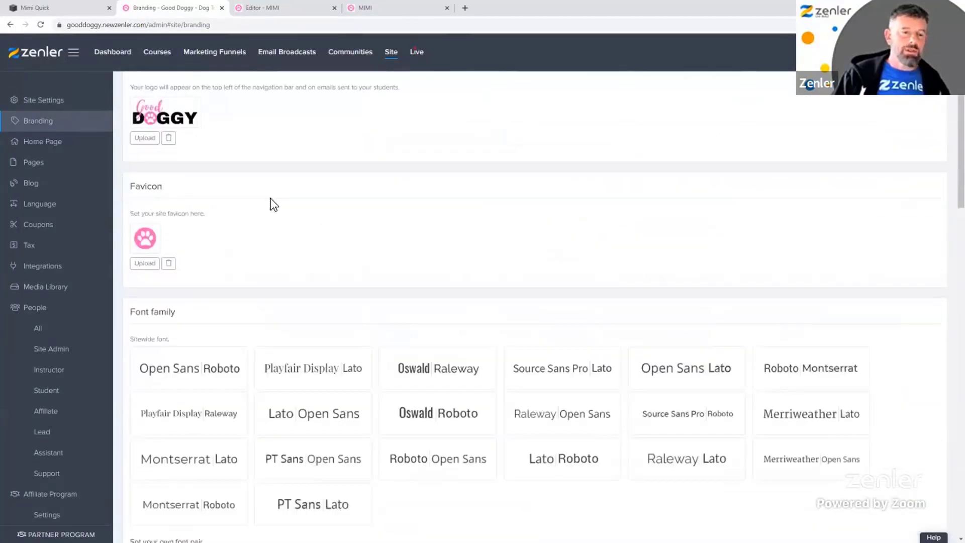
pyautogui.scroll(2, 236, 166)
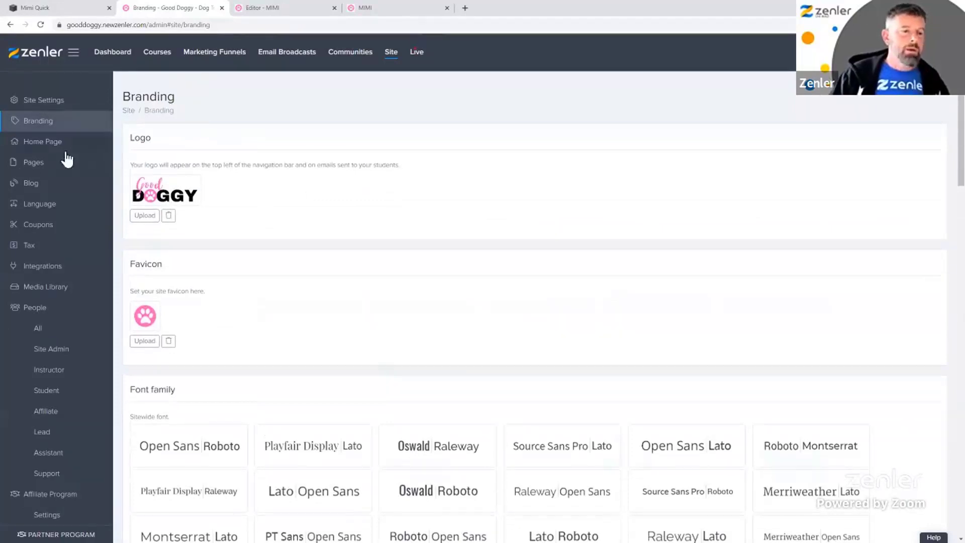
pyautogui.click(42, 165)
# - Set the As Seen On heading's font to Libre Baskerville in the MIMI page editor
pyautogui.click(274, 8)
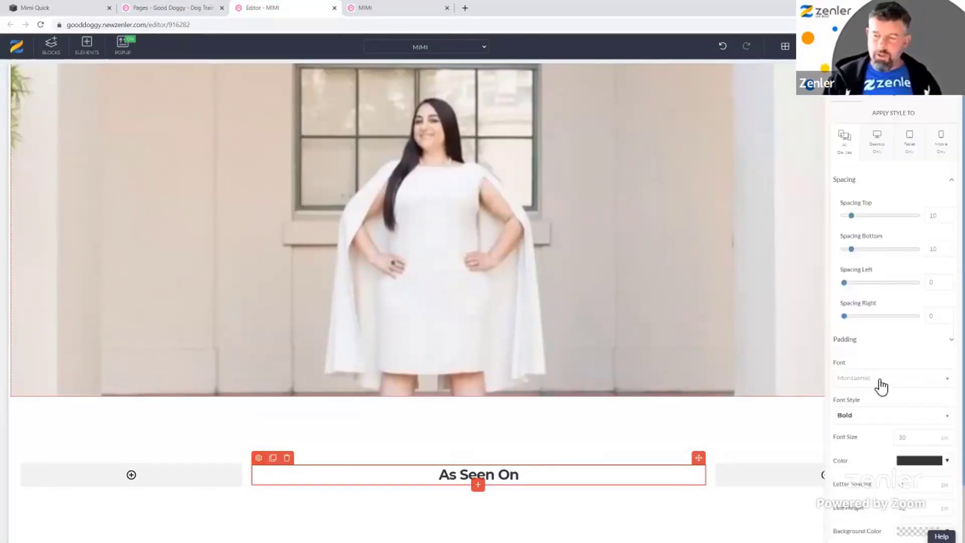
pyautogui.click(887, 384)
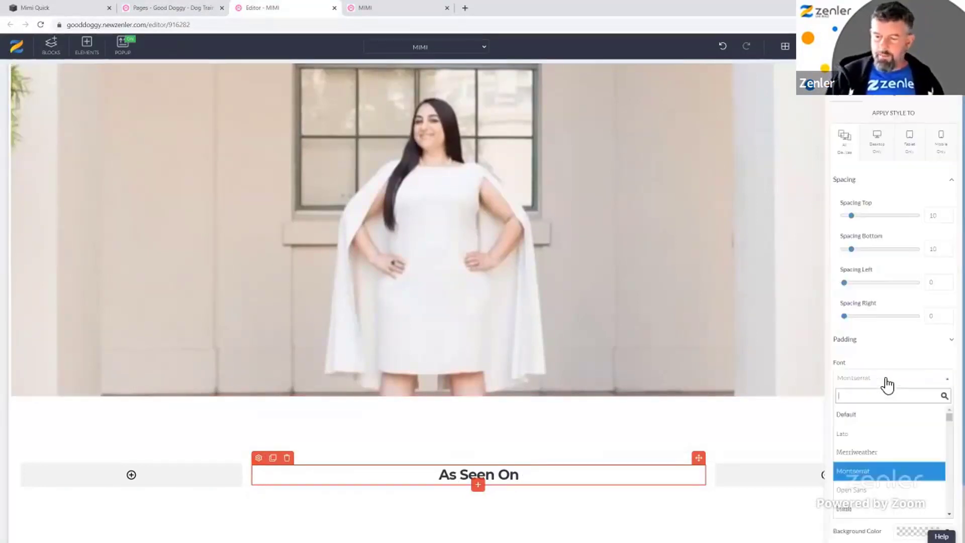
pyautogui.write('ba')
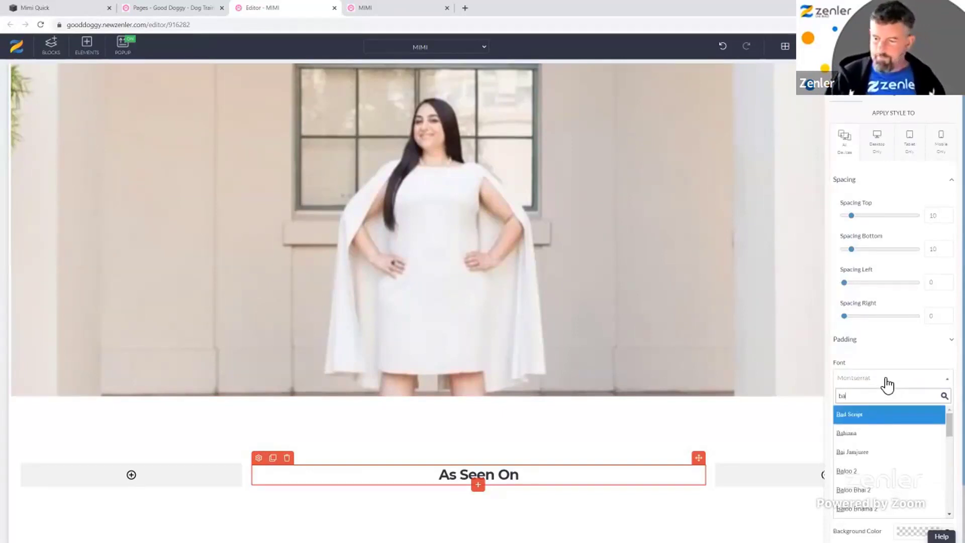
pyautogui.write('ls')
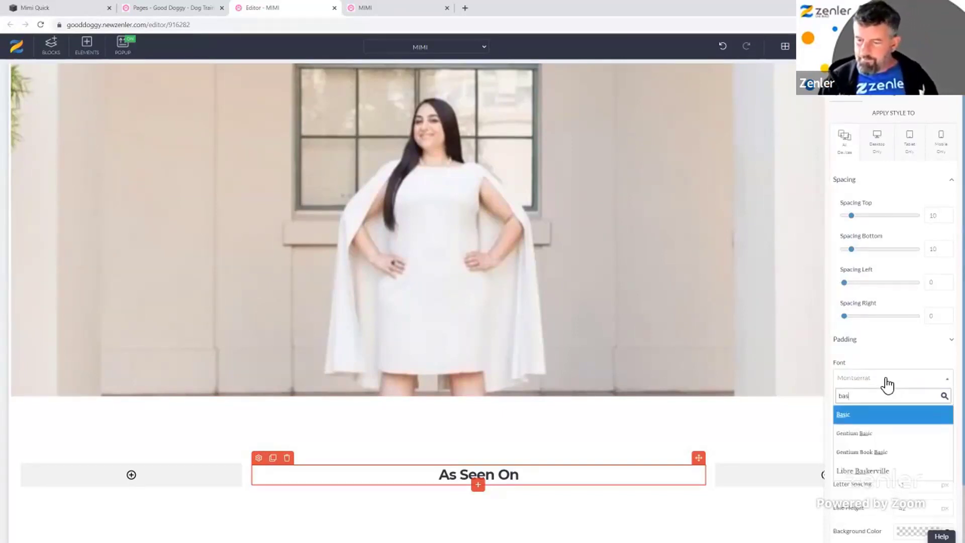
pyautogui.write('k')
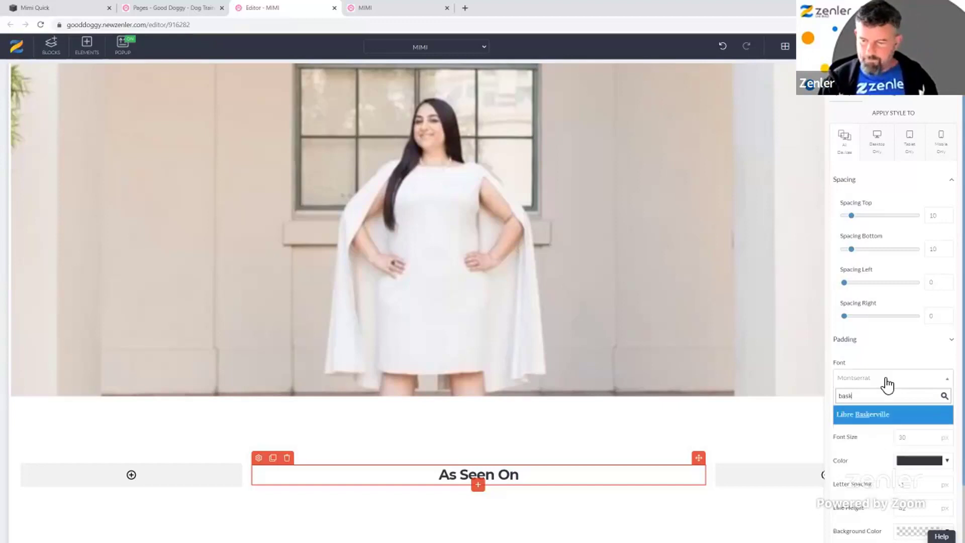
pyautogui.click(872, 416)
# - Set the As Seen On heading's font size to 29 px, as given in the WordPad notes
pyautogui.scroll(-2, 870, 412)
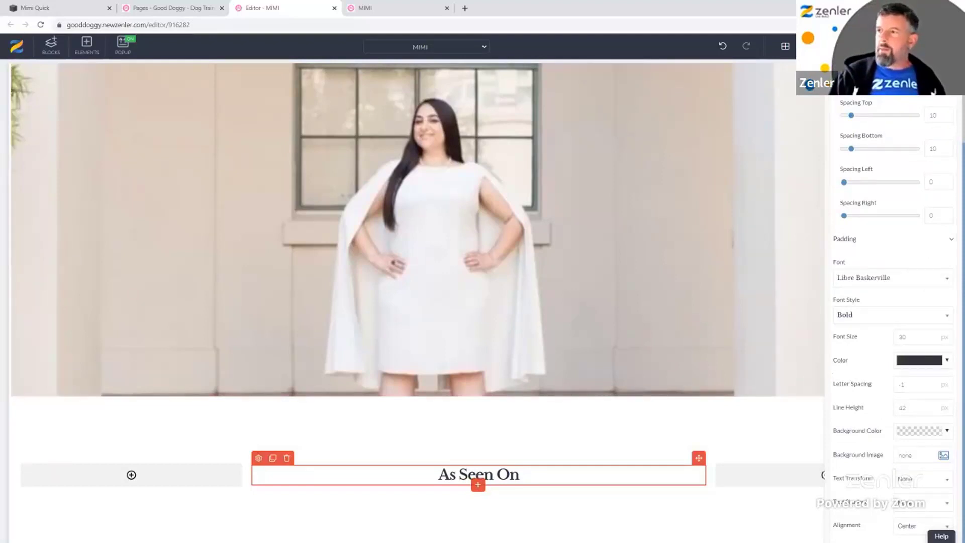
pyautogui.hotkey('alt', 'Tab')
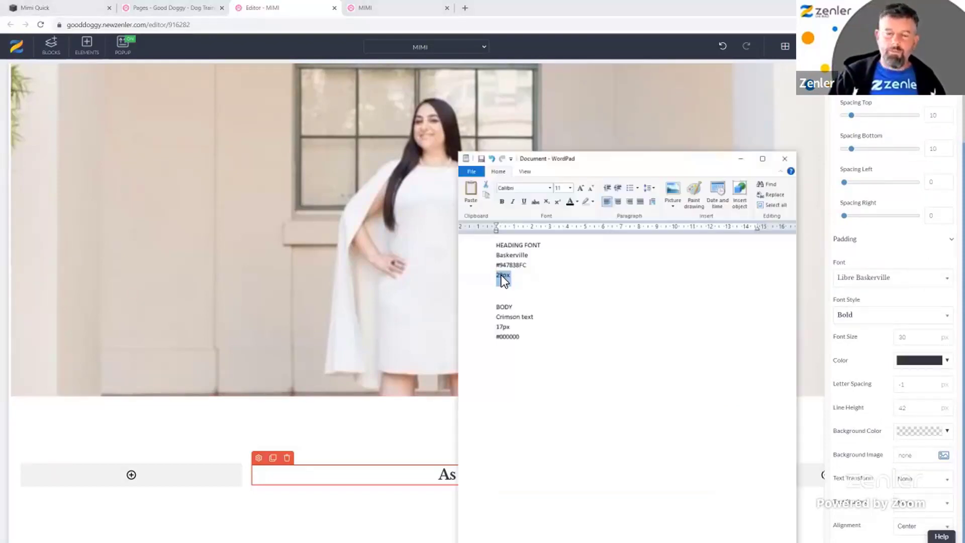
pyautogui.hotkey('alt', 'Tab')
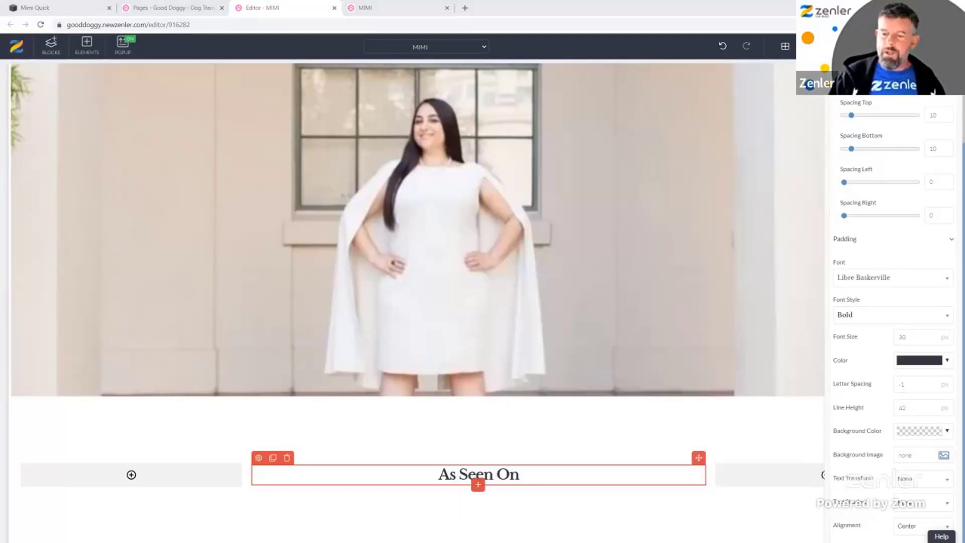
pyautogui.doubleClick(900, 337)
pyautogui.write('29')
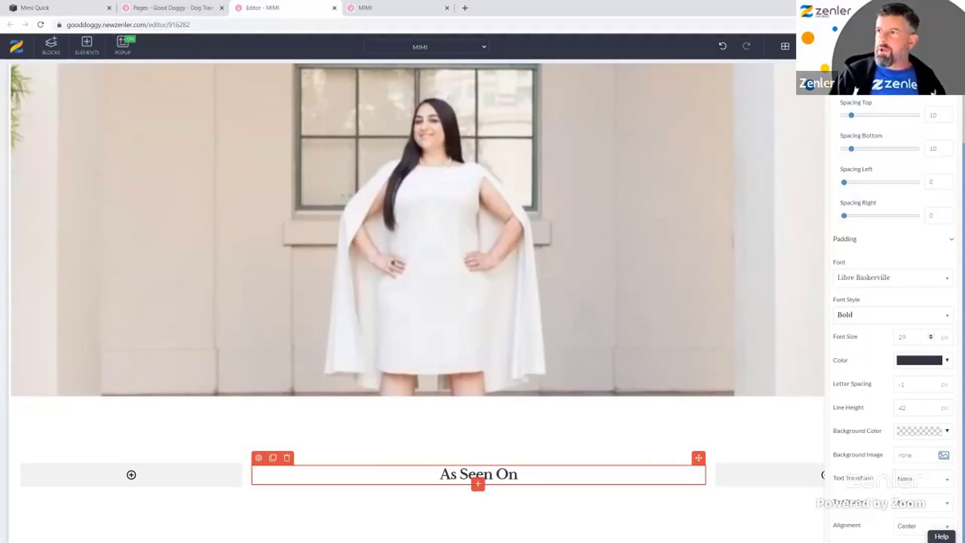
# - Try to apply the heading color code #947838FC from the WordPad notes to the As Seen On heading
pyautogui.hotkey('alt', 'Tab')
pyautogui.moveTo(473, 282); pyautogui.dragTo(451, 286)
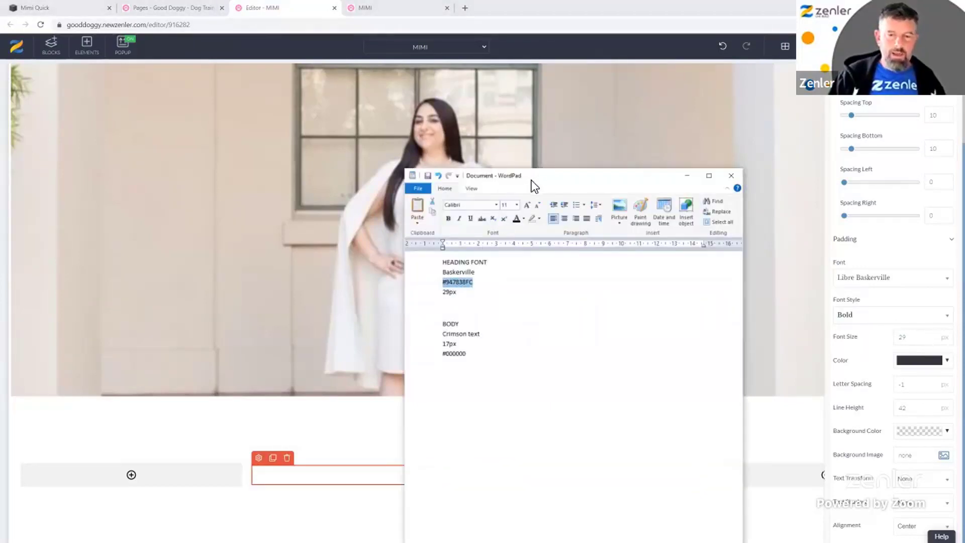
pyautogui.hotkey('alt', 'Tab')
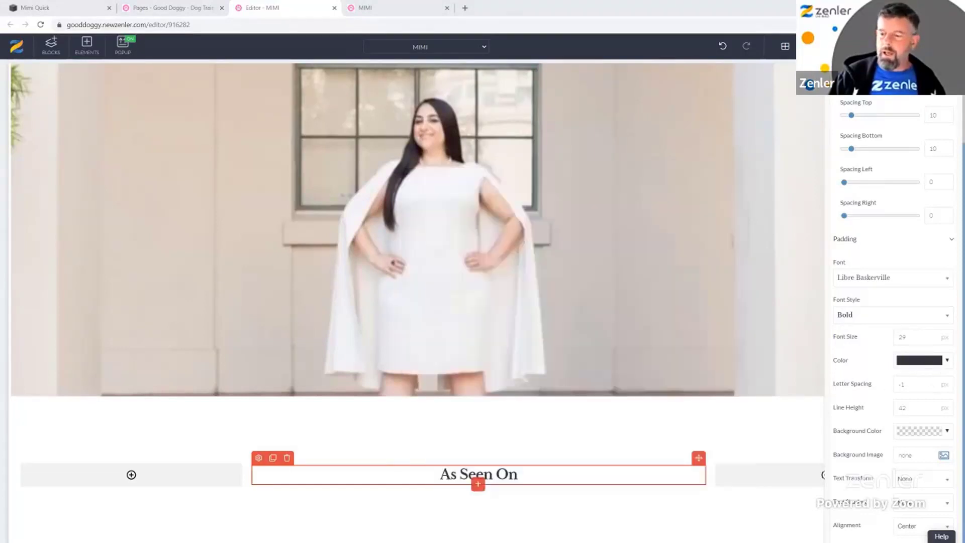
pyautogui.click(934, 360)
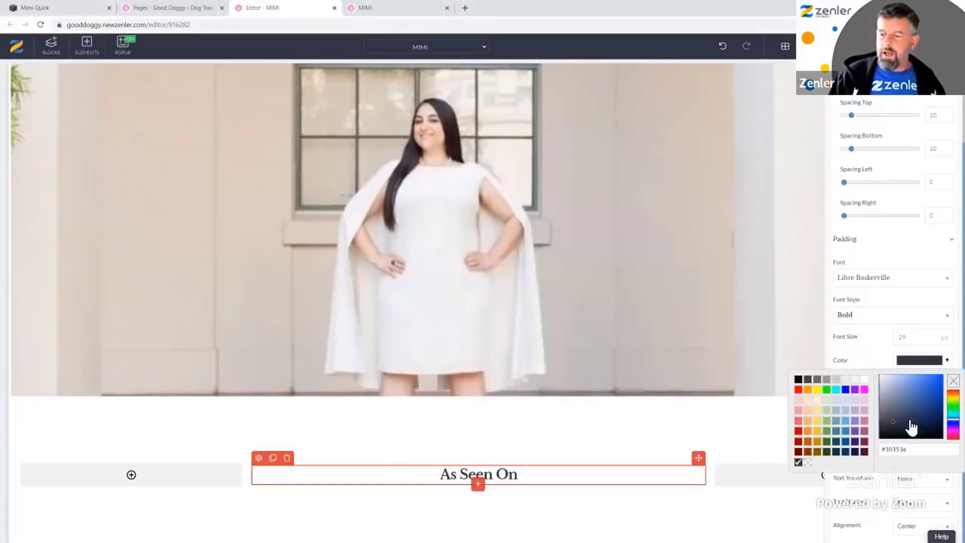
pyautogui.tripleClick(917, 454)
pyautogui.write('rgba(120, 57, 252, 0.58)')
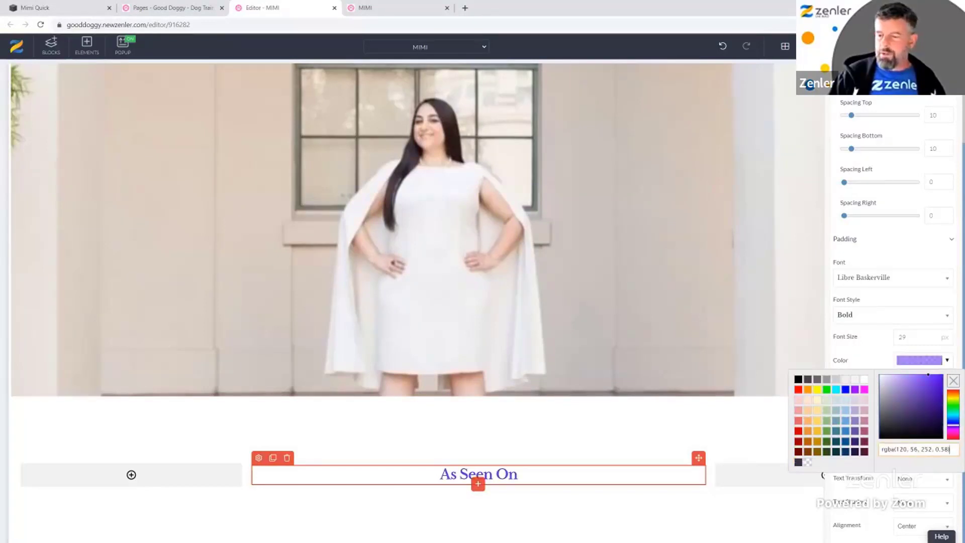
pyautogui.tripleClick(870, 451)
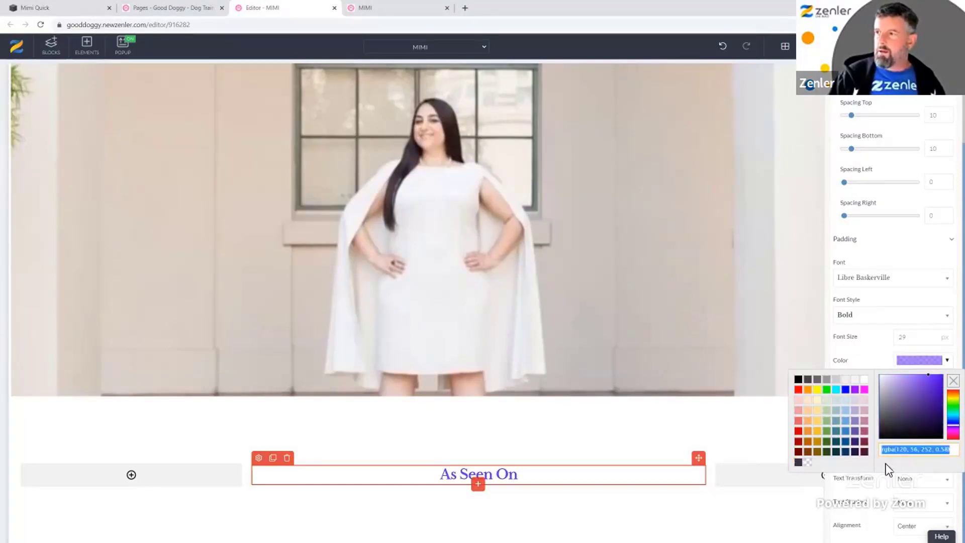
pyautogui.hotkey('alt', 'Tab')
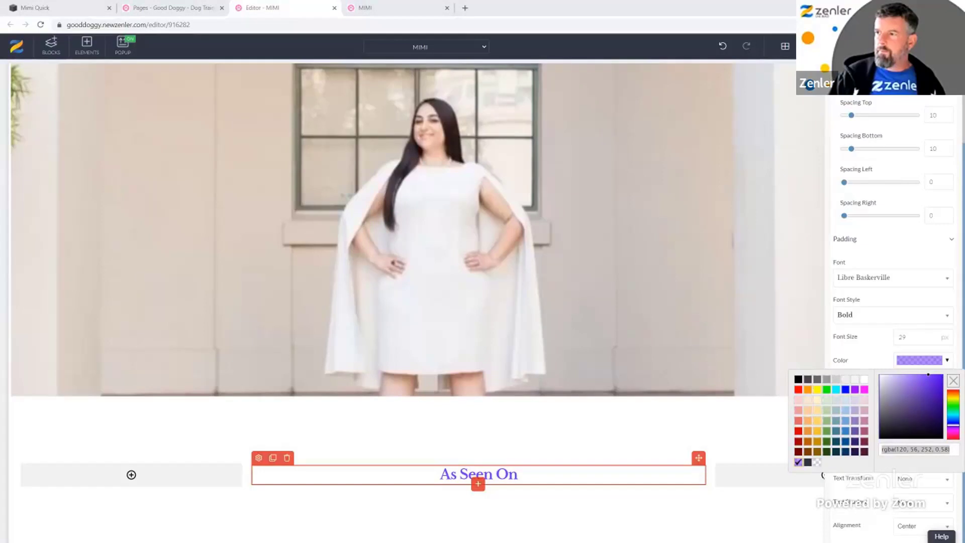
pyautogui.hotkey('alt', 'Tab')
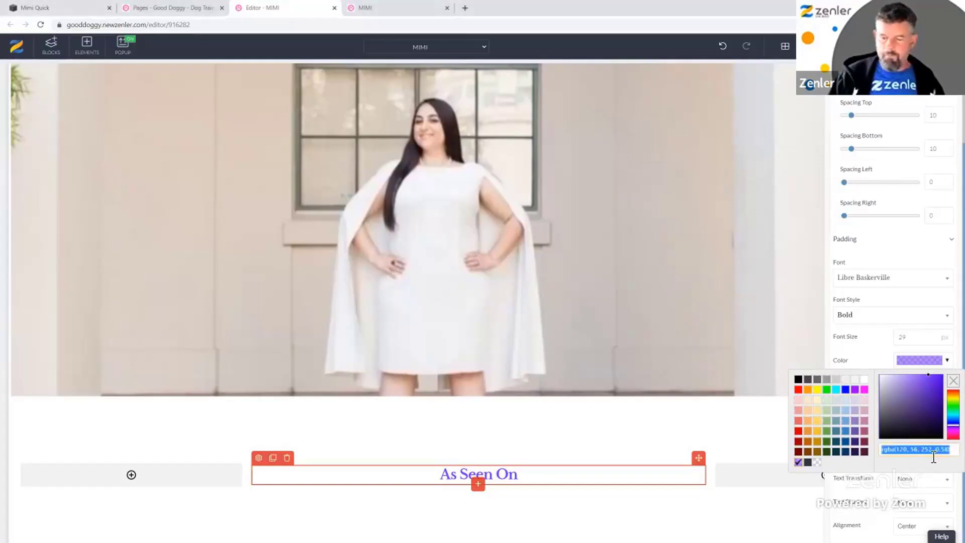
pyautogui.click(933, 457)
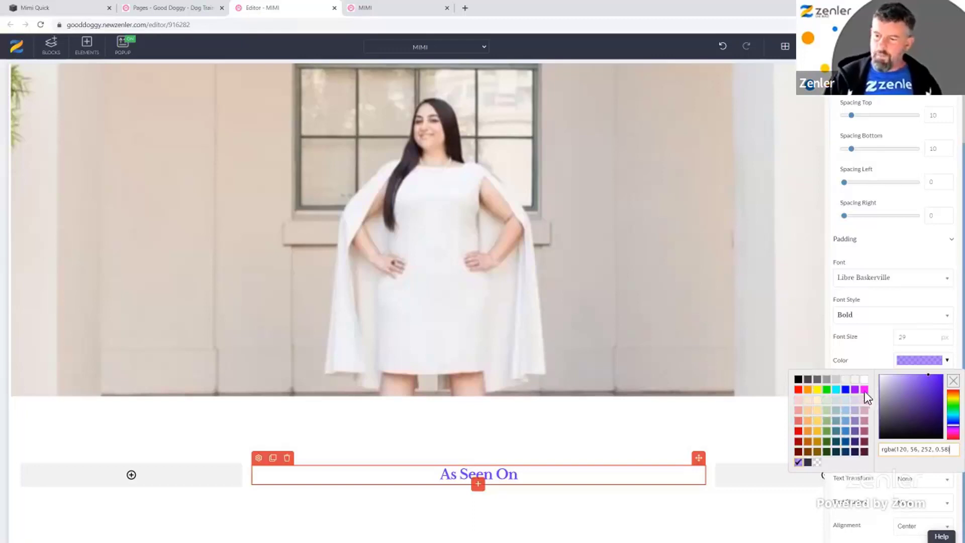
pyautogui.click(869, 352)
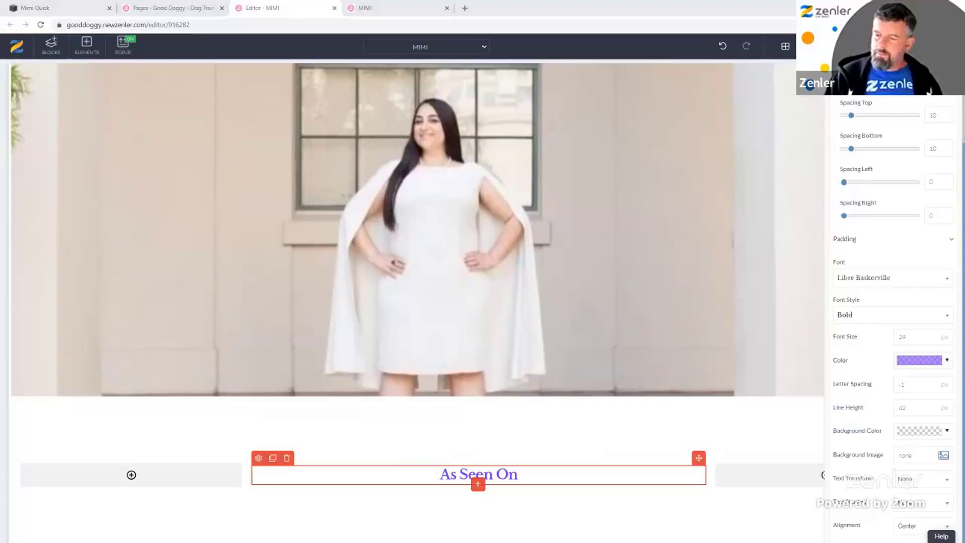
# - Set the As Seen On heading's color to the dark yellow swatch #bf9000 and compare it with the reference site's headings
pyautogui.click(919, 360)
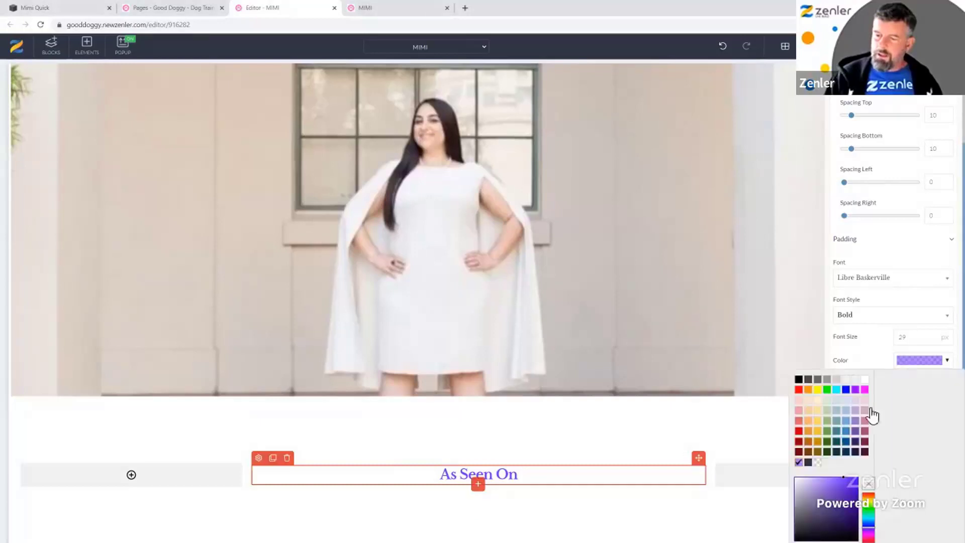
pyautogui.click(818, 442)
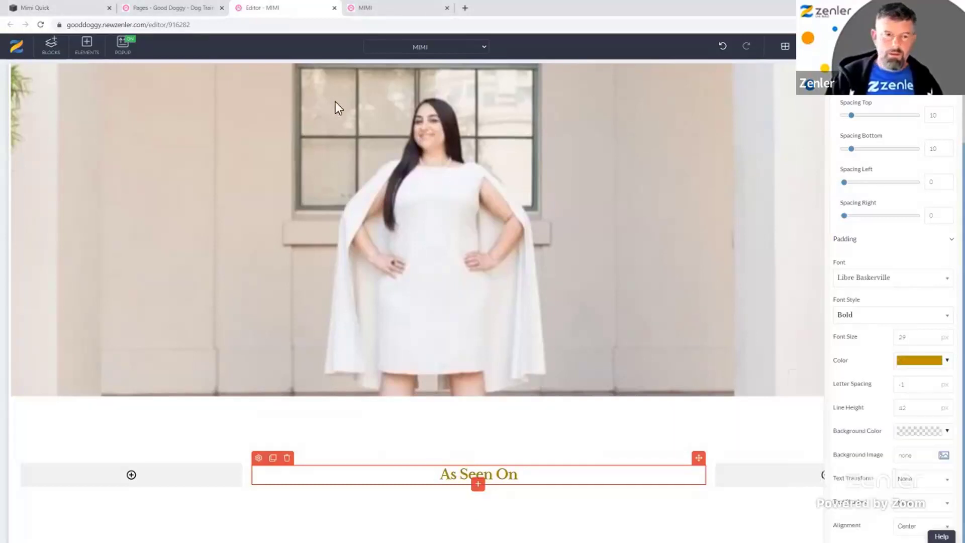
pyautogui.click(63, 8)
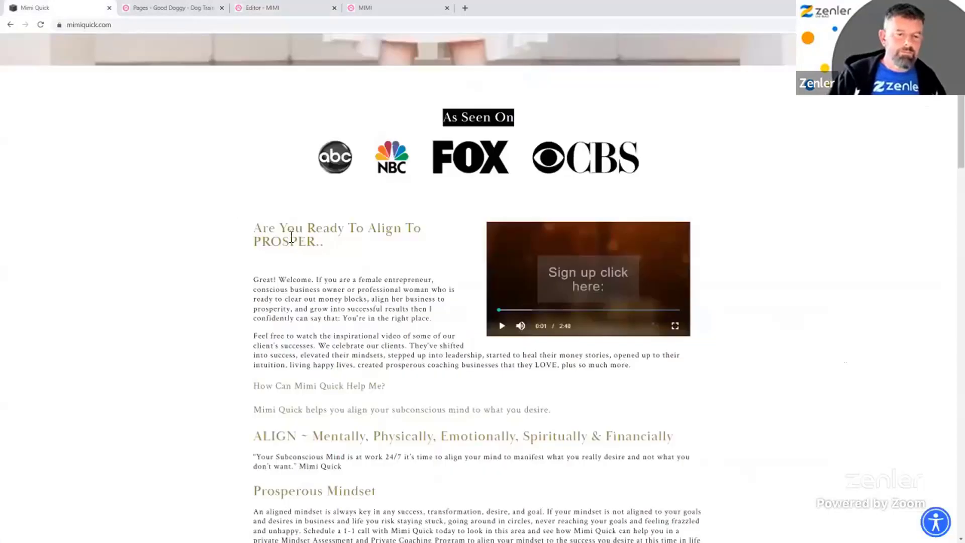
pyautogui.click(318, 8)
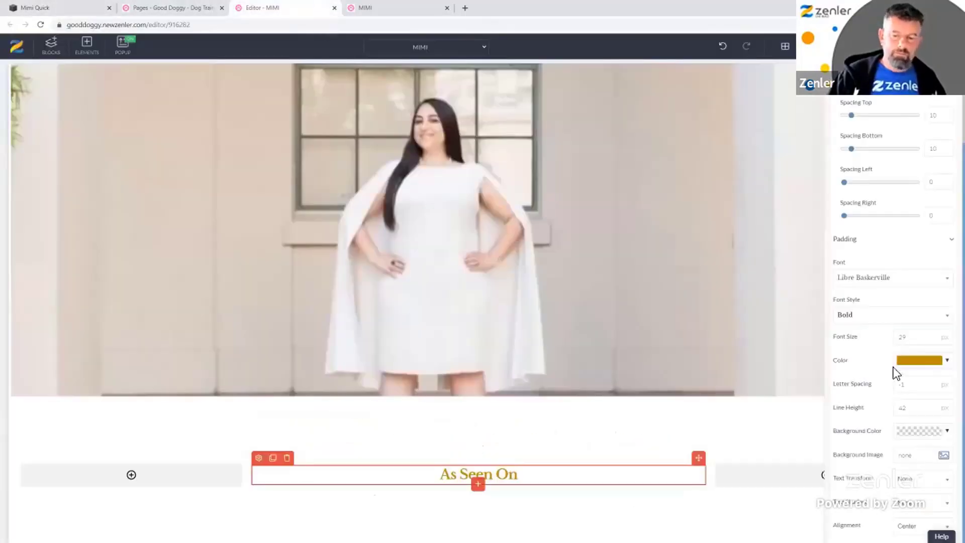
# - Refine the As Seen On heading's color to the muted gold #938045, comparing it with the reference site's headings
pyautogui.click(944, 363)
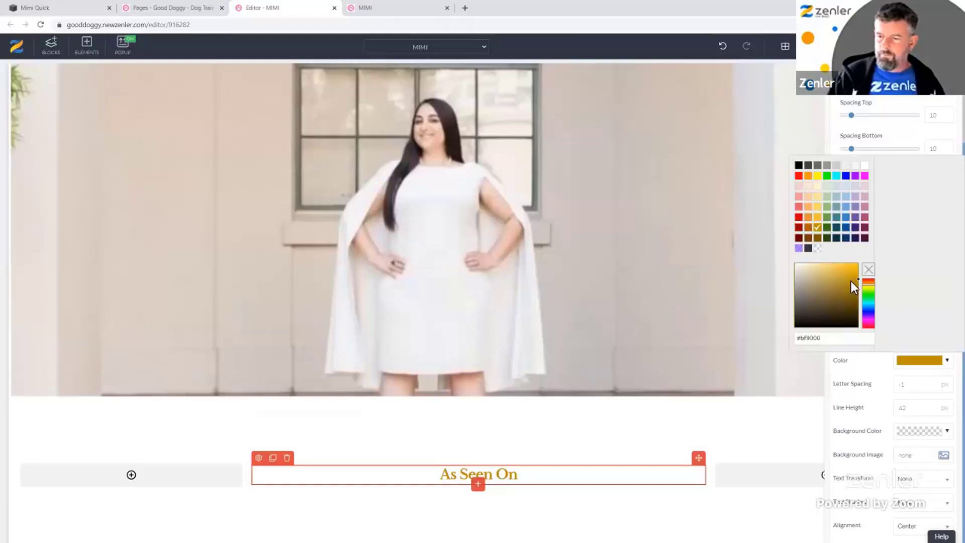
pyautogui.click(834, 297)
pyautogui.moveTo(834, 297); pyautogui.dragTo(843, 296)
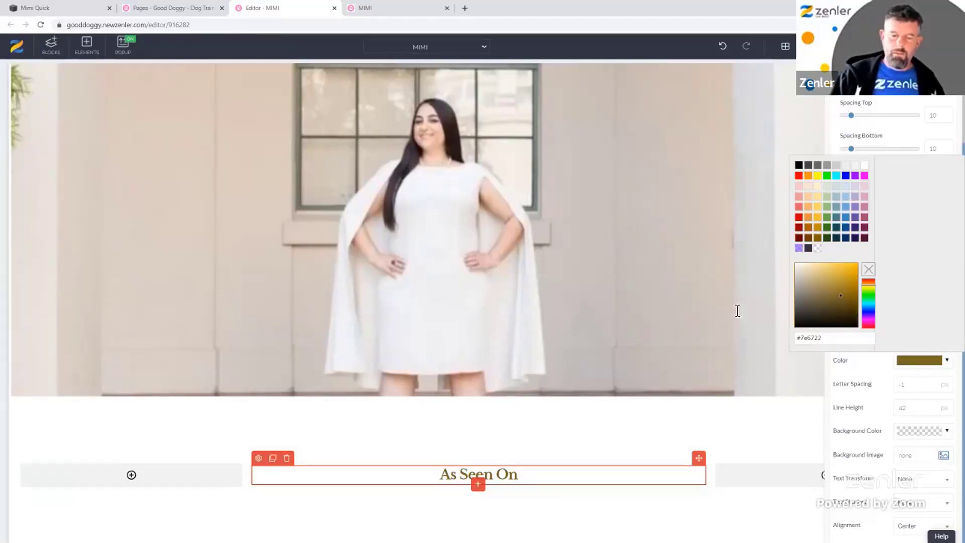
pyautogui.click(76, 12)
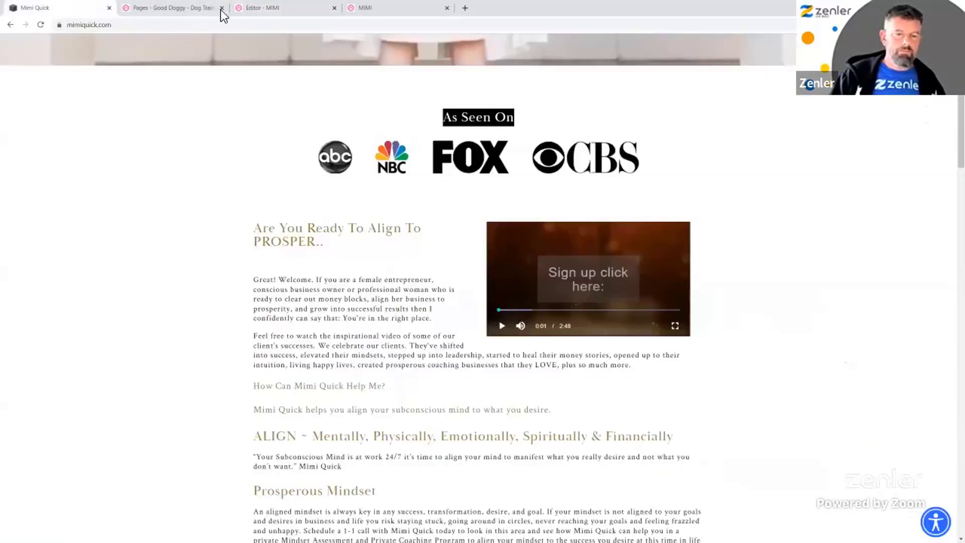
pyautogui.click(279, 11)
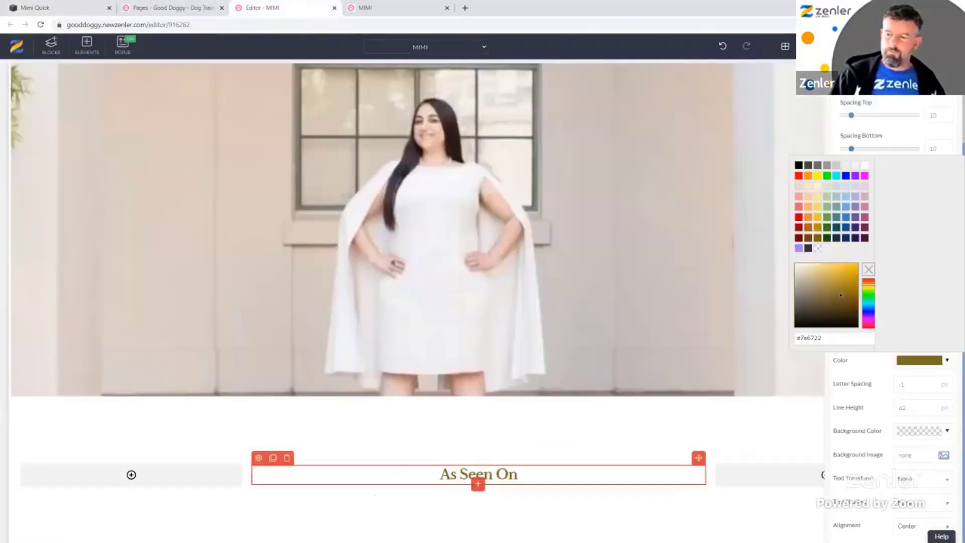
pyautogui.click(833, 294)
pyautogui.moveTo(827, 294); pyautogui.dragTo(831, 297)
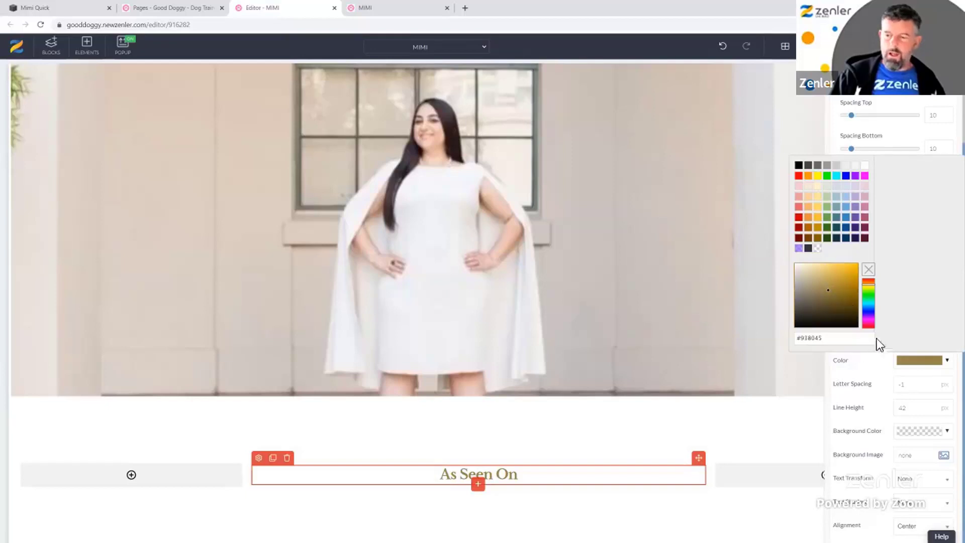
# - Copy the heading's hex code and replace the heading color in the WordPad notes with #938045, then close the editor's color picker
pyautogui.click(831, 345)
pyautogui.tripleClick(794, 342)
pyautogui.hotkey('ctrl', 'c')
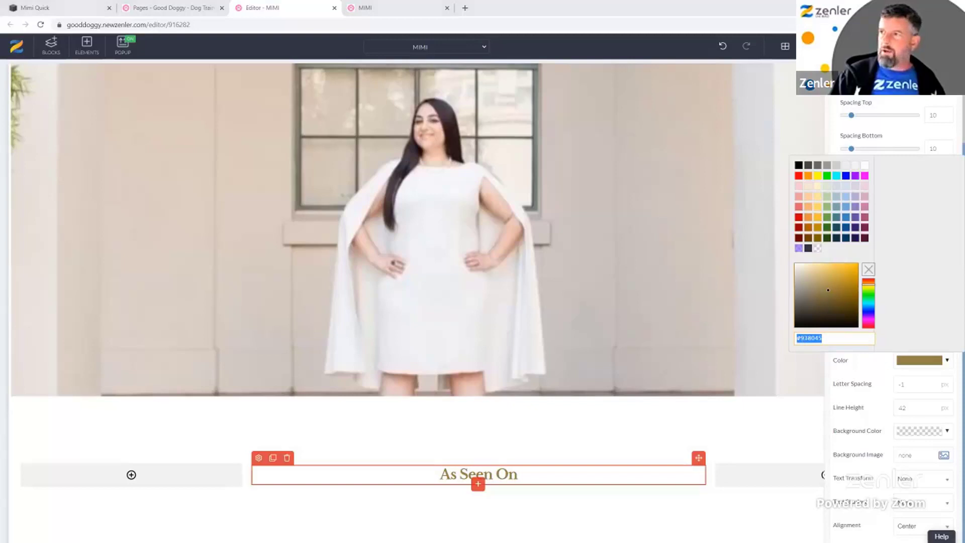
pyautogui.hotkey('alt', 'Tab')
pyautogui.click(446, 277)
pyautogui.moveTo(435, 274); pyautogui.dragTo(410, 275)
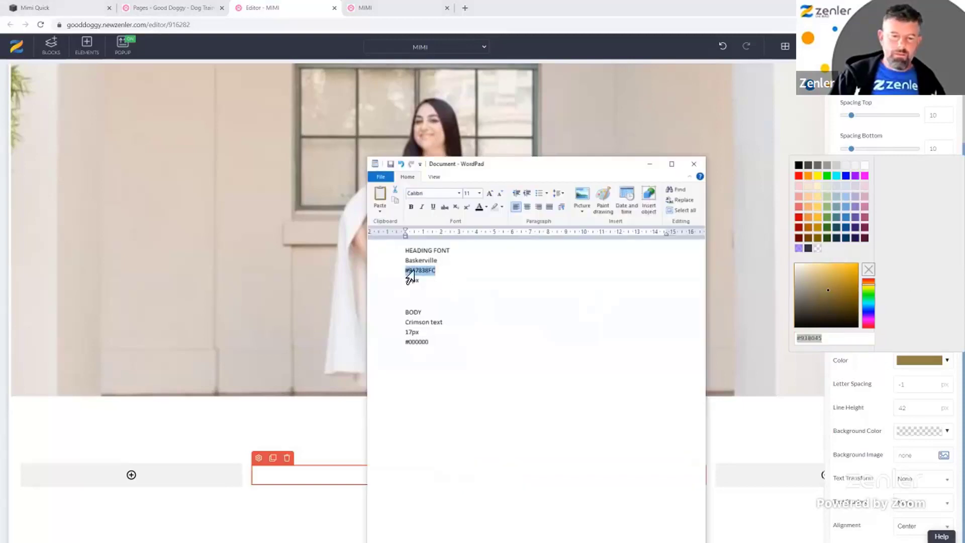
pyautogui.hotkey('ctrl', 'v')
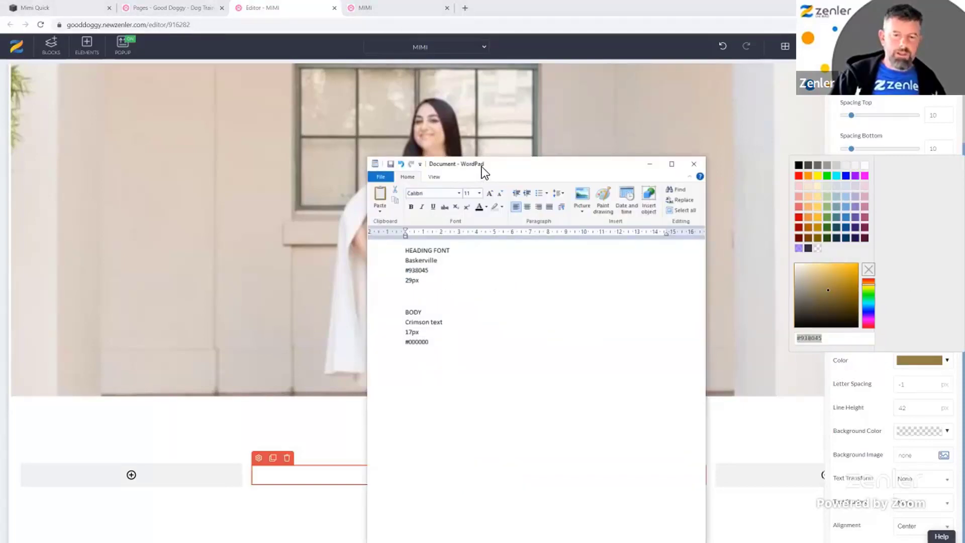
pyautogui.hotkey('alt', 'Tab')
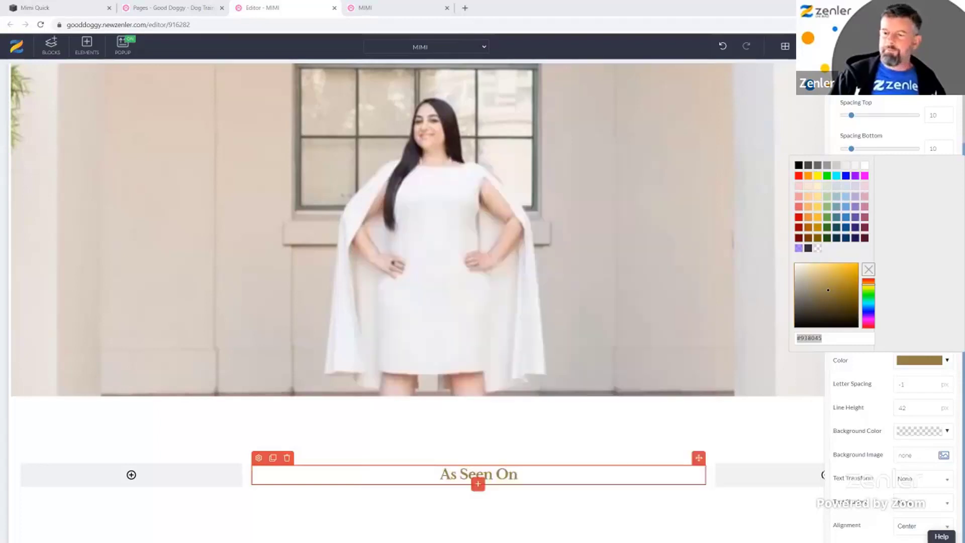
pyautogui.click(909, 324)
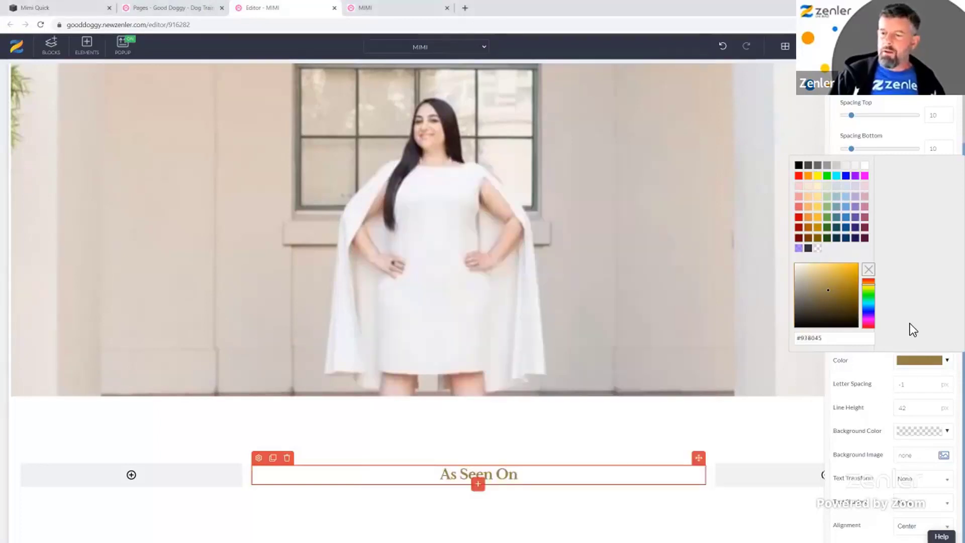
pyautogui.click(857, 366)
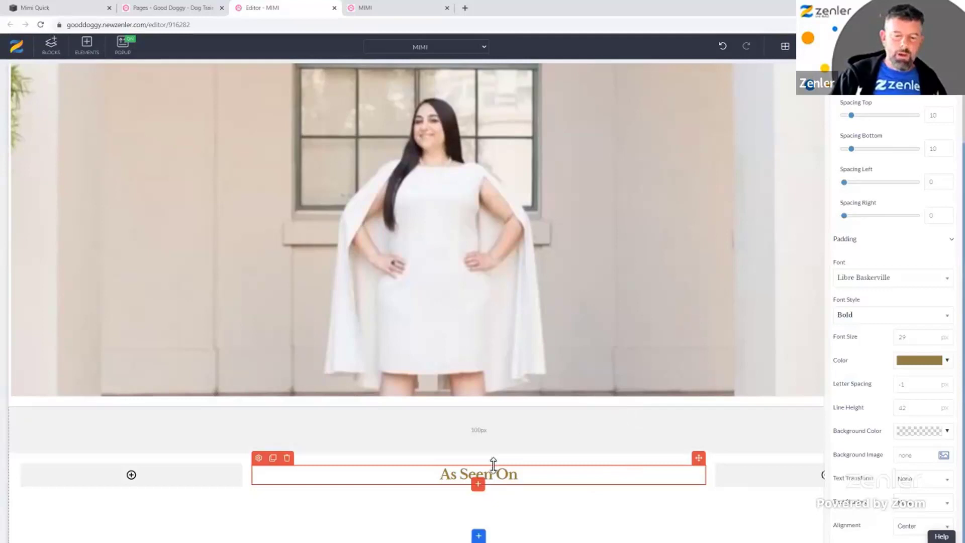
# - Check the logo strip on the reference site and add a three-column row (33% each) directly below the As Seen On heading
pyautogui.click(43, 8)
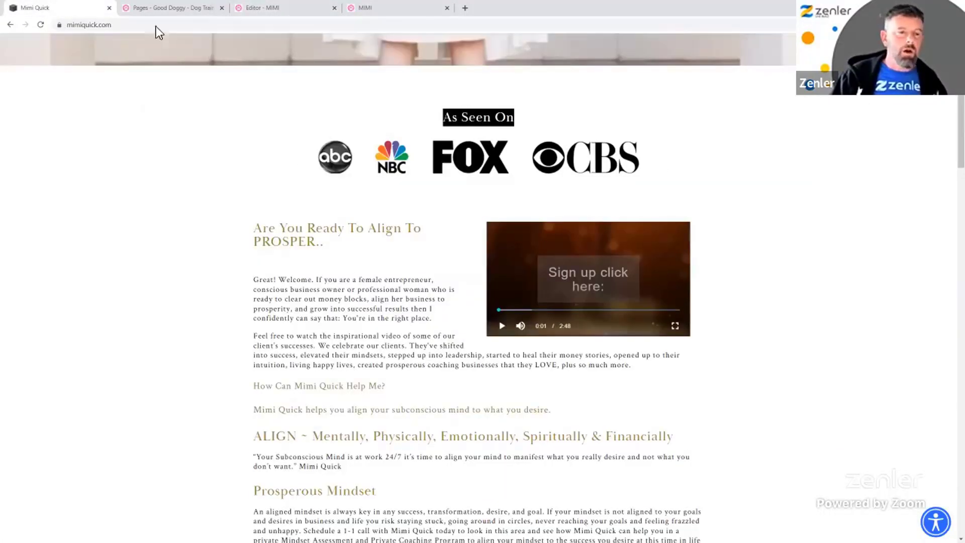
pyautogui.click(161, 9)
pyautogui.click(261, 8)
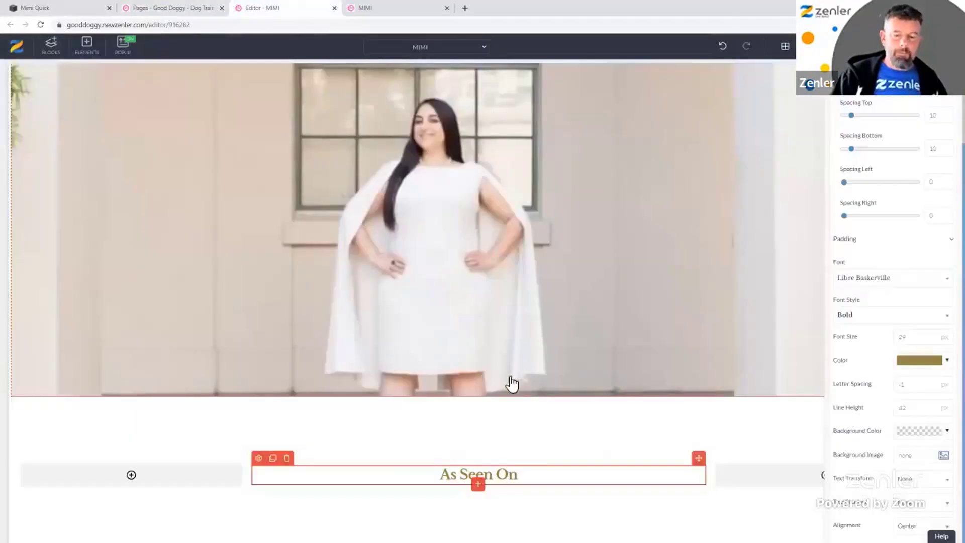
pyautogui.click(478, 485)
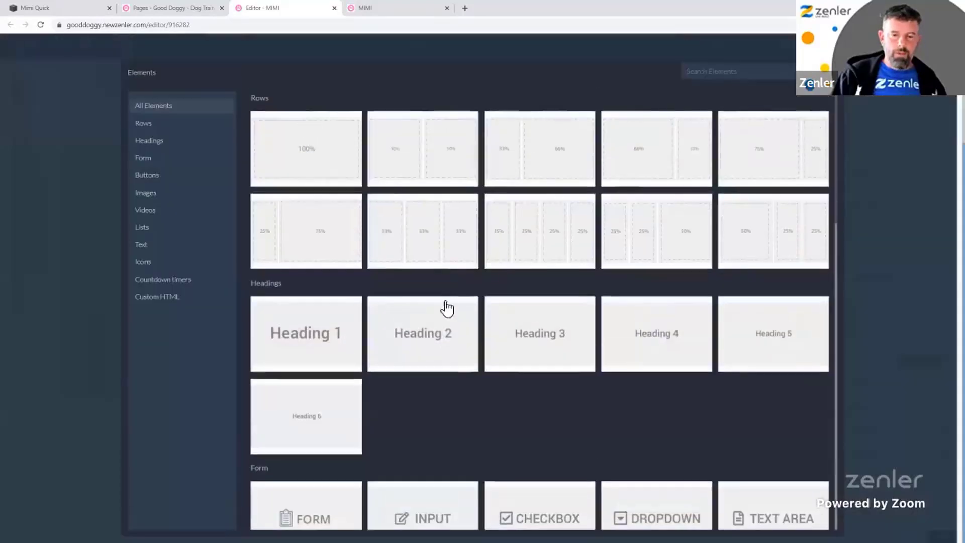
pyautogui.click(431, 232)
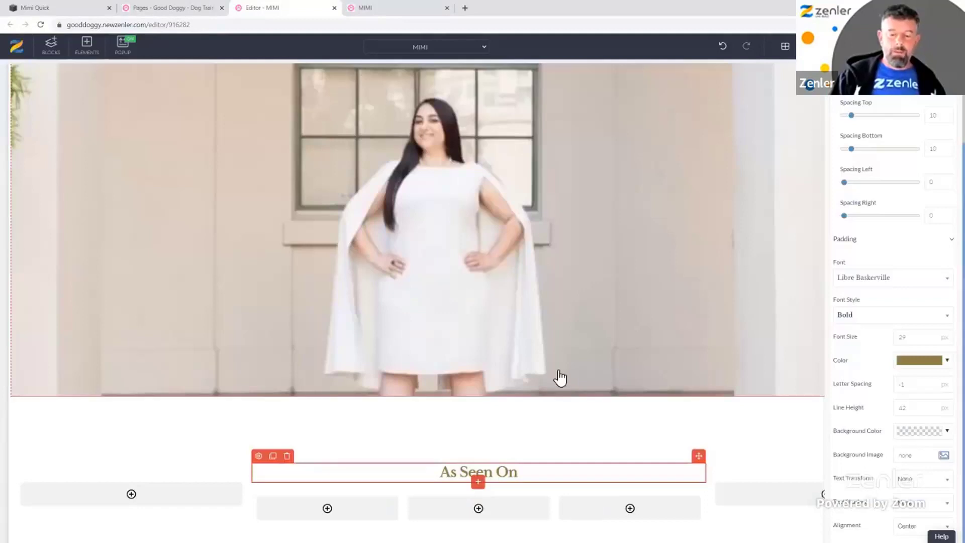
# - Widen the middle column of the new three-column row, leaving only narrow columns on both sides
pyautogui.scroll(-1, 552, 477)
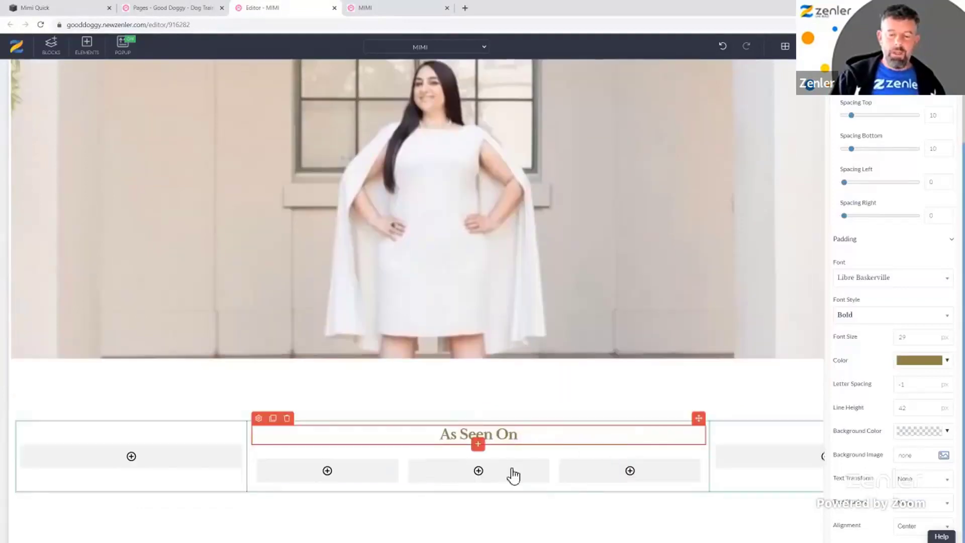
pyautogui.click(558, 475)
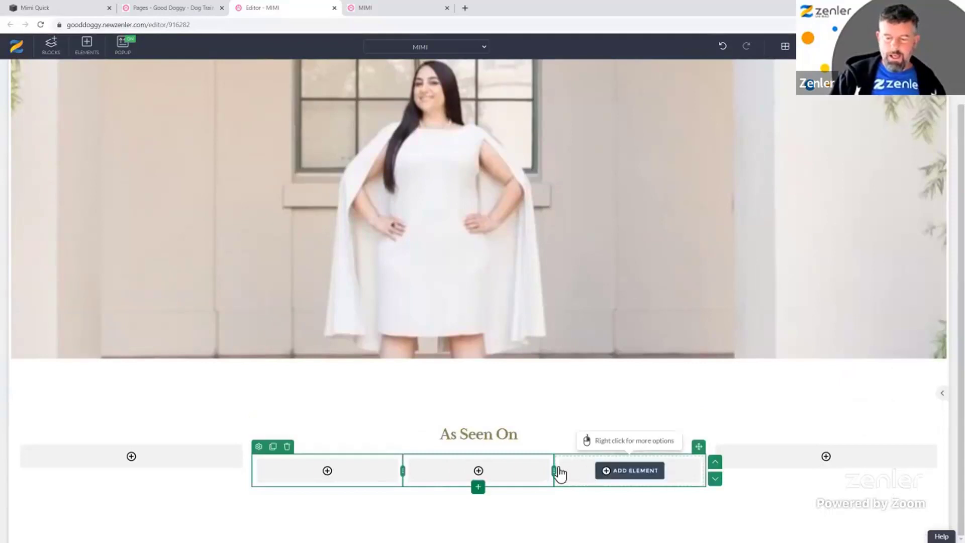
pyautogui.moveTo(614, 472); pyautogui.dragTo(663, 472)
pyautogui.moveTo(402, 471); pyautogui.dragTo(290, 471)
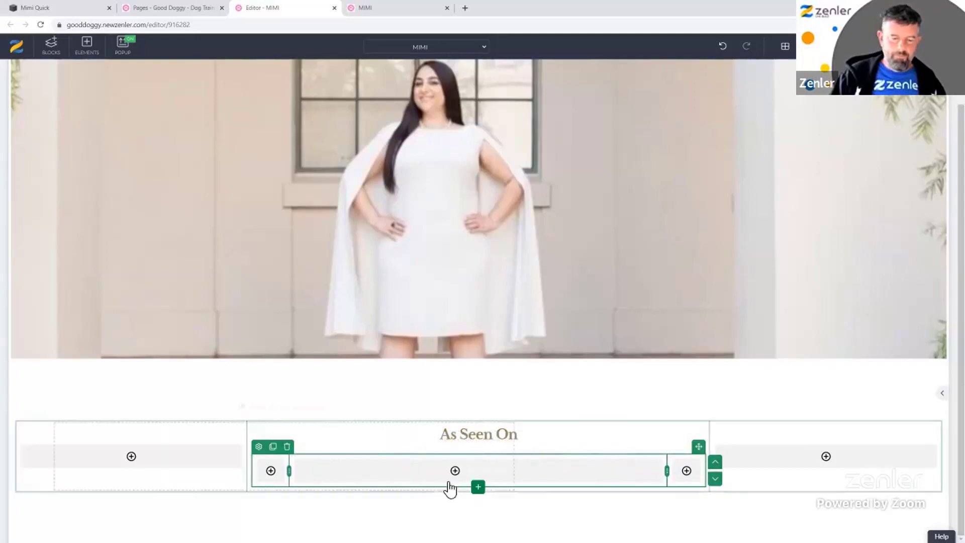
# - Upload logonews.JPG without cropping into the row's wide middle column and check the result in the refreshed page preview
pyautogui.click(494, 475)
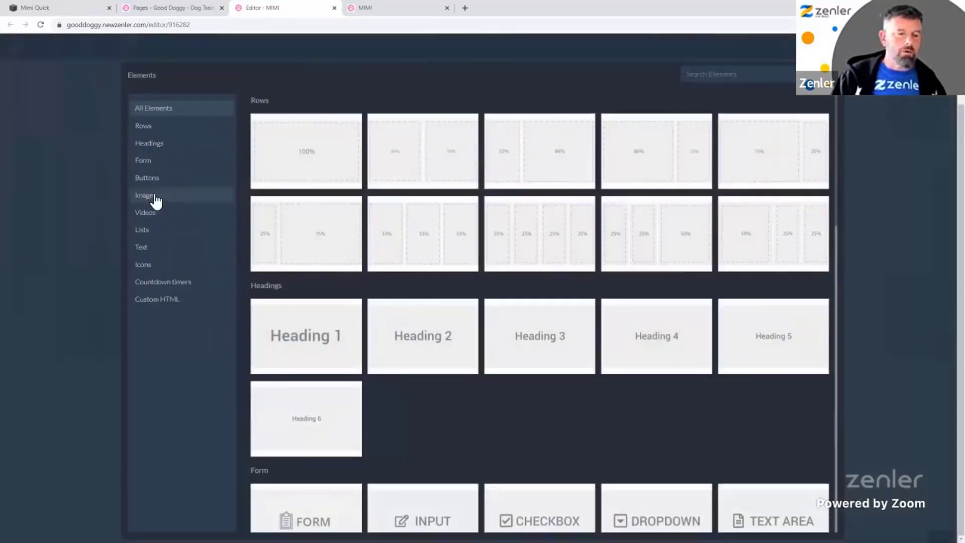
pyautogui.click(153, 197)
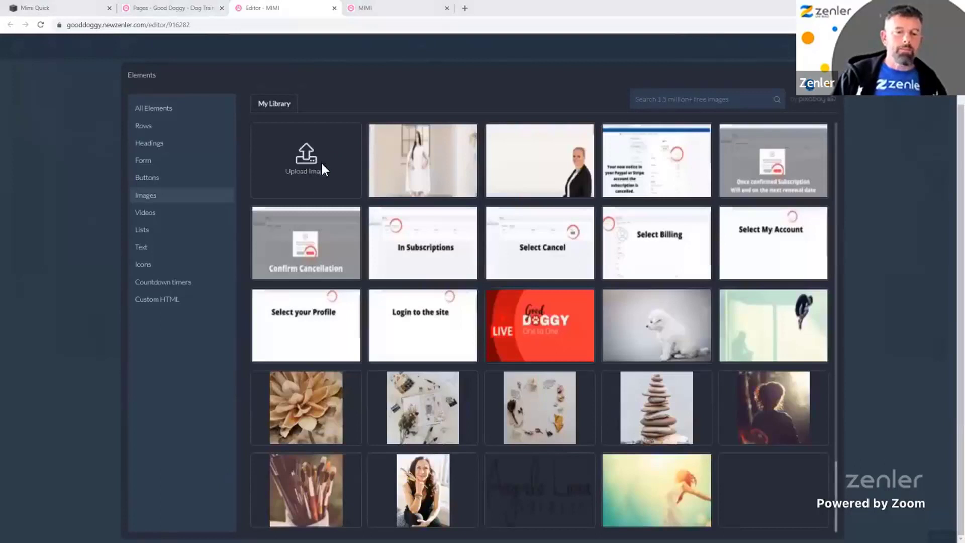
pyautogui.click(322, 164)
pyautogui.click(198, 88)
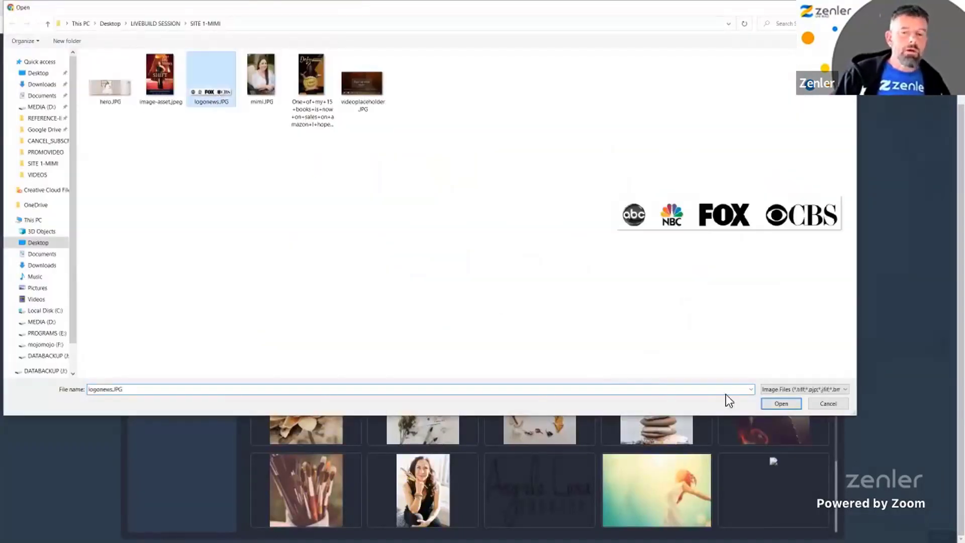
pyautogui.click(781, 403)
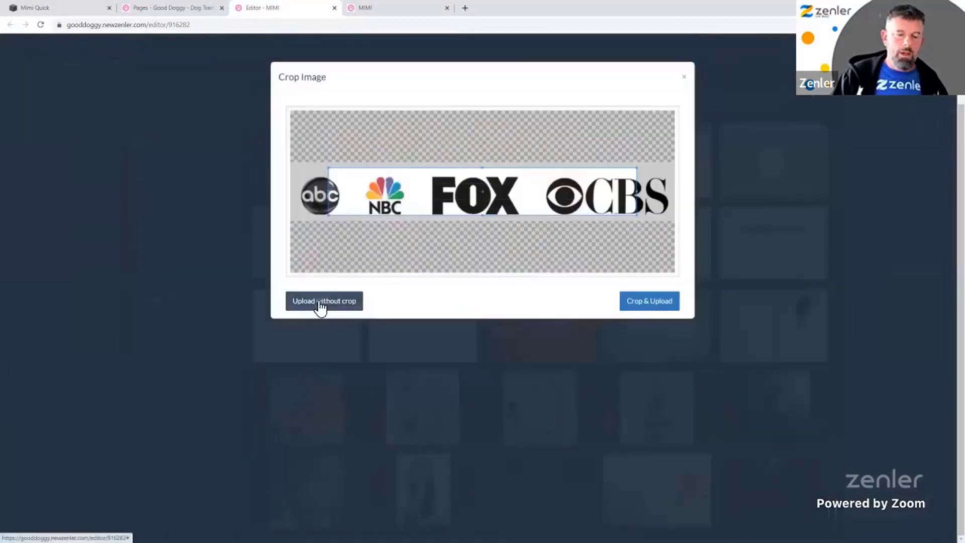
pyautogui.click(321, 302)
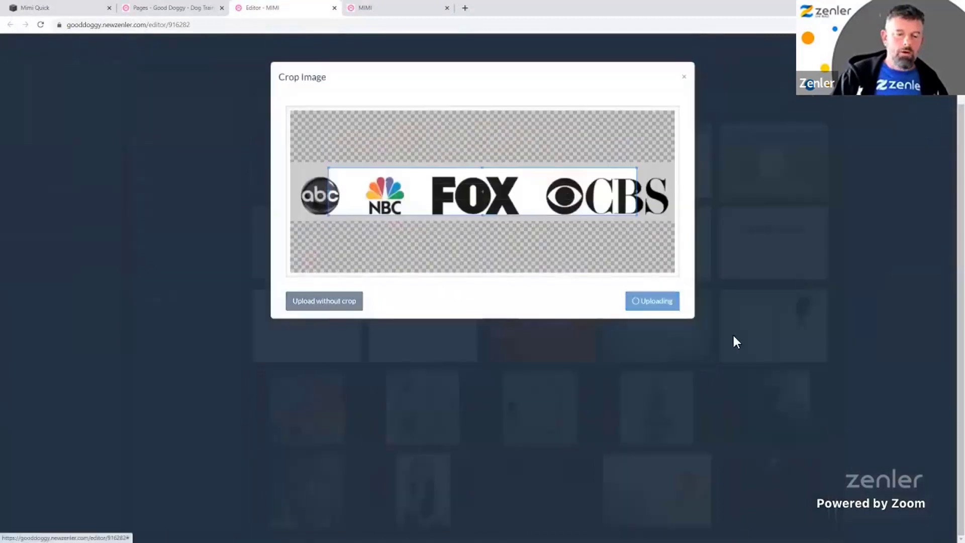
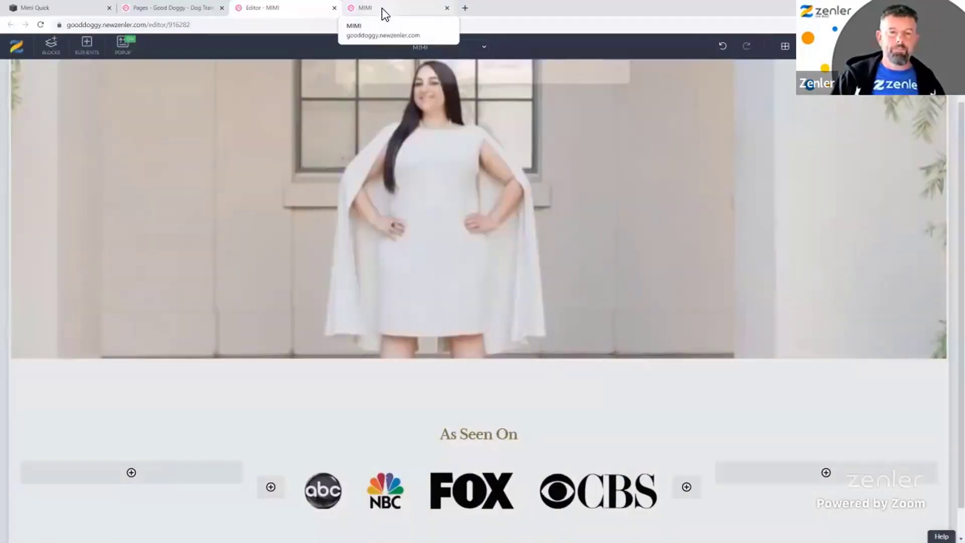
pyautogui.click(382, 8)
pyautogui.click(41, 25)
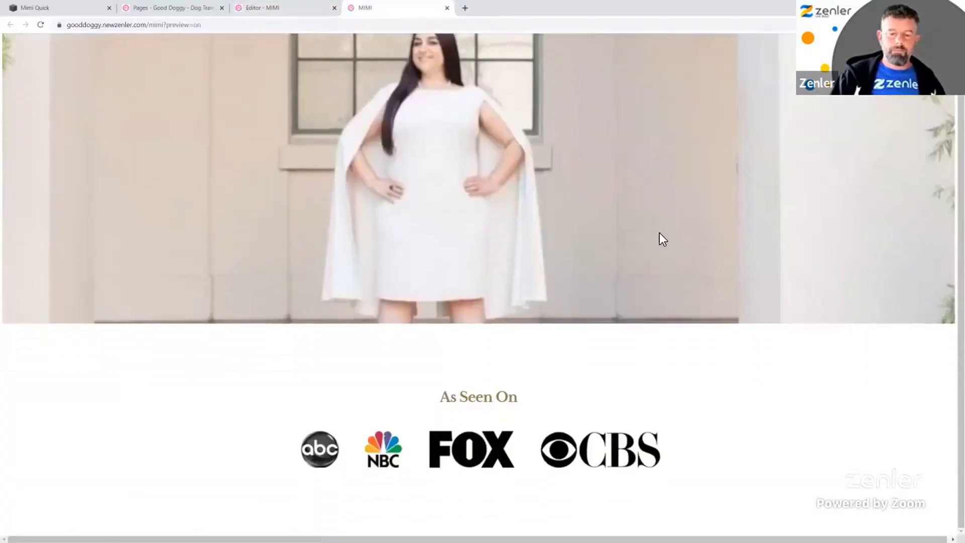
pyautogui.click(275, 8)
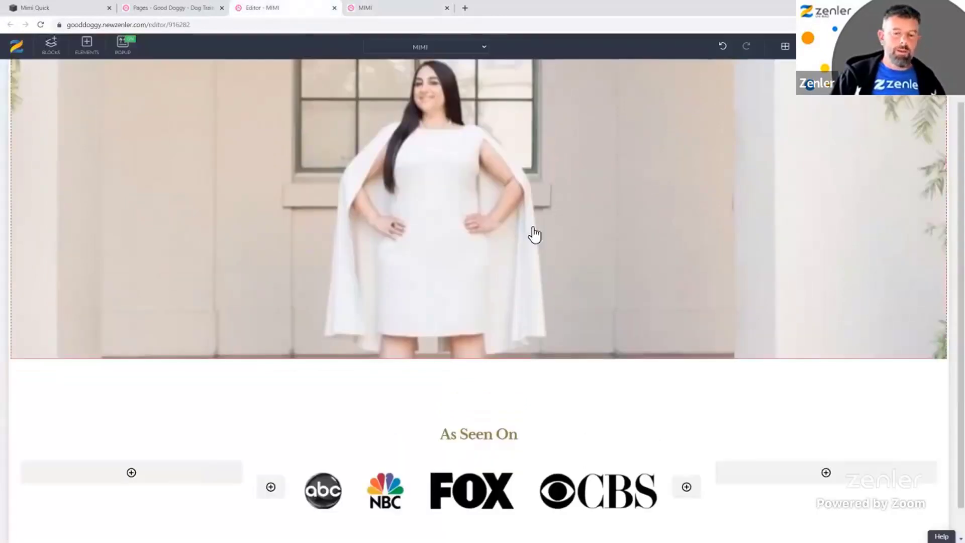
# - Review the section below the logos on the reference site and add a two-column row (66% / 33%) beneath the logo row
pyautogui.click(68, 8)
pyautogui.scroll(-3, 508, 196)
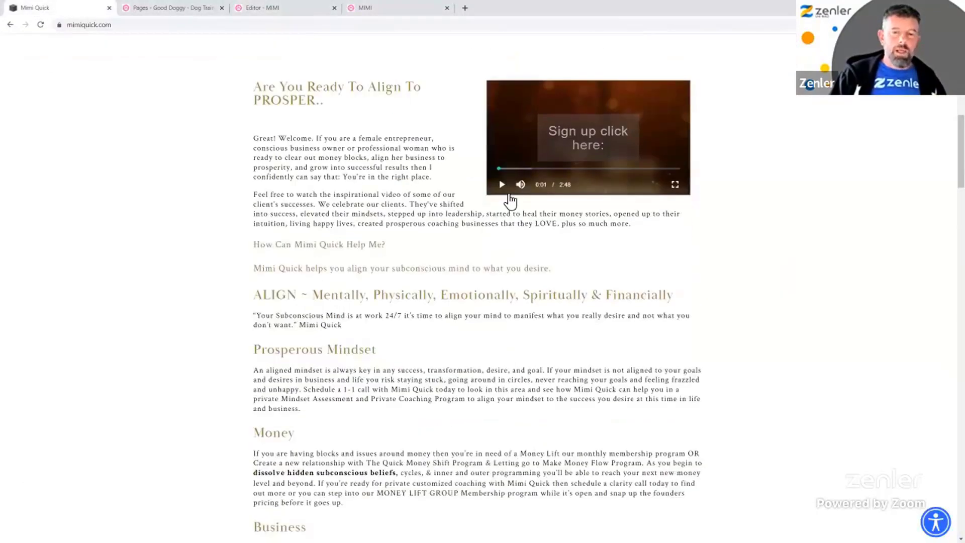
pyautogui.scroll(2, 507, 193)
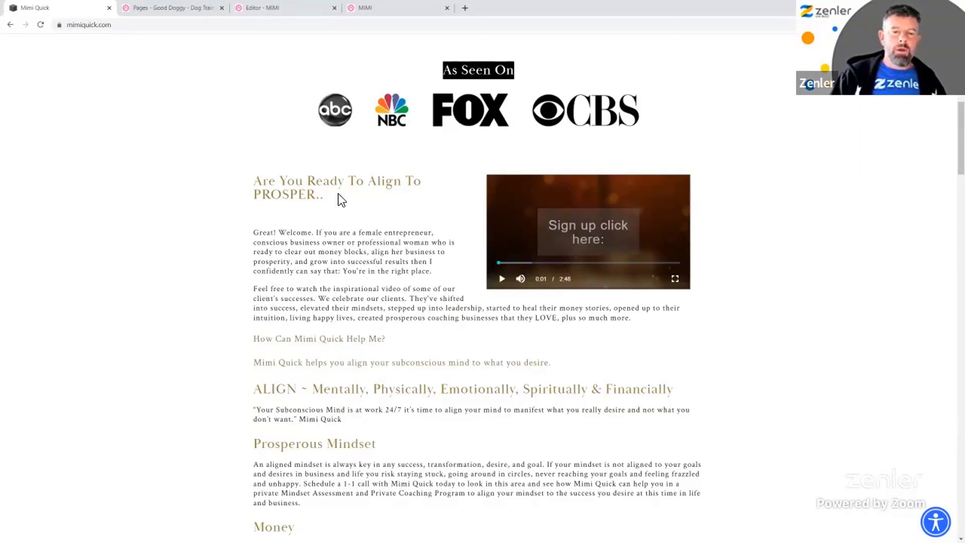
pyautogui.click(283, 9)
pyautogui.scroll(-1, 534, 444)
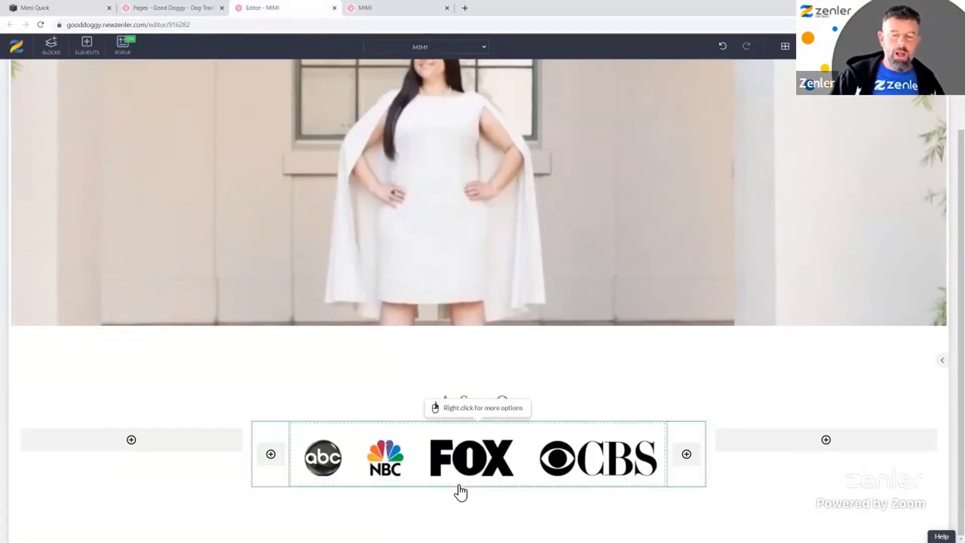
pyautogui.click(510, 487)
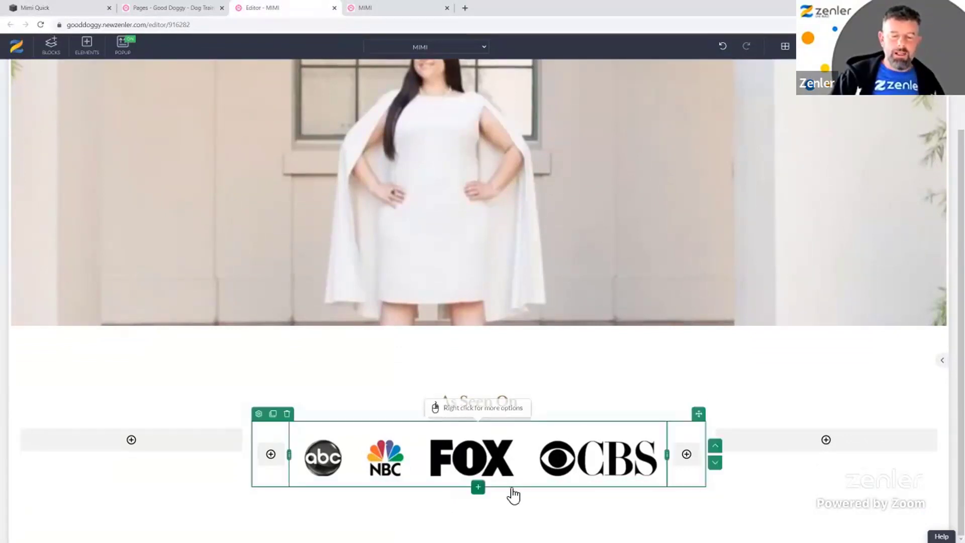
pyautogui.click(481, 487)
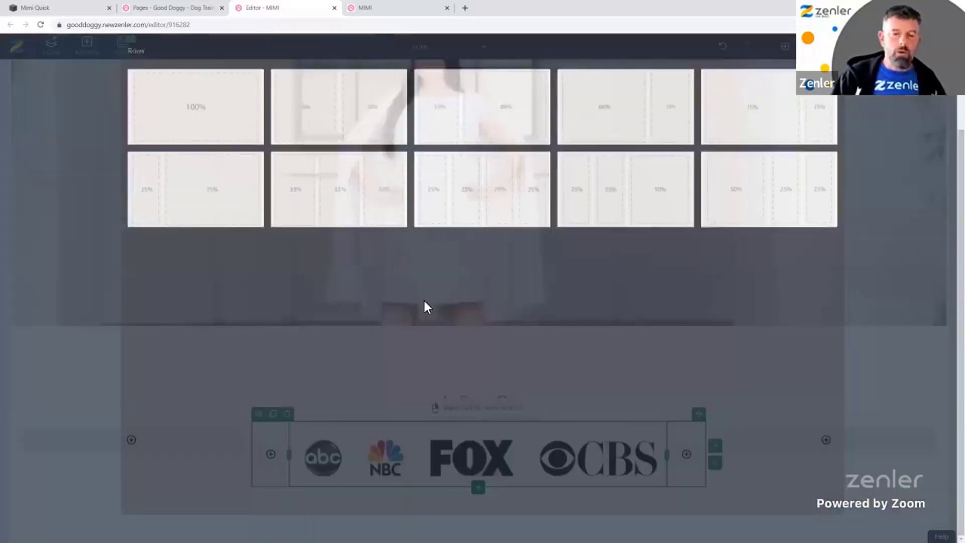
pyautogui.click(625, 133)
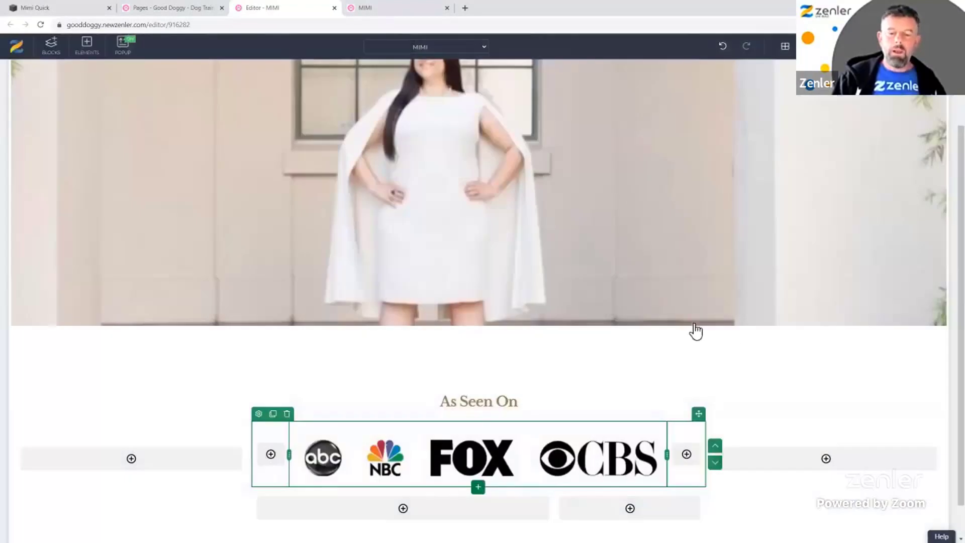
pyautogui.scroll(-1, 623, 319)
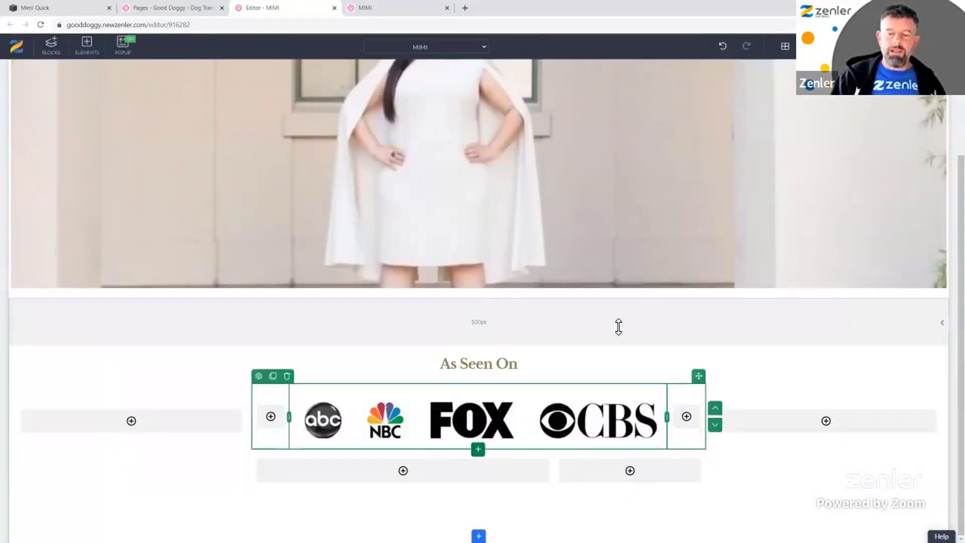
# - Upload videoplaceholder.JPG without cropping into the new row's narrower column and widen that column slightly
pyautogui.click(38, 8)
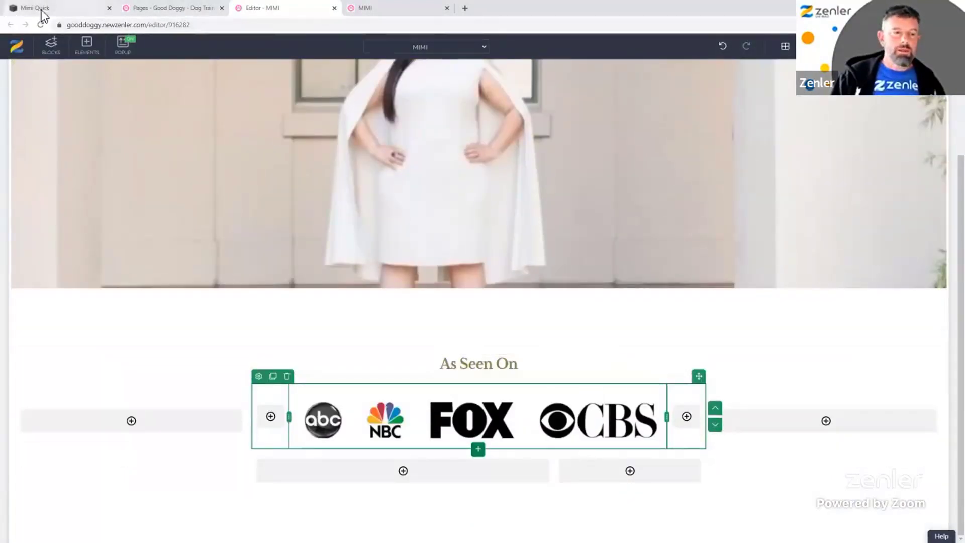
pyautogui.click(278, 12)
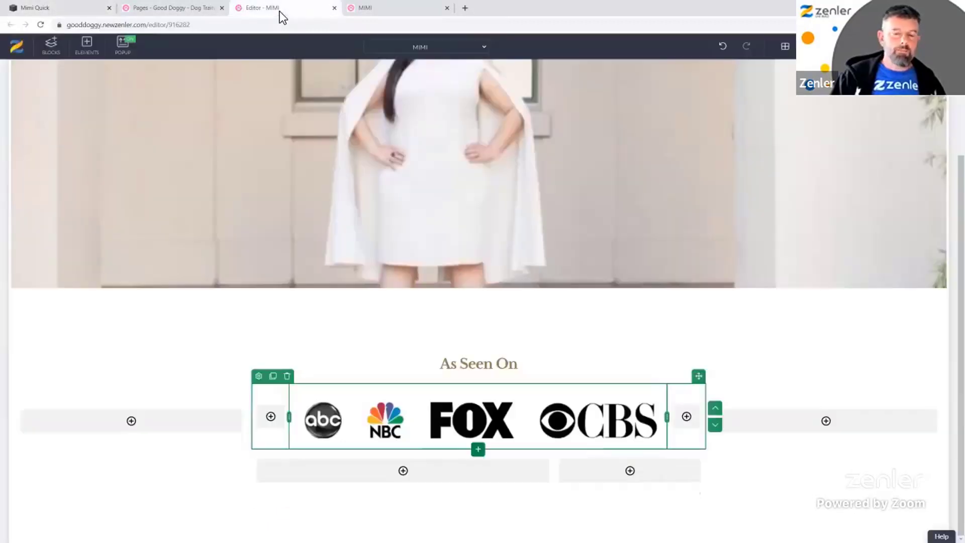
pyautogui.click(641, 475)
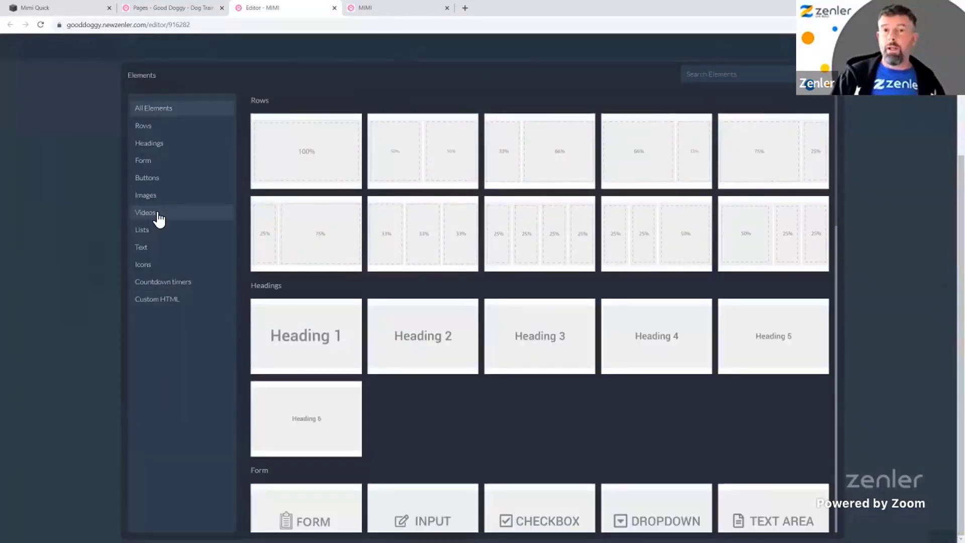
pyautogui.click(153, 215)
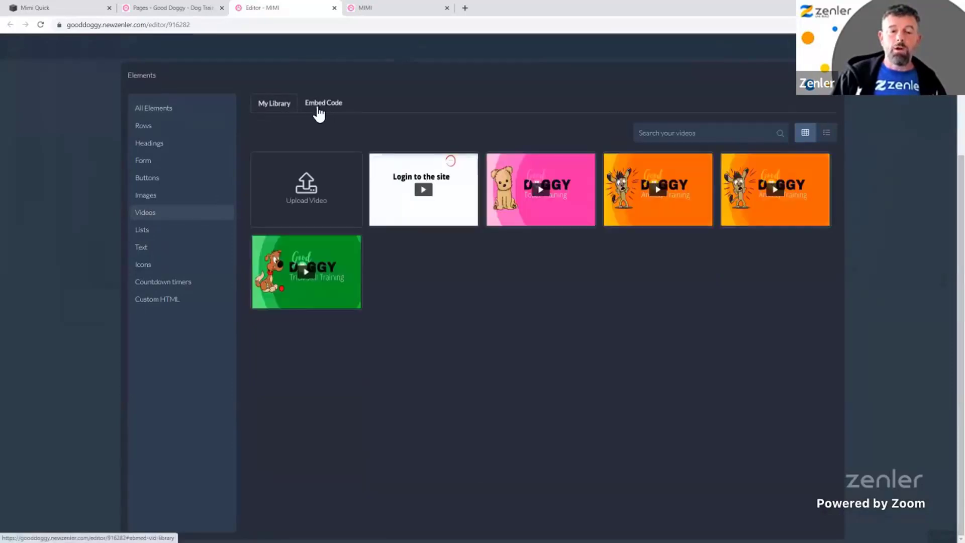
pyautogui.click(157, 202)
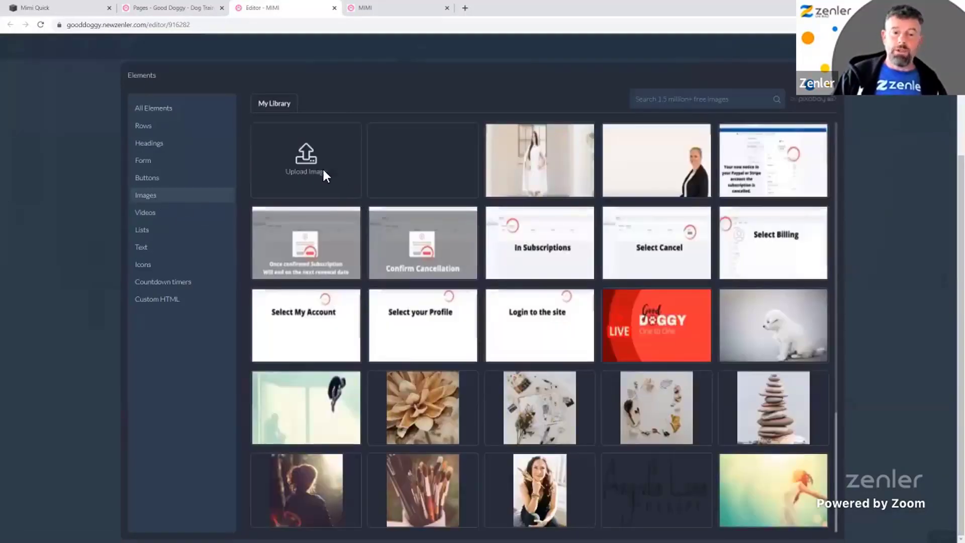
pyautogui.click(324, 166)
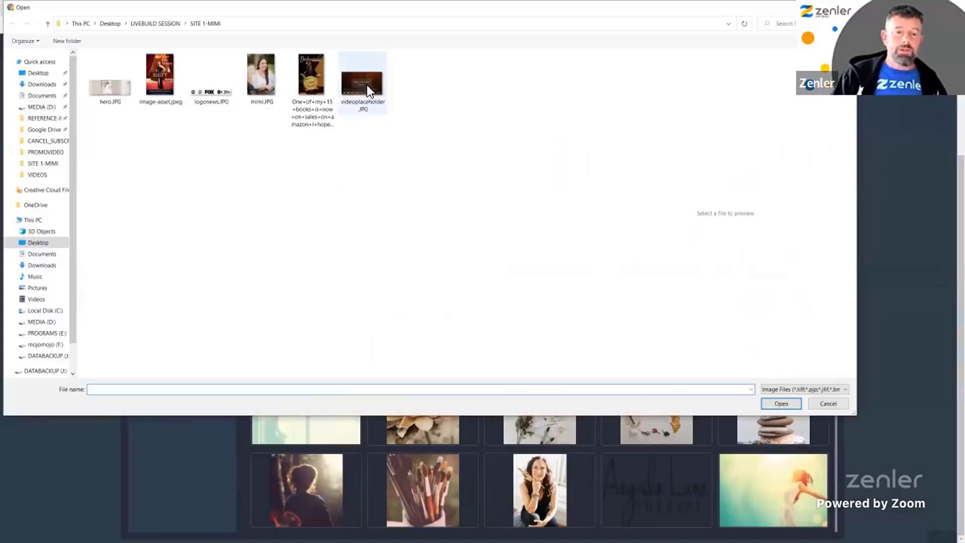
pyautogui.click(366, 84)
pyautogui.click(780, 404)
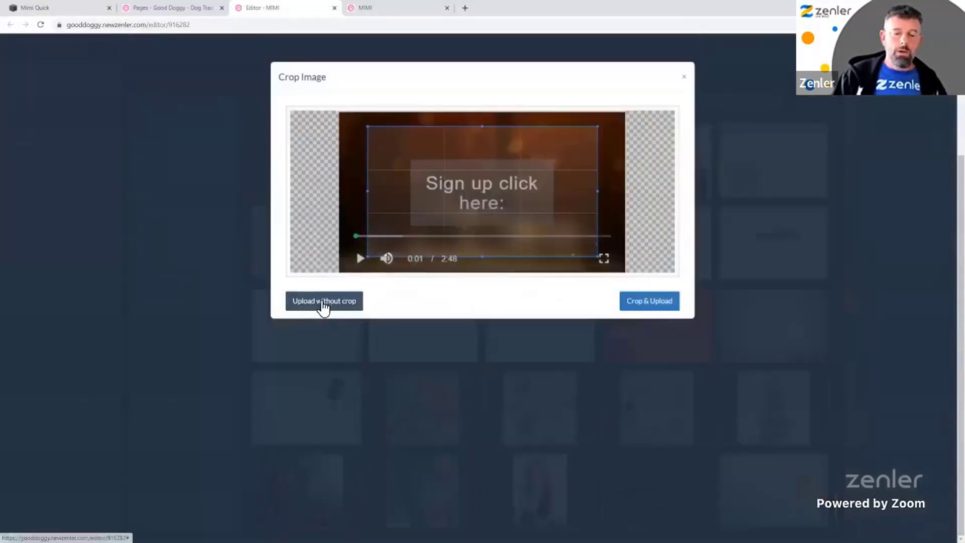
pyautogui.click(324, 304)
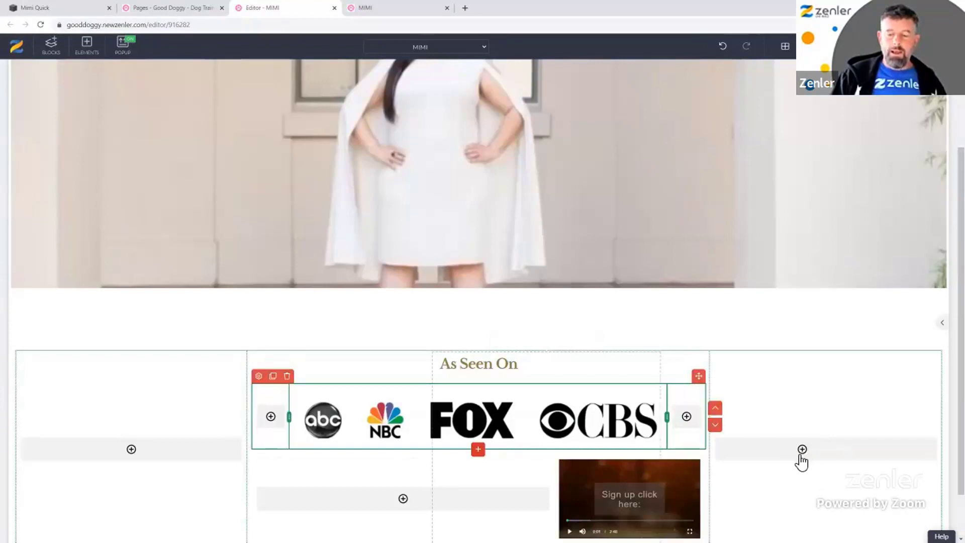
pyautogui.scroll(-1, 797, 459)
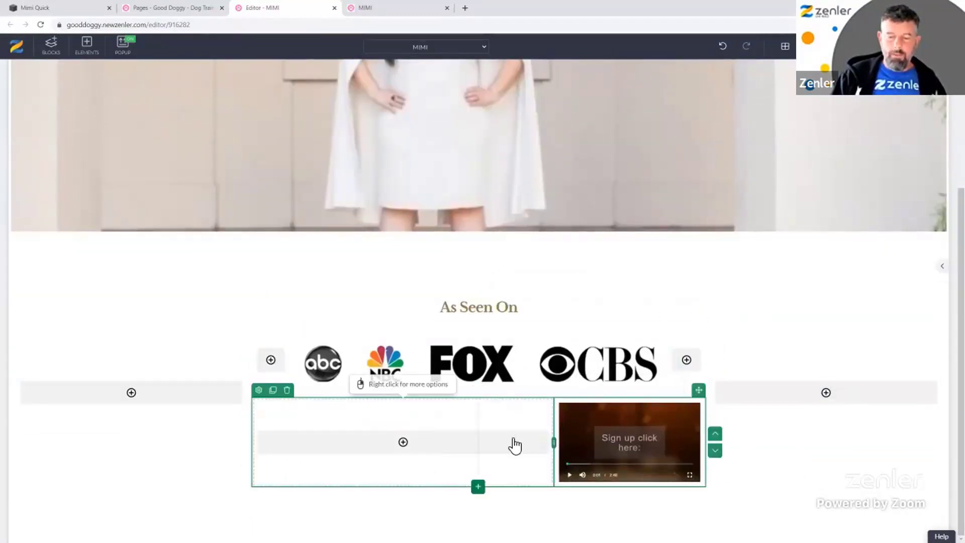
pyautogui.moveTo(525, 444); pyautogui.dragTo(516, 445)
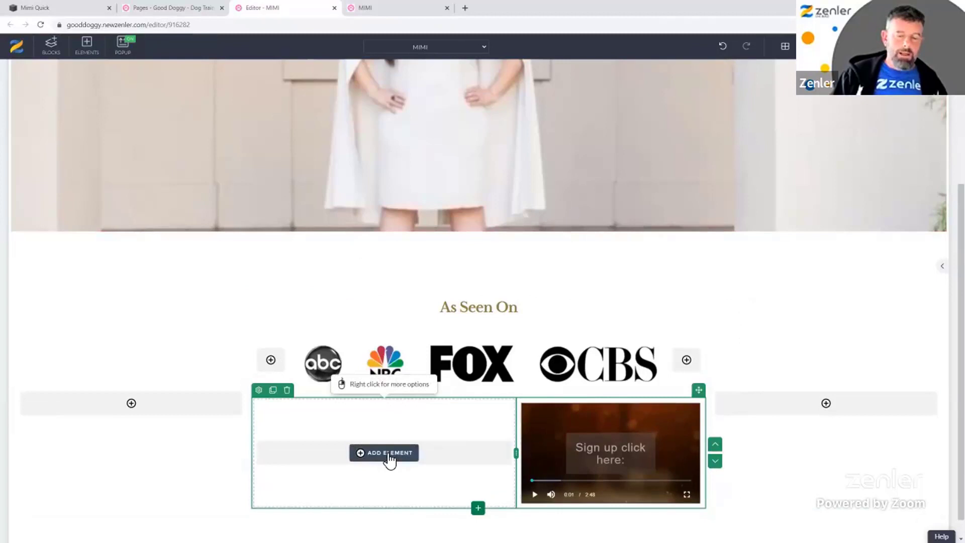
# - Copy the heading "Are You Ready To Align To PROSPER.." beside the video on the reference site
pyautogui.click(188, 8)
pyautogui.click(75, 9)
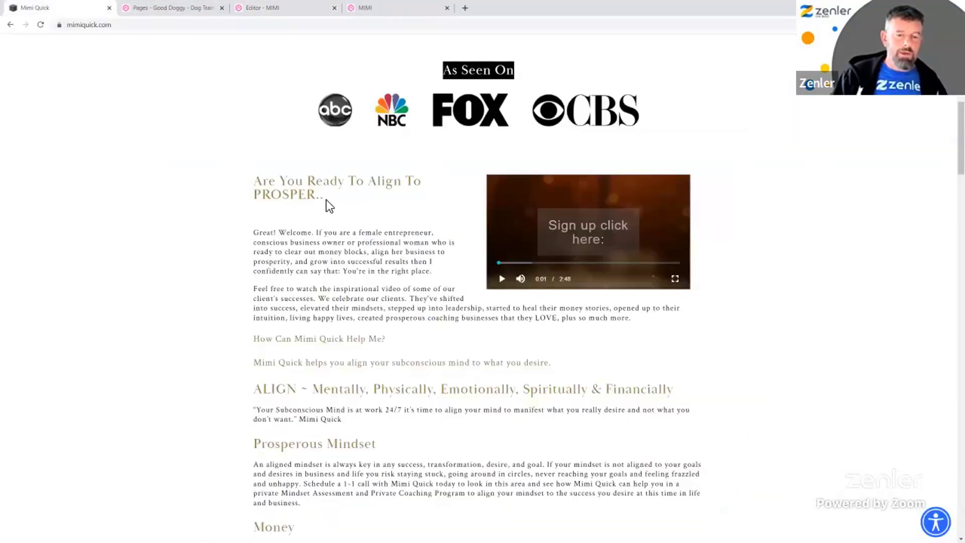
pyautogui.moveTo(326, 200); pyautogui.dragTo(256, 188)
pyautogui.hotkey('ctrl', 'c')
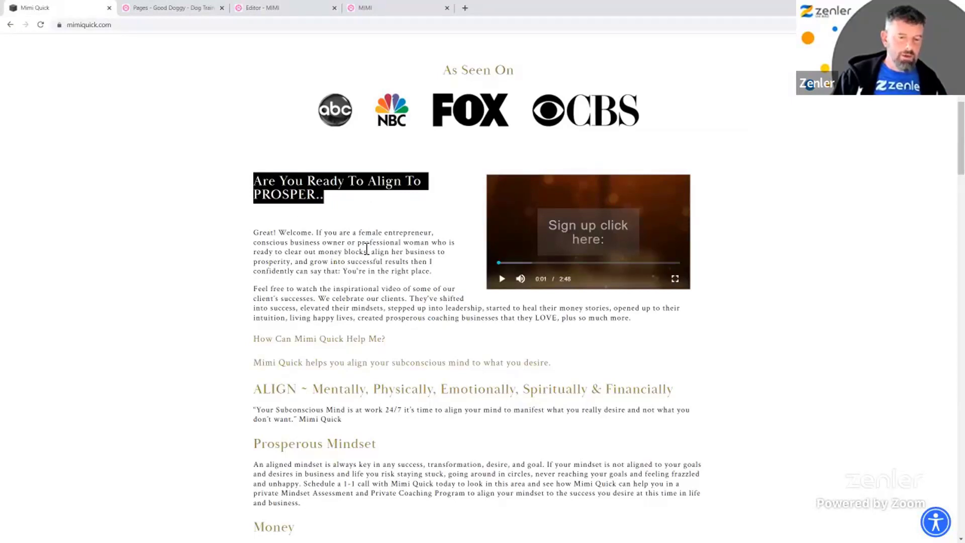
# - Add a Heading 2 element in the empty column beside the video placeholder and replace its text with the copied "Are You Ready To Align To PROSPER.."
pyautogui.click(259, 9)
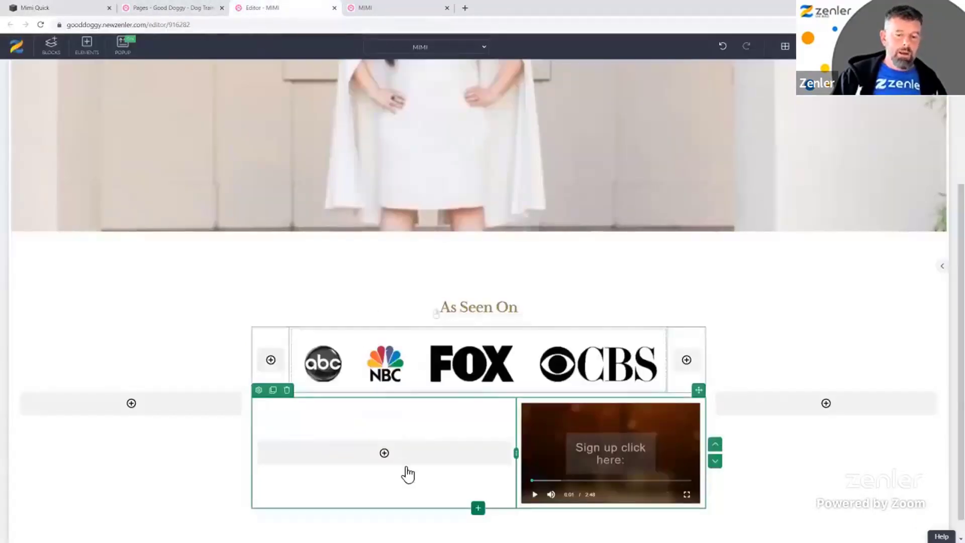
pyautogui.click(384, 453)
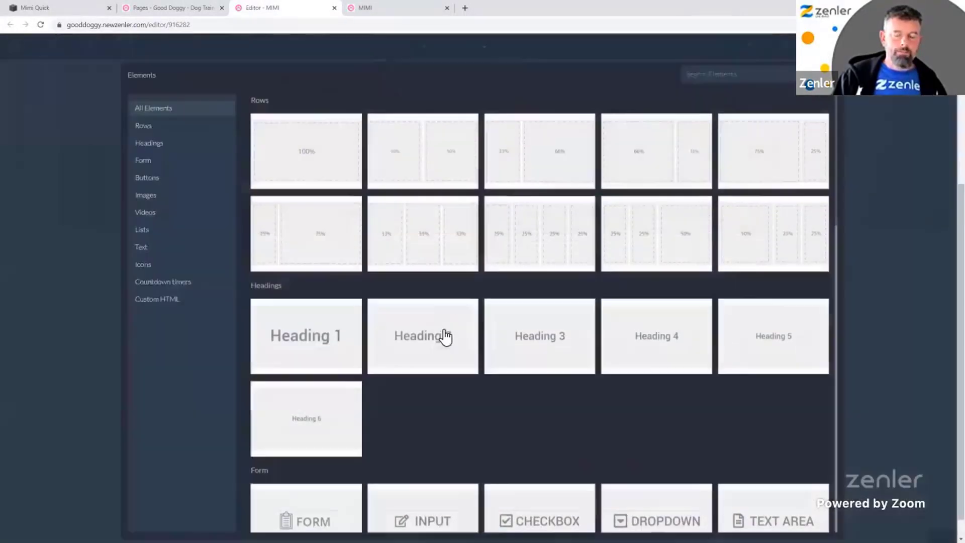
pyautogui.click(445, 336)
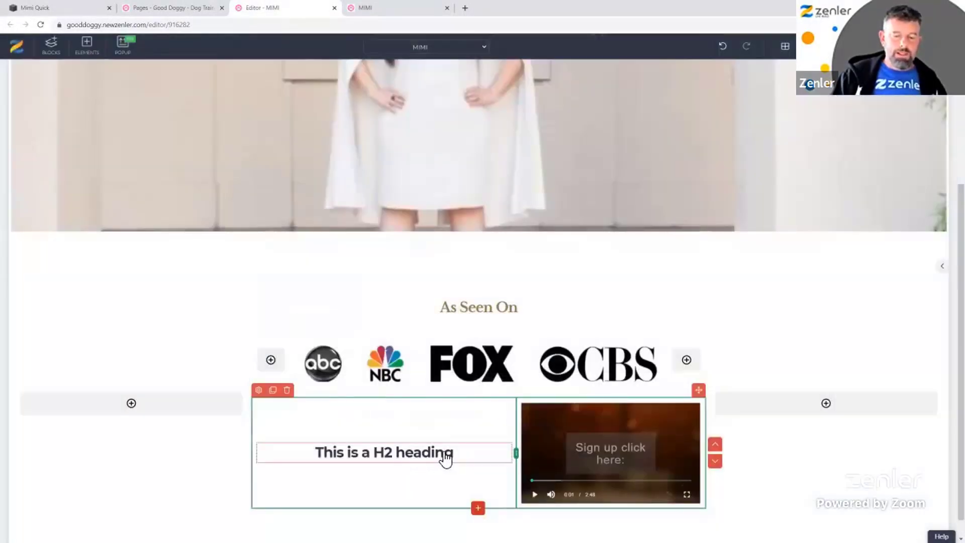
pyautogui.click(459, 453)
pyautogui.tripleClick(317, 454)
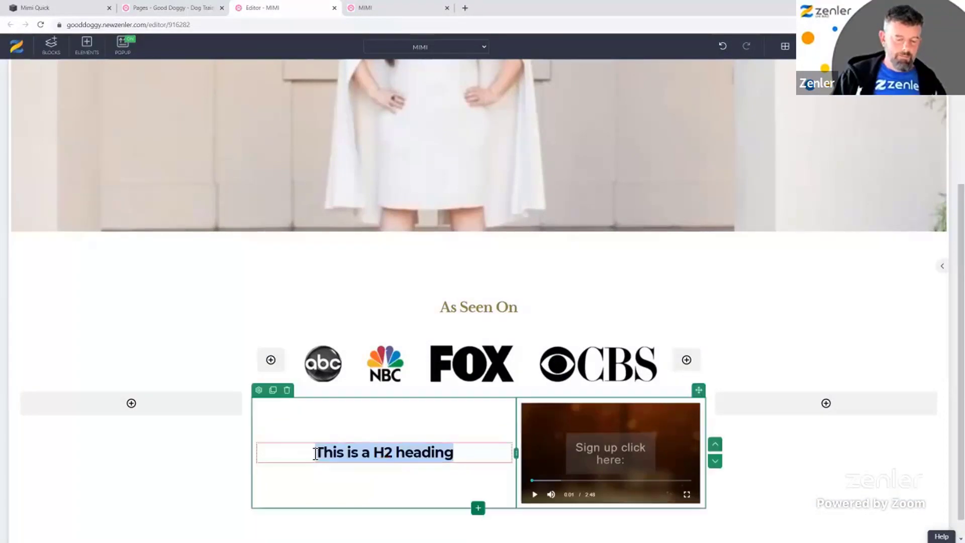
pyautogui.hotkey('ctrl', 'v')
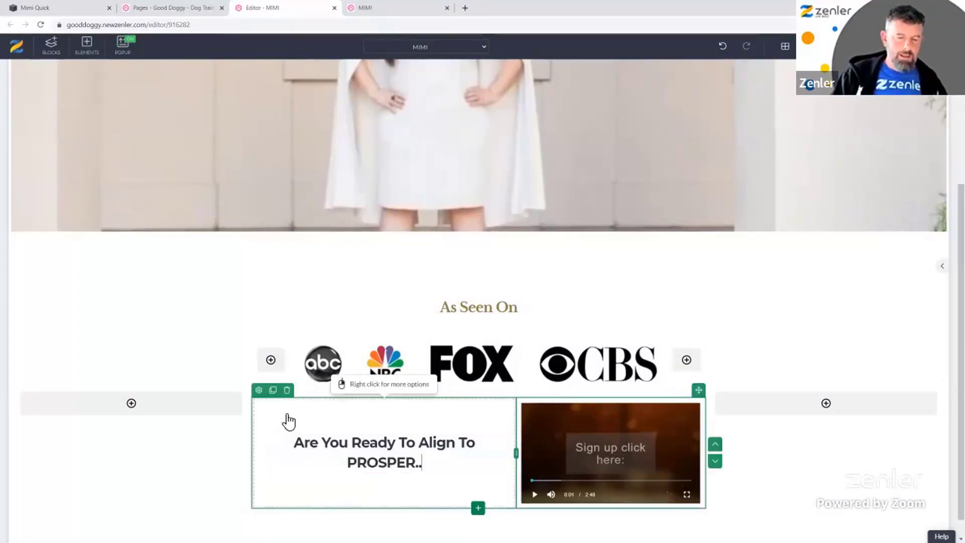
# - Match the PROSPER heading to the reference site's look with the saved gold colour and the Libre Baskerville font
pyautogui.click(57, 9)
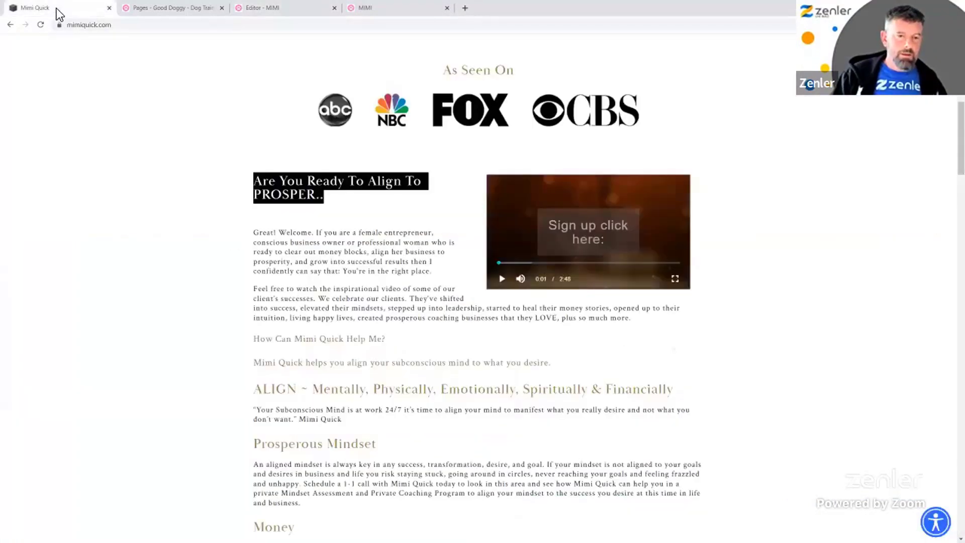
pyautogui.click(263, 9)
pyautogui.click(264, 426)
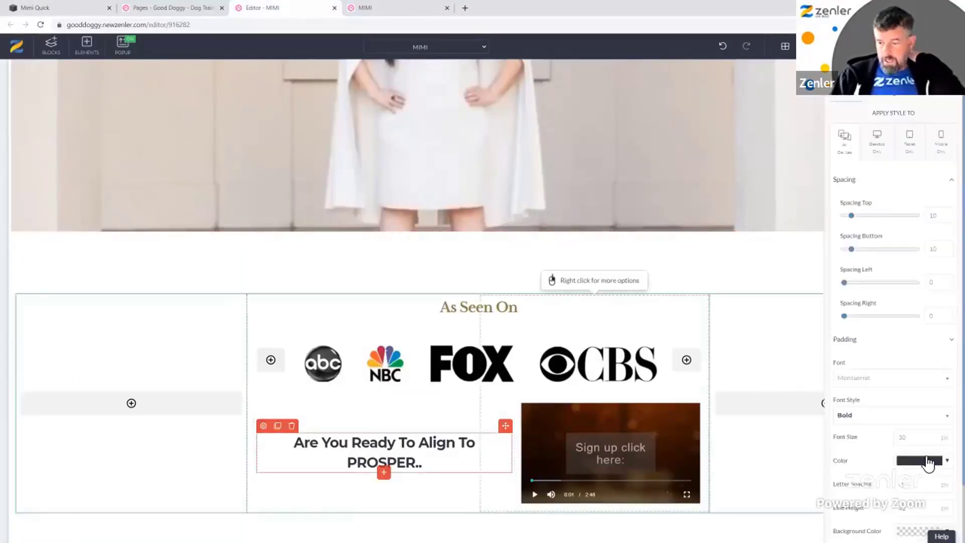
pyautogui.click(938, 461)
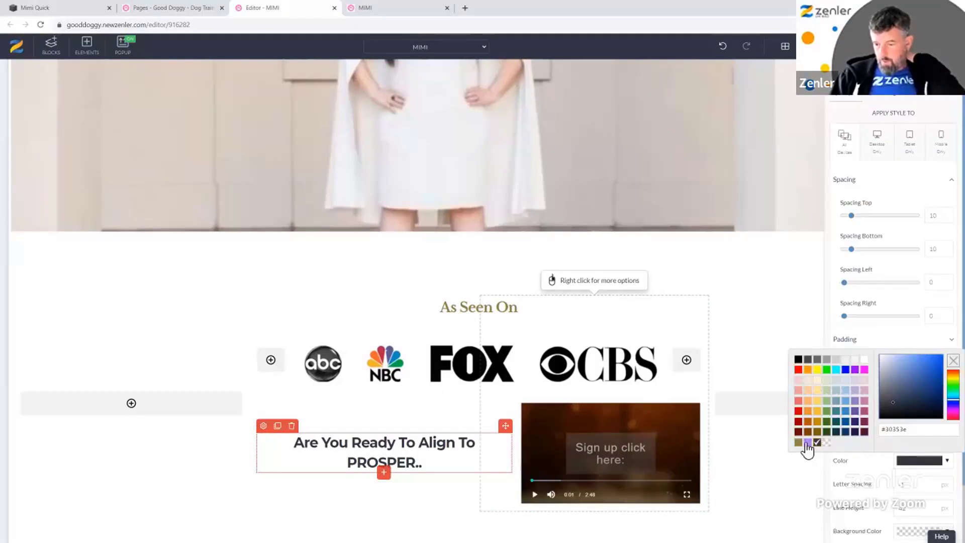
pyautogui.click(798, 442)
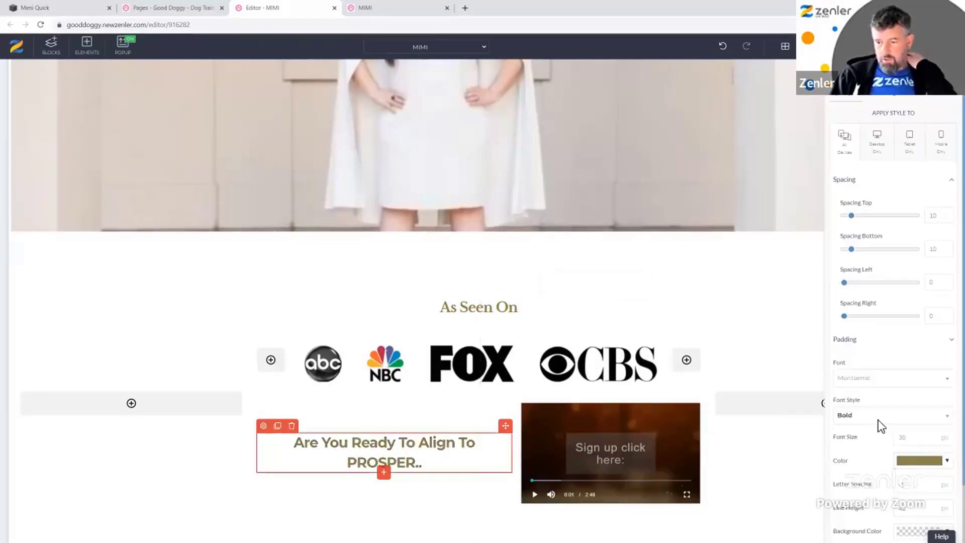
pyautogui.click(883, 385)
pyautogui.write('bask')
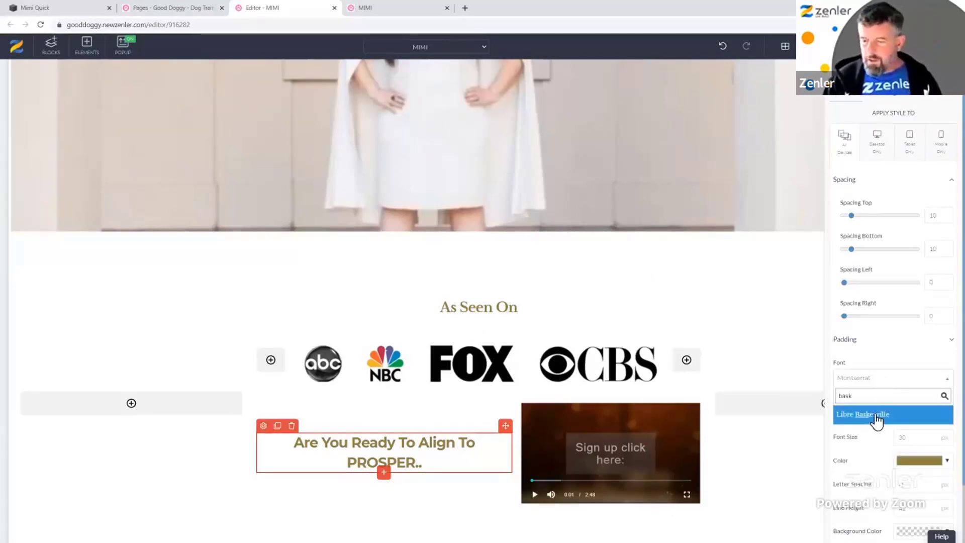
pyautogui.click(876, 419)
# - Align the PROSPER heading left and set its font size to 29 px, comparing it with the reference site
pyautogui.scroll(-2, 879, 475)
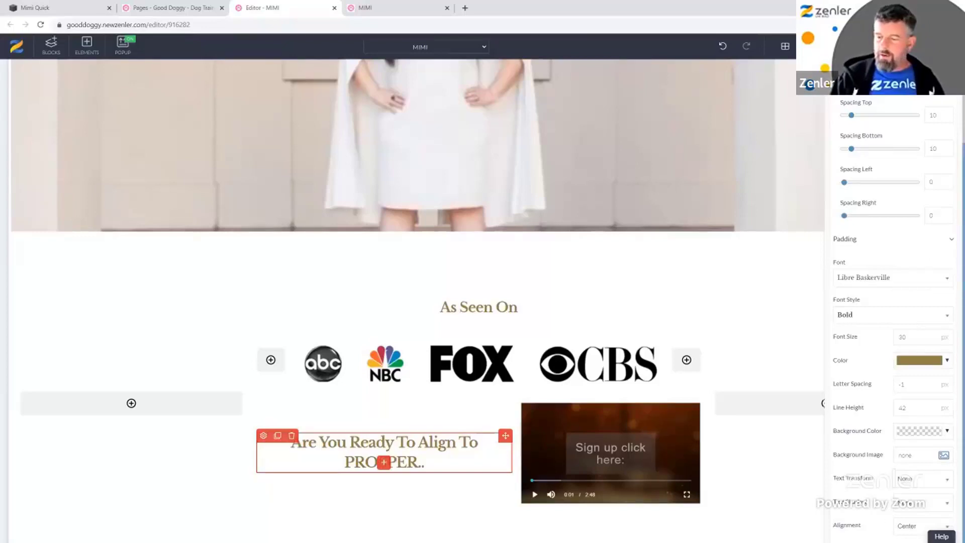
pyautogui.click(923, 526)
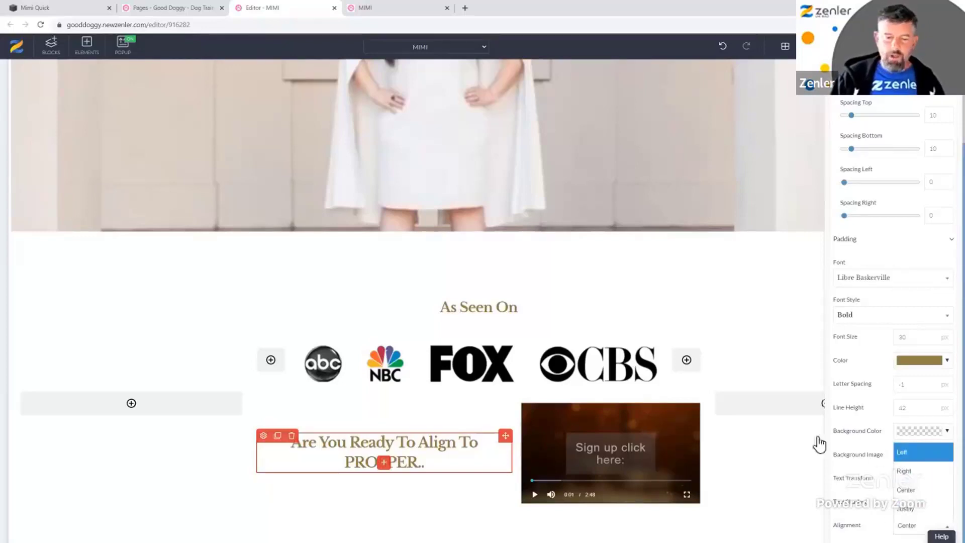
pyautogui.click(916, 452)
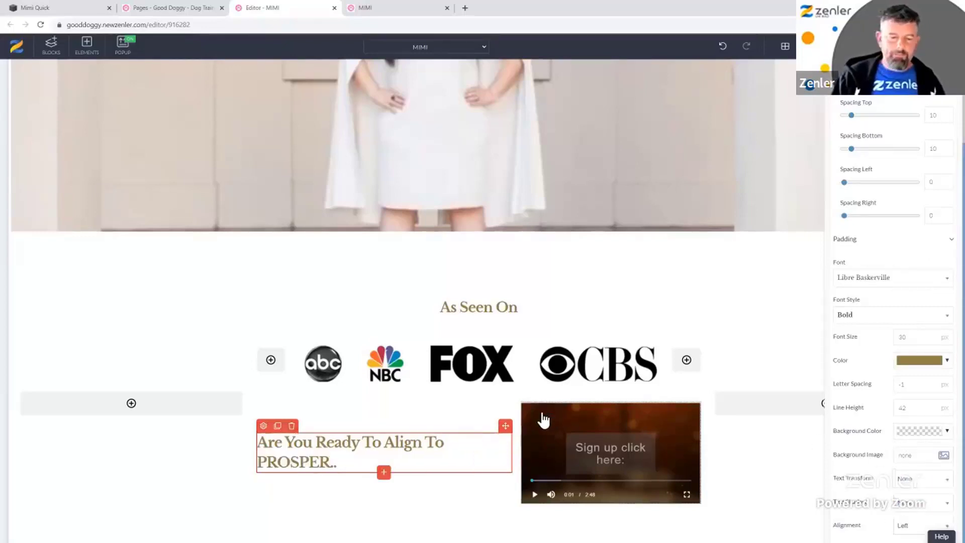
pyautogui.doubleClick(903, 338)
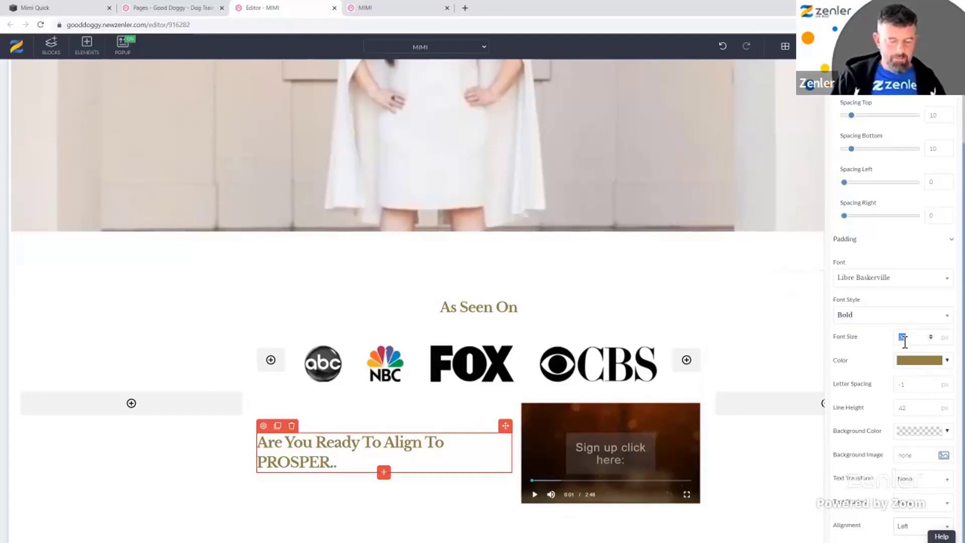
pyautogui.click(65, 7)
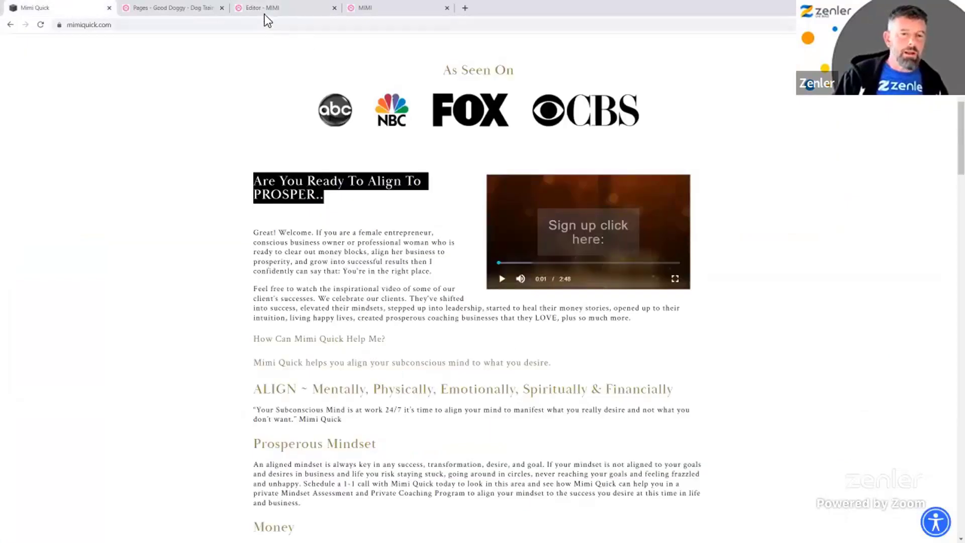
pyautogui.click(279, 8)
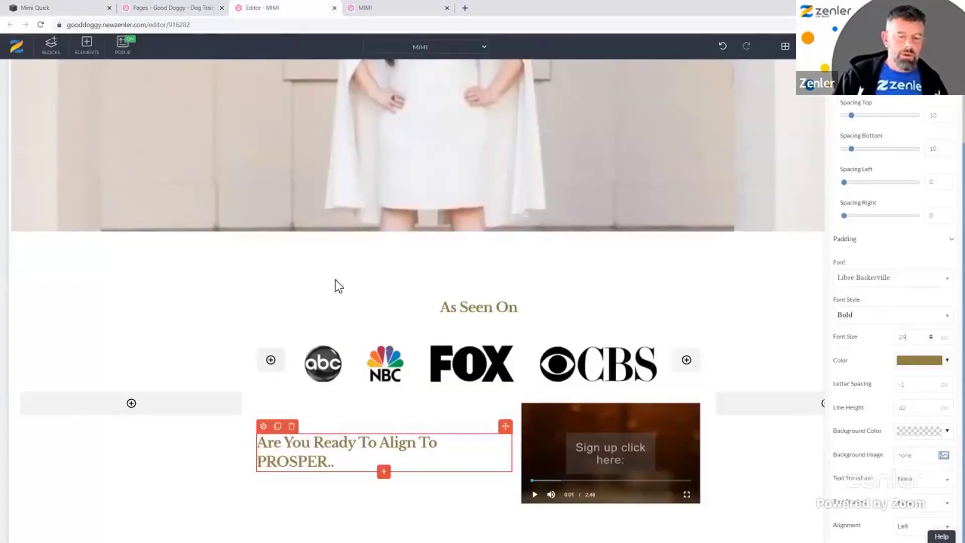
# - Copy the two paragraphs from "Great! Welcome." to "plus so much more." beneath the PROSPER heading on the reference site
pyautogui.click(79, 11)
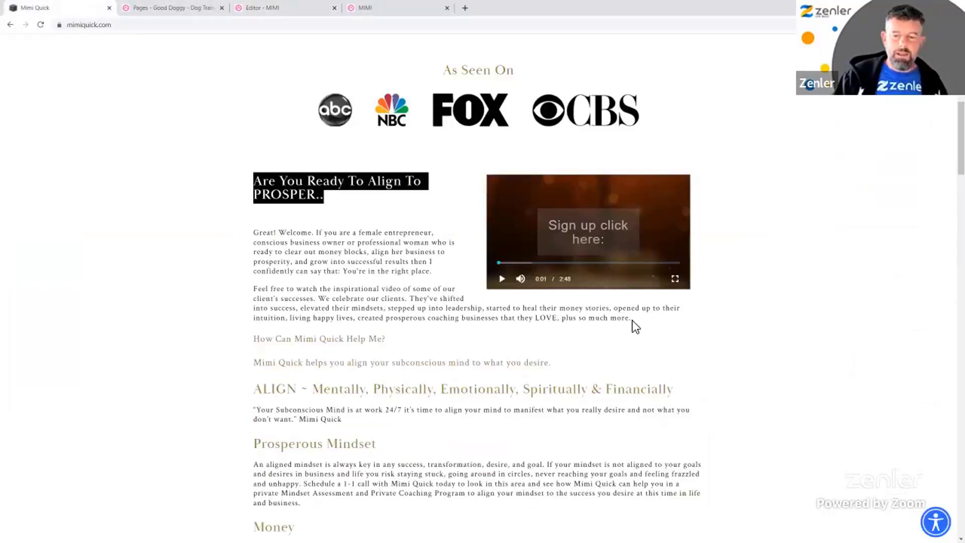
pyautogui.moveTo(435, 273); pyautogui.dragTo(255, 251)
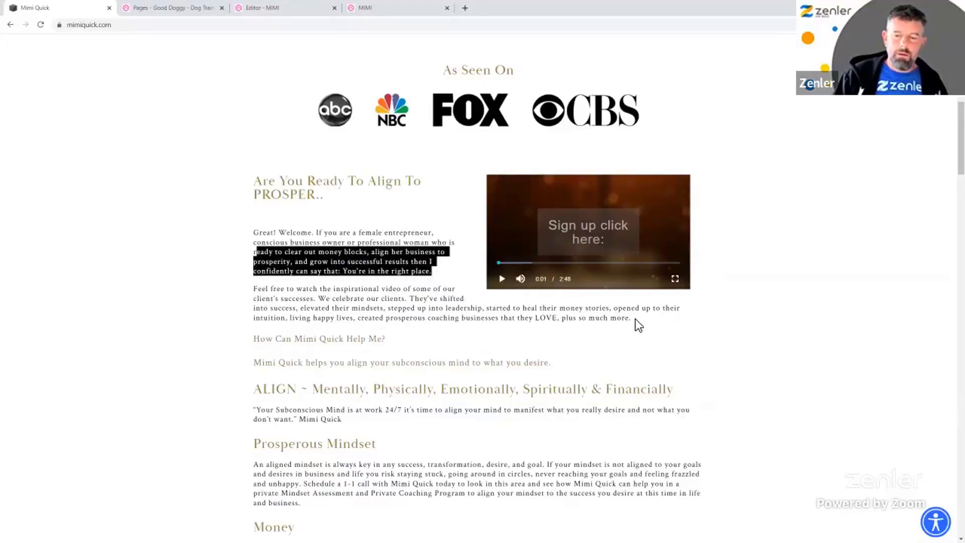
pyautogui.moveTo(632, 321); pyautogui.dragTo(253, 232)
pyautogui.hotkey('ctrl', 'c')
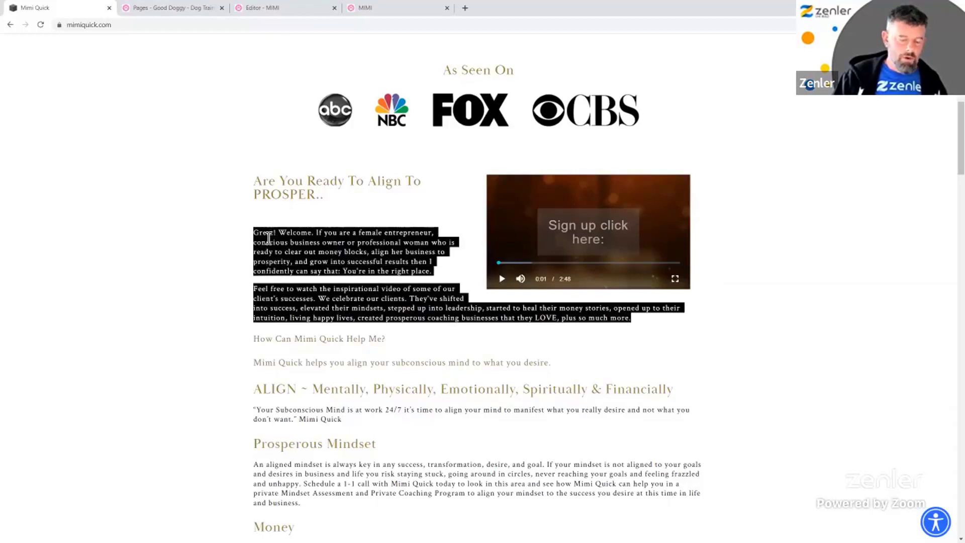
# - Add a regular paragraph text element beneath the PROSPER heading in the page editor
pyautogui.click(266, 9)
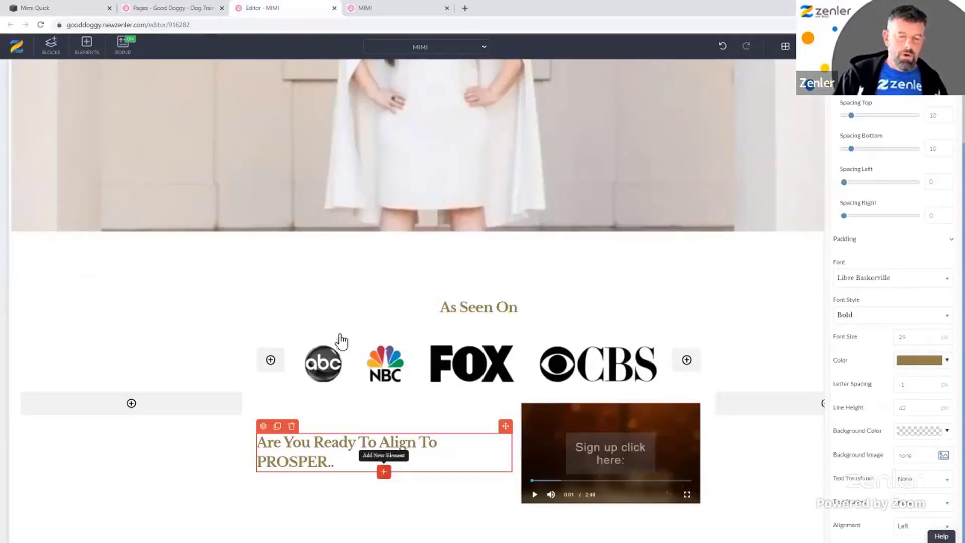
pyautogui.click(325, 318)
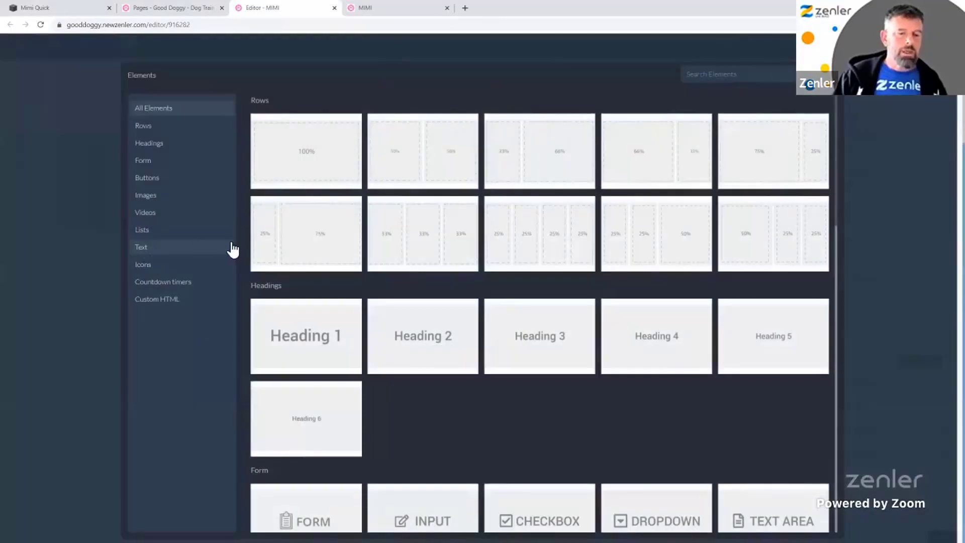
pyautogui.click(230, 250)
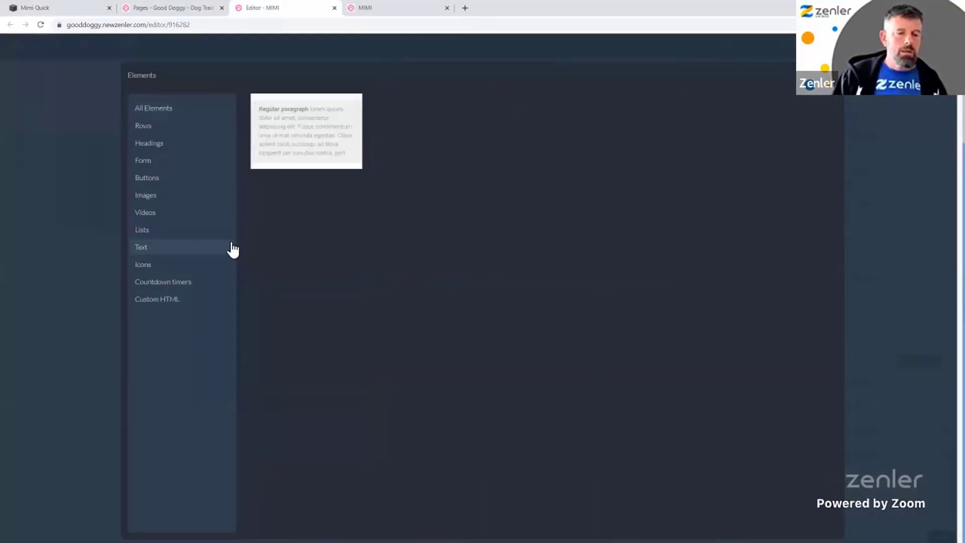
pyautogui.click(356, 160)
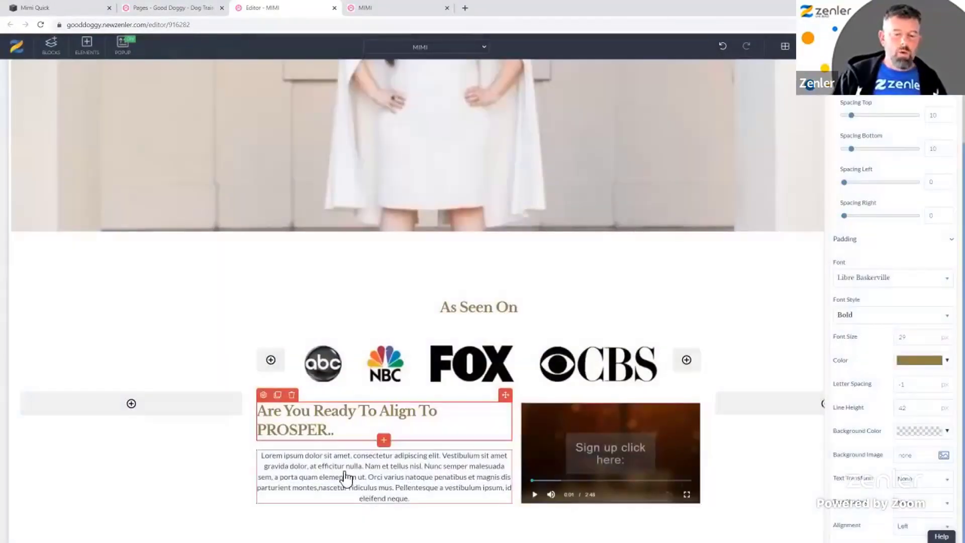
# - Set the alignment of the new paragraph below the PROSPER heading to Left
pyautogui.click(273, 455)
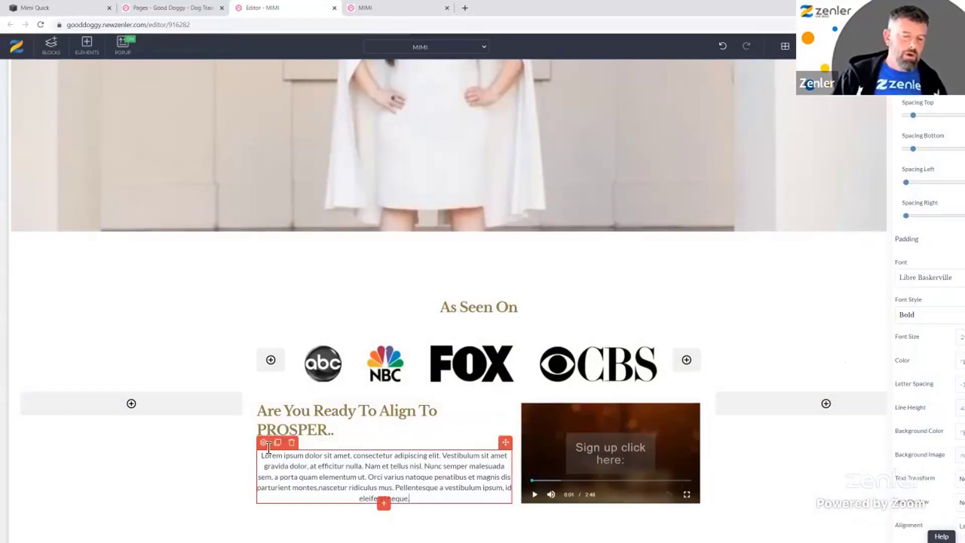
pyautogui.click(264, 443)
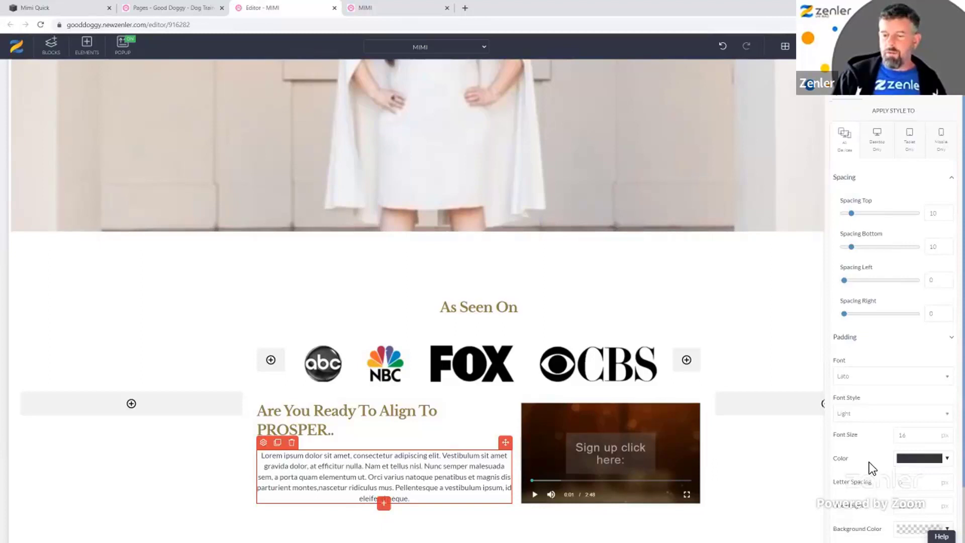
pyautogui.scroll(-2, 869, 463)
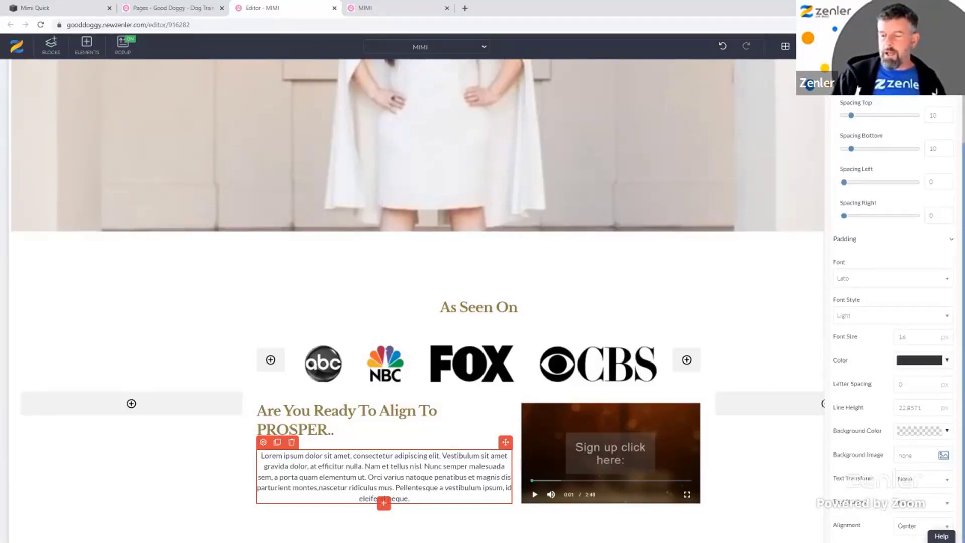
pyautogui.click(910, 503)
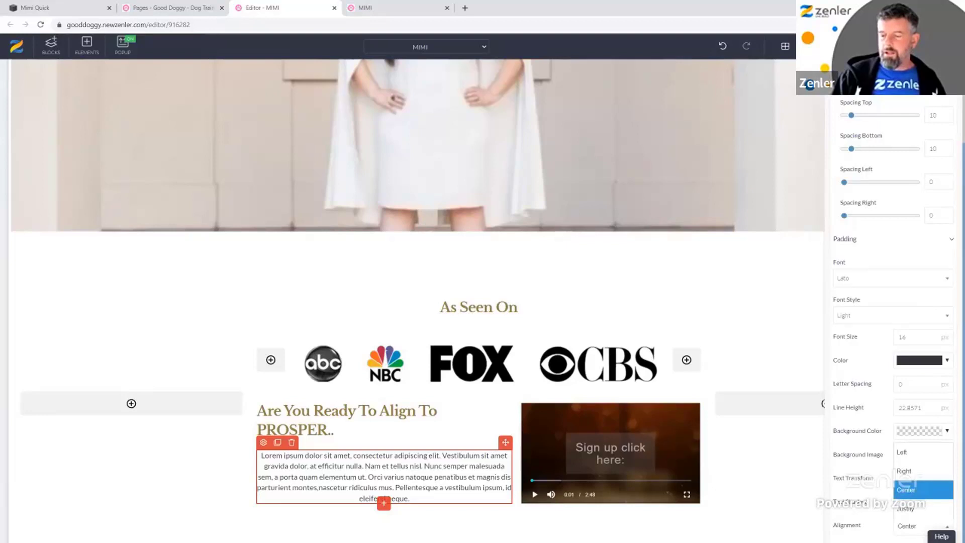
pyautogui.click(906, 473)
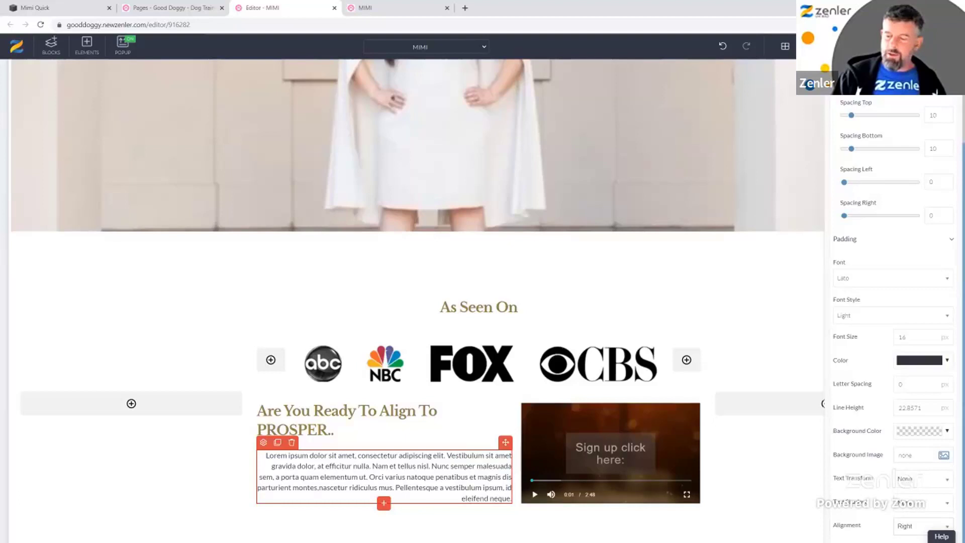
pyautogui.click(909, 526)
pyautogui.click(910, 455)
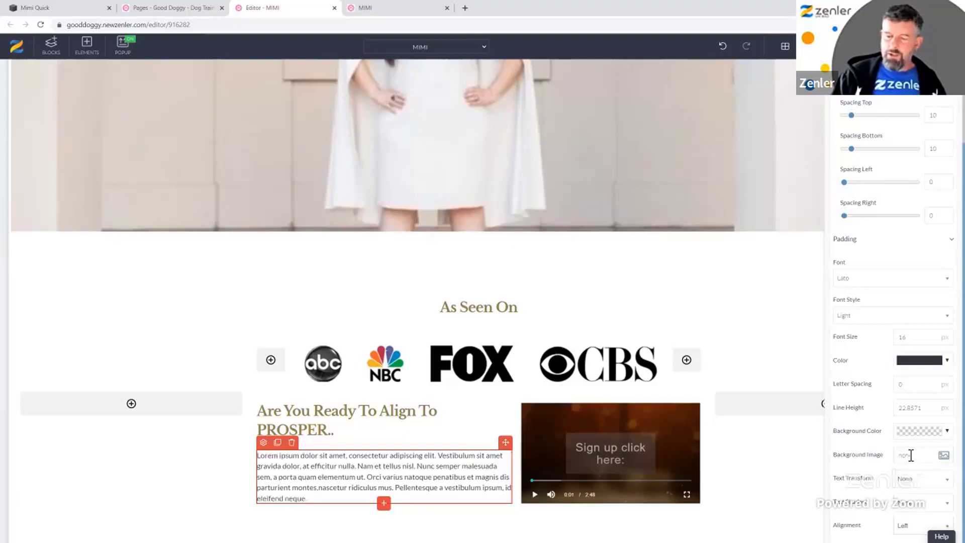
# - Replace the paragraph's lorem ipsum placeholder with the copied "Great! Welcome." text
pyautogui.click(303, 503)
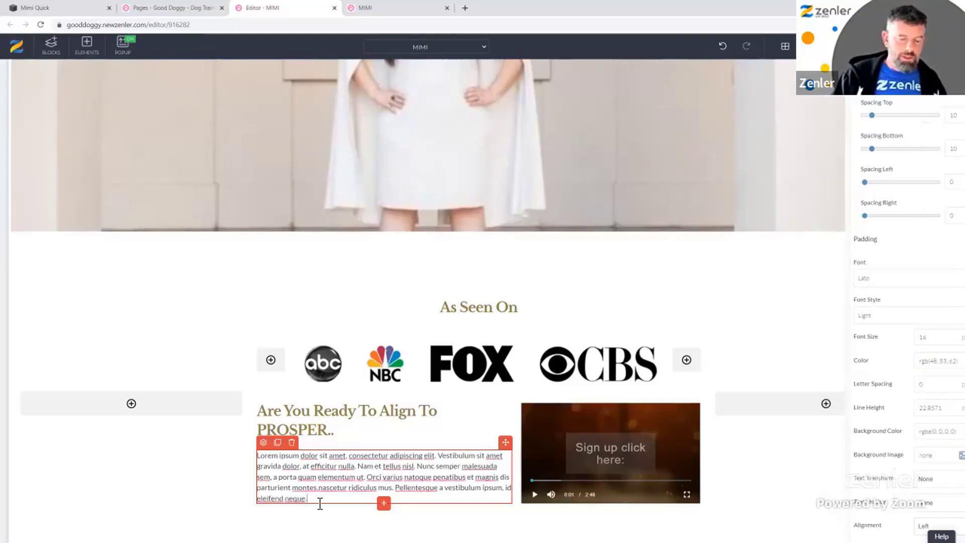
pyautogui.moveTo(314, 502); pyautogui.dragTo(263, 458)
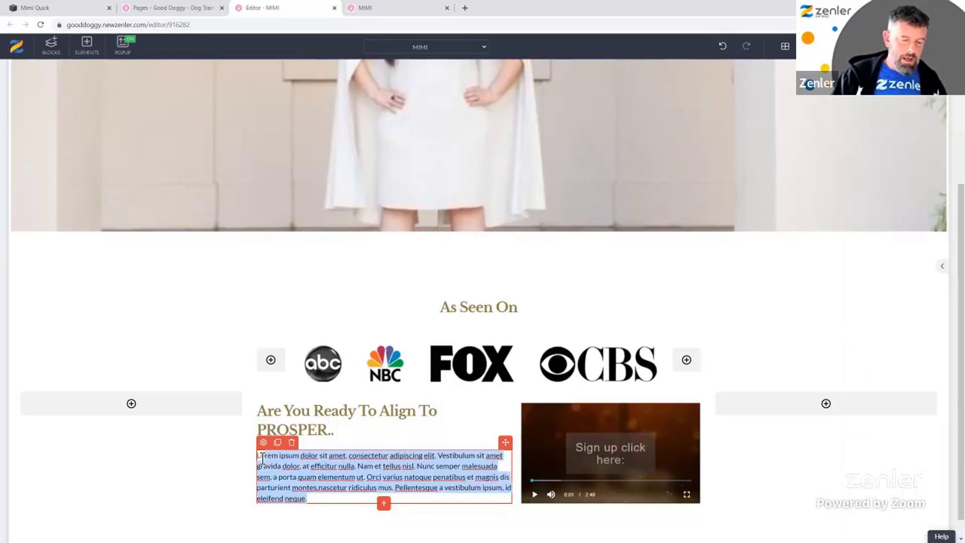
pyautogui.hotkey('ctrl', 'v')
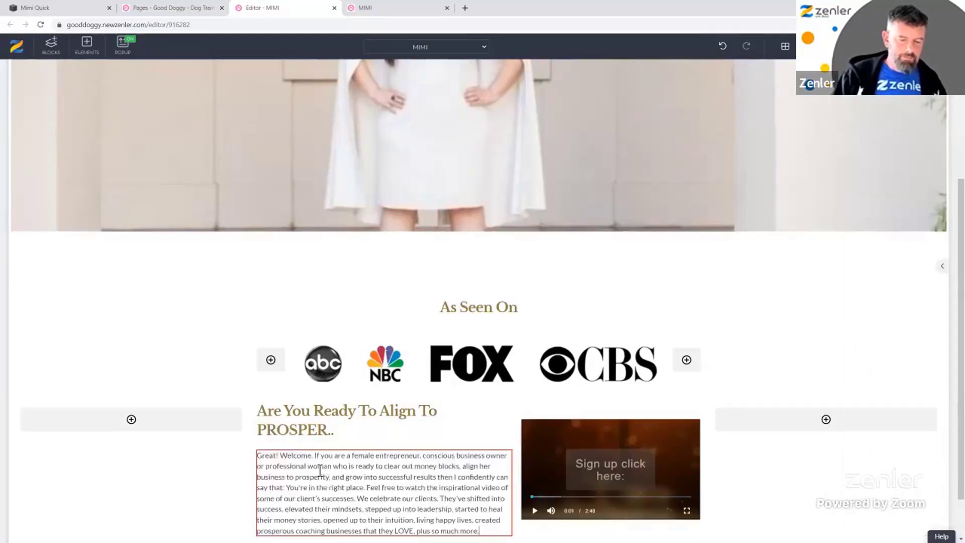
# - Check the original site's paragraph layout and split the welcome text before "Feel free to watch", leaving a blank line between the paragraphs
pyautogui.click(73, 8)
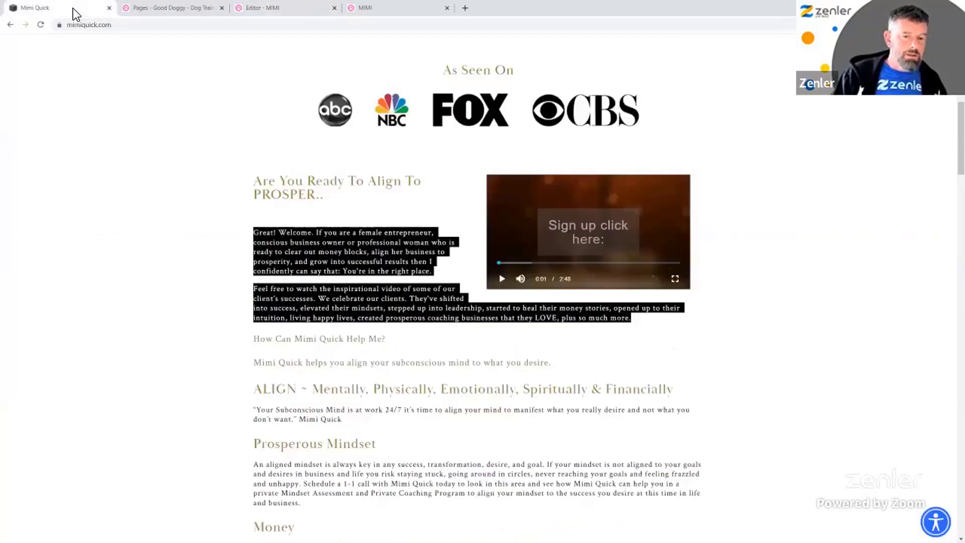
pyautogui.click(266, 8)
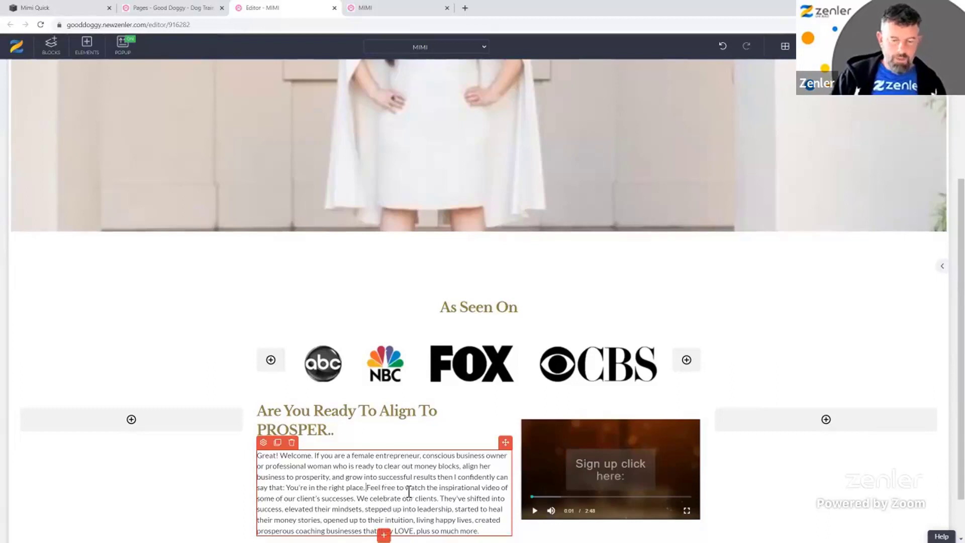
pyautogui.press('Return')
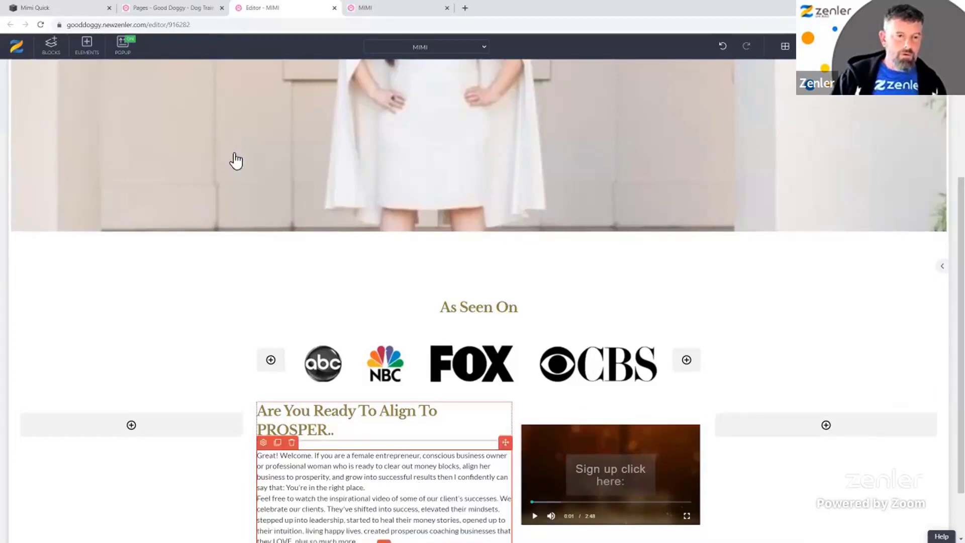
pyautogui.press('Return')
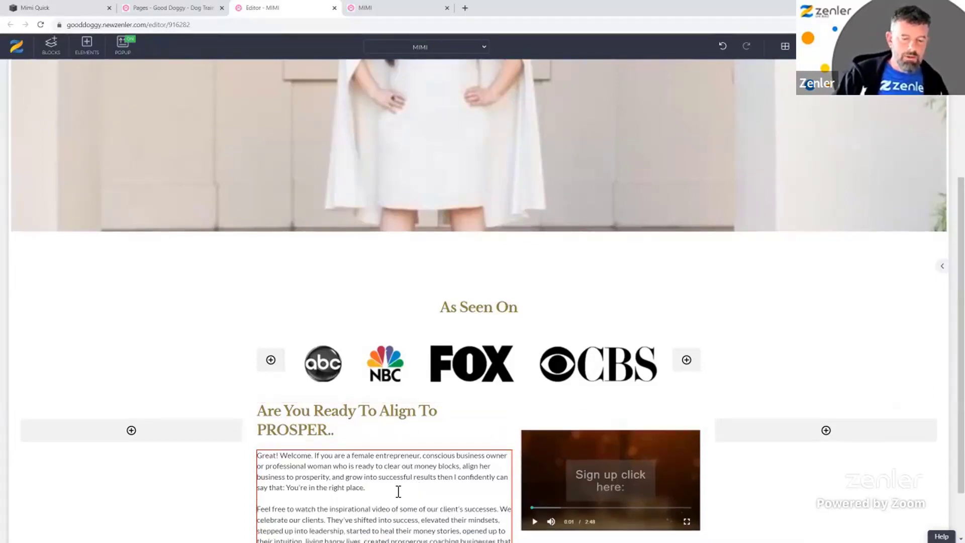
pyautogui.scroll(-1, 352, 432)
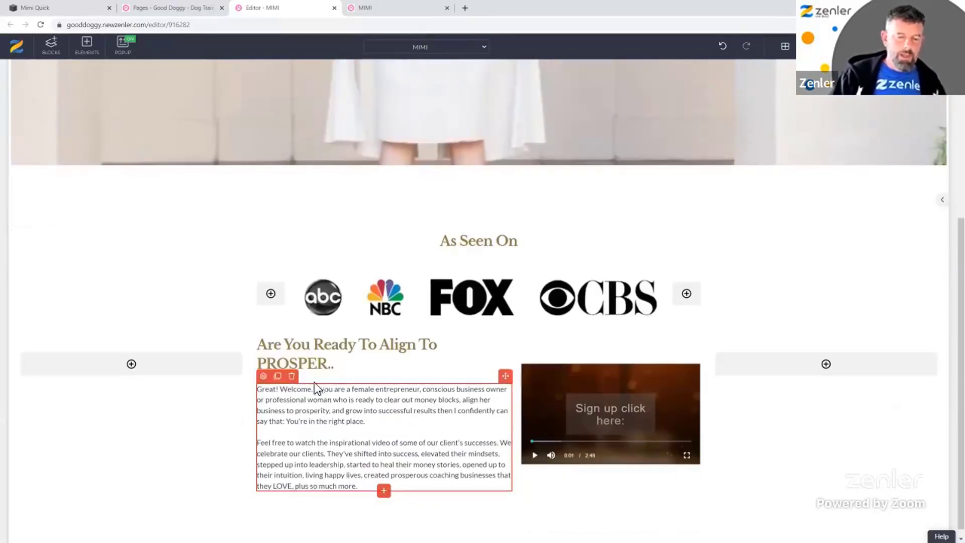
# - Set the welcome text's font to Crimson Text at 17 px and check the body style against the WordPad notes
pyautogui.scroll(-1, 273, 377)
pyautogui.click(264, 368)
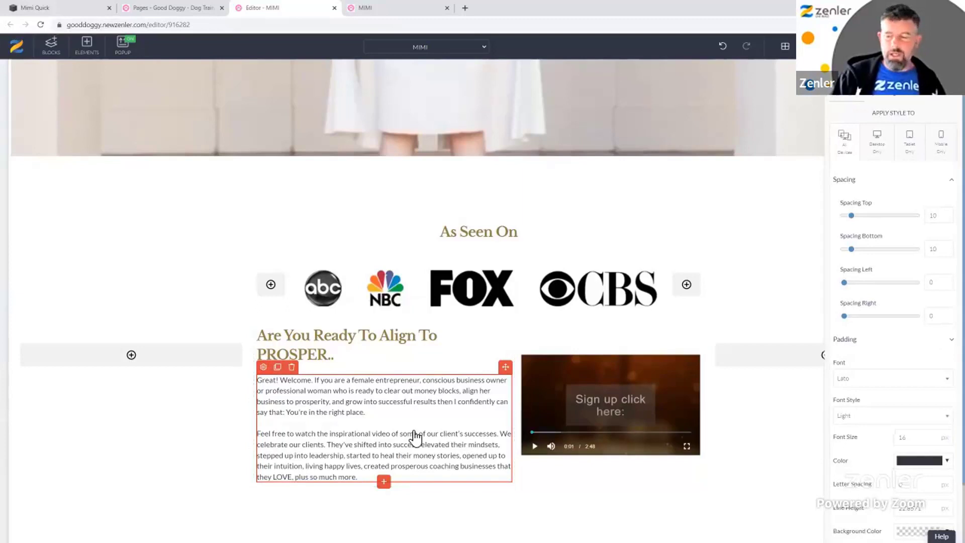
pyautogui.click(897, 393)
pyautogui.write('cri')
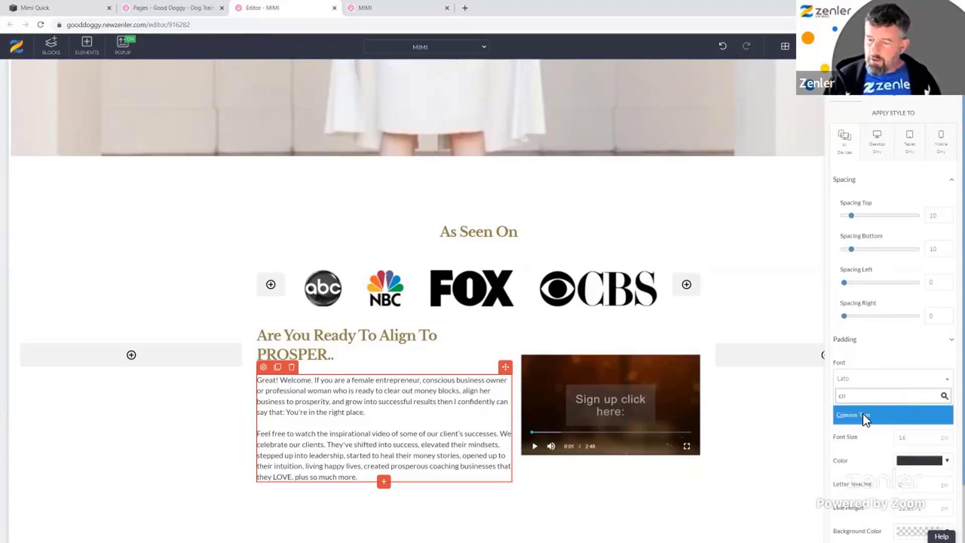
pyautogui.click(863, 414)
pyautogui.scroll(-2, 867, 421)
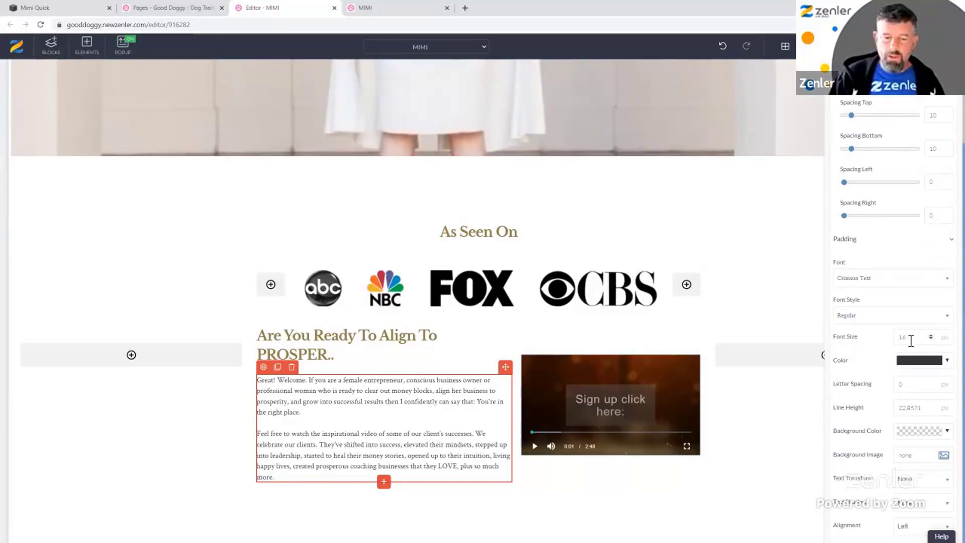
pyautogui.write('1')
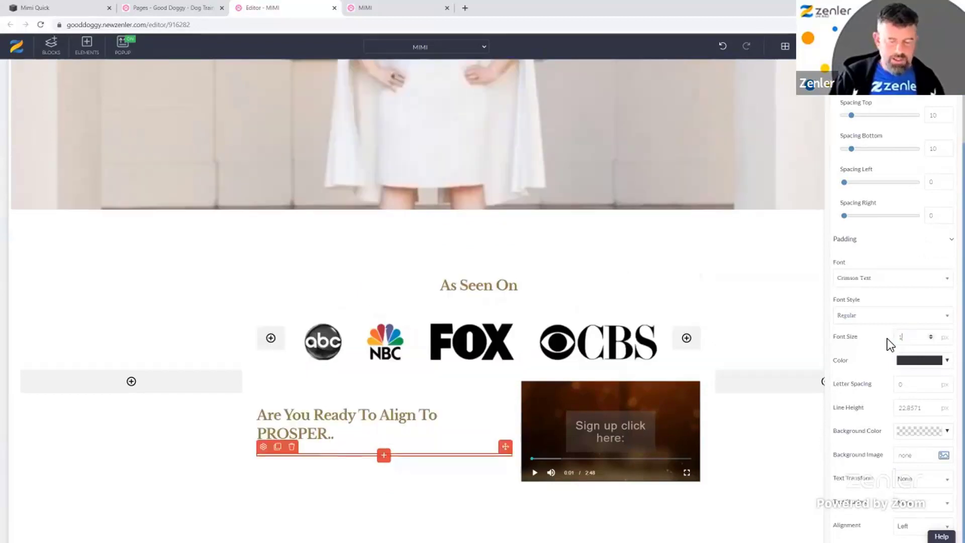
pyautogui.write('7')
pyautogui.hotkey('alt', 'Tab')
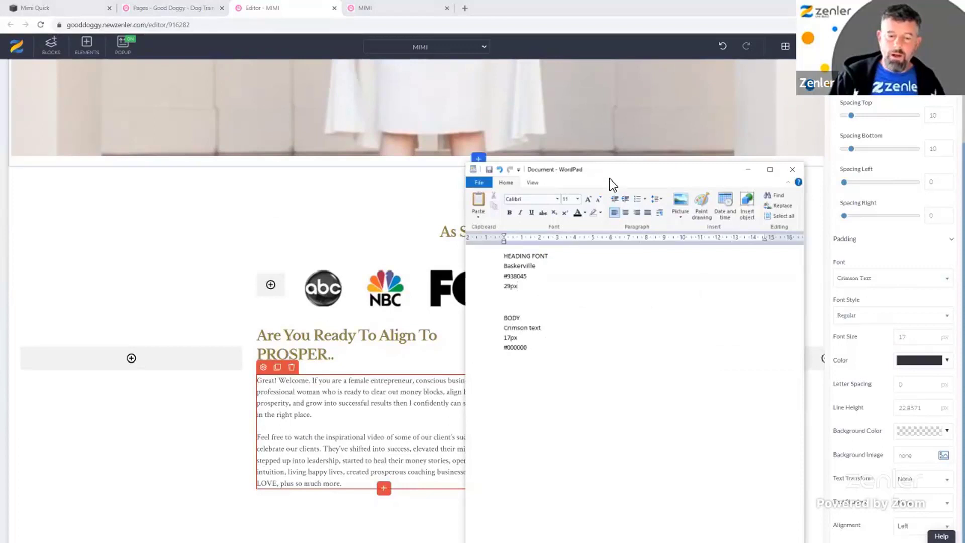
pyautogui.hotkey('alt', 'Tab')
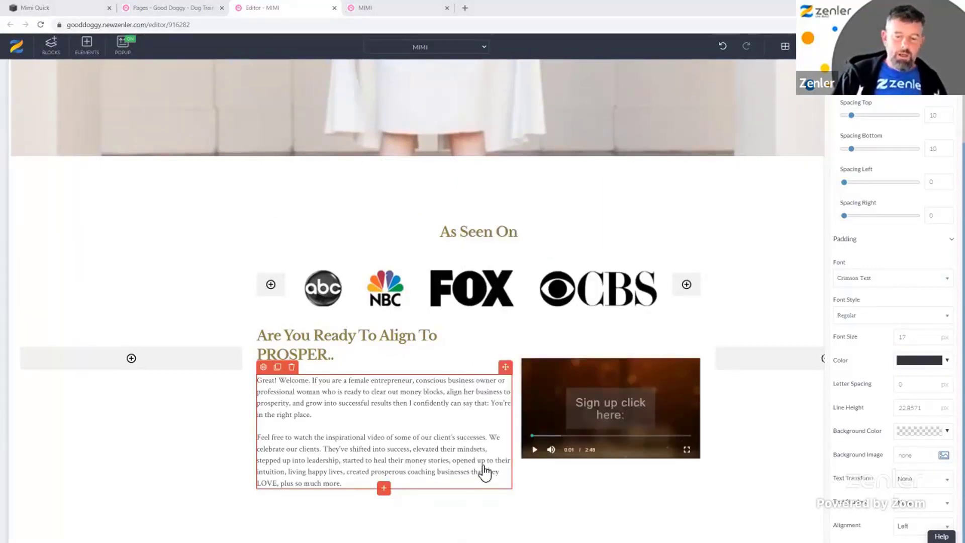
# - Duplicate the welcome text block and delete the "Feel free to watch" paragraph from the original block
pyautogui.click(368, 481)
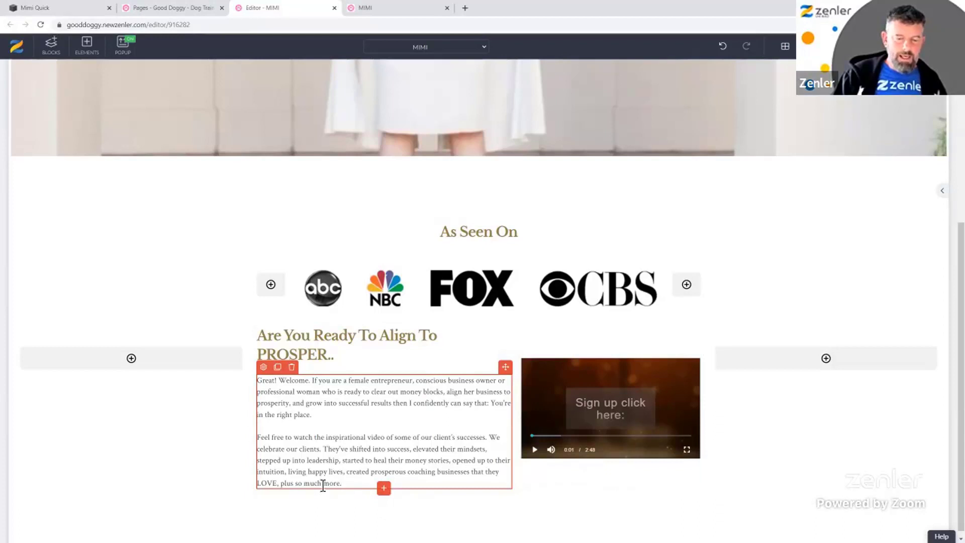
pyautogui.moveTo(273, 472); pyautogui.dragTo(264, 468)
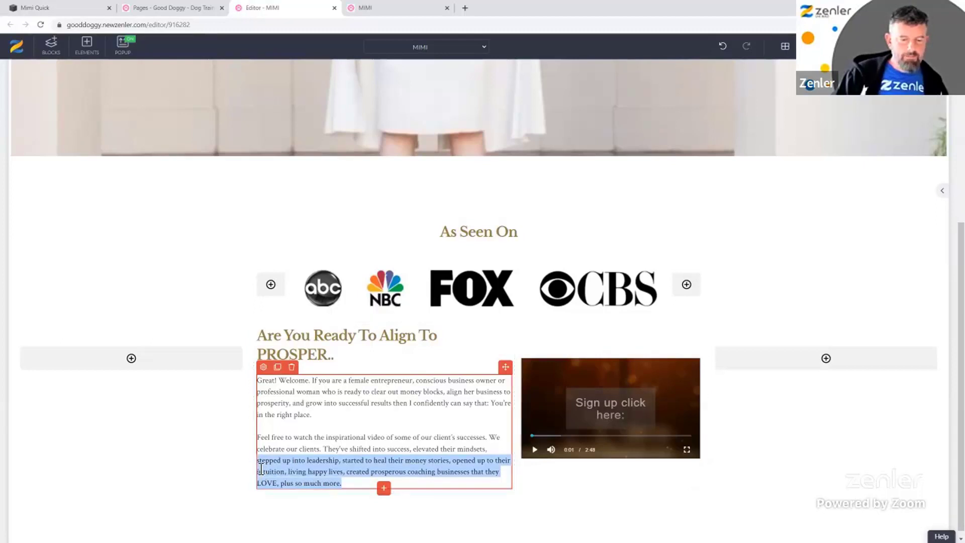
pyautogui.moveTo(261, 468); pyautogui.dragTo(264, 441)
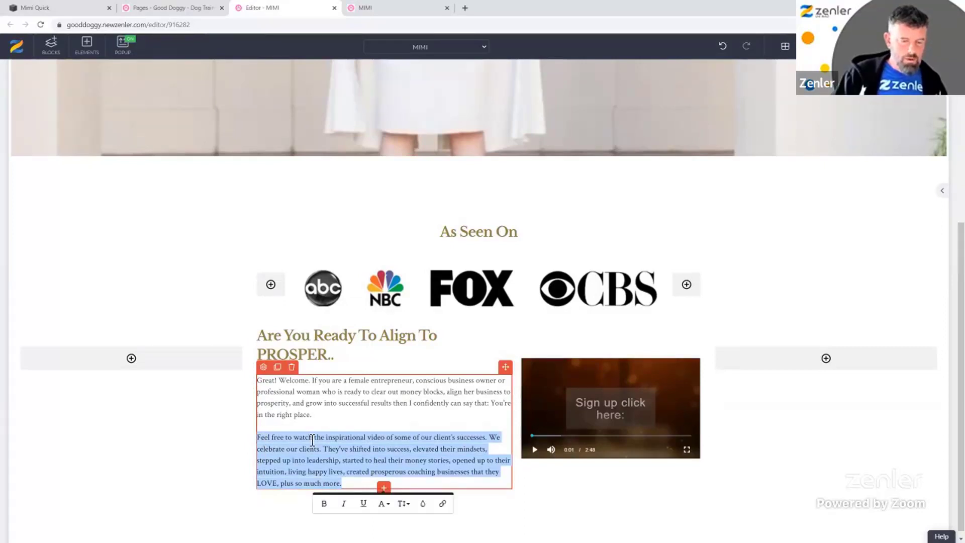
pyautogui.click(278, 368)
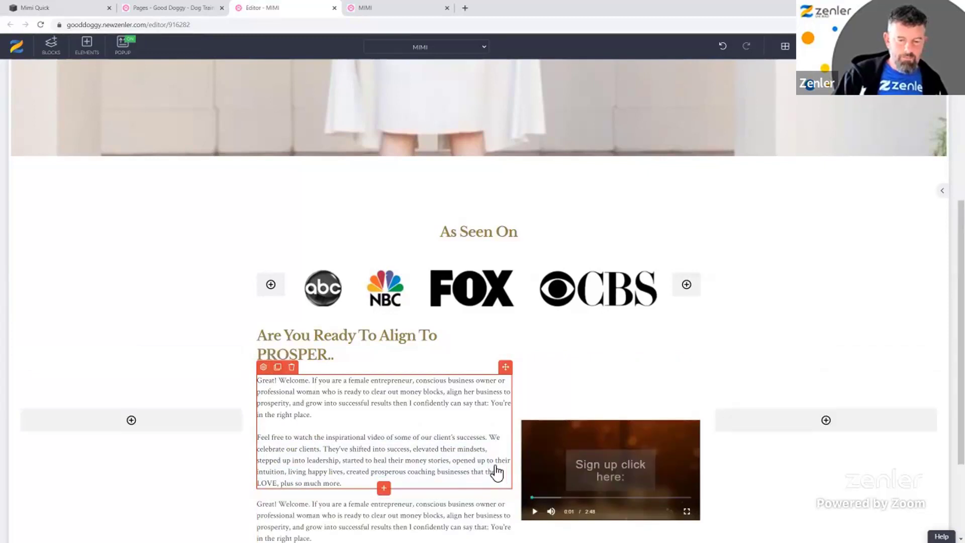
pyautogui.scroll(-3, 470, 472)
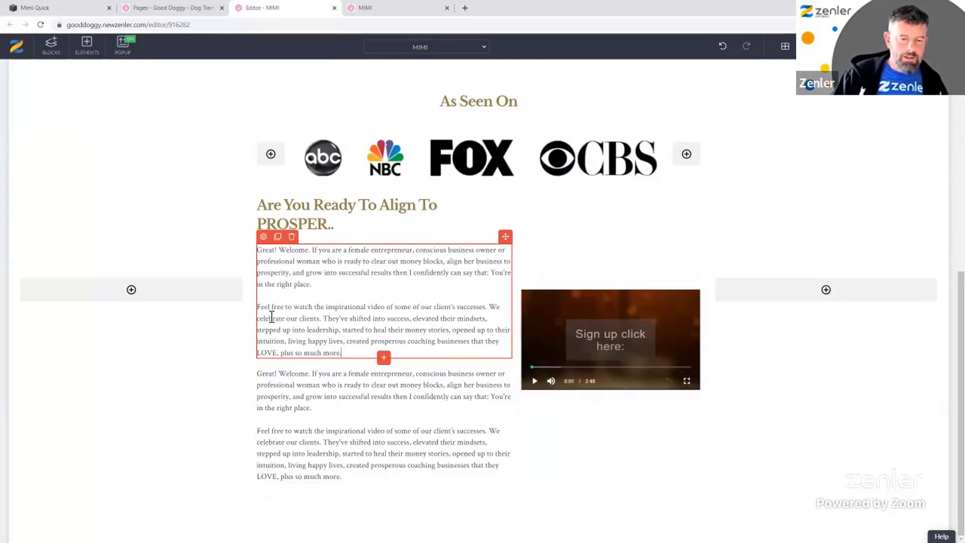
pyautogui.keyDown('shift'); pyautogui.click(259, 308); pyautogui.keyUp('shift')
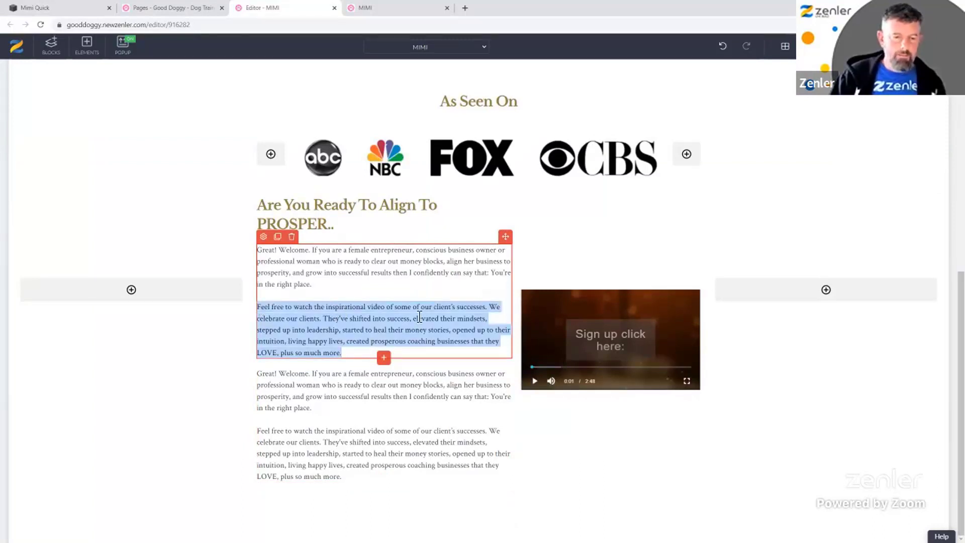
pyautogui.press('BackSpace')
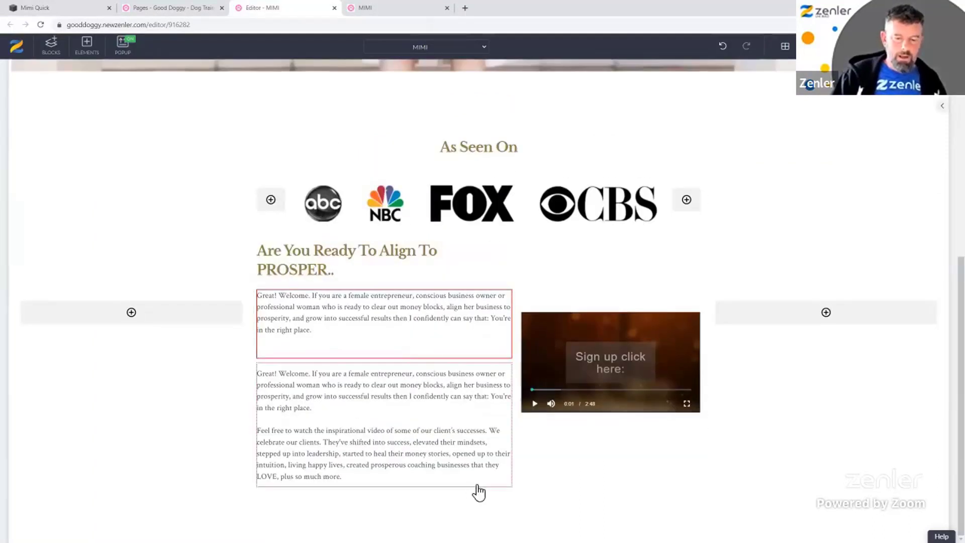
# - Add a single-column 100% row below the heading and video row and move the duplicated text block into it
pyautogui.click(478, 491)
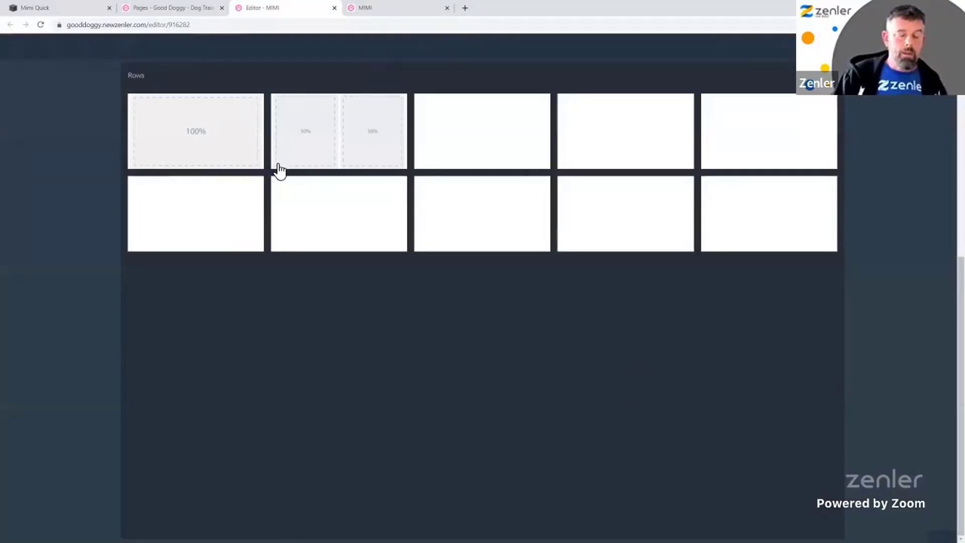
pyautogui.click(278, 166)
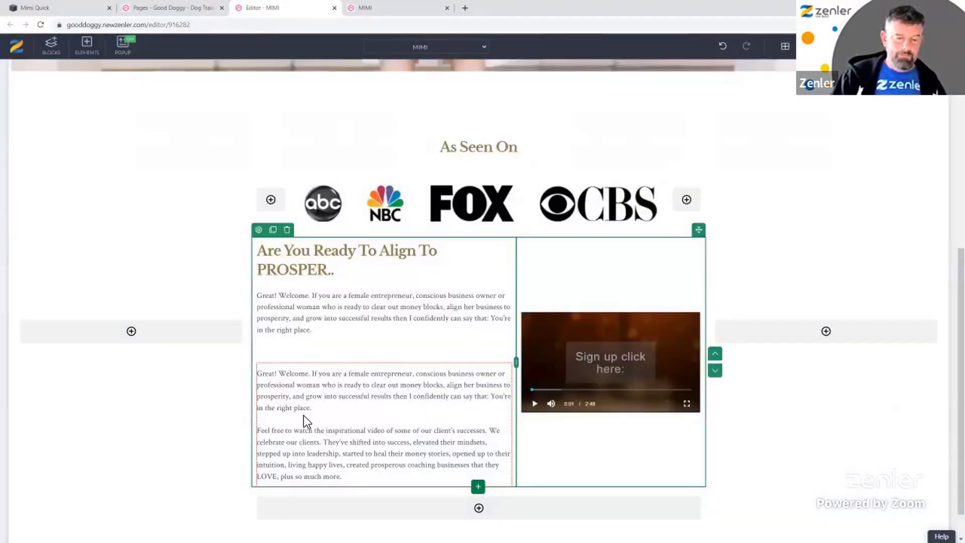
pyautogui.click(500, 373)
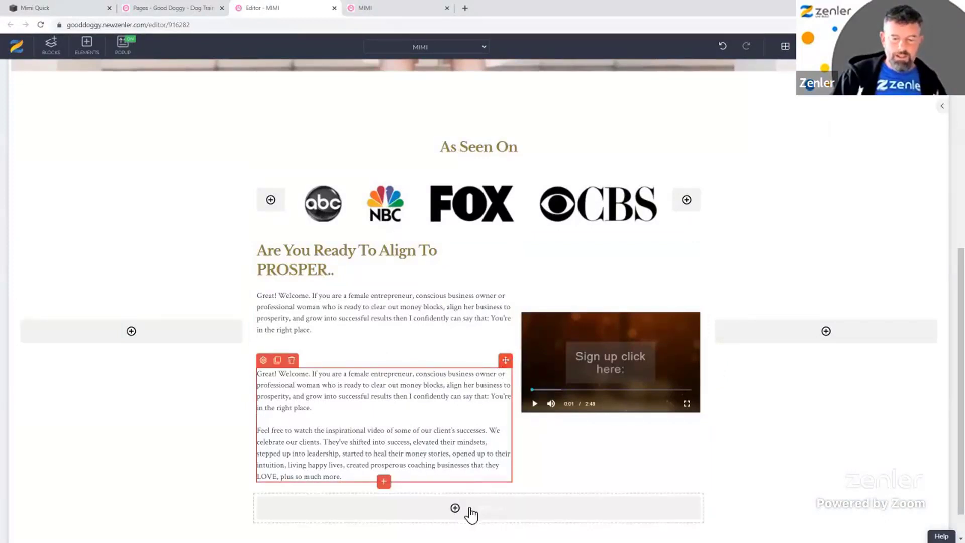
pyautogui.moveTo(475, 507); pyautogui.dragTo(475, 506)
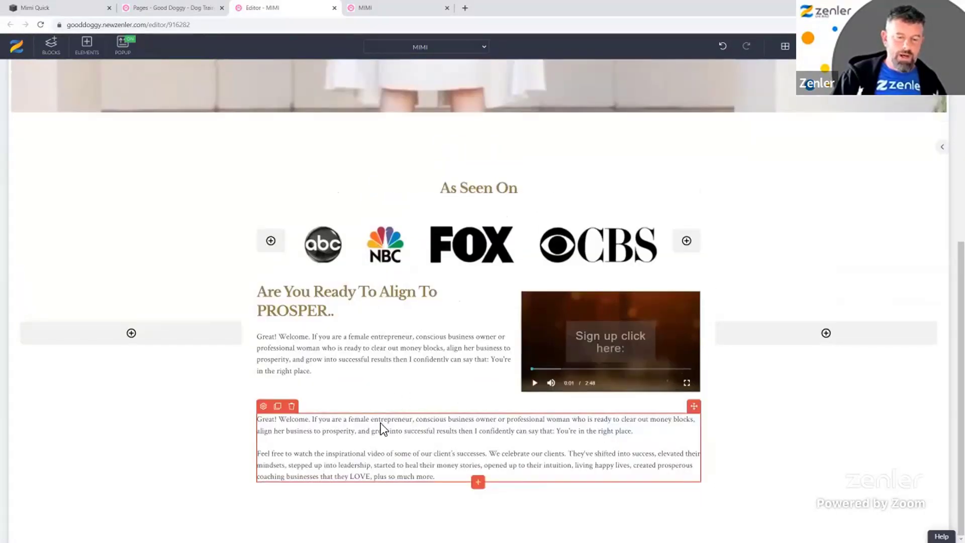
# - Delete the "Great! Welcome" paragraph and the blank line from the full-width text block, keeping only the "Feel free to watch" paragraph
pyautogui.tripleClick(267, 424)
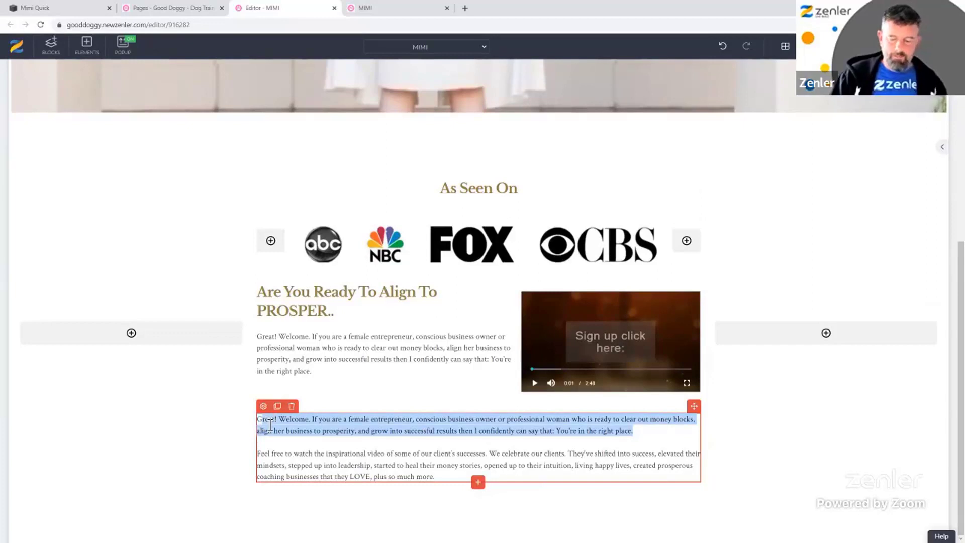
pyautogui.write('G')
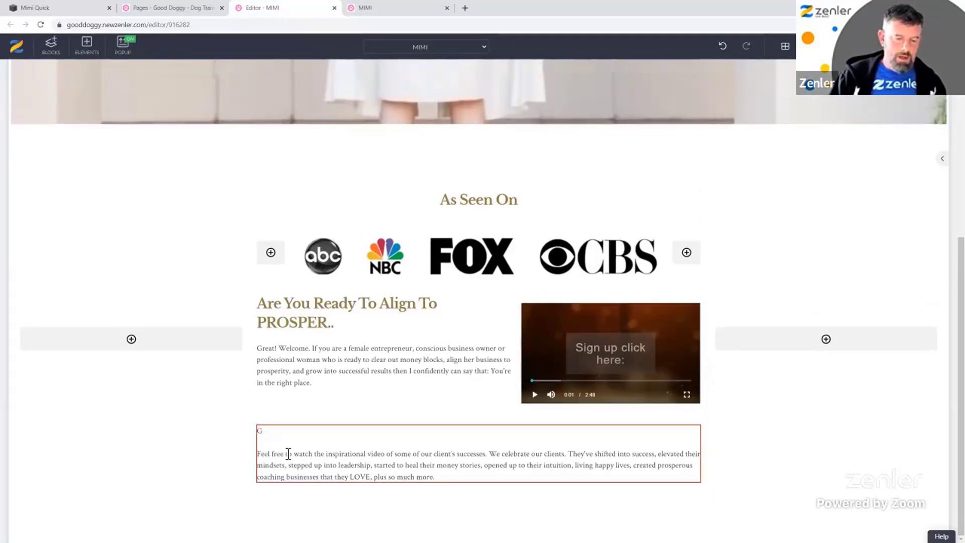
pyautogui.press('BackSpace')
pyautogui.press('BackSpace')
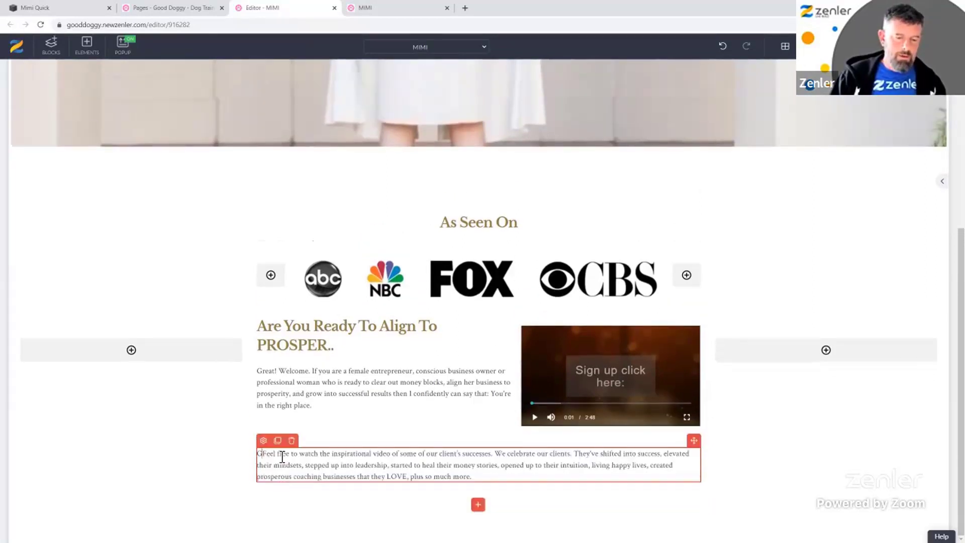
pyautogui.press('BackSpace')
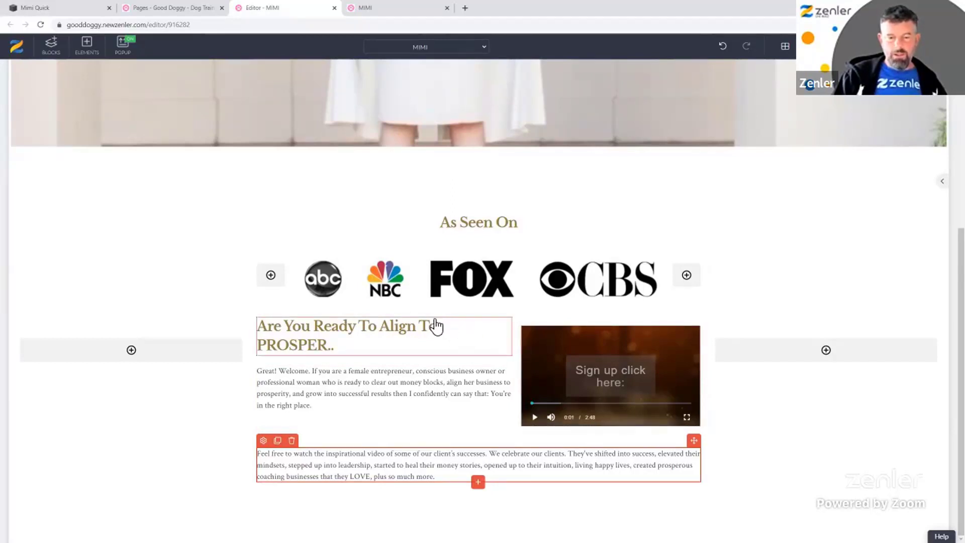
# - Set the vertical alignment of the heading and video row to Top and save the page
pyautogui.click(517, 353)
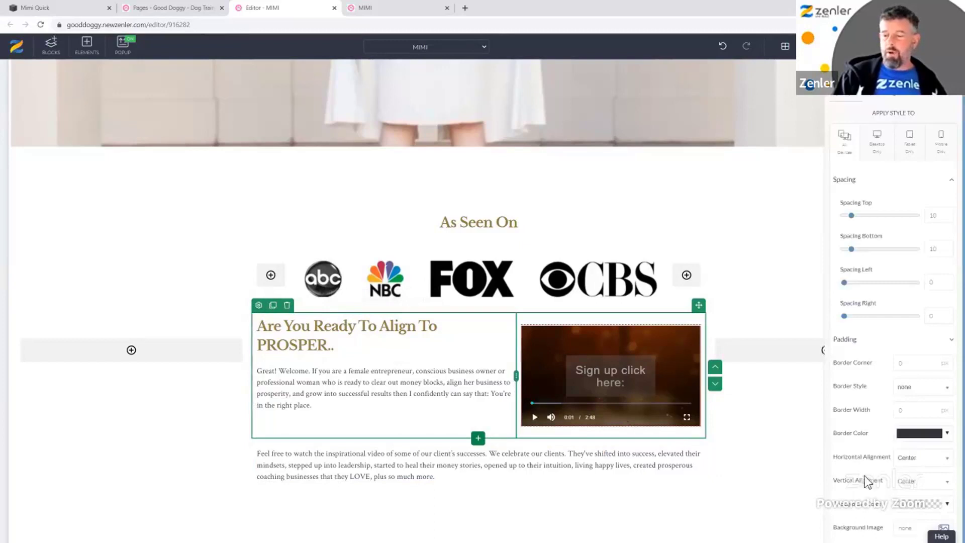
pyautogui.click(910, 485)
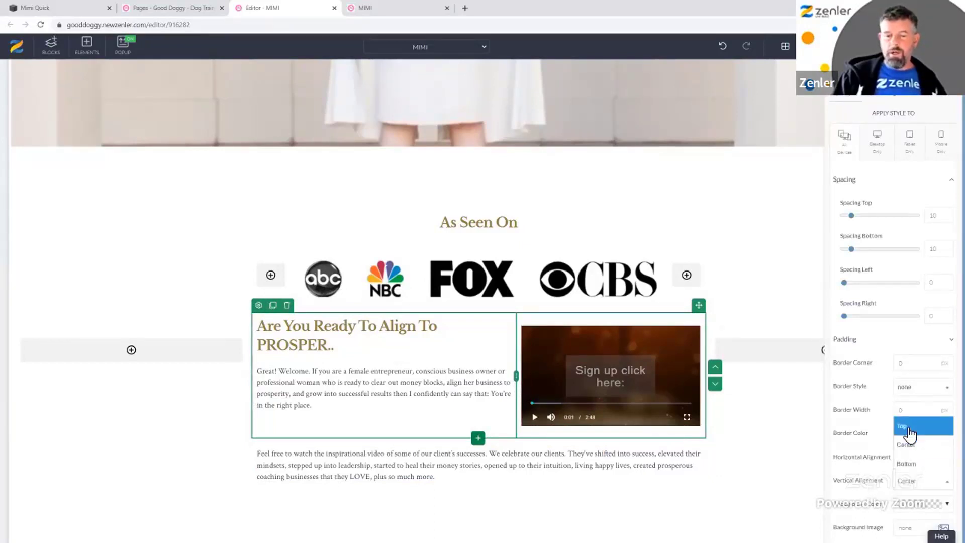
pyautogui.click(909, 430)
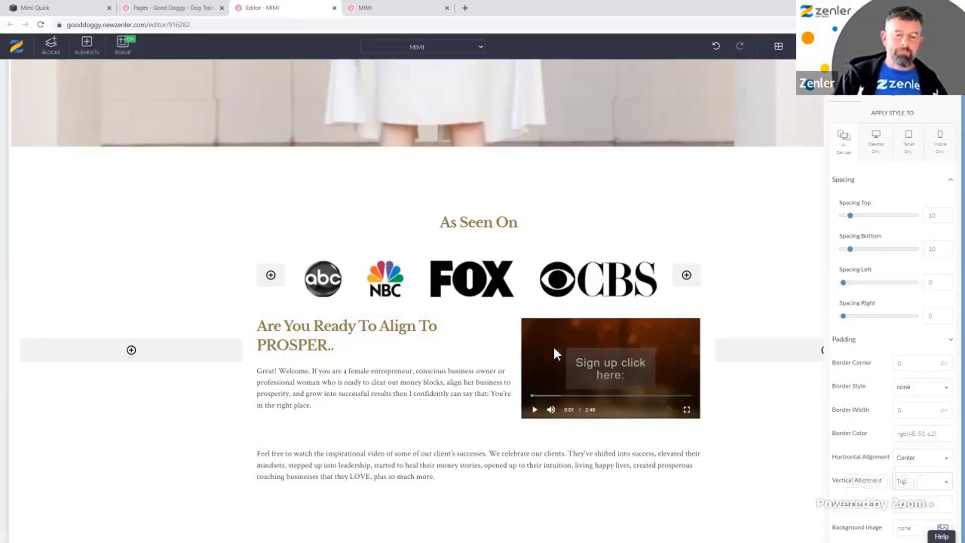
pyautogui.hotkey('ctrl', 's')
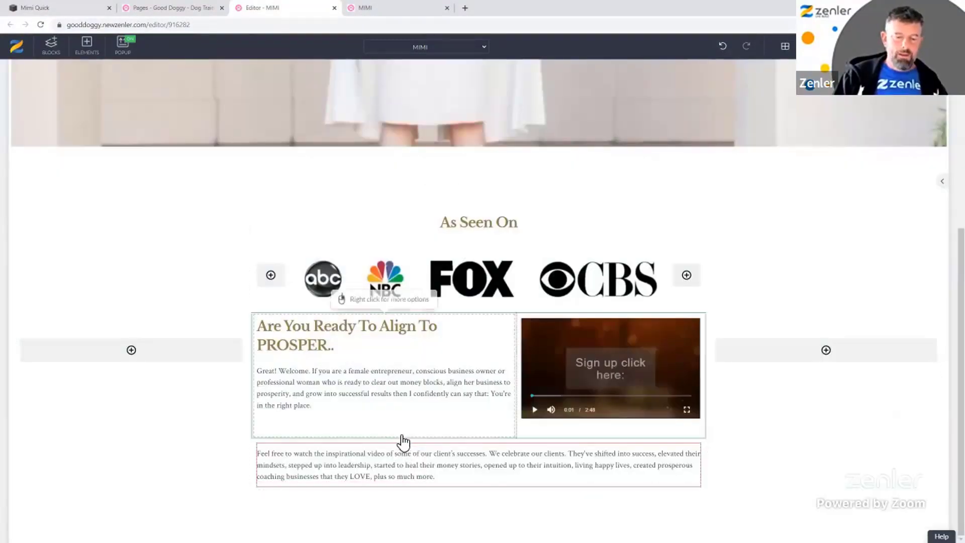
# - Set the "Feel free to watch" row's bottom spacing to 0 and its top spacing to -20
pyautogui.click(256, 464)
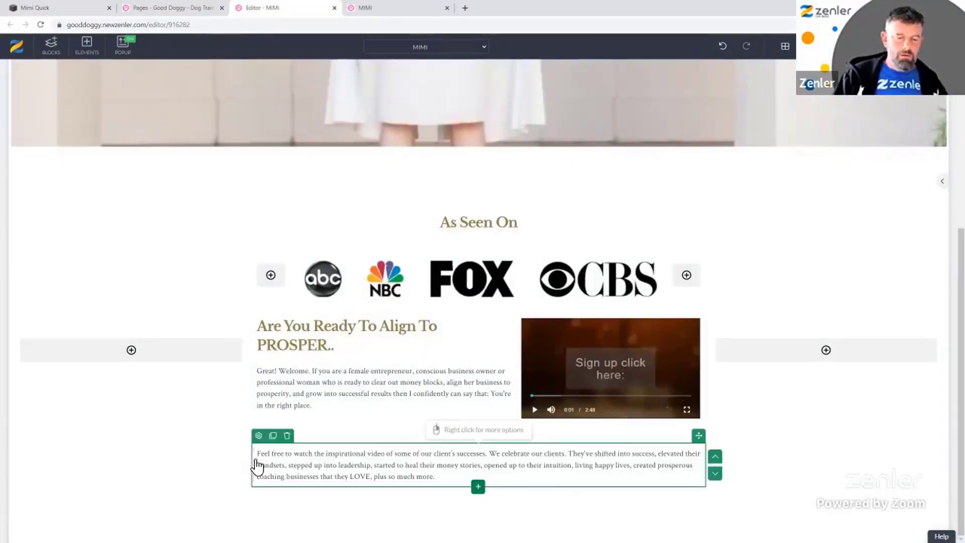
pyautogui.click(259, 436)
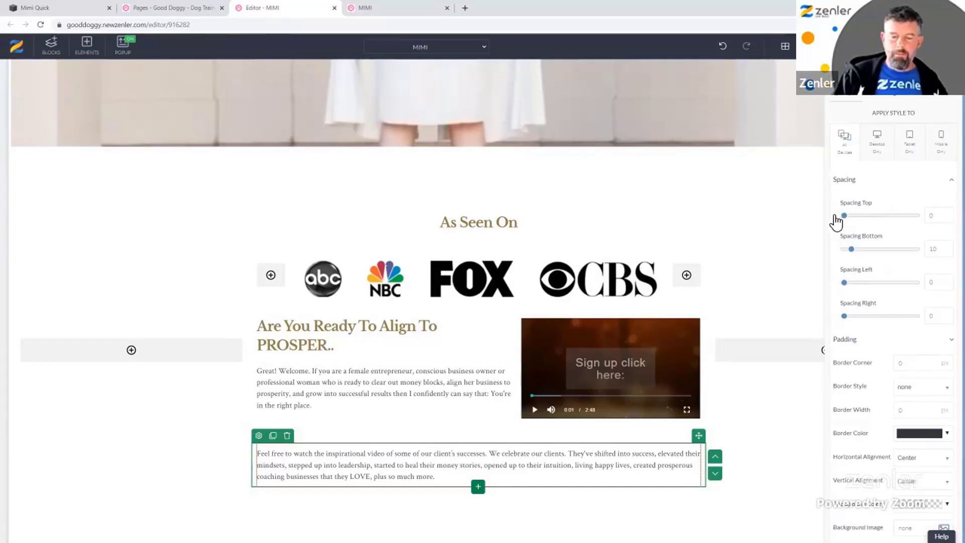
pyautogui.moveTo(852, 250); pyautogui.dragTo(832, 254)
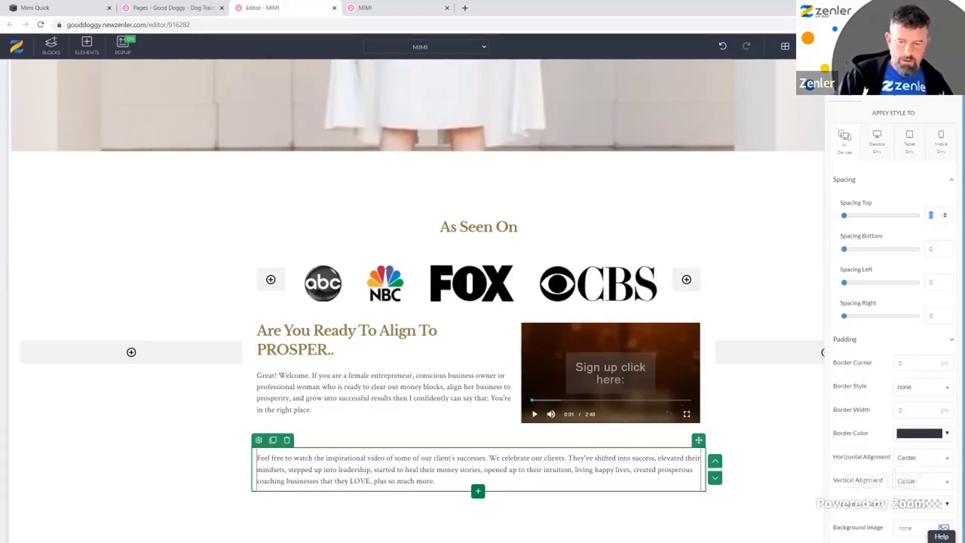
pyautogui.write('20')
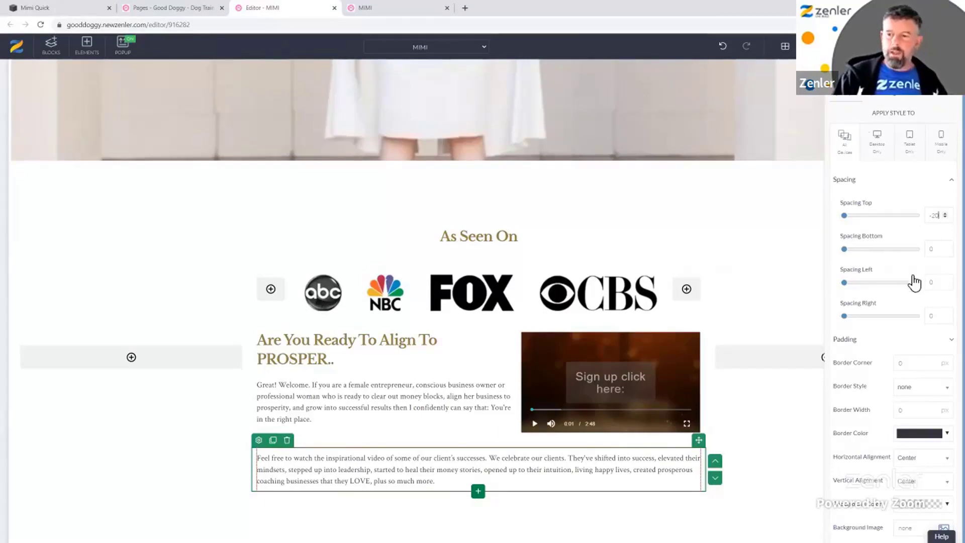
pyautogui.press('Return')
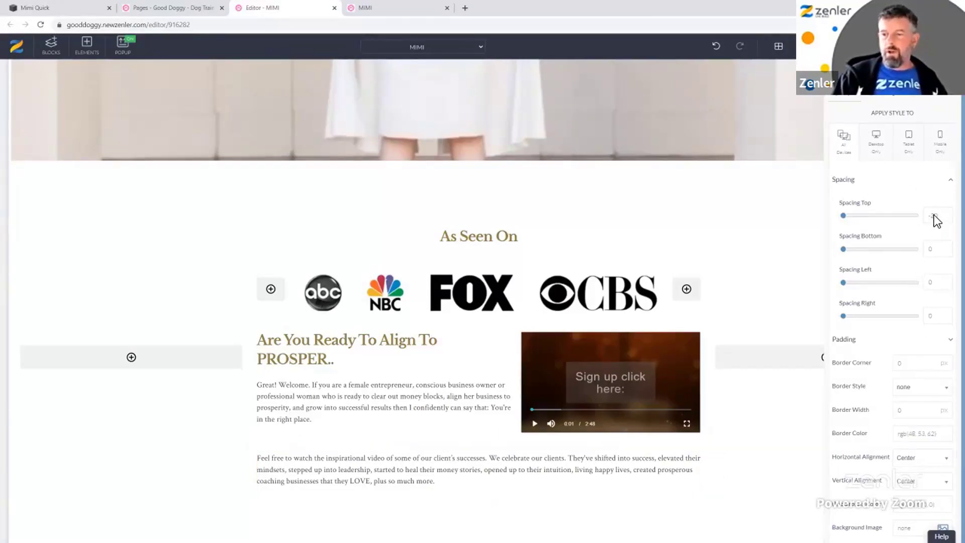
# - Save the page and reload its preview to check the spacing of the "Feel free to watch" row
pyautogui.hotkey('ctrl', 's')
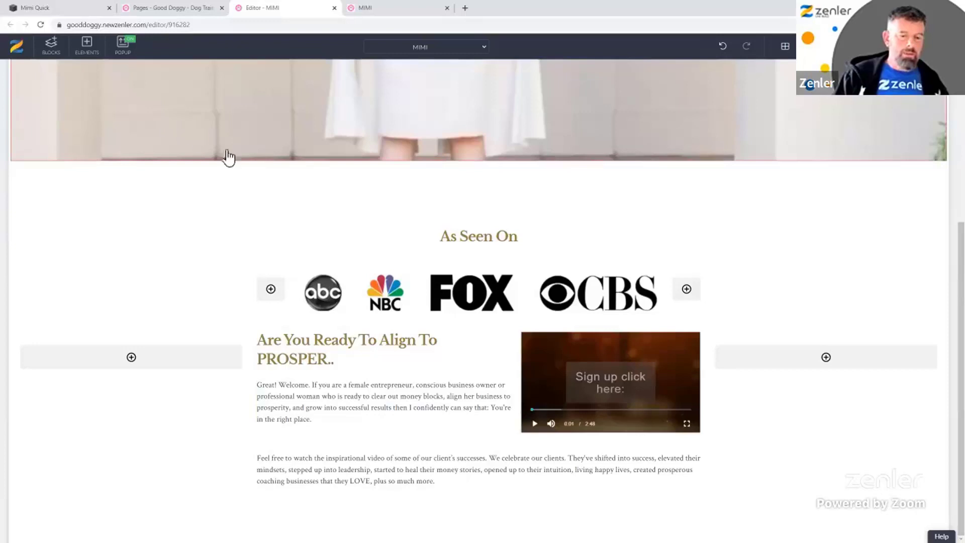
pyautogui.click(393, 10)
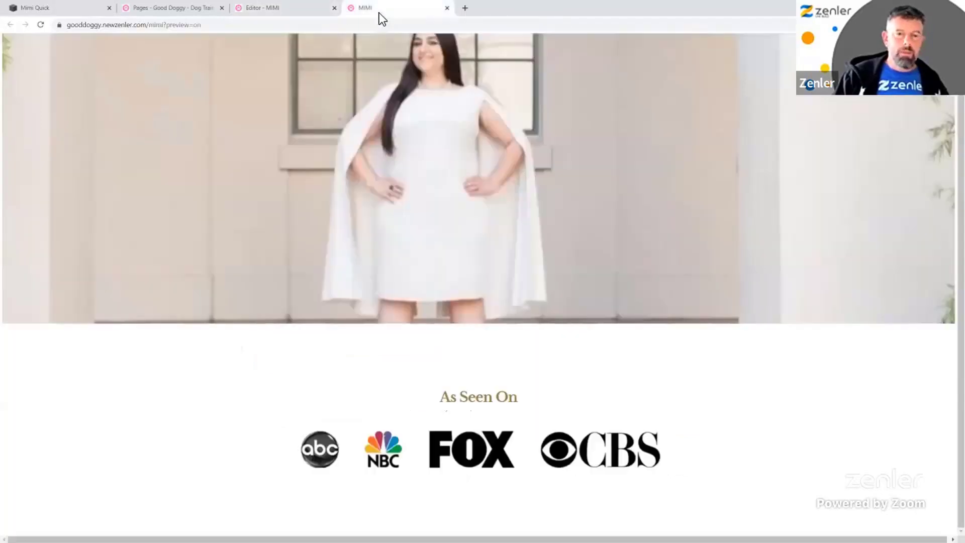
pyautogui.click(40, 24)
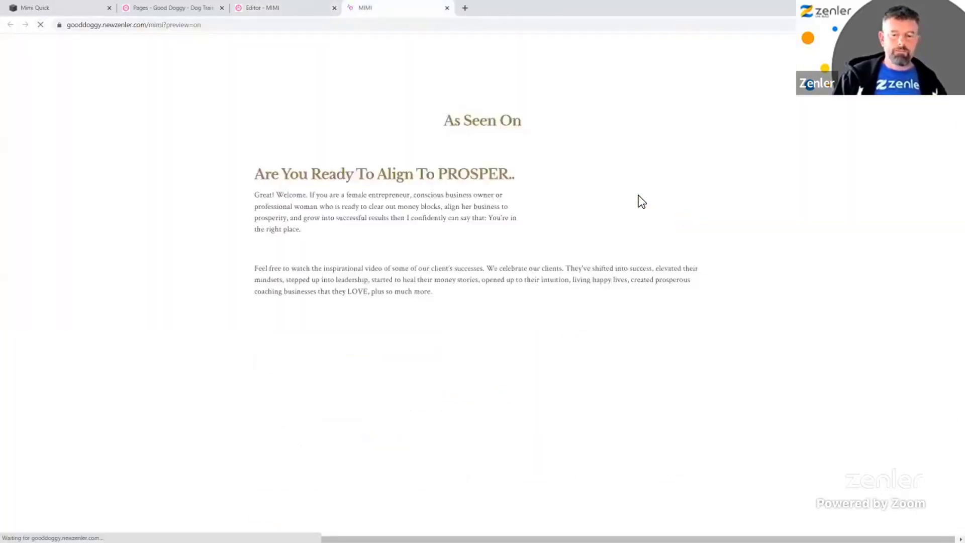
pyautogui.scroll(-3, 678, 214)
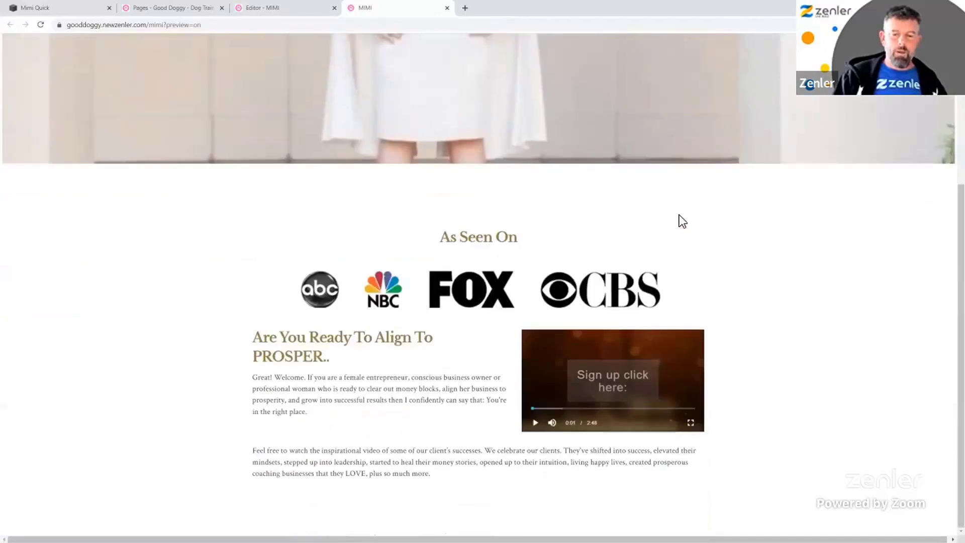
pyautogui.click(165, 7)
pyautogui.click(281, 8)
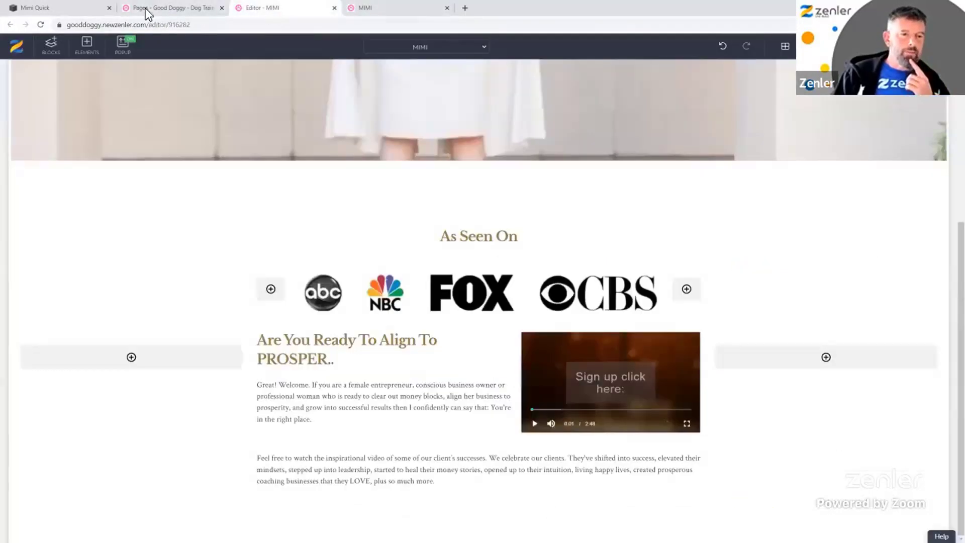
# - Copy the two gold subheading lines below the "Feel free to watch" paragraph on the original website
pyautogui.click(76, 11)
pyautogui.scroll(-3, 479, 212)
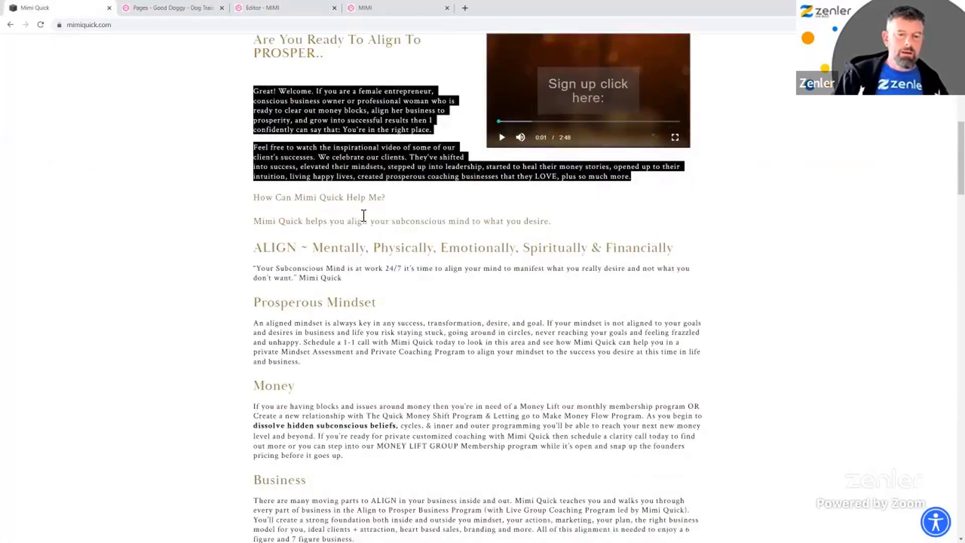
pyautogui.scroll(2, 364, 215)
pyautogui.click(341, 298)
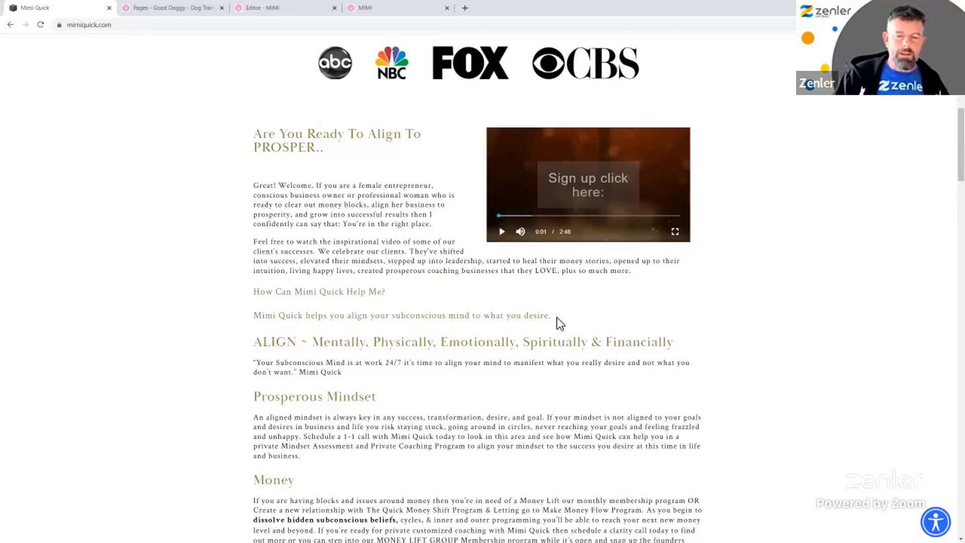
pyautogui.moveTo(260, 294); pyautogui.dragTo(556, 314)
pyautogui.hotkey('ctrl', 'c')
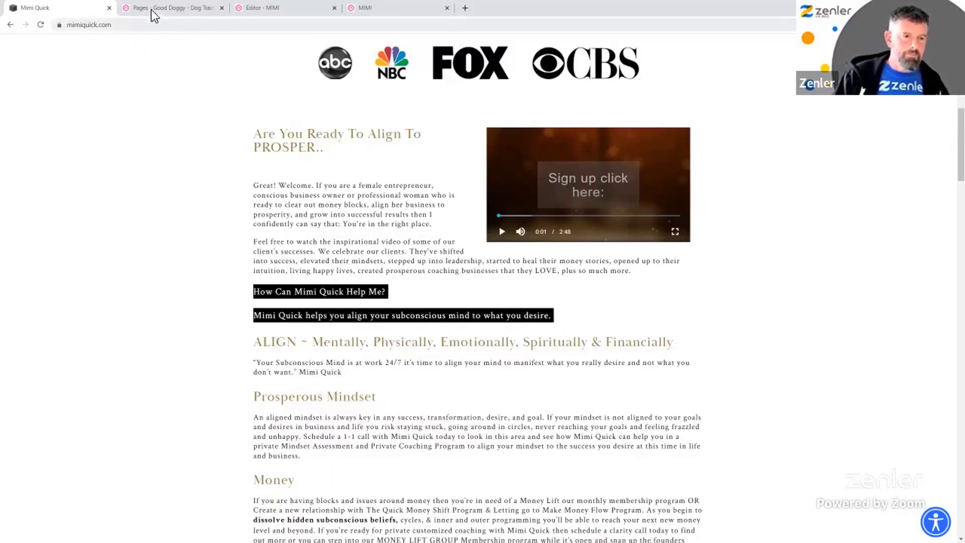
# - Paste the copied subheading lines below the "Feel free to watch" paragraph in the page editor, leaving a blank line between
pyautogui.click(285, 15)
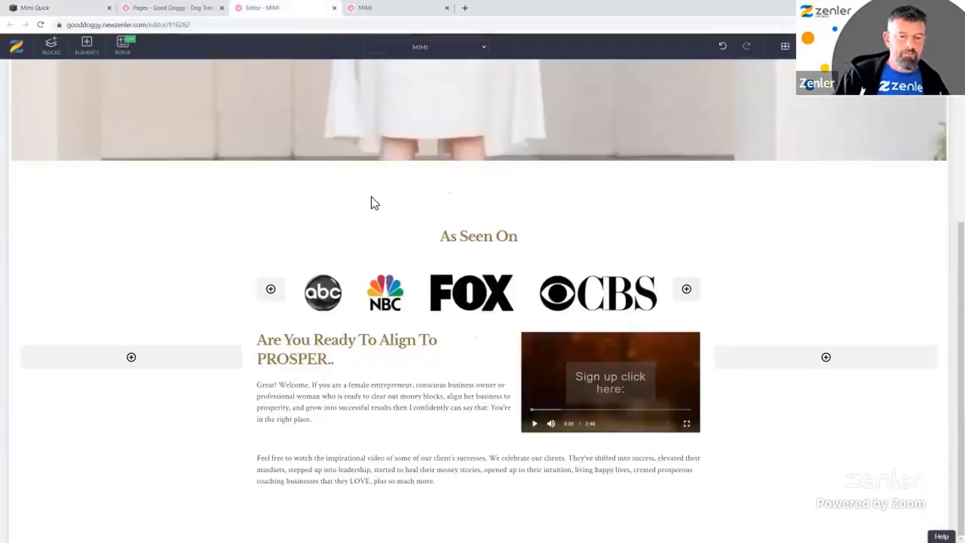
pyautogui.click(431, 482)
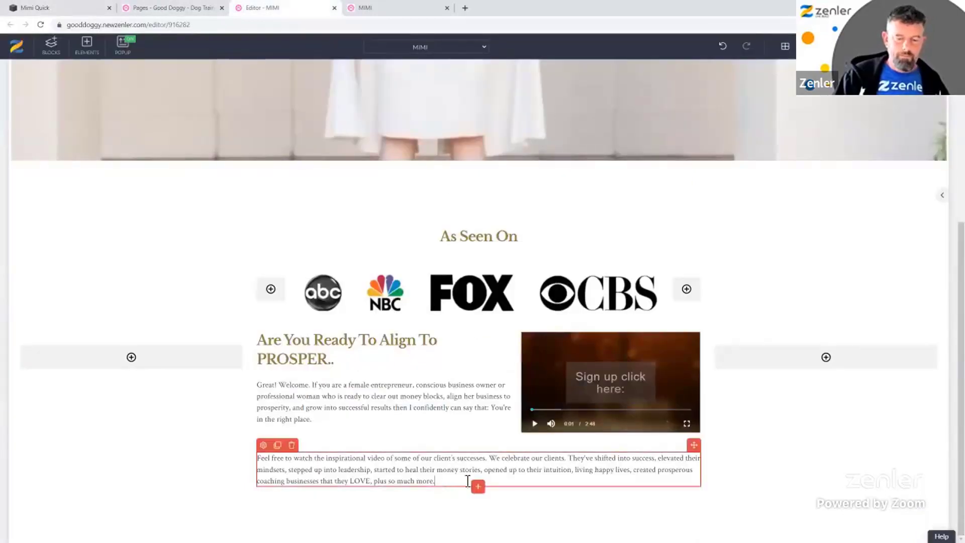
pyautogui.click(464, 478)
pyautogui.hotkey('ctrl', 'v')
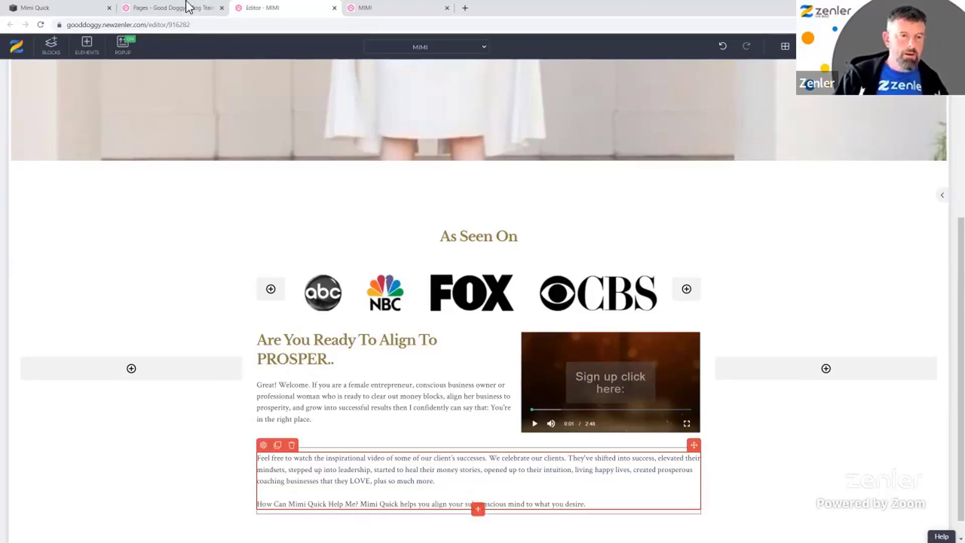
# - Compare with the original site and move the pasted "helps you align your subconscious mind" sentence into its own paragraph after a blank line
pyautogui.click(88, 9)
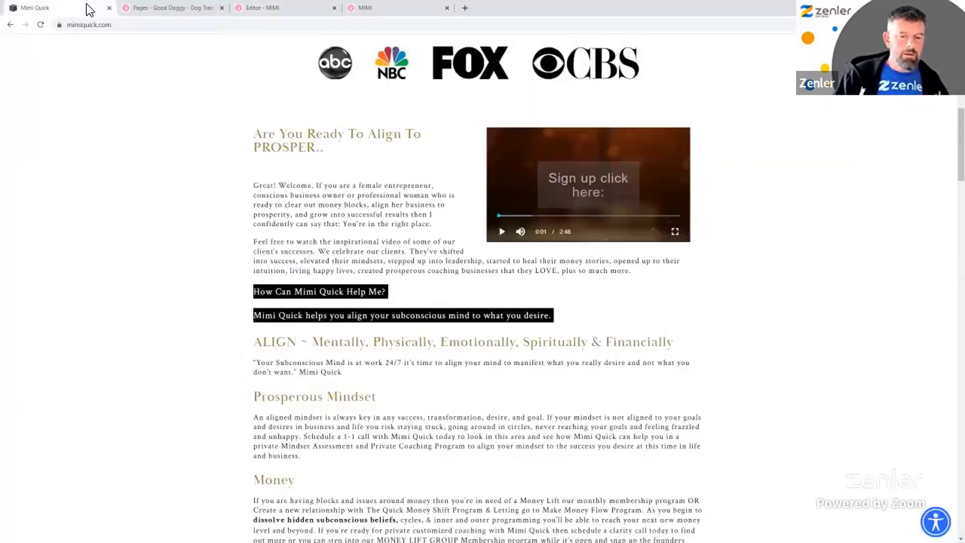
pyautogui.click(199, 9)
pyautogui.click(261, 6)
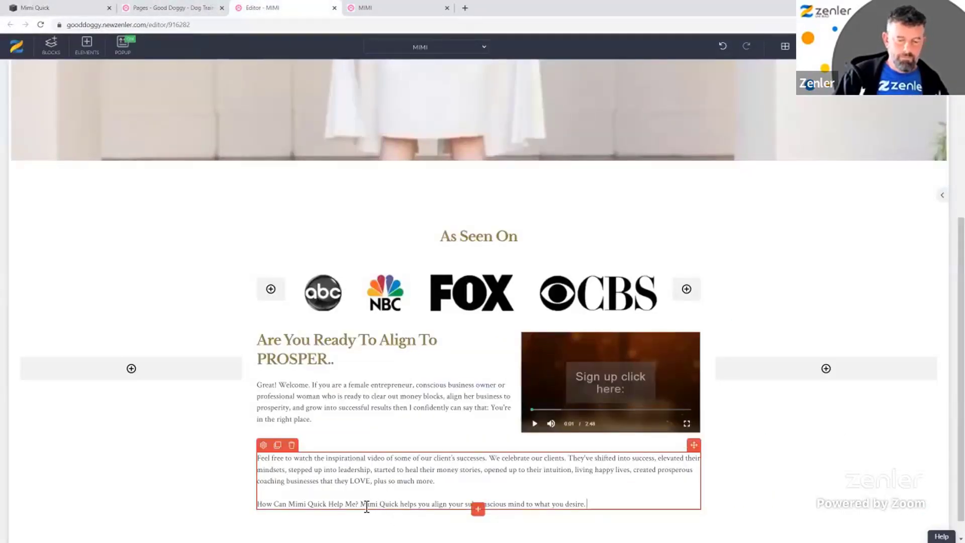
pyautogui.press('Return')
pyautogui.press('Return')
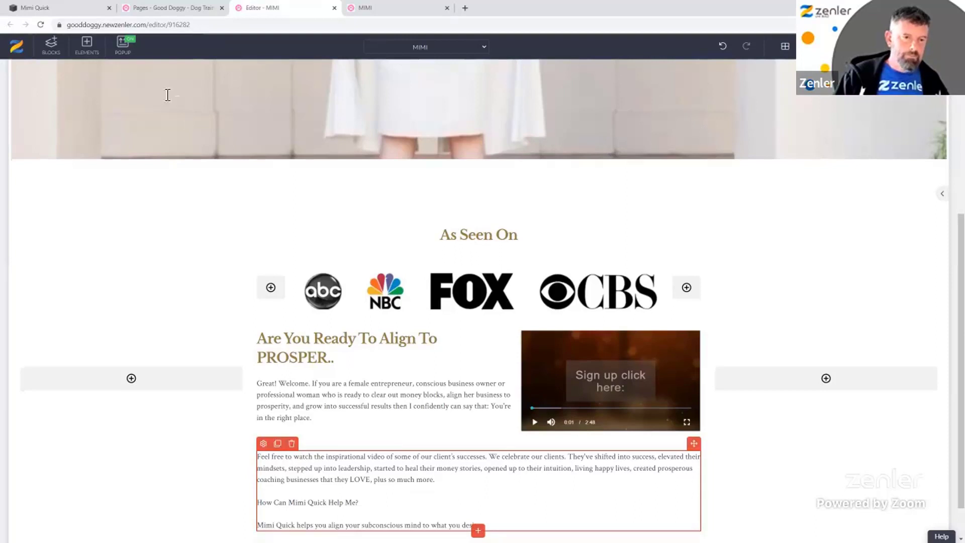
# - Inspect the two gold subheading lines on the original website with DevTools to check their font size and colour
pyautogui.click(90, 8)
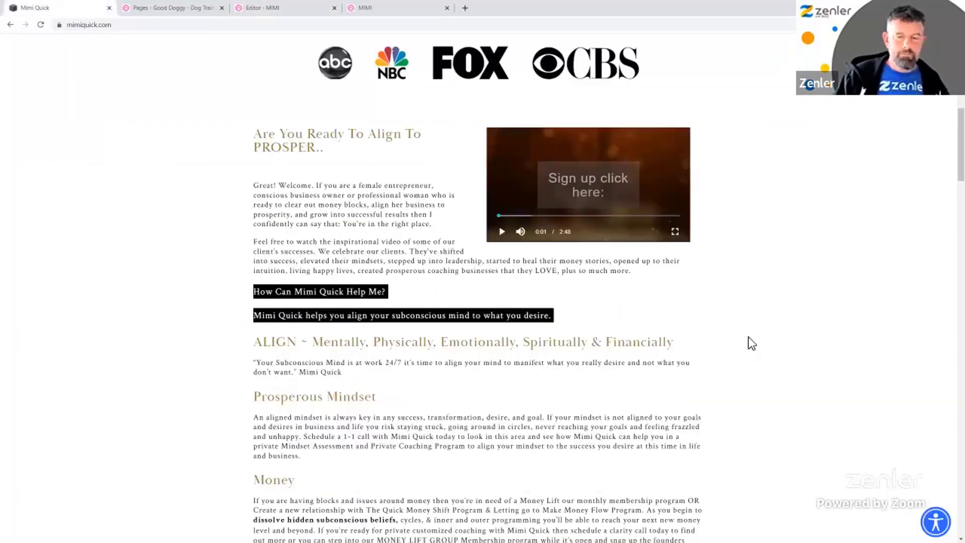
pyautogui.click(787, 336)
pyautogui.rightClick(425, 297)
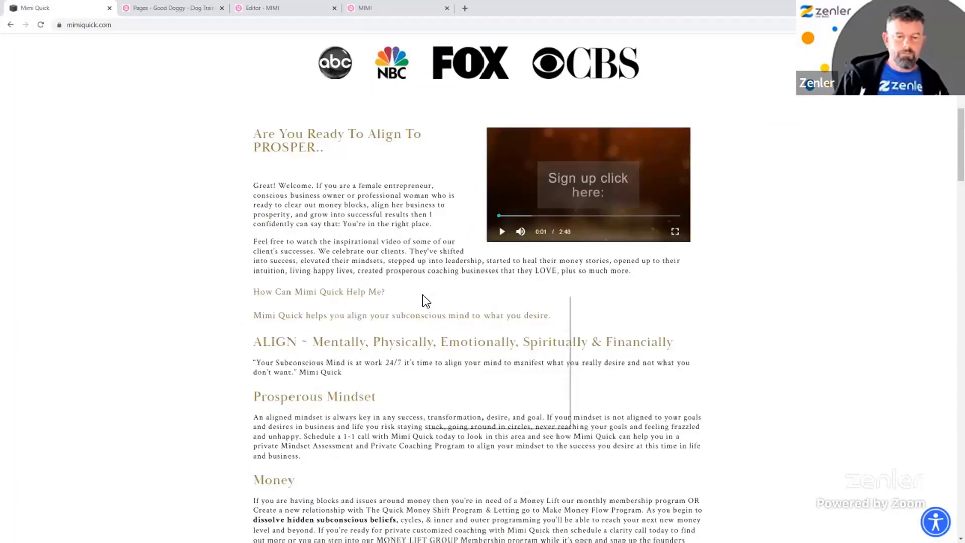
pyautogui.click(455, 422)
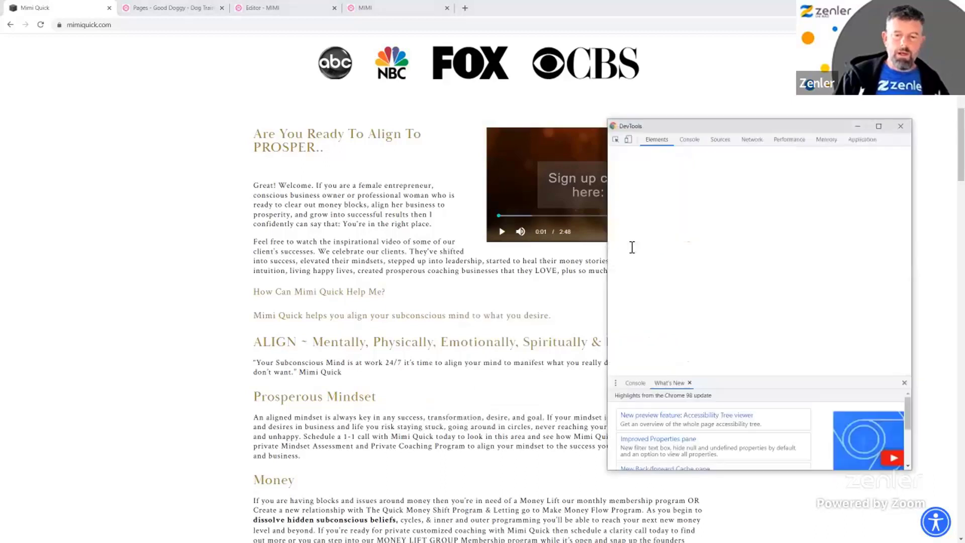
pyautogui.click(623, 145)
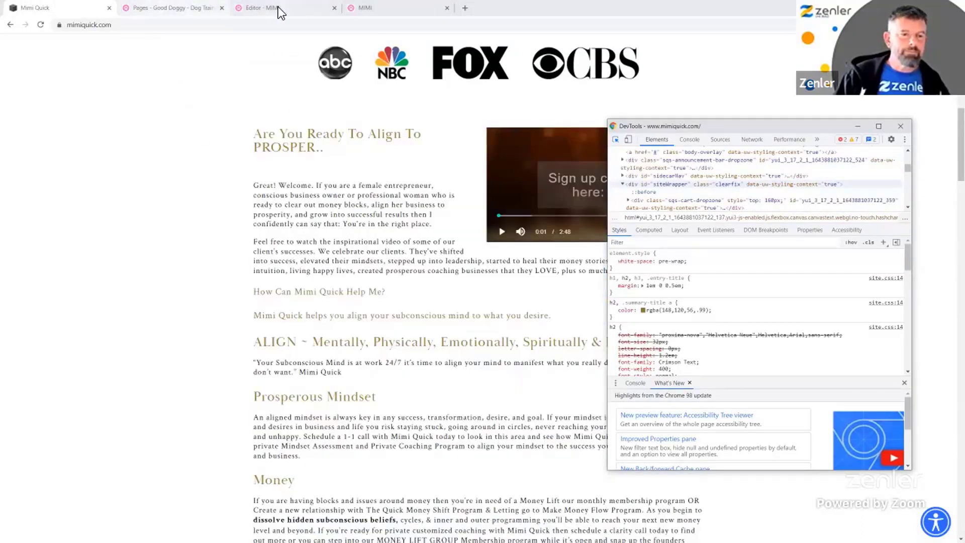
# - Set the text colour of the two pasted subheading lines in the page editor to #938045
pyautogui.click(280, 13)
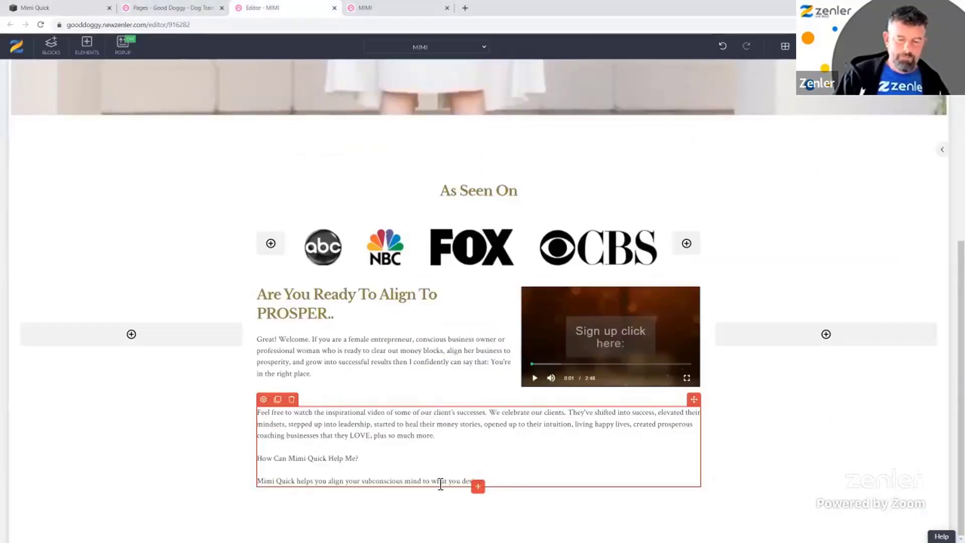
pyautogui.tripleClick(262, 461)
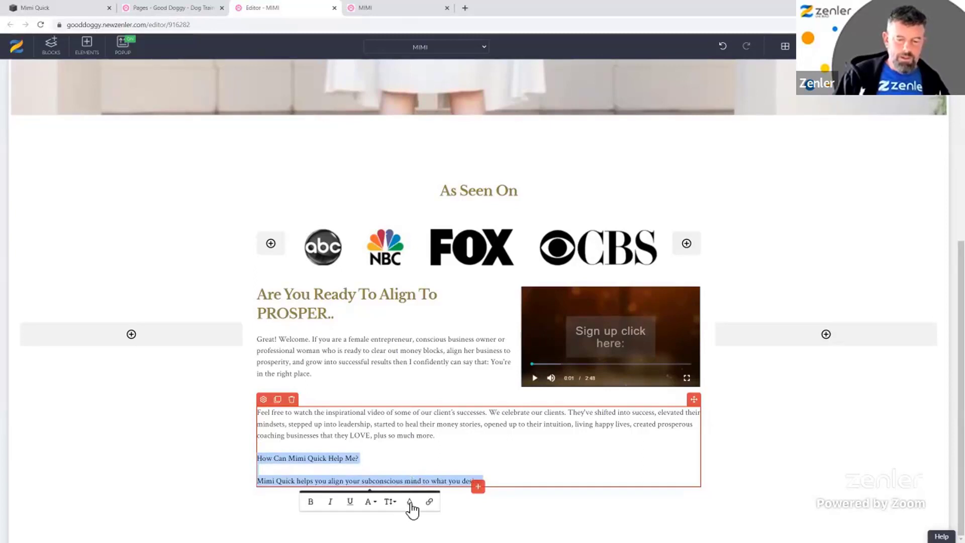
pyautogui.click(411, 502)
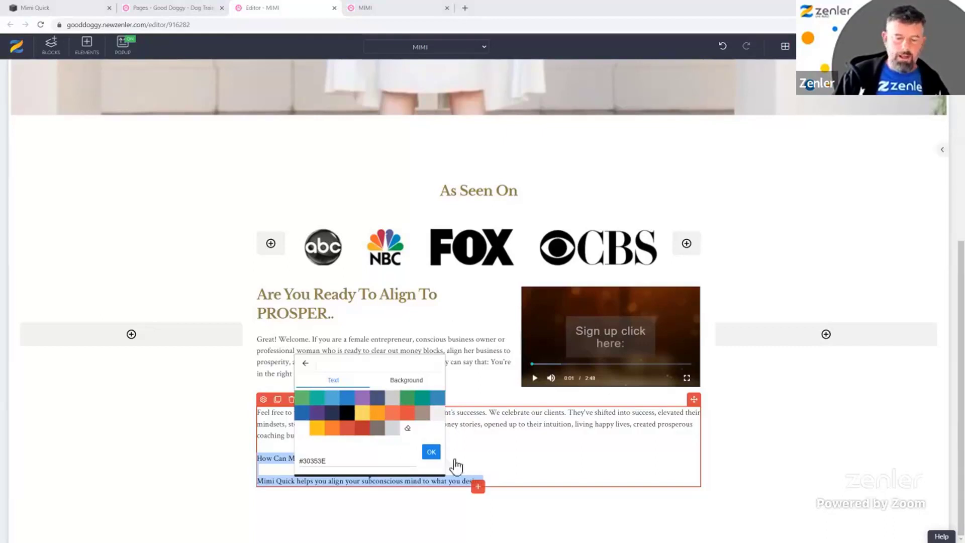
pyautogui.moveTo(336, 465); pyautogui.dragTo(299, 466)
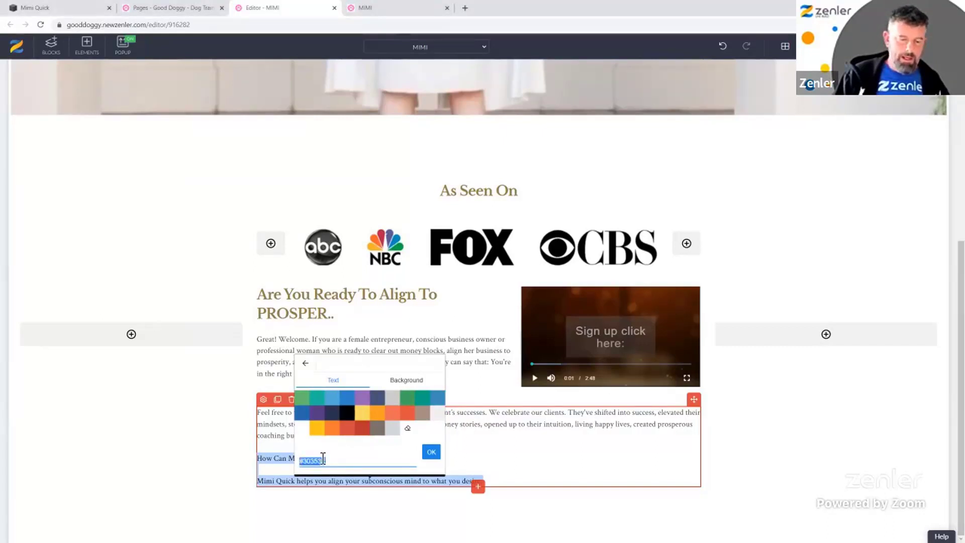
pyautogui.write('#938045')
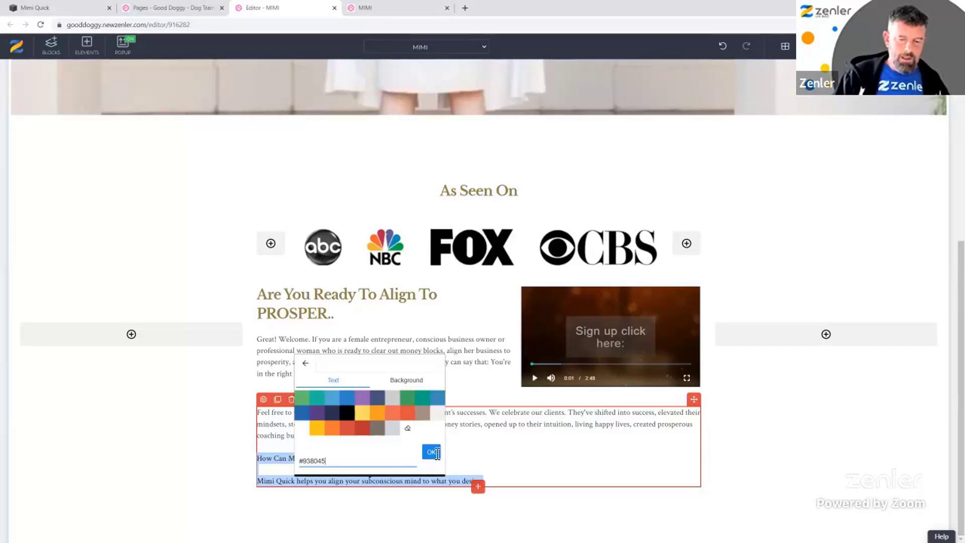
pyautogui.click(431, 452)
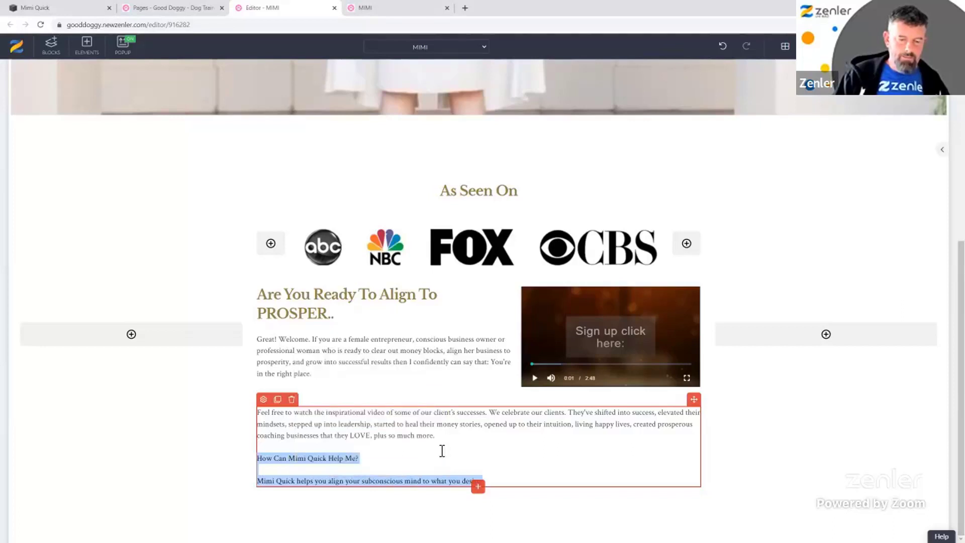
pyautogui.click(345, 459)
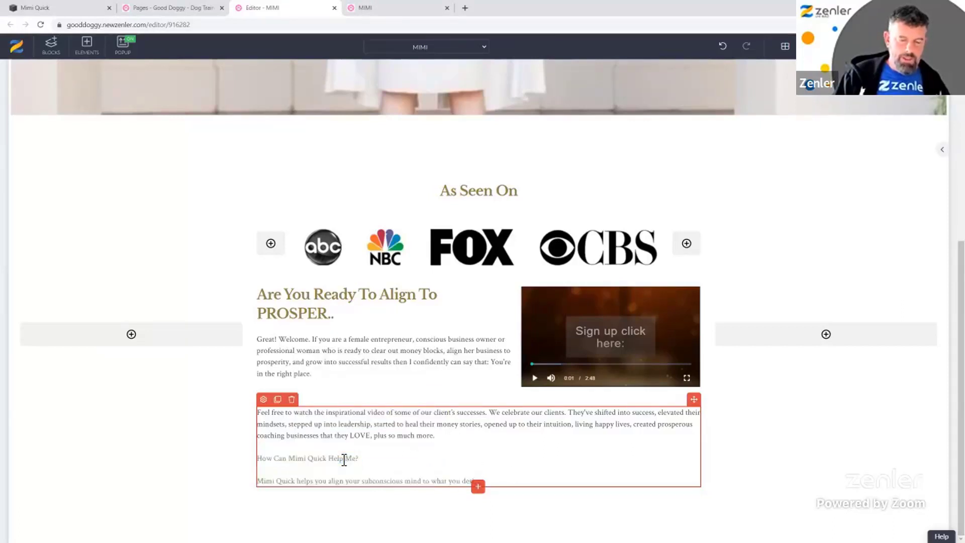
# - Set the font size of the two gold subheading lines to 20
pyautogui.moveTo(508, 482); pyautogui.dragTo(258, 463)
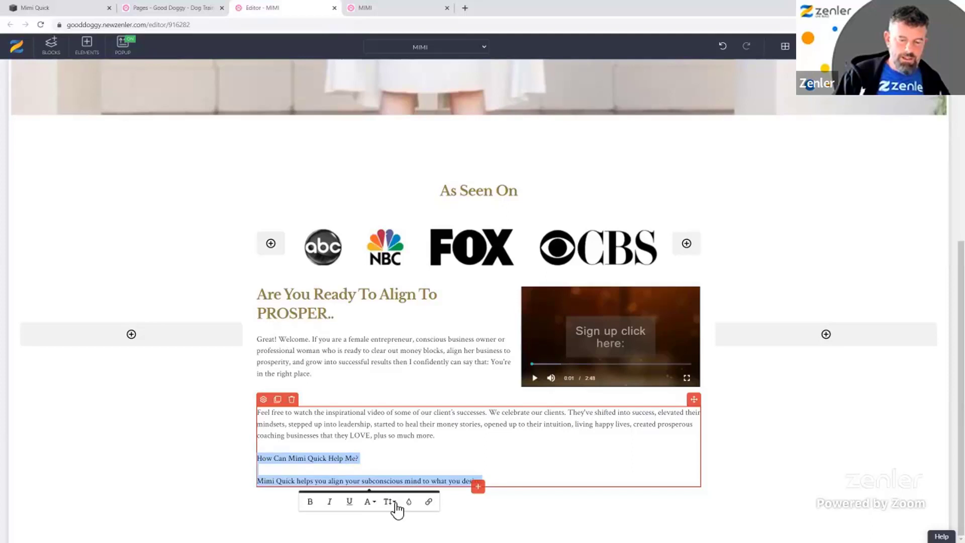
pyautogui.click(395, 502)
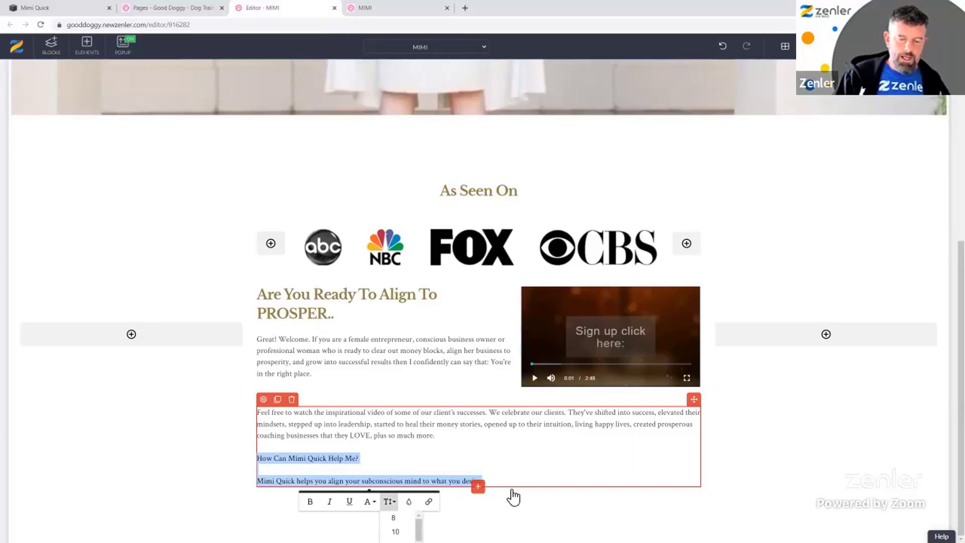
pyautogui.scroll(-3, 400, 528)
pyautogui.scroll(-3, 400, 527)
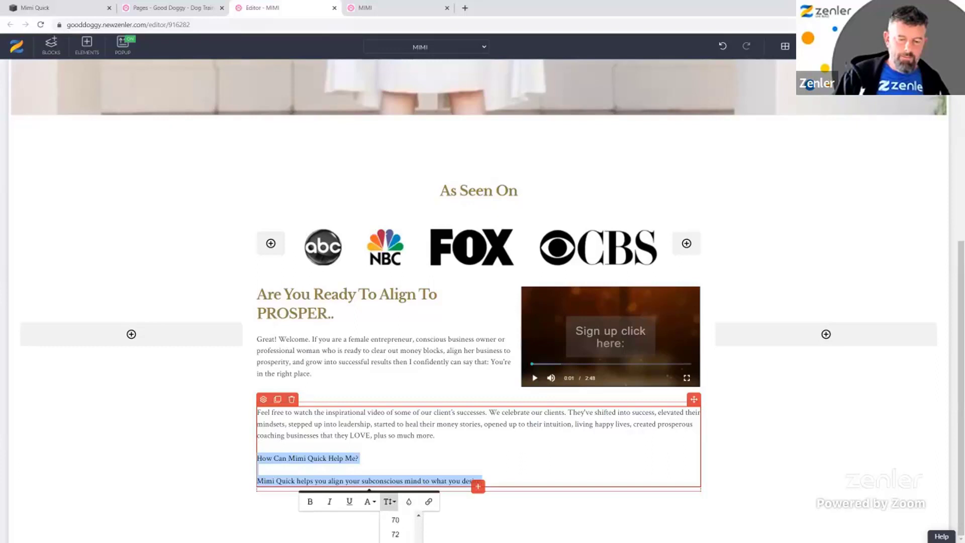
pyautogui.scroll(1, 399, 528)
pyautogui.scroll(4, 399, 528)
pyautogui.scroll(1, 399, 527)
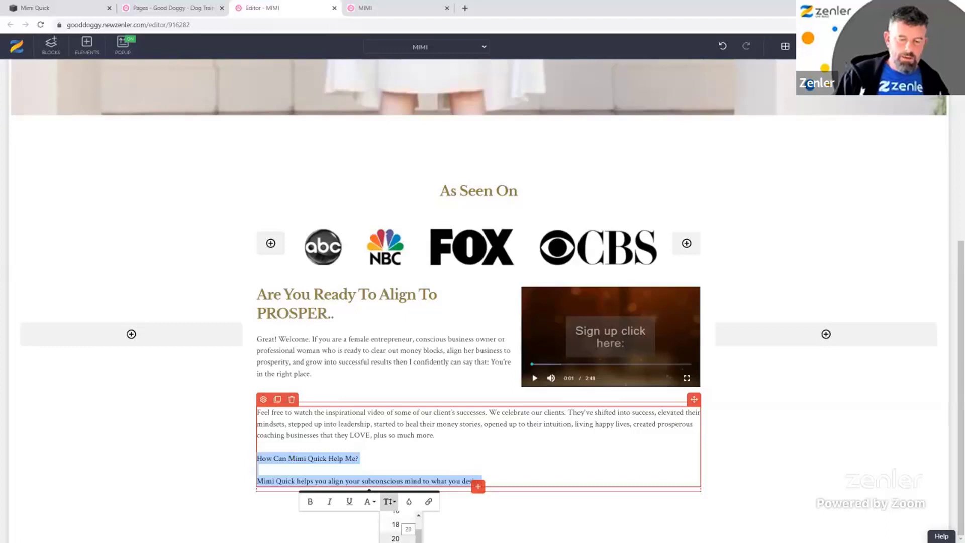
pyautogui.click(395, 538)
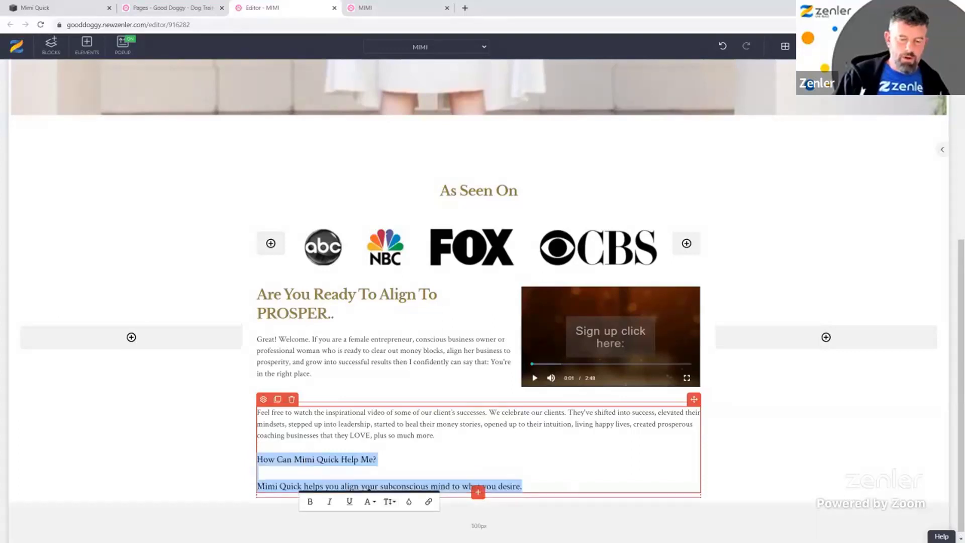
pyautogui.click(612, 486)
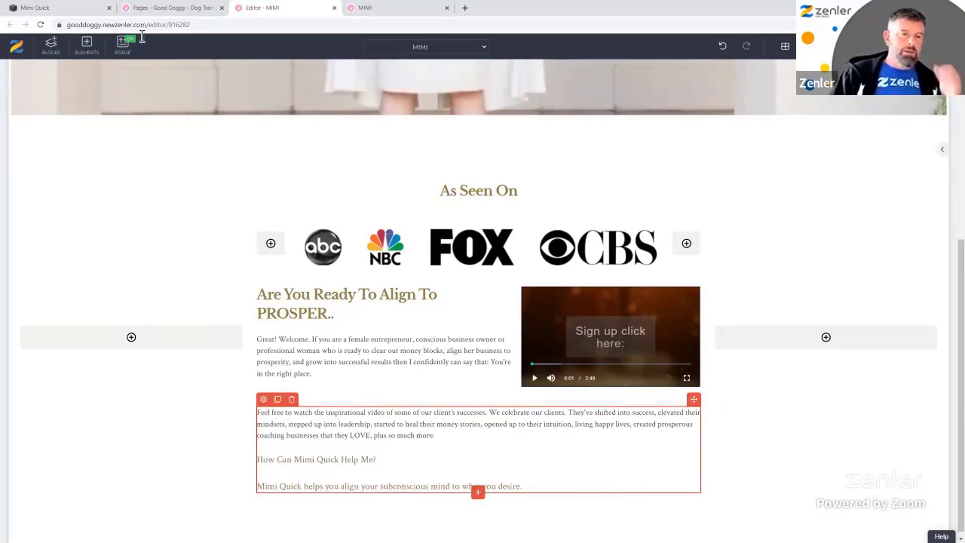
# - Inspect the "ALIGN" heading on the original website with DevTools to check its style, and move DevTools out of the way
pyautogui.click(58, 9)
pyautogui.hotkey('ctrl', 'shift', 'c')
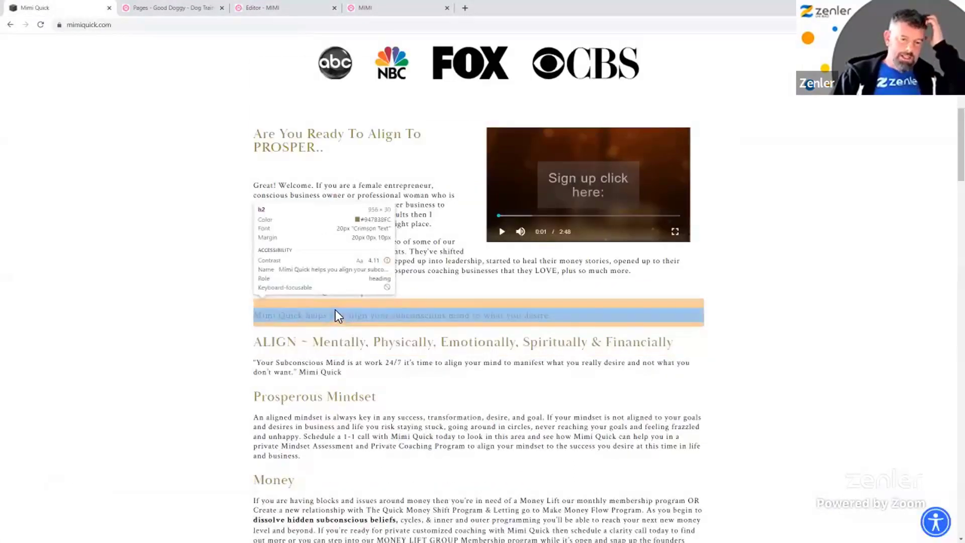
pyautogui.click(334, 345)
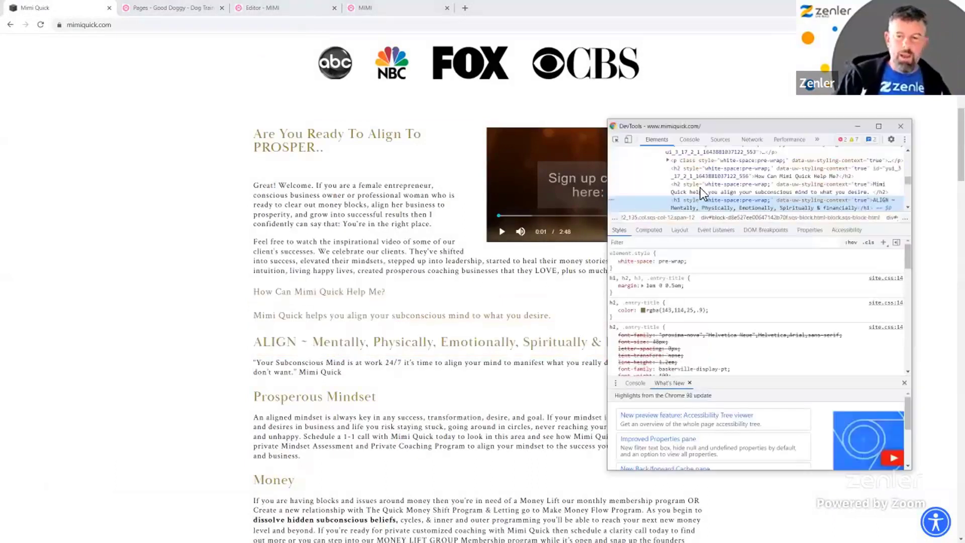
pyautogui.moveTo(743, 132); pyautogui.dragTo(964, 132)
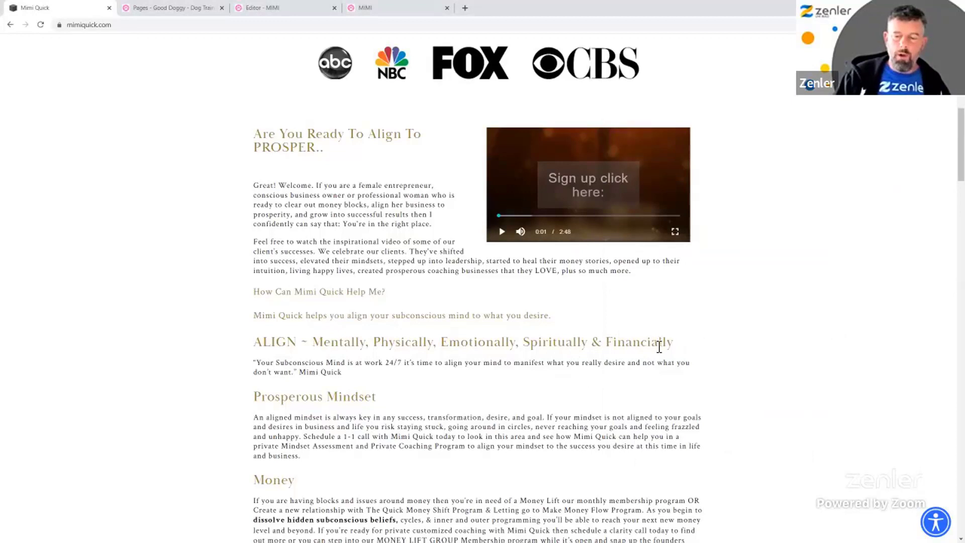
# - Copy the full "ALIGN ~ Mentally, Physically, Emotionally, Spiritually & Financially" heading from the original website and return to the page editor
pyautogui.moveTo(671, 345); pyautogui.dragTo(293, 349)
pyautogui.tripleClick(243, 351)
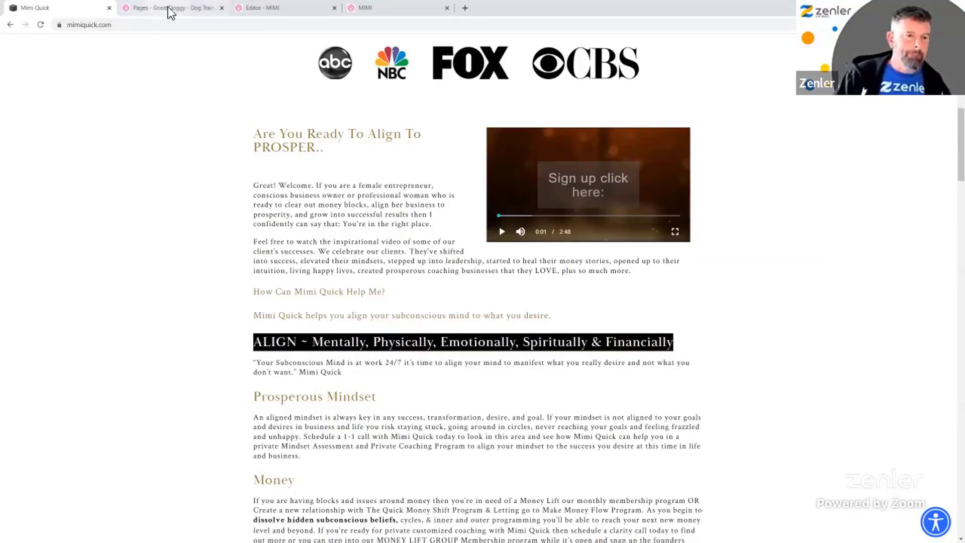
pyautogui.click(261, 8)
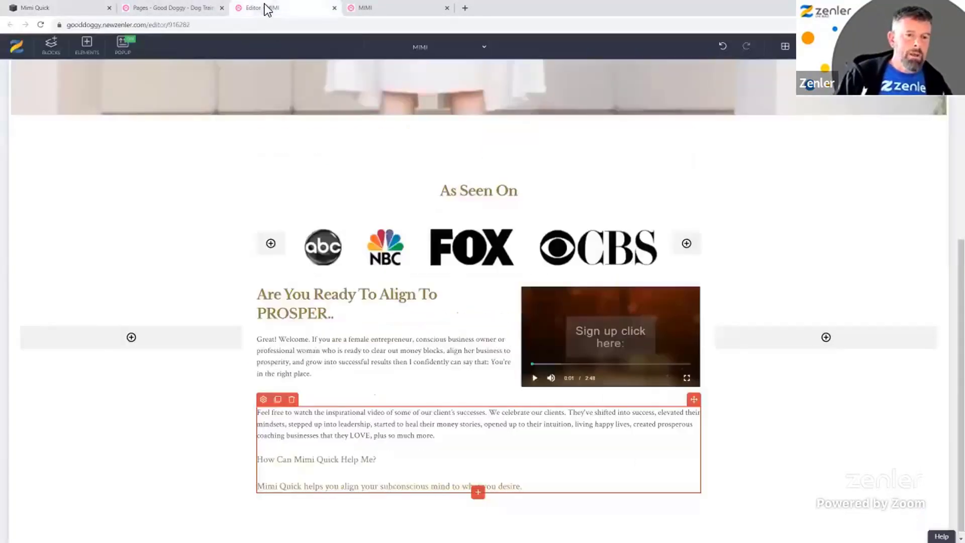
# - Clone the "Are You Ready To Align To PROSPER.." heading and move the copy beneath the two gold subheading lines
pyautogui.click(314, 296)
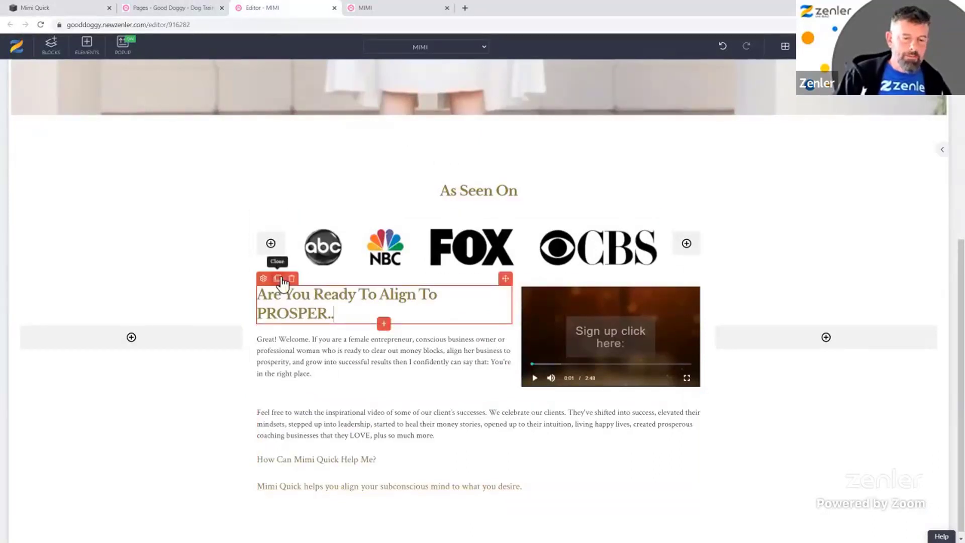
pyautogui.moveTo(505, 277); pyautogui.dragTo(577, 363)
pyautogui.scroll(-2, 906, 381)
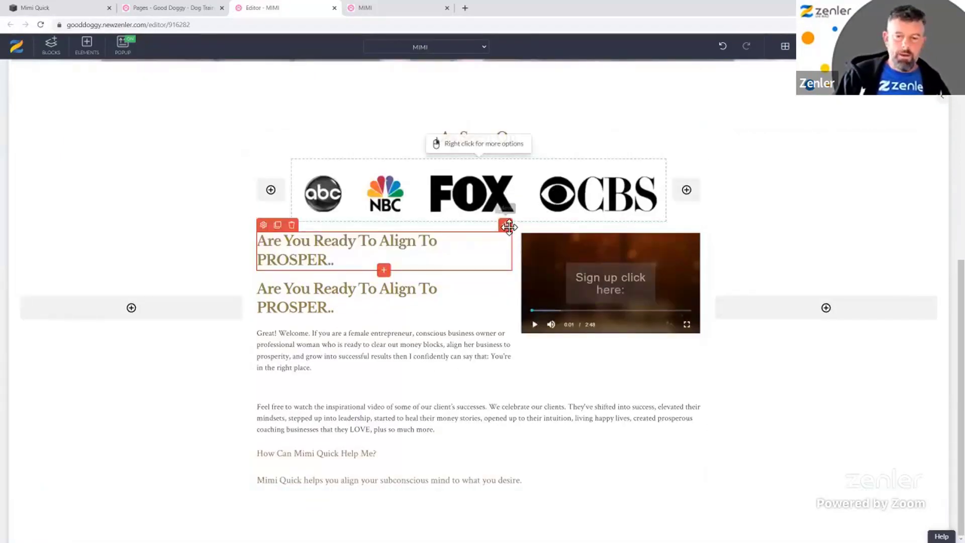
pyautogui.moveTo(508, 227); pyautogui.dragTo(433, 484)
pyautogui.moveTo(437, 491); pyautogui.dragTo(431, 487)
# - Replace the cloned heading's text with the copied ALIGN line and compare it with the original website
pyautogui.tripleClick(392, 477)
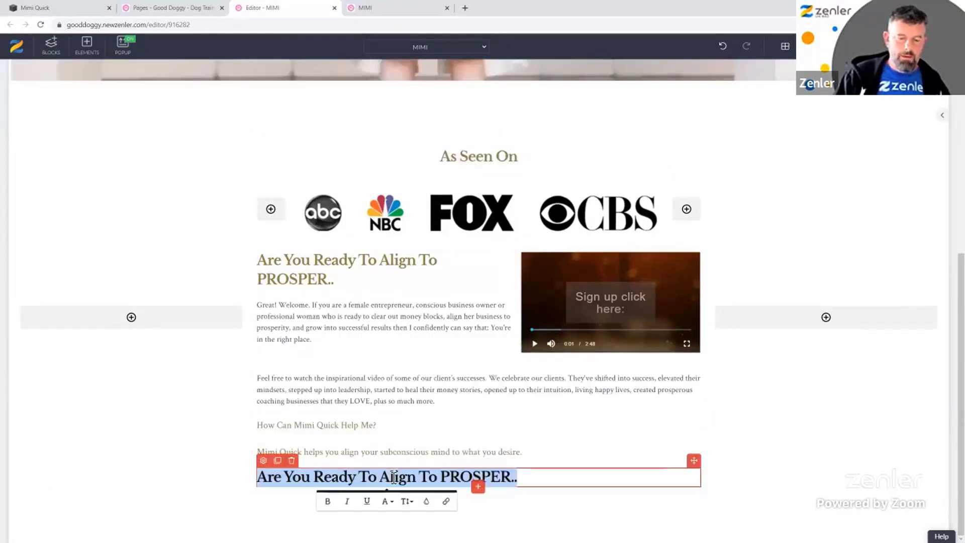
pyautogui.hotkey('ctrl', 'v')
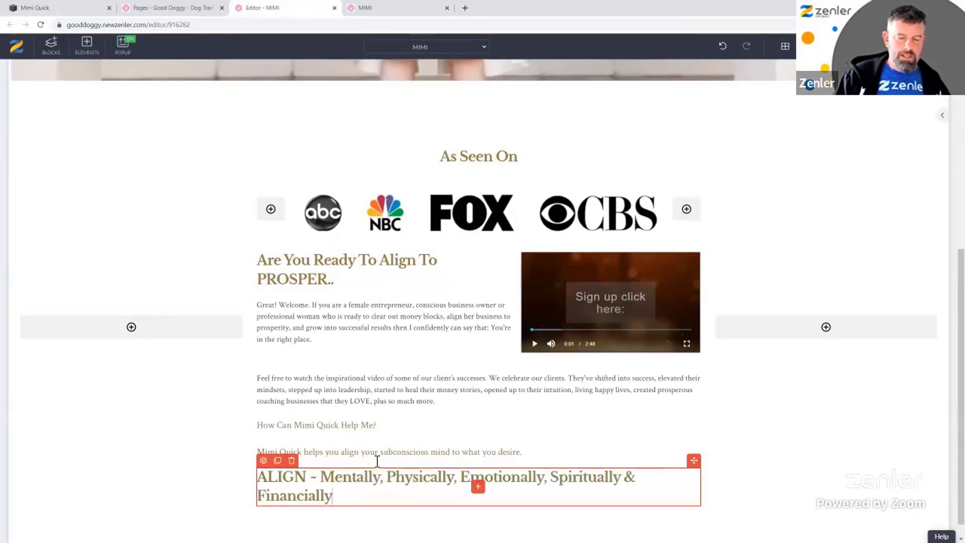
pyautogui.click(49, 14)
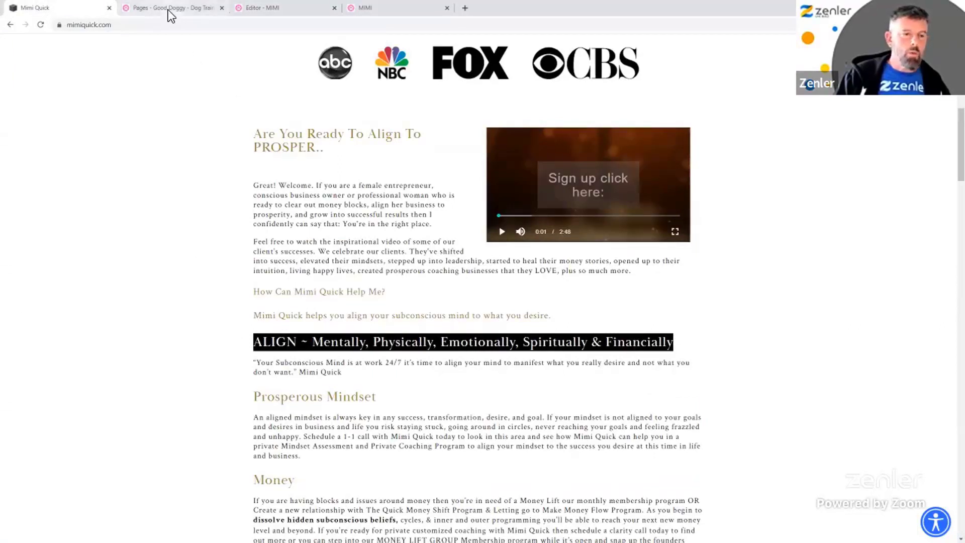
pyautogui.click(186, 7)
pyautogui.click(288, 7)
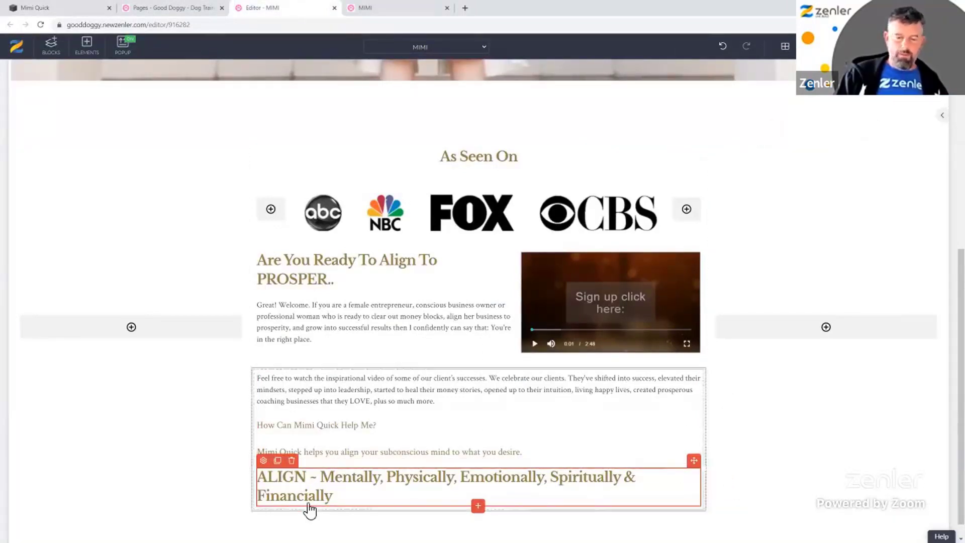
# - Set the font size of the ALIGN heading to 28 px
pyautogui.moveTo(325, 496); pyautogui.dragTo(266, 481)
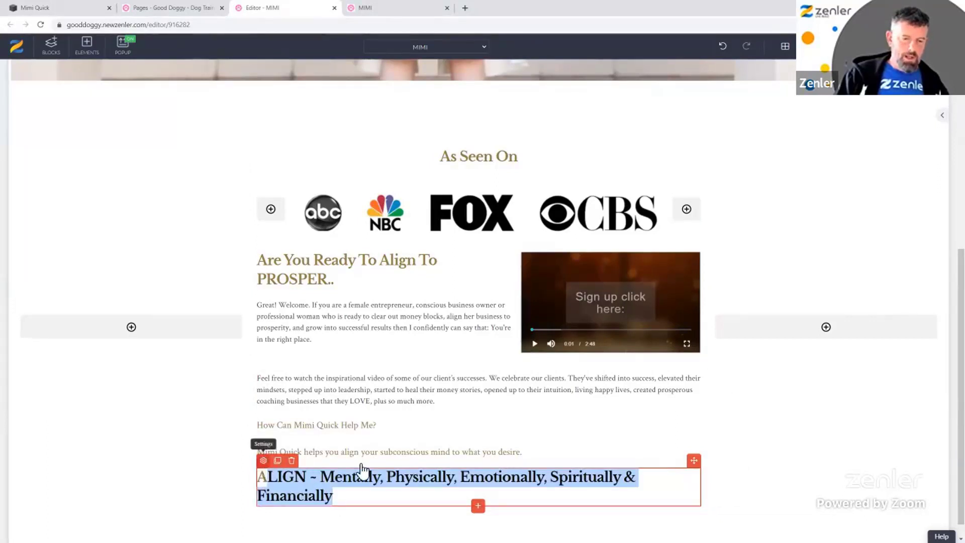
pyautogui.click(421, 470)
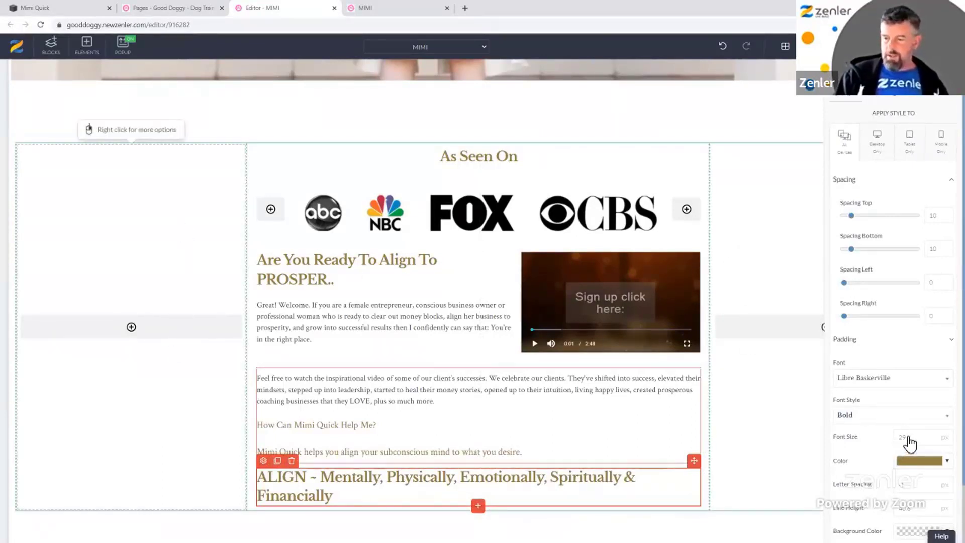
pyautogui.hotkey('ctrl', 'a')
pyautogui.write('27')
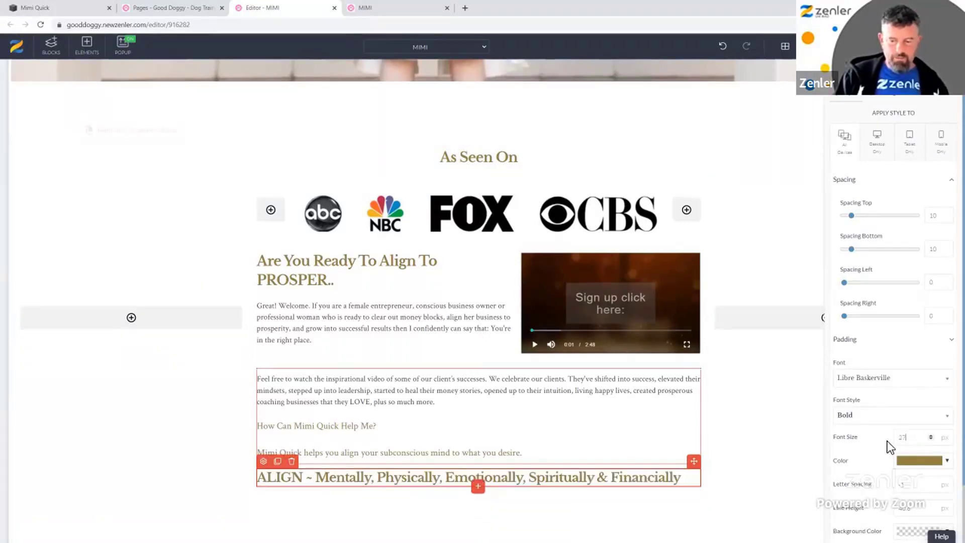
pyautogui.press('BackSpace')
pyautogui.press('BackSpace')
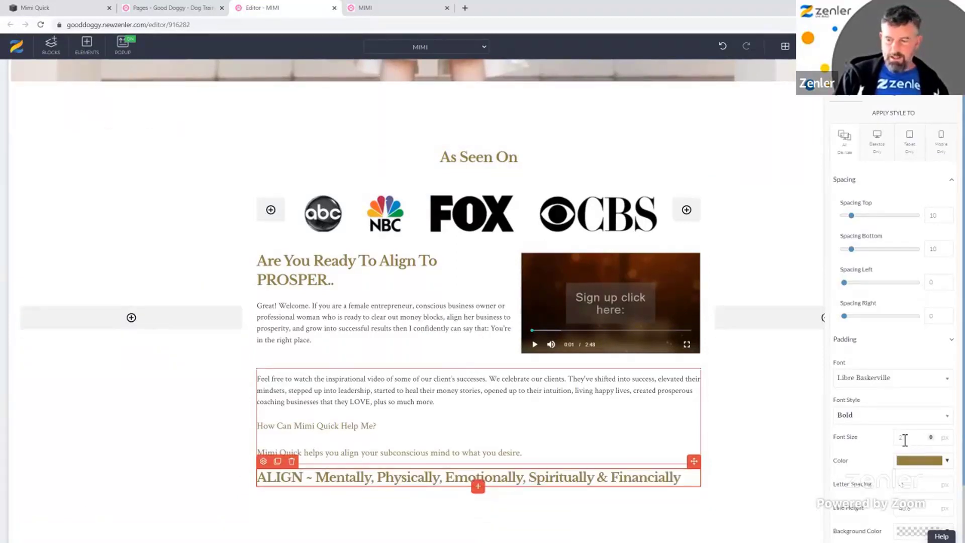
pyautogui.write('2')
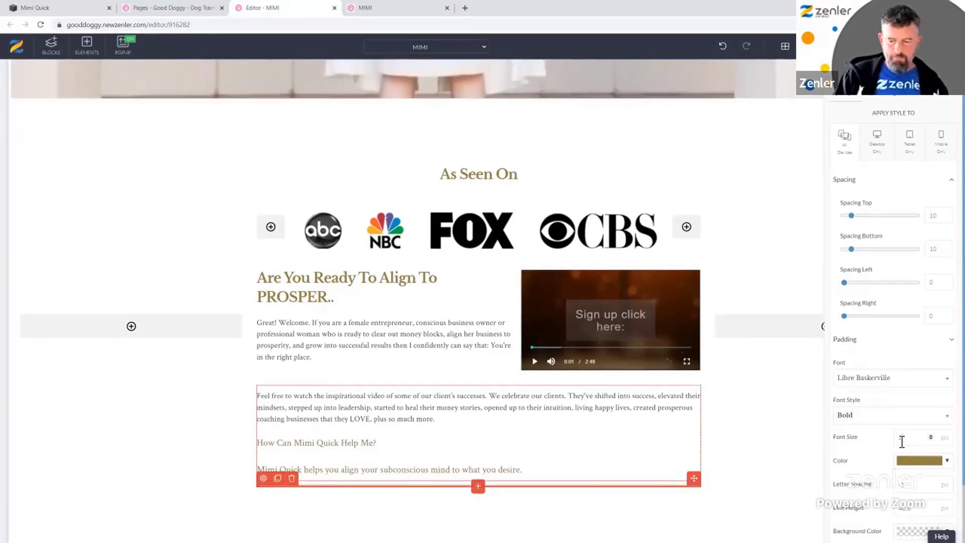
pyautogui.write('8')
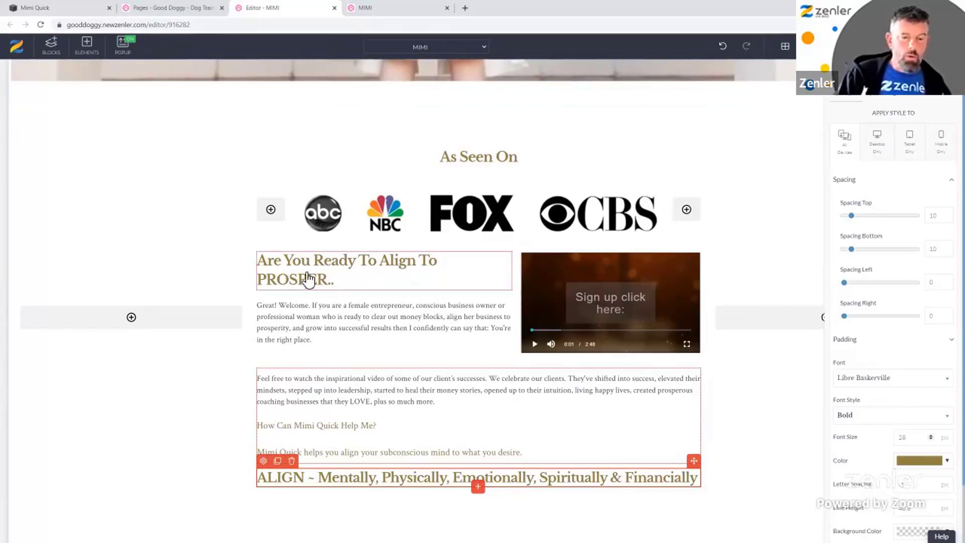
# - Set the font size of the "Are You Ready To Align To PROSPER.." heading to 28 px
pyautogui.click(286, 260)
pyautogui.click(263, 245)
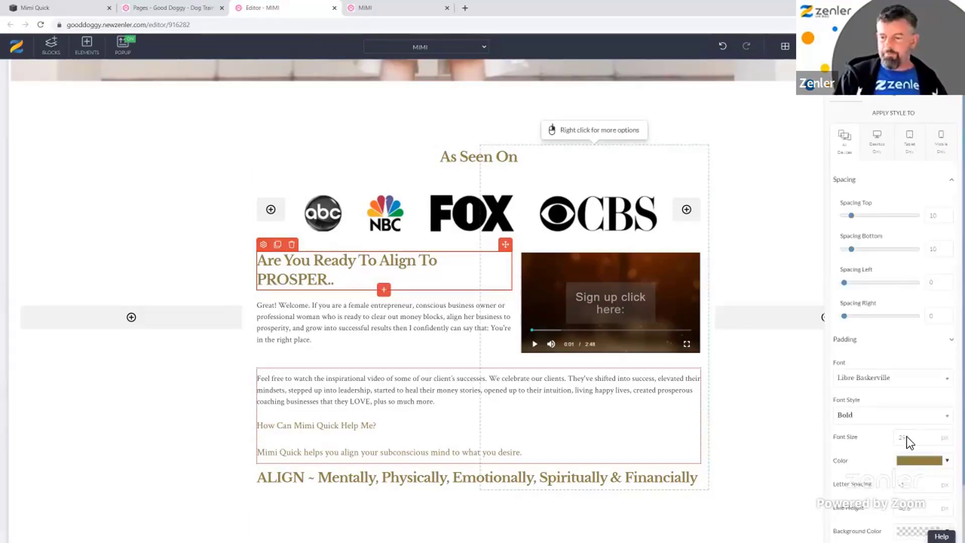
pyautogui.doubleClick(901, 437)
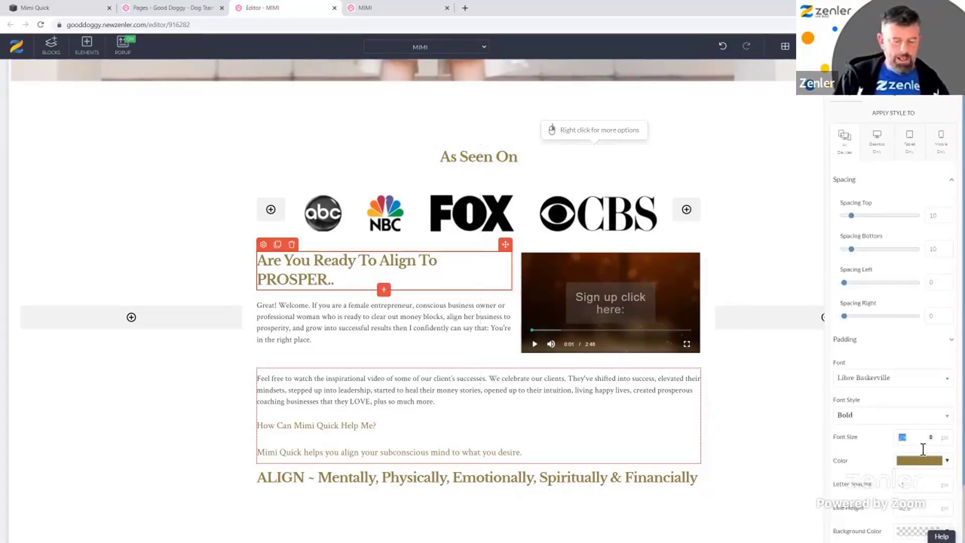
pyautogui.write('28')
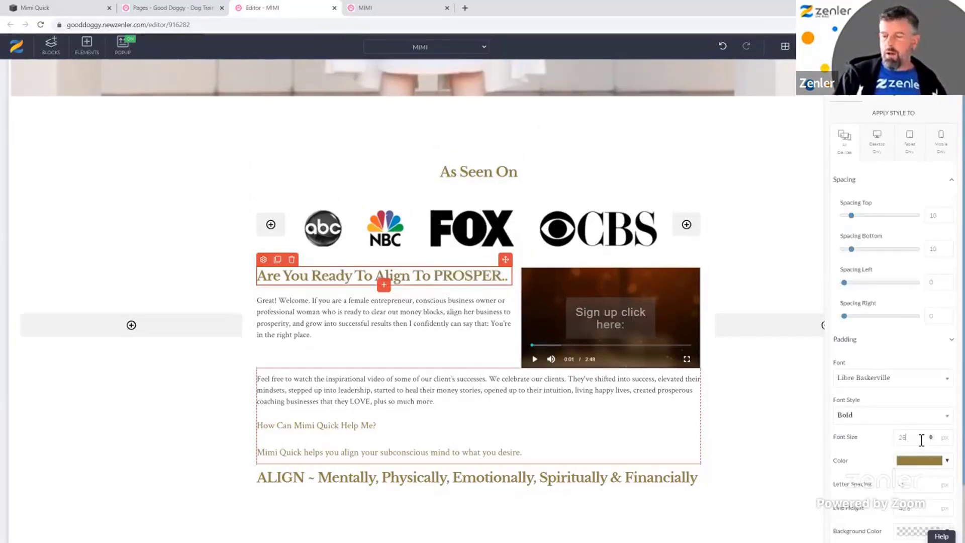
# - Switch to the WordPad style notes, update the heading font size to 28px, and return to the page editor
pyautogui.hotkey('alt', 'Tab')
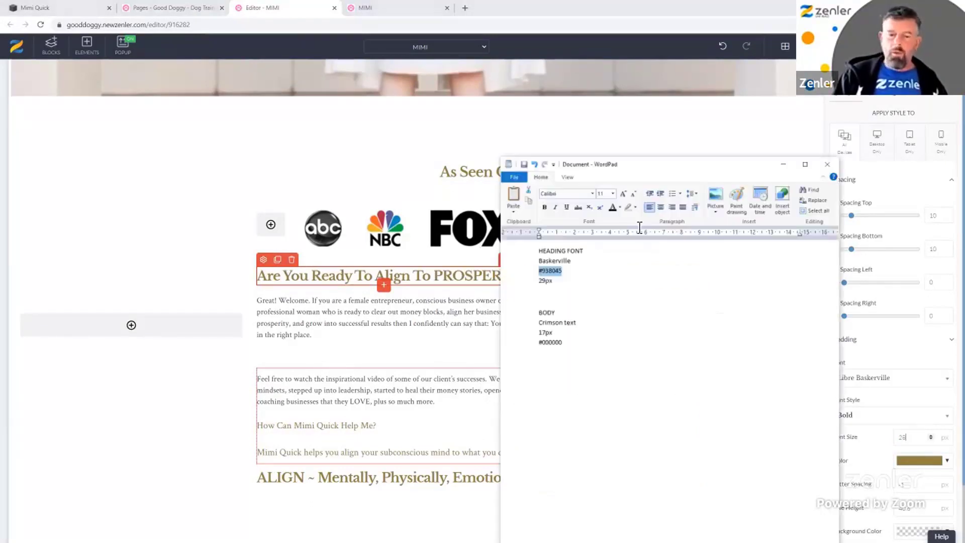
pyautogui.click(547, 283)
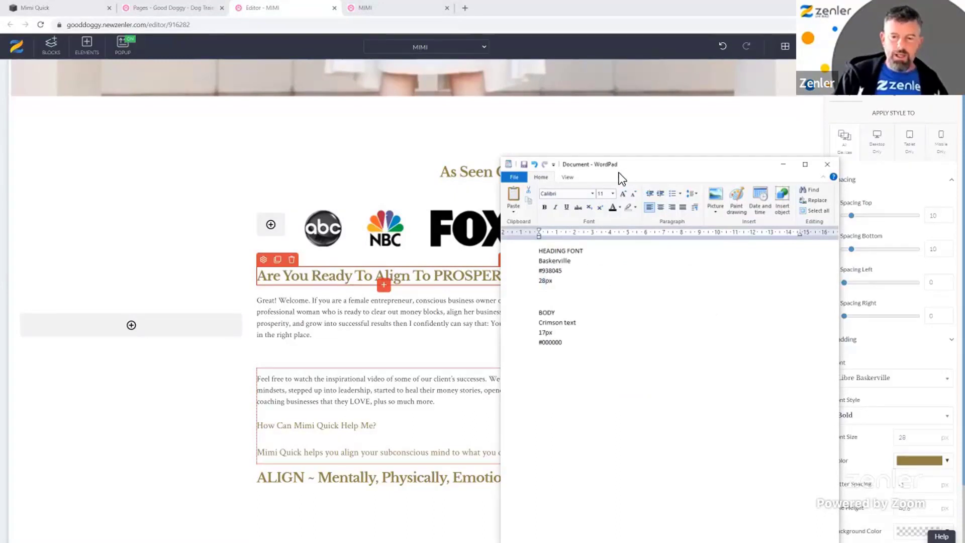
pyautogui.hotkey('alt', 'Tab')
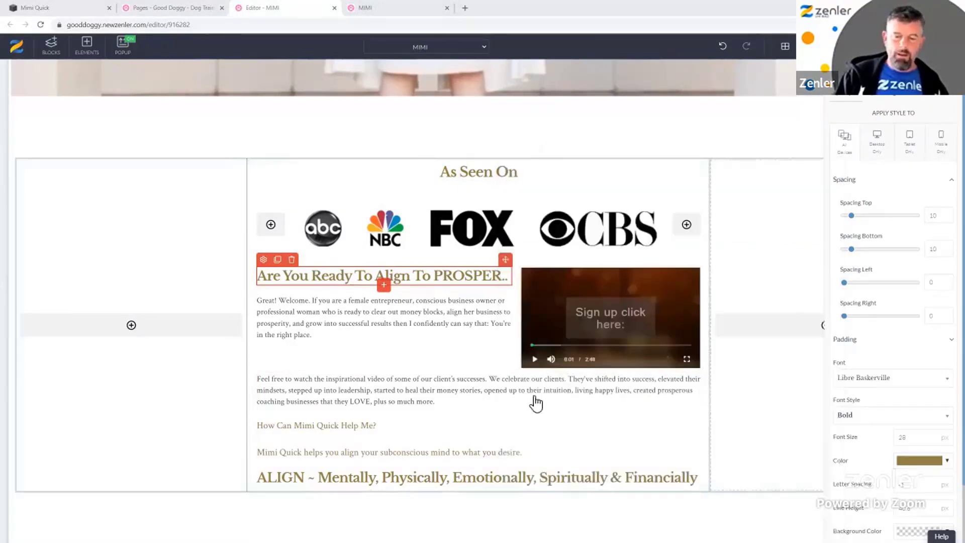
# - Try to copy the "Your Subconscious Mind" quote below the ALIGN heading on the original website
pyautogui.click(59, 8)
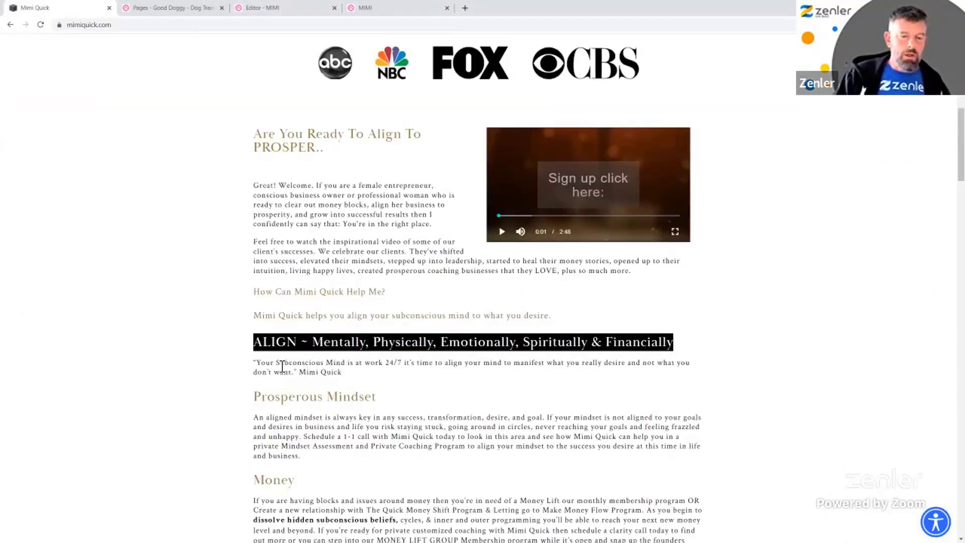
pyautogui.moveTo(271, 363); pyautogui.dragTo(334, 373)
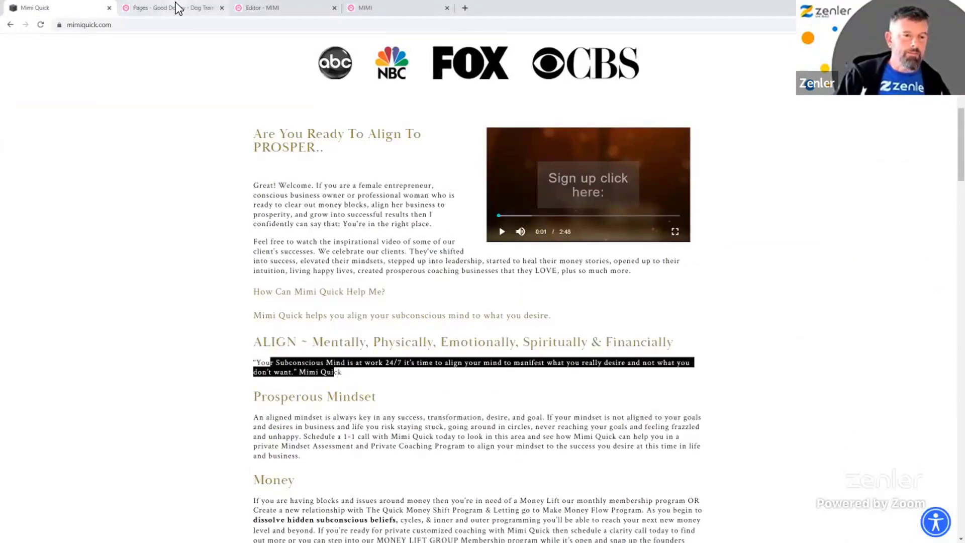
pyautogui.click(283, 16)
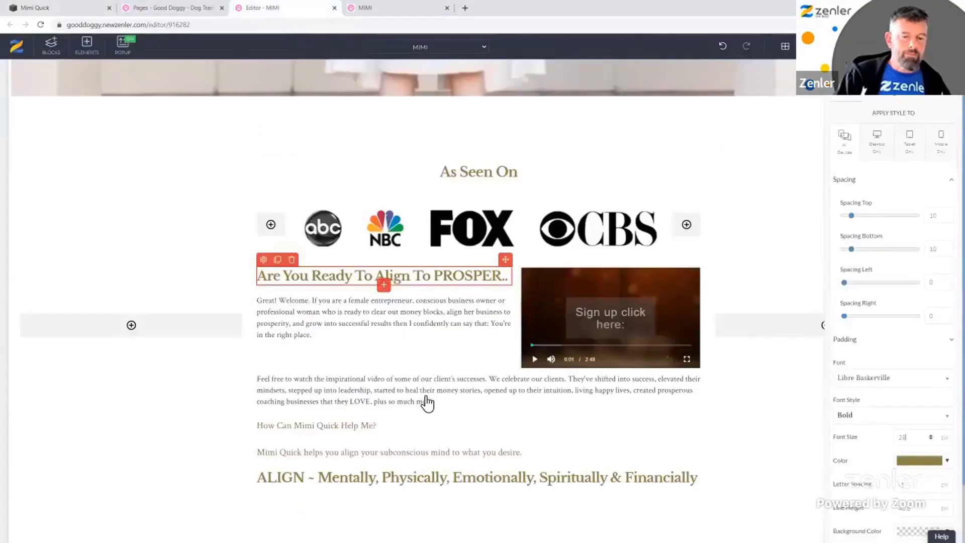
# - Clone the "Great! Welcome." body paragraph and move the copy directly beneath the ALIGN heading
pyautogui.click(294, 307)
pyautogui.click(278, 287)
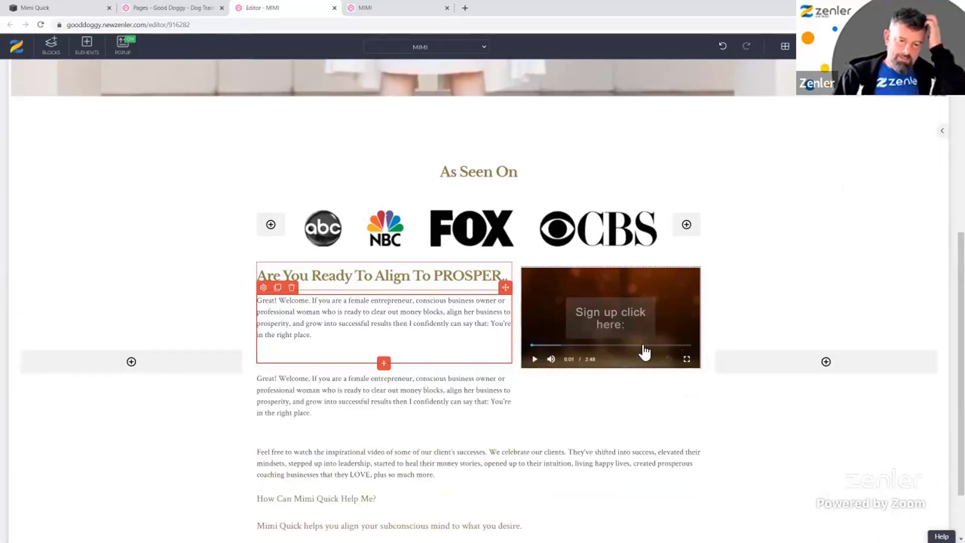
pyautogui.scroll(-2, 754, 366)
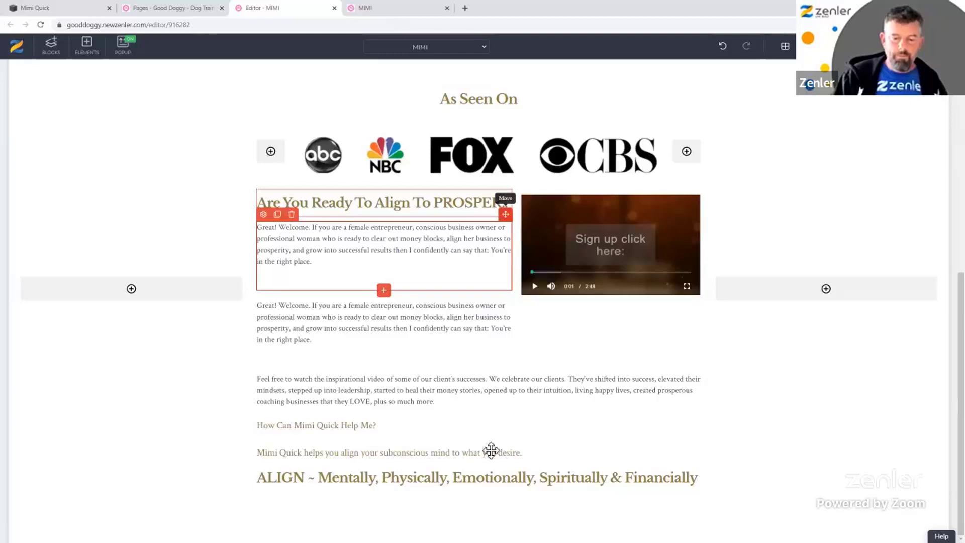
pyautogui.moveTo(472, 487); pyautogui.dragTo(470, 488)
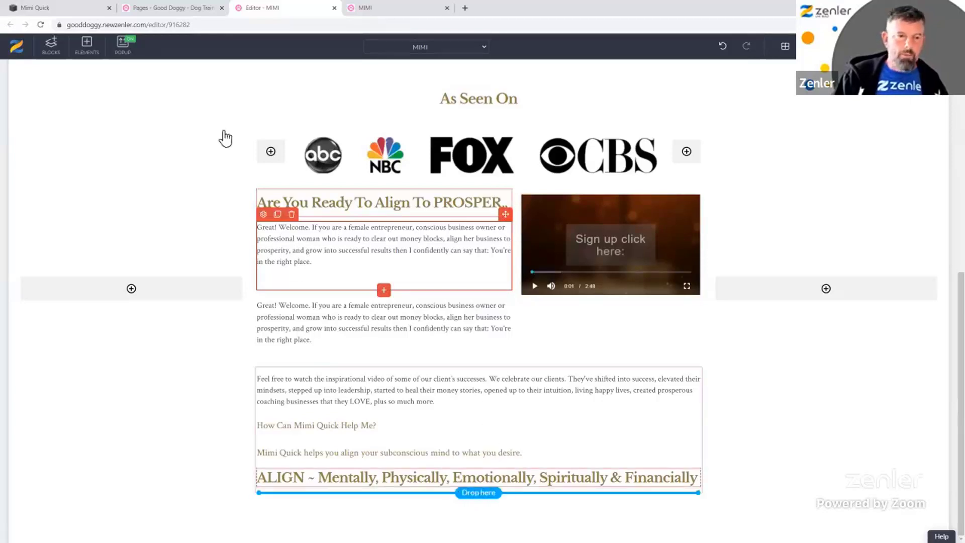
# - Replace the cloned paragraph's text with the full "Your Subconscious Mind is at work 24/7" quote copied from the original website
pyautogui.click(72, 8)
pyautogui.moveTo(361, 379); pyautogui.dragTo(246, 367)
pyautogui.hotkey('ctrl', 'c')
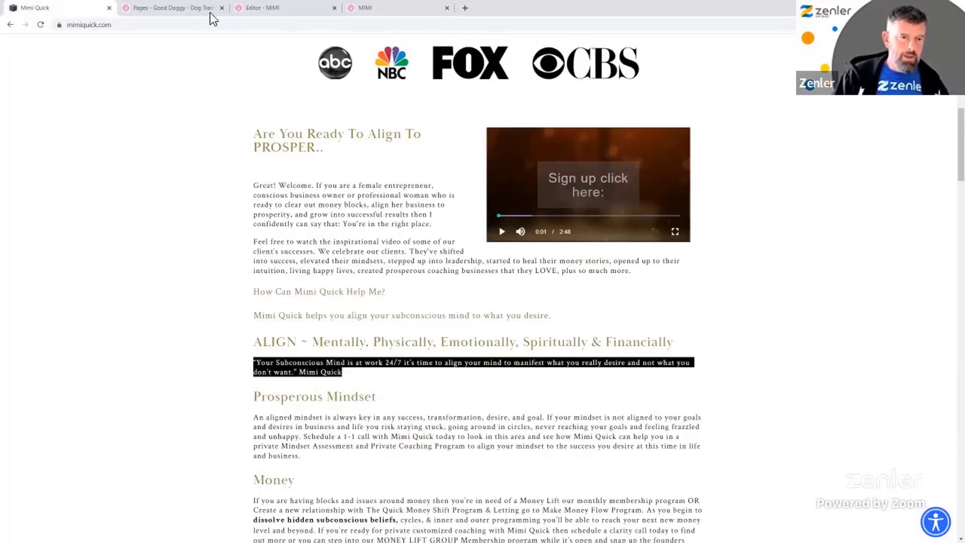
pyautogui.click(281, 9)
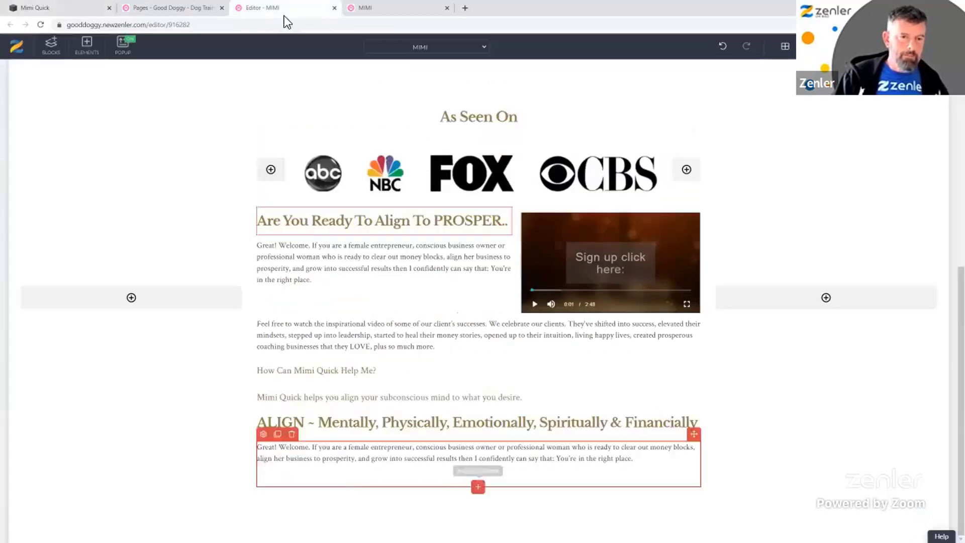
pyautogui.tripleClick(372, 461)
pyautogui.hotkey('ctrl', 'v')
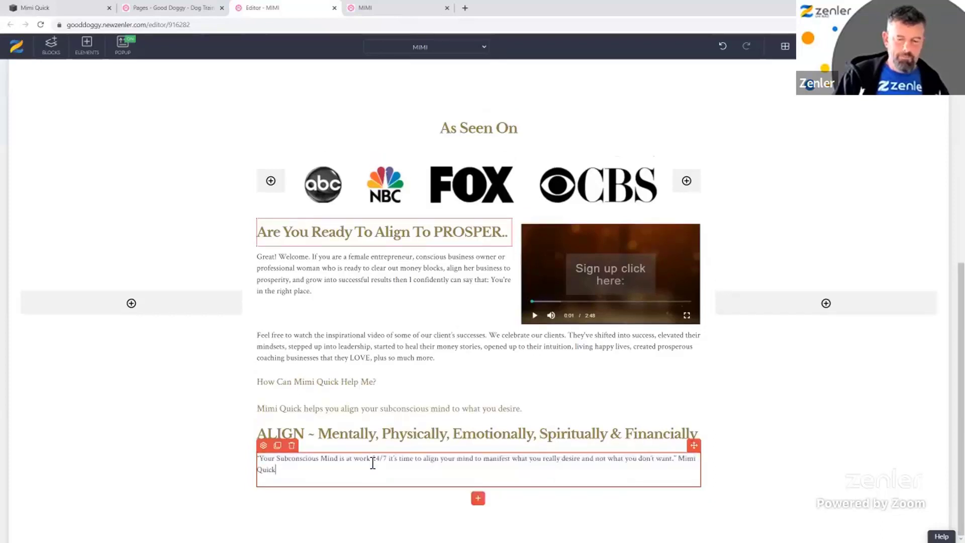
# - Copy the "Prosperous Mindset" heading from the original website and return to the page editor
pyautogui.click(67, 10)
pyautogui.moveTo(383, 400); pyautogui.dragTo(242, 402)
pyautogui.hotkey('ctrl', 'c')
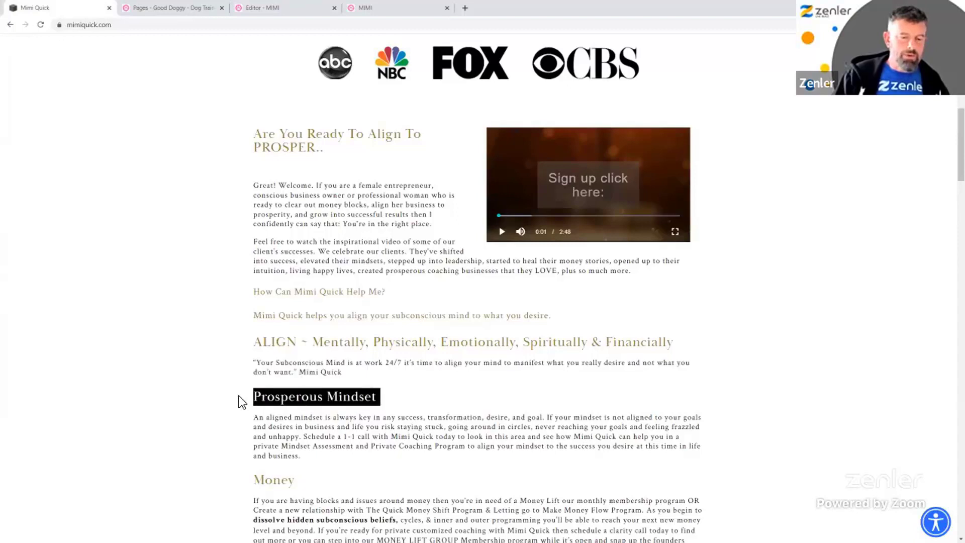
pyautogui.click(184, 9)
pyautogui.click(266, 9)
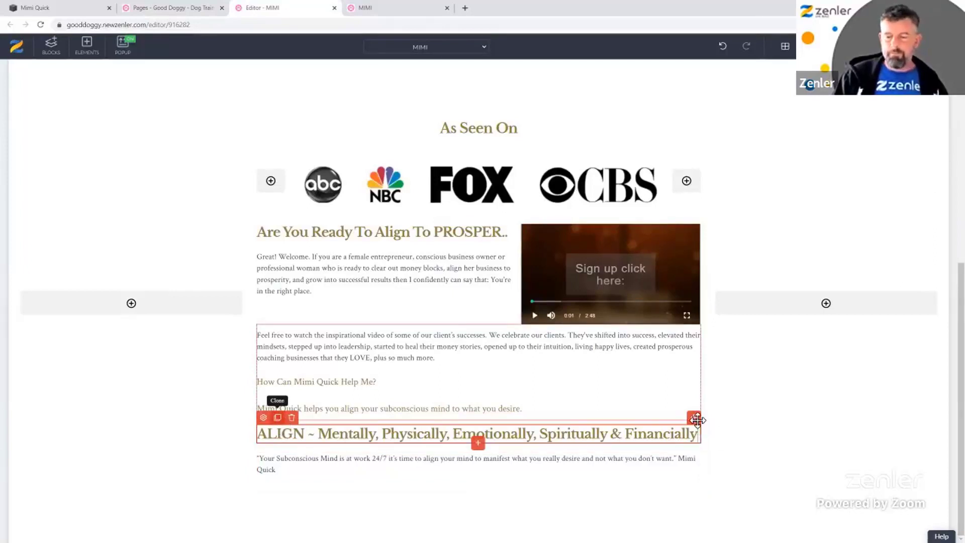
# - Place a clone of the ALIGN heading below the quote paragraph and replace its text with "Prosperous Mindset"
pyautogui.moveTo(694, 419)
pyautogui.mouseDown()
pyautogui.moveTo(578, 473)
pyautogui.moveTo(428, 503)
pyautogui.moveTo(429, 514)
pyautogui.moveTo(425, 500)
pyautogui.moveTo(371, 512)
pyautogui.mouseUp()
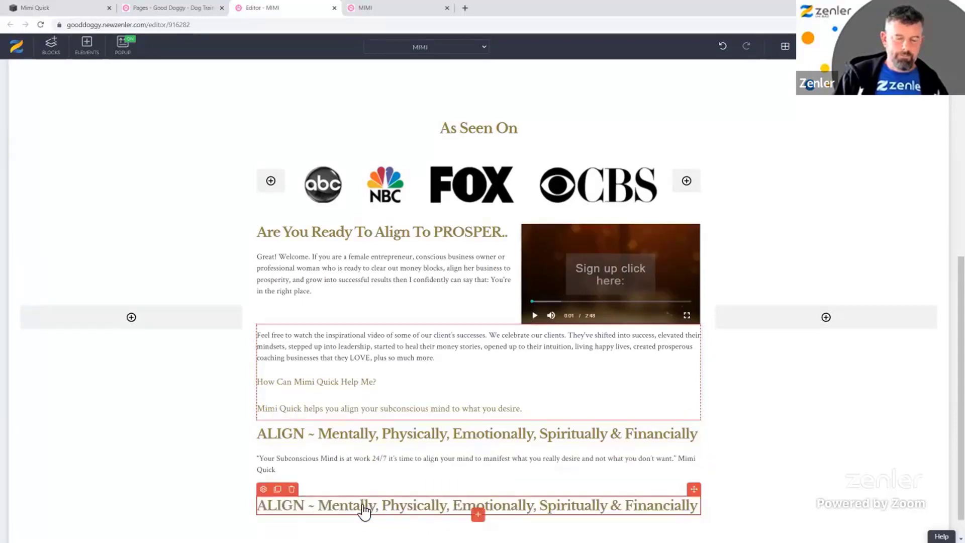
pyautogui.tripleClick(365, 507)
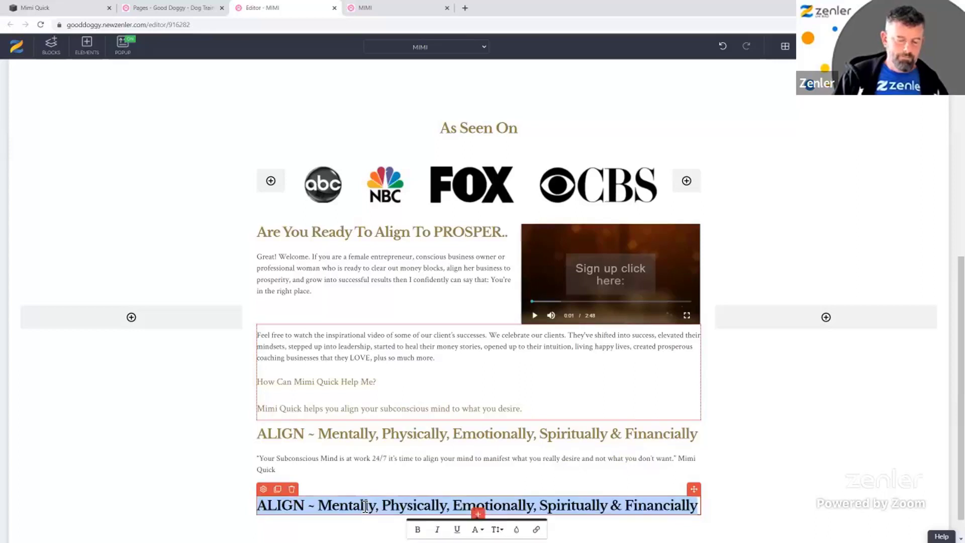
pyautogui.hotkey('ctrl', 'v')
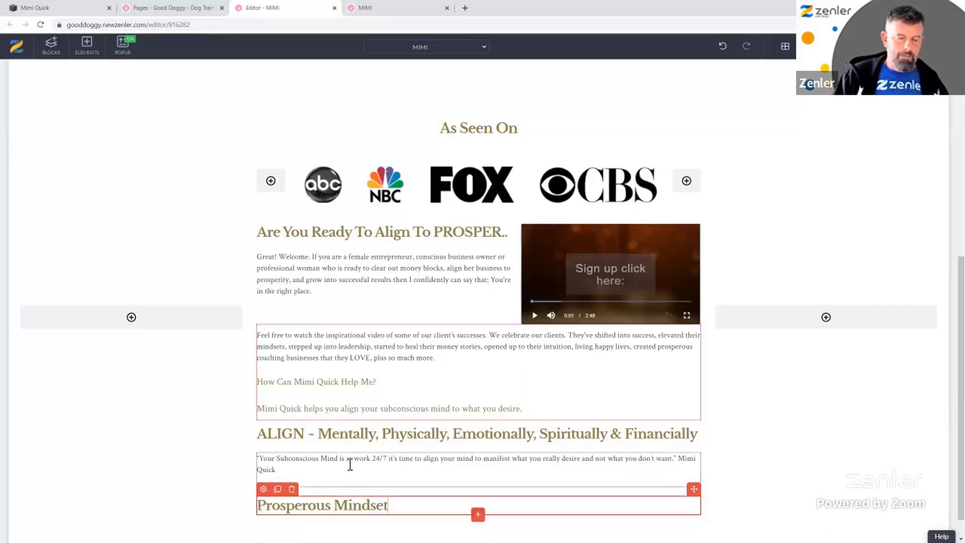
# - Clone the quote paragraph and the "Prosperous Mindset" heading, placing the paragraph copy below the original heading and the heading copy beneath it
pyautogui.click(332, 470)
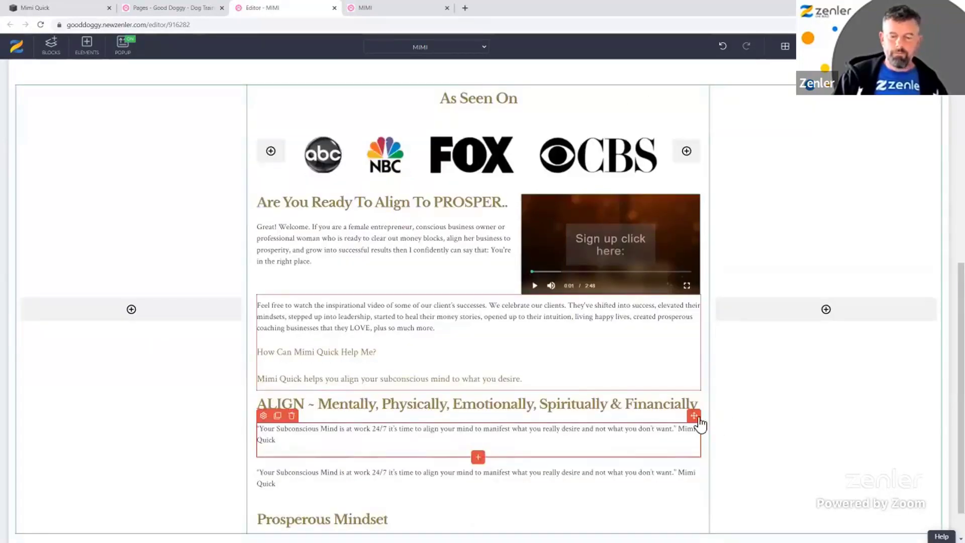
pyautogui.scroll(-1, 734, 420)
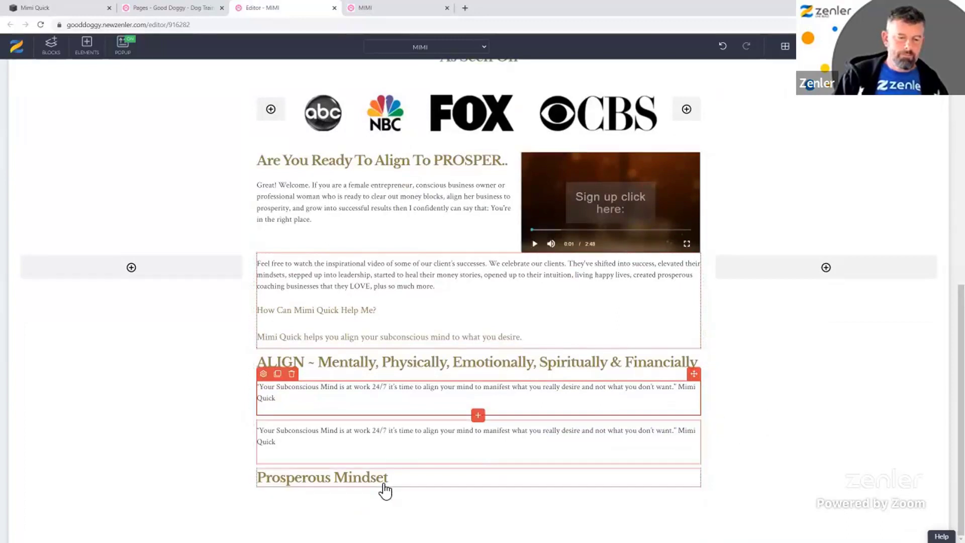
pyautogui.click(425, 478)
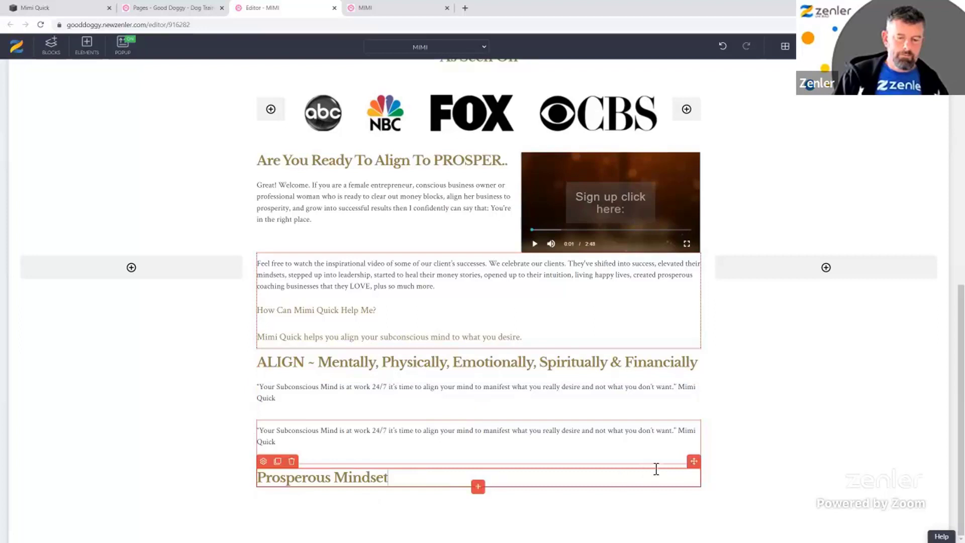
pyautogui.moveTo(696, 462); pyautogui.dragTo(534, 417)
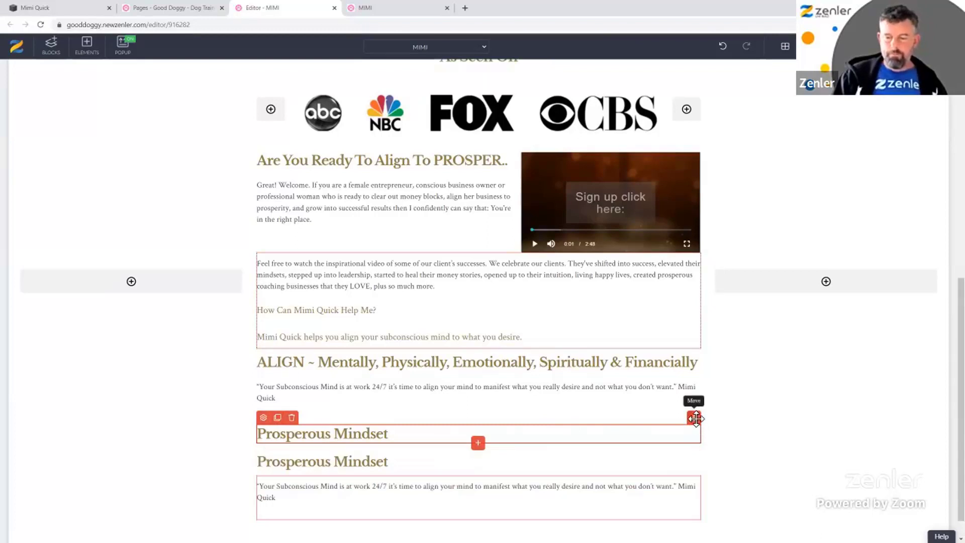
pyautogui.moveTo(694, 417); pyautogui.dragTo(282, 186)
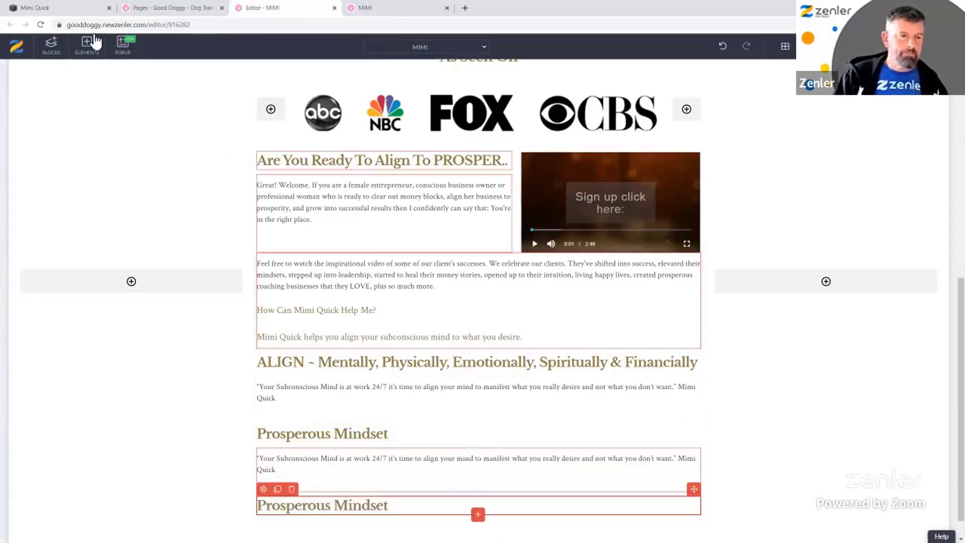
# - Replace the cloned quote under "Prosperous Mindset" with the "An aligned mindset is always key" paragraph copied from the original website
pyautogui.click(84, 13)
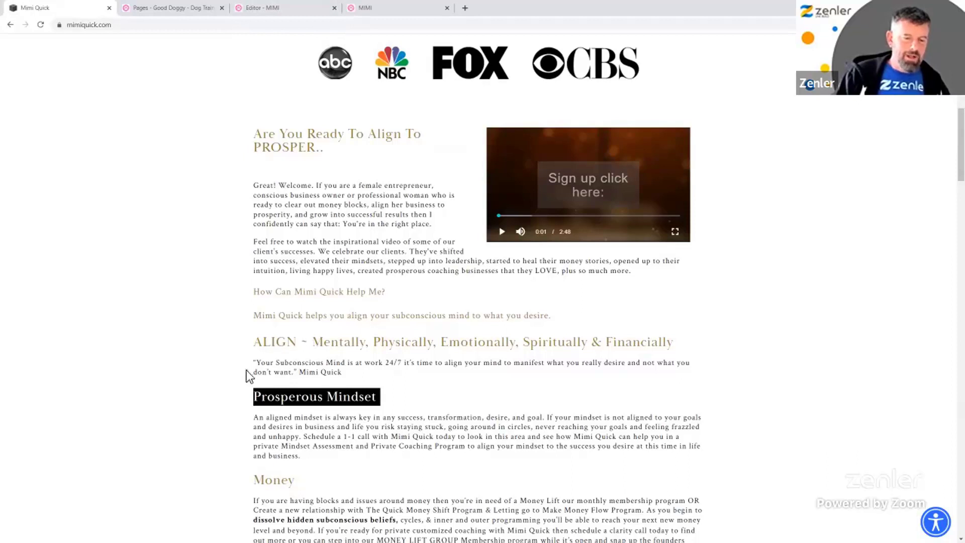
pyautogui.click(276, 10)
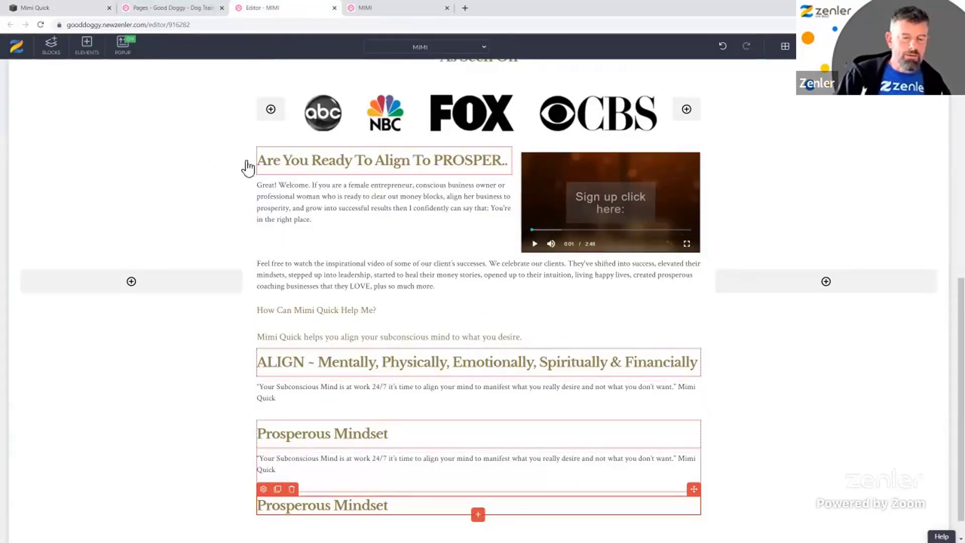
pyautogui.click(71, 8)
pyautogui.moveTo(306, 455); pyautogui.dragTo(252, 423)
pyautogui.hotkey('ctrl', 'c')
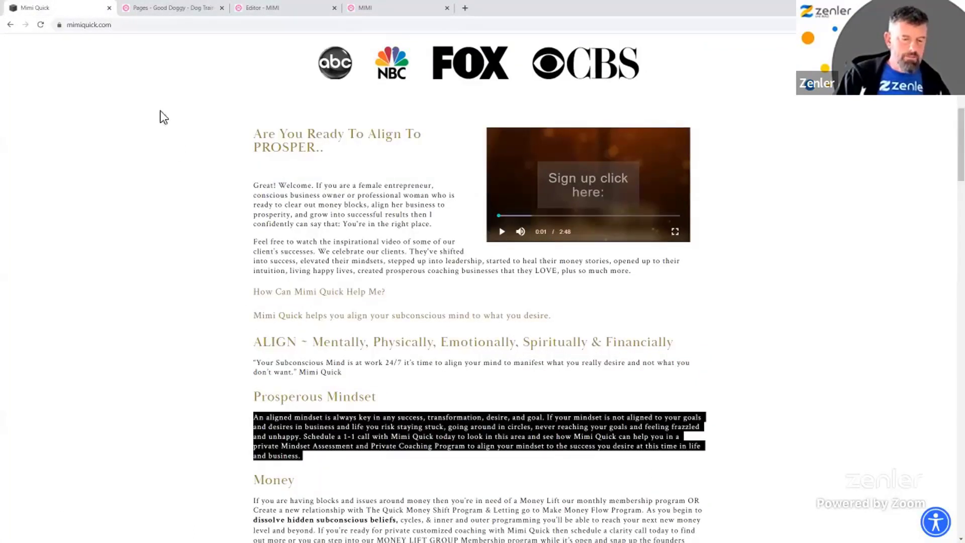
pyautogui.click(262, 8)
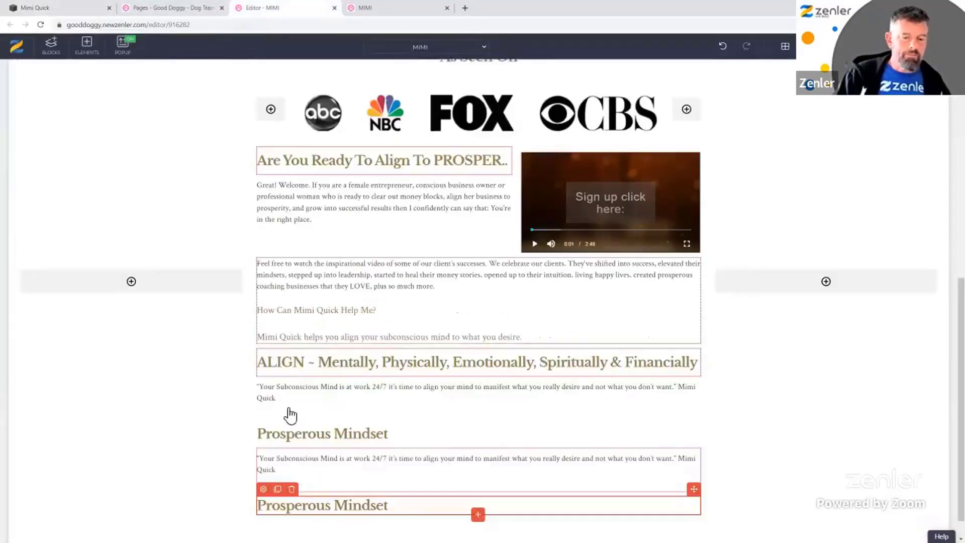
pyautogui.click(284, 473)
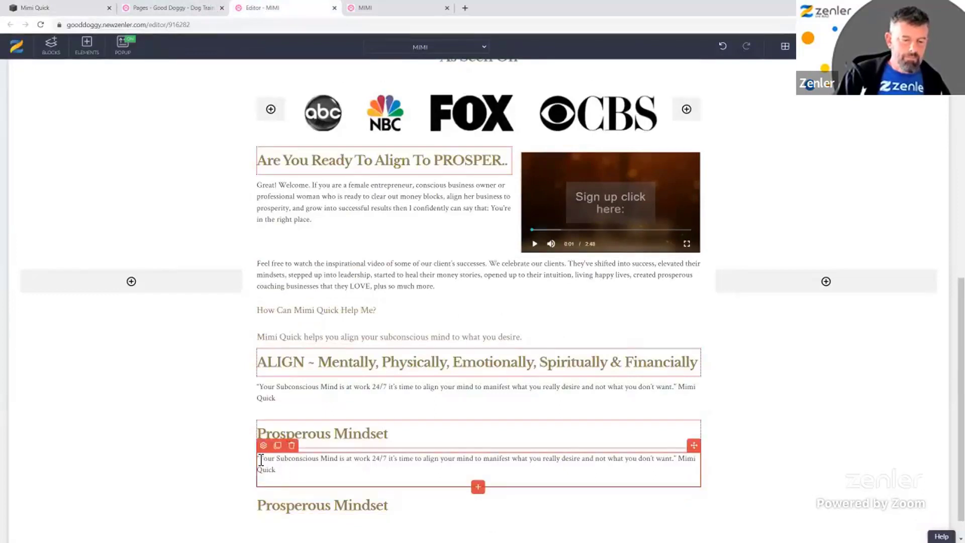
pyautogui.moveTo(260, 460); pyautogui.dragTo(312, 469)
pyautogui.hotkey('ctrl', 'v')
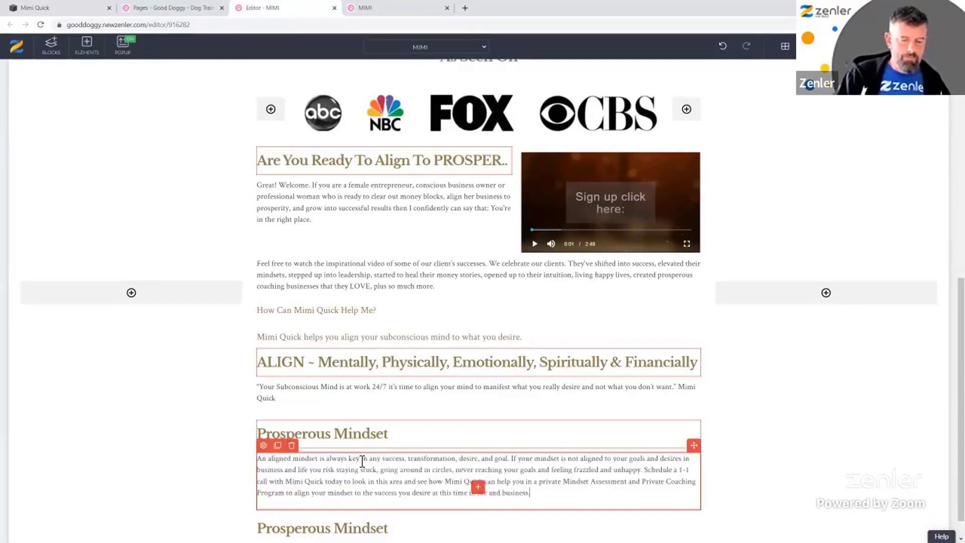
# - Replace the second "Prosperous Mindset" heading with the "Money" heading copied from the original website
pyautogui.click(62, 9)
pyautogui.doubleClick(296, 485)
pyautogui.hotkey('ctrl', 'c')
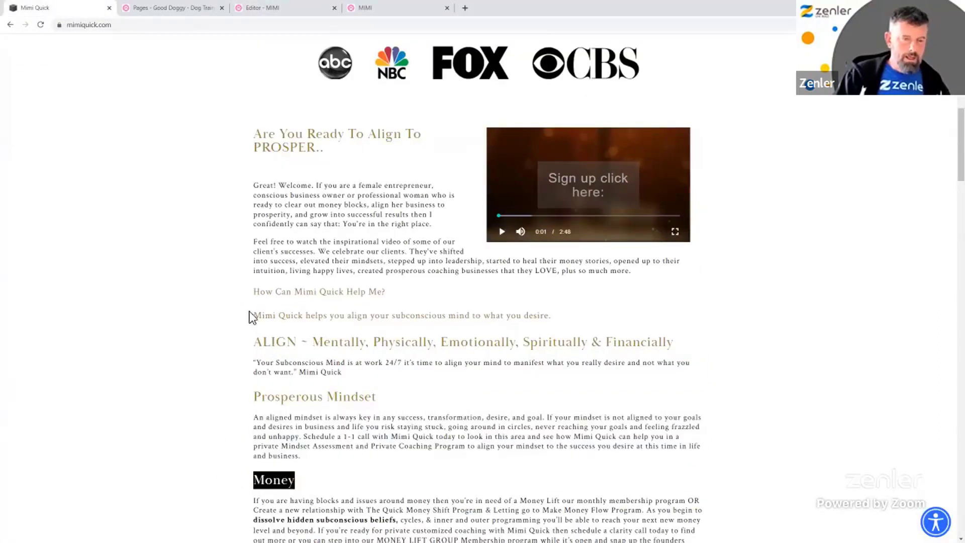
pyautogui.click(259, 11)
pyautogui.scroll(-1, 297, 498)
pyautogui.click(297, 502)
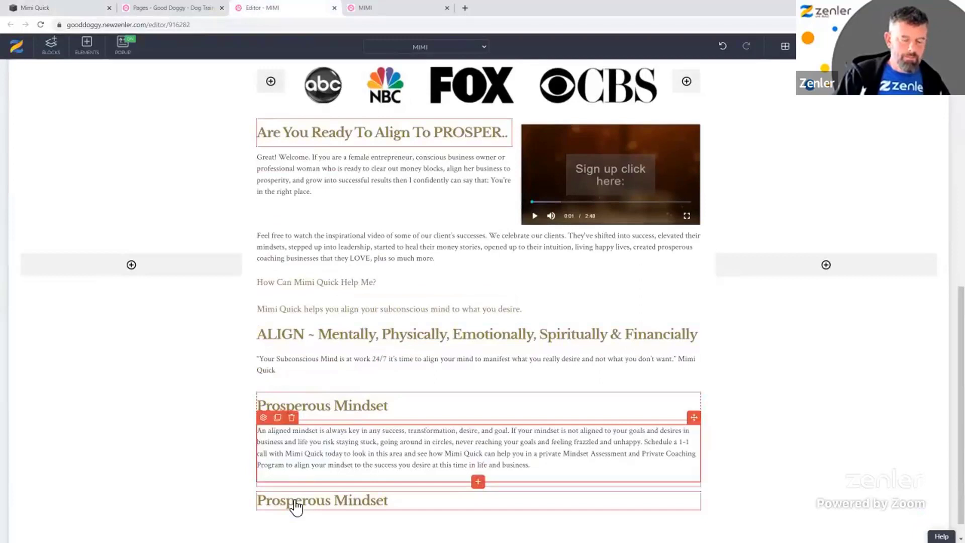
pyautogui.tripleClick(297, 501)
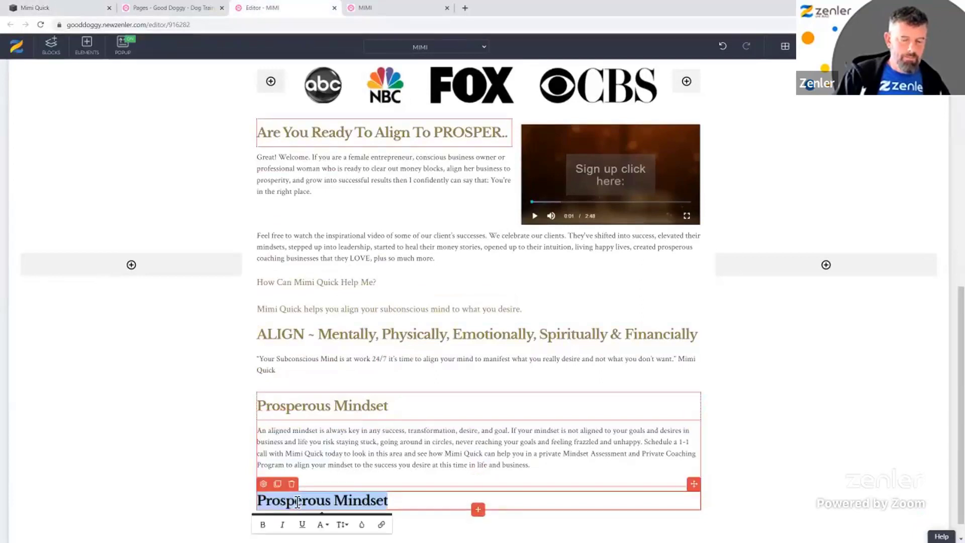
pyautogui.hotkey('ctrl', 'v')
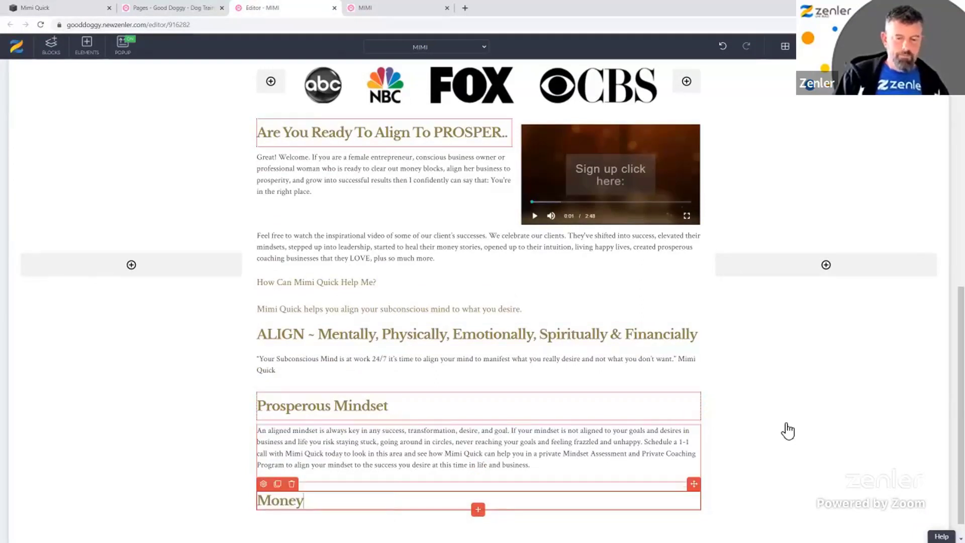
# - Clone the "An aligned mindset" paragraph and move the copy directly beneath the "Money" heading
pyautogui.scroll(-1, 790, 425)
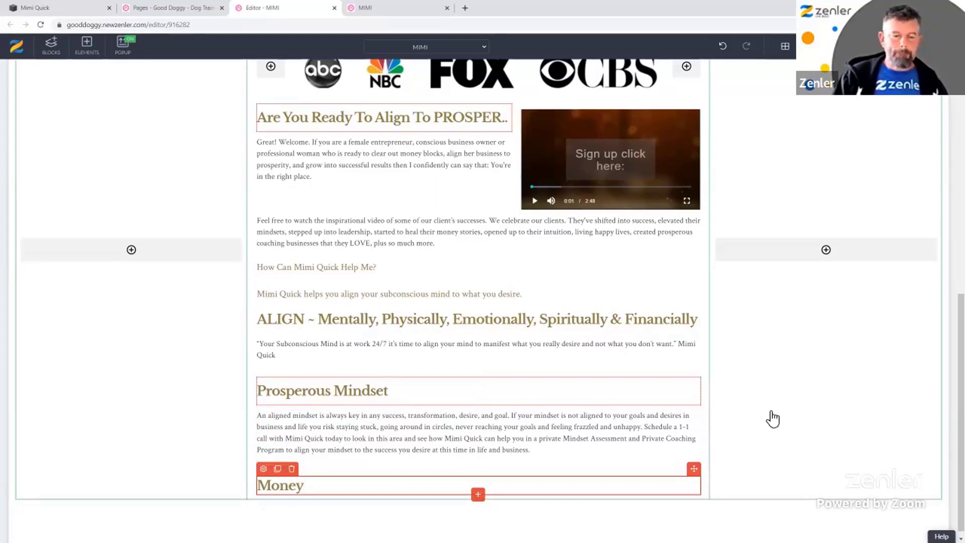
pyautogui.click(408, 424)
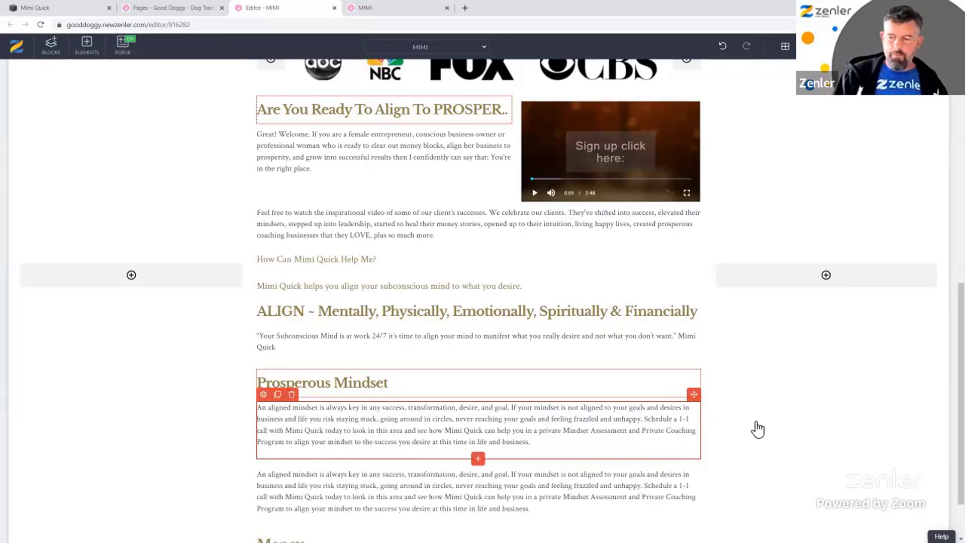
pyautogui.scroll(-1, 758, 429)
pyautogui.moveTo(696, 329); pyautogui.dragTo(236, 131)
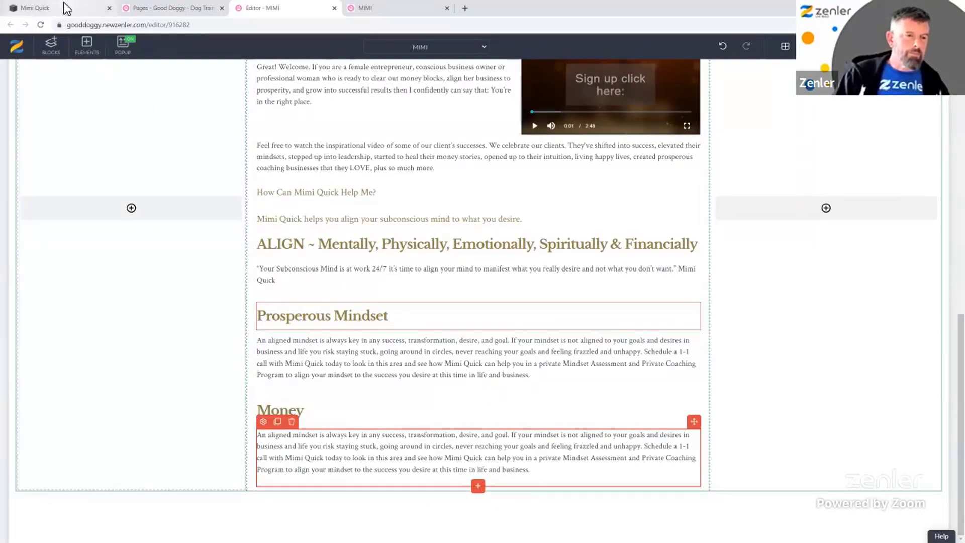
# - Replace the cloned paragraph under "Money" with the "If you are having blocks and issues around money" text from the original website
pyautogui.click(65, 5)
pyautogui.scroll(-5, 406, 441)
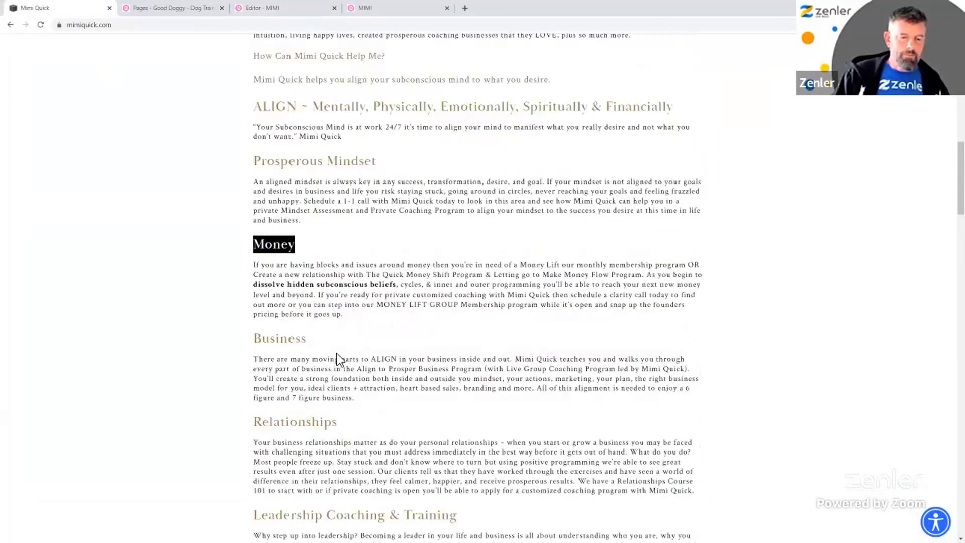
pyautogui.moveTo(346, 316); pyautogui.dragTo(244, 266)
pyautogui.hotkey('ctrl', 'c')
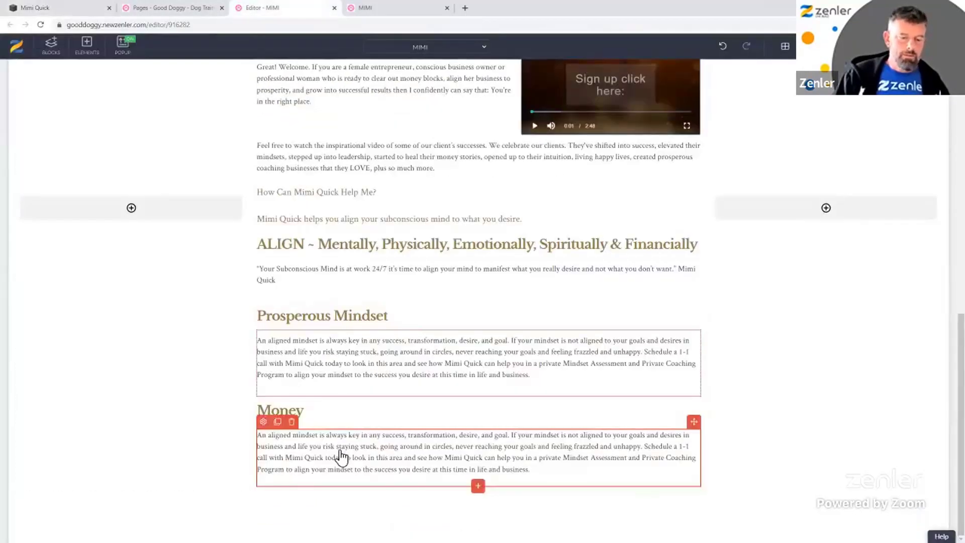
pyautogui.tripleClick(362, 458)
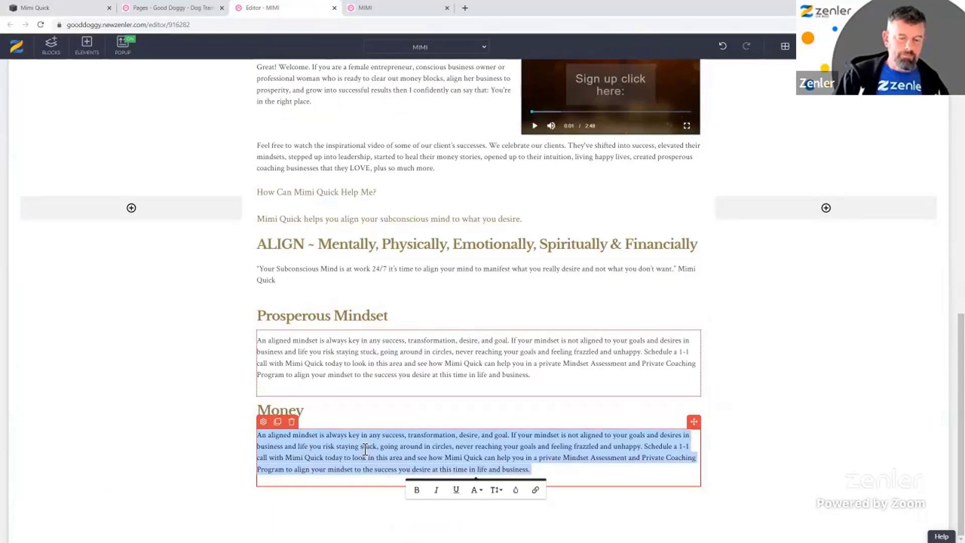
pyautogui.hotkey('ctrl', 'v')
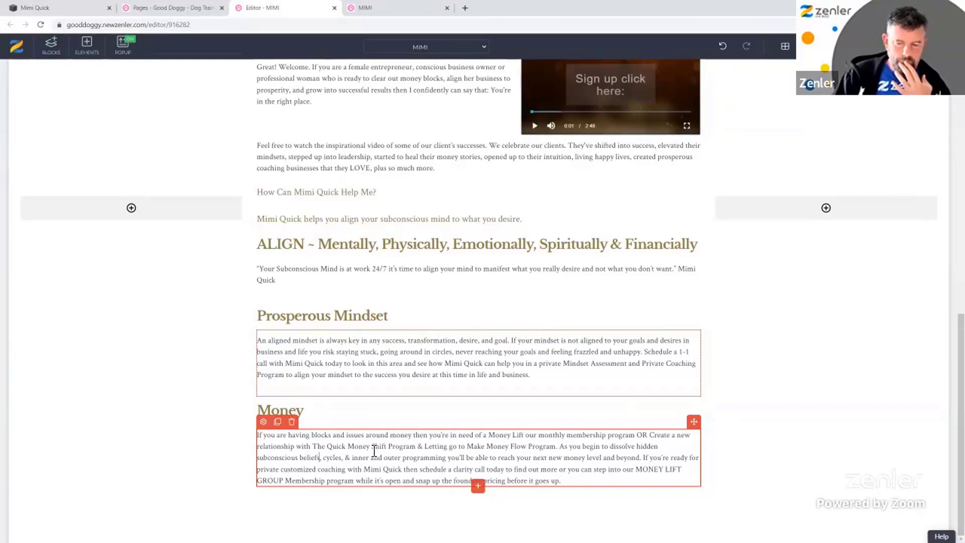
# - Make the phrase "dissolve hidden subconscious beliefs" bold in the Money paragraph
pyautogui.keyDown('shift'); pyautogui.click(611, 447); pyautogui.keyUp('shift')
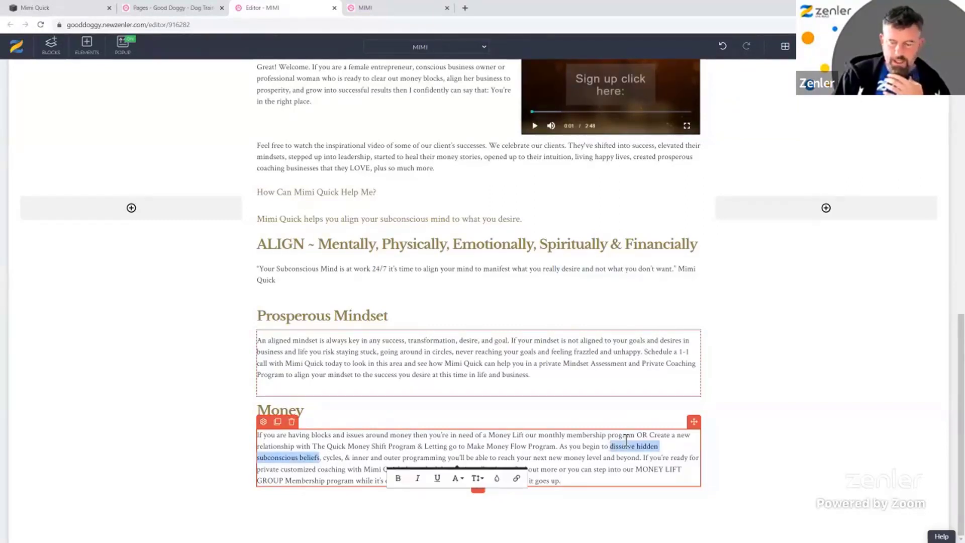
pyautogui.click(397, 478)
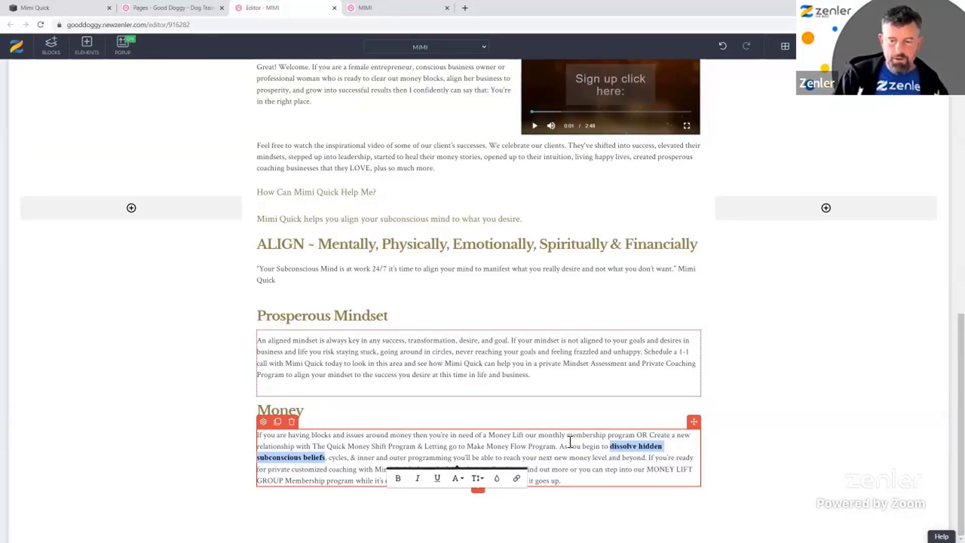
pyautogui.click(571, 442)
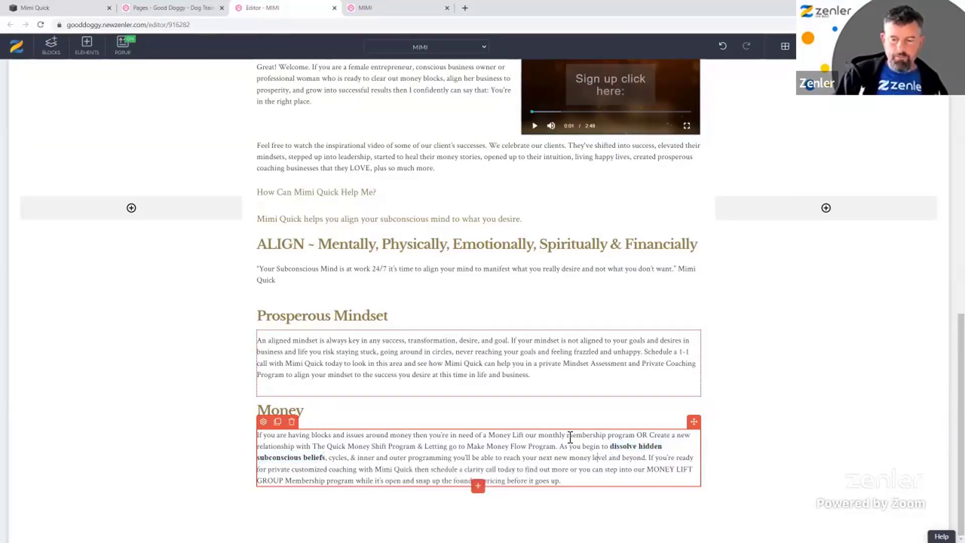
# - Check the next section on the original website, then clone the "Money" heading and move the copy below the Money paragraph
pyautogui.click(77, 8)
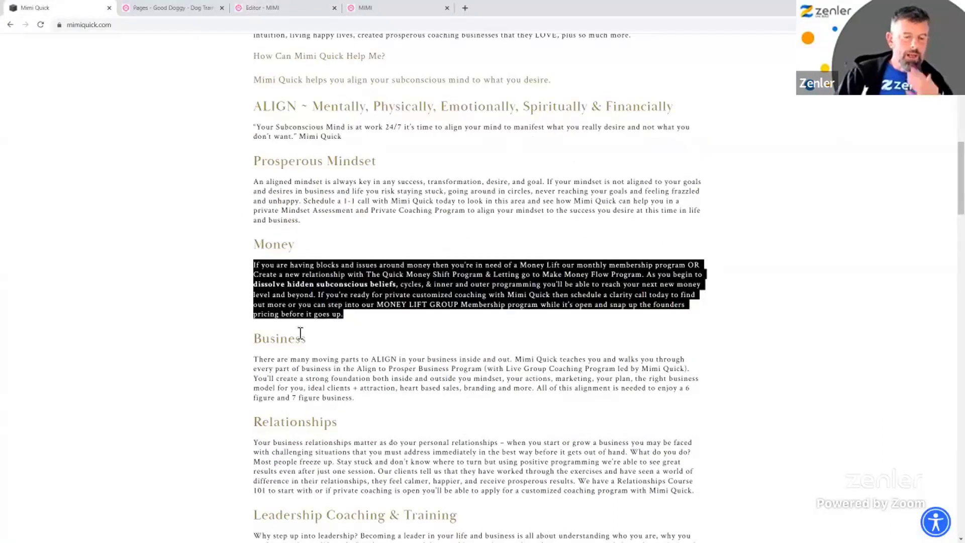
pyautogui.click(261, 6)
pyautogui.click(304, 412)
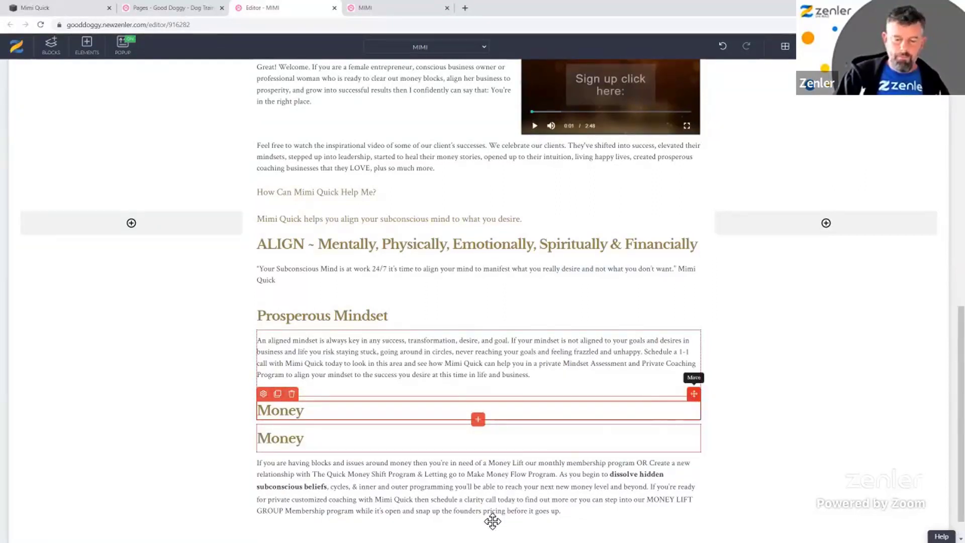
pyautogui.moveTo(486, 519); pyautogui.dragTo(517, 458)
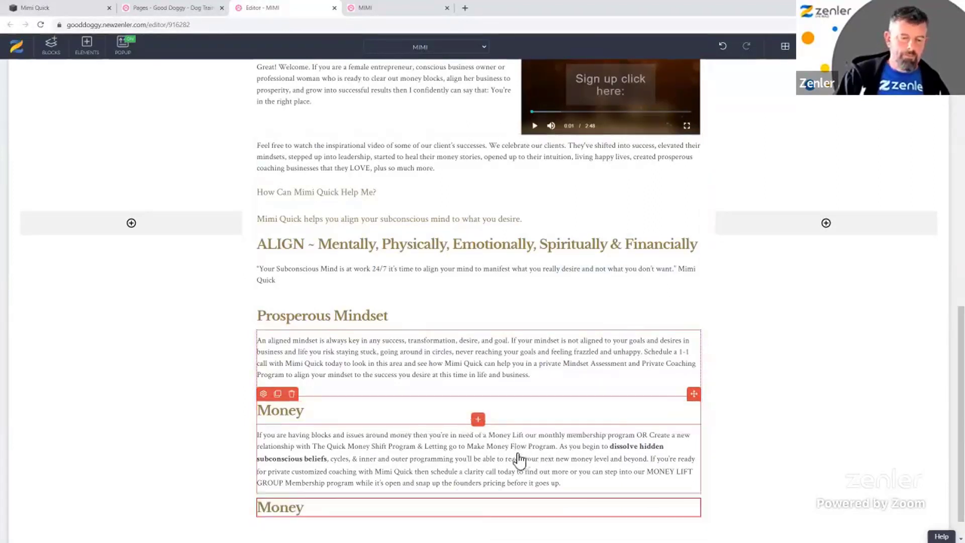
# - Clone the Money paragraph and move the copy beneath the second "Money" heading
pyautogui.click(285, 445)
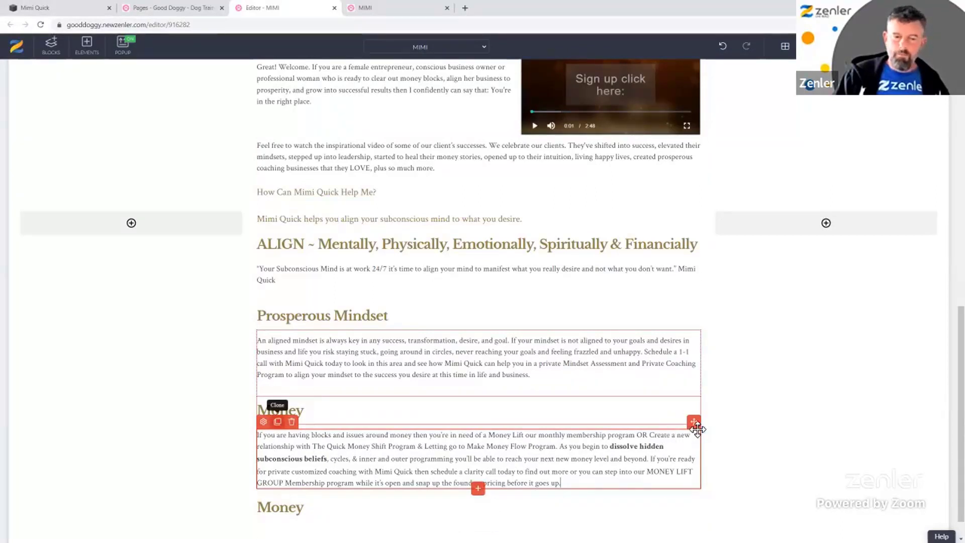
pyautogui.scroll(-1, 727, 425)
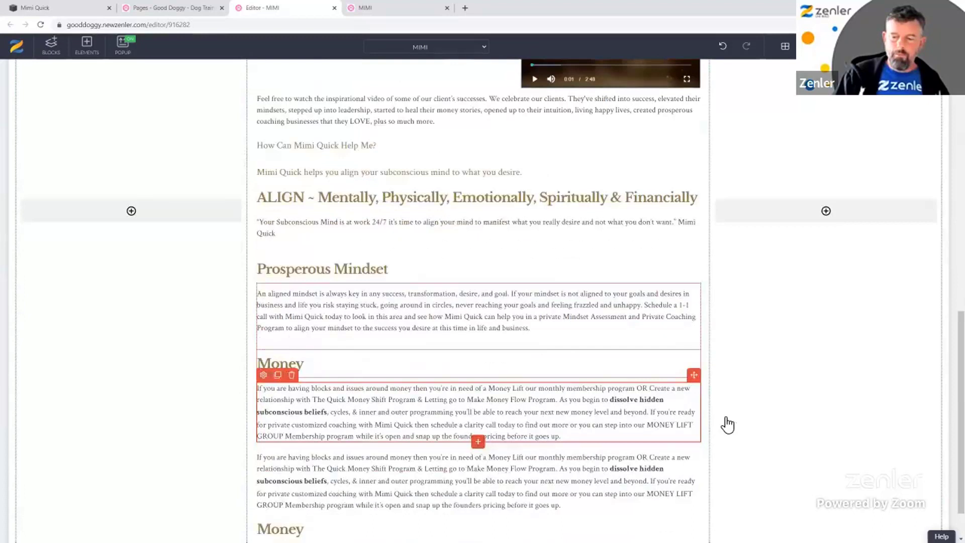
pyautogui.scroll(-1, 724, 381)
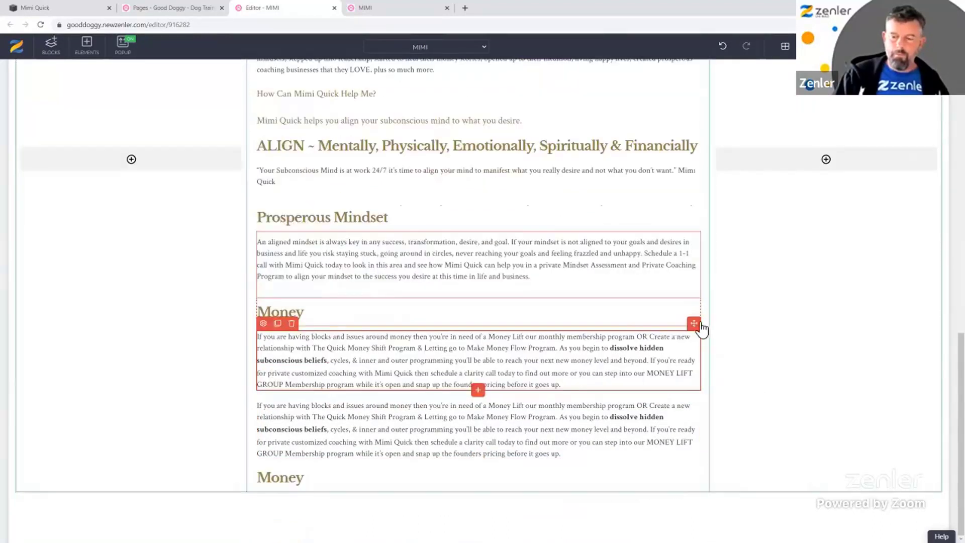
pyautogui.moveTo(693, 323); pyautogui.dragTo(63, 6)
# - Replace the second "Money" heading with the "Business" heading copied from the original website
pyautogui.click(62, 6)
pyautogui.moveTo(317, 335); pyautogui.dragTo(241, 343)
pyautogui.hotkey('ctrl', 'c')
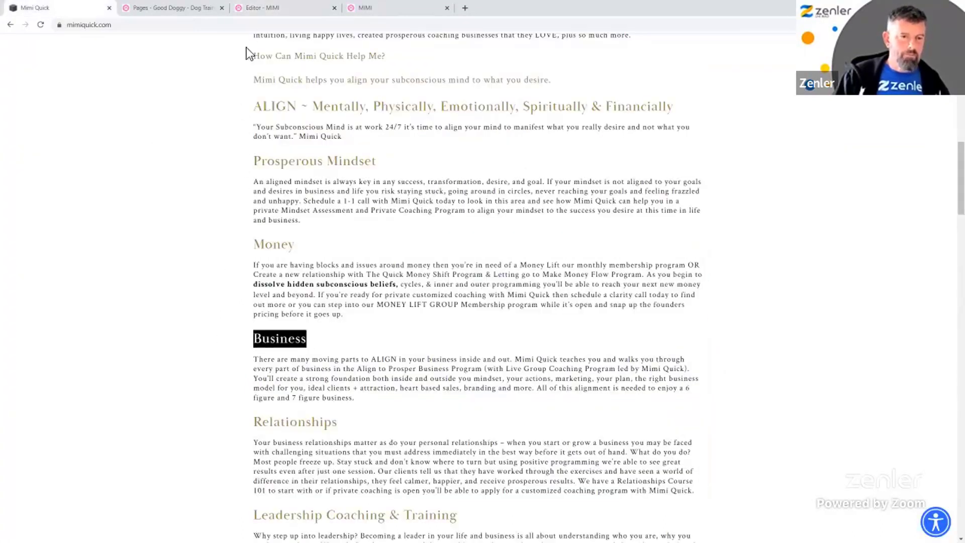
pyautogui.click(255, 10)
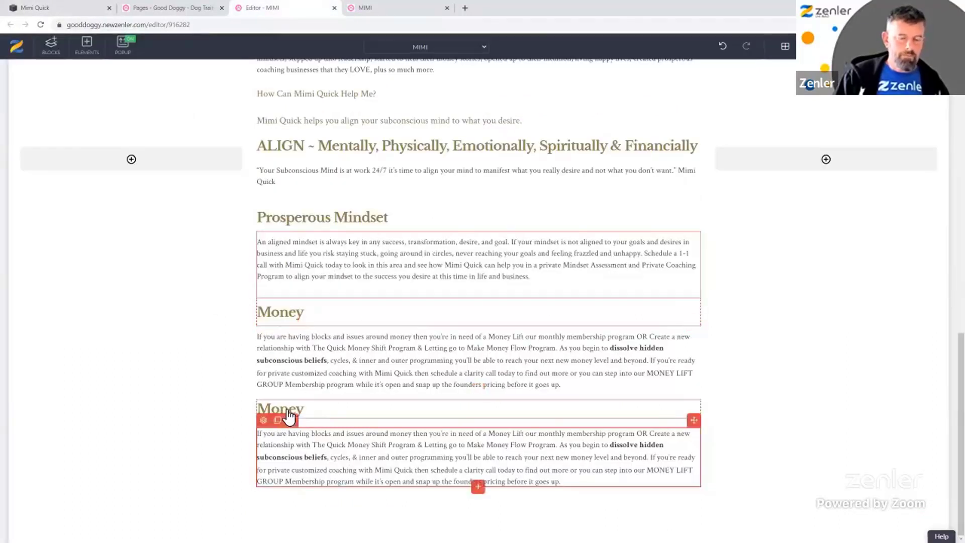
pyautogui.doubleClick(323, 411)
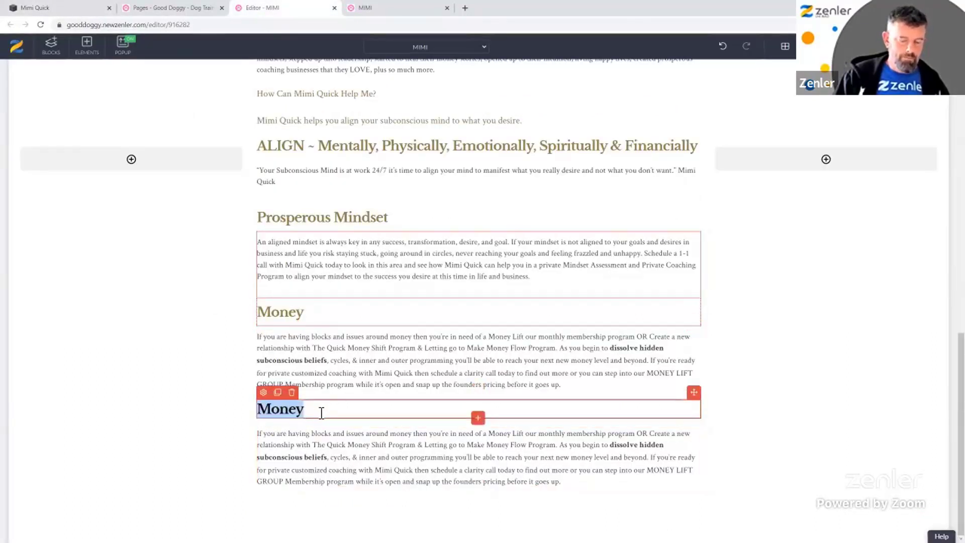
pyautogui.hotkey('ctrl', 'v')
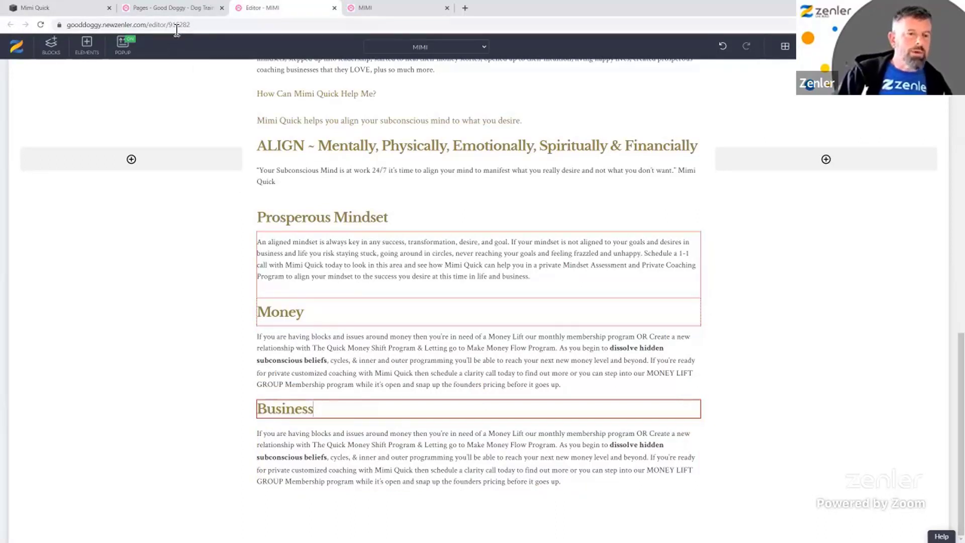
# - Replace the duplicated Money paragraph under the "Business" heading with the Business paragraph copied from the original website
pyautogui.click(65, 10)
pyautogui.click(359, 389)
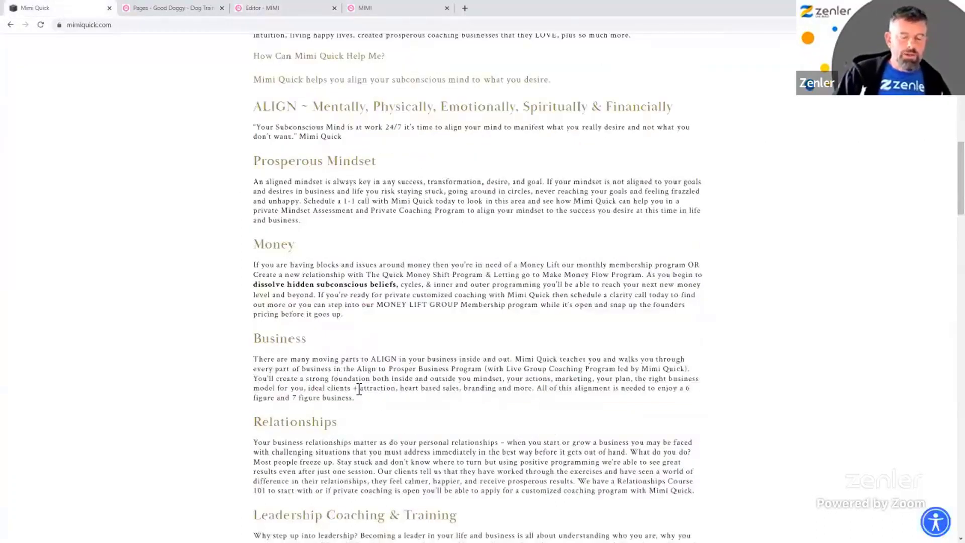
pyautogui.moveTo(356, 399); pyautogui.dragTo(253, 358)
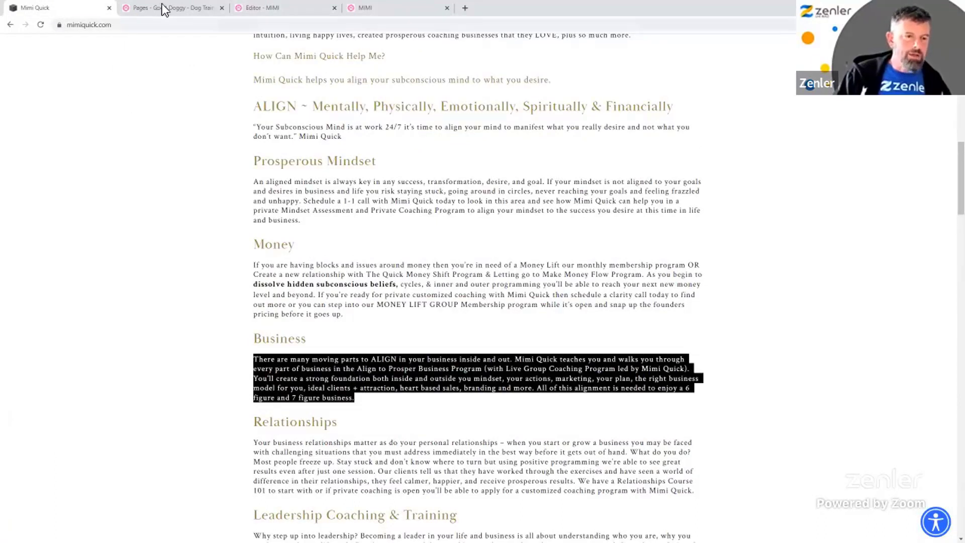
pyautogui.click(277, 6)
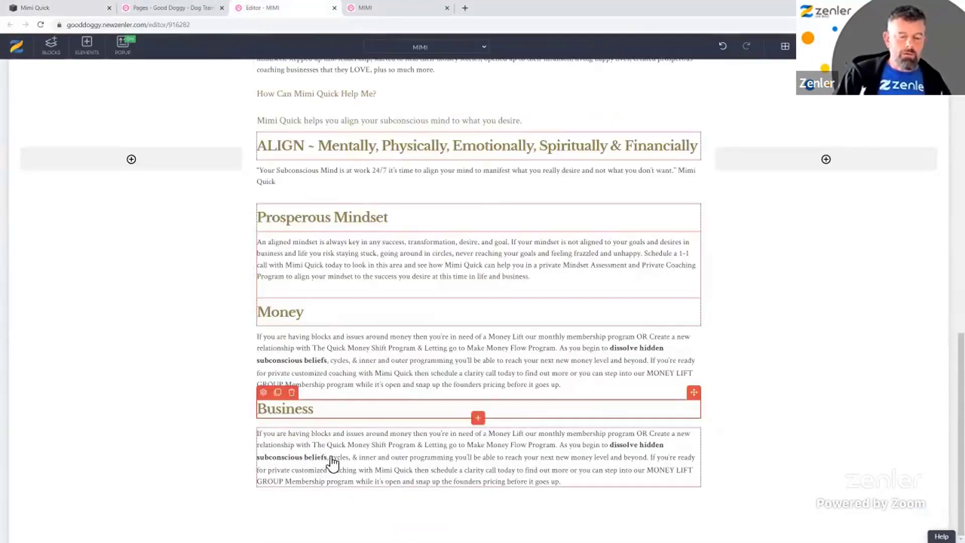
pyautogui.click(347, 458)
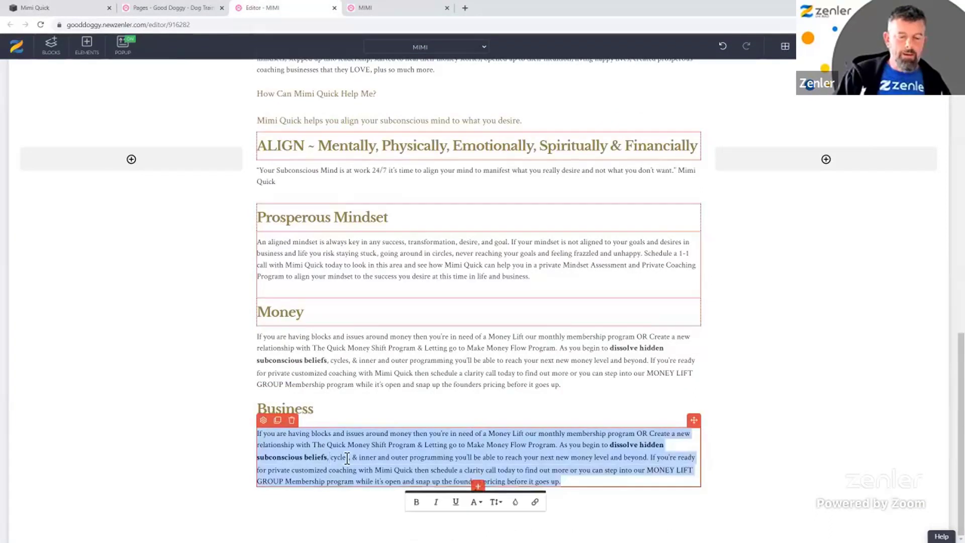
pyautogui.hotkey('ctrl', 'a')
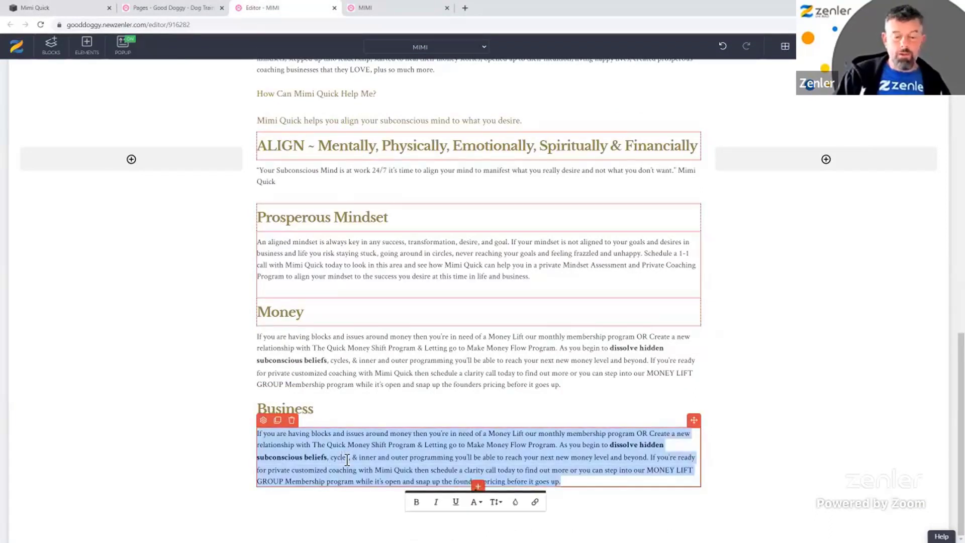
pyautogui.write("There are many moving parts to ALIGN in your business inside and out. Mimi Quick teaches you and walks you through every part of business in the Align to Prosper Business Program (with Live Group Coaching Program led by Mimi Quick). You'll create a strong foundation both inside and outside your mindset, your actions, marketing, your plan, the right business model for you, ideal clients + attraction, heart based sales, branding and more. All of this alignment is needed to enjoy a 6 figure and 7 figure business.")
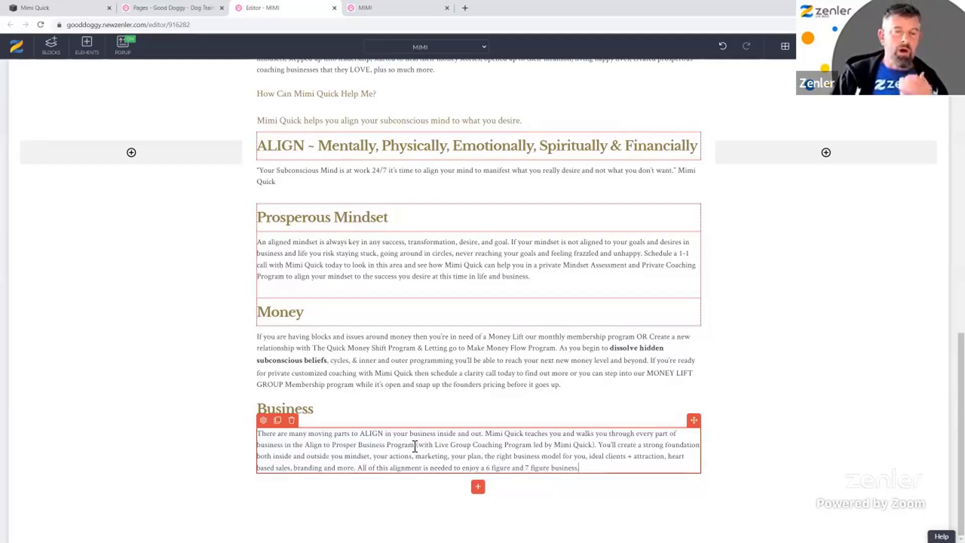
# - Clone the "Business" heading and move the copy below the Business paragraph
pyautogui.click(308, 411)
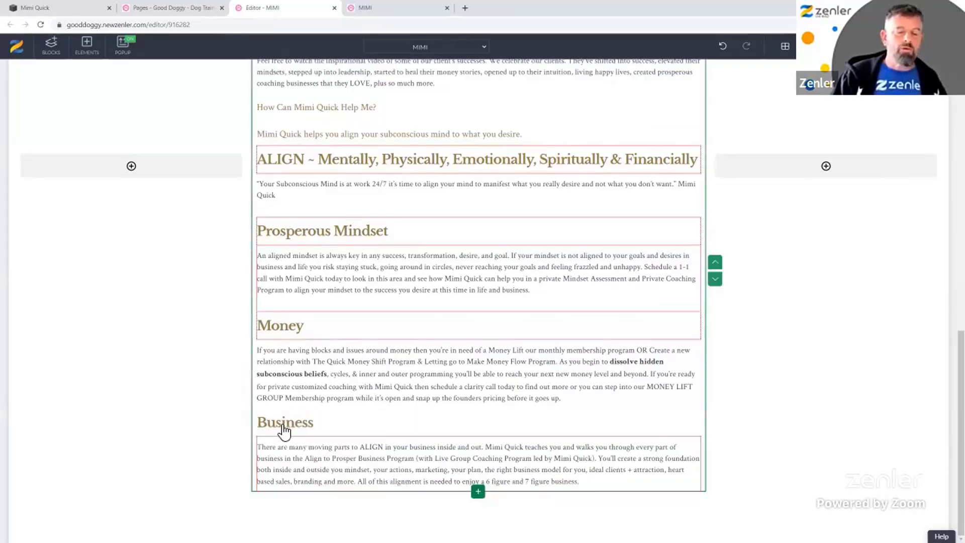
pyautogui.click(299, 426)
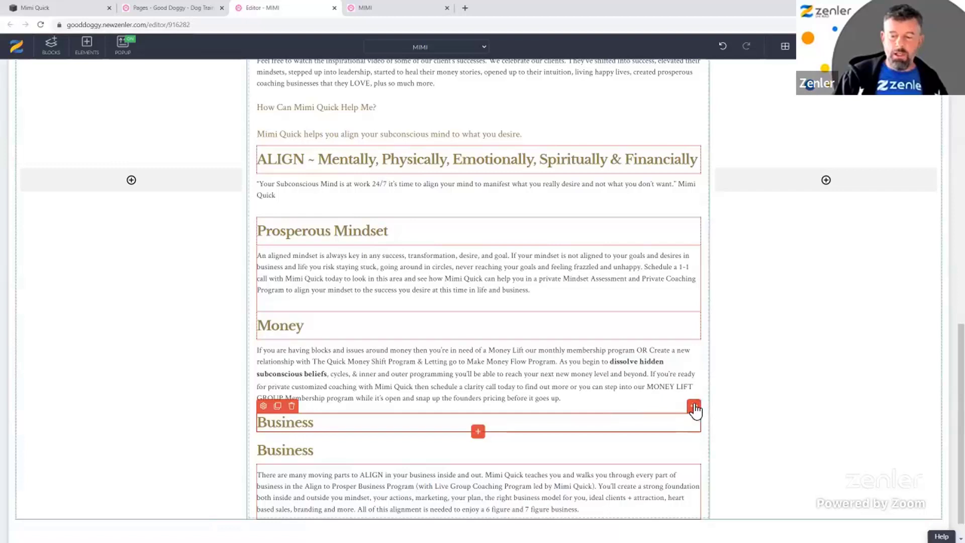
pyautogui.moveTo(694, 408); pyautogui.dragTo(408, 436)
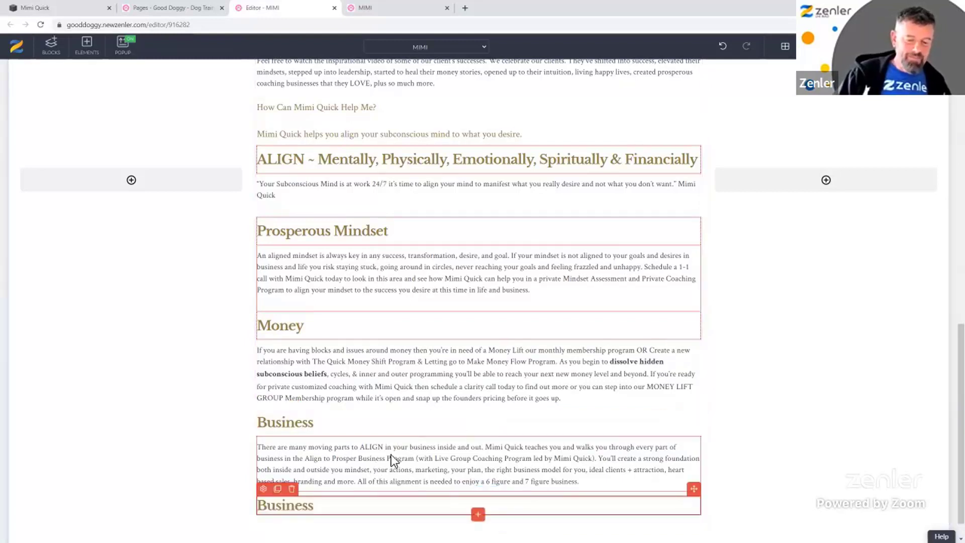
# - Clone the Business paragraph and move the copy beneath the second "Business" heading
pyautogui.click(293, 452)
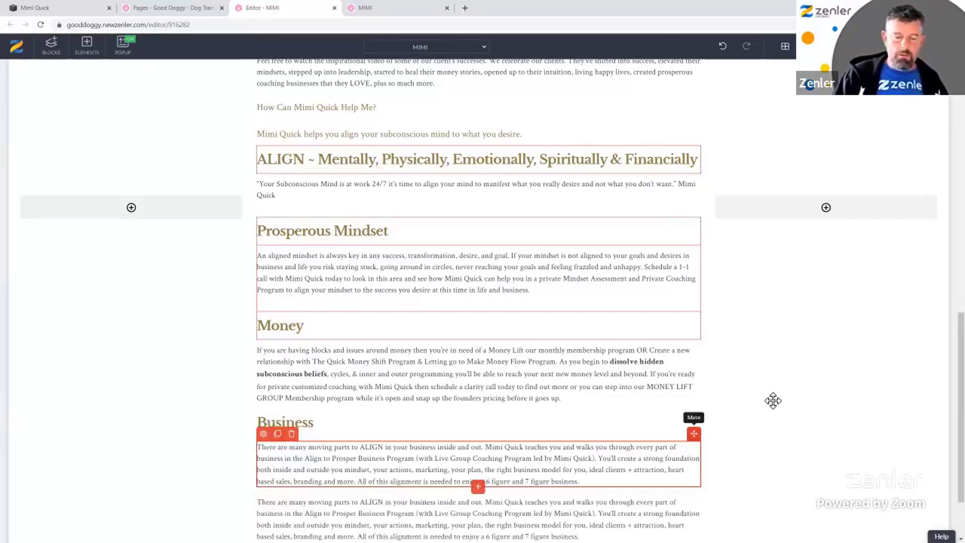
pyautogui.scroll(-1, 773, 401)
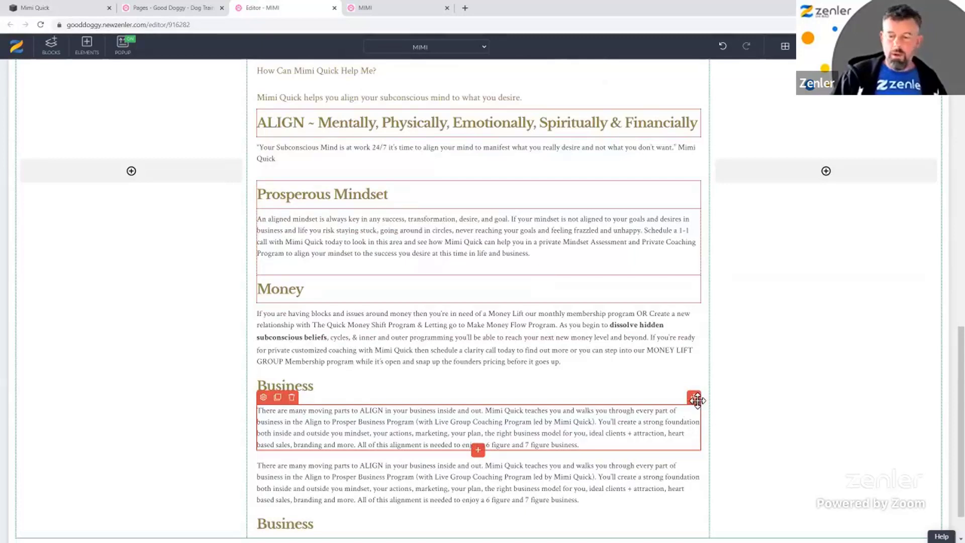
pyautogui.scroll(-1, 697, 401)
pyautogui.moveTo(697, 353); pyautogui.dragTo(324, 475)
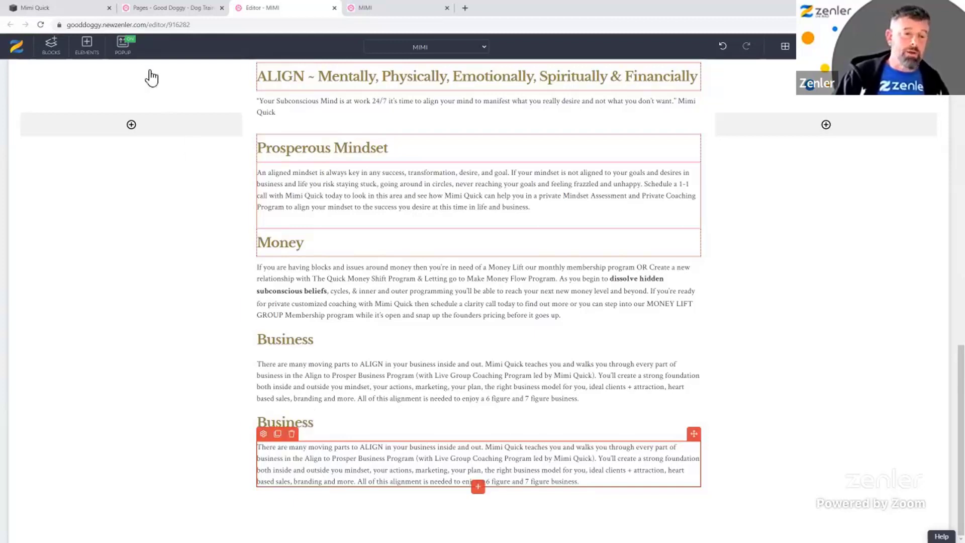
# - Replace the second "Business" heading with the "Relationships" heading copied from the original website
pyautogui.click(79, 7)
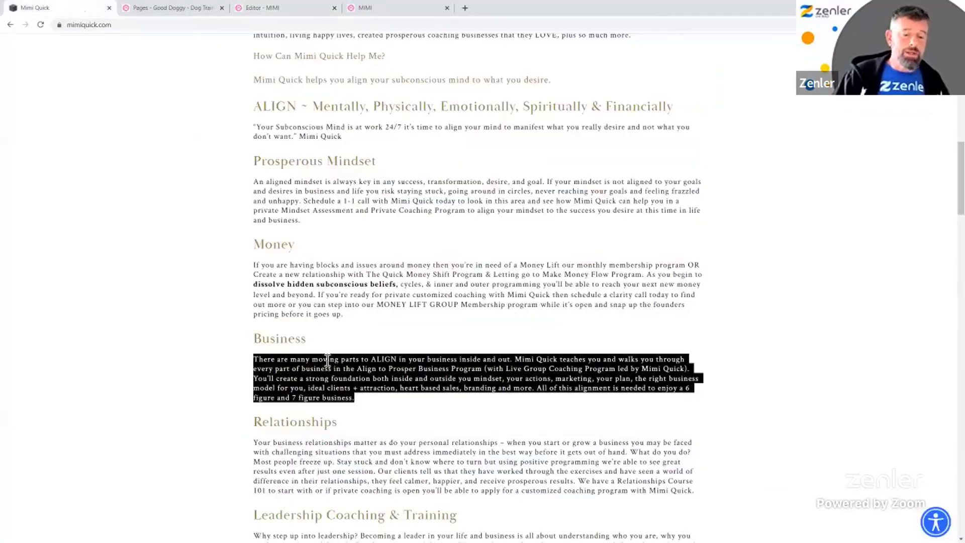
pyautogui.moveTo(343, 426); pyautogui.dragTo(243, 425)
pyautogui.hotkey('ctrl', 'c')
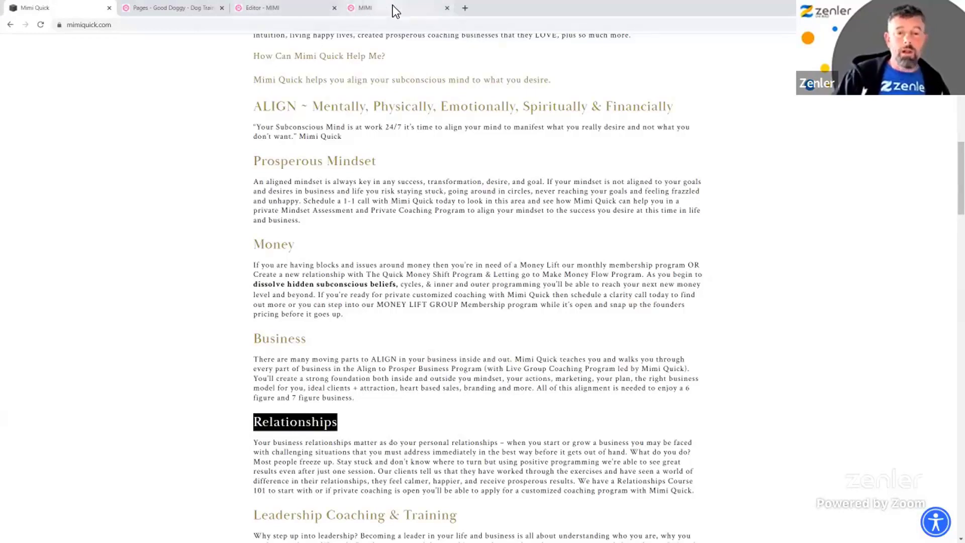
pyautogui.click(303, 8)
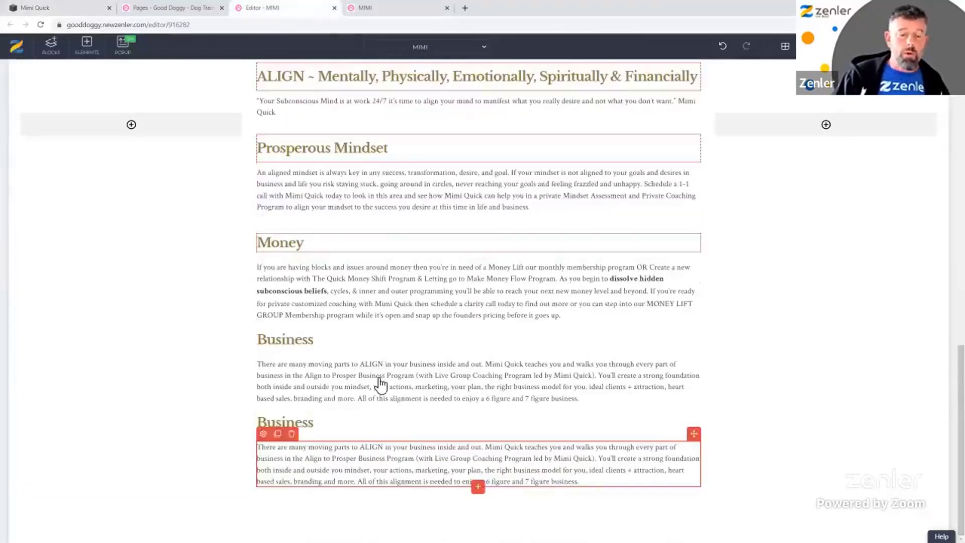
pyautogui.doubleClick(308, 426)
pyautogui.hotkey('ctrl', 'v')
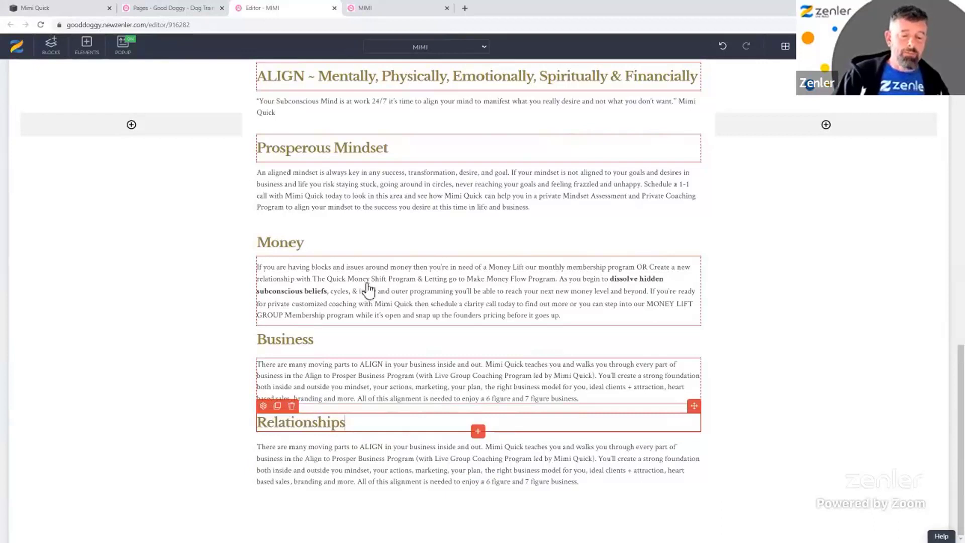
# - Replace the duplicated Business paragraph under "Relationships" with the Relationships paragraph copied from the original website
pyautogui.click(51, 7)
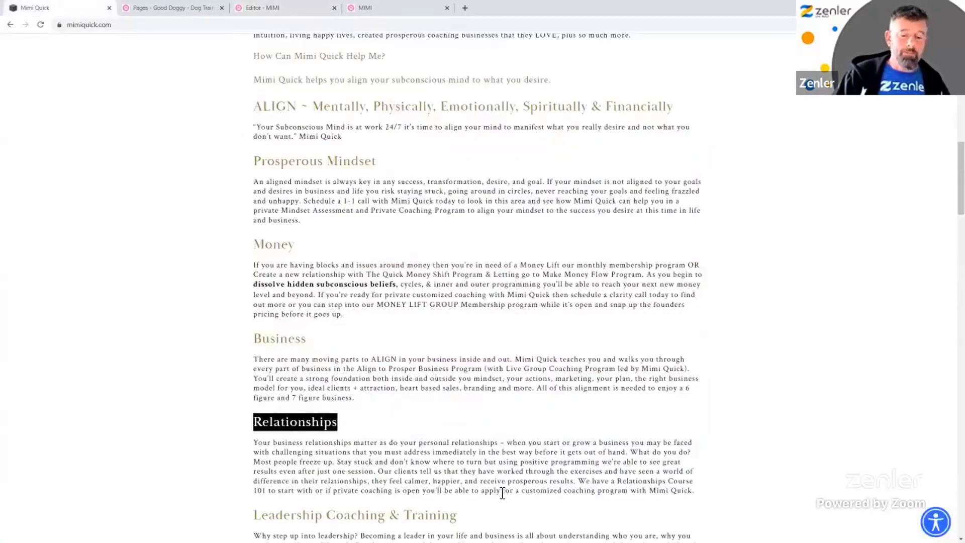
pyautogui.click(663, 498)
pyautogui.moveTo(698, 496); pyautogui.dragTo(257, 447)
pyautogui.hotkey('ctrl', 'c')
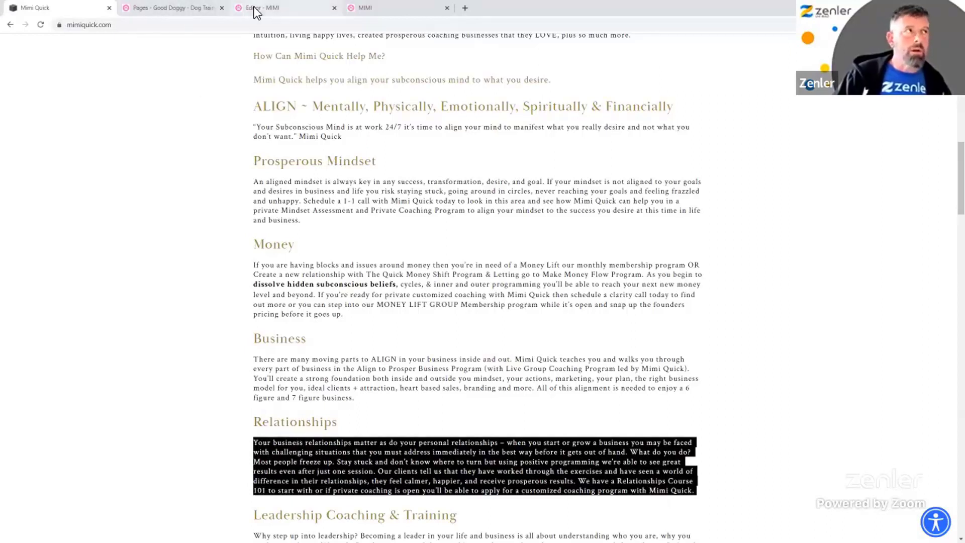
pyautogui.click(278, 9)
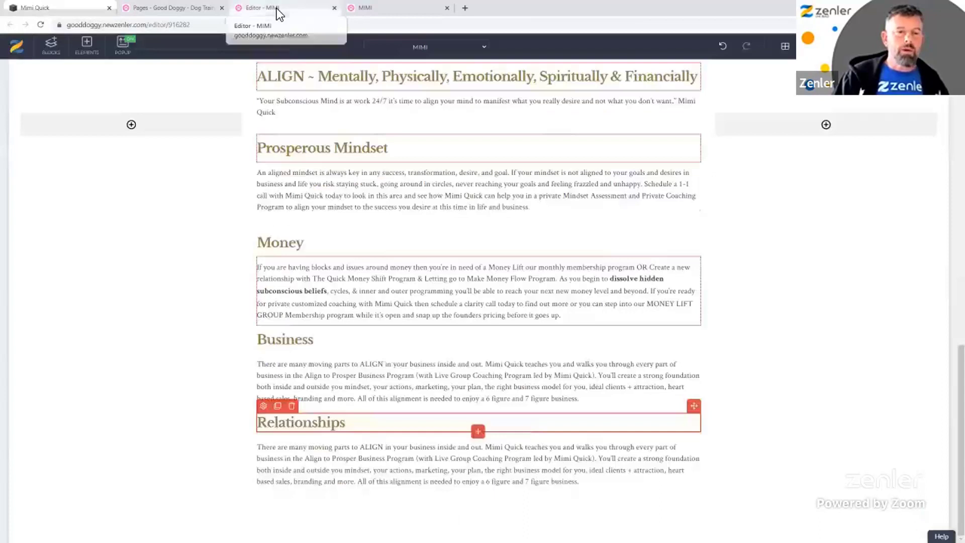
pyautogui.click(366, 470)
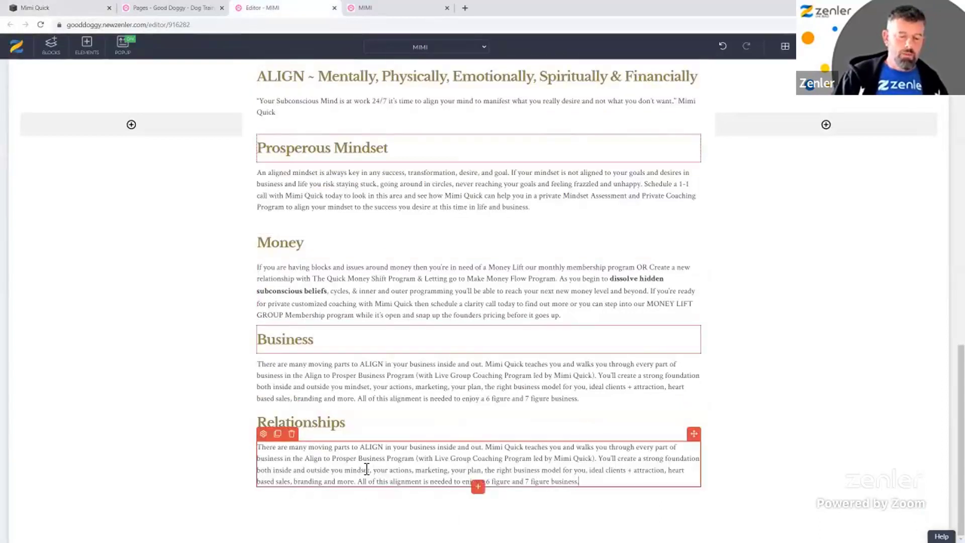
pyautogui.tripleClick(369, 470)
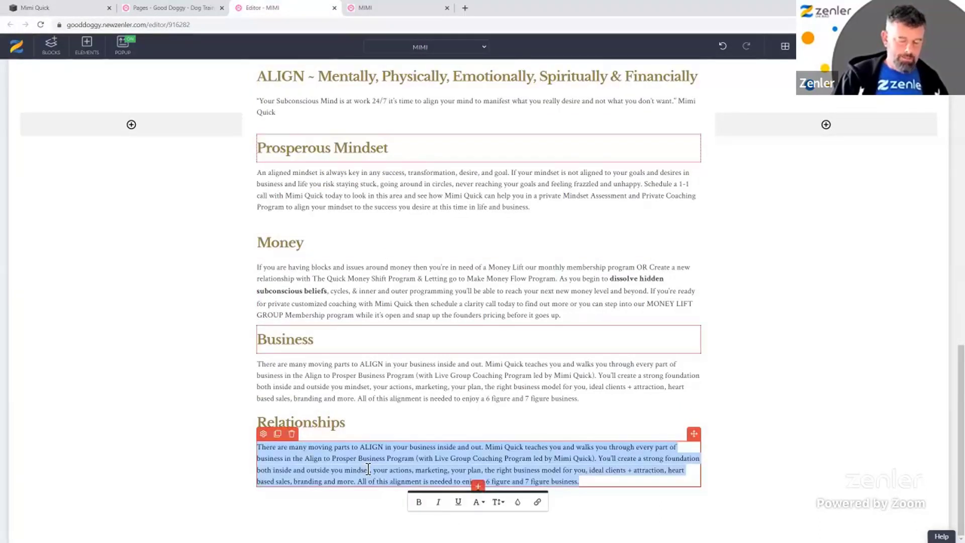
pyautogui.hotkey('ctrl', 'v')
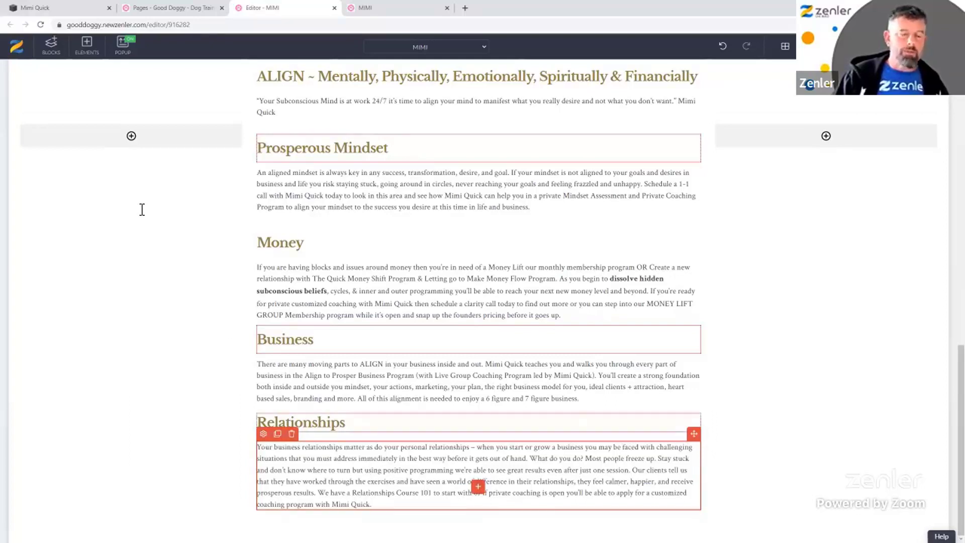
# - Copy the "Leadership Coaching & Training" heading on the original website and check the sections that follow it
pyautogui.click(40, 7)
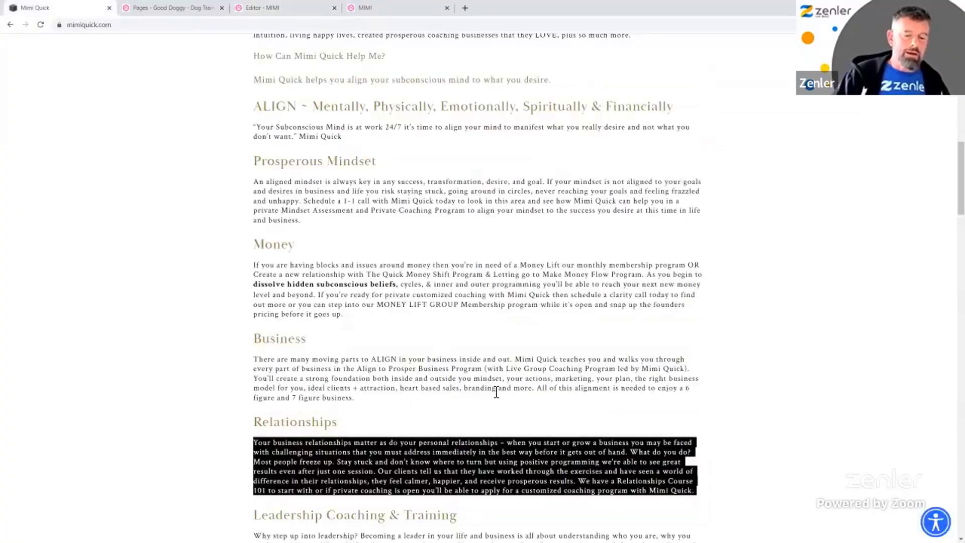
pyautogui.scroll(-4, 496, 392)
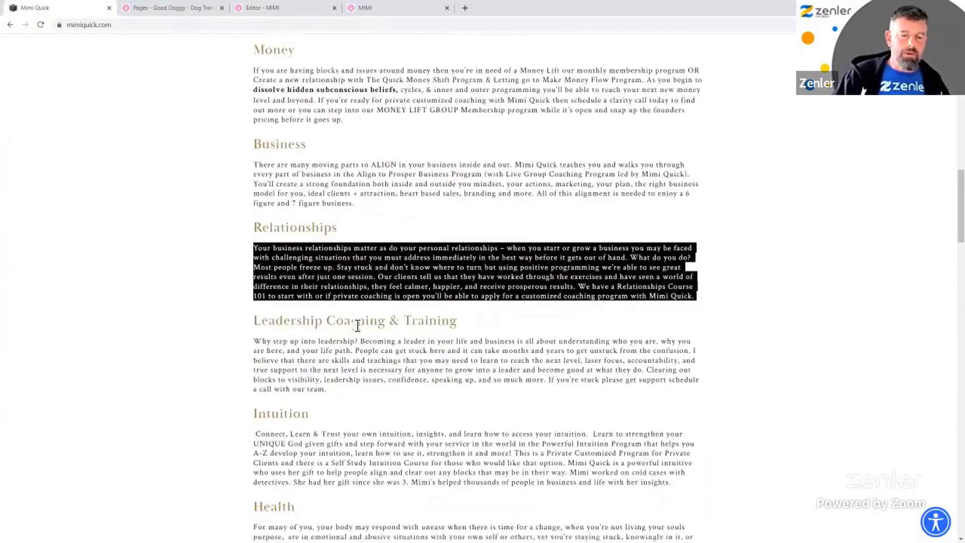
pyautogui.scroll(-1, 358, 325)
pyautogui.moveTo(465, 282); pyautogui.dragTo(234, 278)
pyautogui.hotkey('ctrl', 'c')
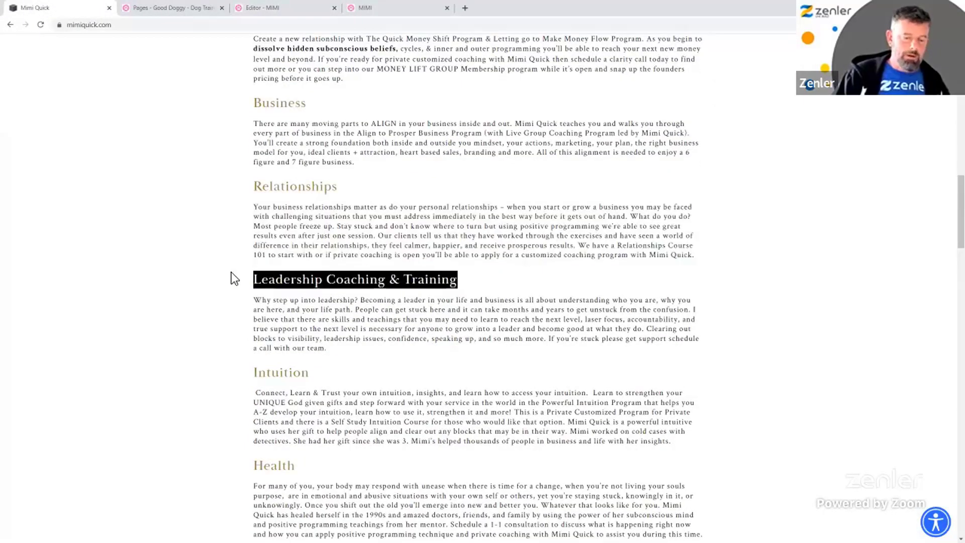
pyautogui.scroll(-1, 342, 388)
pyautogui.scroll(-5, 342, 389)
pyautogui.scroll(5, 120, 127)
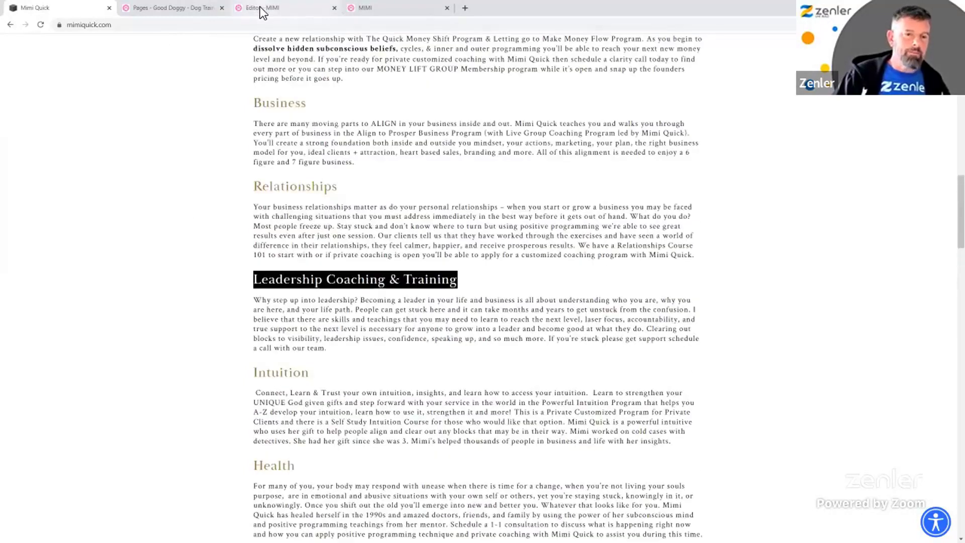
# - Back in the page editor, clone the "Relationships" heading and move the copy below the Relationships paragraph
pyautogui.click(262, 13)
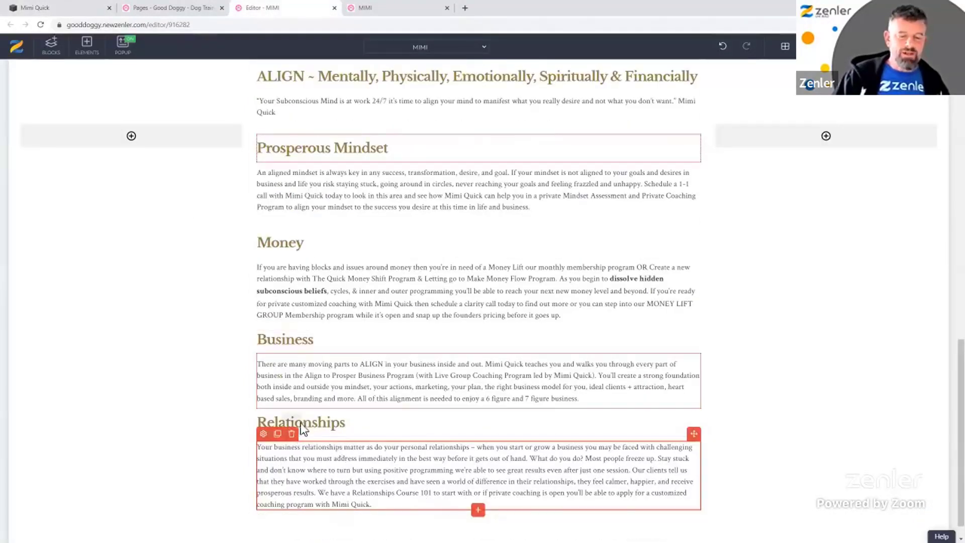
pyautogui.click(321, 424)
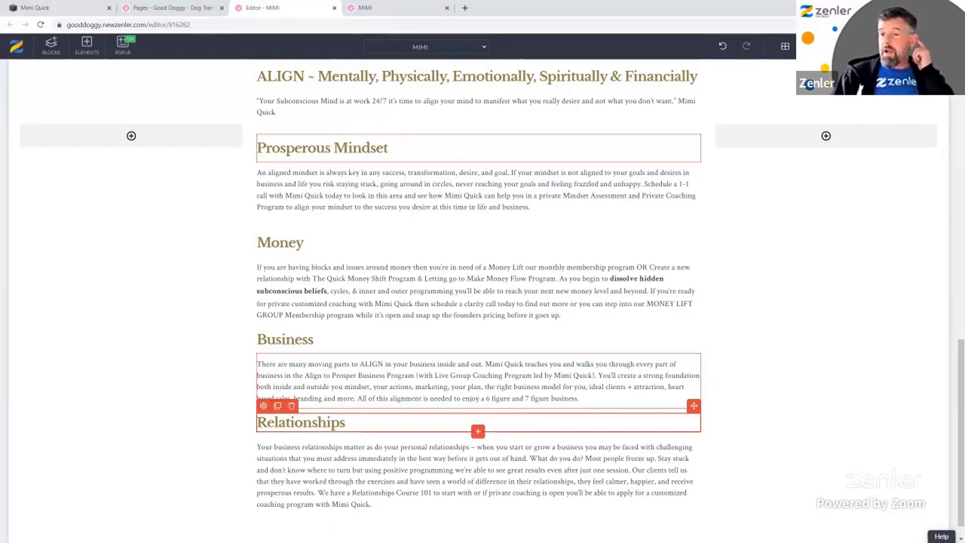
pyautogui.click(925, 47)
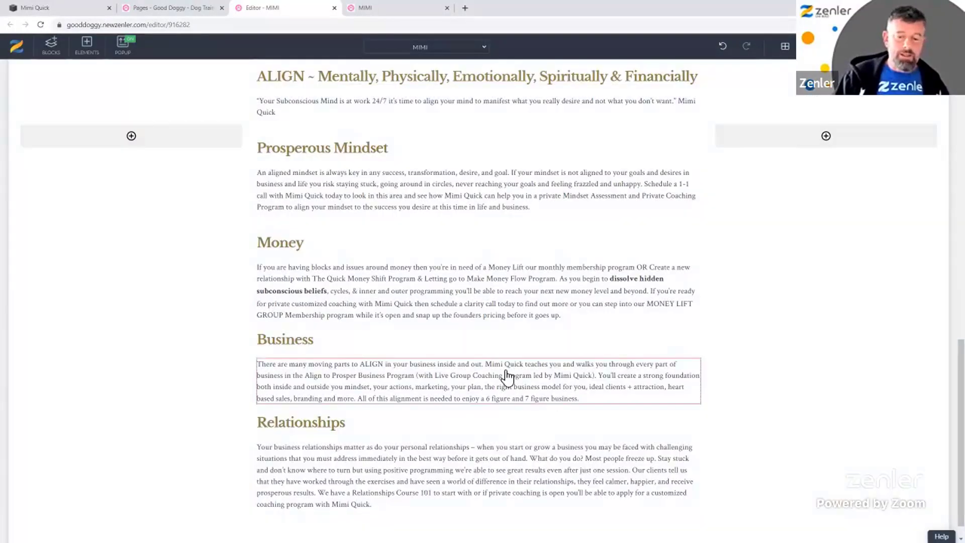
pyautogui.scroll(-1, 507, 376)
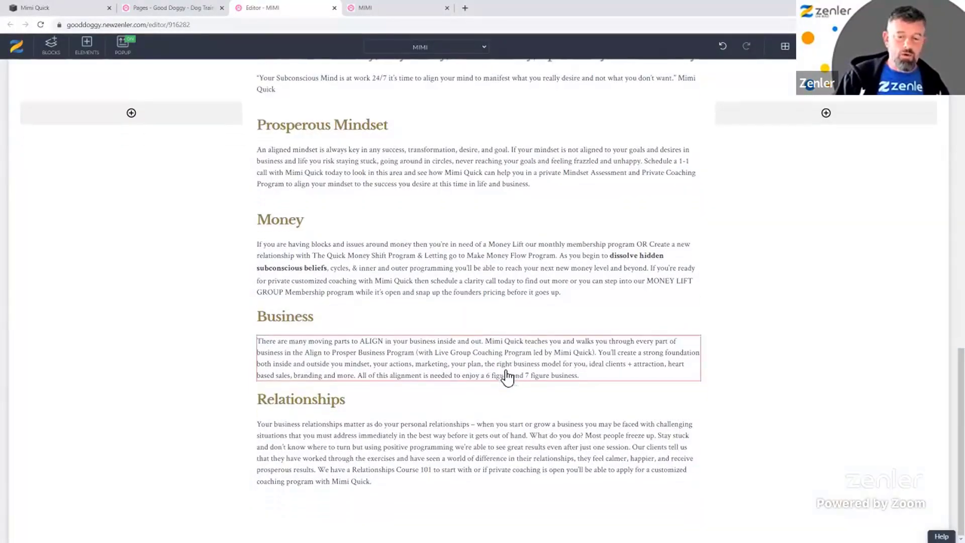
pyautogui.click(312, 405)
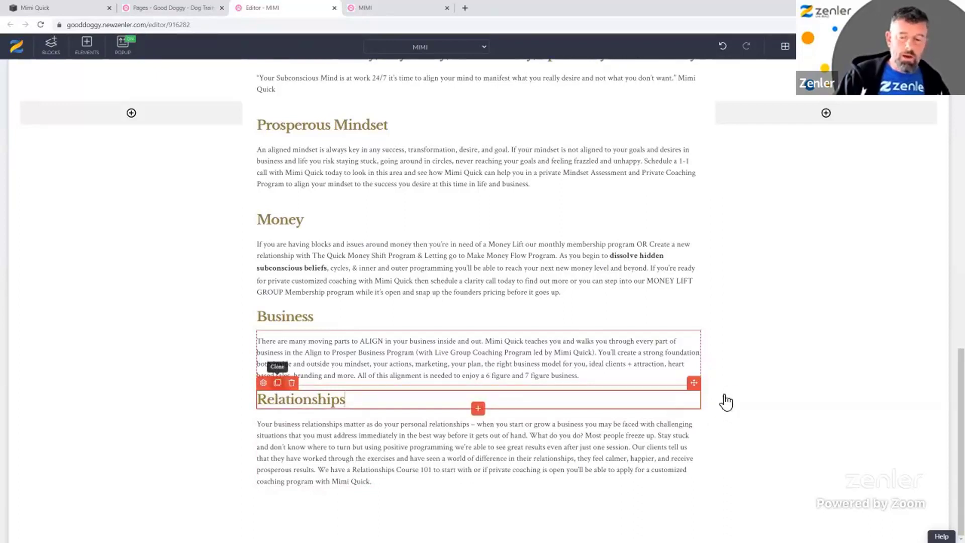
pyautogui.moveTo(696, 387); pyautogui.dragTo(392, 473)
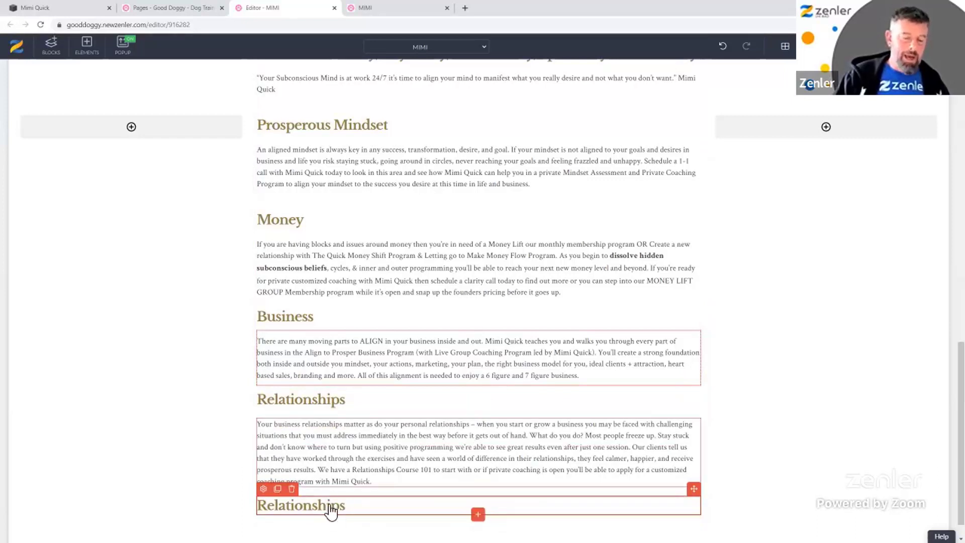
# - Replace the second "Relationships" heading with the copied text "Leadership Coaching & Training"
pyautogui.scroll(-1, 315, 513)
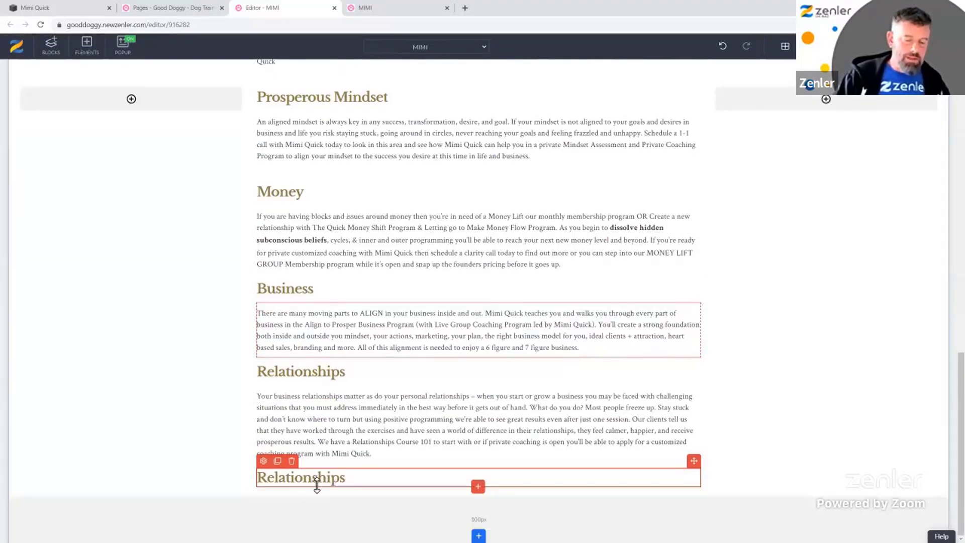
pyautogui.doubleClick(319, 483)
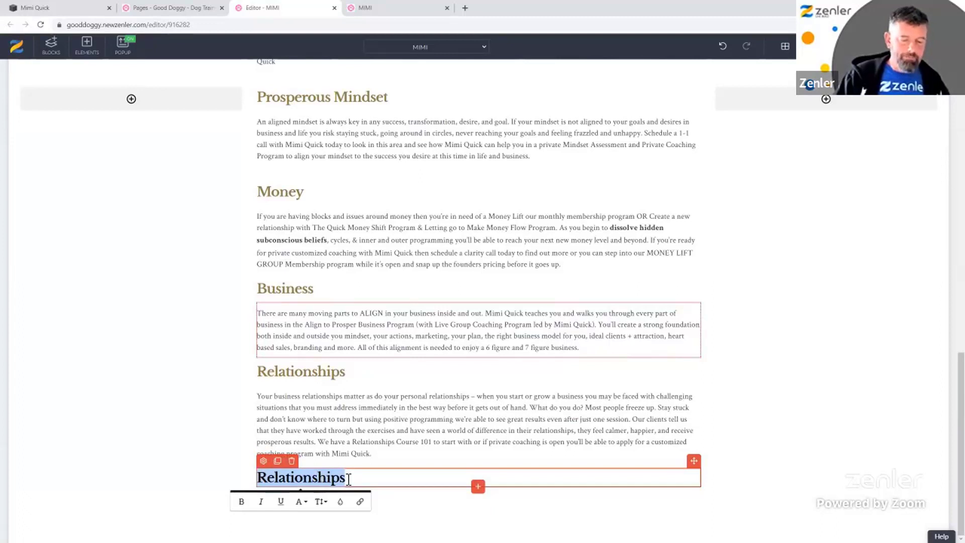
pyautogui.hotkey('ctrl', 'v')
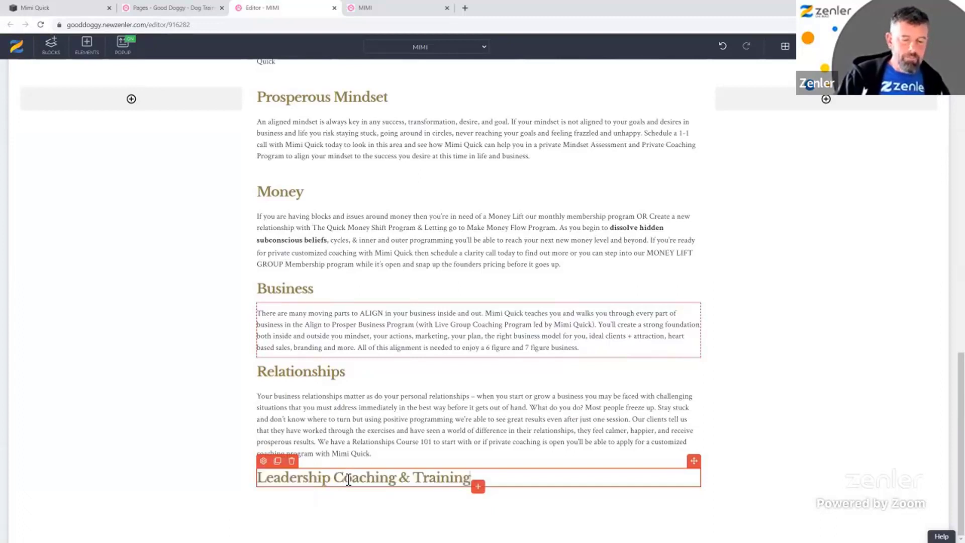
# - Clone the Relationships paragraph and move a copy below the "Leadership Coaching & Training" heading
pyautogui.click(376, 423)
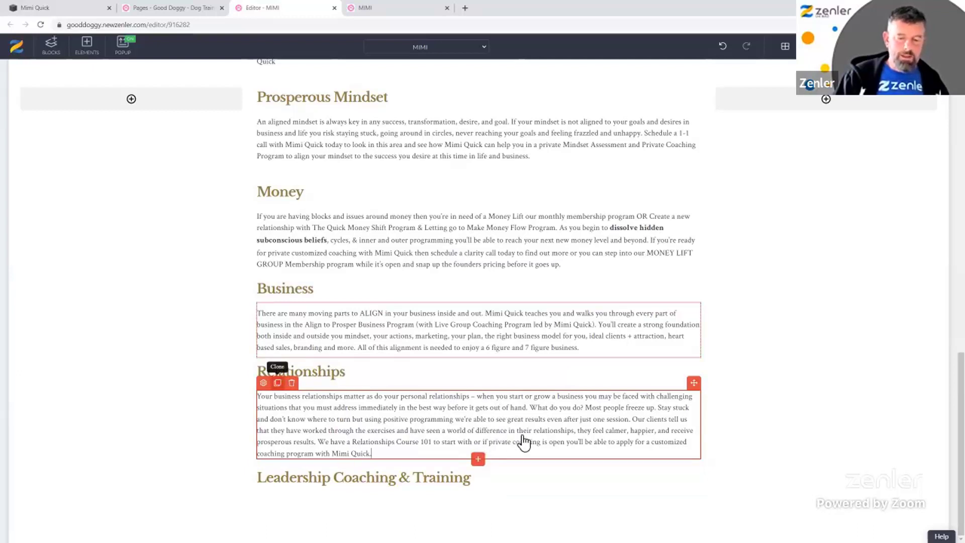
pyautogui.scroll(-1, 749, 417)
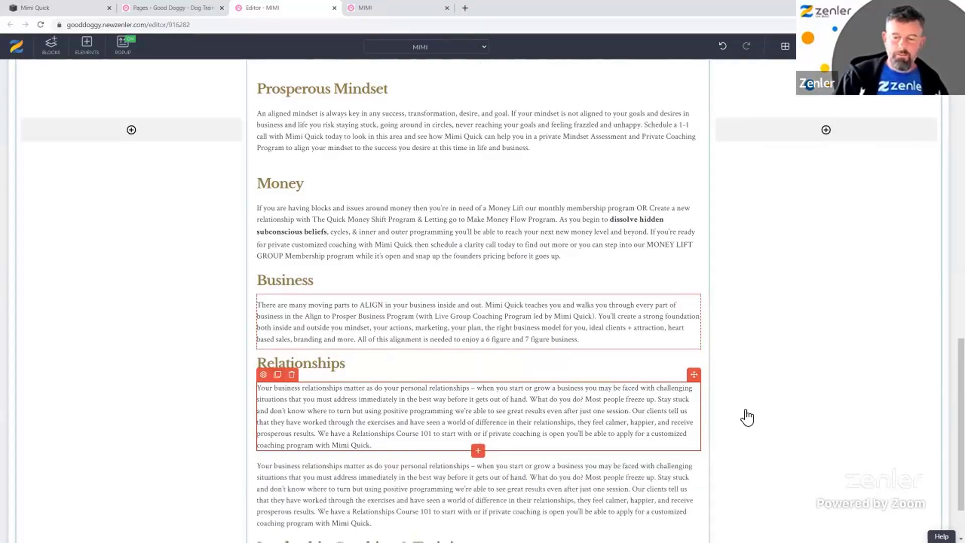
pyautogui.scroll(-2, 749, 439)
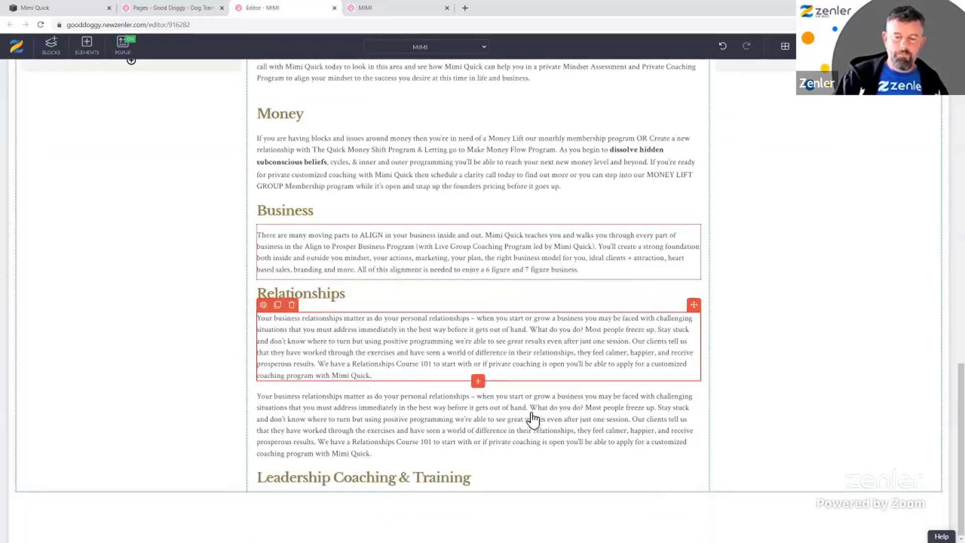
pyautogui.click(563, 413)
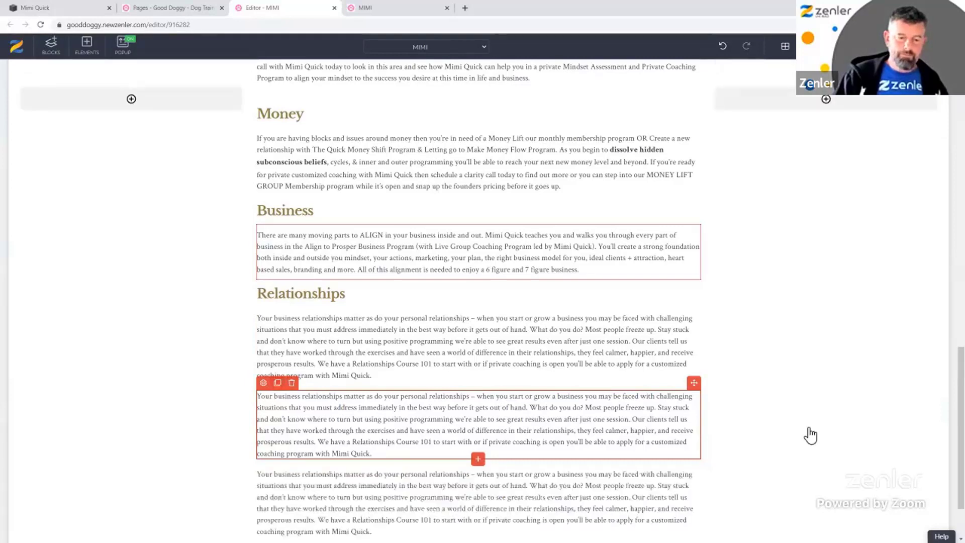
pyautogui.scroll(-2, 810, 433)
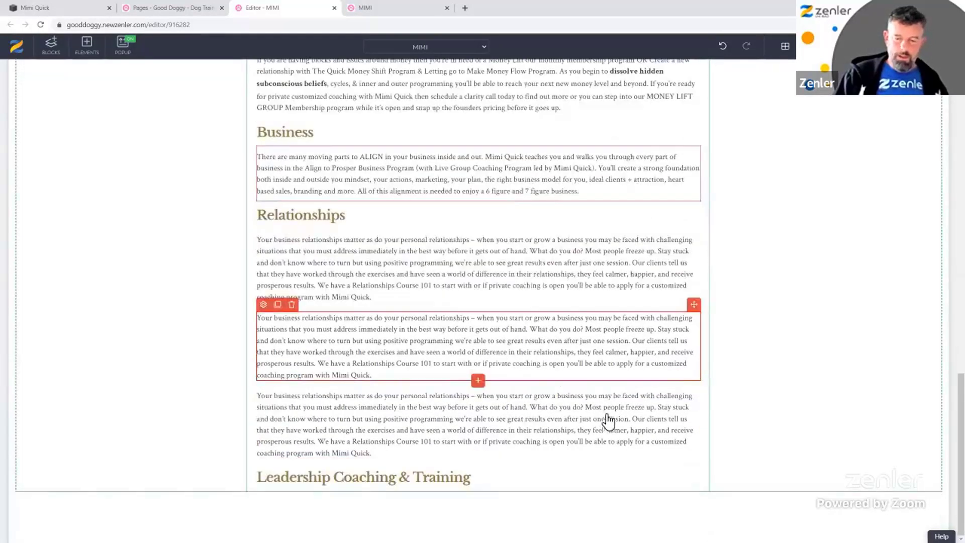
pyautogui.click(685, 386)
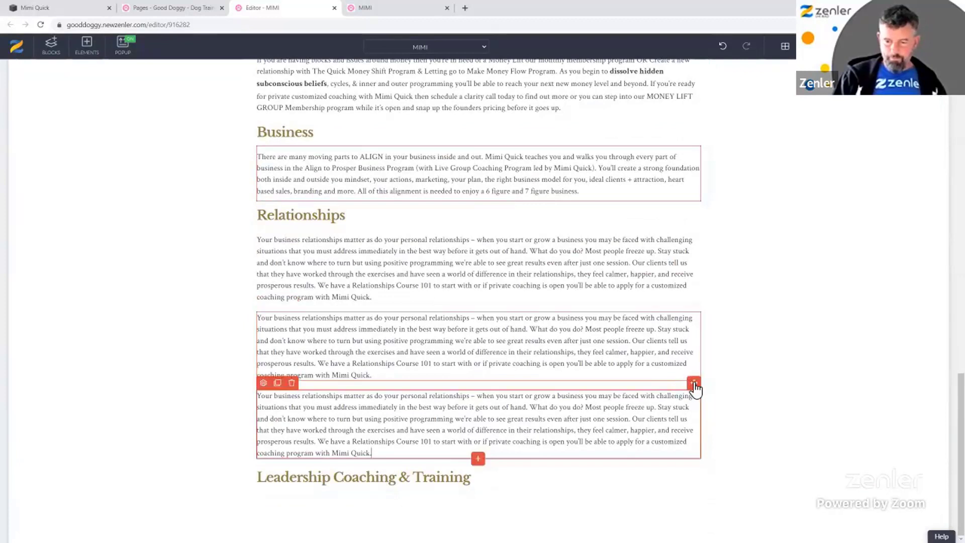
pyautogui.moveTo(695, 389); pyautogui.dragTo(444, 461)
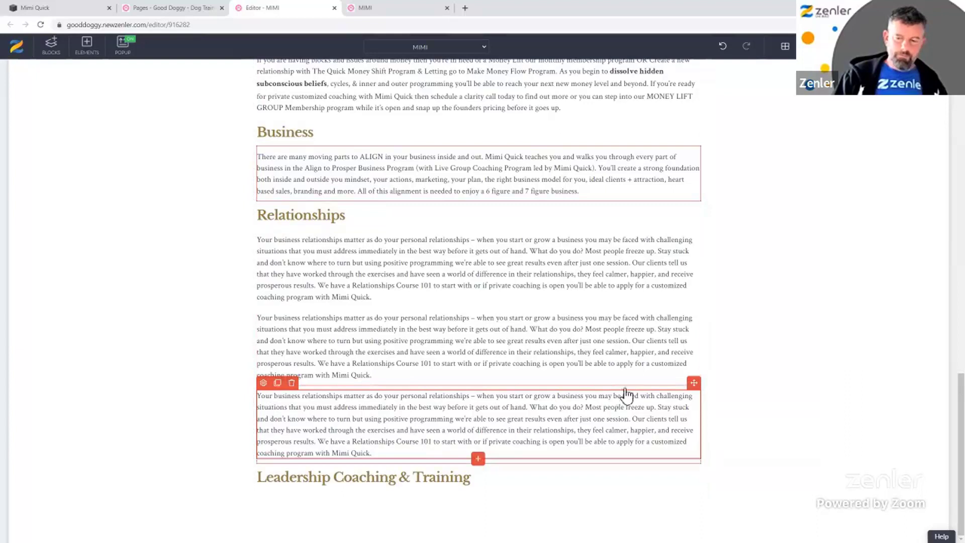
pyautogui.moveTo(695, 385); pyautogui.dragTo(418, 485)
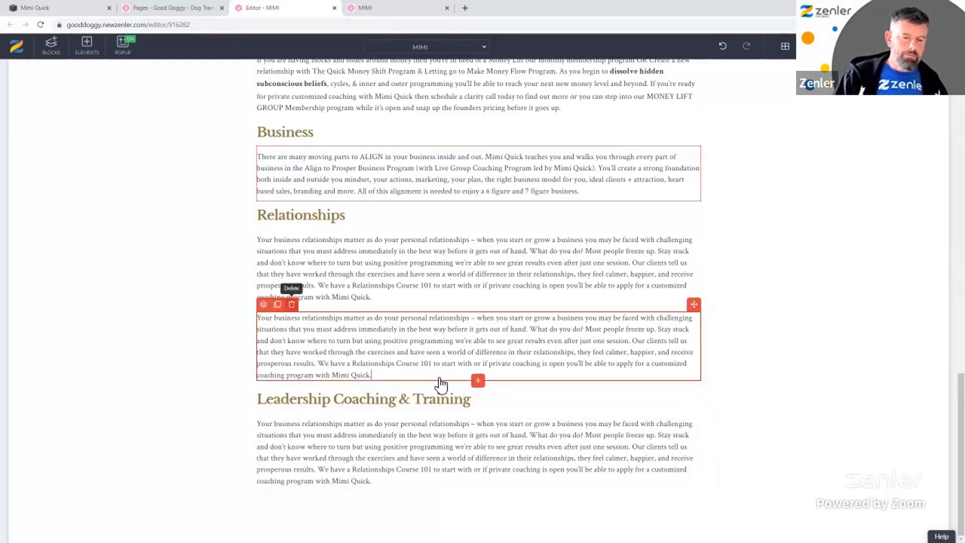
# - Replace the duplicated Relationships paragraph under "Leadership Coaching & Training" with the leadership paragraph copied from the original website
pyautogui.click(32, 4)
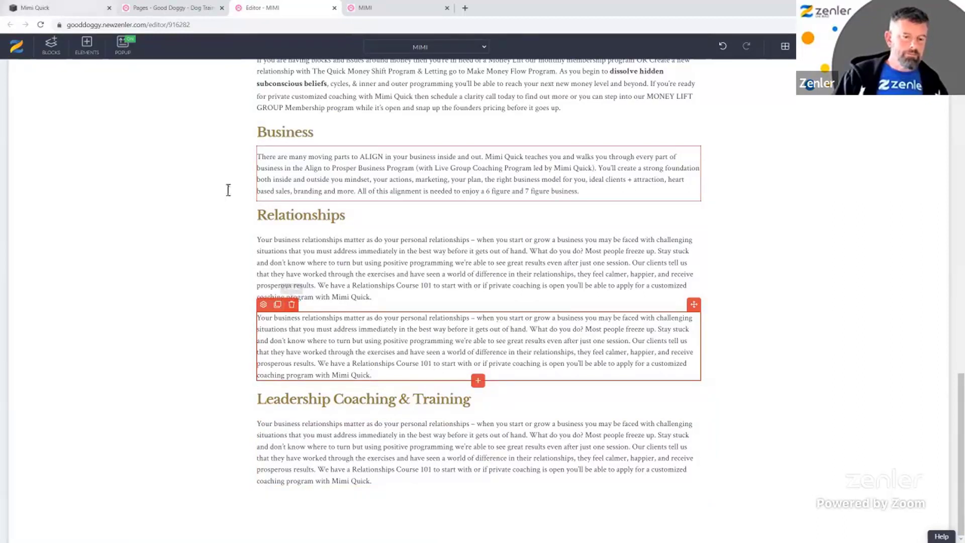
pyautogui.moveTo(328, 350); pyautogui.dragTo(237, 307)
pyautogui.hotkey('ctrl', 'c')
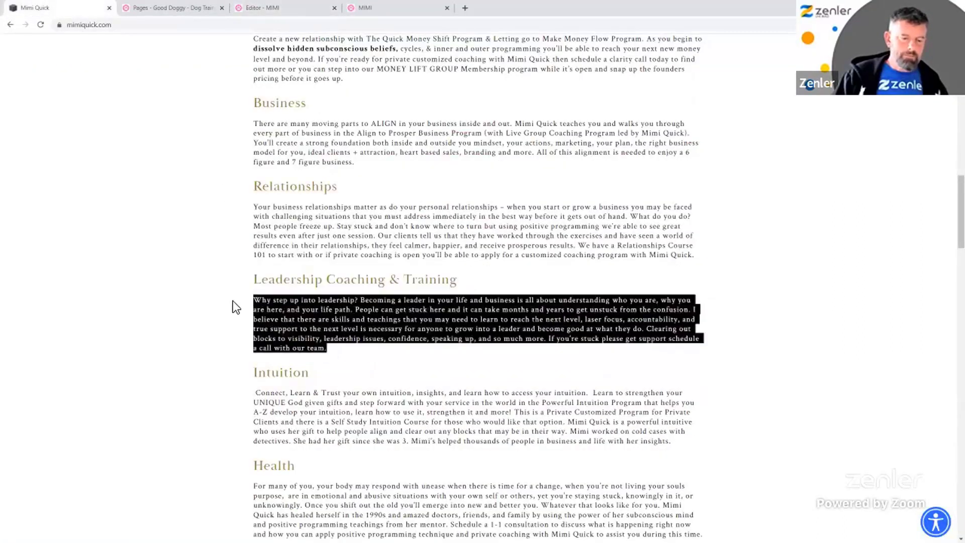
pyautogui.click(264, 13)
pyautogui.click(294, 304)
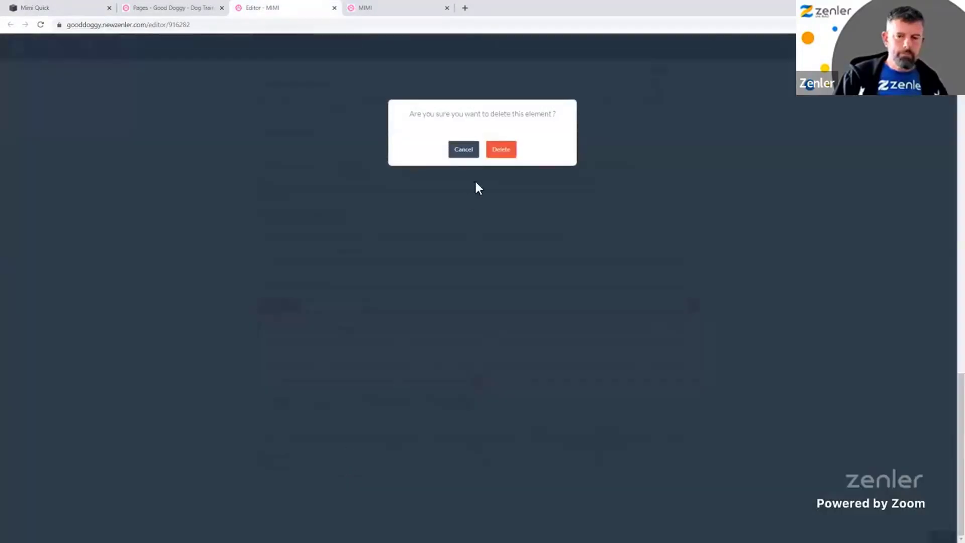
pyautogui.click(463, 150)
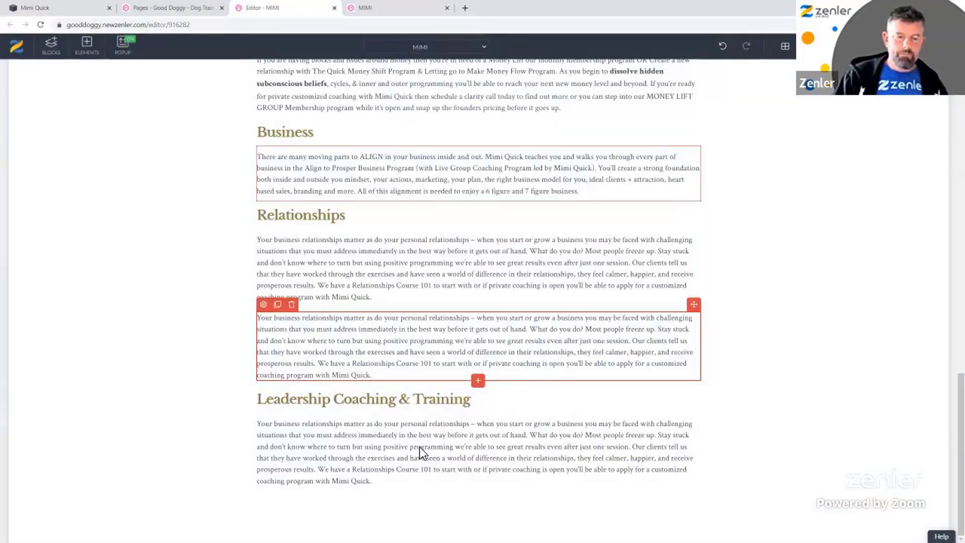
pyautogui.click(388, 480)
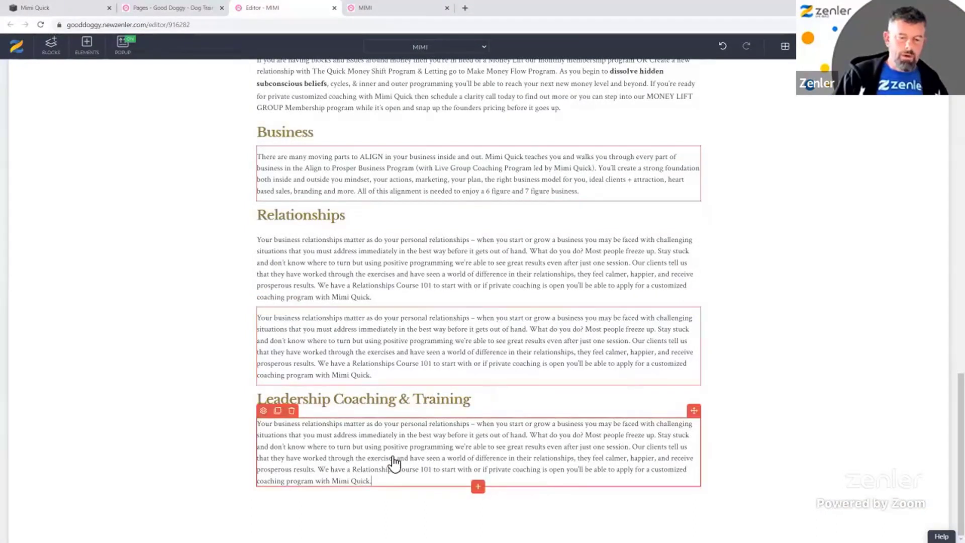
pyautogui.tripleClick(397, 459)
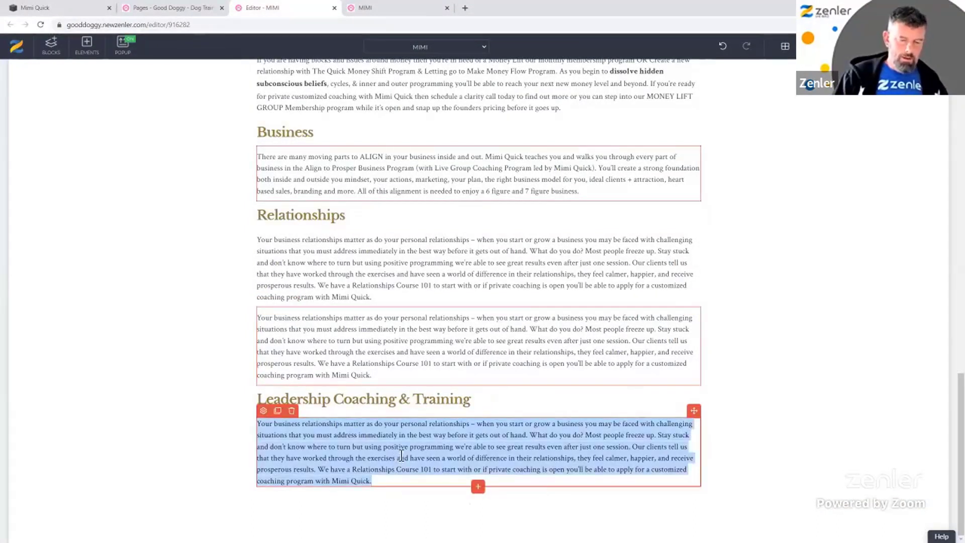
pyautogui.hotkey('ctrl', 'v')
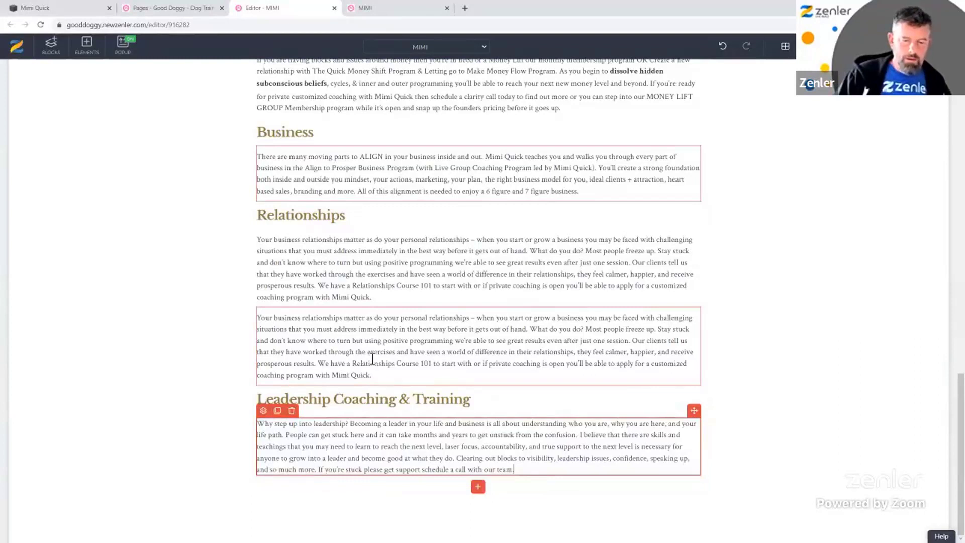
# - Delete the surplus copy of the Relationships paragraph above the "Leadership Coaching & Training" heading
pyautogui.click(304, 337)
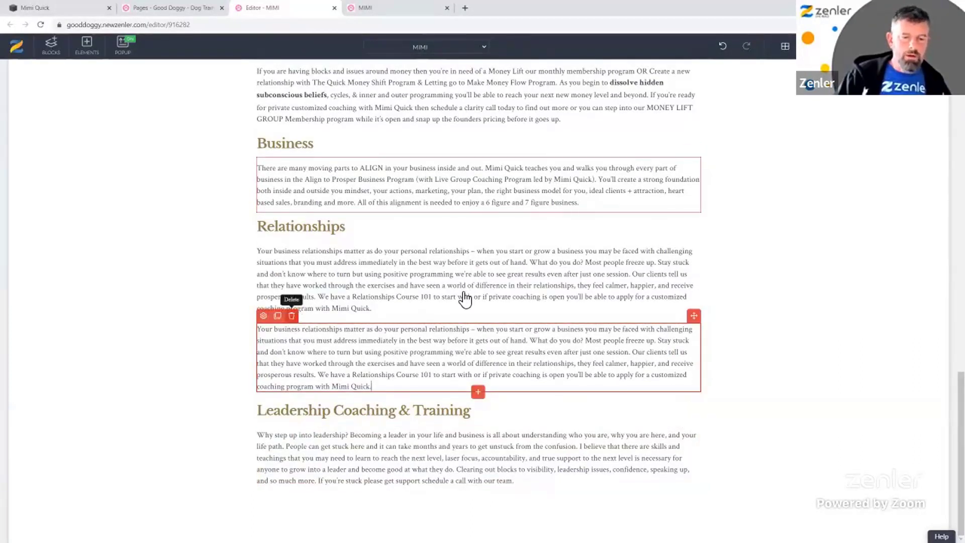
pyautogui.press('Delete')
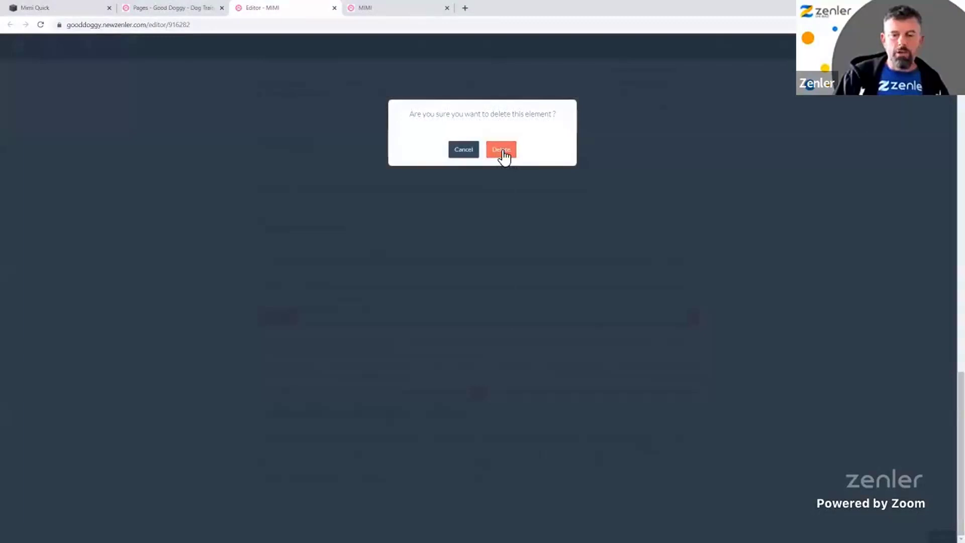
pyautogui.click(503, 150)
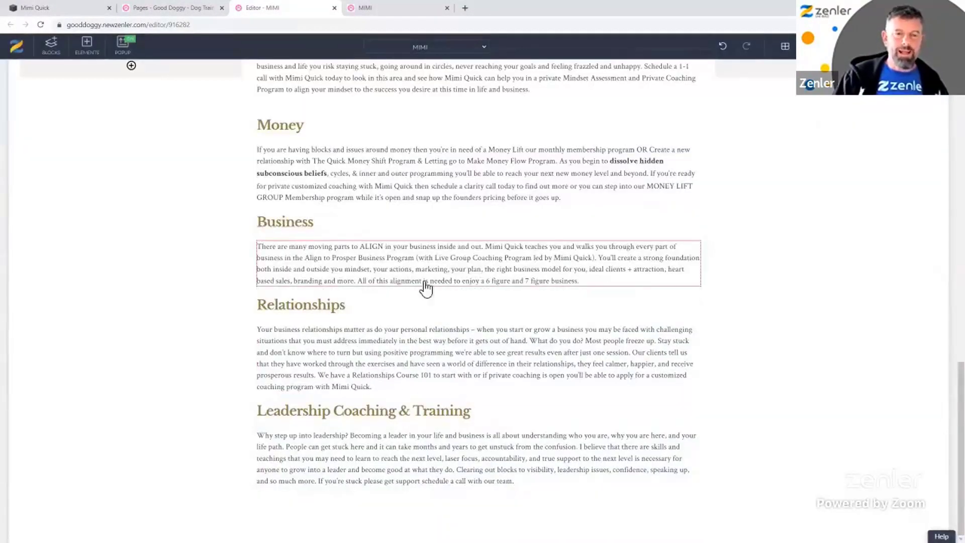
# - Clone the "Leadership Coaching & Training" heading and move the copy below the leadership paragraph
pyautogui.click(345, 412)
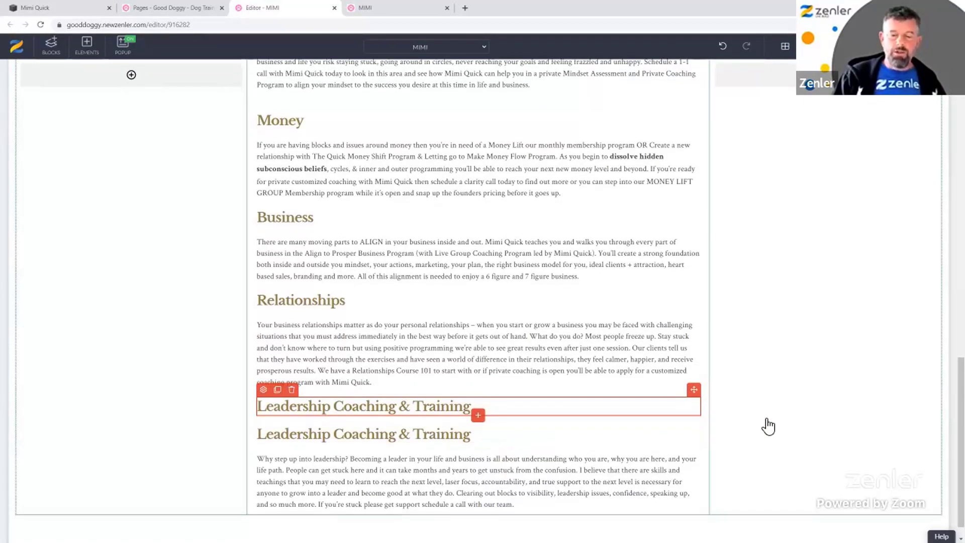
pyautogui.scroll(-1, 767, 426)
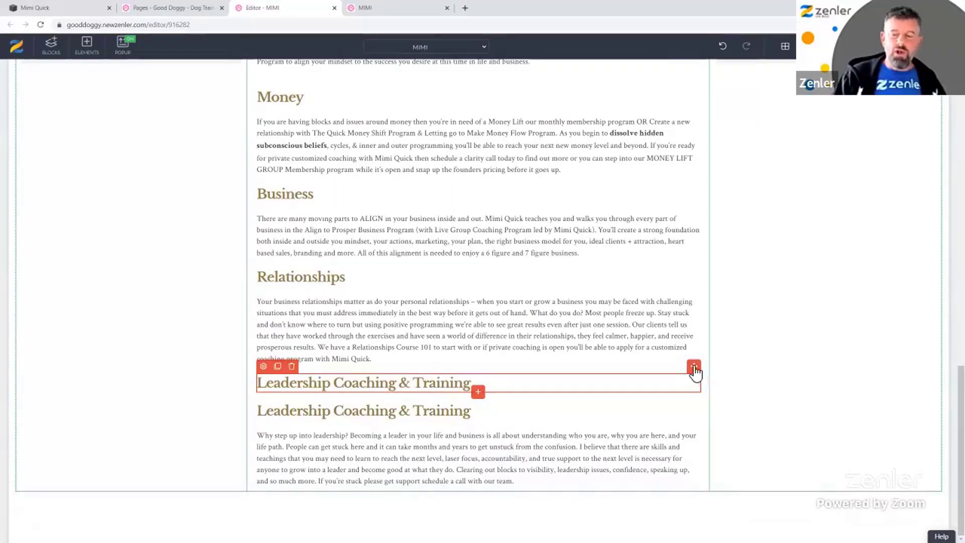
pyautogui.moveTo(695, 367); pyautogui.dragTo(474, 456)
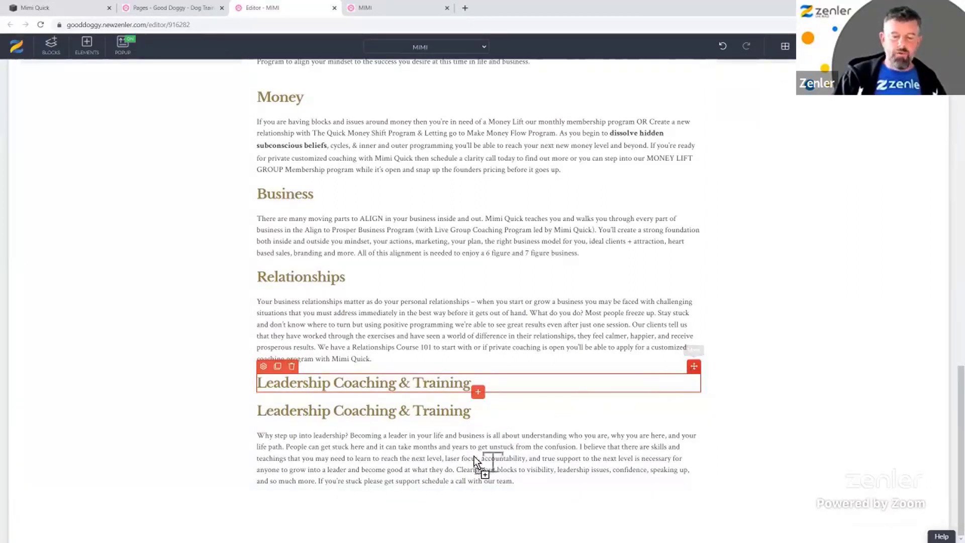
pyautogui.moveTo(439, 485); pyautogui.dragTo(433, 485)
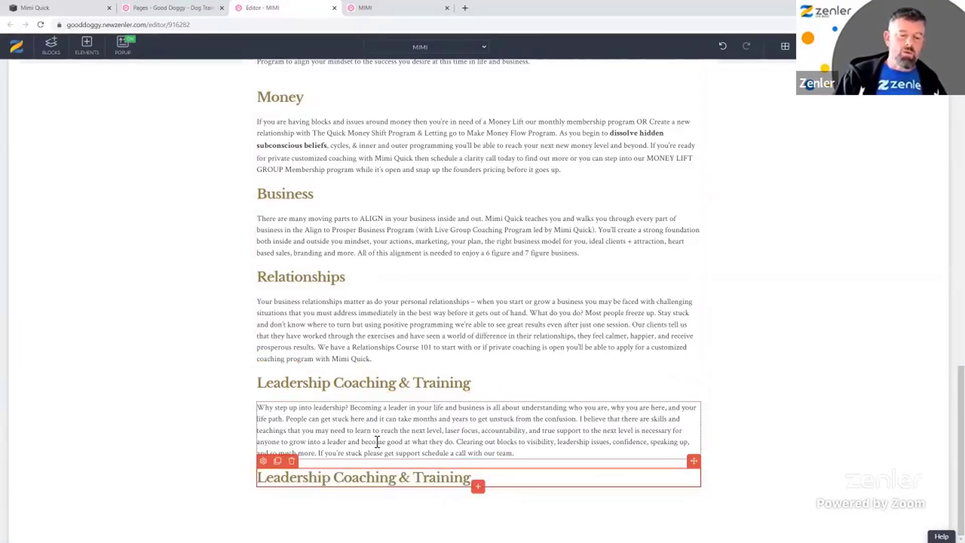
# - Replace the second "Leadership Coaching & Training" heading with the "Intuition" heading text from the original website
pyautogui.click(70, 9)
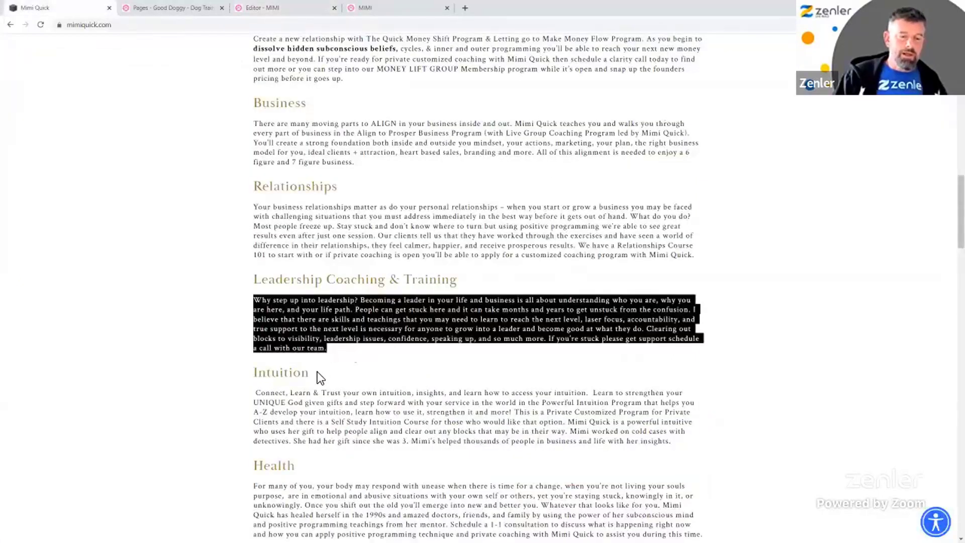
pyautogui.click(315, 372)
pyautogui.moveTo(311, 372); pyautogui.dragTo(246, 373)
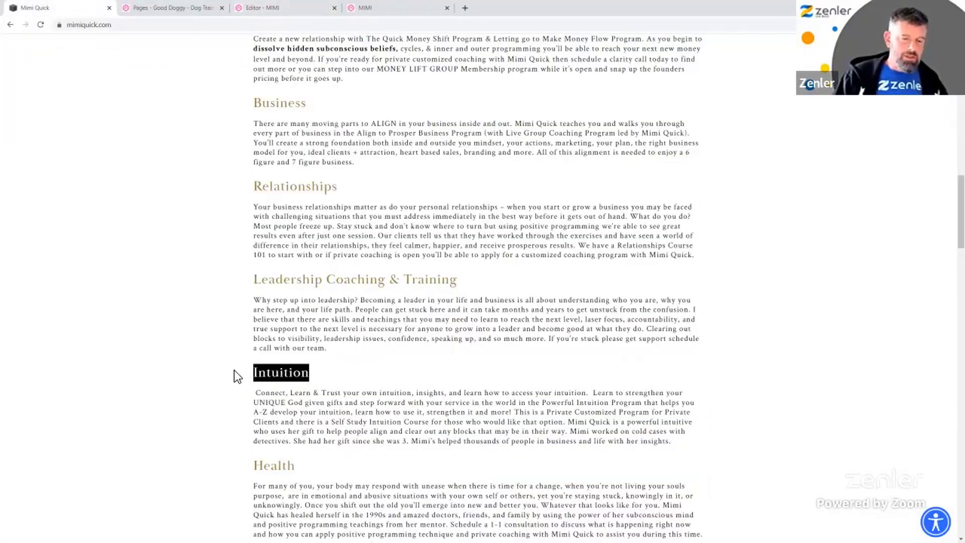
pyautogui.click(291, 11)
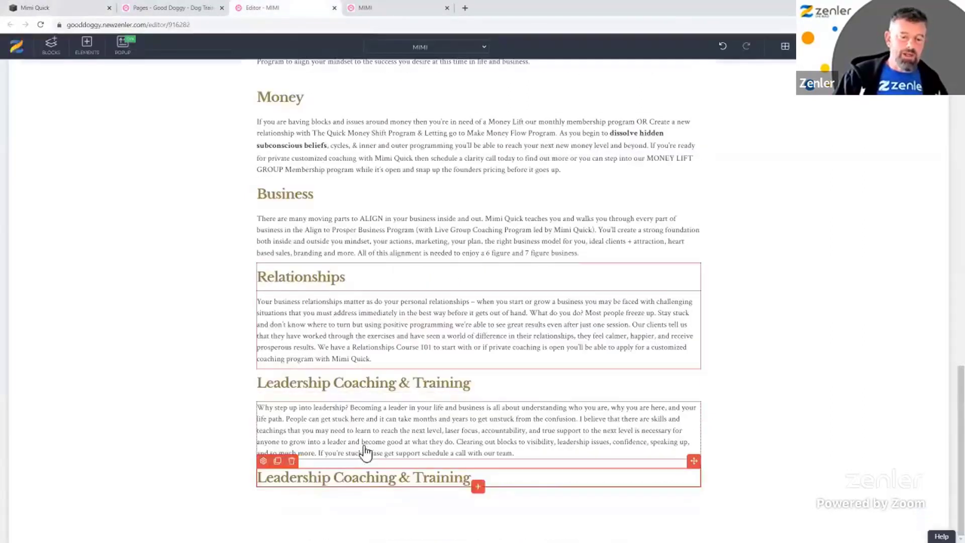
pyautogui.doubleClick(365, 479)
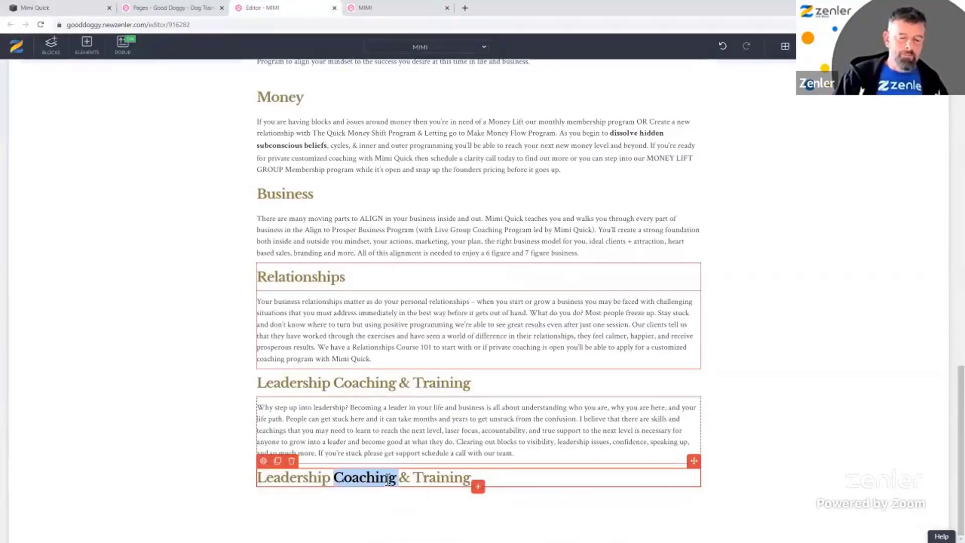
pyautogui.tripleClick(387, 480)
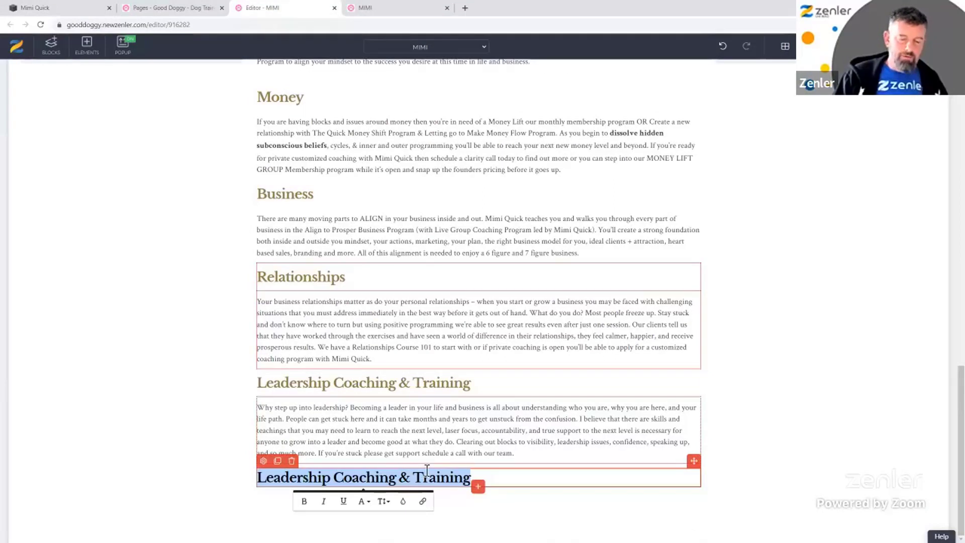
pyautogui.write('Intuition')
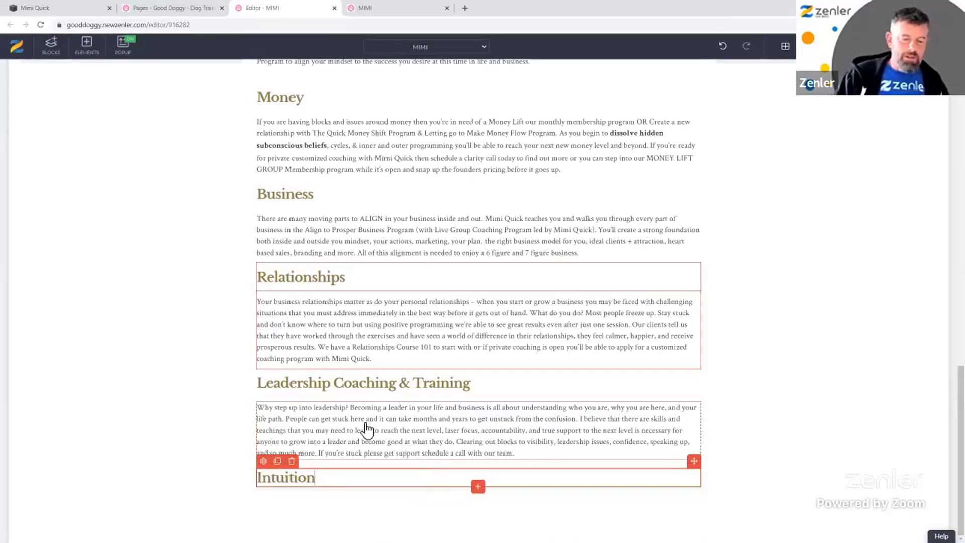
# - Clone the leadership paragraph and move the copy below the "Intuition" heading
pyautogui.click(332, 441)
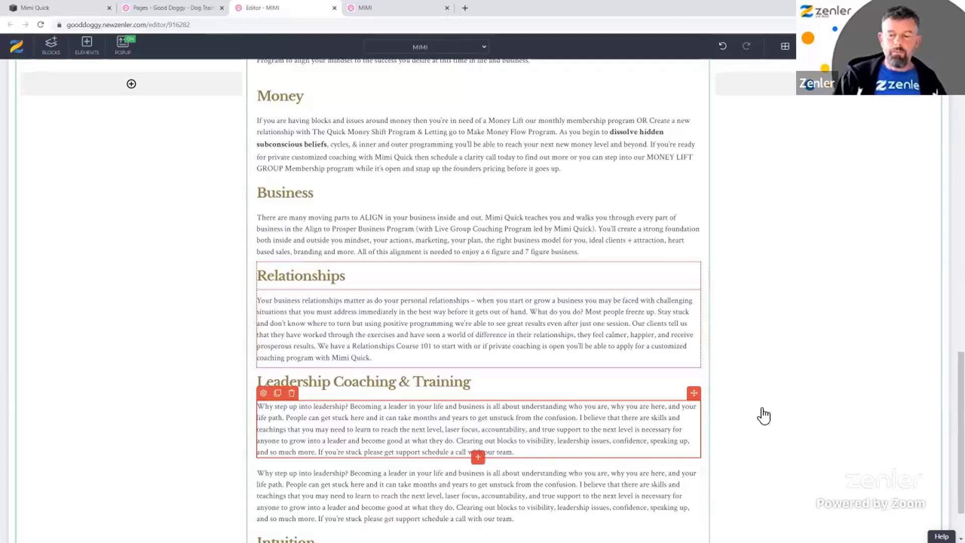
pyautogui.scroll(-1, 764, 416)
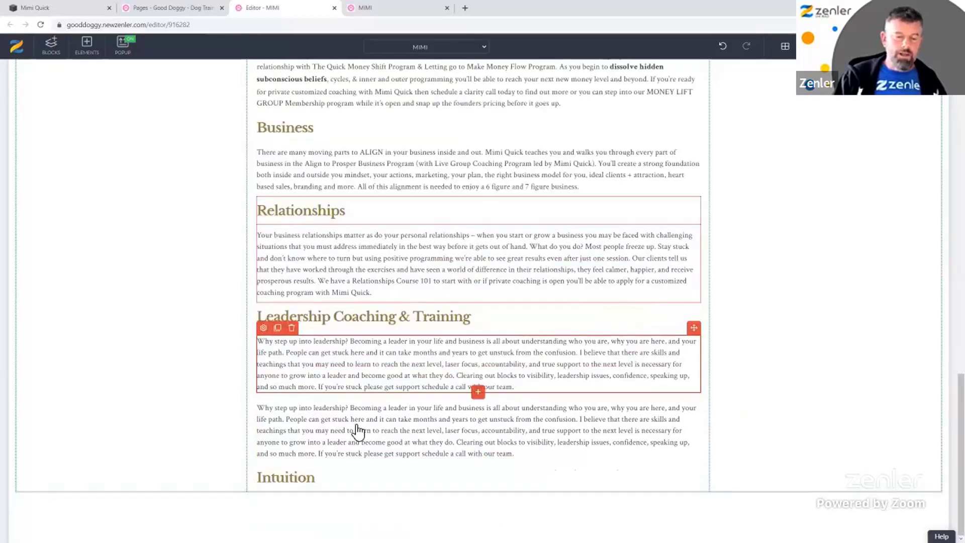
pyautogui.click(444, 429)
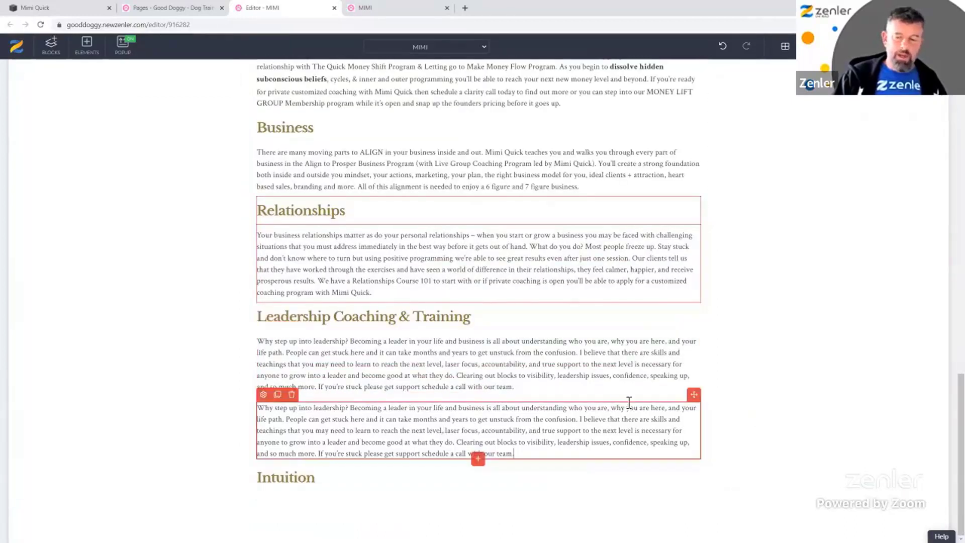
pyautogui.moveTo(693, 394); pyautogui.dragTo(505, 442)
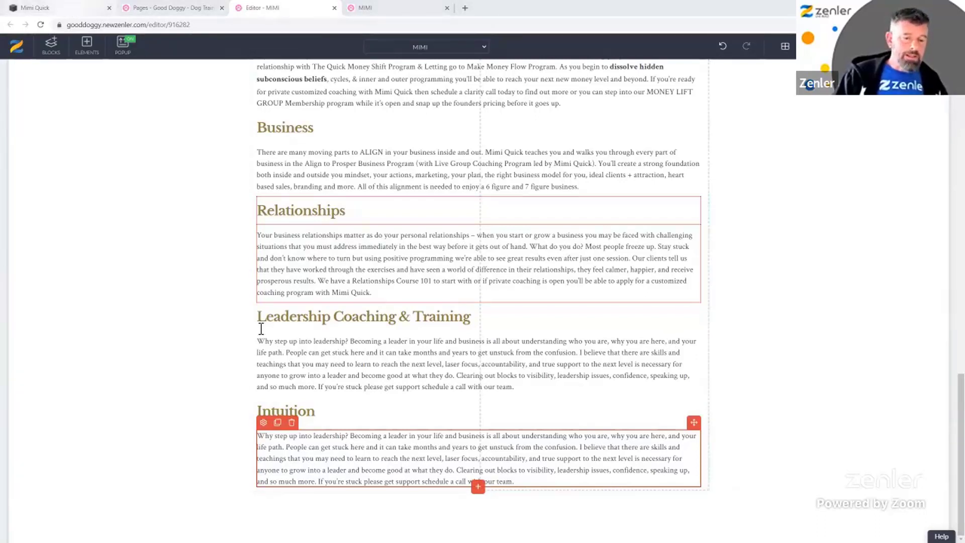
# - Replace the leadership text below the "Intuition" heading with the Intuition paragraph from the original website
pyautogui.click(50, 9)
pyautogui.moveTo(671, 442); pyautogui.dragTo(260, 398)
pyautogui.hotkey('ctrl', 'c')
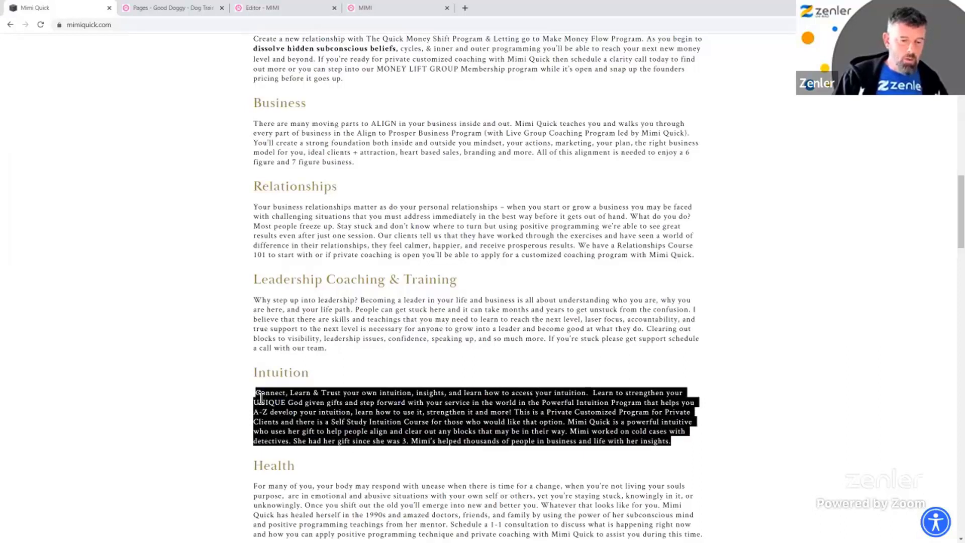
pyautogui.click(288, 8)
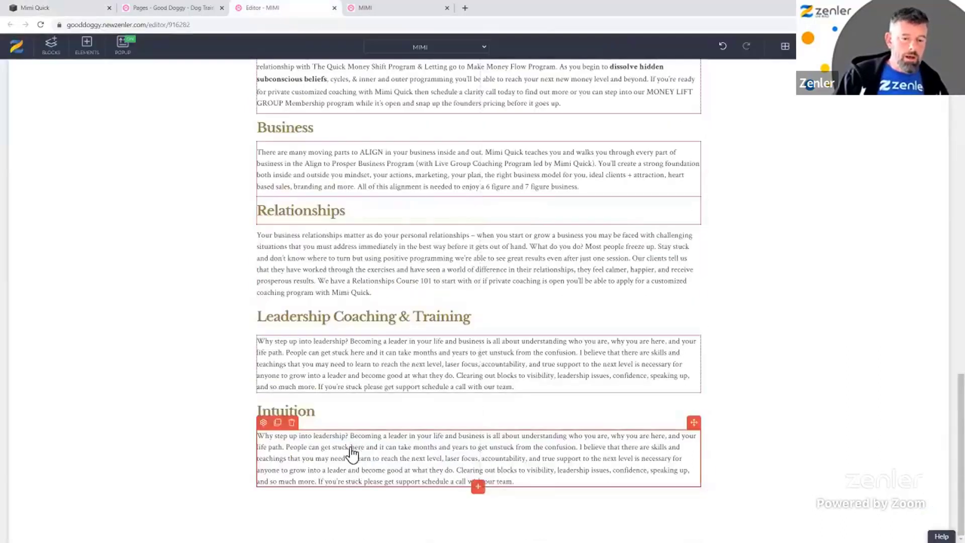
pyautogui.doubleClick(350, 452)
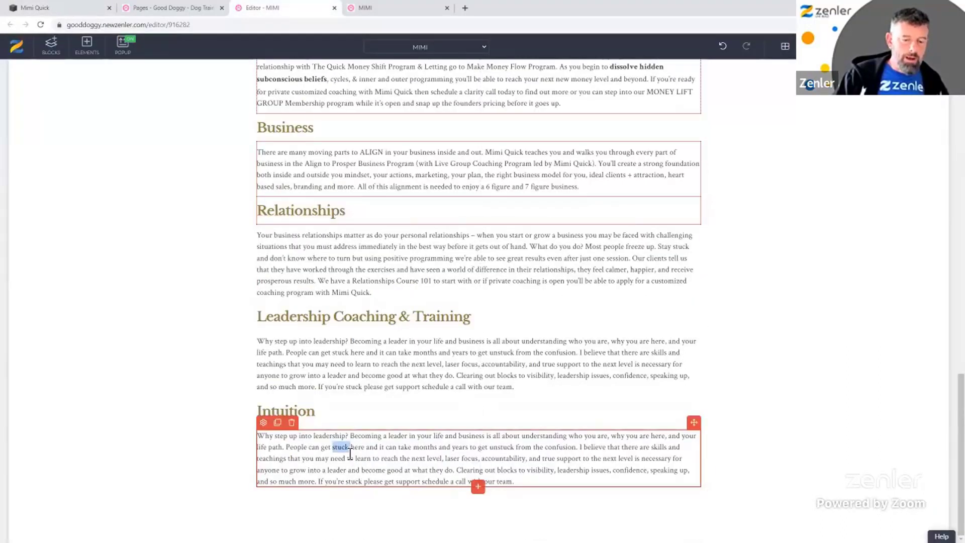
pyautogui.tripleClick(384, 449)
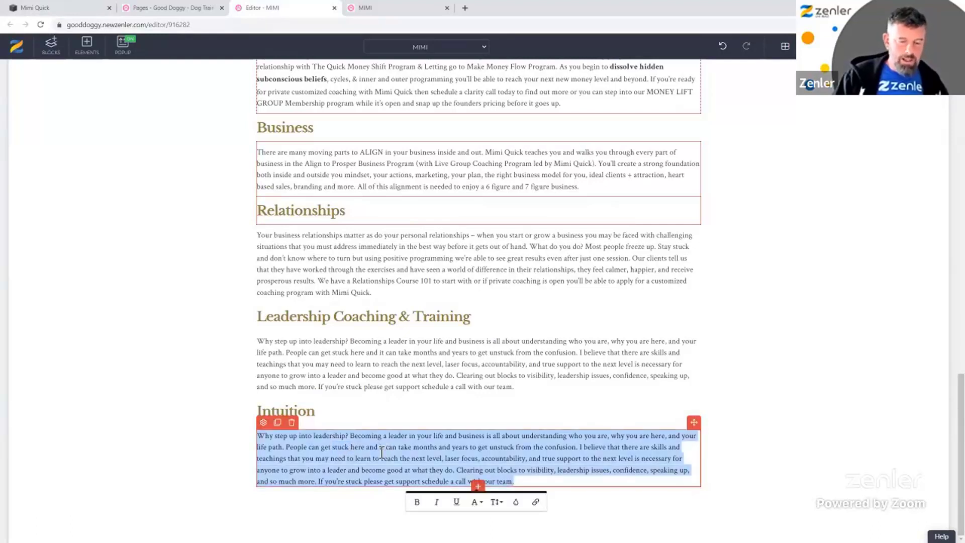
pyautogui.hotkey('ctrl', 'v')
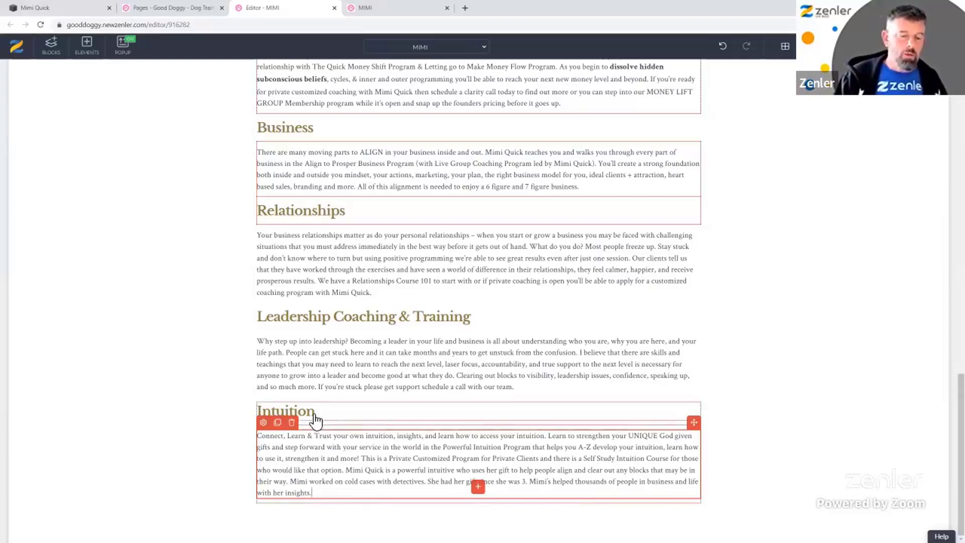
# - Clone the "Intuition" heading and move the copy below the Intuition paragraph
pyautogui.click(357, 413)
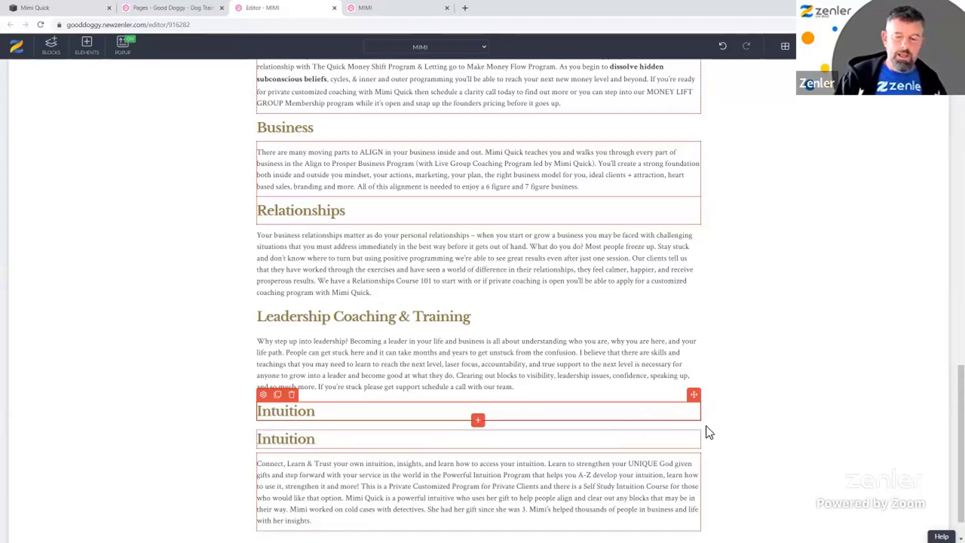
pyautogui.click(735, 432)
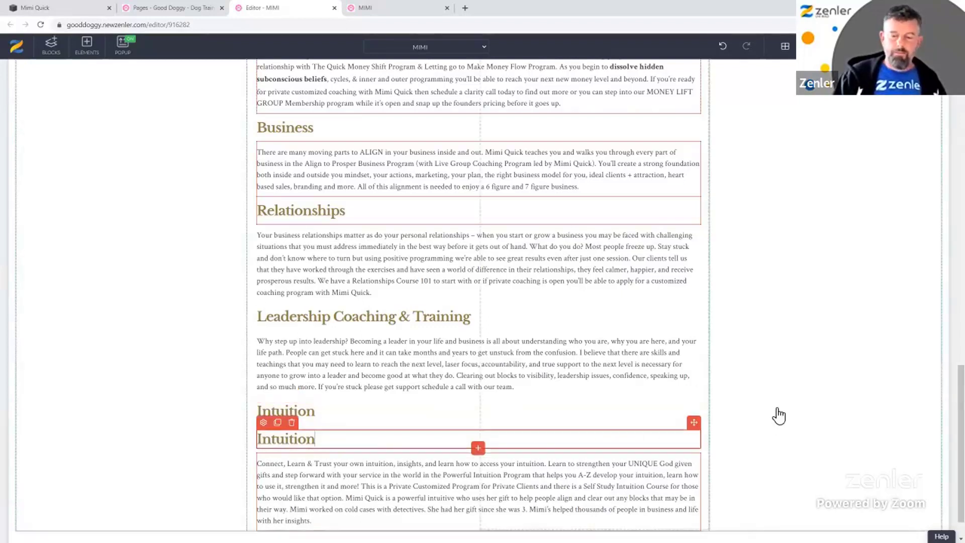
pyautogui.scroll(-1, 778, 415)
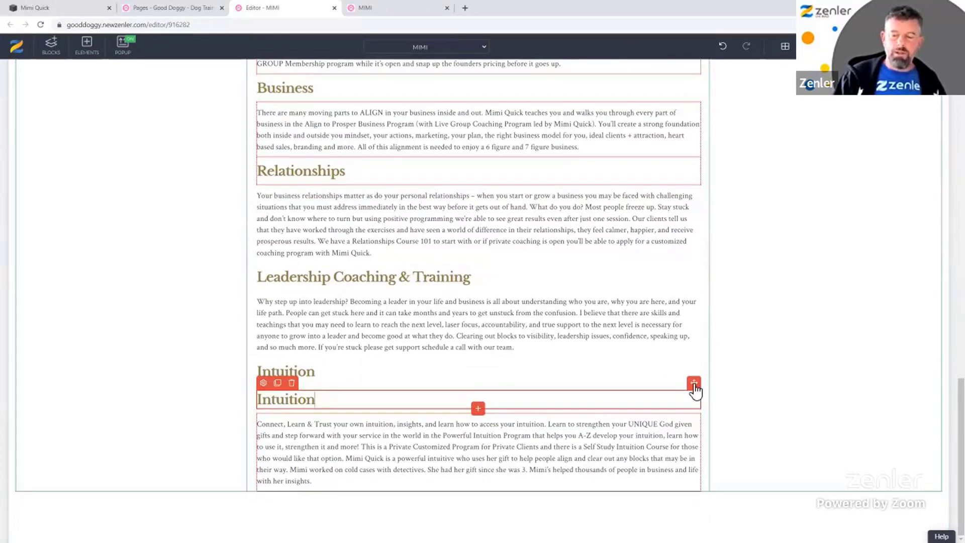
pyautogui.moveTo(695, 385); pyautogui.dragTo(406, 495)
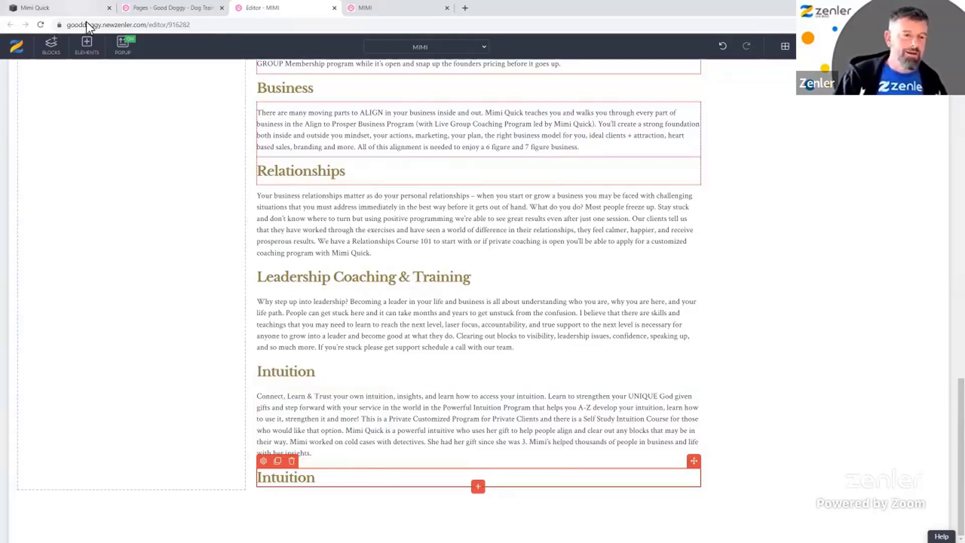
# - Replace the second "Intuition" heading with the "Health" heading text from the original website
pyautogui.click(60, 9)
pyautogui.scroll(-4, 411, 424)
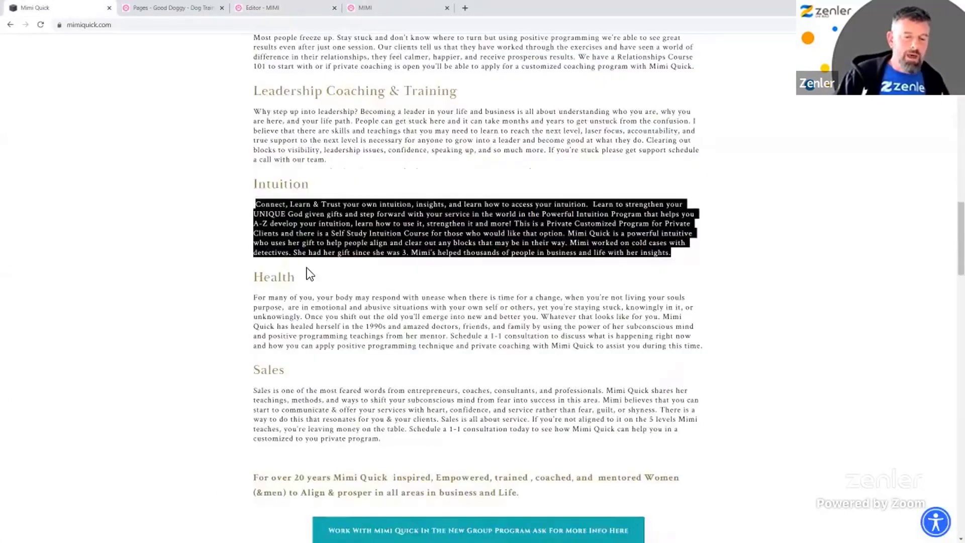
pyautogui.moveTo(319, 278); pyautogui.dragTo(225, 280)
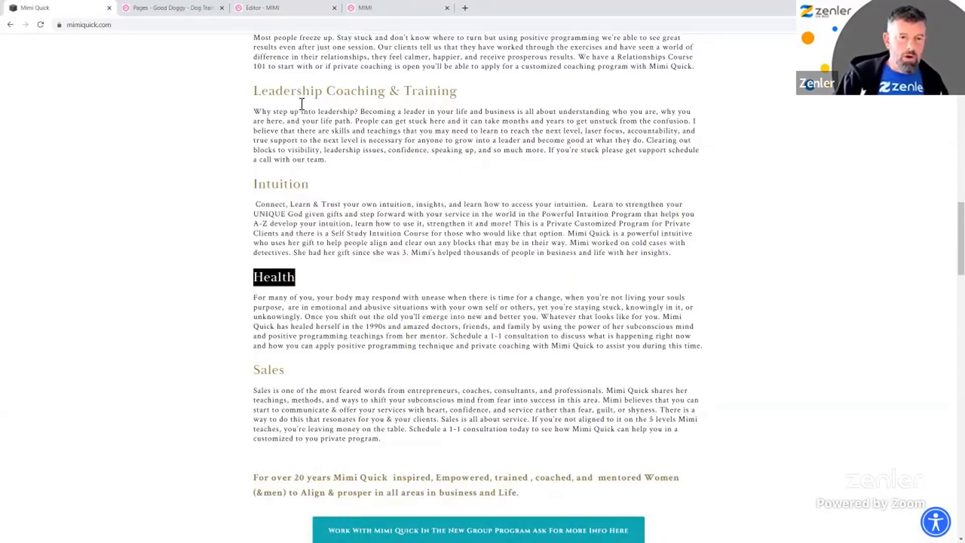
pyautogui.click(297, 8)
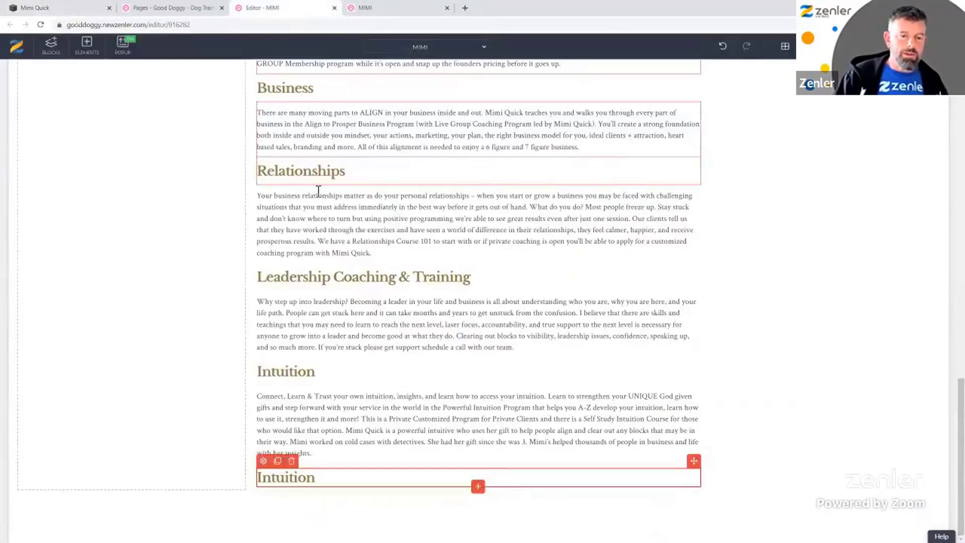
pyautogui.doubleClick(291, 481)
pyautogui.write('Health')
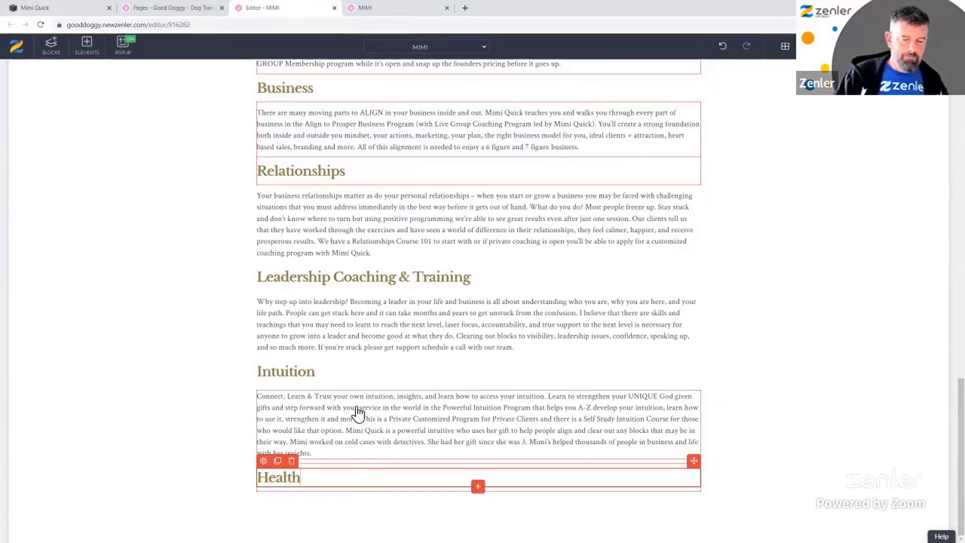
# - Clone the Intuition paragraph and move the copy below the "Health" heading
pyautogui.click(295, 416)
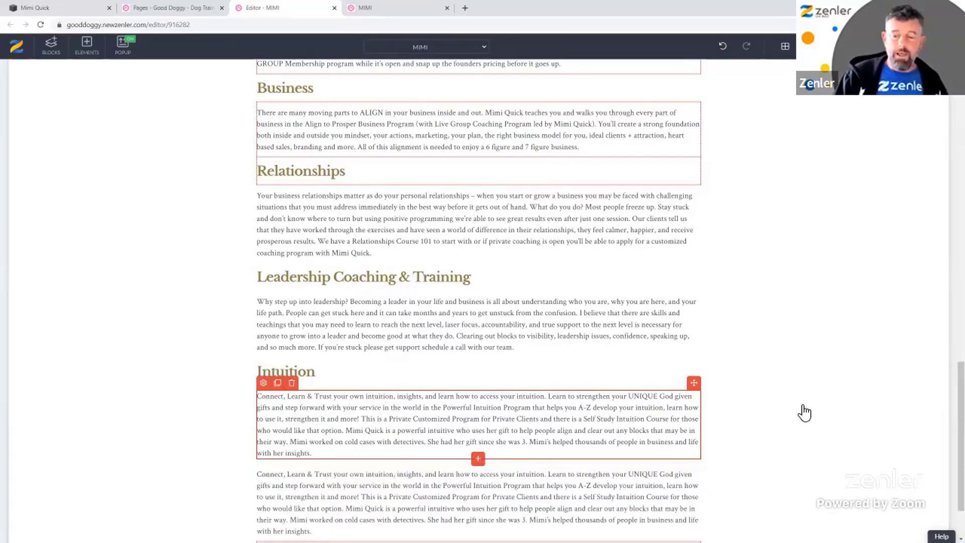
pyautogui.scroll(-1, 804, 412)
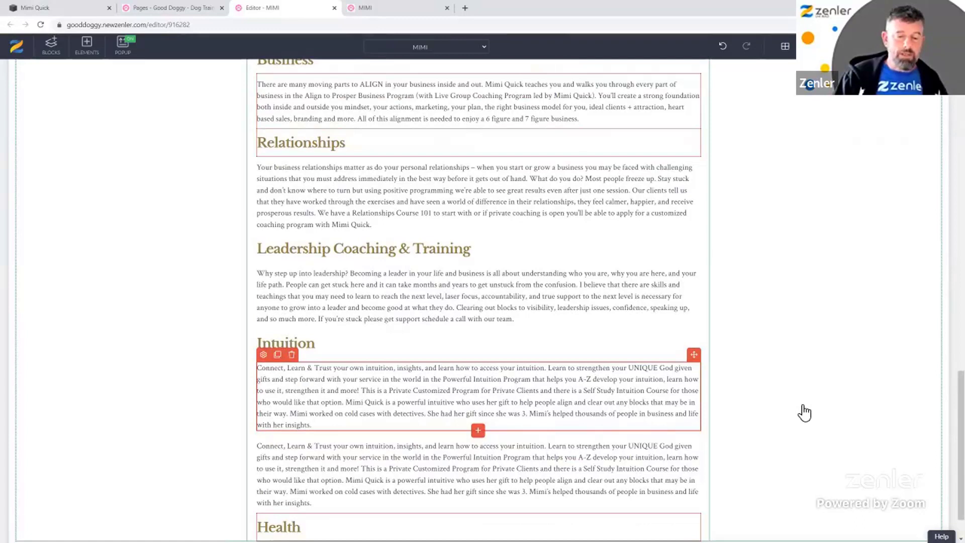
pyautogui.scroll(-2, 804, 412)
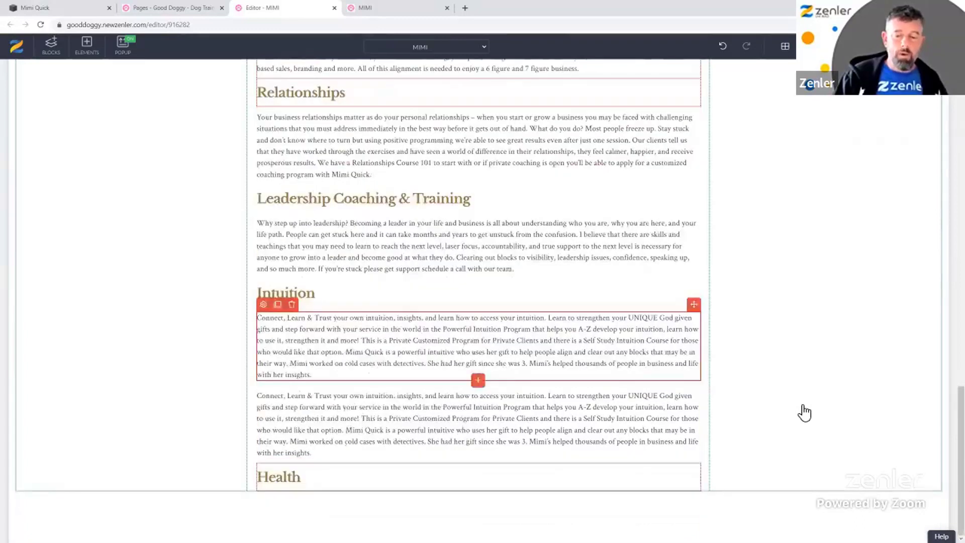
pyautogui.click(421, 427)
pyautogui.moveTo(695, 385)
pyautogui.mouseDown()
pyautogui.moveTo(383, 493)
pyautogui.moveTo(401, 485)
pyautogui.moveTo(406, 381)
pyautogui.moveTo(337, 225)
pyautogui.mouseUp()
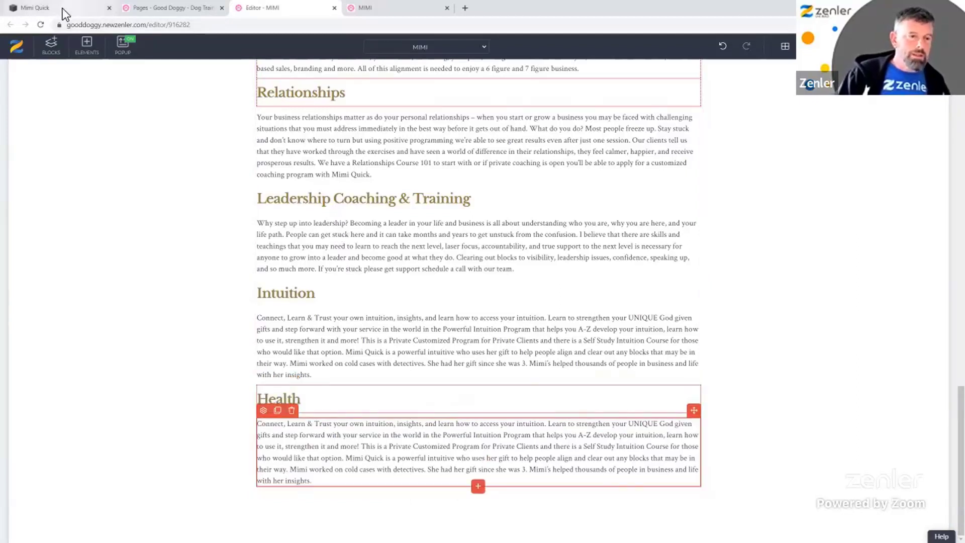
# - Replace the Intuition text below the "Health" heading with the Health paragraph from the original website
pyautogui.click(66, 13)
pyautogui.moveTo(704, 347)
pyautogui.mouseDown()
pyautogui.moveTo(271, 312)
pyautogui.moveTo(242, 295)
pyautogui.mouseUp()
pyautogui.hotkey('ctrl', 'c')
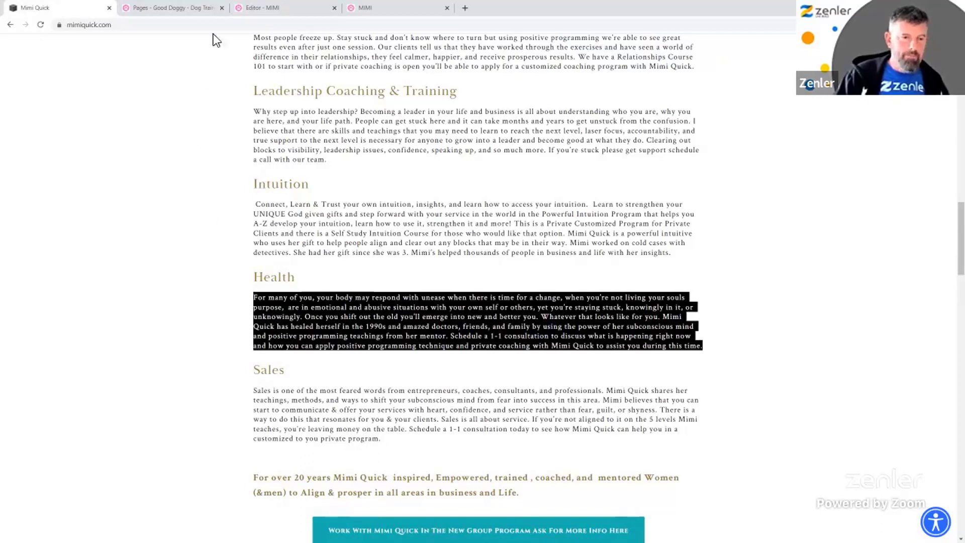
pyautogui.click(292, 9)
pyautogui.doubleClick(340, 458)
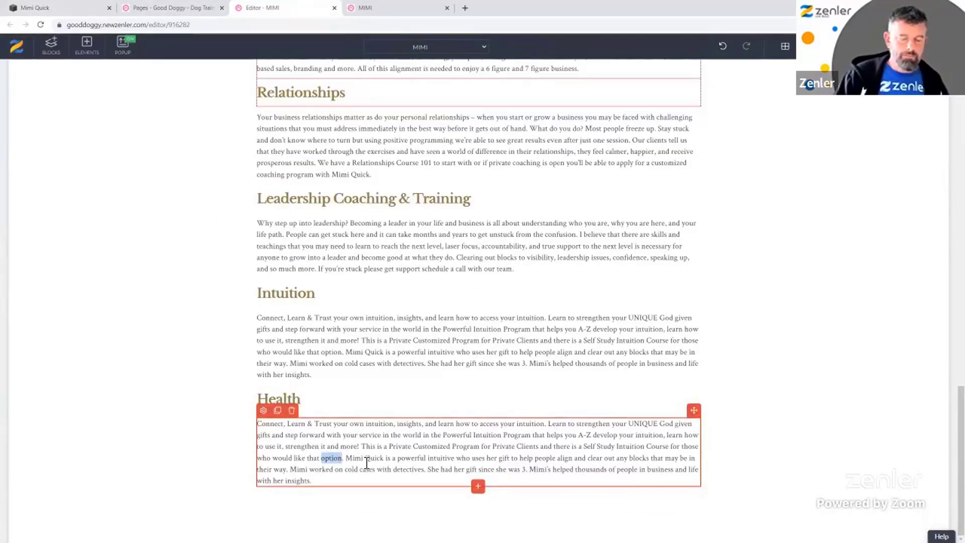
pyautogui.tripleClick(364, 463)
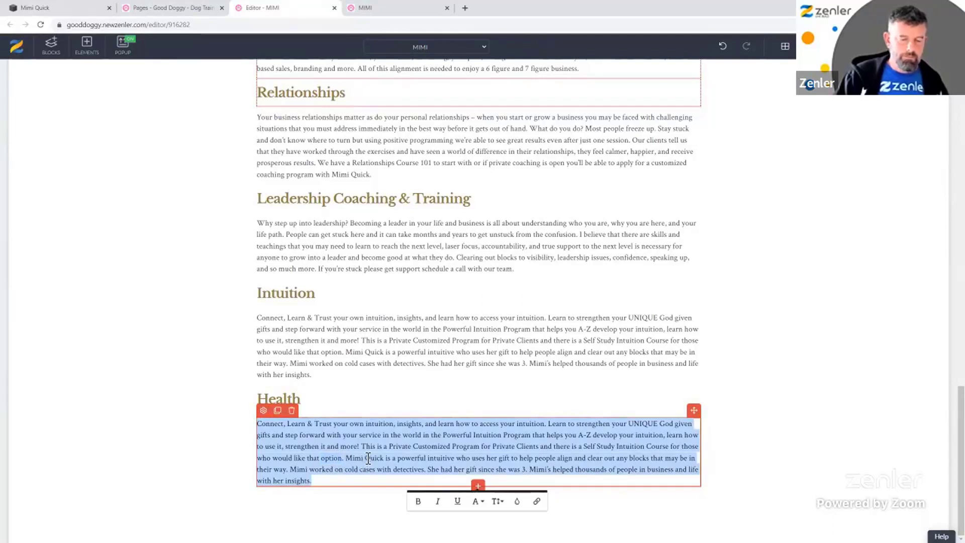
pyautogui.hotkey('ctrl', 'v')
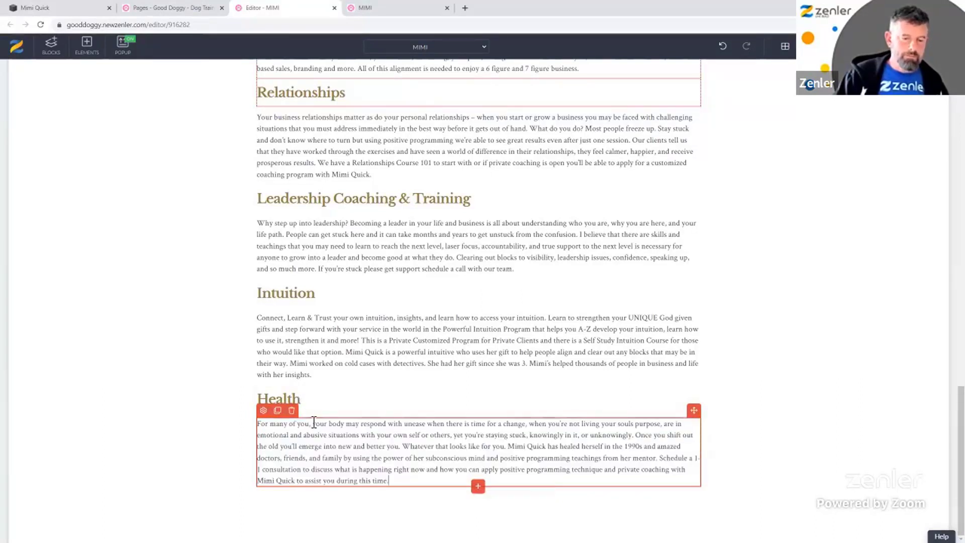
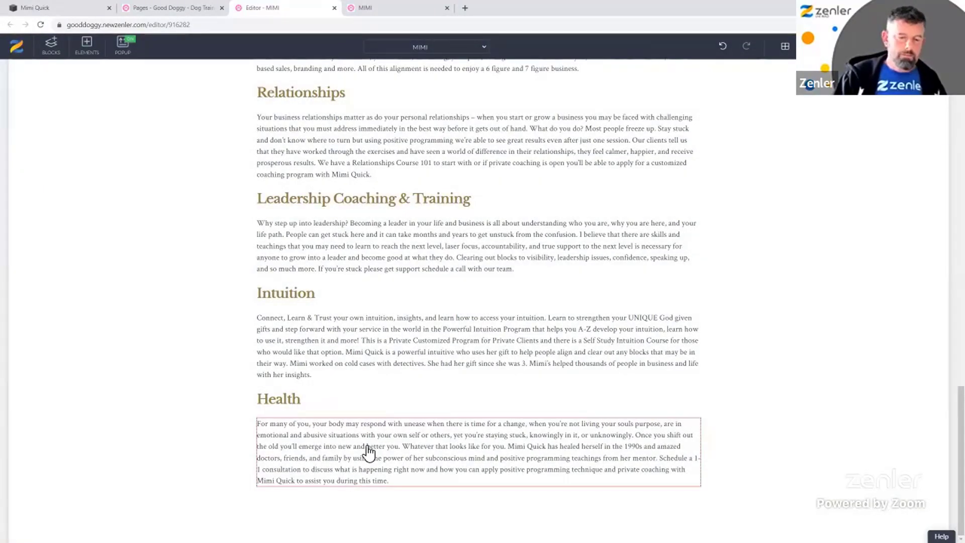
# - Clone the Health paragraph and the "Health" heading, and move the heading copy between the two Health paragraphs
pyautogui.click(259, 455)
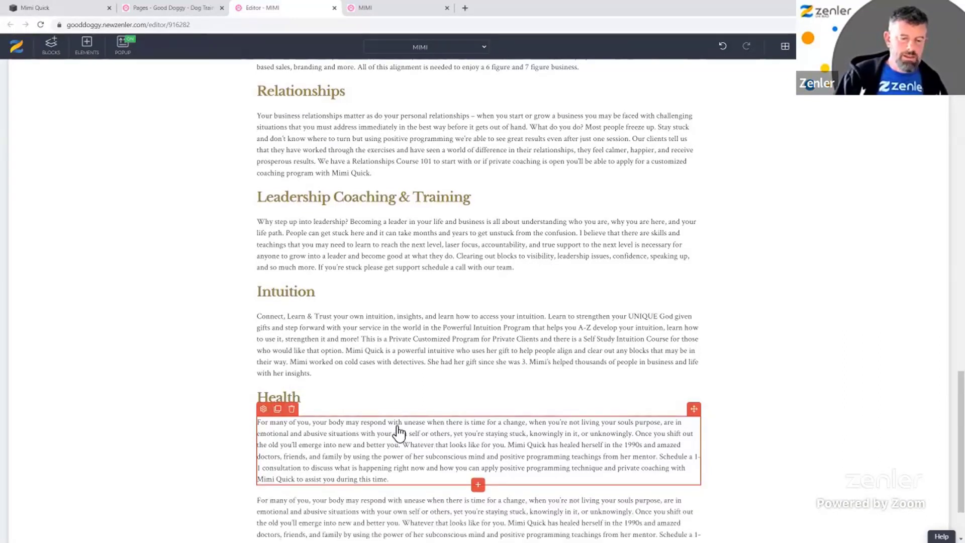
pyautogui.scroll(-2, 398, 433)
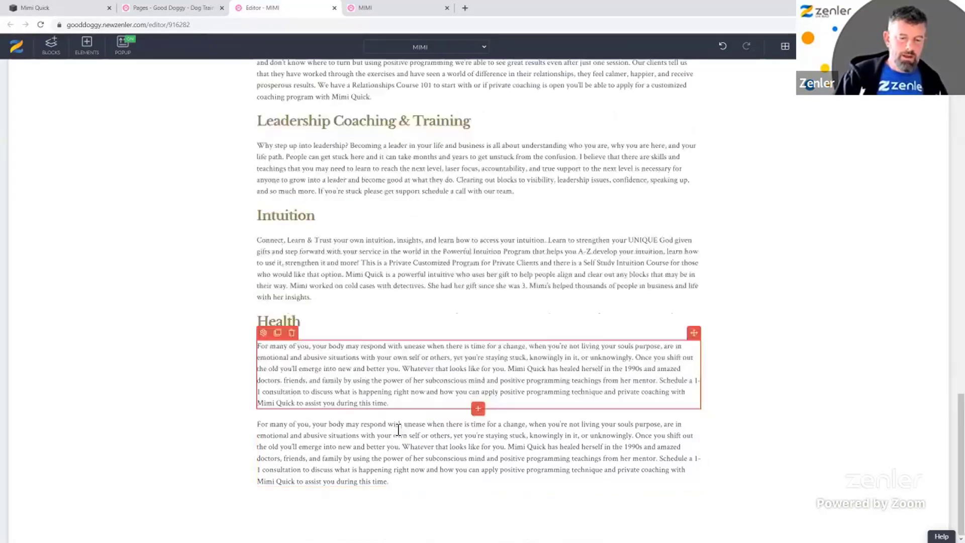
pyautogui.click(286, 319)
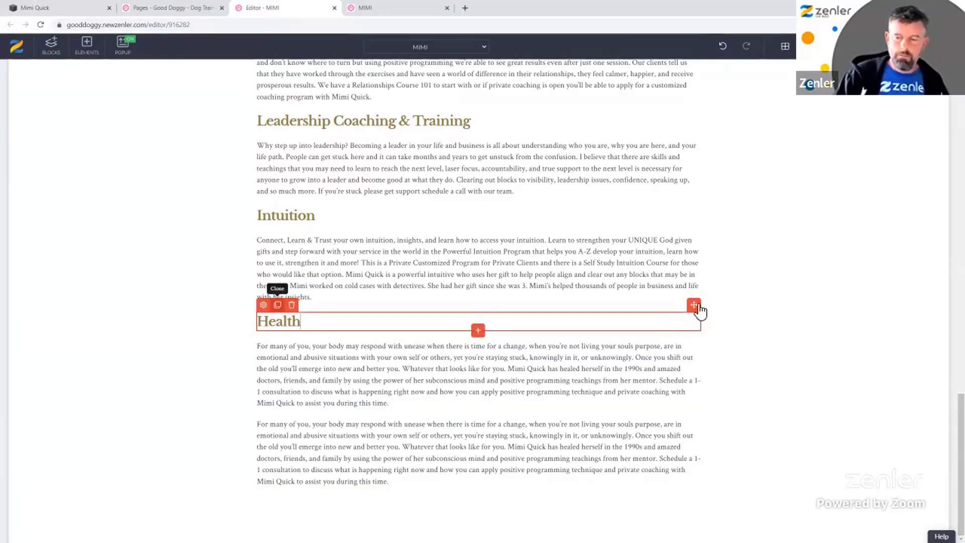
pyautogui.moveTo(694, 306); pyautogui.dragTo(59, 11)
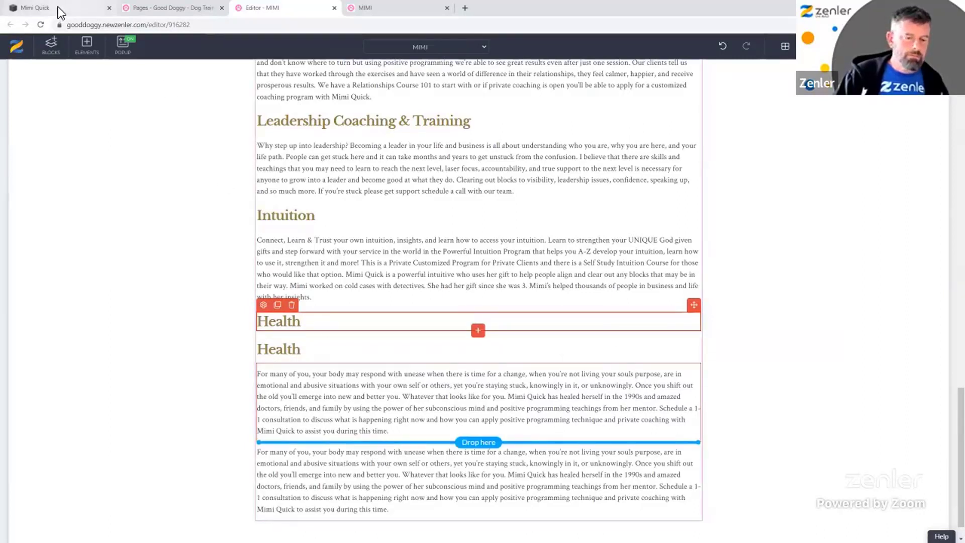
# - Replace the second "Health" heading with the "Sales" heading text from the original website
pyautogui.click(60, 10)
pyautogui.moveTo(285, 374); pyautogui.dragTo(244, 366)
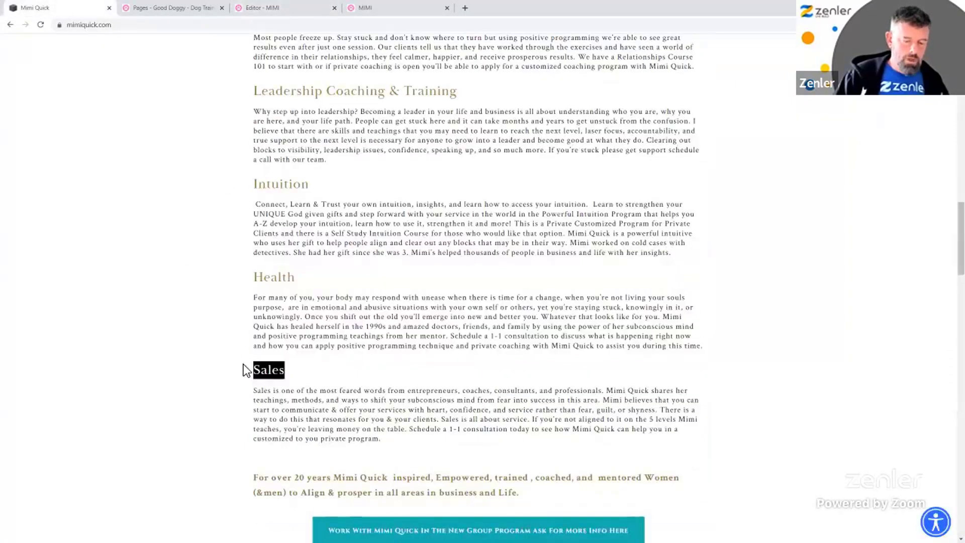
pyautogui.click(274, 9)
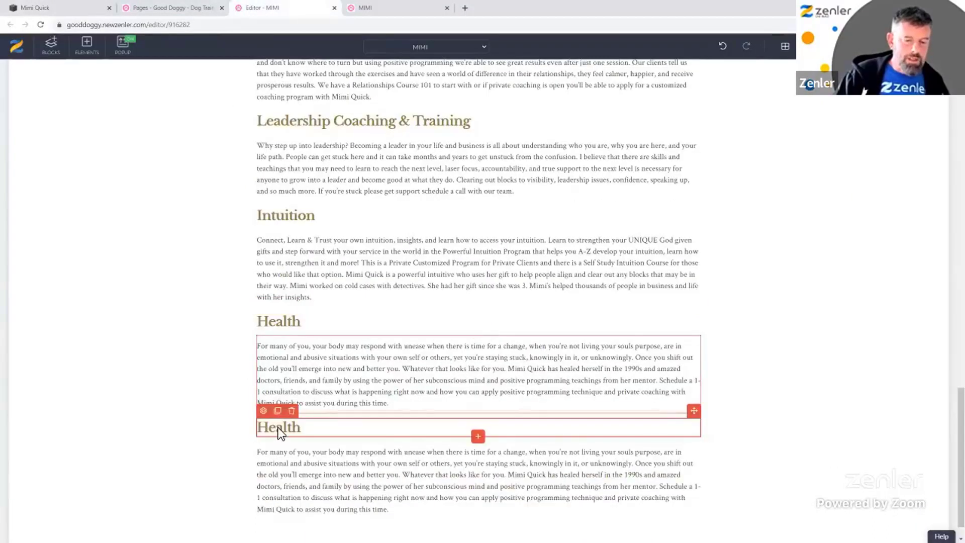
pyautogui.doubleClick(318, 435)
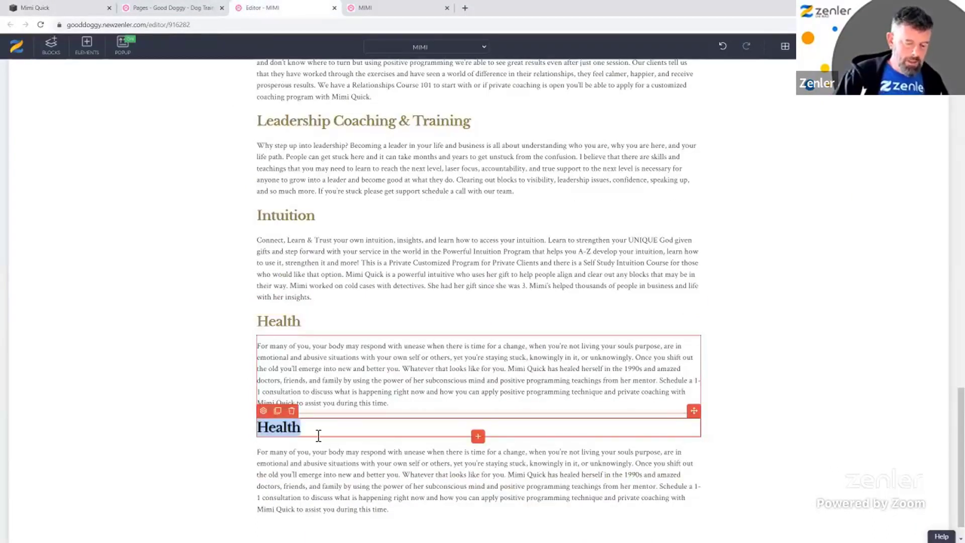
# - Replace the Health text below the "Sales" heading with the Sales paragraph from the original website
pyautogui.click(76, 8)
pyautogui.click(389, 429)
pyautogui.moveTo(382, 439); pyautogui.dragTo(250, 391)
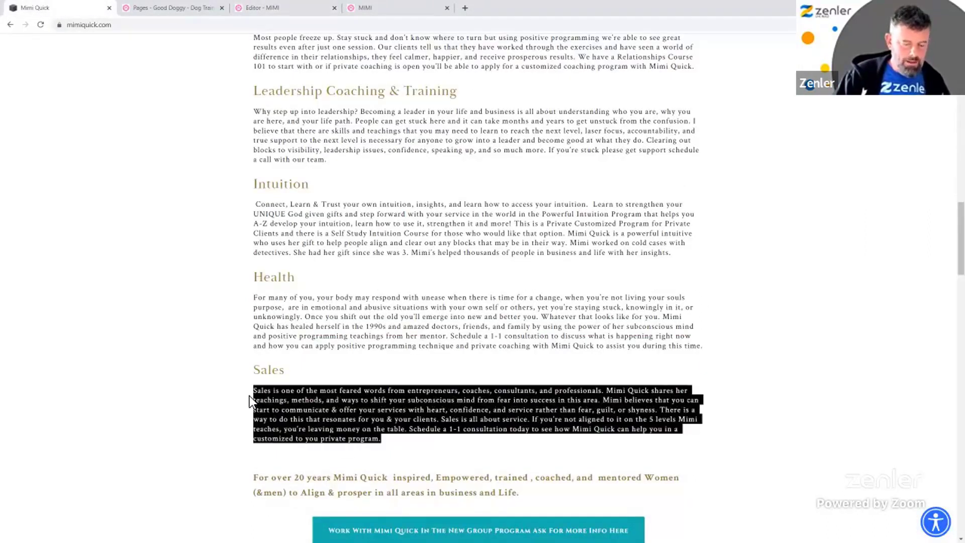
pyautogui.click(273, 8)
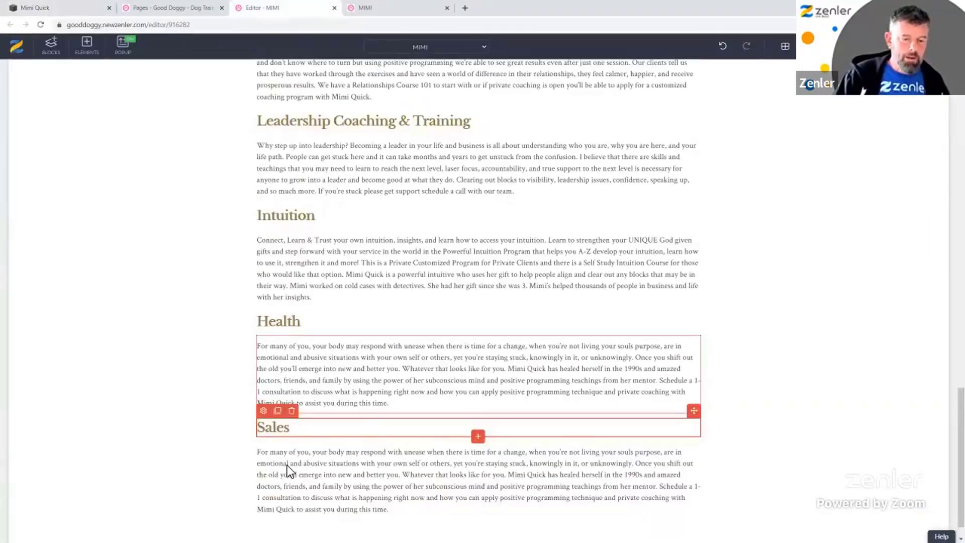
pyautogui.tripleClick(381, 483)
pyautogui.hotkey('ctrl', 'v')
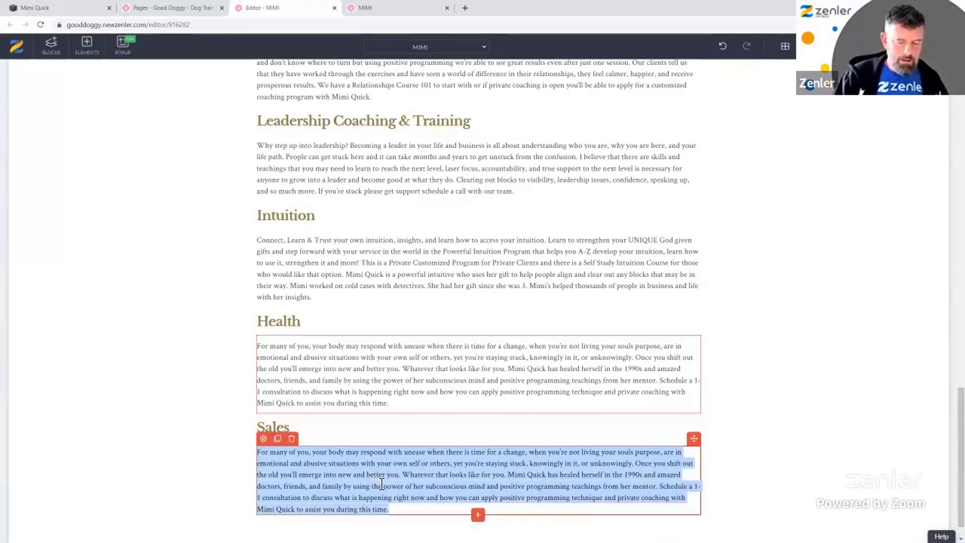
# - Copy the "For over 20 years" sentence from the original website and paste it on a new line below the Sales paragraph in the editor
pyautogui.click(50, 8)
pyautogui.scroll(-5, 478, 436)
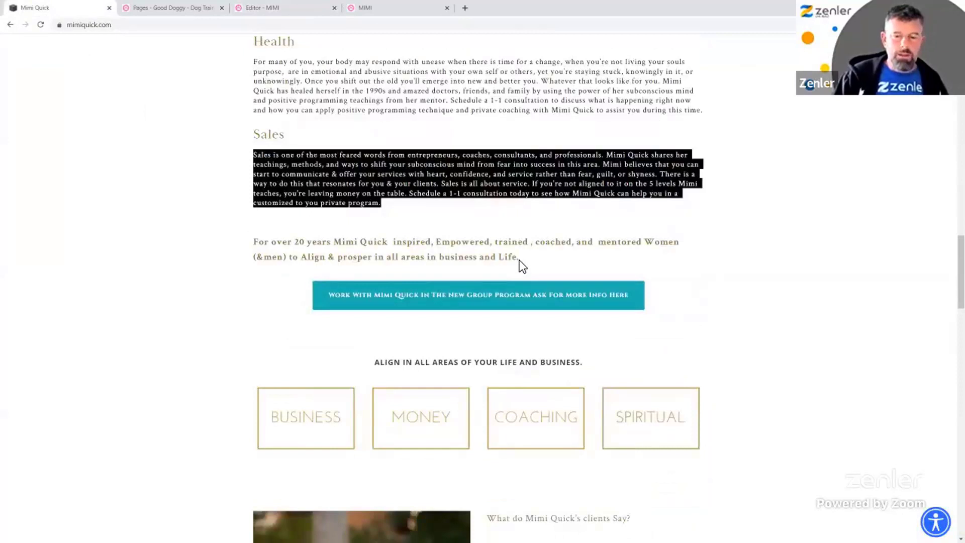
pyautogui.scroll(1, 502, 291)
pyautogui.scroll(2, 544, 305)
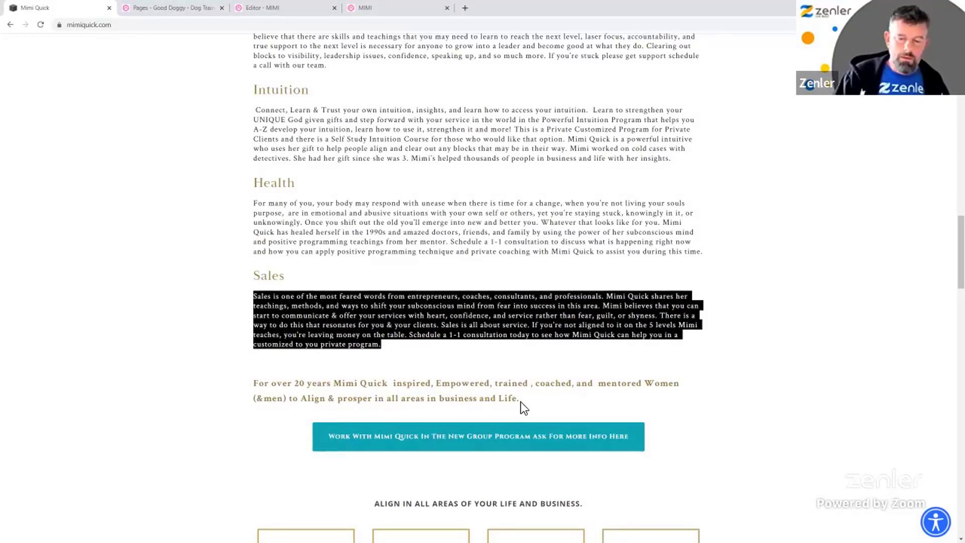
pyautogui.moveTo(520, 402); pyautogui.dragTo(246, 385)
pyautogui.hotkey('ctrl', 'c')
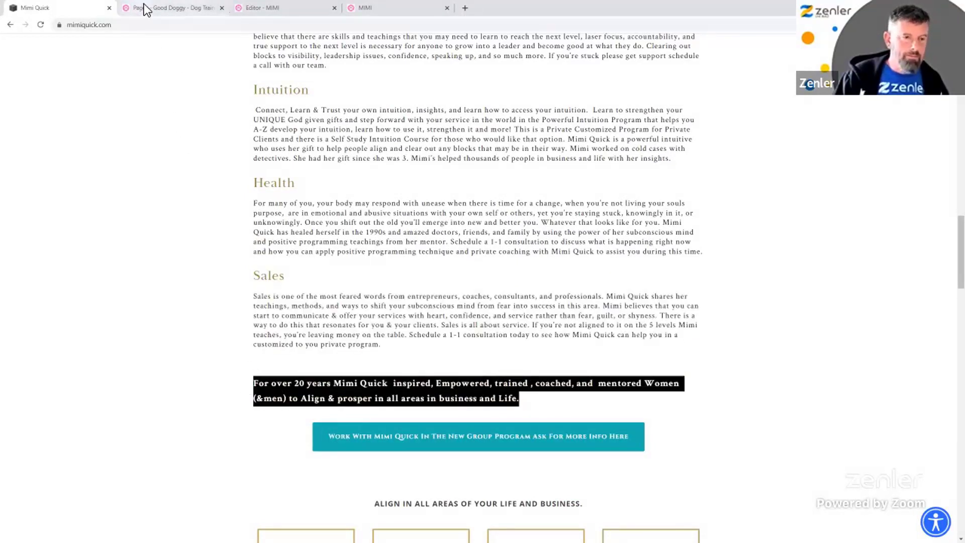
pyautogui.click(171, 7)
pyautogui.click(289, 7)
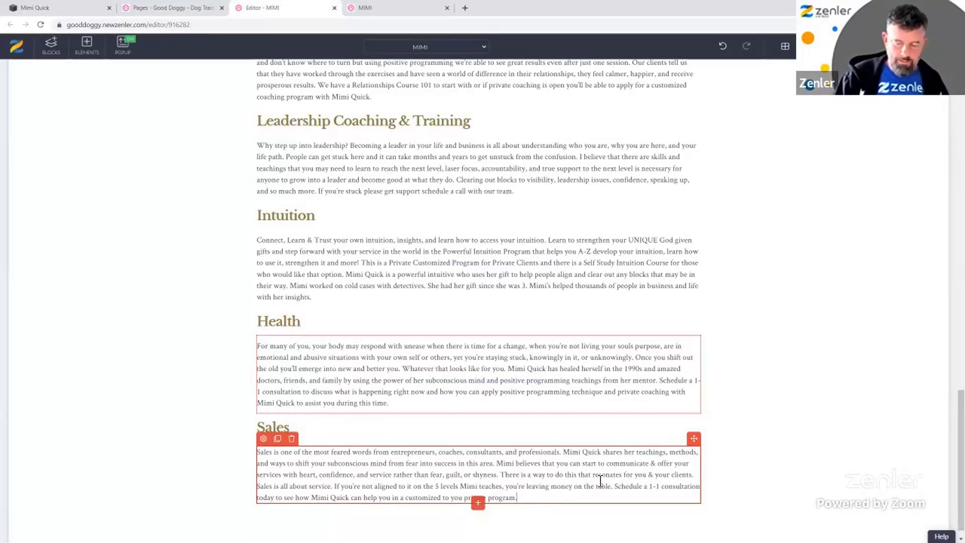
pyautogui.press('Return')
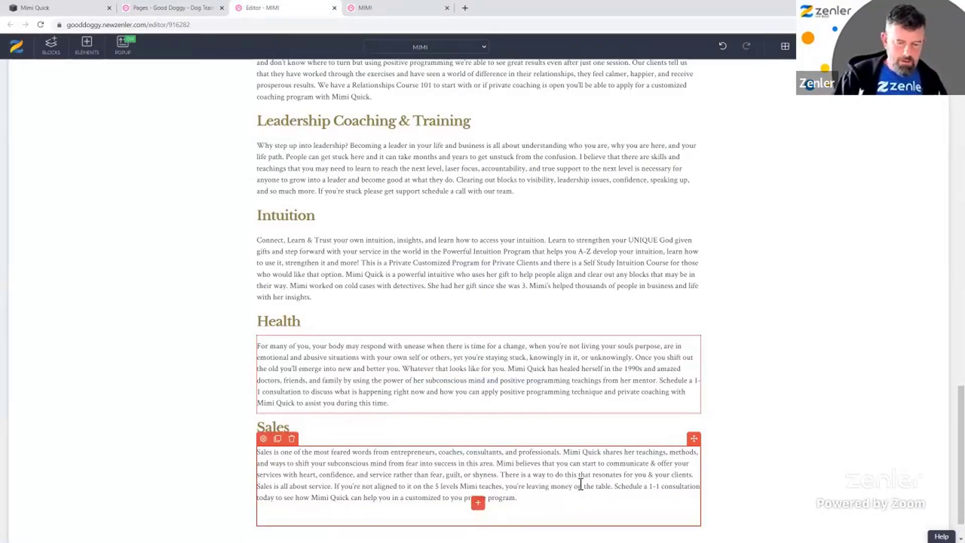
pyautogui.hotkey('ctrl', 'v')
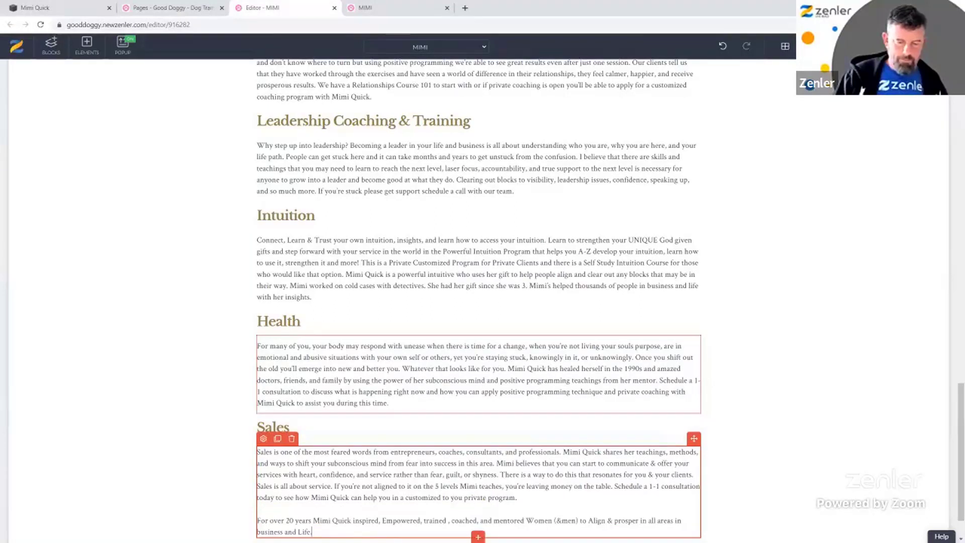
# - Set the font size of the "For over 20 years" sentence to 20, checking it against the original website
pyautogui.click(45, 9)
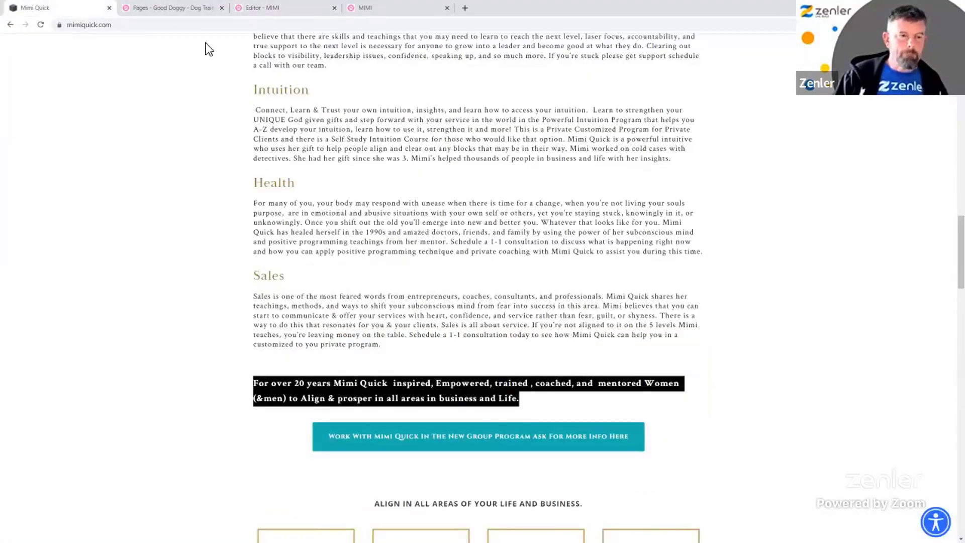
pyautogui.click(174, 8)
pyautogui.click(285, 5)
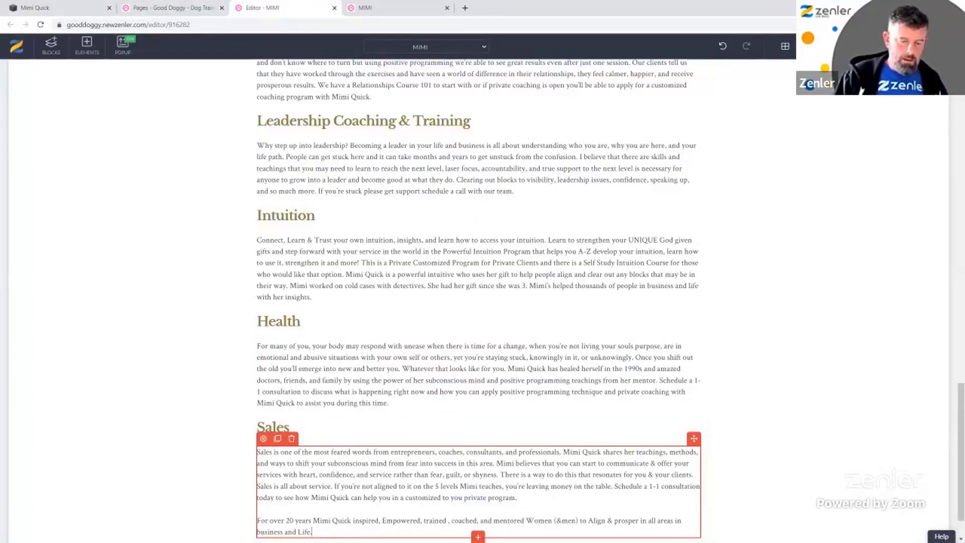
pyautogui.tripleClick(289, 523)
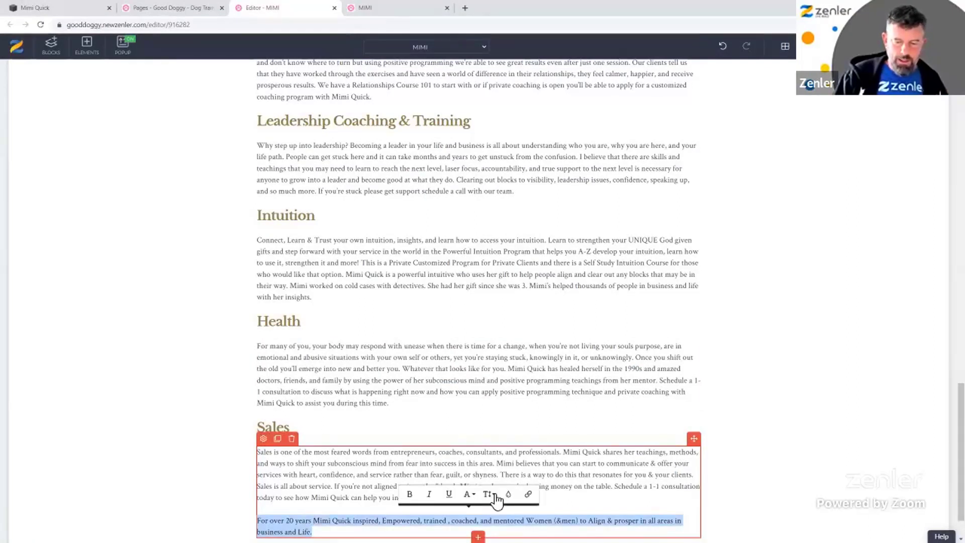
pyautogui.click(497, 495)
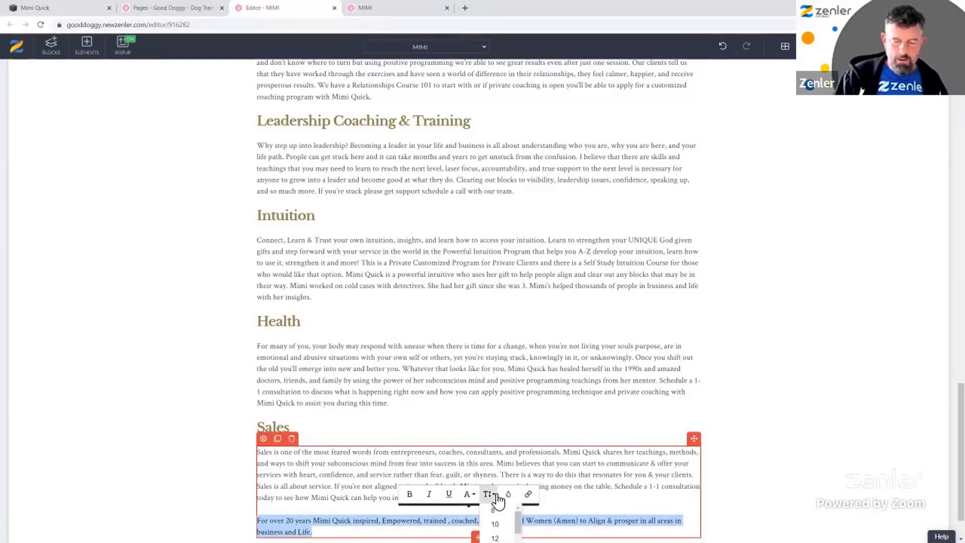
pyautogui.scroll(-1, 497, 525)
pyautogui.scroll(-4, 504, 527)
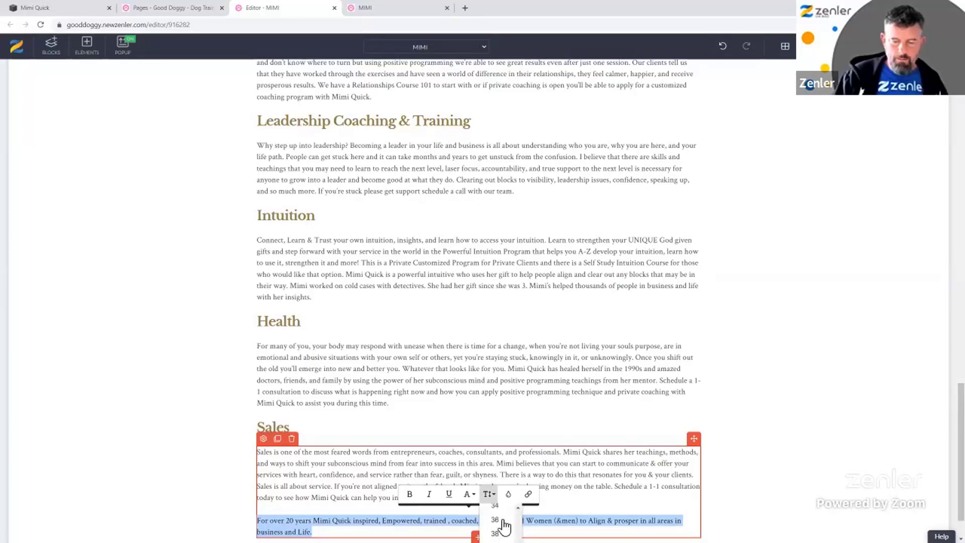
pyautogui.scroll(2, 504, 526)
pyautogui.scroll(2, 504, 527)
pyautogui.scroll(-2, 504, 526)
pyautogui.scroll(1, 504, 527)
pyautogui.scroll(-1, 504, 527)
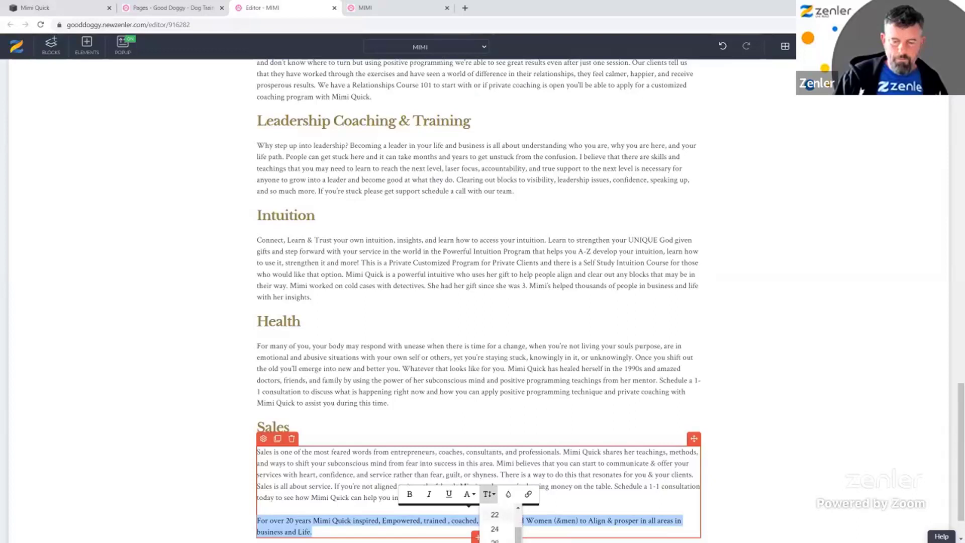
pyautogui.scroll(1, 498, 513)
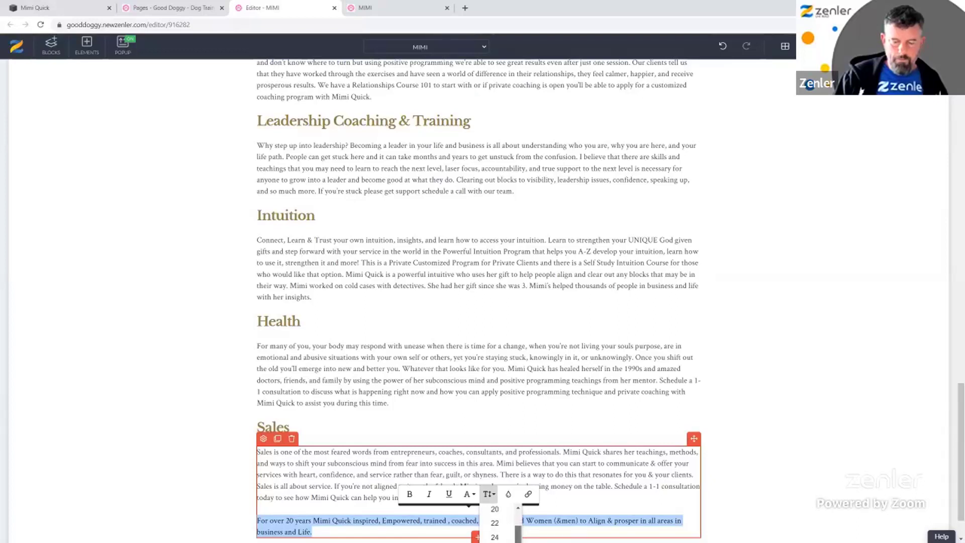
pyautogui.click(496, 509)
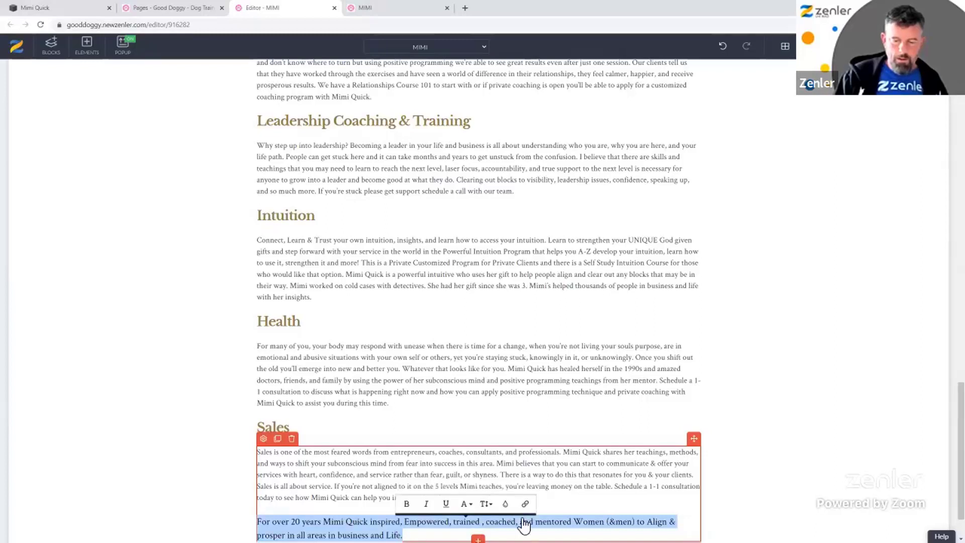
# - Set the text colour of the "For over 20 years" sentence to #938045, checking it against the original website
pyautogui.click(505, 503)
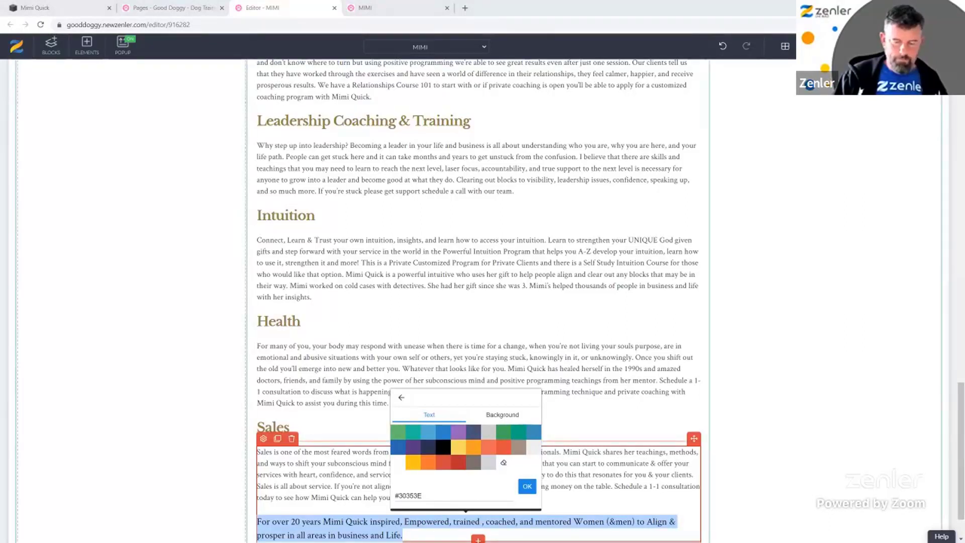
pyautogui.moveTo(426, 496); pyautogui.dragTo(400, 497)
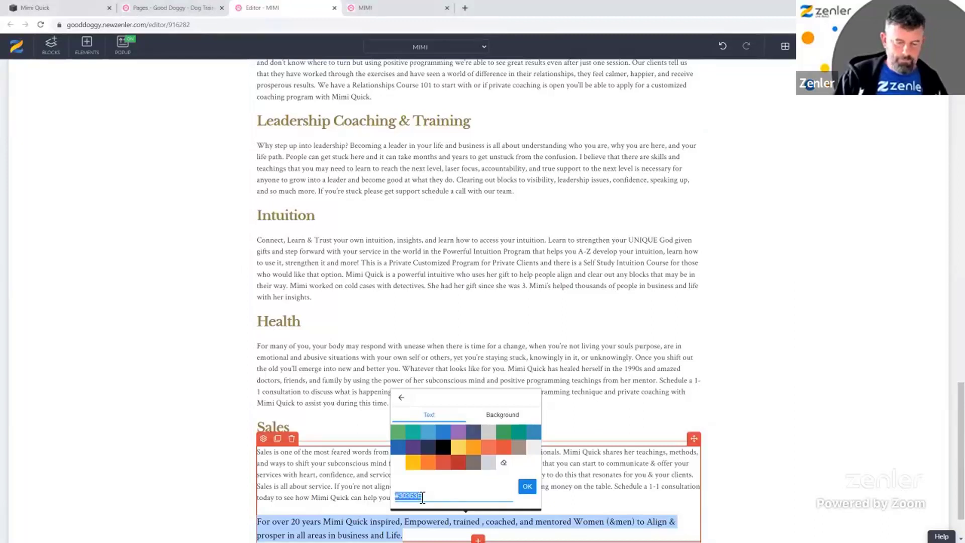
pyautogui.write('#938045')
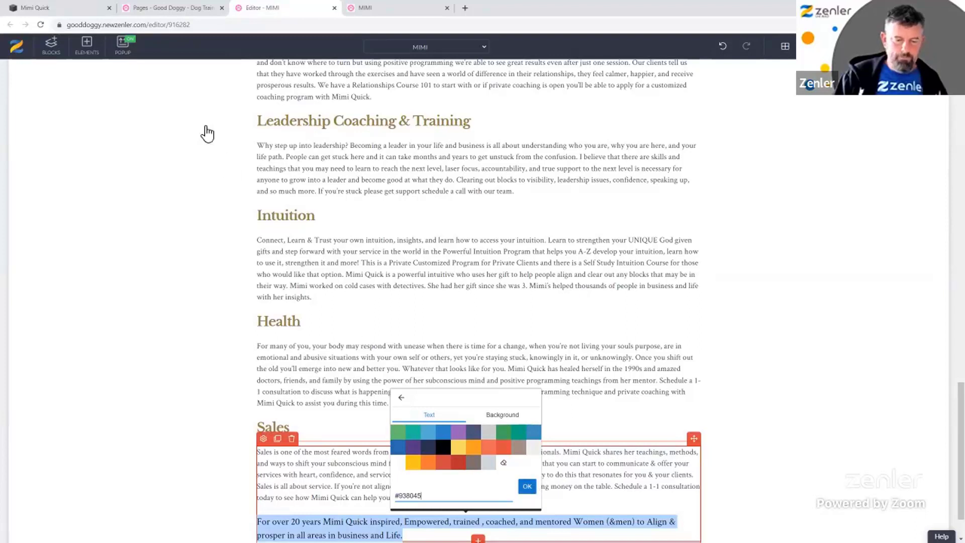
pyautogui.click(68, 11)
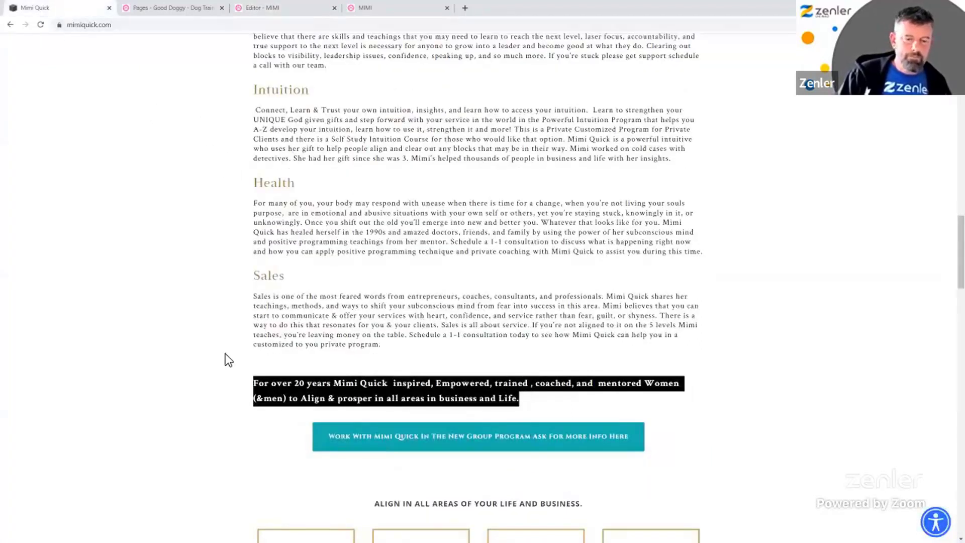
pyautogui.click(225, 337)
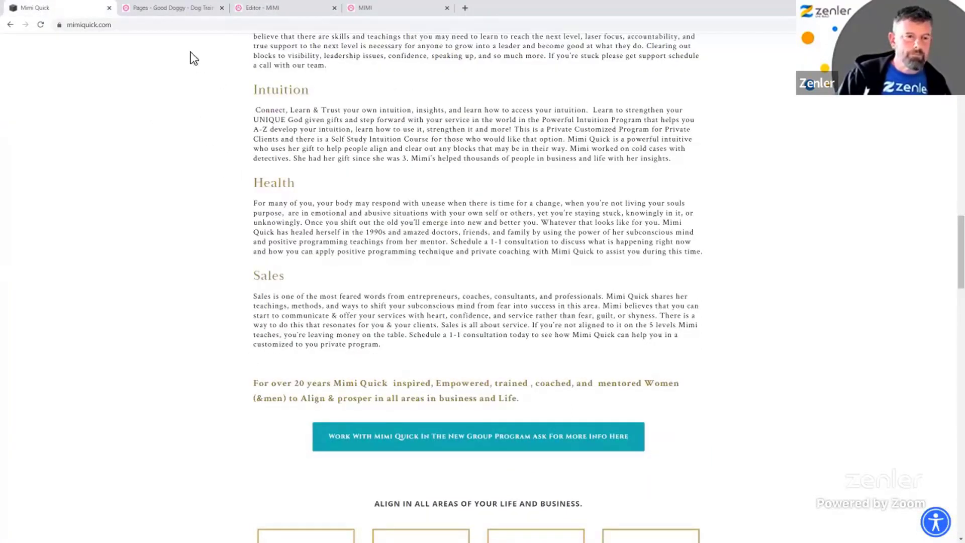
pyautogui.click(174, 10)
pyautogui.click(285, 7)
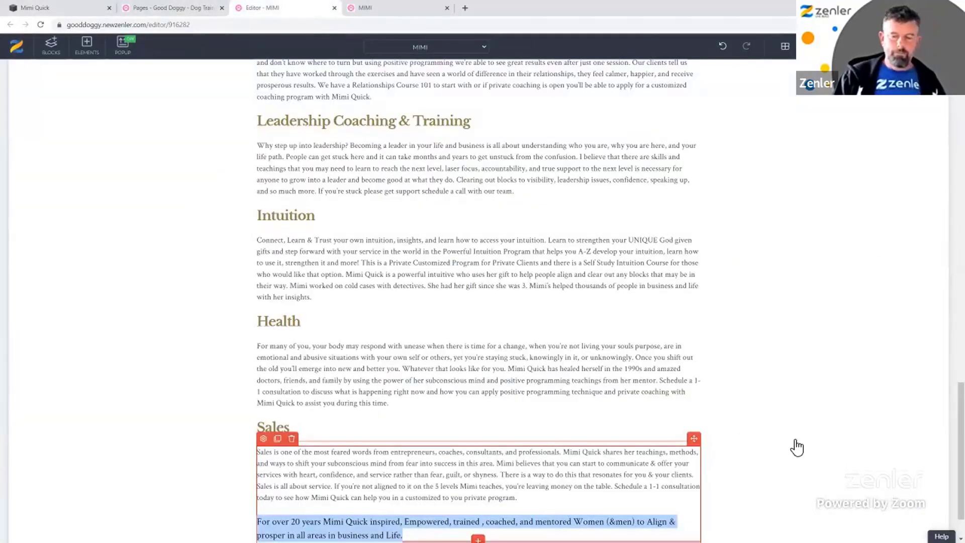
pyautogui.scroll(-1, 796, 446)
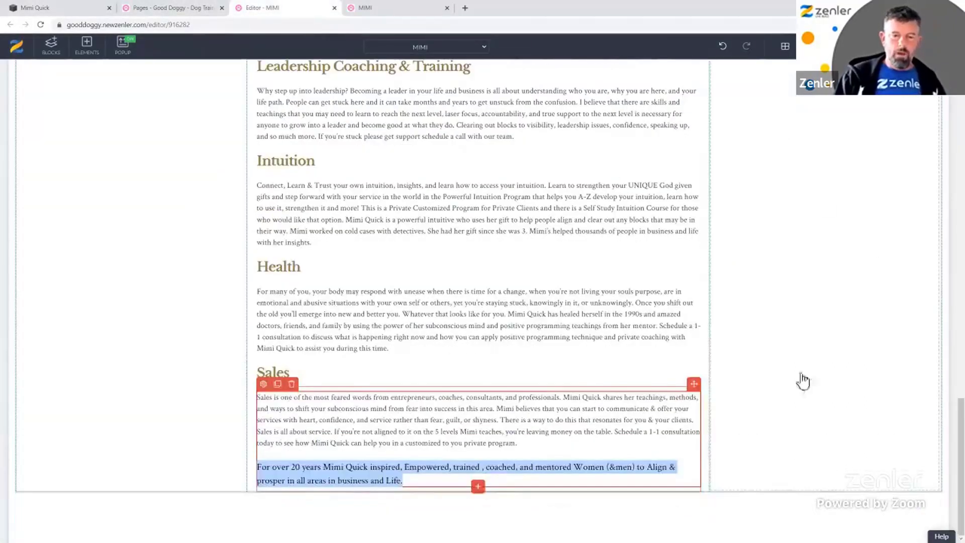
pyautogui.click(893, 364)
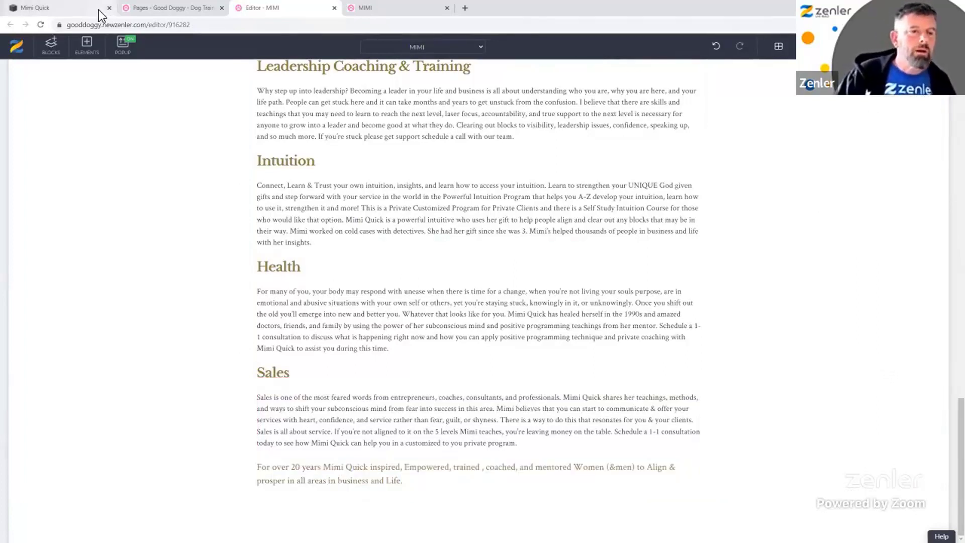
# - Reload the page preview and compare its full layout, headings and text with the original website's home page
pyautogui.click(415, 7)
pyautogui.click(41, 25)
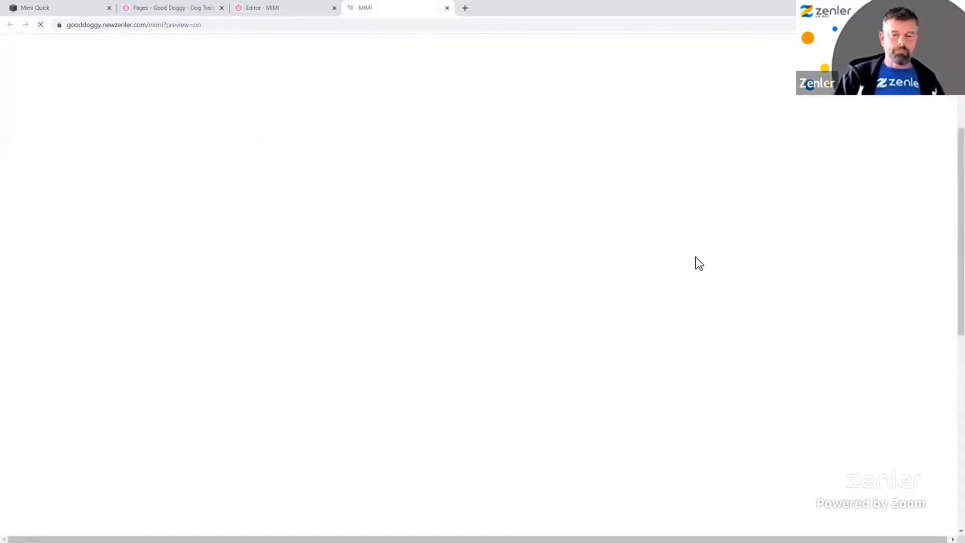
pyautogui.scroll(-7, 780, 279)
pyautogui.scroll(-5, 773, 275)
pyautogui.scroll(-5, 773, 276)
pyautogui.scroll(20, 770, 270)
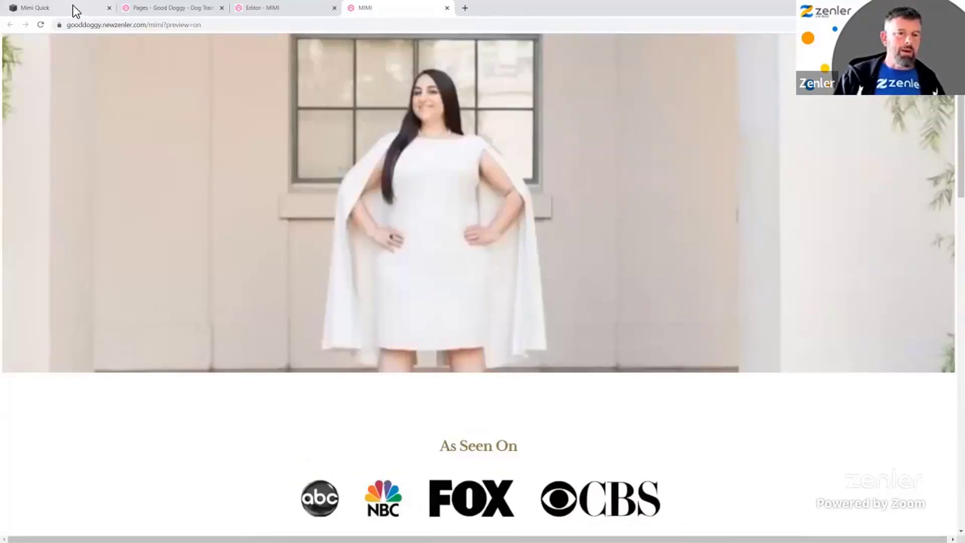
pyautogui.click(75, 9)
pyautogui.scroll(12, 621, 213)
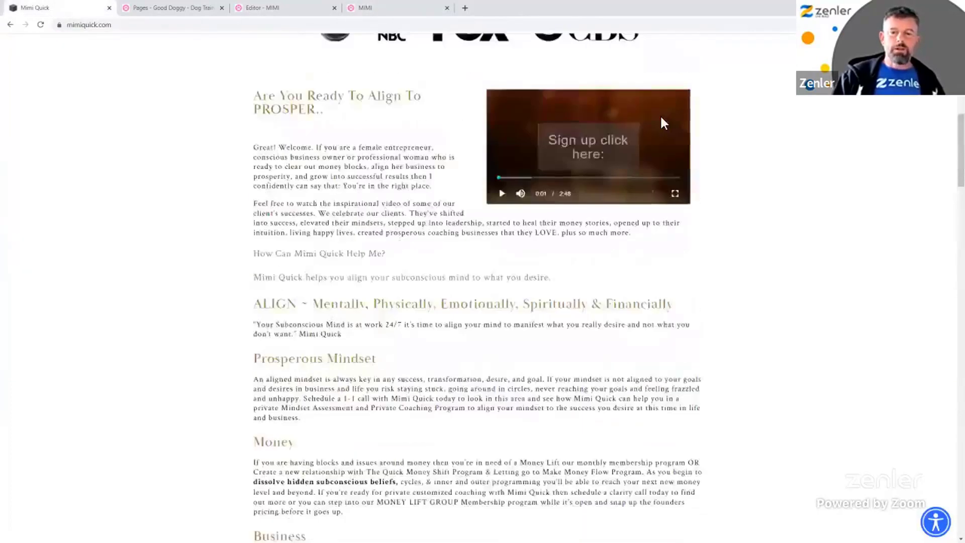
pyautogui.scroll(6, 654, 121)
pyautogui.scroll(-15, 647, 129)
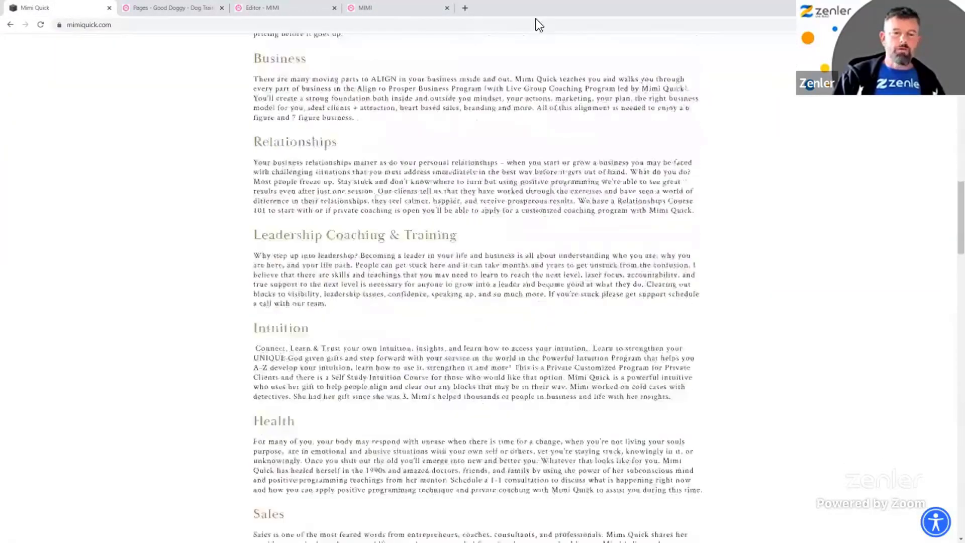
pyautogui.click(370, 8)
pyautogui.scroll(-5, 677, 242)
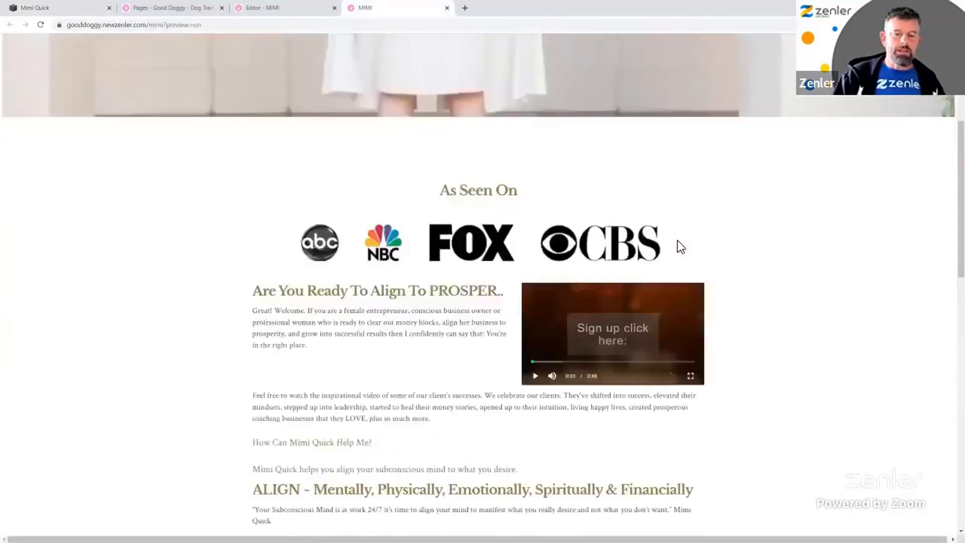
pyautogui.scroll(-12, 678, 245)
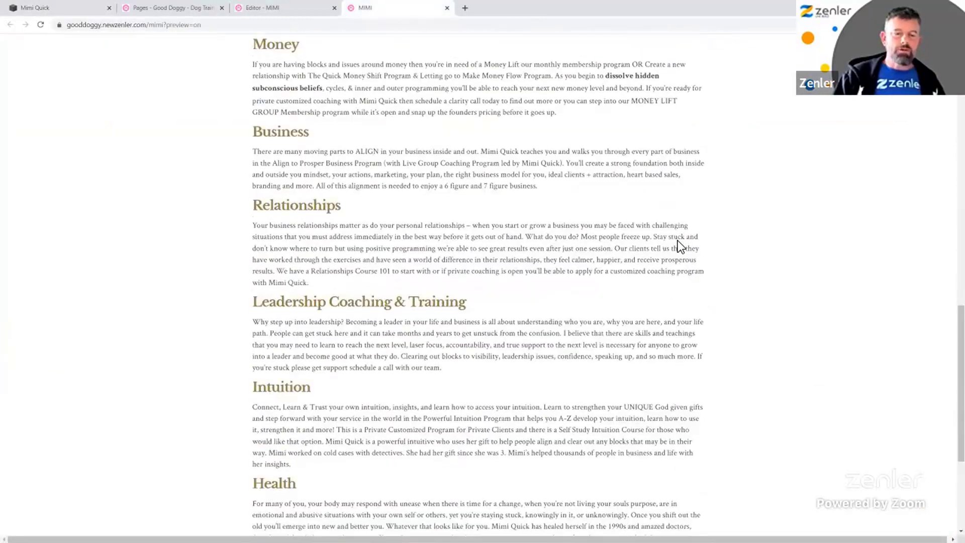
pyautogui.scroll(15, 678, 238)
pyautogui.scroll(-13, 683, 237)
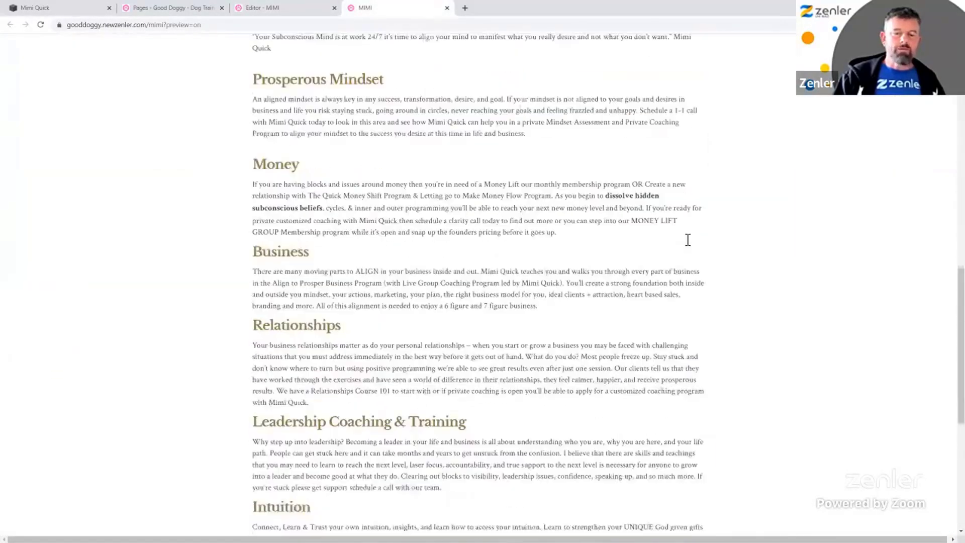
pyautogui.scroll(-7, 687, 239)
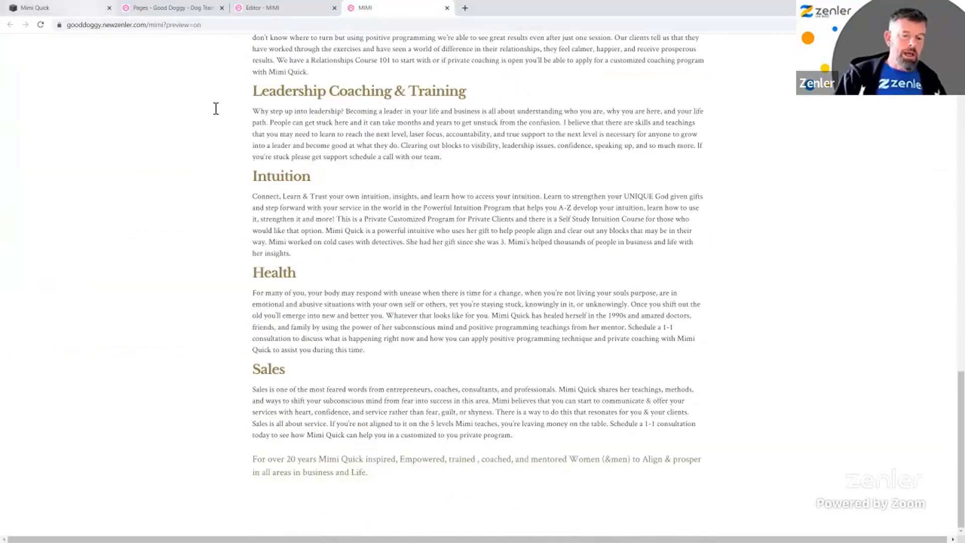
# - Inspect the styles of the teal group program button below the "For over 20 years" sentence on the original website
pyautogui.hotkey('ctrl', '1')
pyautogui.scroll(-7, 638, 367)
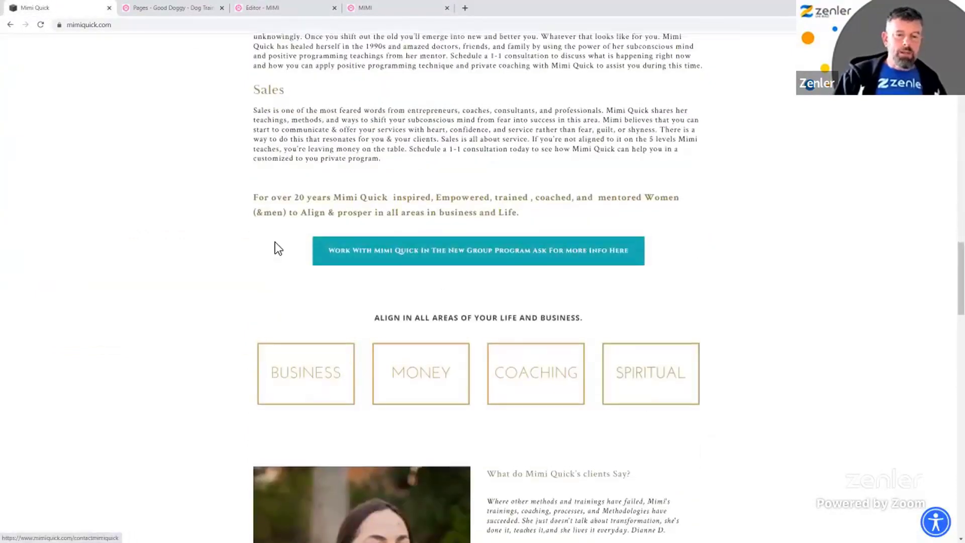
pyautogui.scroll(2, 276, 248)
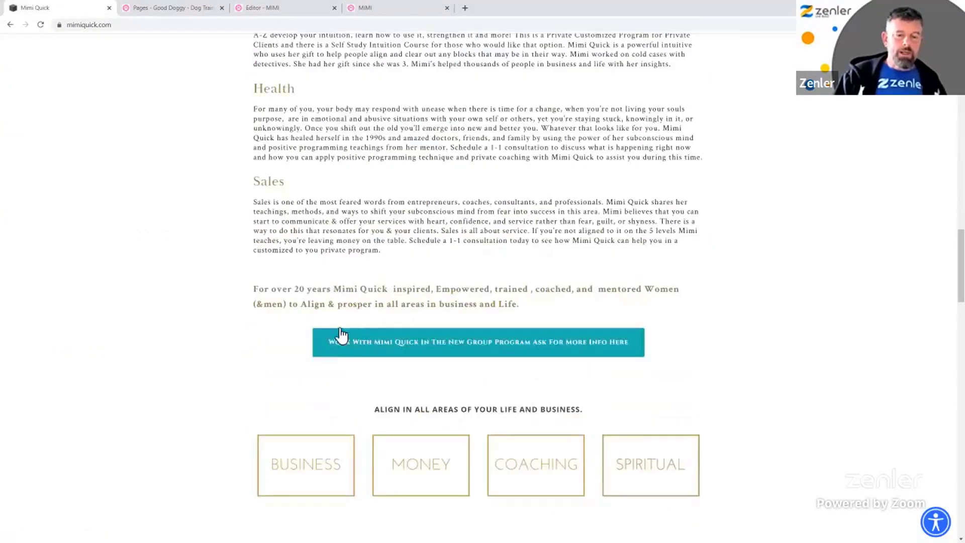
pyautogui.rightClick(366, 343)
pyautogui.click(394, 422)
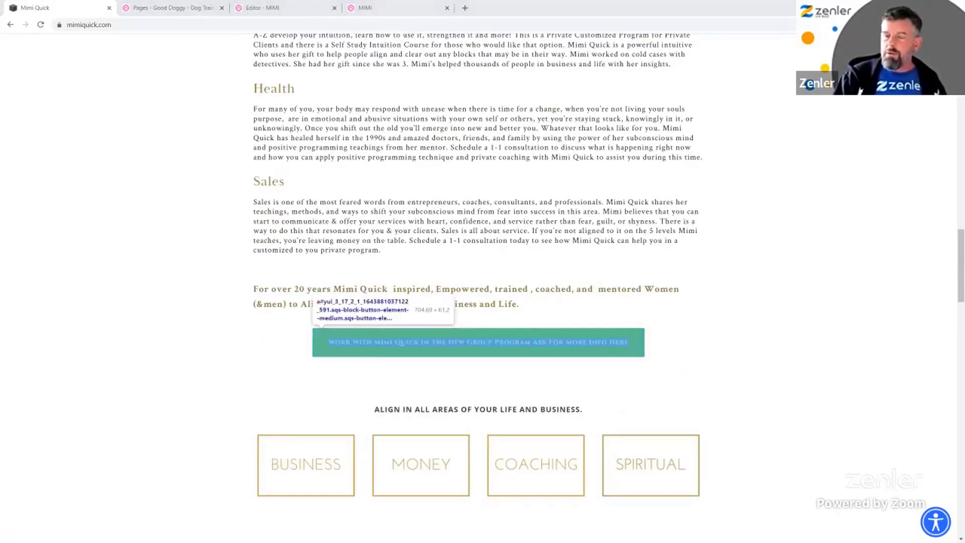
pyautogui.click(874, 136)
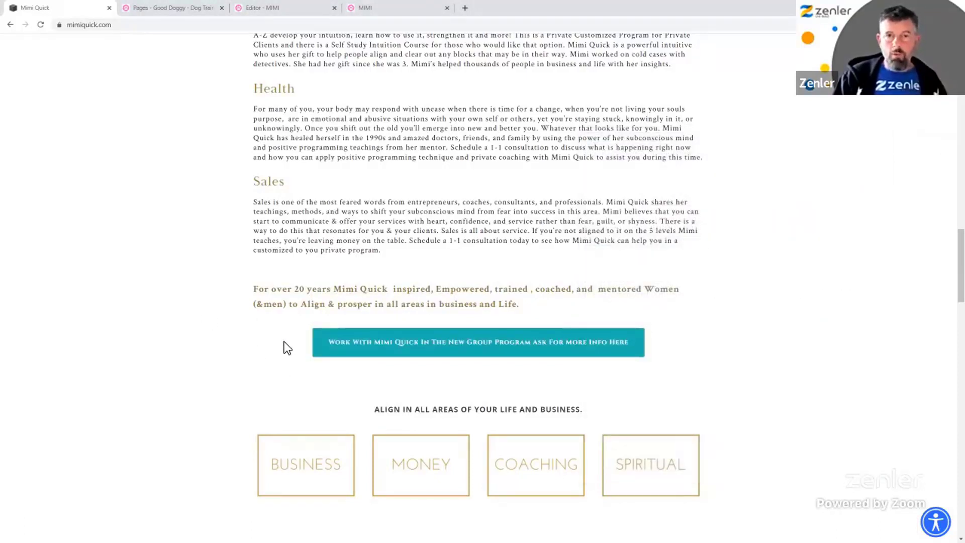
pyautogui.rightClick(285, 342)
pyautogui.click(321, 469)
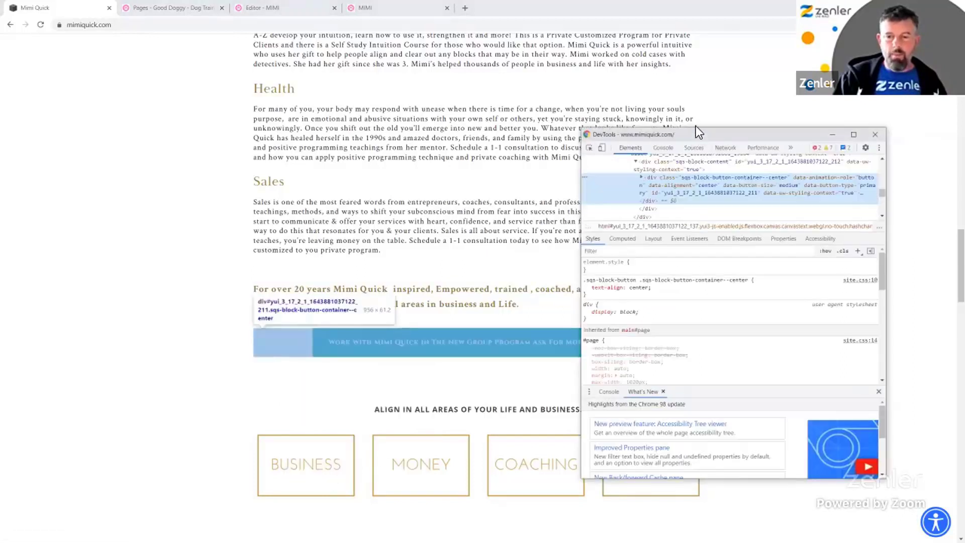
pyautogui.moveTo(695, 126); pyautogui.dragTo(722, 102)
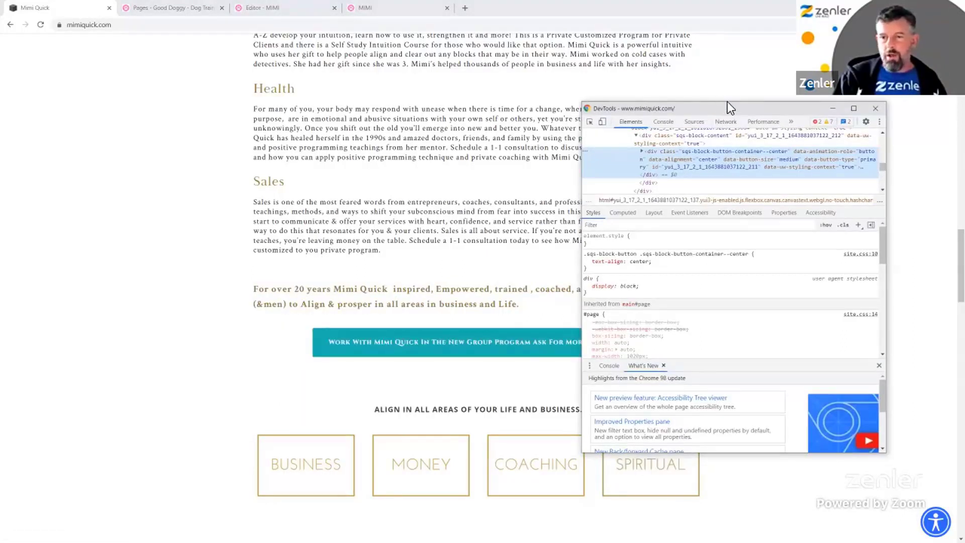
pyautogui.moveTo(728, 103); pyautogui.dragTo(776, 74)
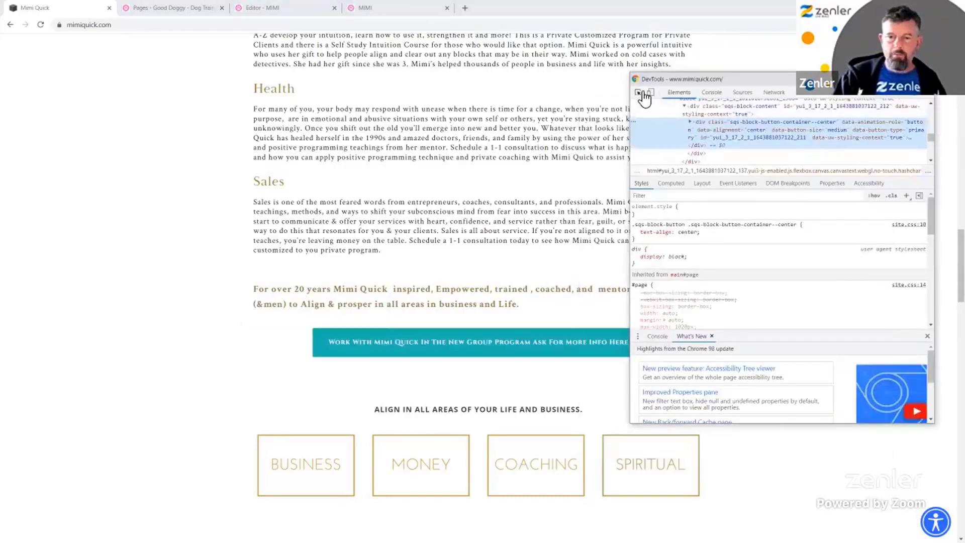
pyautogui.click(639, 93)
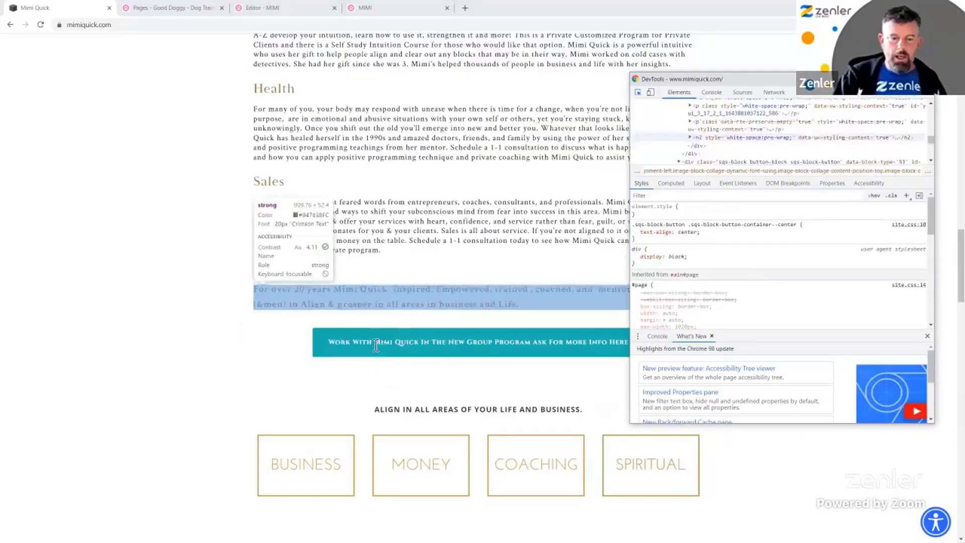
pyautogui.click(385, 357)
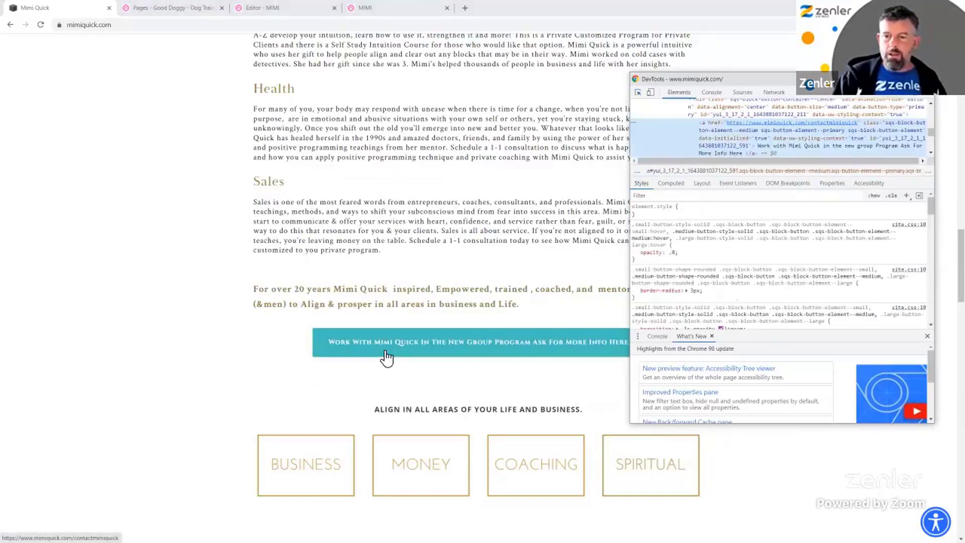
# - Copy the teal button's background colour from the inspected styles and record it in the WordPad notes as "BUTTON: #19b3b1"
pyautogui.scroll(-2, 672, 296)
pyautogui.scroll(-5, 670, 295)
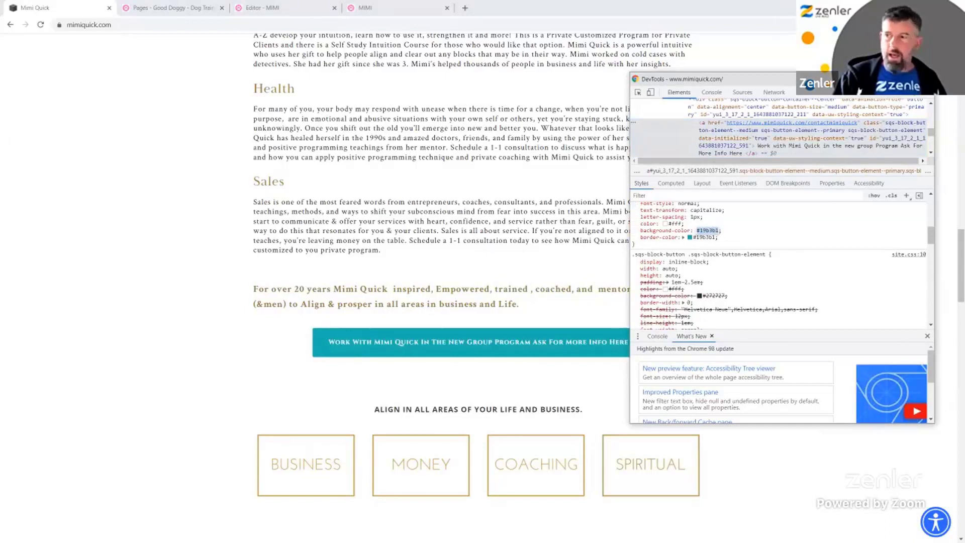
pyautogui.hotkey('alt', 'Tab')
pyautogui.click(336, 304)
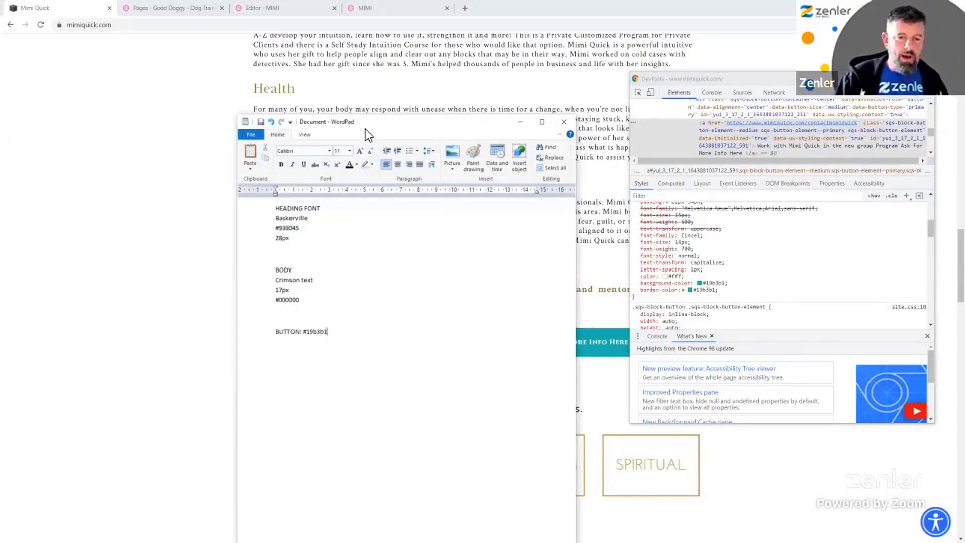
pyautogui.hotkey('alt', 'Tab')
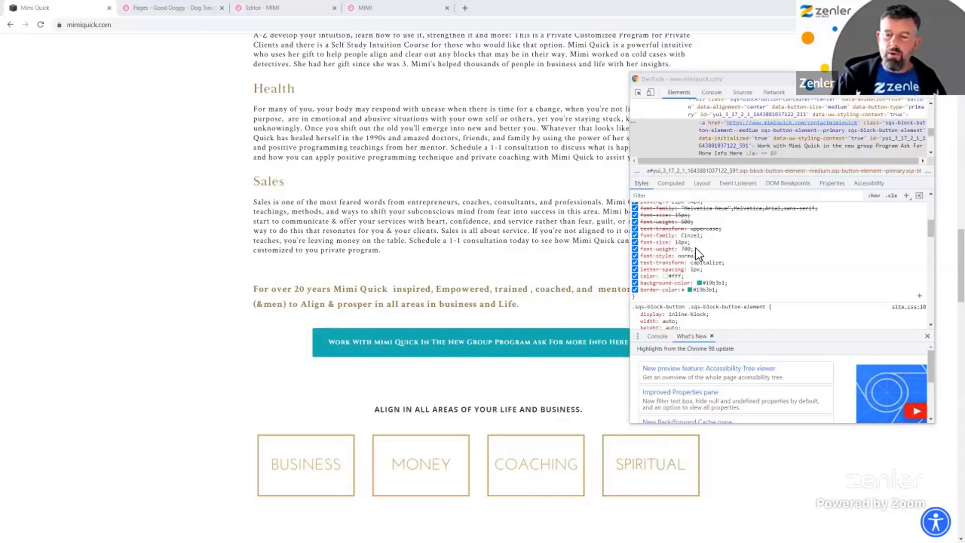
# - Copy the button's font family Cinzel, size 14px and weight 700 into the WordPad notes, and close the notes and style inspector
pyautogui.moveTo(695, 249); pyautogui.dragTo(640, 234)
pyautogui.hotkey('ctrl', 'c')
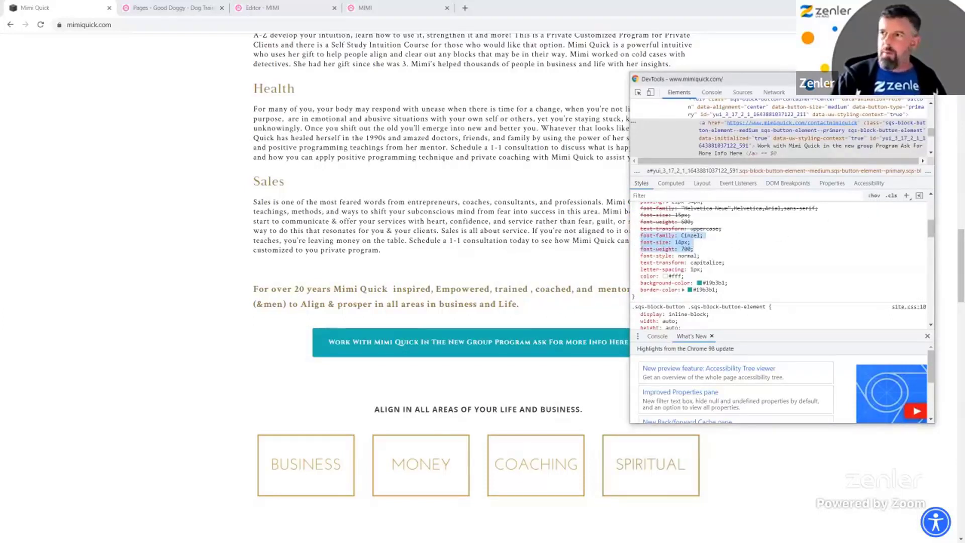
pyautogui.hotkey('alt', 'Tab')
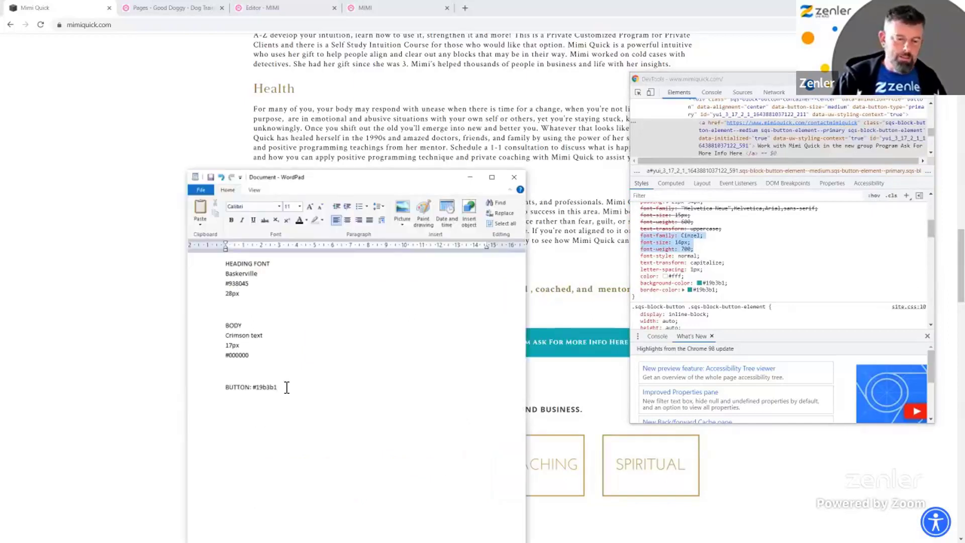
pyautogui.press('Return')
pyautogui.hotkey('ctrl', 'v')
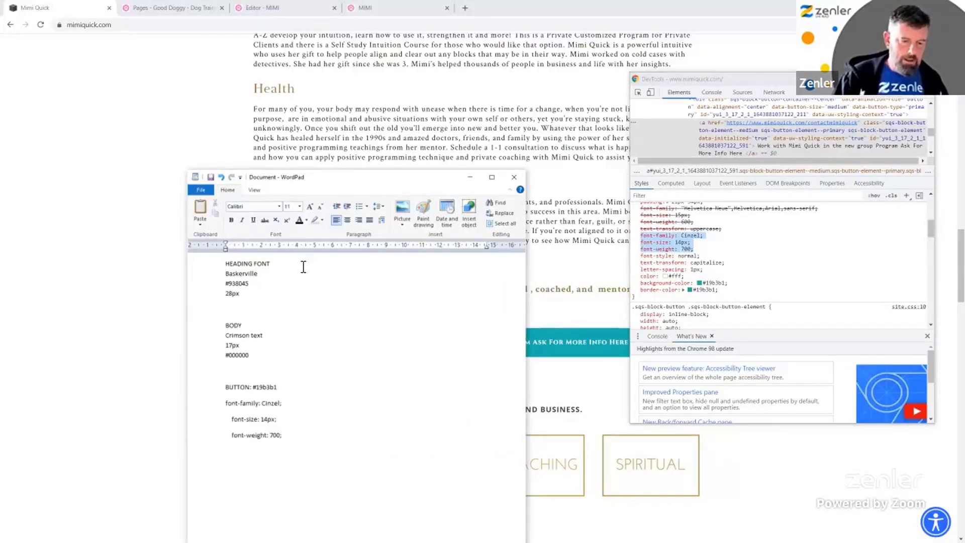
pyautogui.click(470, 178)
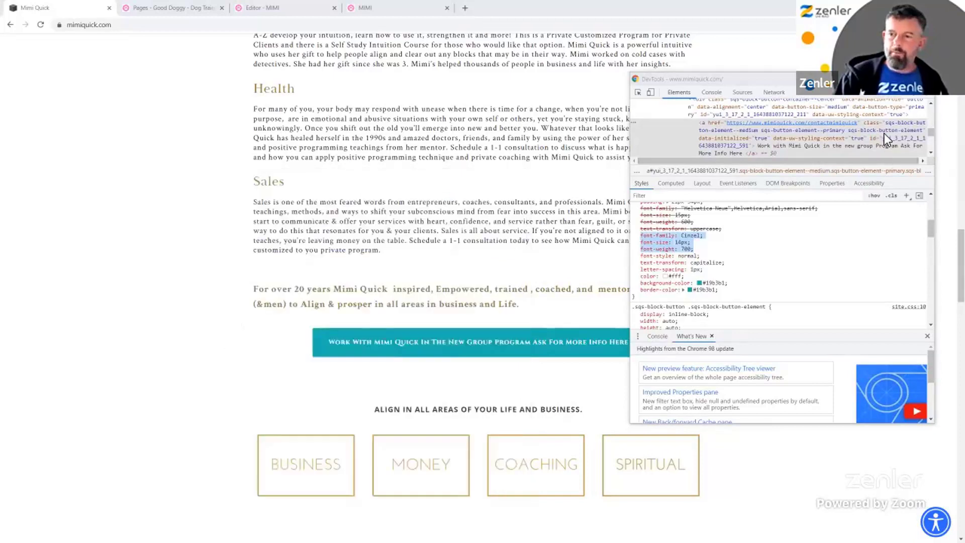
pyautogui.moveTo(834, 79); pyautogui.dragTo(806, 80)
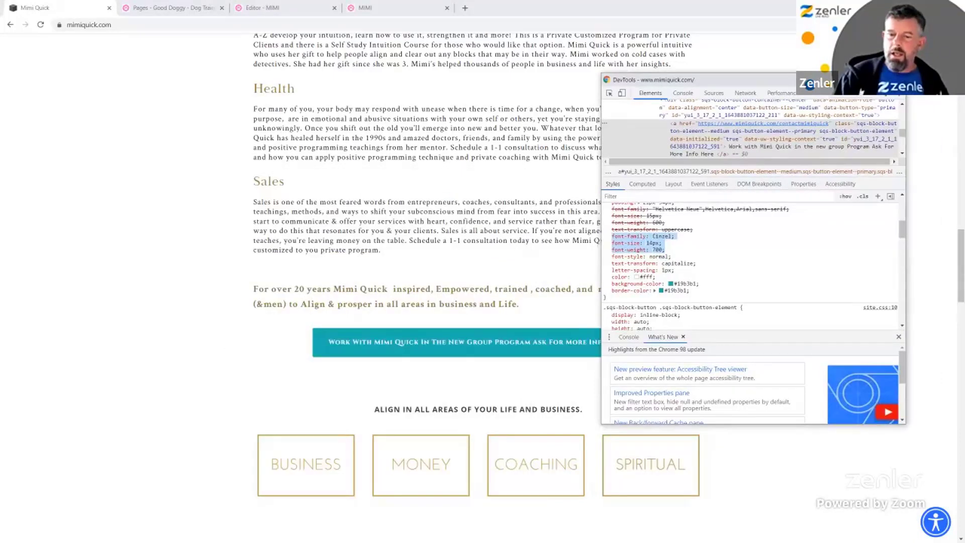
pyautogui.click(375, 249)
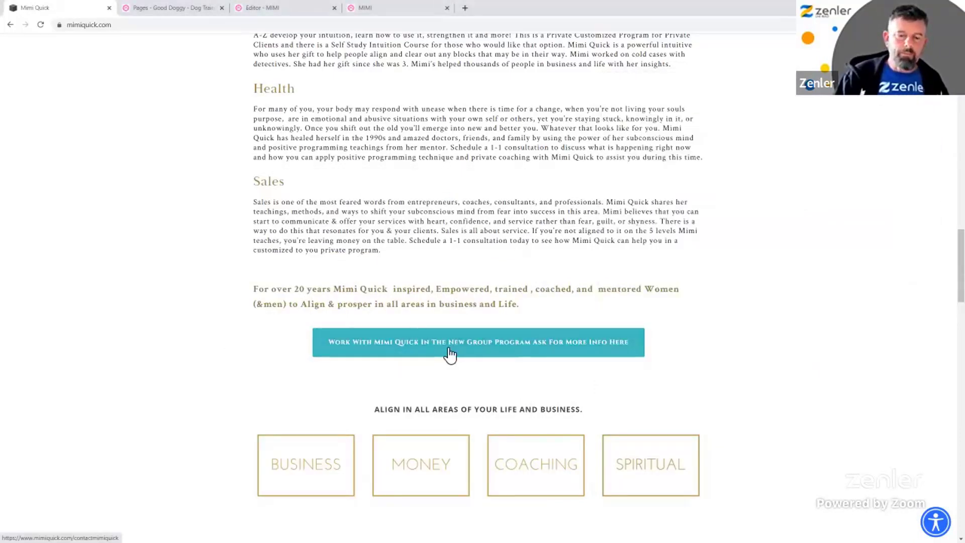
pyautogui.click(634, 347)
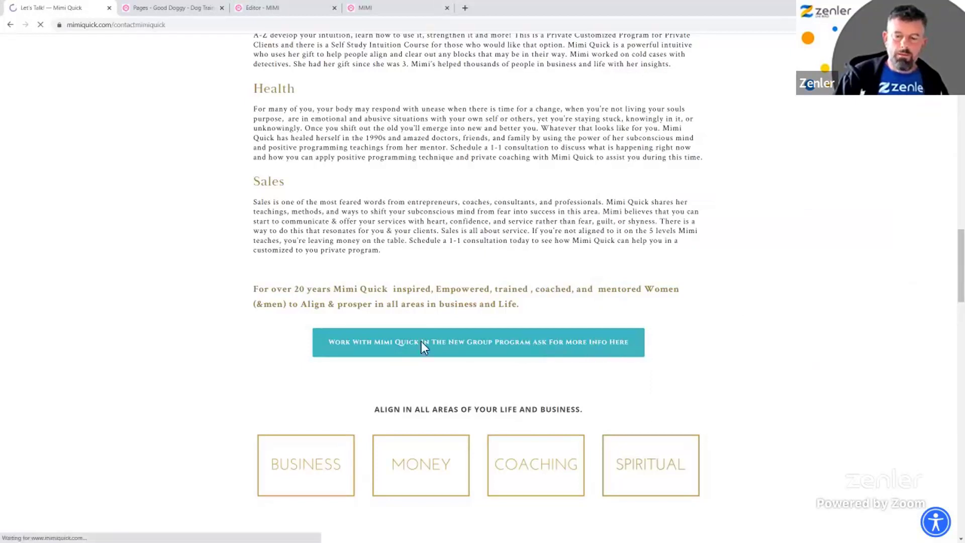
pyautogui.click(12, 25)
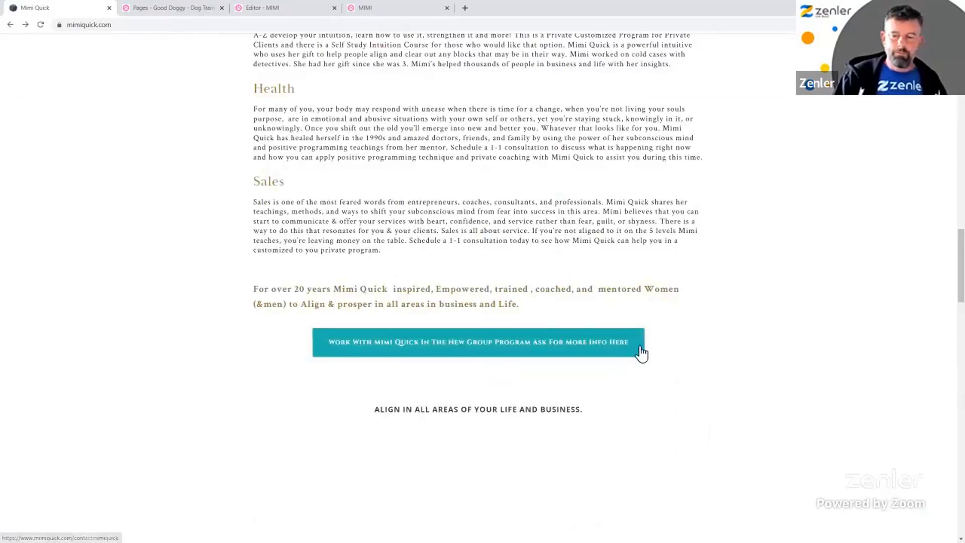
pyautogui.rightClick(431, 344)
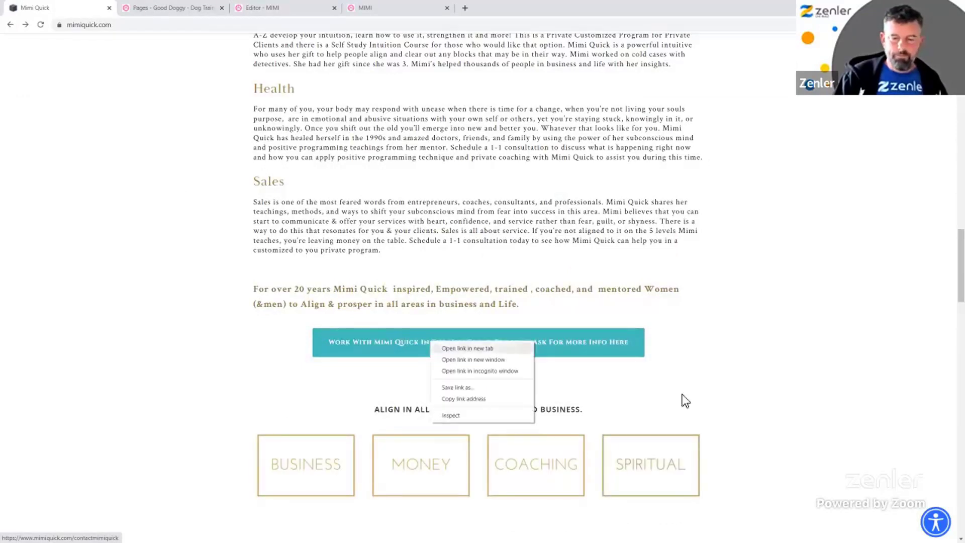
pyautogui.click(794, 386)
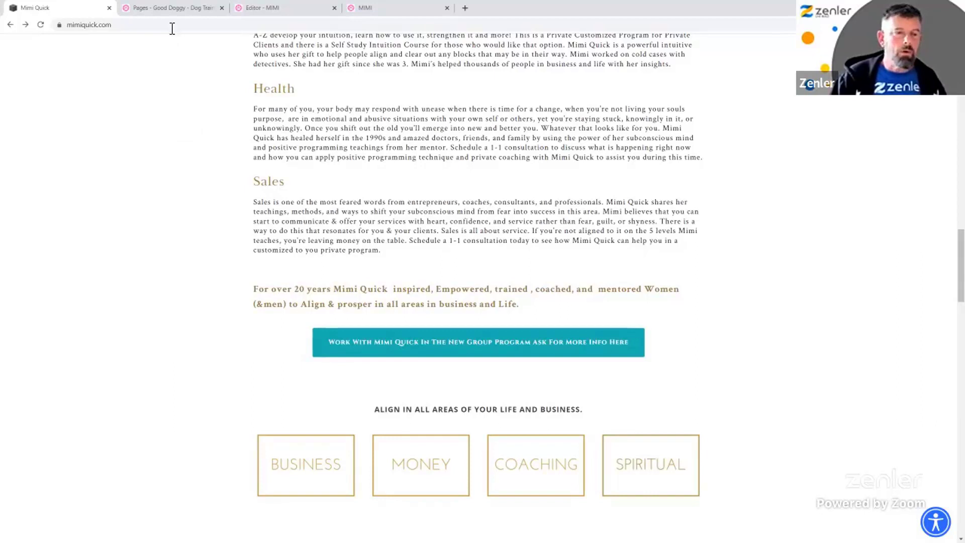
# - Add a button element below the "For over 20 years" sentence in the page editor
pyautogui.click(297, 10)
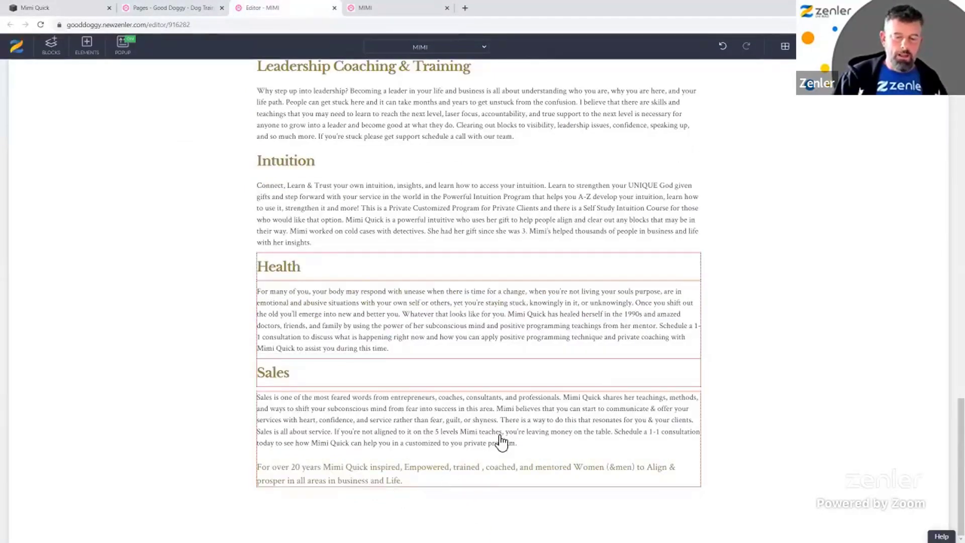
pyautogui.click(400, 486)
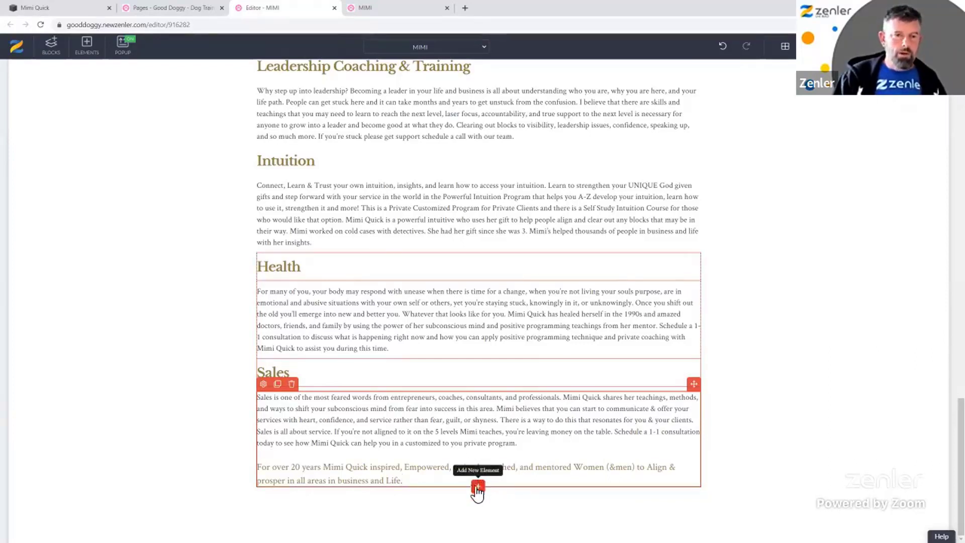
pyautogui.click(477, 487)
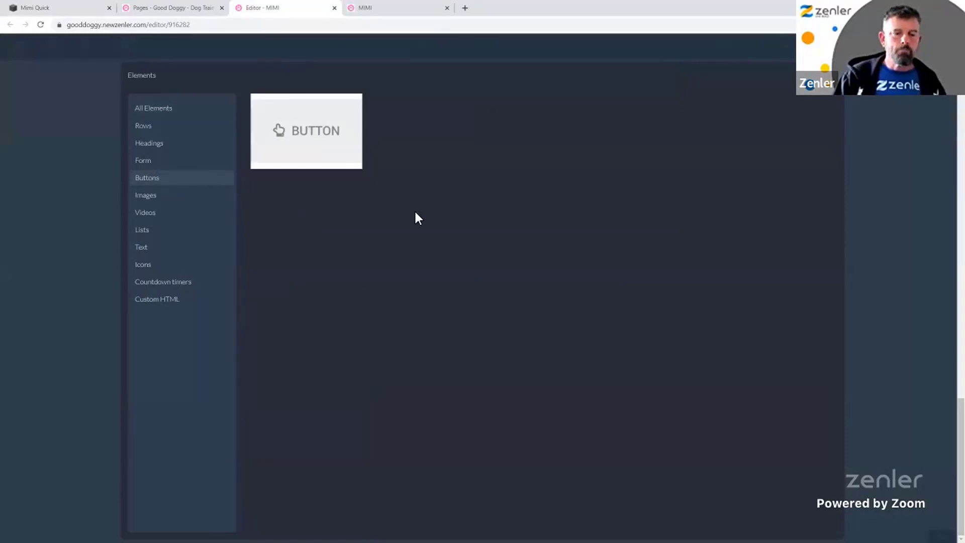
pyautogui.click(417, 218)
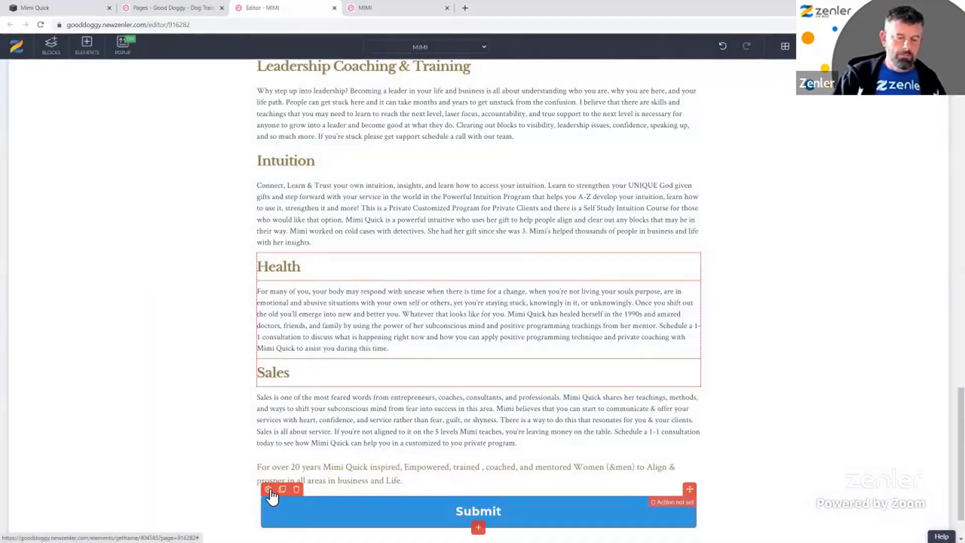
# - Check the original website's button and set the new Submit button's border thickness to 0 px
pyautogui.click(52, 8)
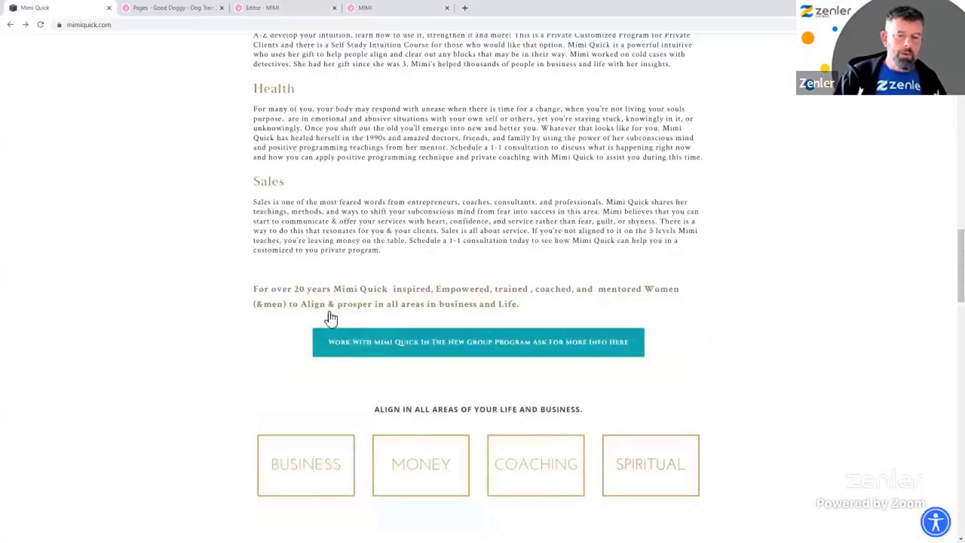
pyautogui.click(176, 10)
pyautogui.click(266, 10)
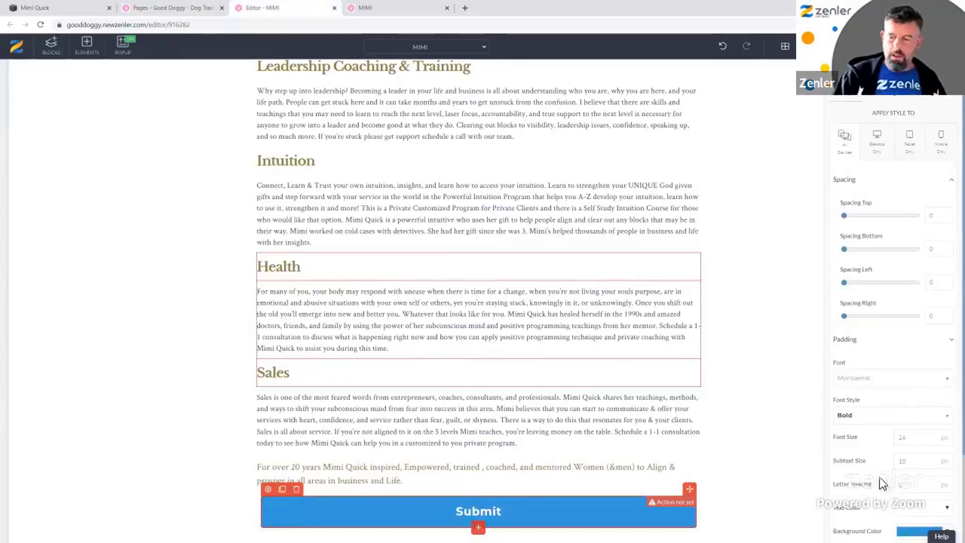
pyautogui.scroll(-3, 887, 474)
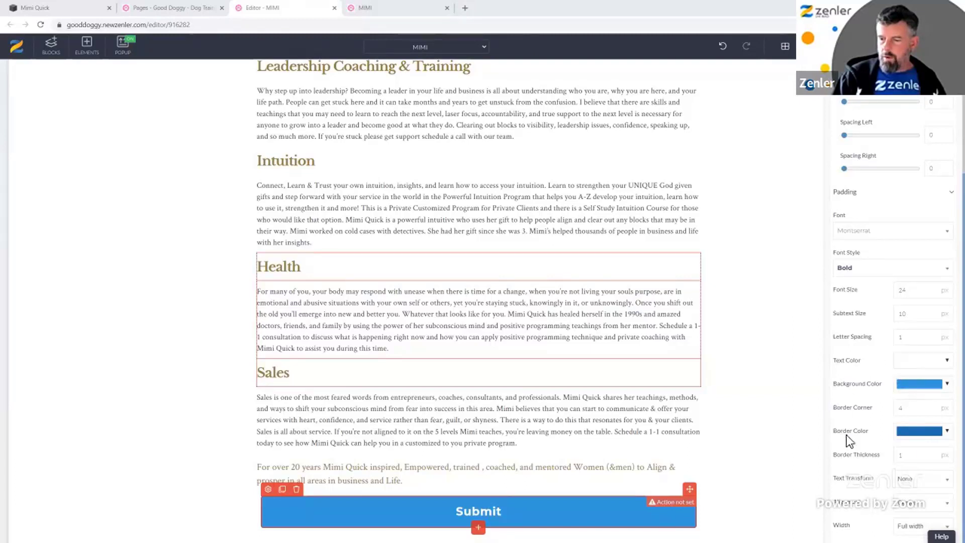
pyautogui.moveTo(909, 459); pyautogui.dragTo(894, 458)
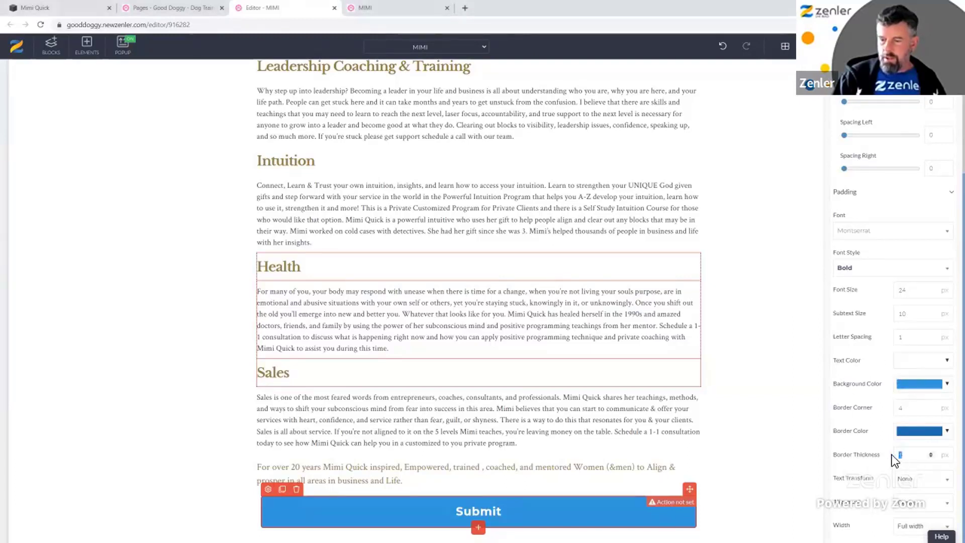
pyautogui.write('0')
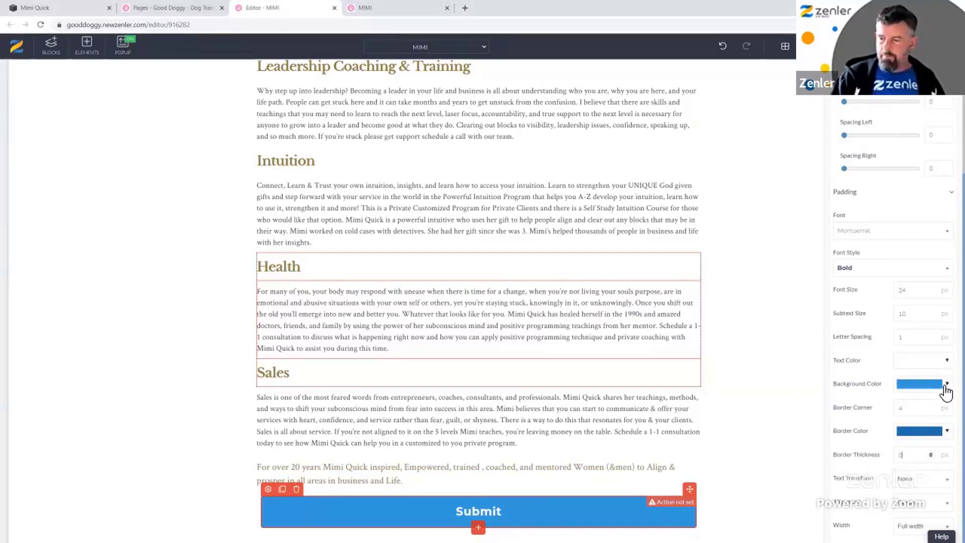
# - Set the Submit button's background colour to #19b3b1
pyautogui.click(919, 384)
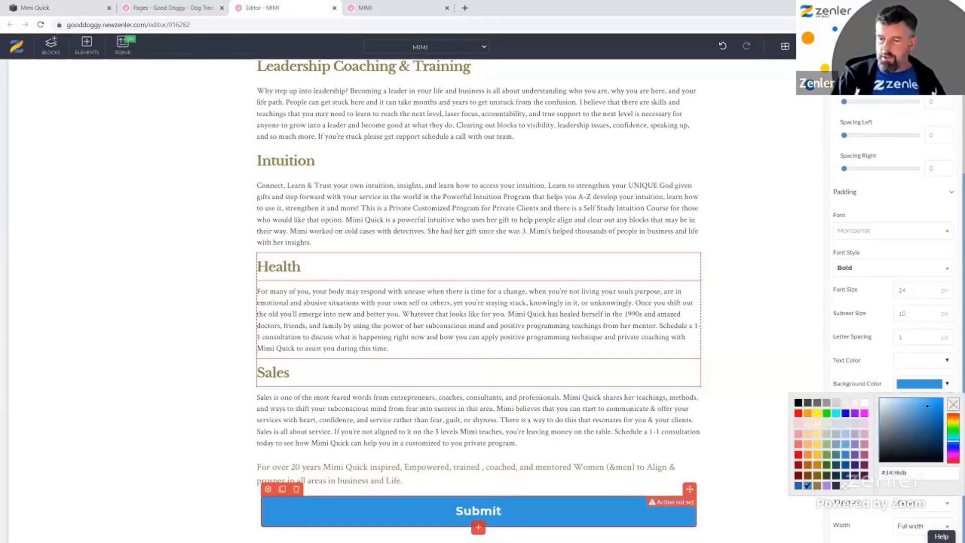
pyautogui.doubleClick(913, 475)
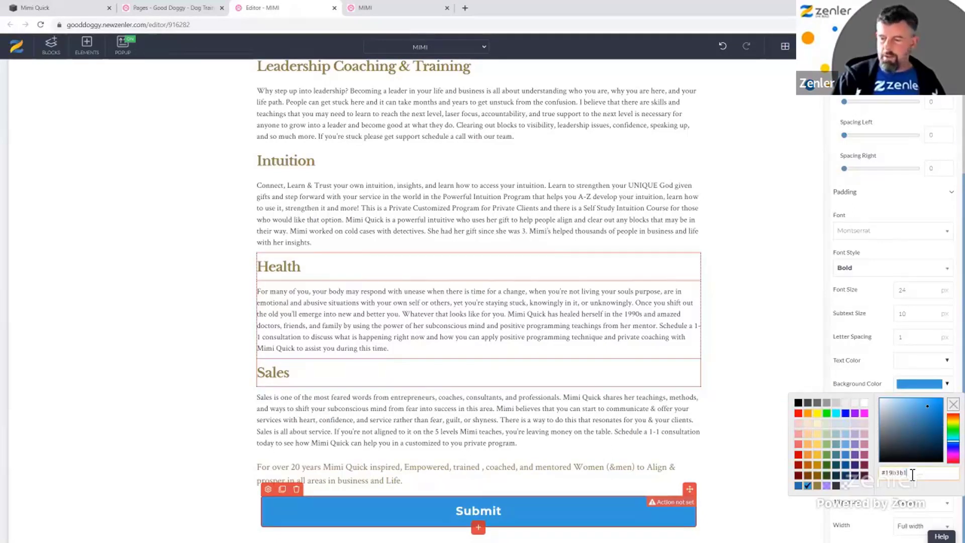
pyautogui.press('Return')
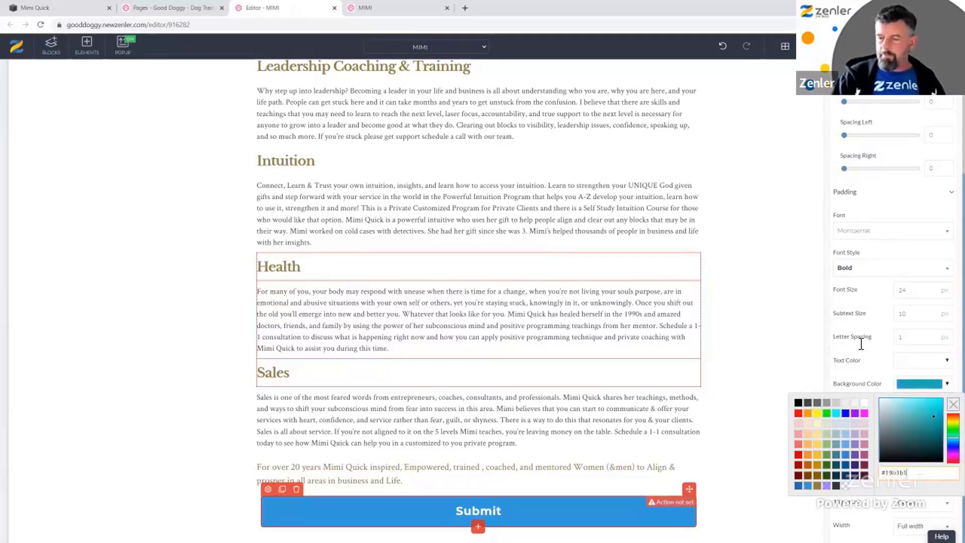
pyautogui.click(858, 376)
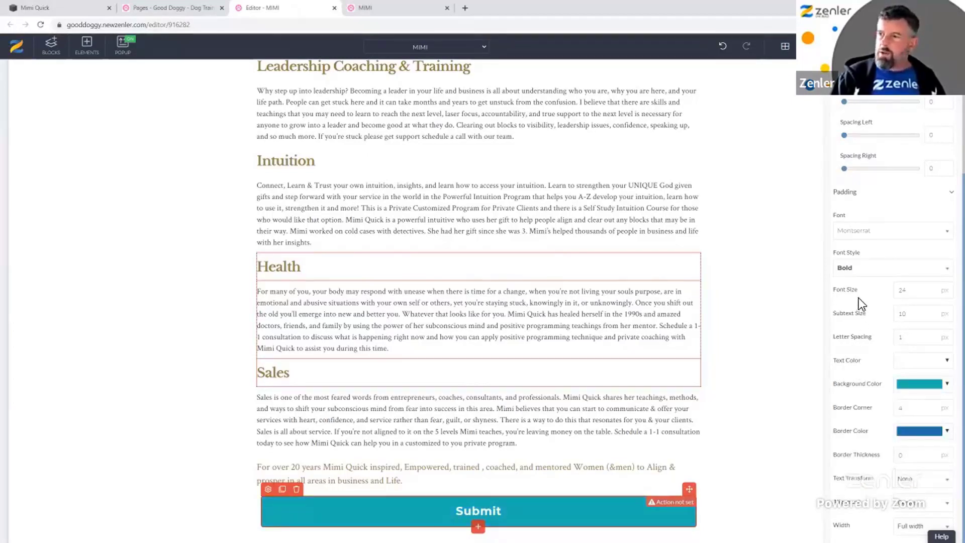
# - Set the Submit button's font to Cinzel, its font size to 14 px and its width to Normal
pyautogui.click(883, 236)
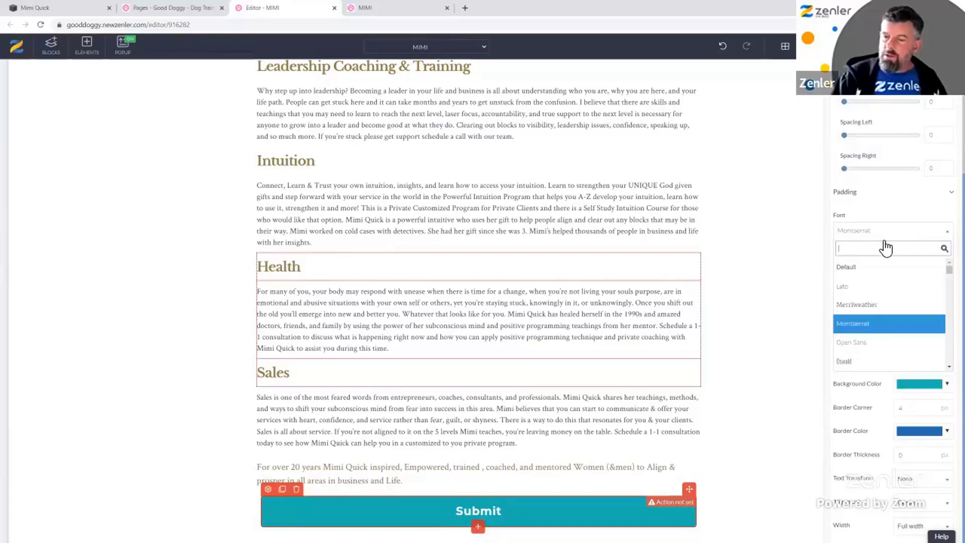
pyautogui.write('cin')
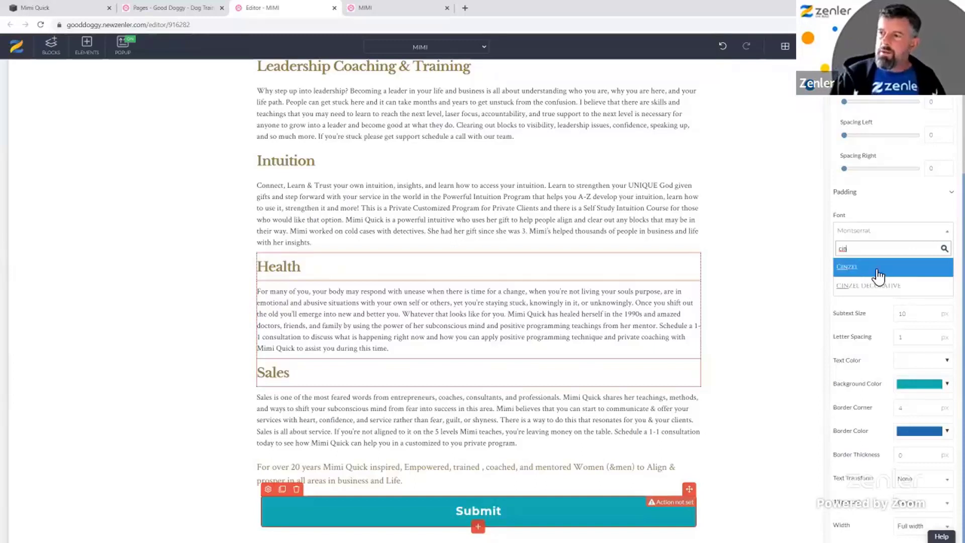
pyautogui.click(855, 274)
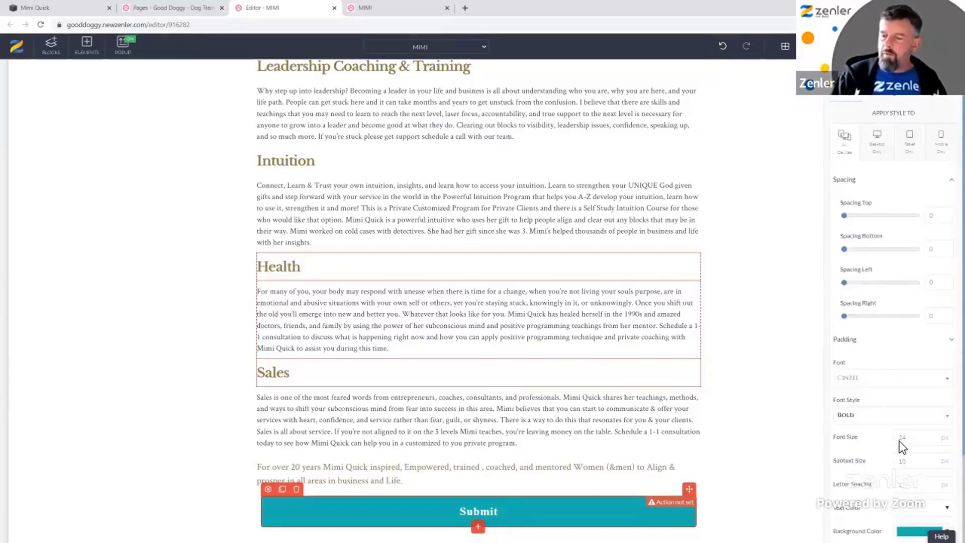
pyautogui.scroll(-3, 913, 440)
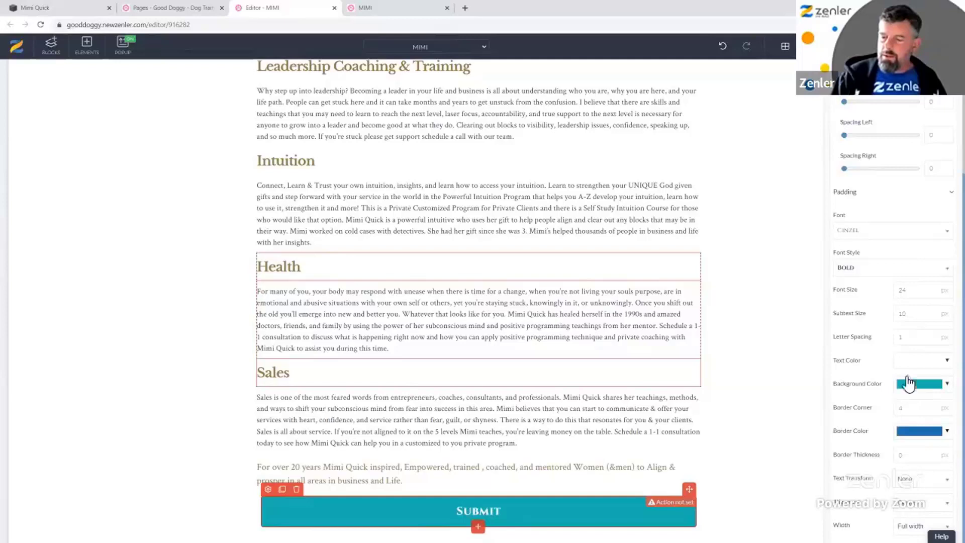
pyautogui.moveTo(906, 290); pyautogui.dragTo(895, 290)
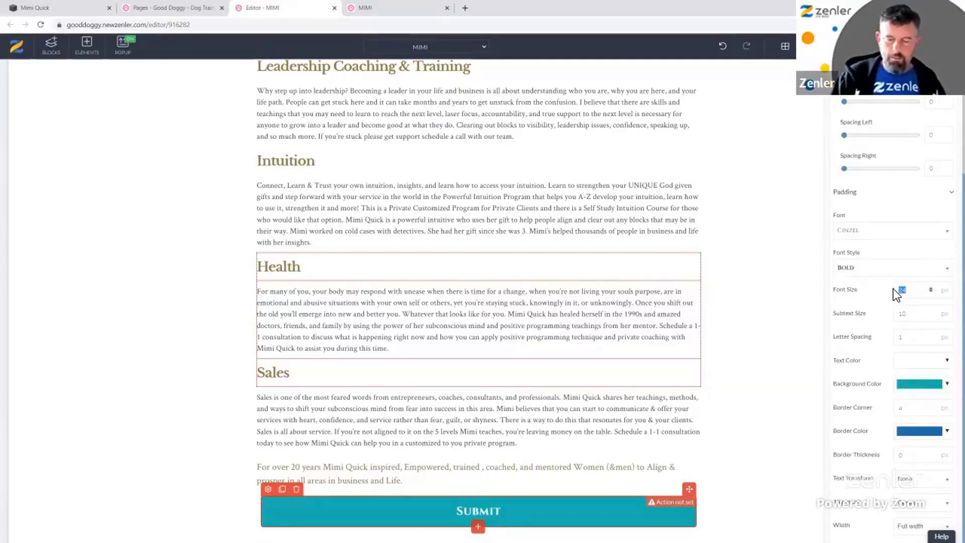
pyautogui.write('14')
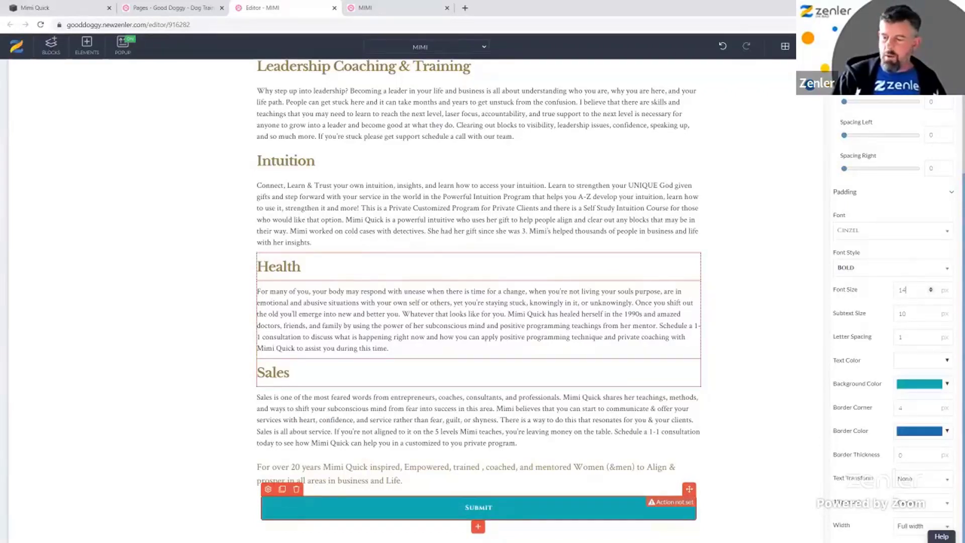
pyautogui.click(909, 525)
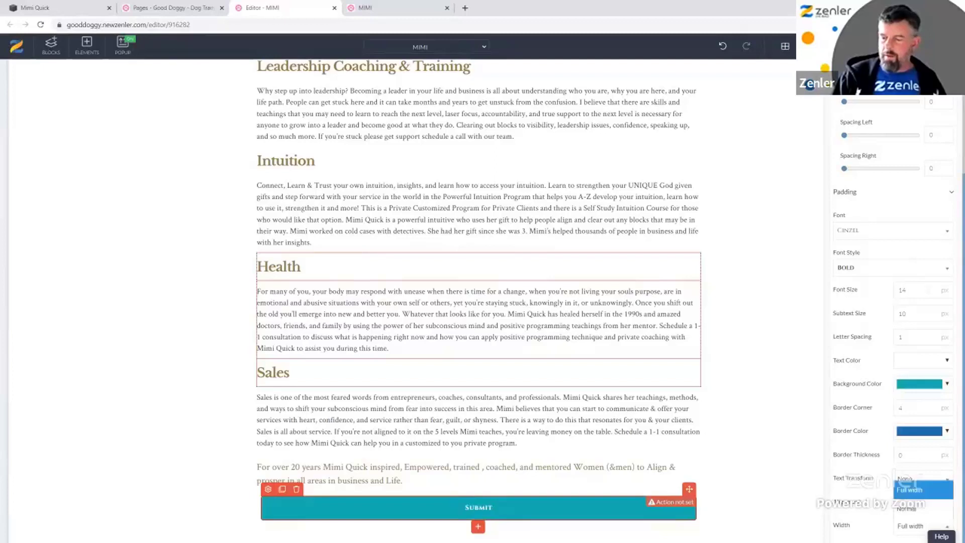
pyautogui.click(903, 508)
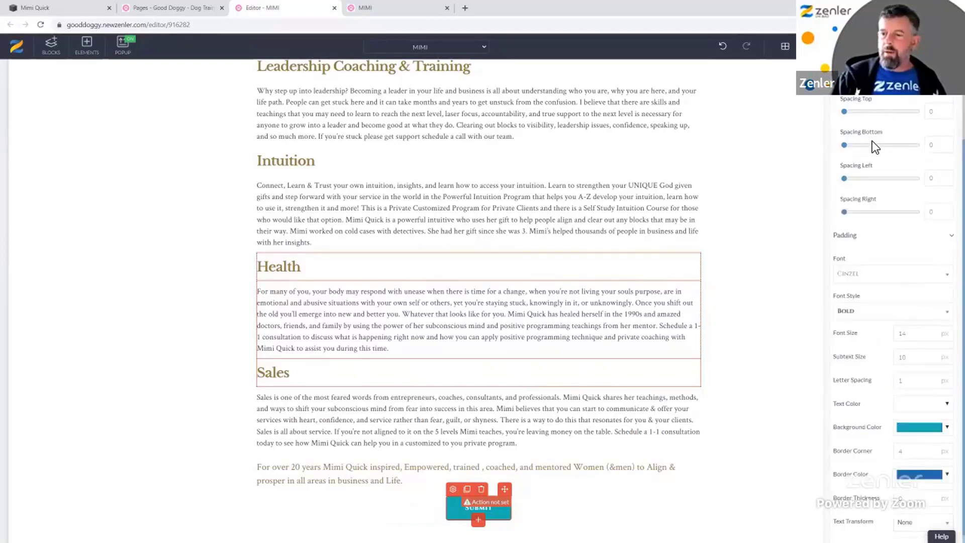
# - Check the original button's wording and replace the Submit label with "WORK WITH", the coach's full name in capitals, and "IN THE NEW GROUP"
pyautogui.scroll(3, 870, 116)
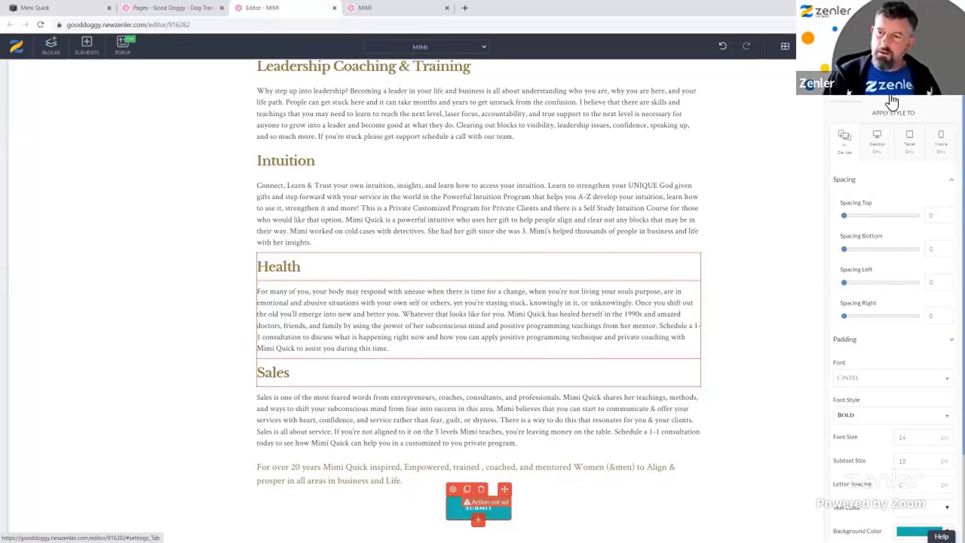
pyautogui.click(892, 100)
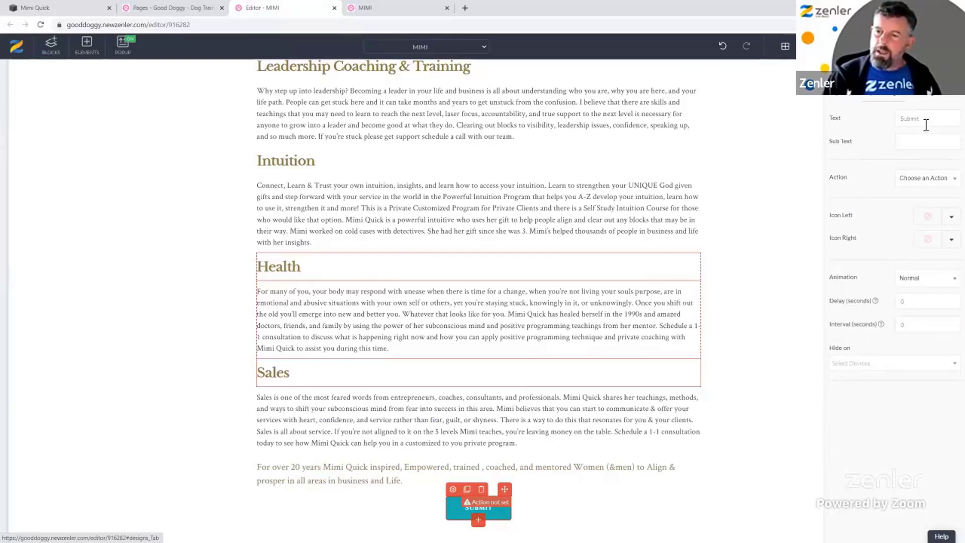
pyautogui.click(40, 8)
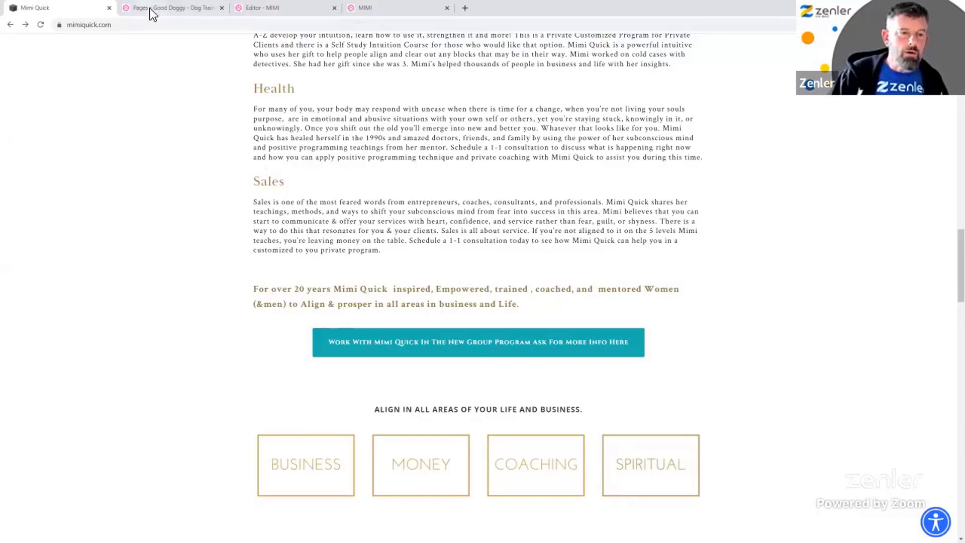
pyautogui.click(274, 9)
pyautogui.moveTo(924, 119); pyautogui.dragTo(889, 117)
pyautogui.write('WO')
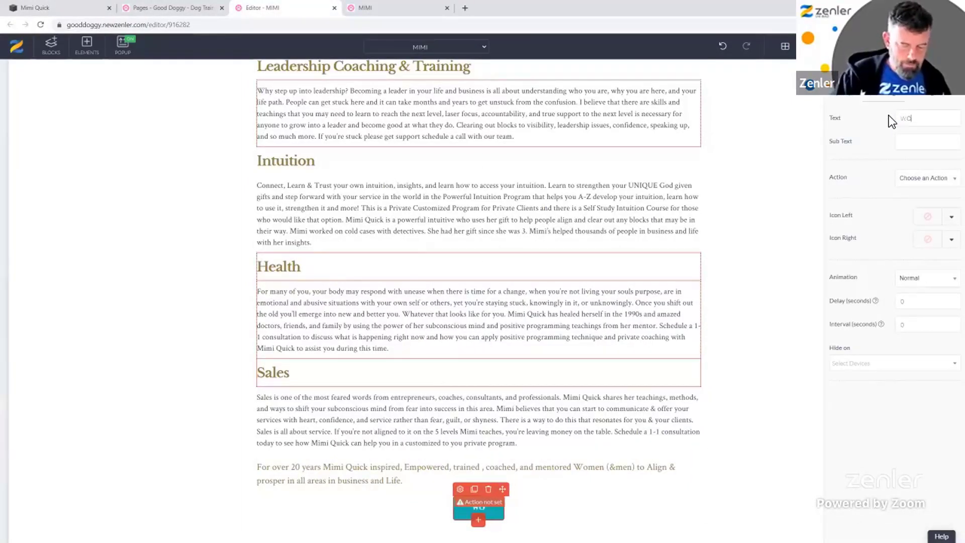
pyautogui.write('RK WI')
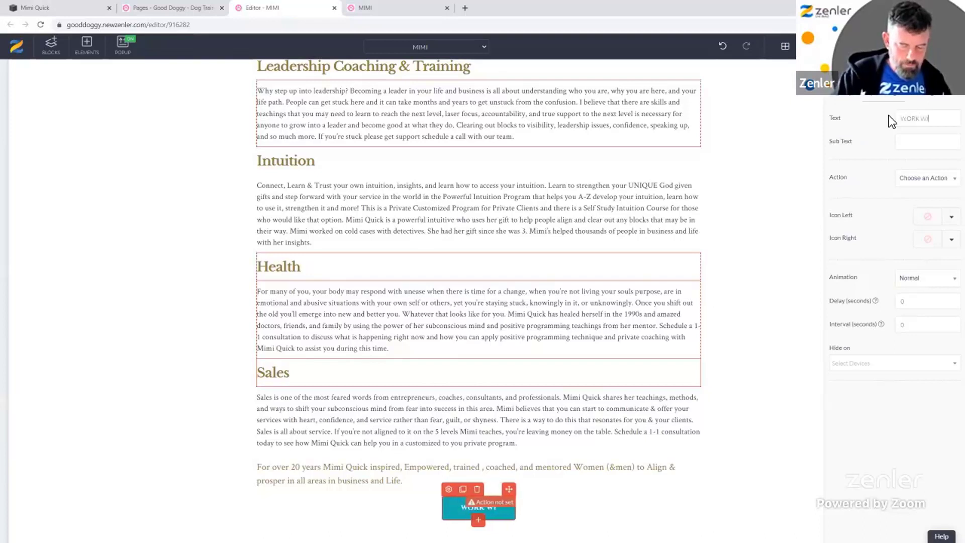
pyautogui.write('TH MIMI')
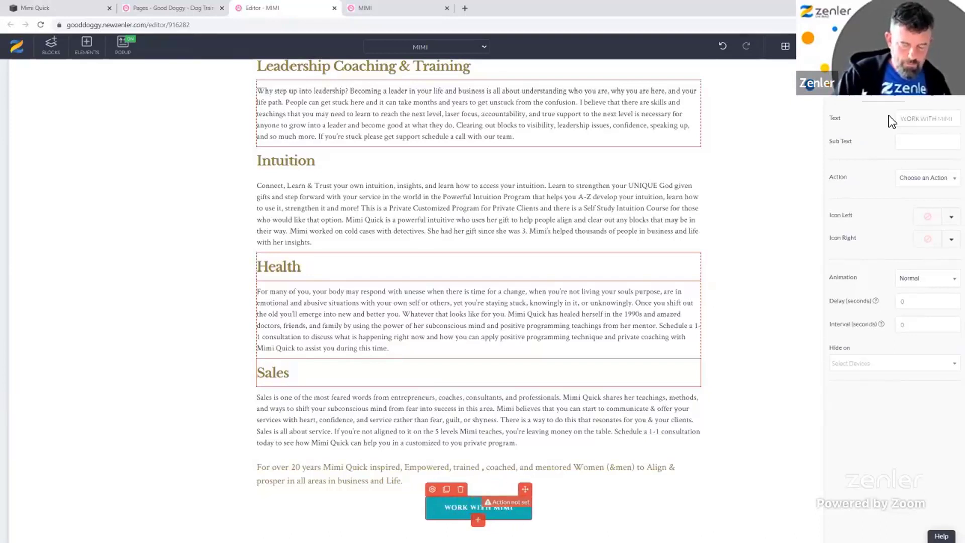
pyautogui.write(' QUICK')
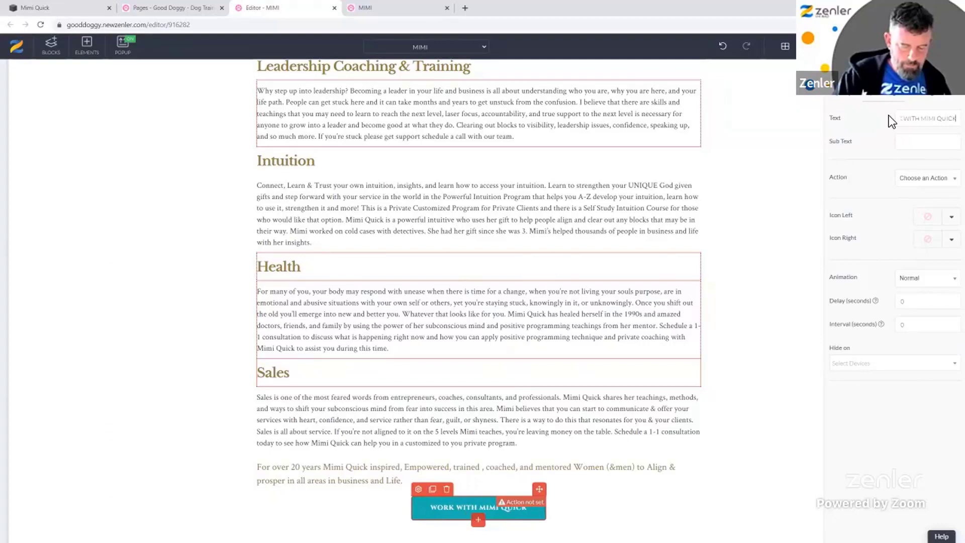
pyautogui.write(' IN THE NEW GROUP')
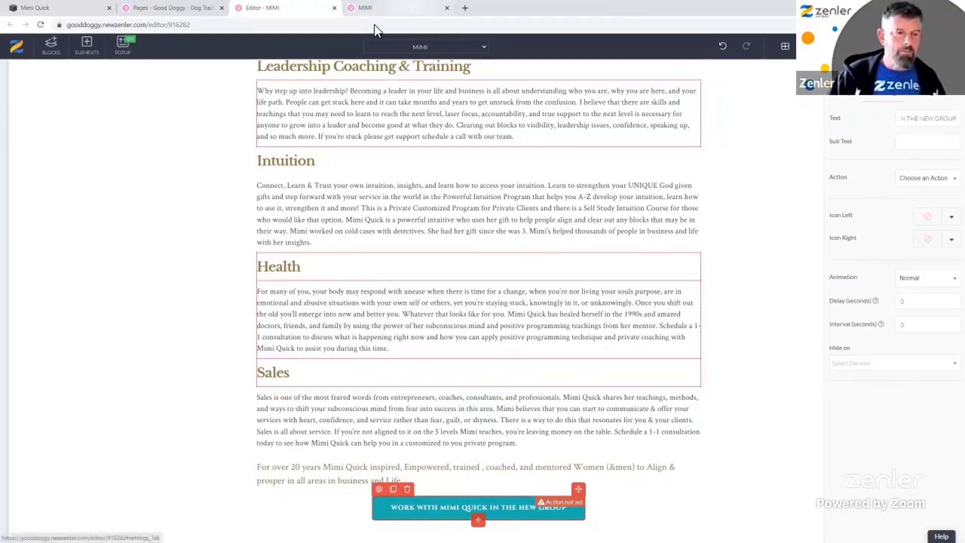
# - Recheck the original website's button and complete the new button's label by appending "PROGRAM ASK FOR MORE INFO HERE"
pyautogui.click(67, 6)
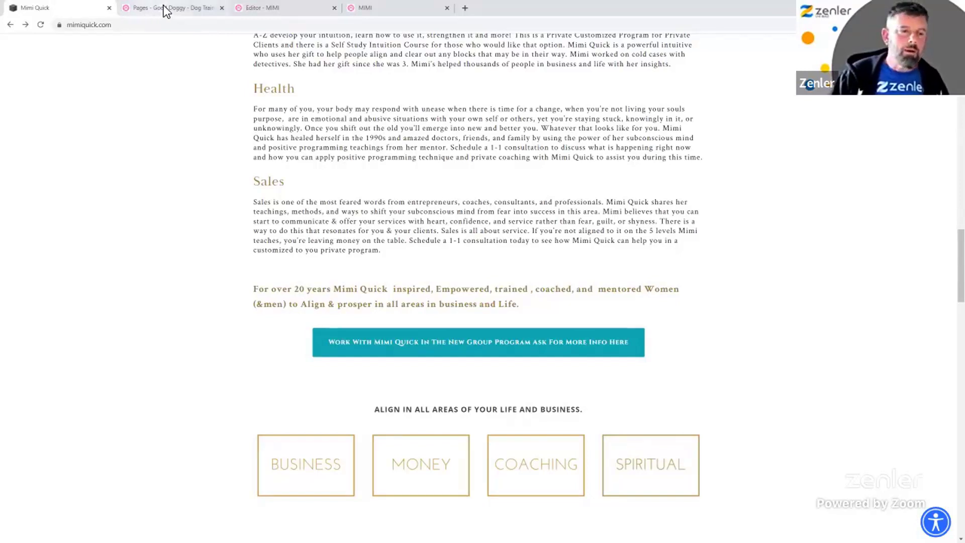
pyautogui.click(308, 9)
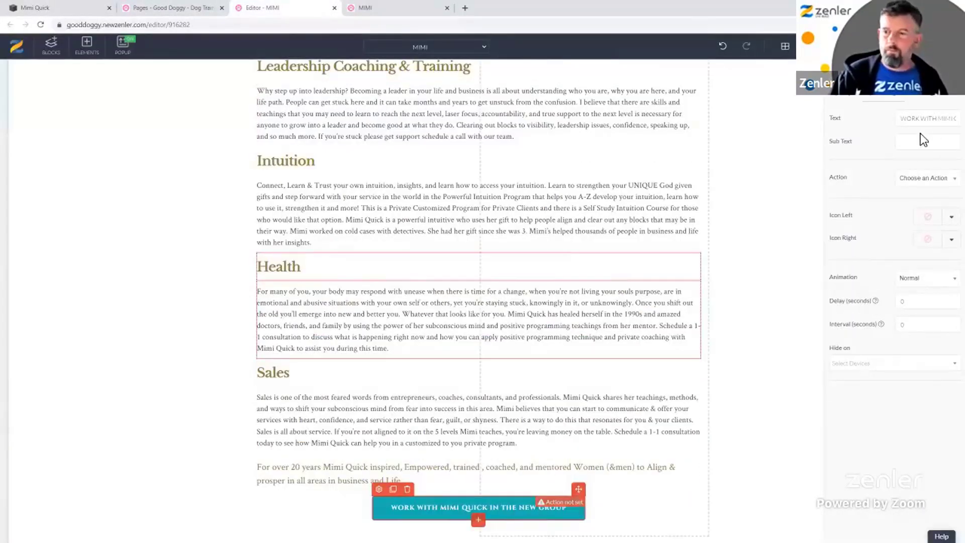
pyautogui.moveTo(899, 119); pyautogui.dragTo(961, 120)
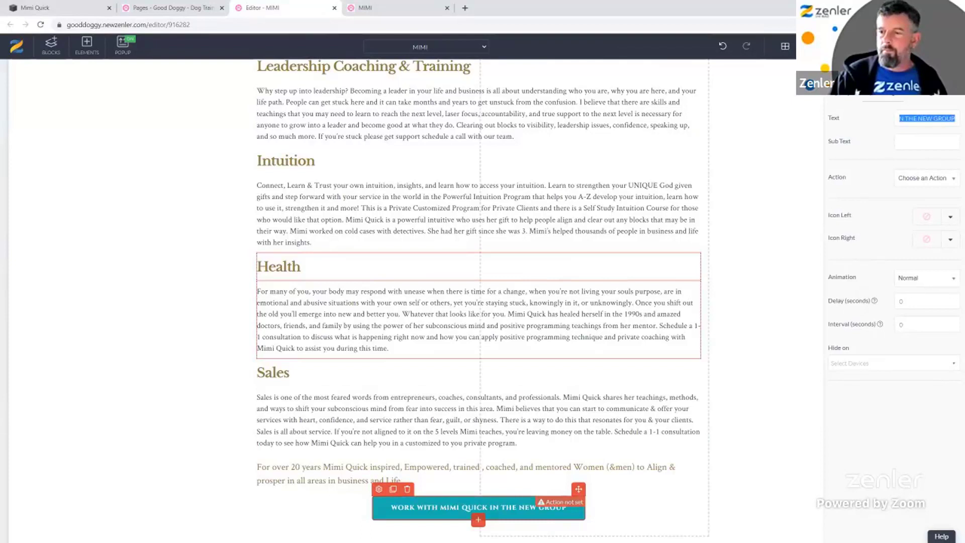
pyautogui.press('Right')
pyautogui.write('P')
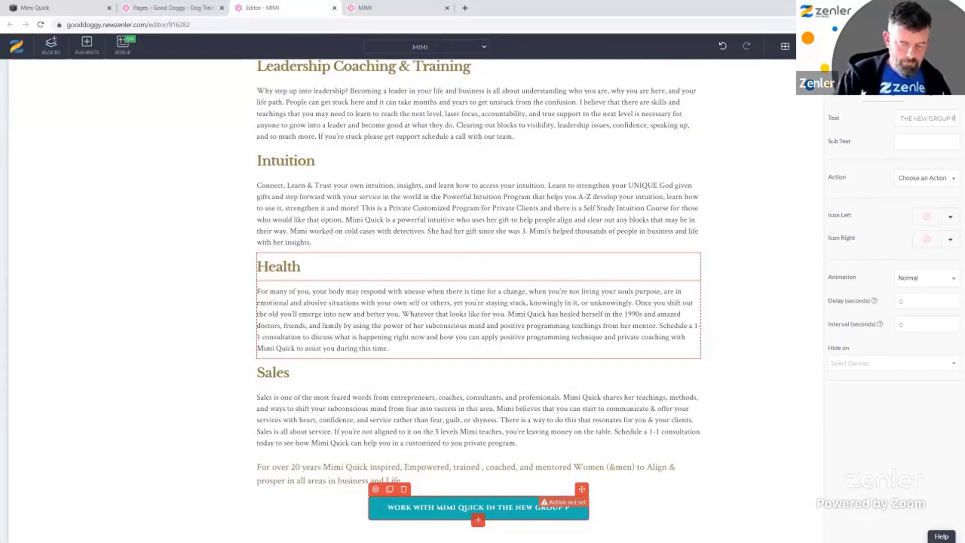
pyautogui.write('ROGR')
pyautogui.write('AM A')
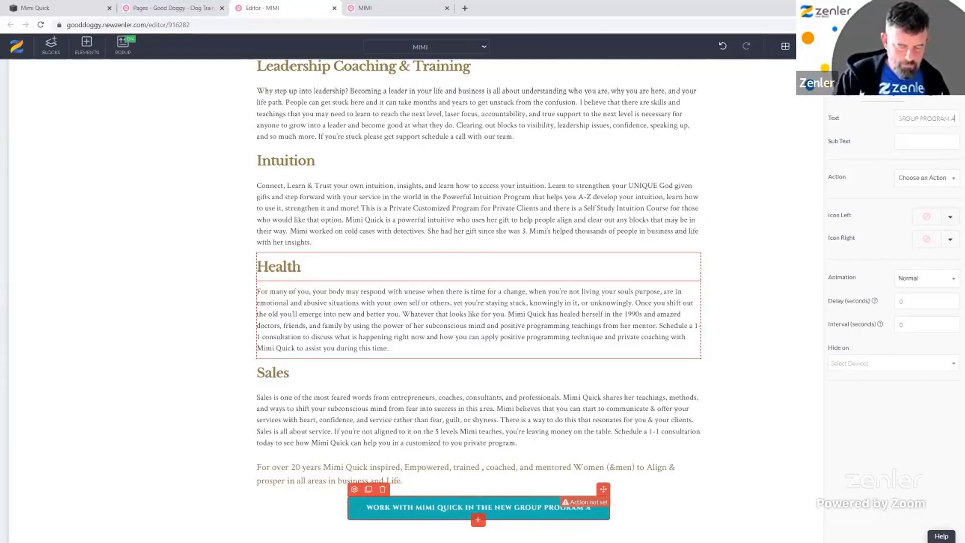
pyautogui.write('SK FOR MO')
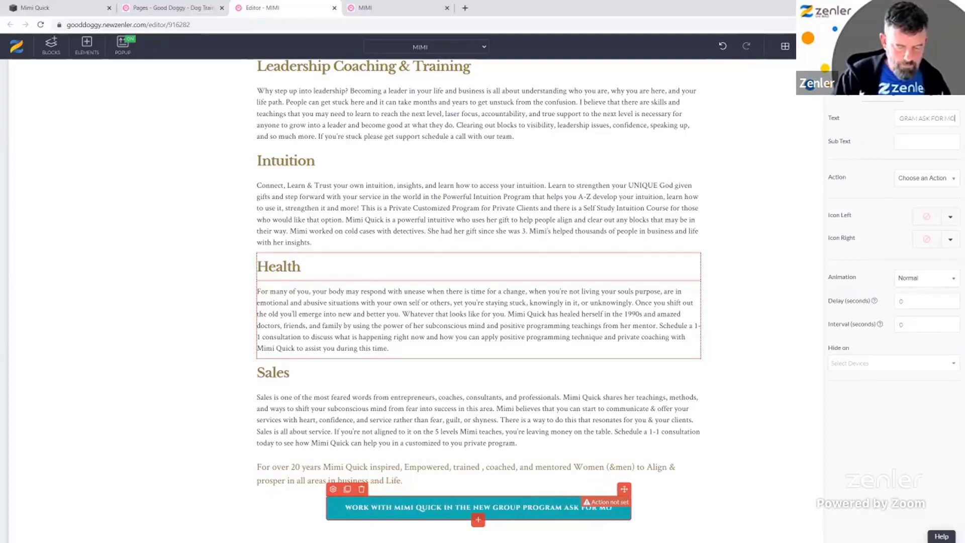
pyautogui.write('RE INFO HERE')
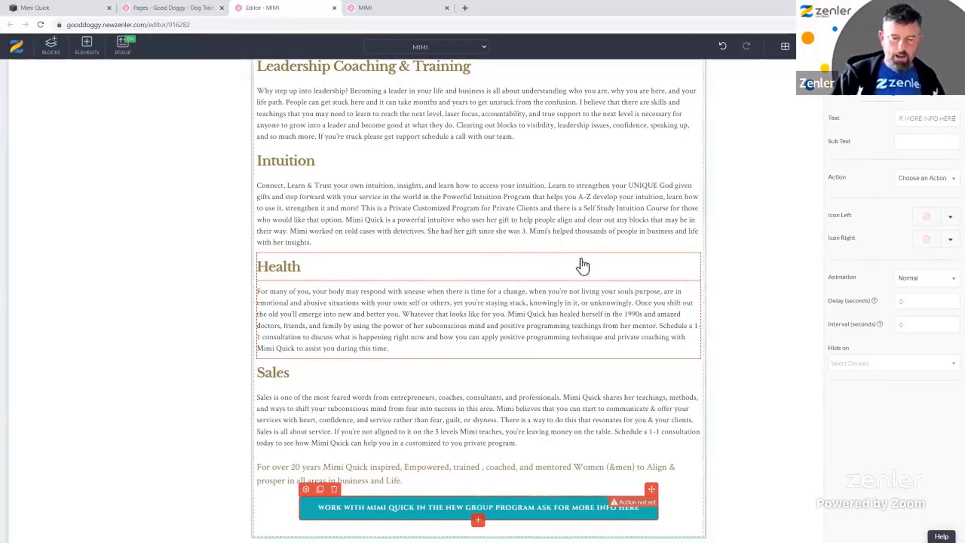
pyautogui.click(537, 404)
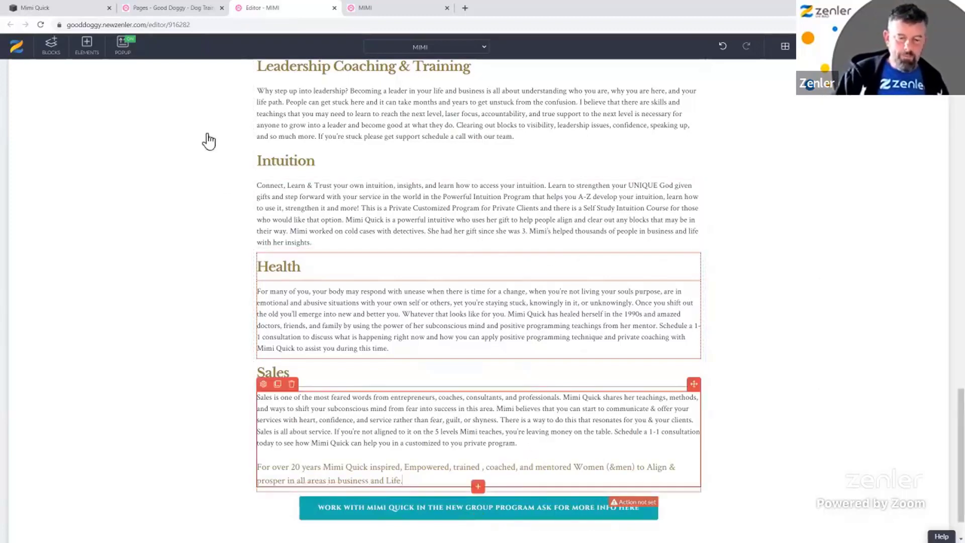
# - Compare the teal group-program button with the original website and set its border corner to 3 px
pyautogui.click(79, 7)
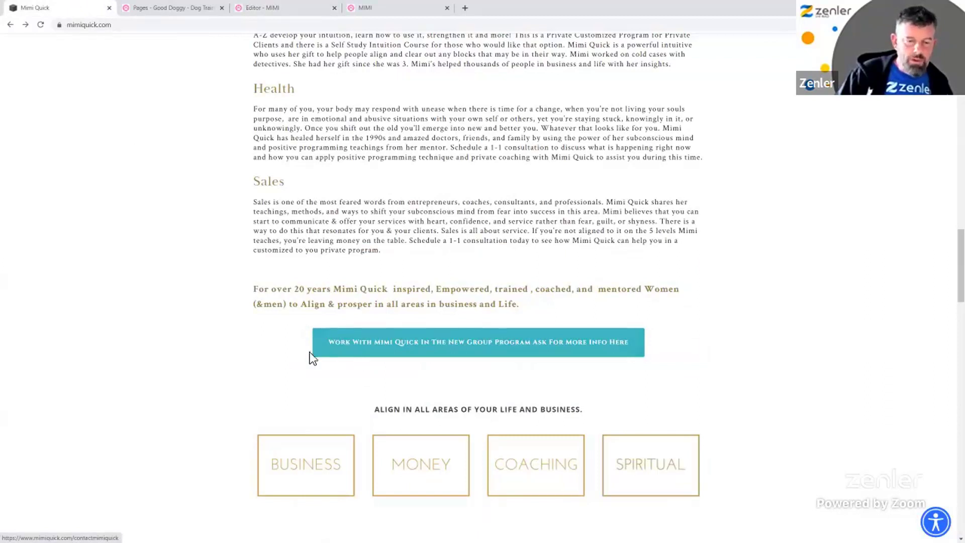
pyautogui.click(271, 11)
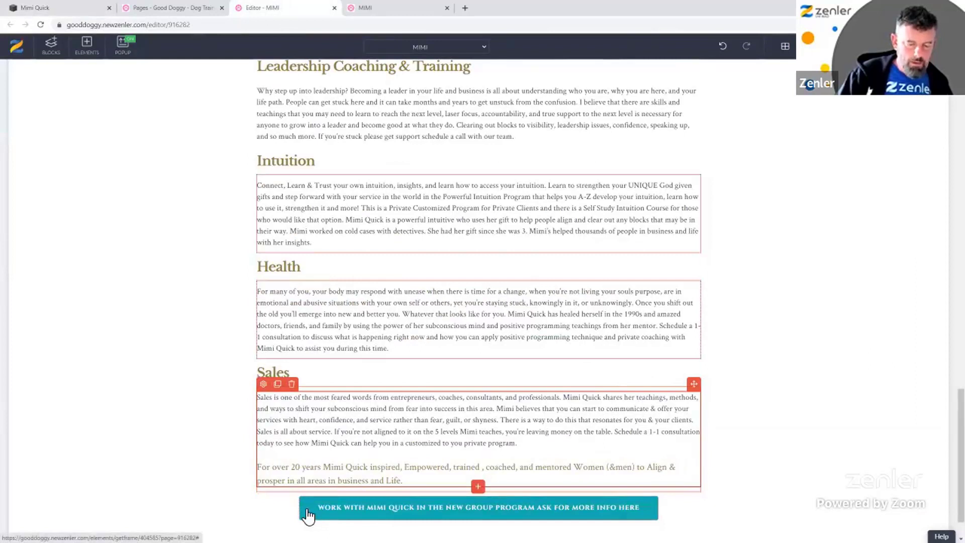
pyautogui.moveTo(308, 514)
pyautogui.click(305, 489)
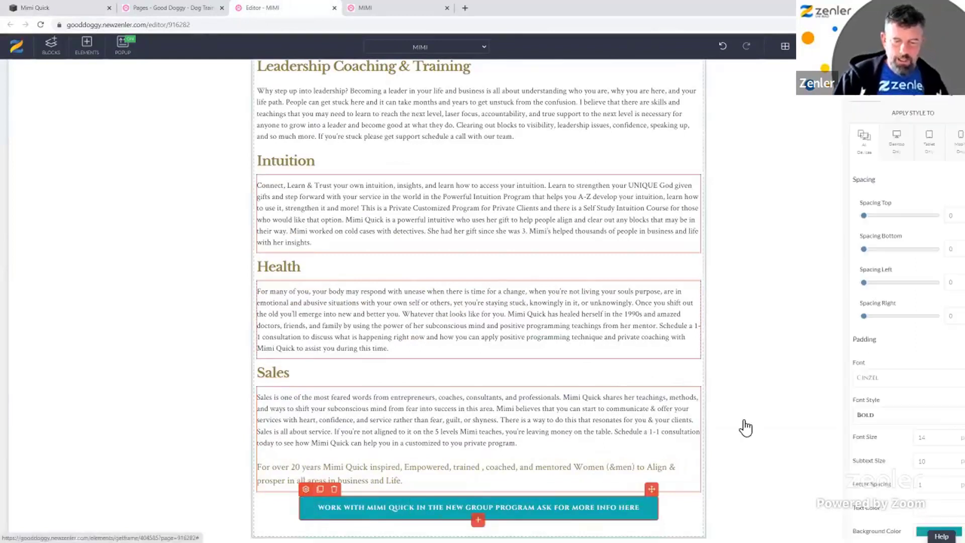
pyautogui.scroll(-3, 899, 478)
pyautogui.scroll(-1, 879, 472)
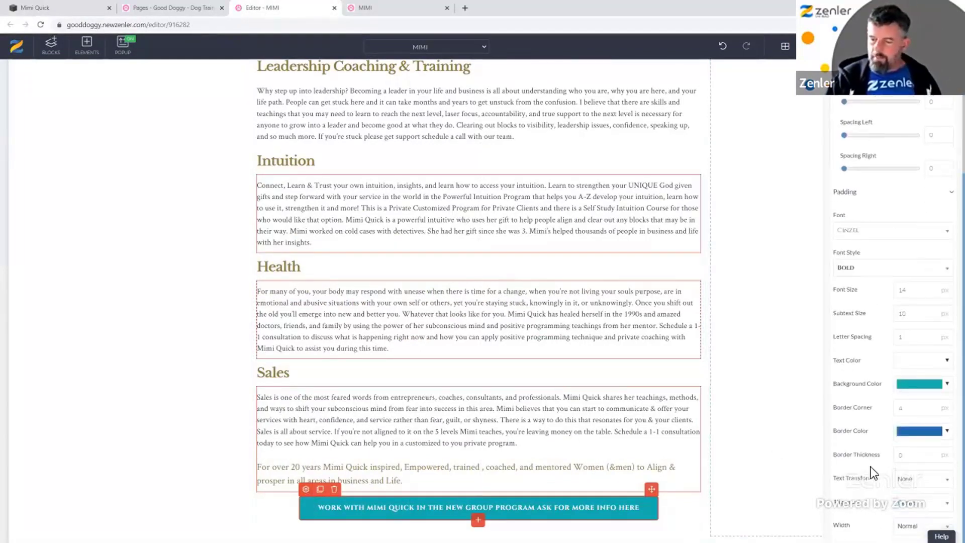
pyautogui.doubleClick(899, 408)
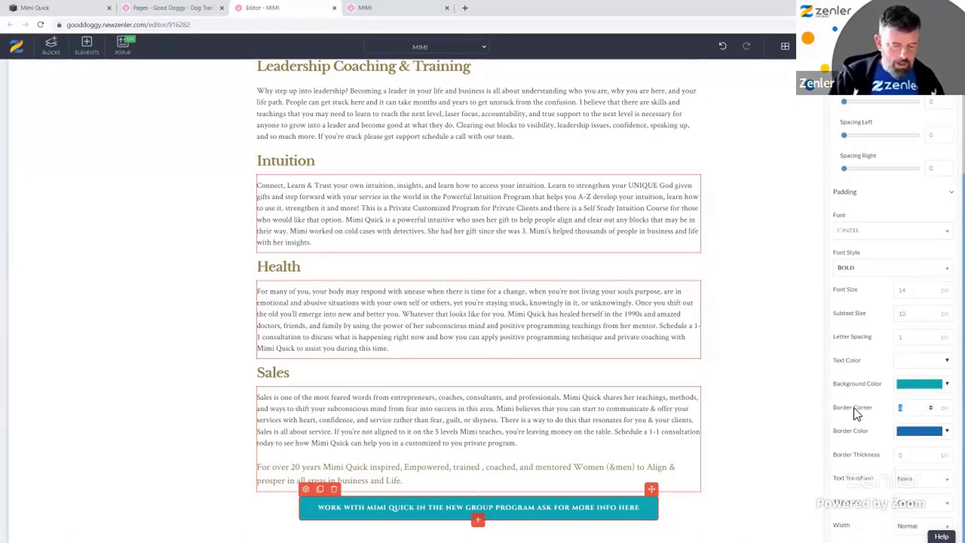
pyautogui.write('3')
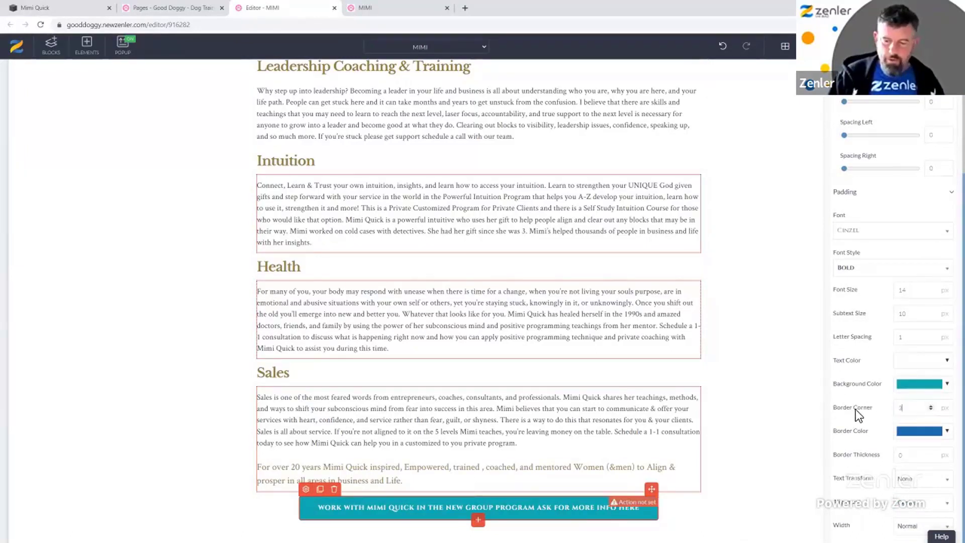
# - Set the group-program button's top and bottom padding to 10
pyautogui.scroll(3, 873, 300)
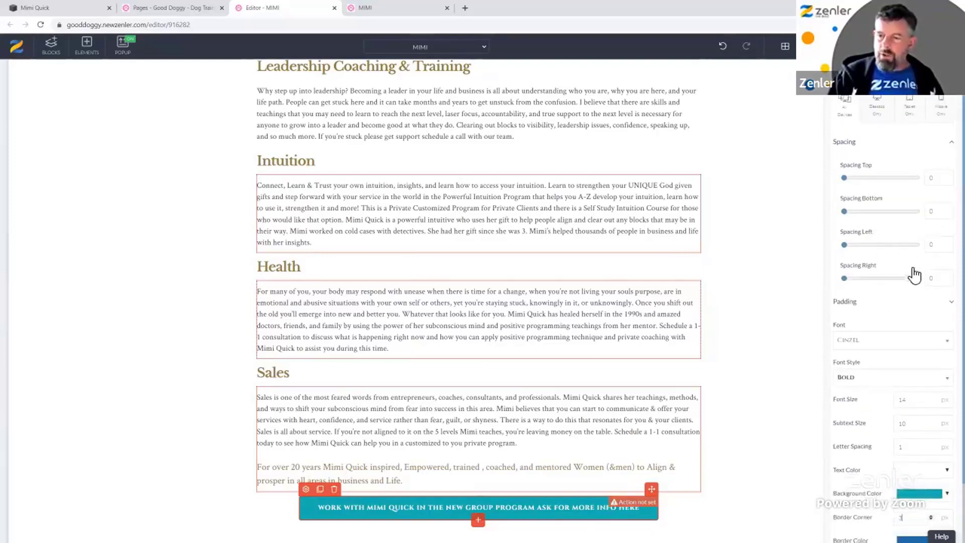
pyautogui.click(884, 334)
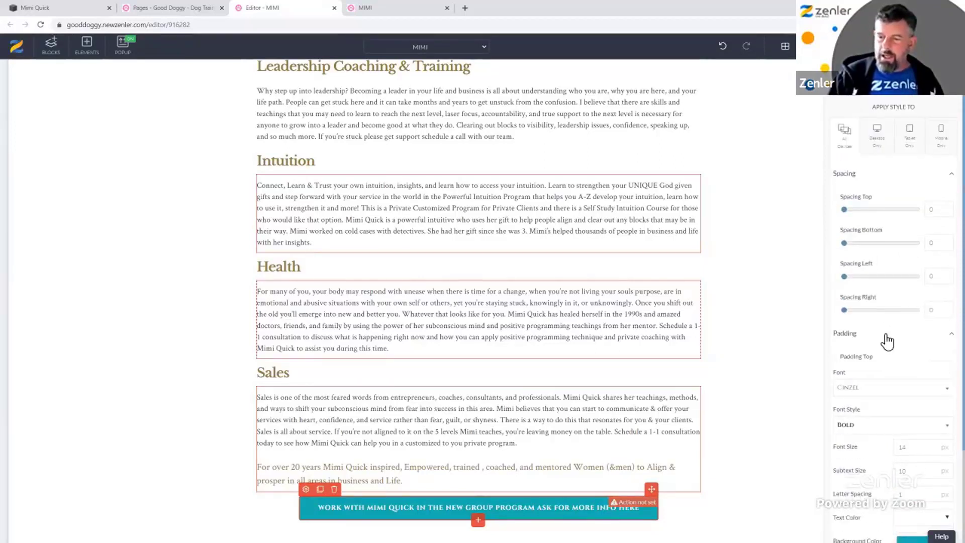
pyautogui.scroll(-1, 883, 338)
pyautogui.scroll(-2, 924, 316)
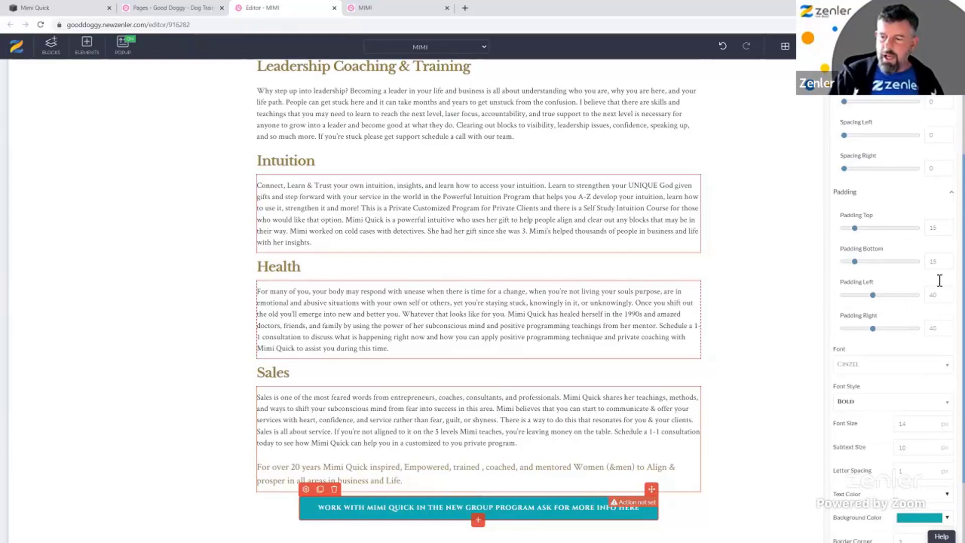
pyautogui.doubleClick(940, 230)
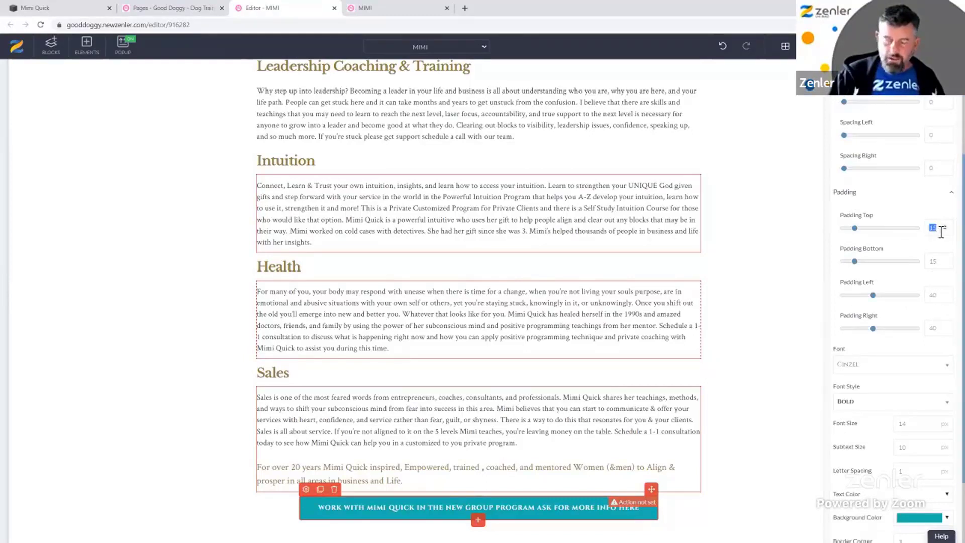
pyautogui.write('10')
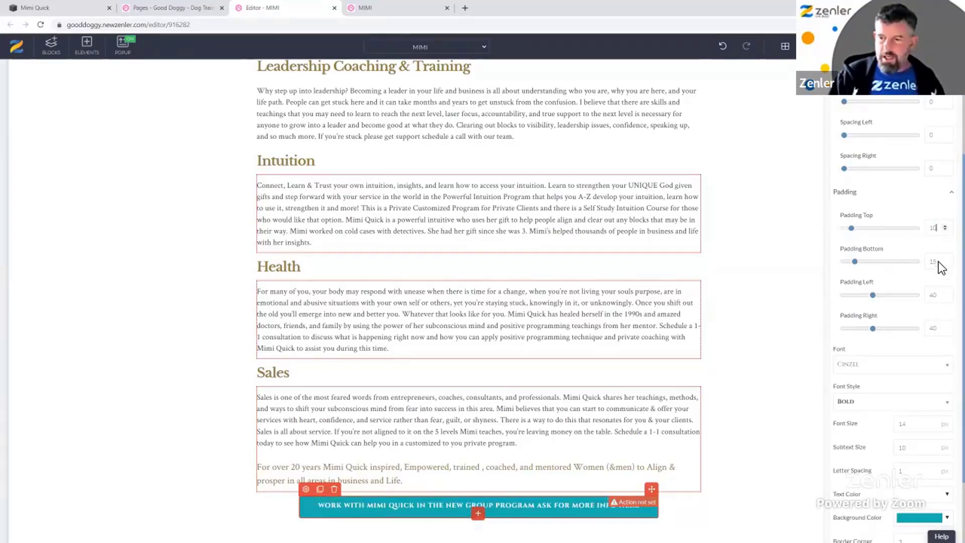
pyautogui.doubleClick(933, 262)
pyautogui.write('10')
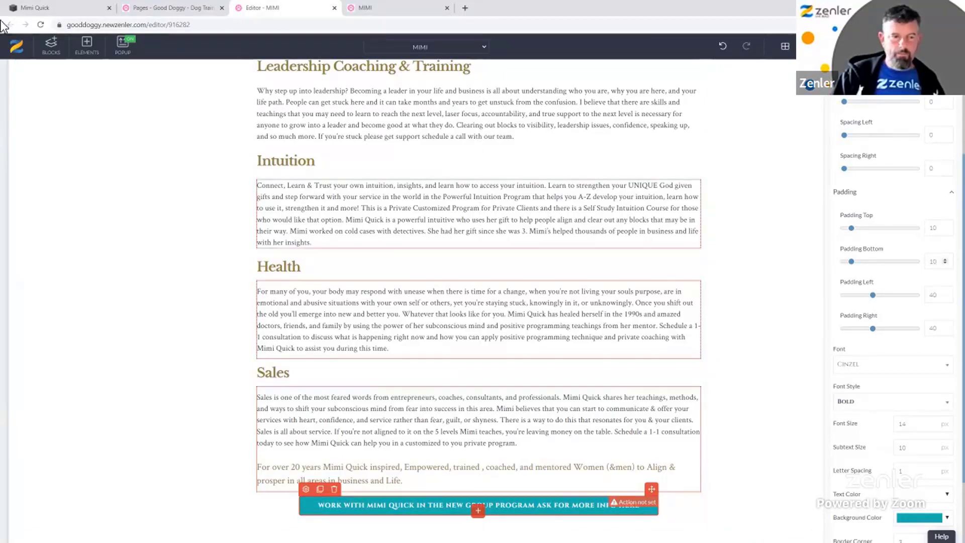
# - Check the button's height against the original website, set its top and bottom padding to 15, and save the page
pyautogui.click(53, 10)
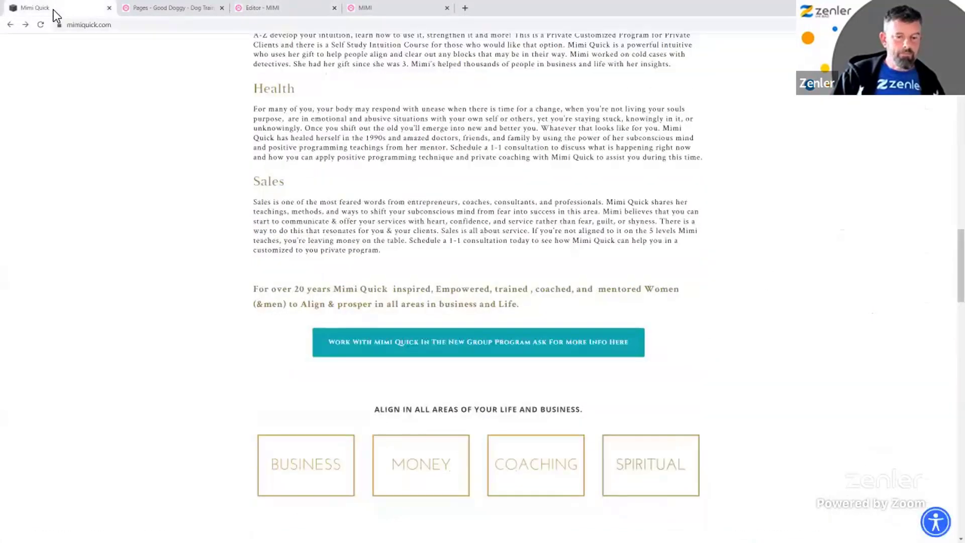
pyautogui.click(255, 8)
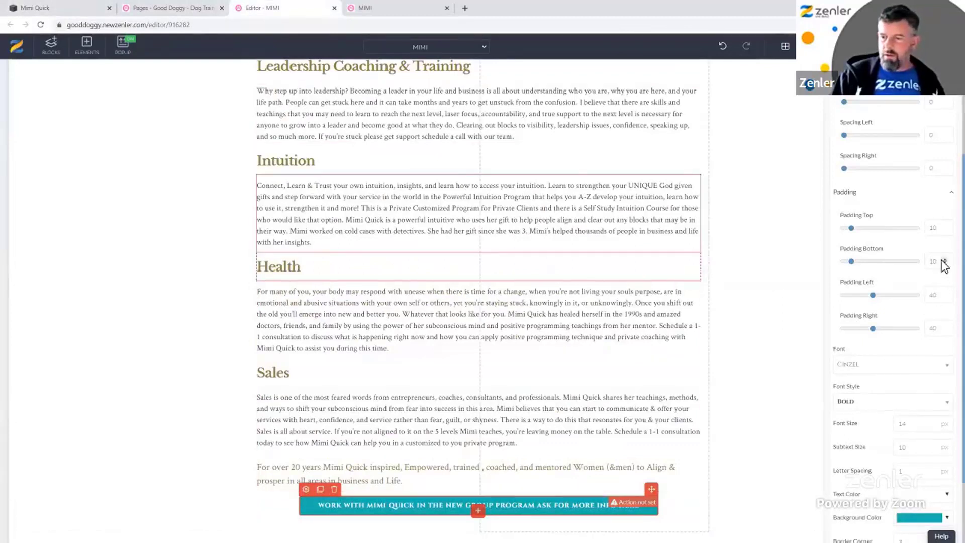
pyautogui.moveTo(939, 264); pyautogui.dragTo(936, 265)
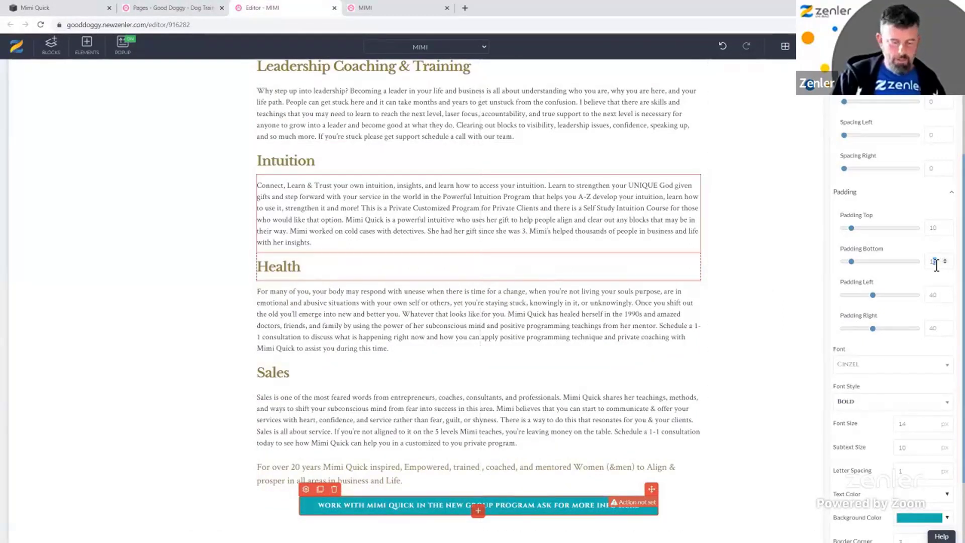
pyautogui.write('5')
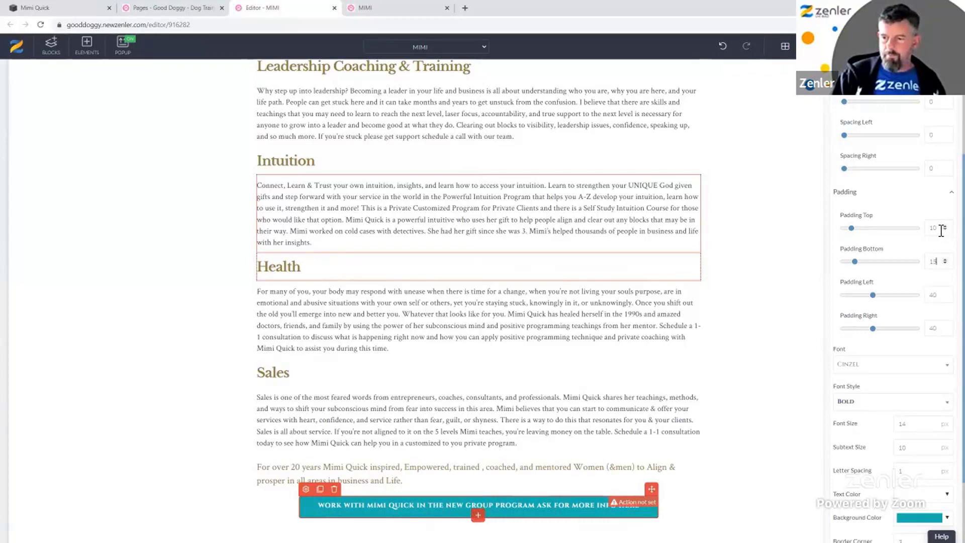
pyautogui.write('5')
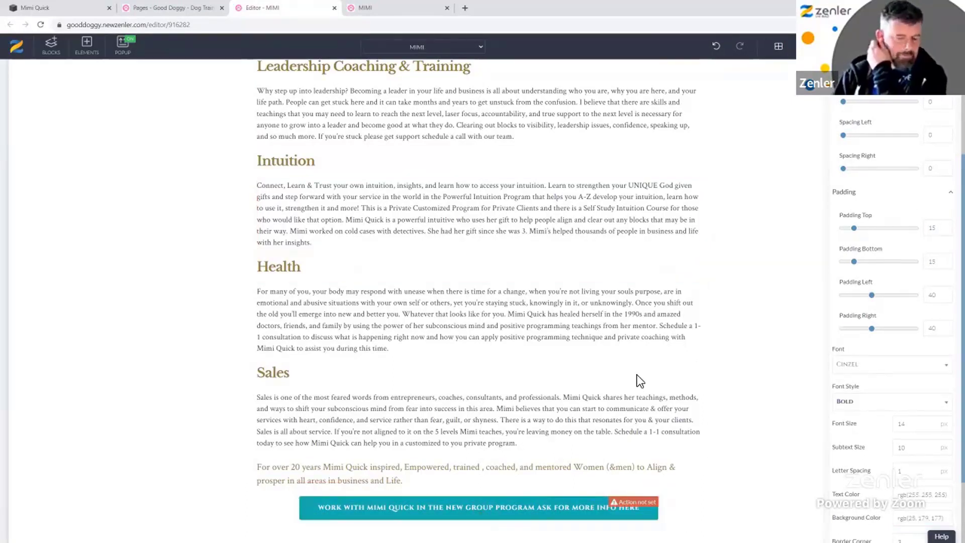
pyautogui.hotkey('ctrl', 's')
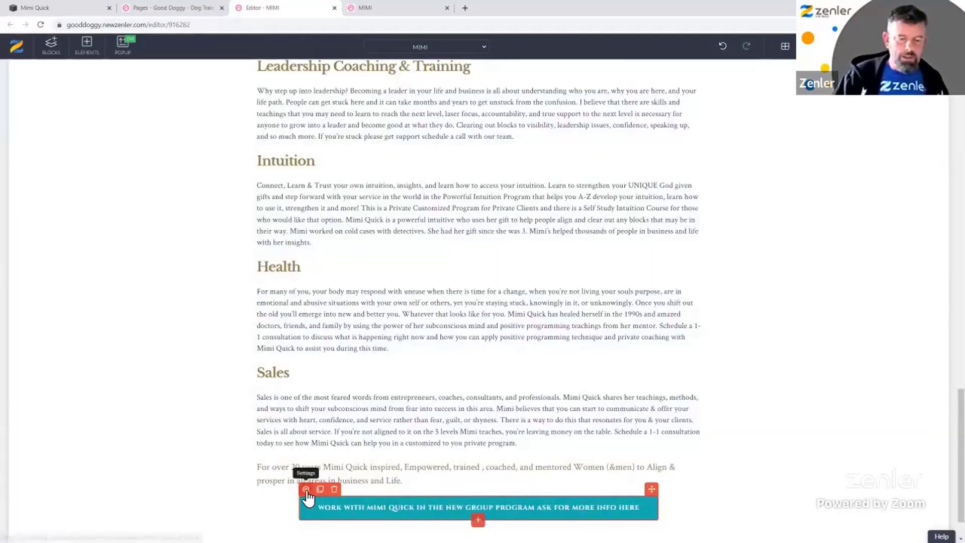
# - Look through the action options in the group-program button's settings without choosing one
pyautogui.click(306, 489)
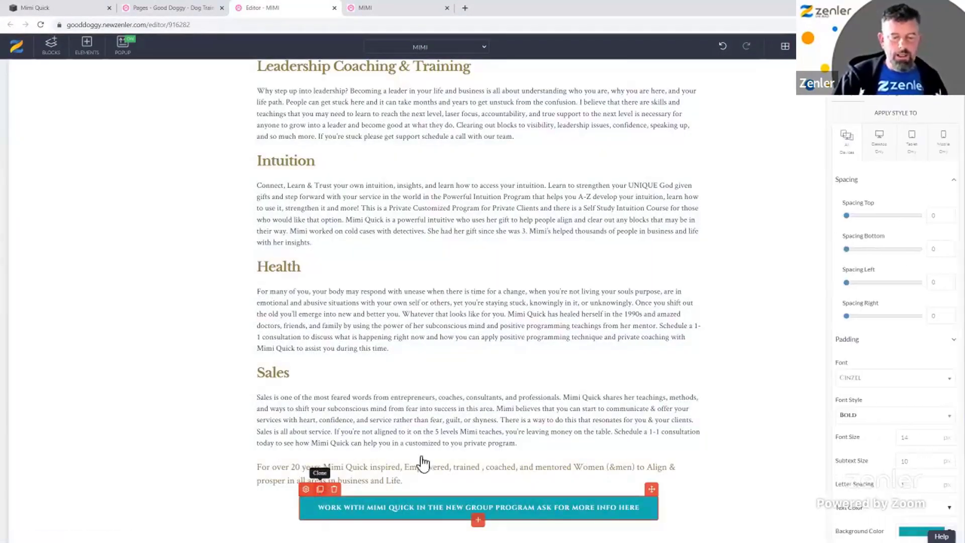
pyautogui.click(888, 96)
pyautogui.click(939, 180)
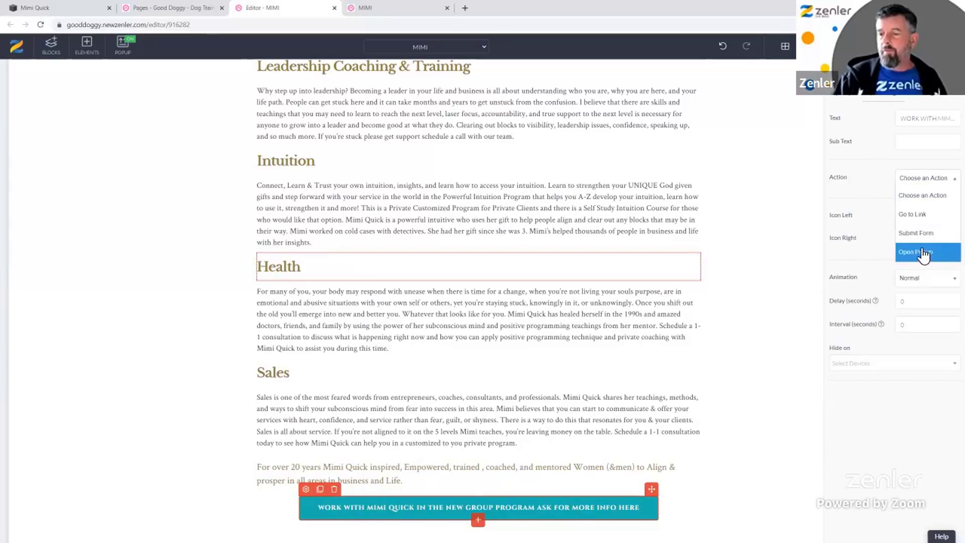
pyautogui.click(863, 184)
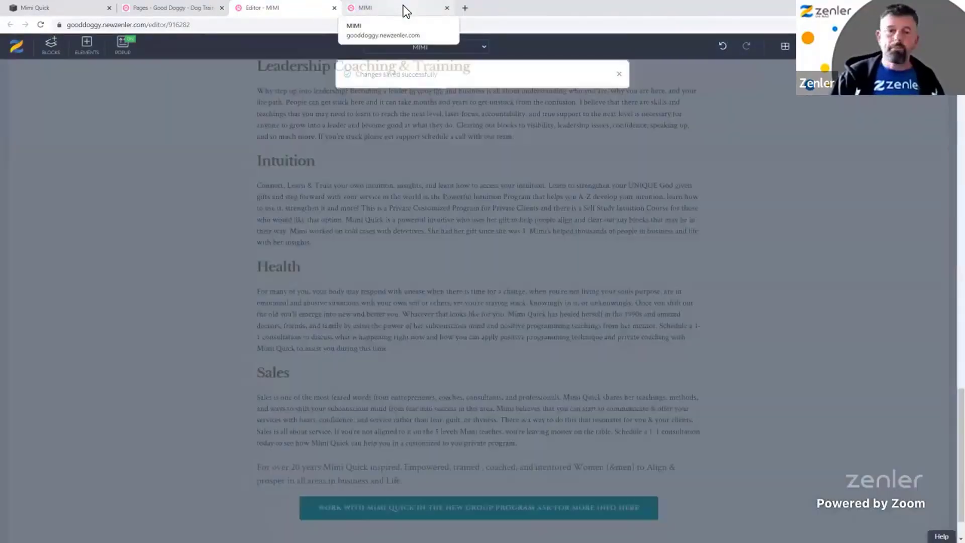
# - Reload the page preview and check the group-program button beneath the Sales section
pyautogui.click(403, 5)
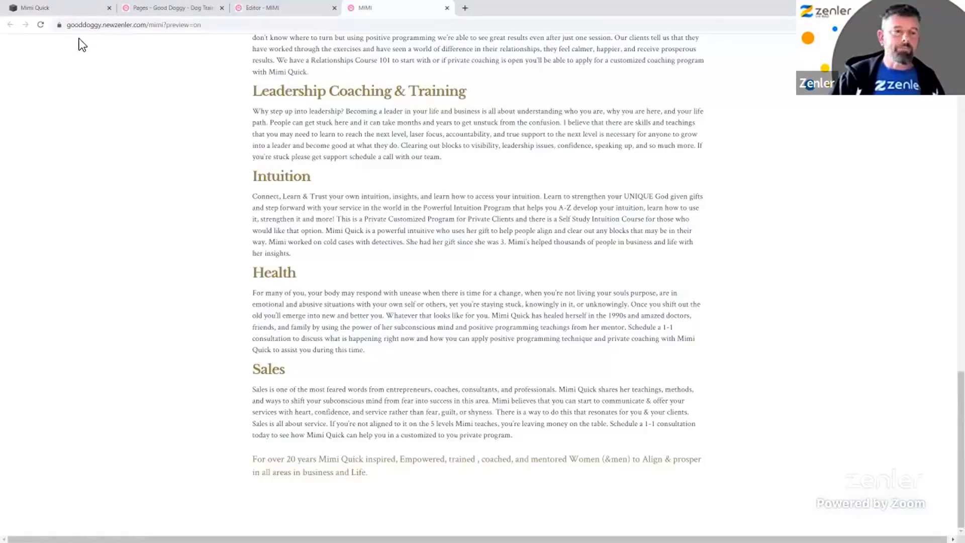
pyautogui.click(40, 25)
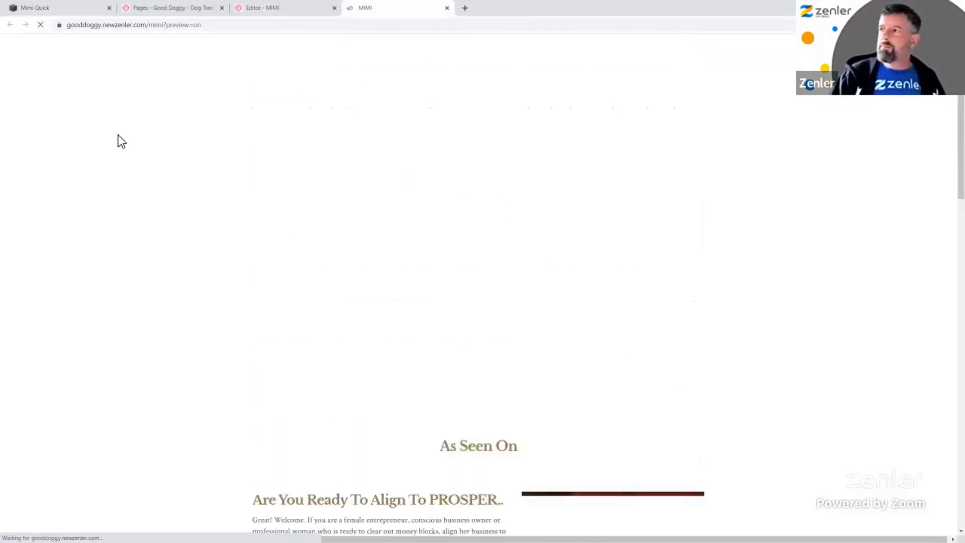
pyautogui.scroll(-1, 199, 236)
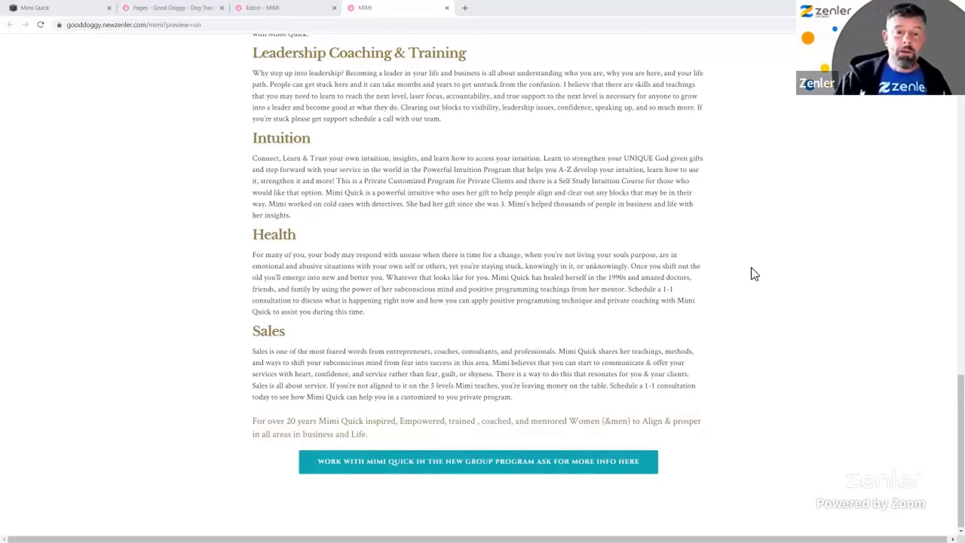
pyautogui.scroll(5, 754, 273)
# - Show the page in the editor's mobile view and reduce the empty space between the banner photo and the As Seen On heading
pyautogui.hotkey('ctrl', 'shift', 'Tab')
pyautogui.scroll(15, 734, 299)
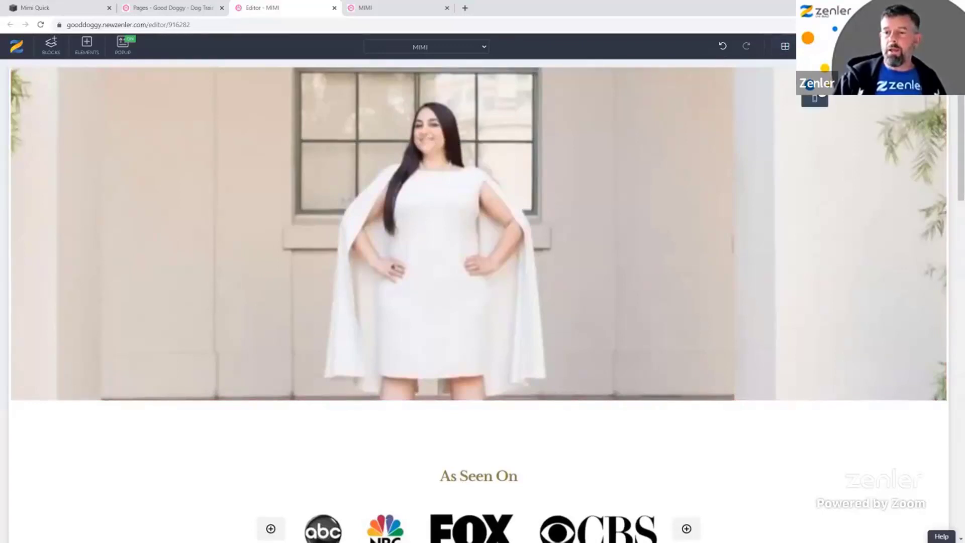
pyautogui.click(815, 103)
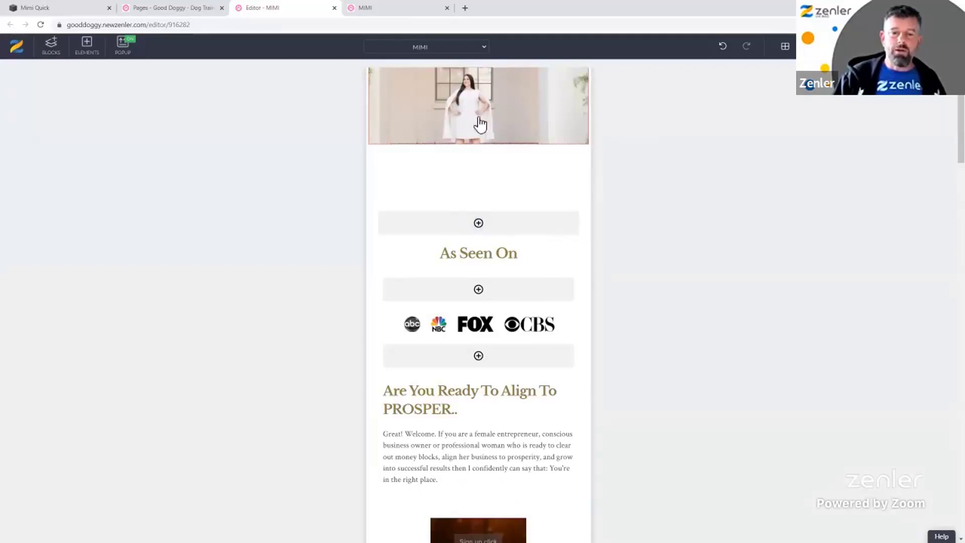
pyautogui.scroll(-3, 559, 203)
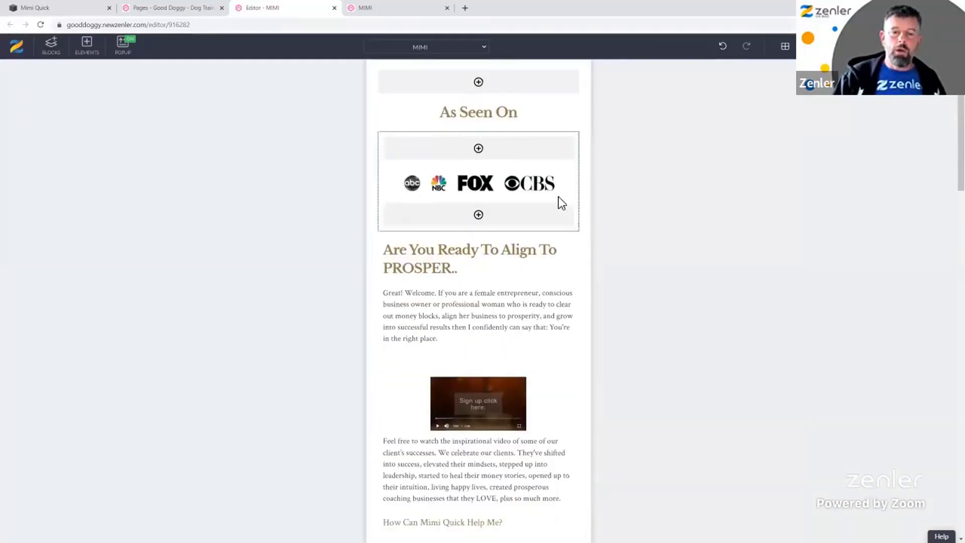
pyautogui.scroll(3, 555, 200)
pyautogui.moveTo(519, 200); pyautogui.dragTo(522, 164)
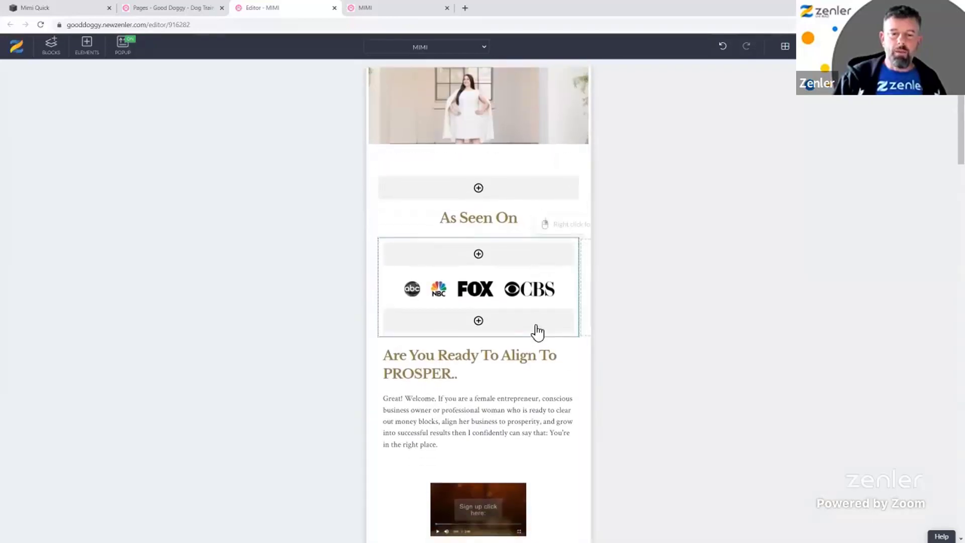
# - Examine the mobile layout from the media logos and video down through the Prosperous Mindset and Money sections
pyautogui.scroll(-5, 560, 355)
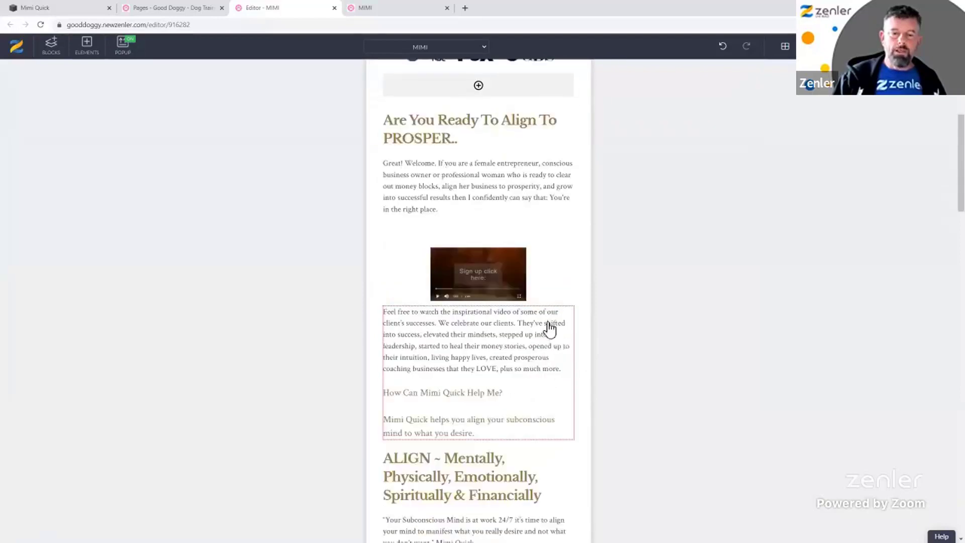
pyautogui.scroll(4, 503, 242)
pyautogui.scroll(1, 467, 174)
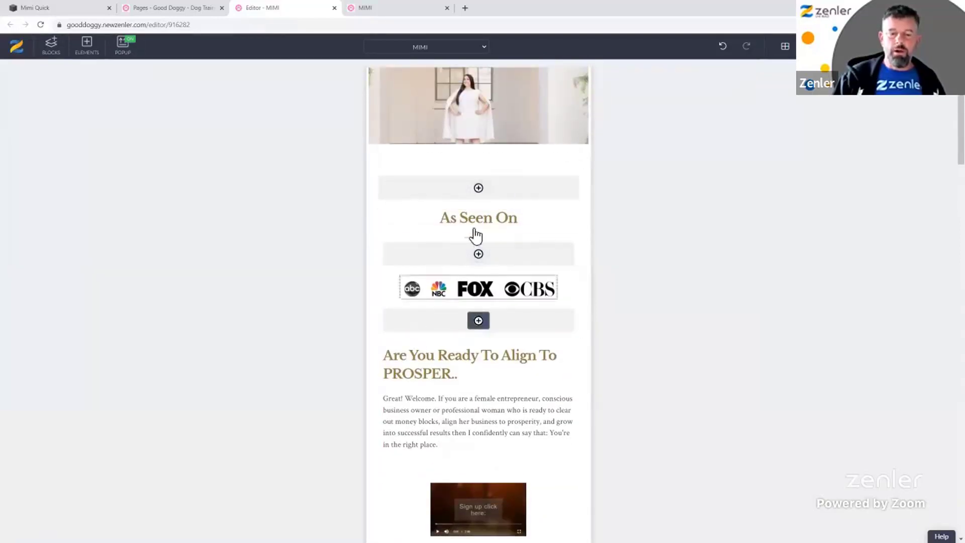
pyautogui.scroll(-6, 503, 235)
pyautogui.scroll(-15, 504, 235)
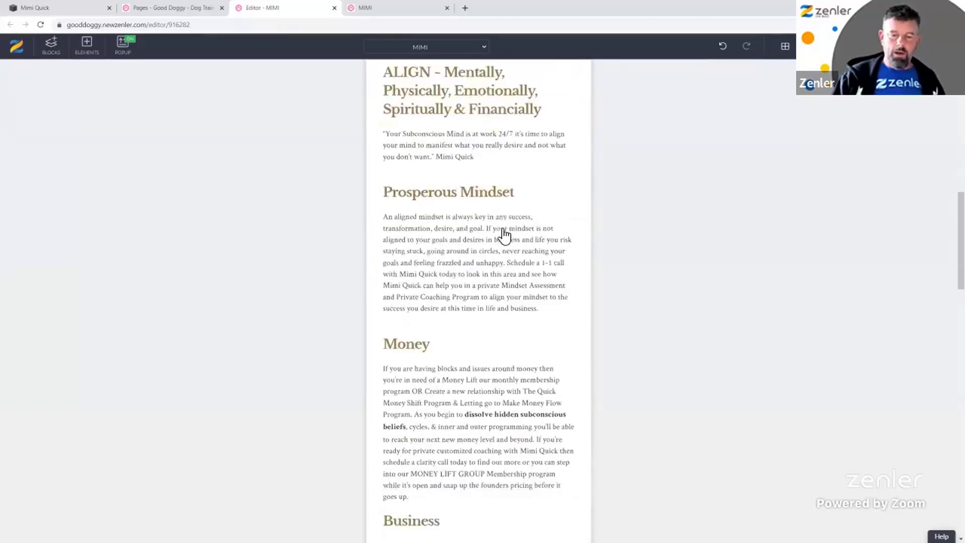
pyautogui.scroll(15, 503, 236)
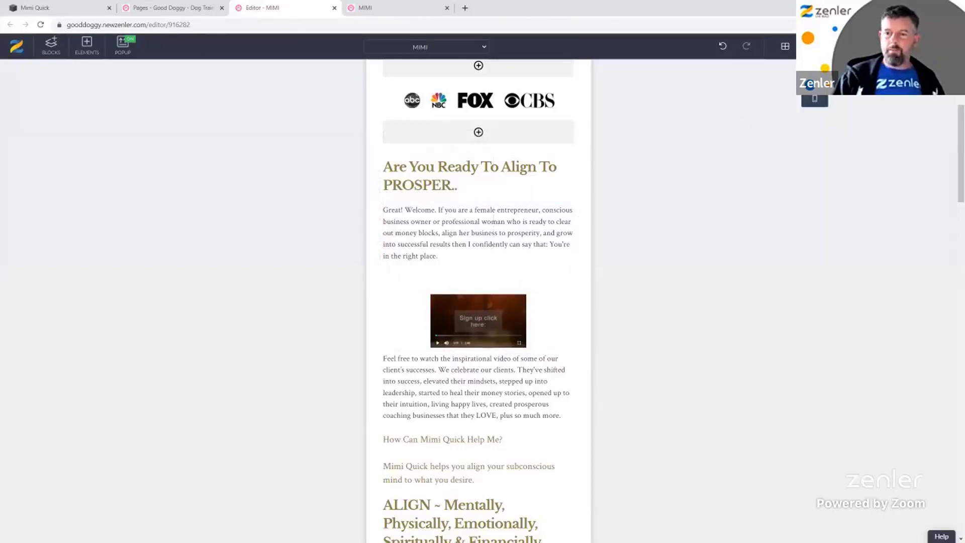
# - Check the upper part of the page in tablet view and return the editor to desktop view
pyautogui.click(814, 99)
pyautogui.scroll(5, 692, 213)
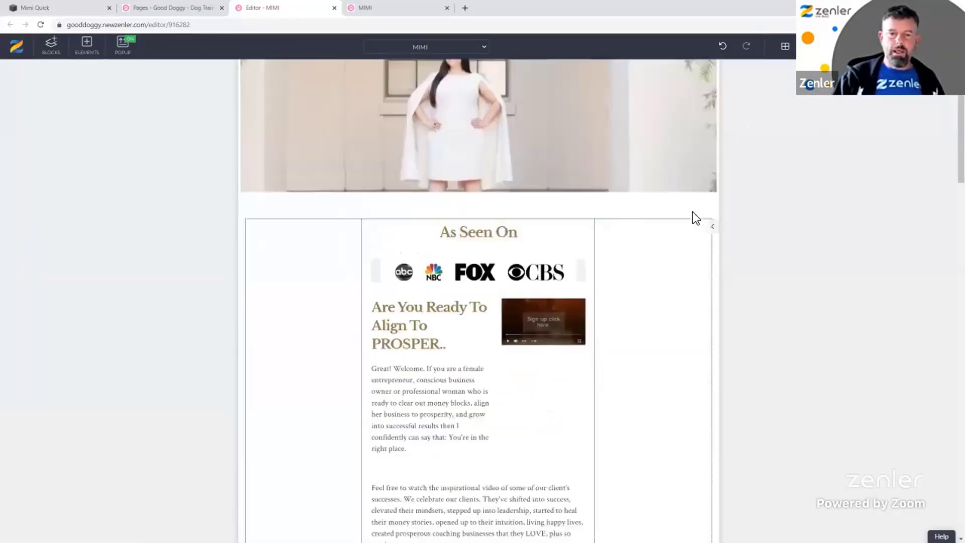
pyautogui.scroll(1, 569, 295)
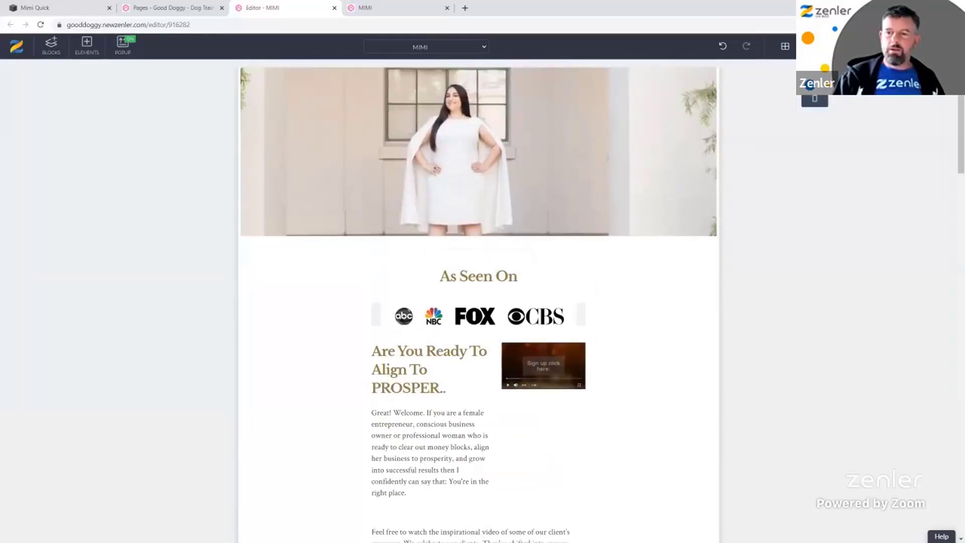
pyautogui.click(814, 101)
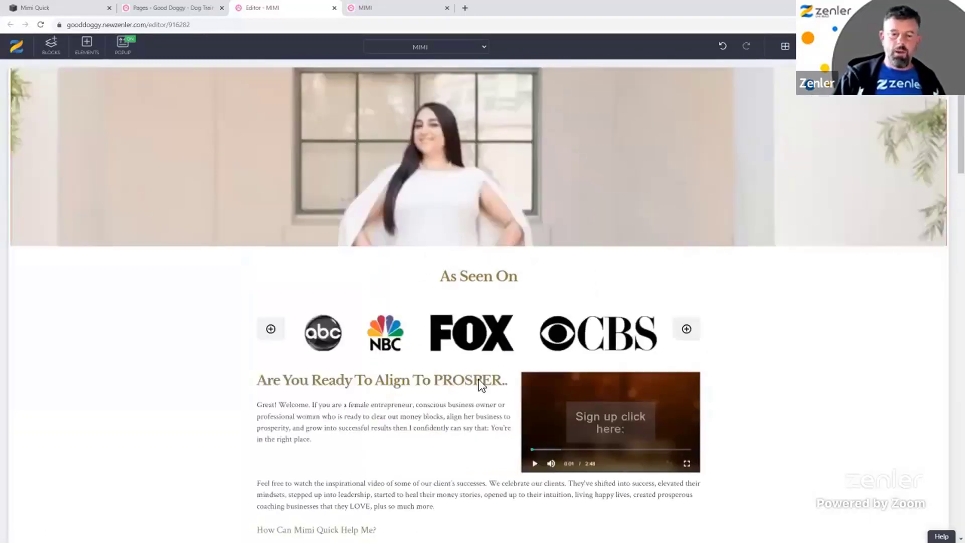
# - Widen the middle content column holding the logos, video and text sections on both sides
pyautogui.scroll(-10, 236, 392)
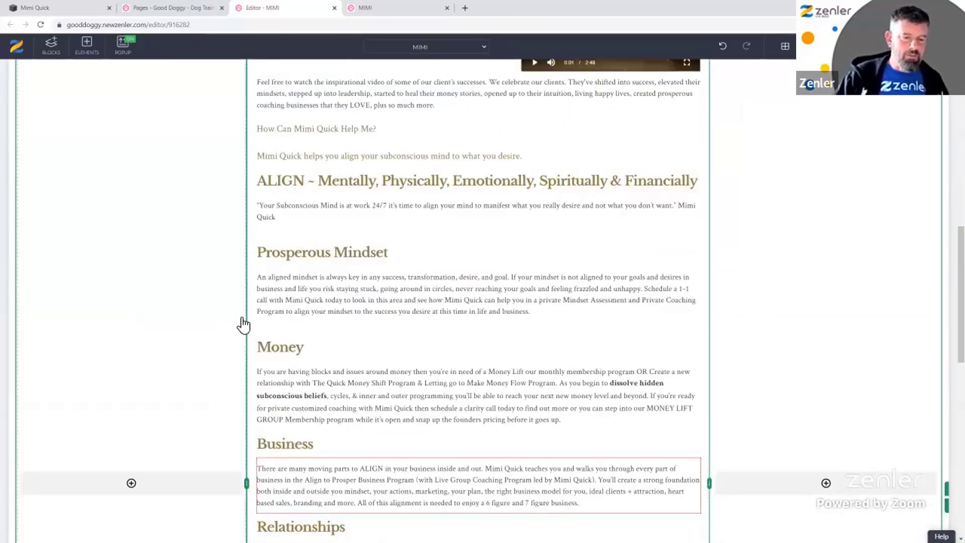
pyautogui.scroll(4, 196, 300)
pyautogui.scroll(2, 196, 300)
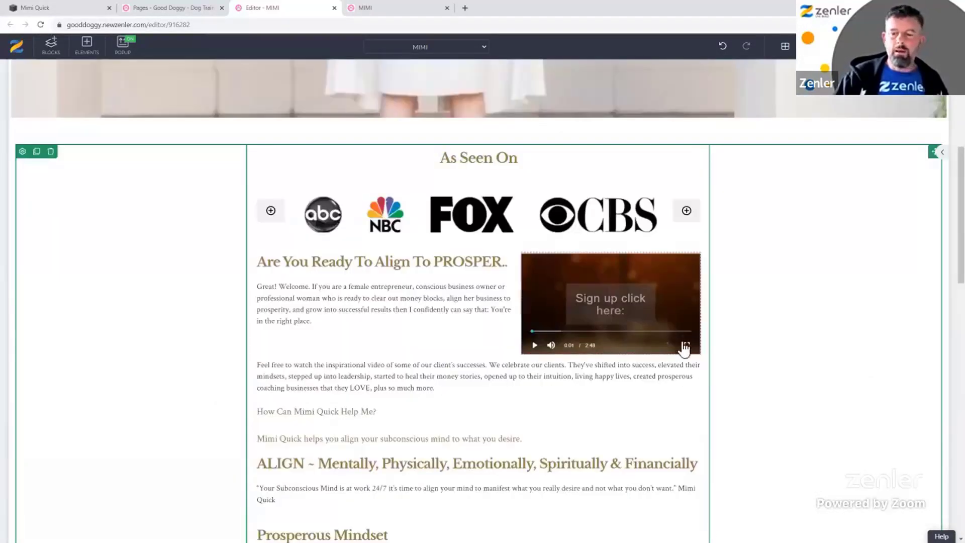
pyautogui.scroll(-4, 744, 399)
pyautogui.scroll(-2, 744, 398)
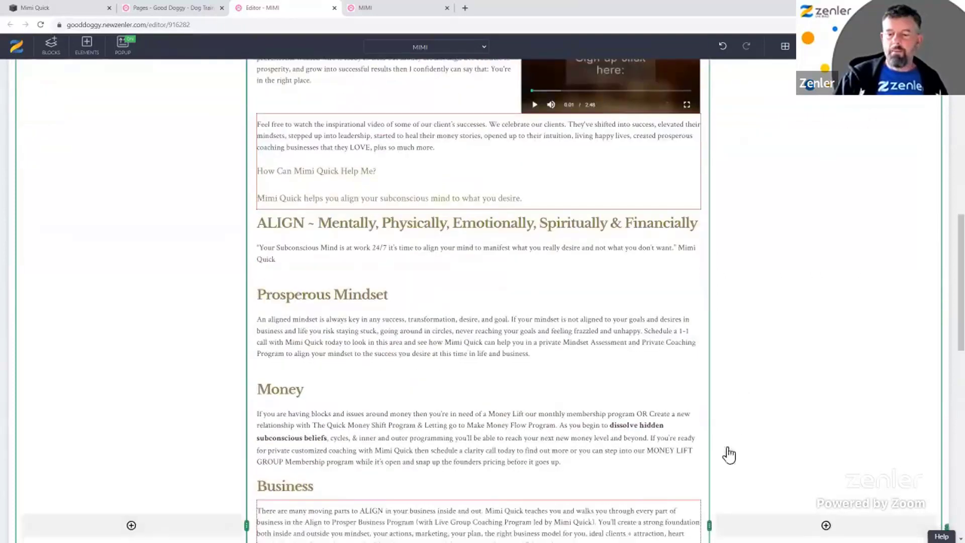
pyautogui.moveTo(712, 485); pyautogui.dragTo(729, 486)
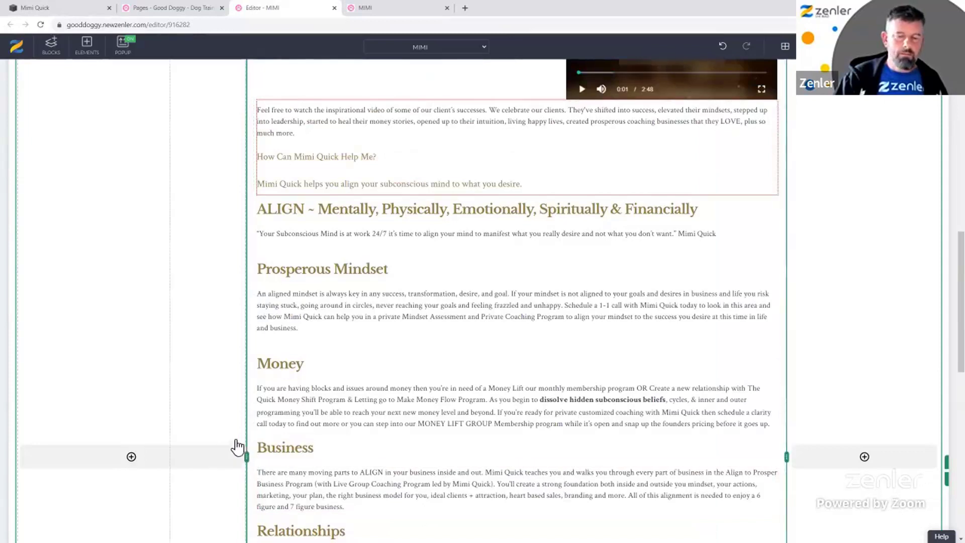
pyautogui.moveTo(246, 456); pyautogui.dragTo(169, 456)
# - Move the "Feel free to watch the inspirational video" text block beneath the welcome paragraph in the column beside the video
pyautogui.scroll(7, 846, 321)
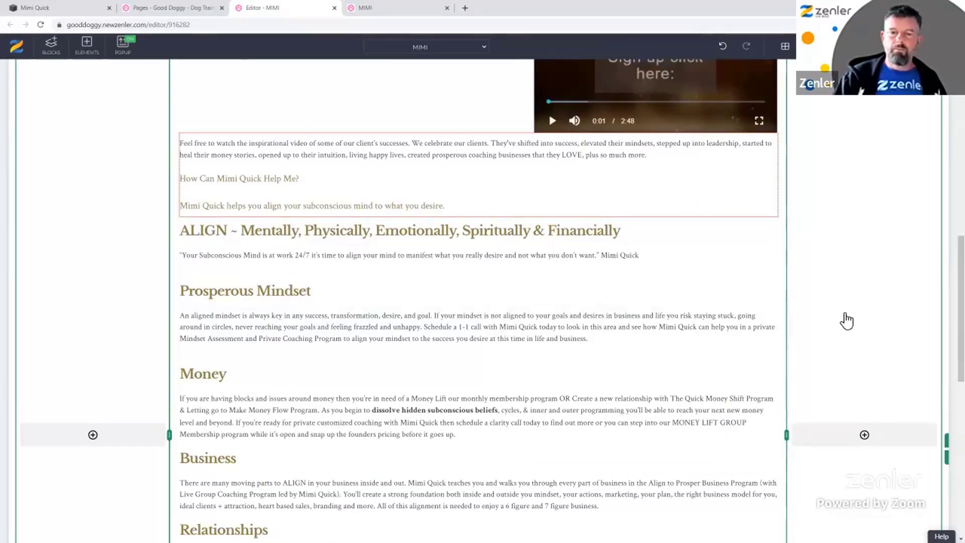
pyautogui.scroll(-3, 842, 321)
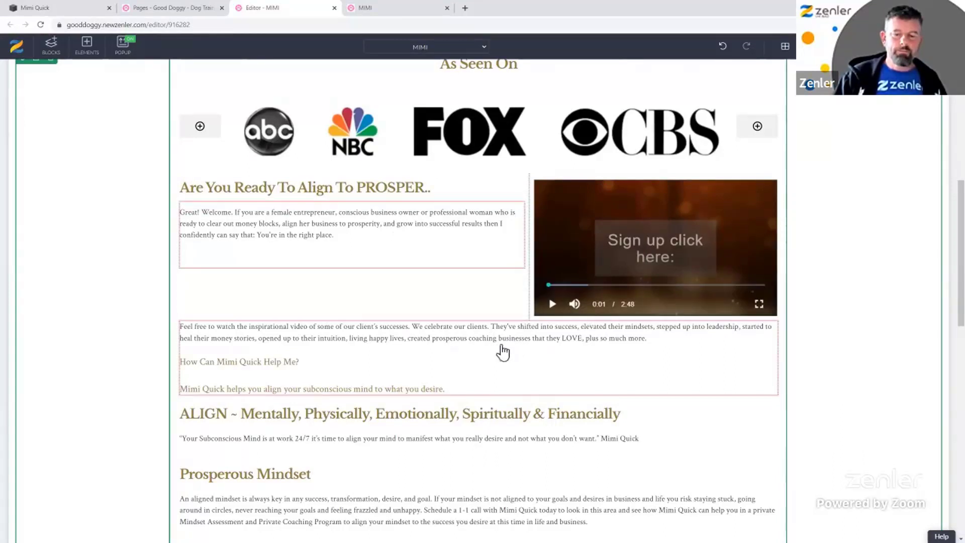
pyautogui.click(450, 391)
pyautogui.moveTo(445, 389); pyautogui.dragTo(183, 331)
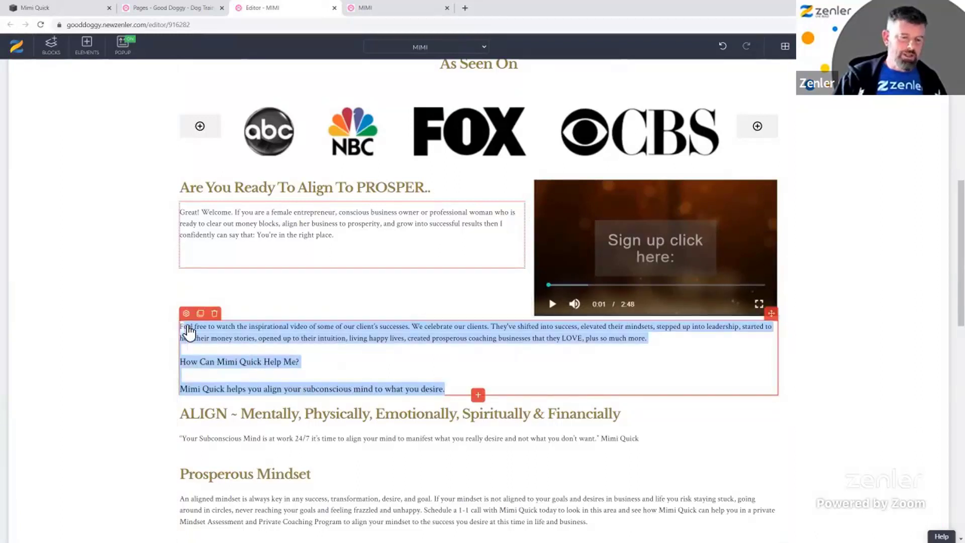
pyautogui.click(251, 359)
pyautogui.click(451, 391)
pyautogui.moveTo(451, 391); pyautogui.dragTo(188, 334)
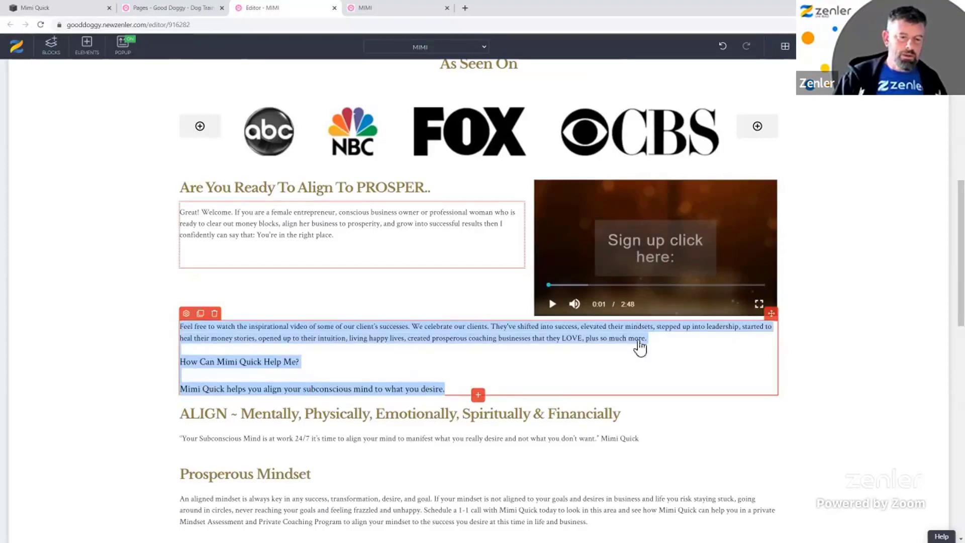
pyautogui.moveTo(773, 318); pyautogui.dragTo(394, 276)
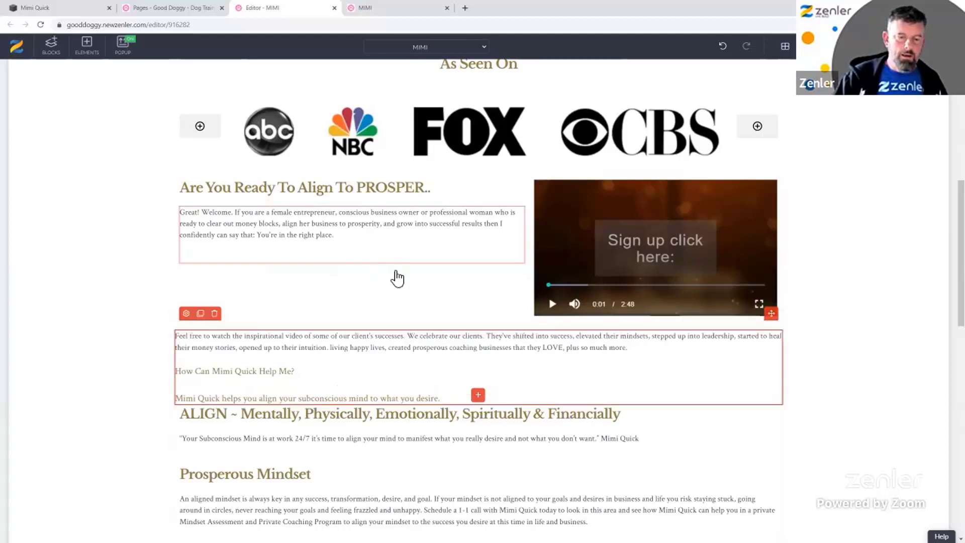
pyautogui.moveTo(779, 325); pyautogui.dragTo(328, 251)
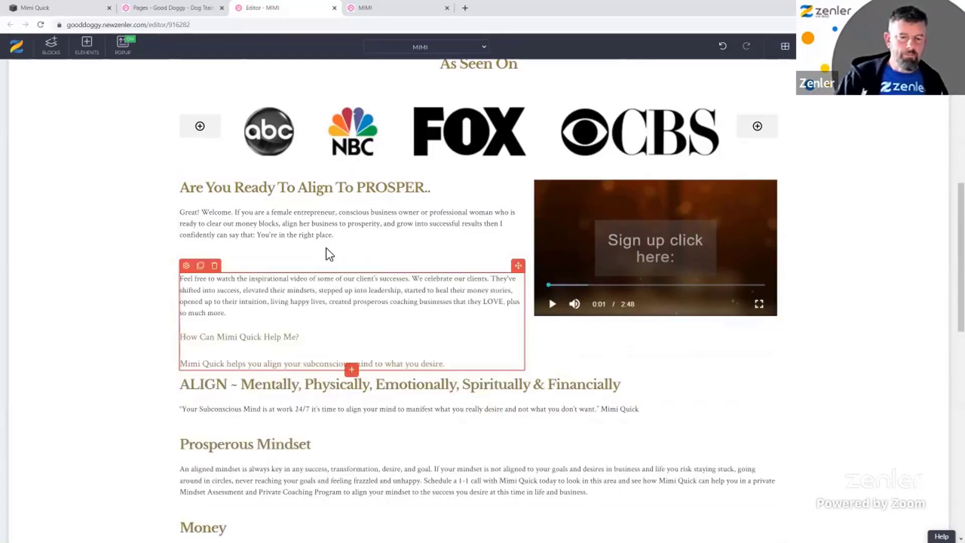
# - Remove the blank lines between the welcome paragraph and the "Feel free to watch" text
pyautogui.click(208, 255)
pyautogui.press('BackSpace')
pyautogui.press('BackSpace')
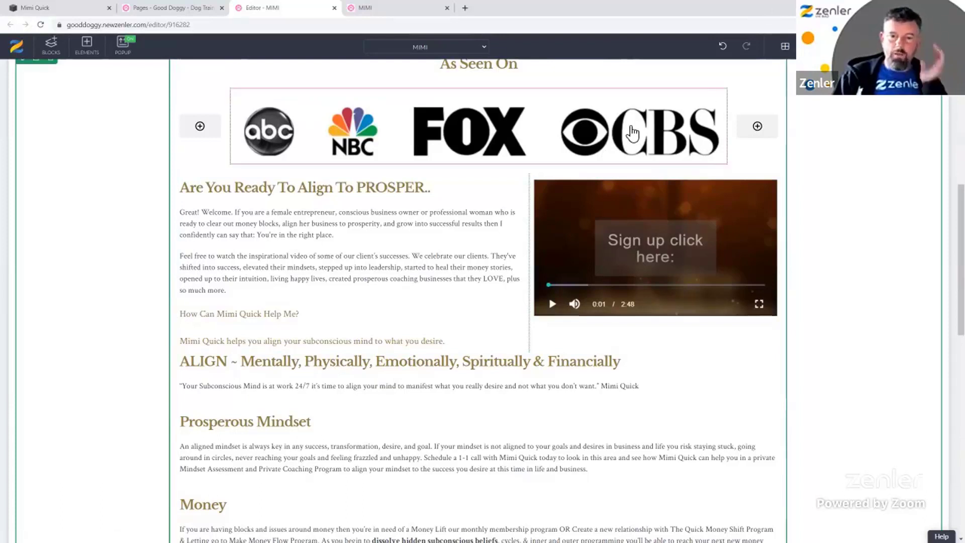
# - Narrow the middle column of the media logo row and scale the logo image down slightly
pyautogui.click(643, 131)
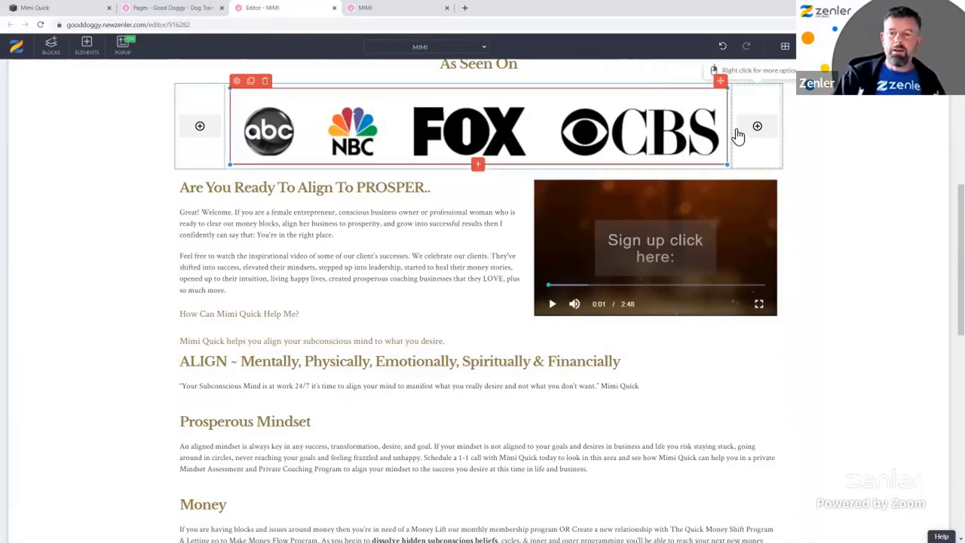
pyautogui.click(737, 131)
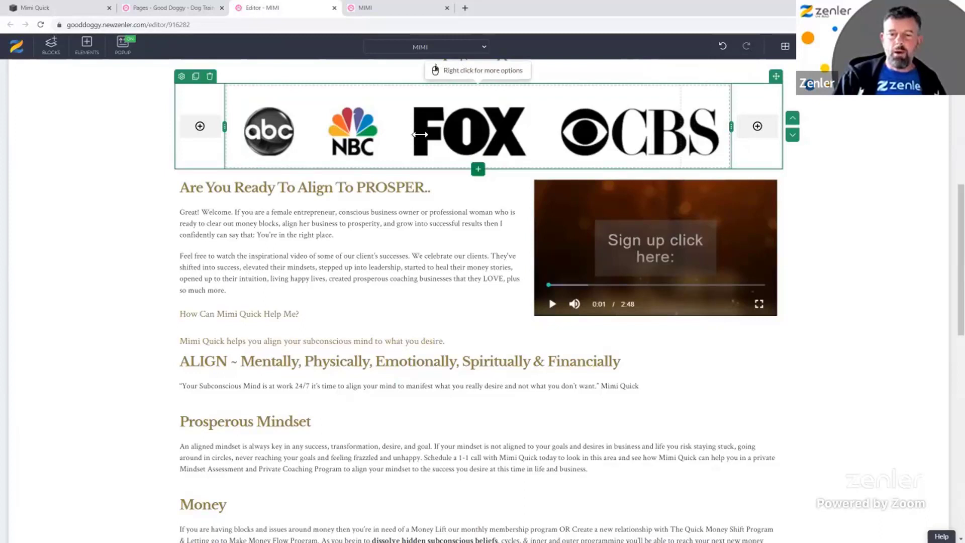
pyautogui.moveTo(226, 124); pyautogui.dragTo(275, 126)
pyautogui.click(477, 125)
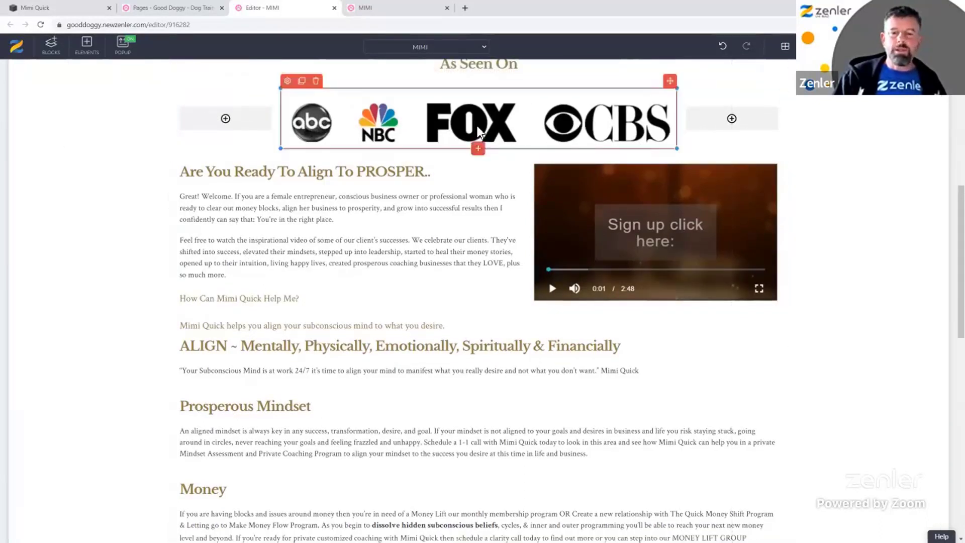
pyautogui.moveTo(678, 149); pyautogui.dragTo(655, 140)
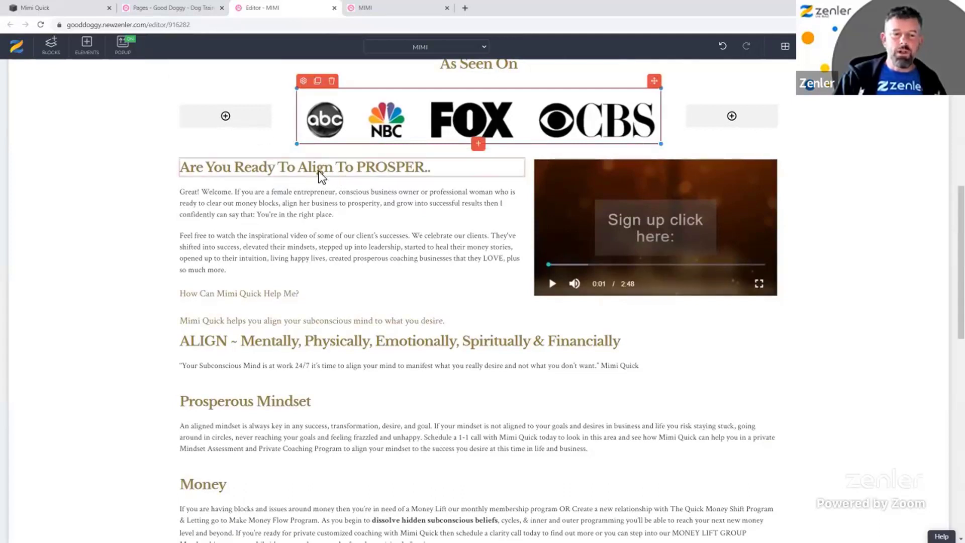
# - Set the logo row's bottom spacing to 51 and top spacing to 0, and tighten the gap above the As Seen On heading
pyautogui.click(177, 135)
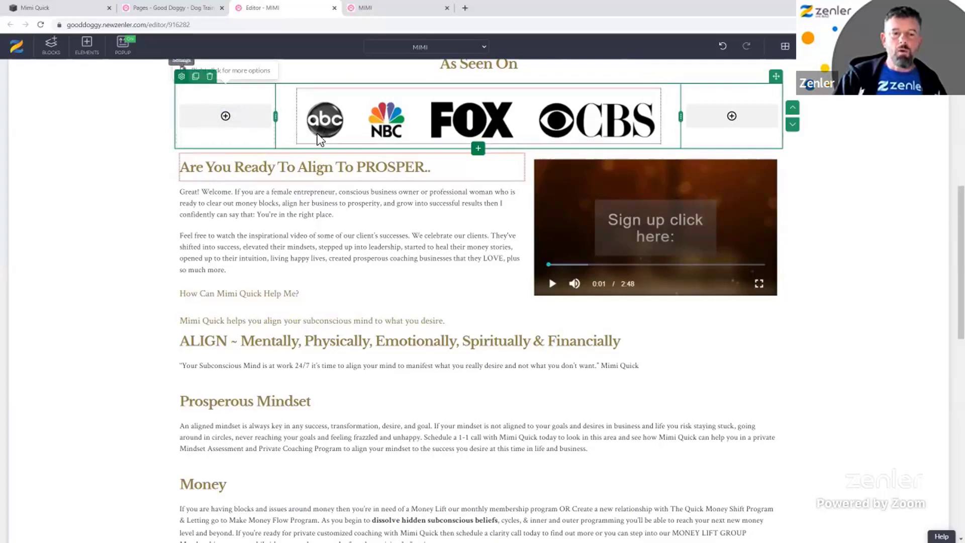
pyautogui.click(182, 76)
pyautogui.moveTo(850, 249); pyautogui.dragTo(883, 254)
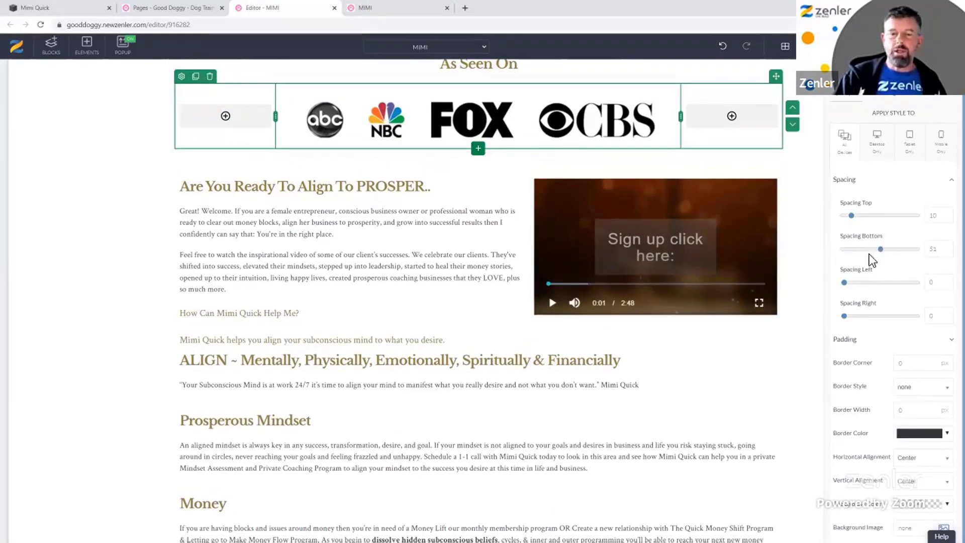
pyautogui.scroll(5, 677, 196)
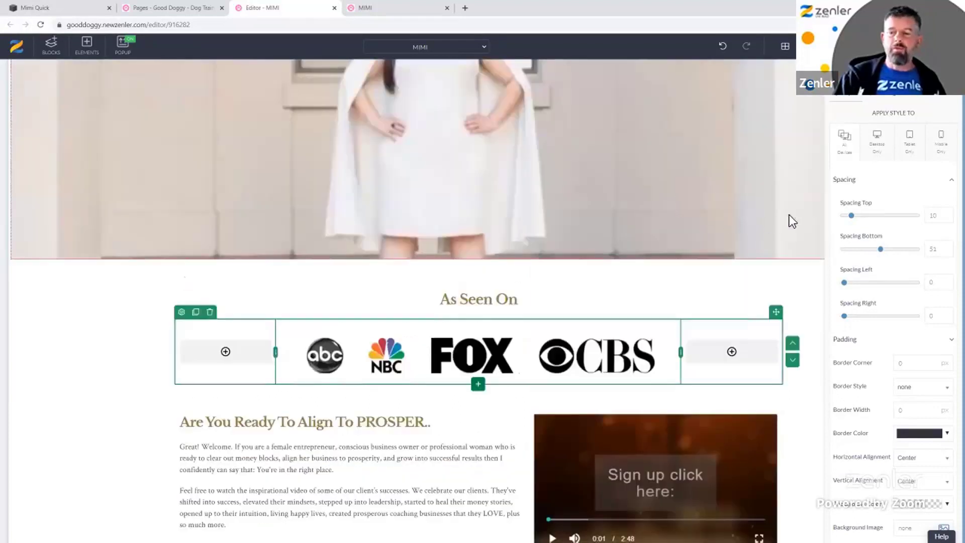
pyautogui.moveTo(850, 215); pyautogui.dragTo(825, 222)
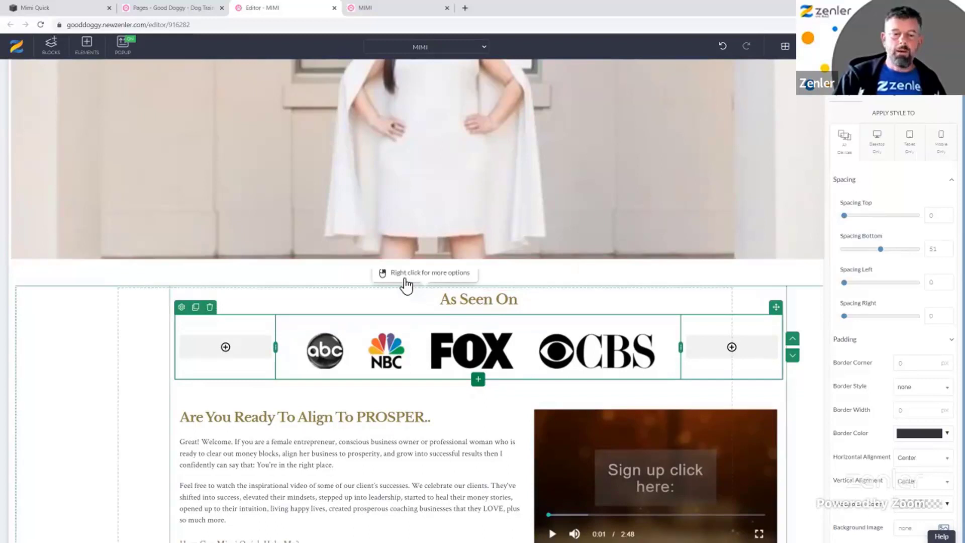
pyautogui.moveTo(341, 280); pyautogui.dragTo(340, 274)
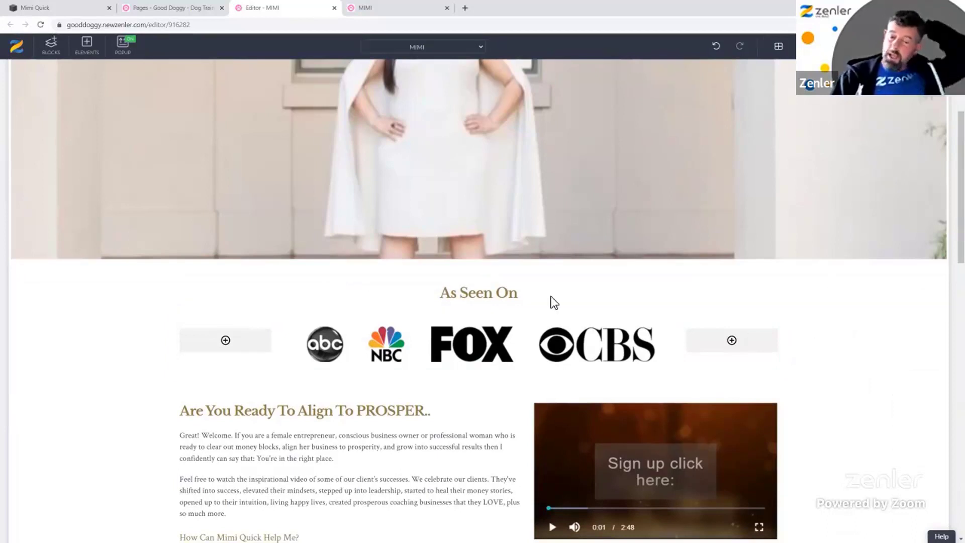
# - Save the page, reload its preview and check the text sections in the widened layout
pyautogui.hotkey('ctrl', 's')
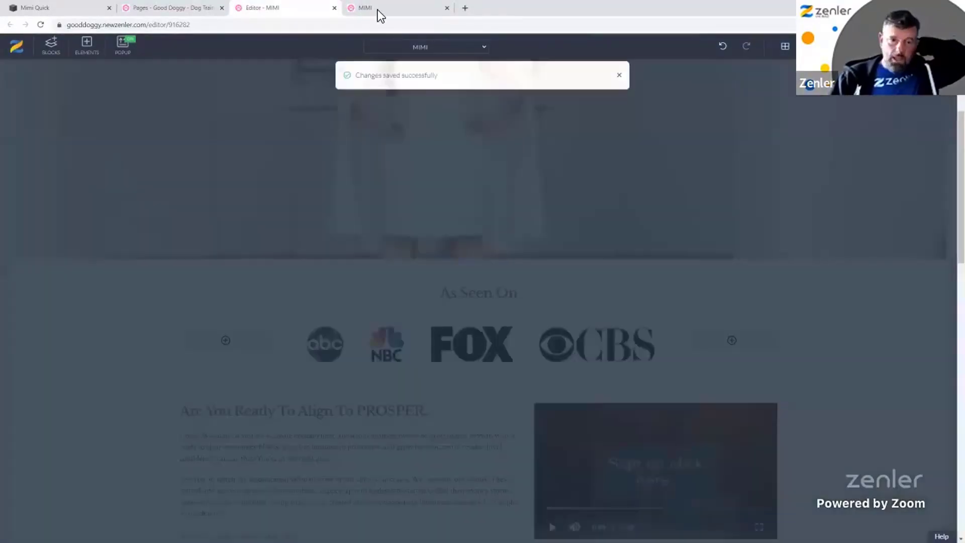
pyautogui.click(378, 9)
pyautogui.click(42, 25)
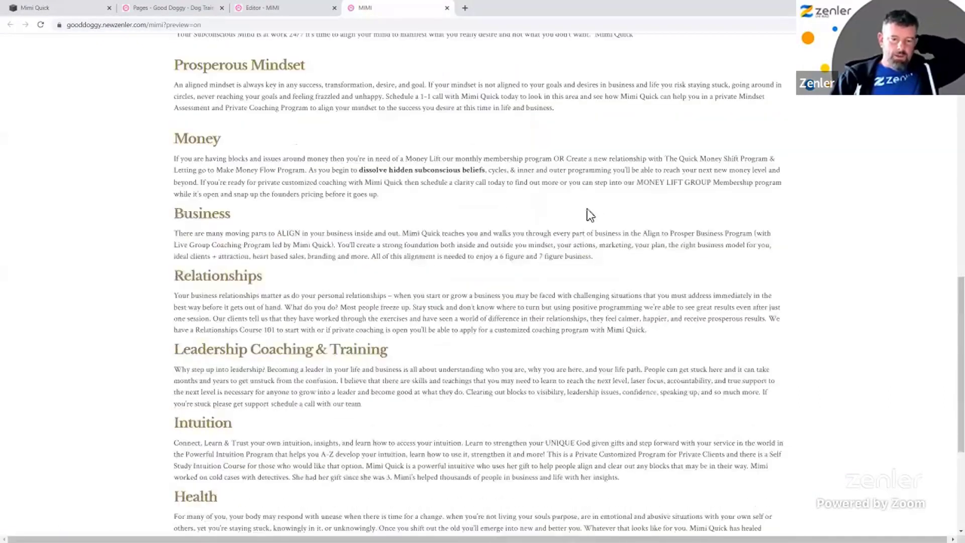
pyautogui.scroll(-4, 590, 215)
# - On the original coaching website, copy the line "ALIGN IN ALL AREAS OF YOUR LIFE AND BUSINESS." above the four category boxes
pyautogui.click(258, 7)
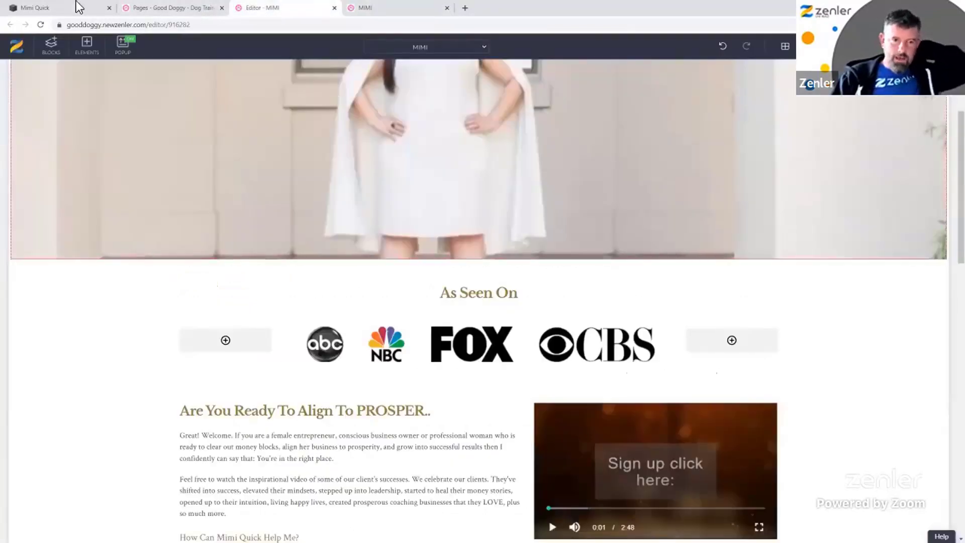
pyautogui.click(56, 11)
pyautogui.scroll(-3, 476, 284)
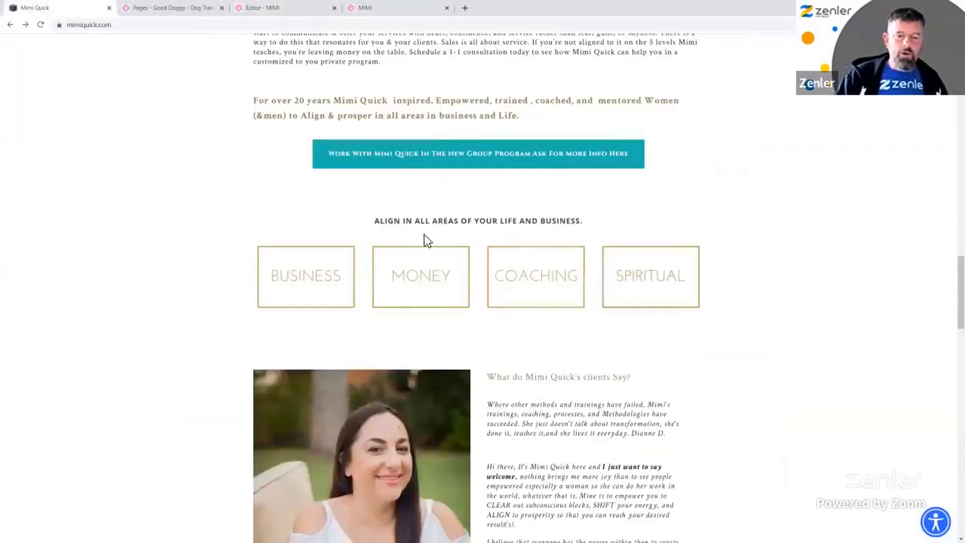
pyautogui.moveTo(384, 226); pyautogui.dragTo(593, 236)
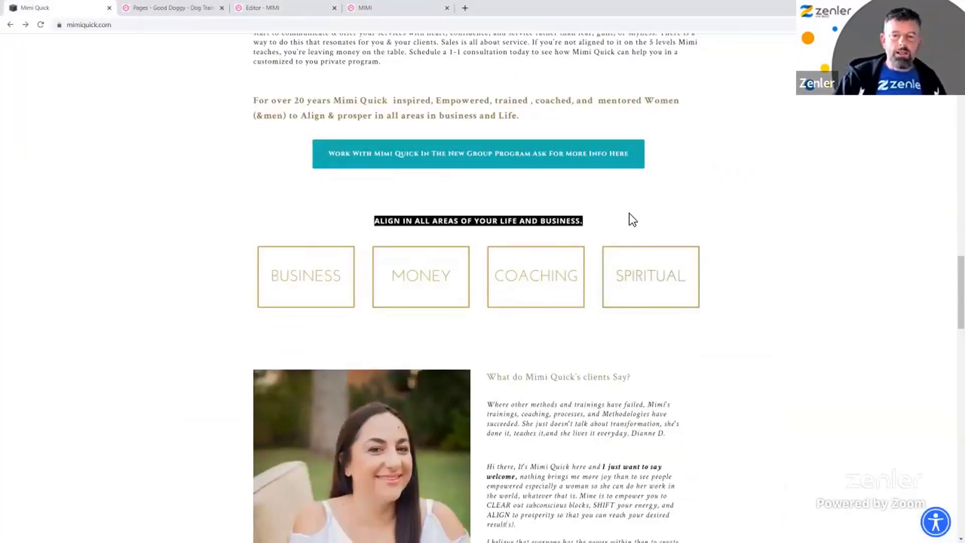
pyautogui.scroll(1, 611, 227)
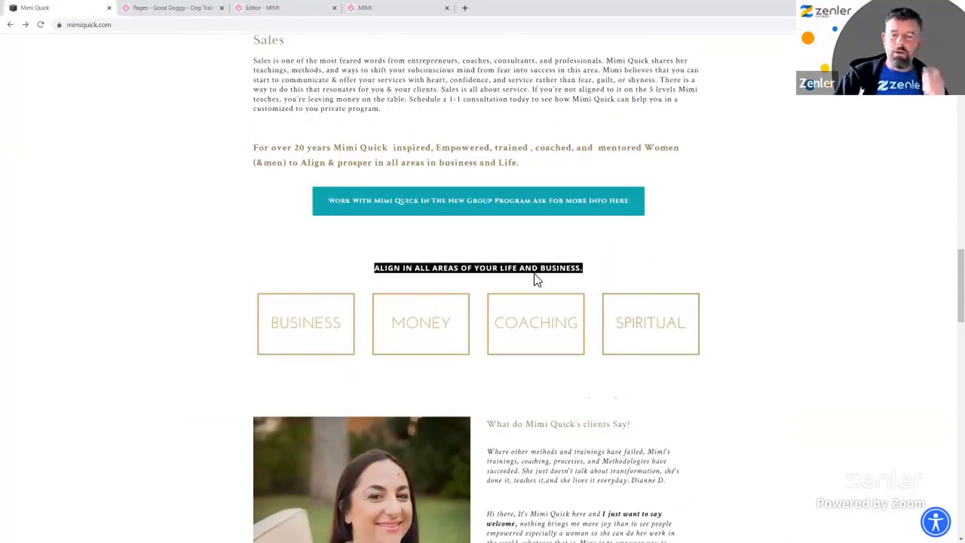
pyautogui.click(632, 261)
pyautogui.moveTo(397, 270); pyautogui.dragTo(544, 274)
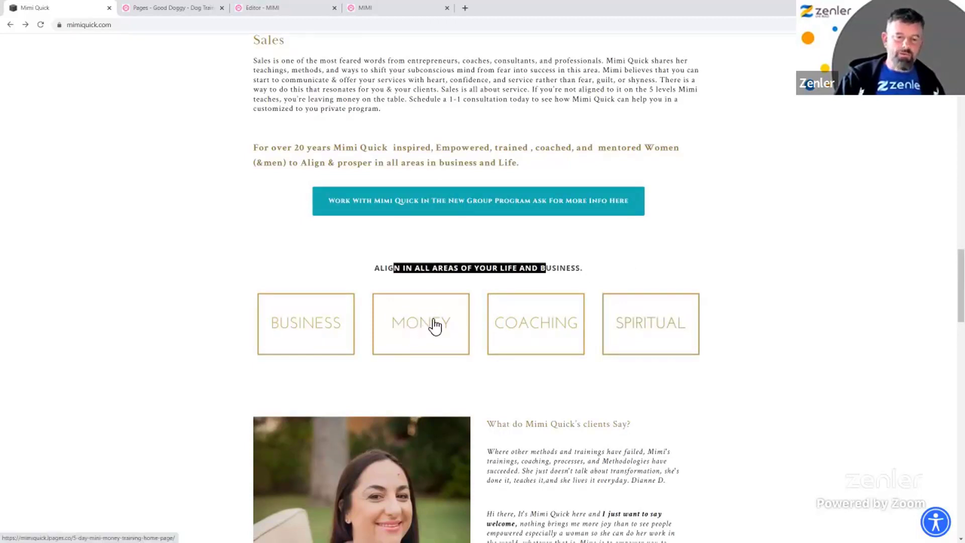
pyautogui.click(595, 272)
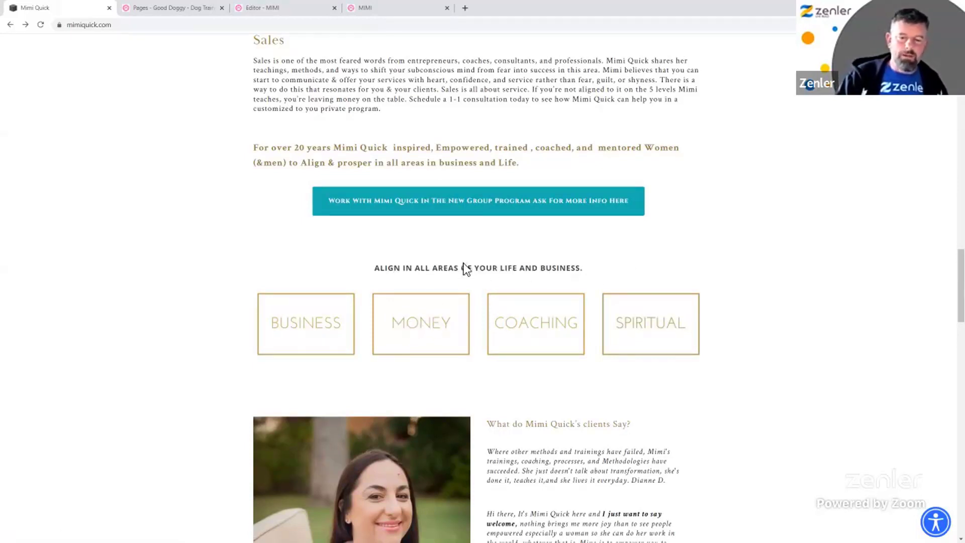
pyautogui.moveTo(587, 266); pyautogui.dragTo(339, 259)
pyautogui.hotkey('ctrl', 'c')
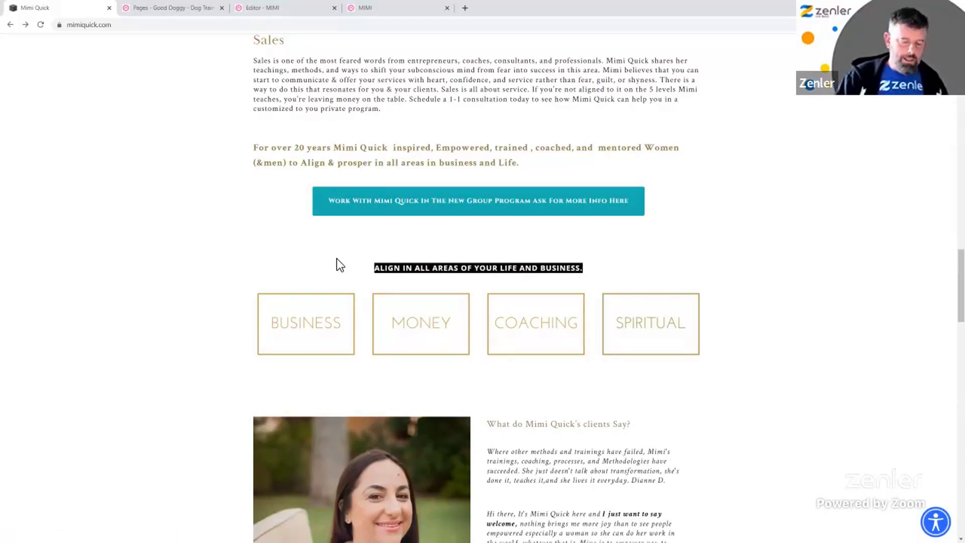
pyautogui.click(272, 13)
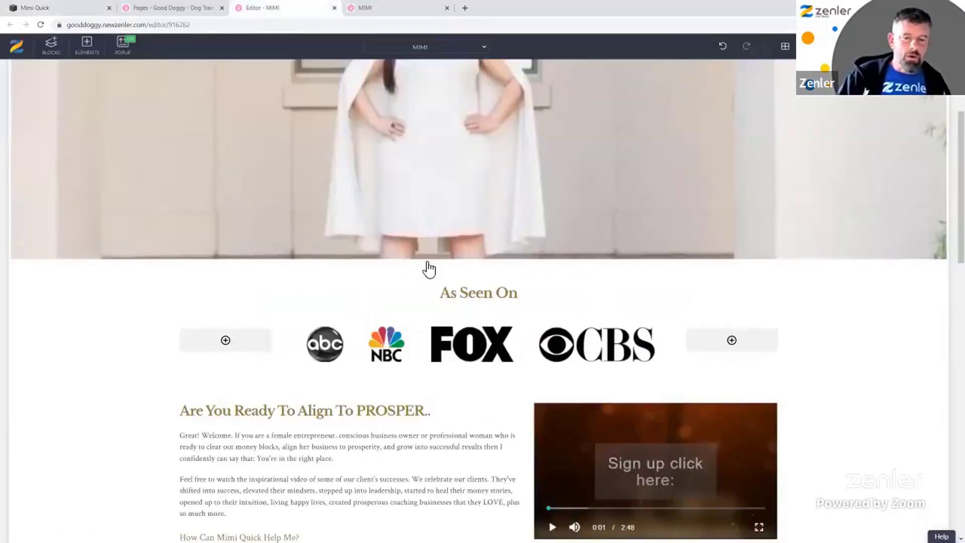
pyautogui.click(51, 10)
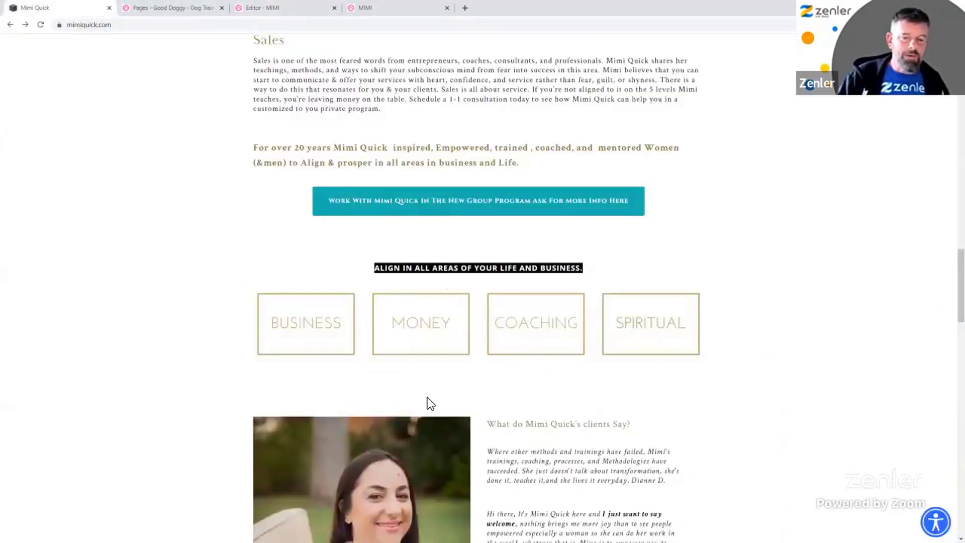
pyautogui.scroll(-1, 427, 397)
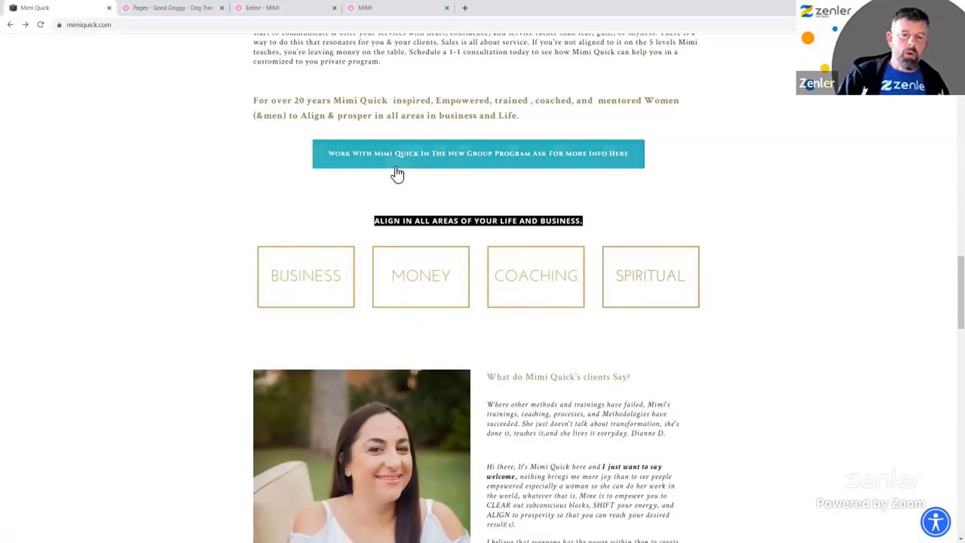
# - In the page editor, duplicate the paragraph under the Health heading and move the copy below the teal button at the page's end
pyautogui.click(280, 14)
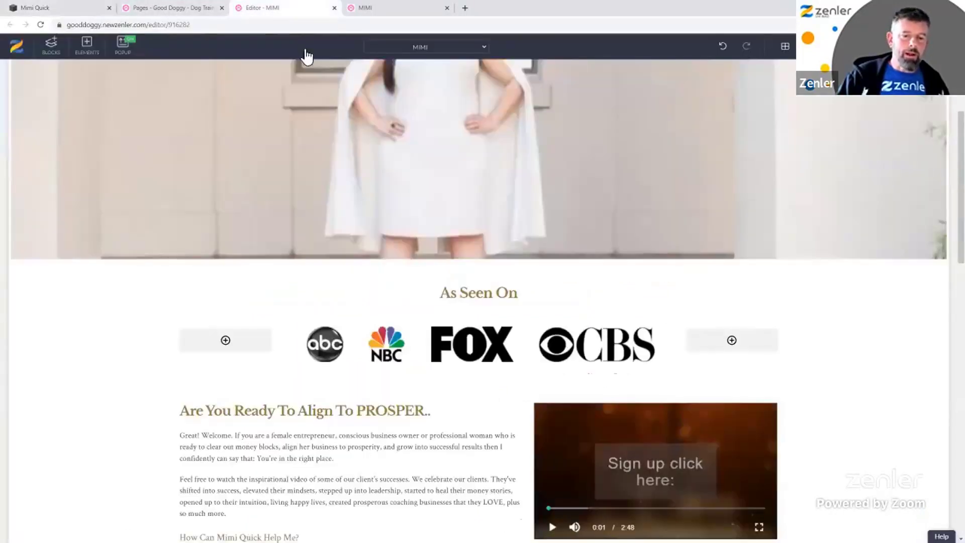
pyautogui.scroll(-5, 494, 370)
pyautogui.scroll(-10, 495, 369)
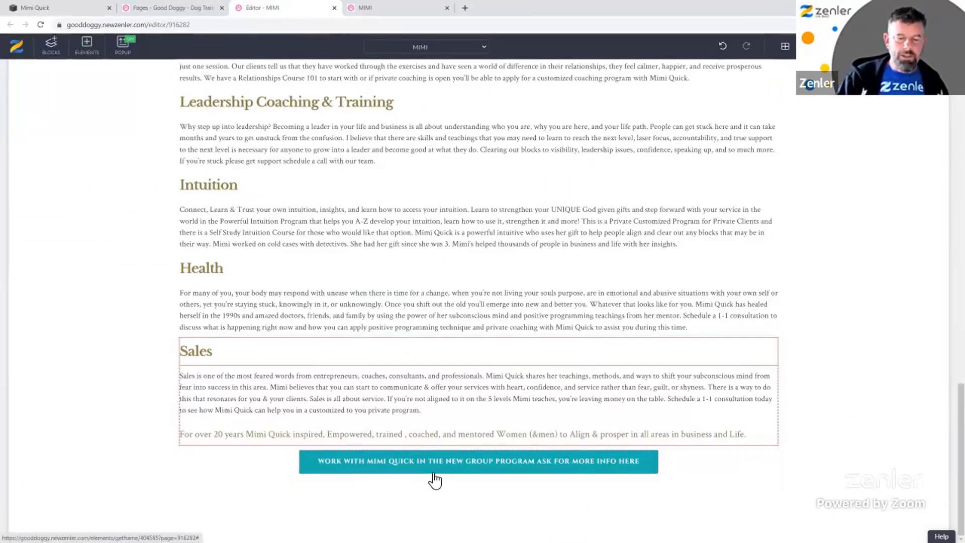
pyautogui.moveTo(434, 483)
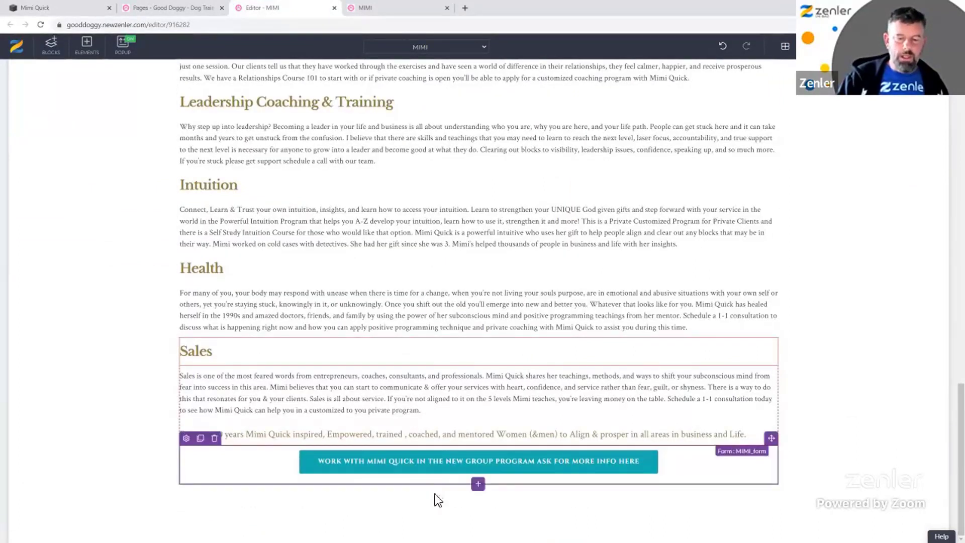
pyautogui.click(478, 485)
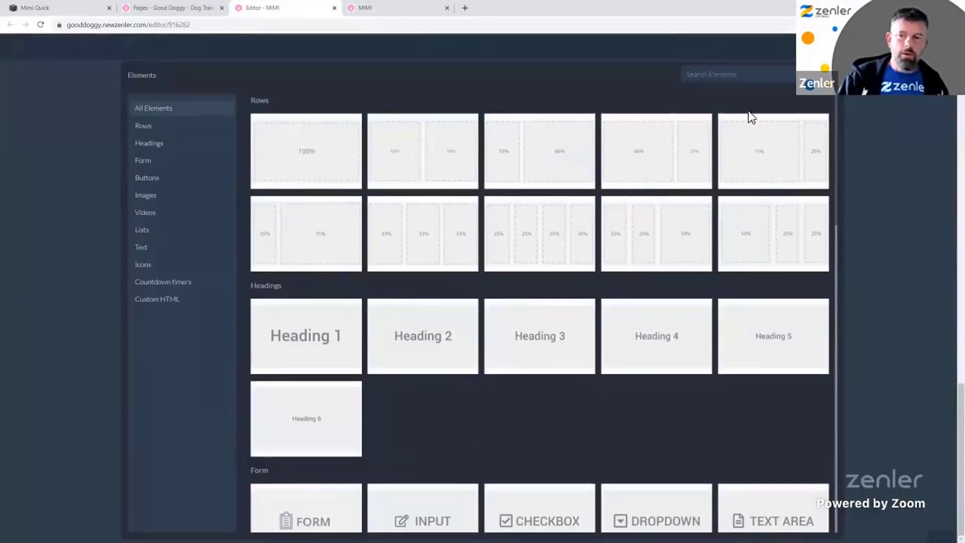
pyautogui.press('Escape')
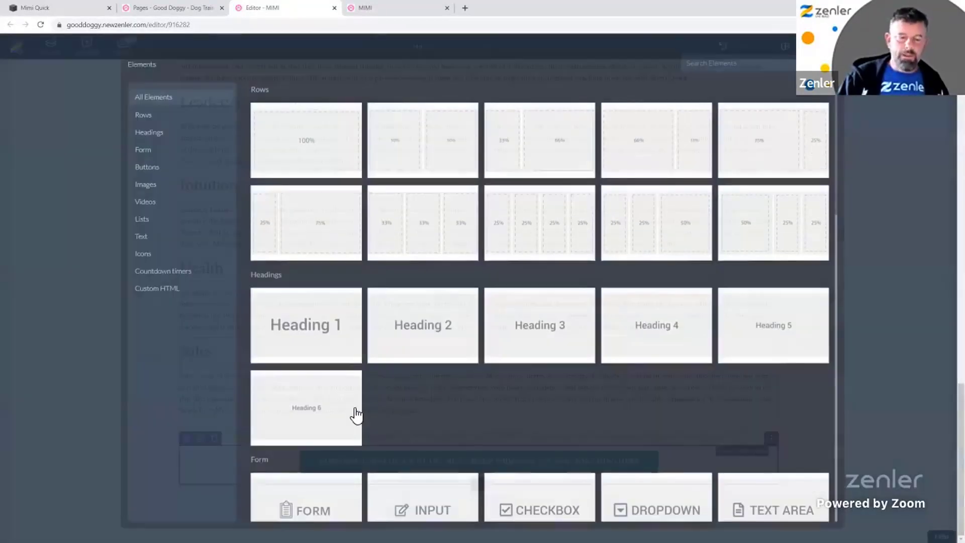
pyautogui.click(251, 304)
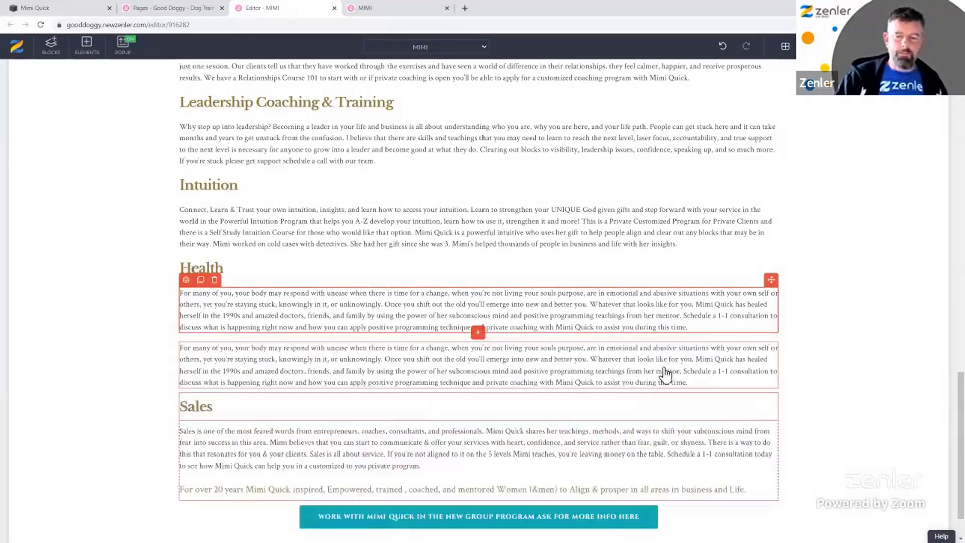
pyautogui.scroll(-1, 843, 361)
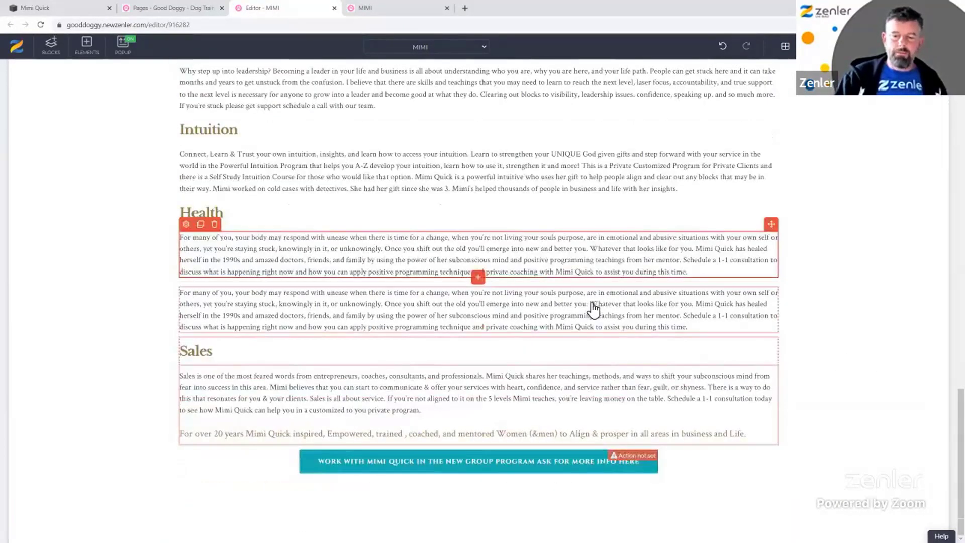
pyautogui.click(732, 302)
pyautogui.moveTo(770, 280); pyautogui.dragTo(496, 475)
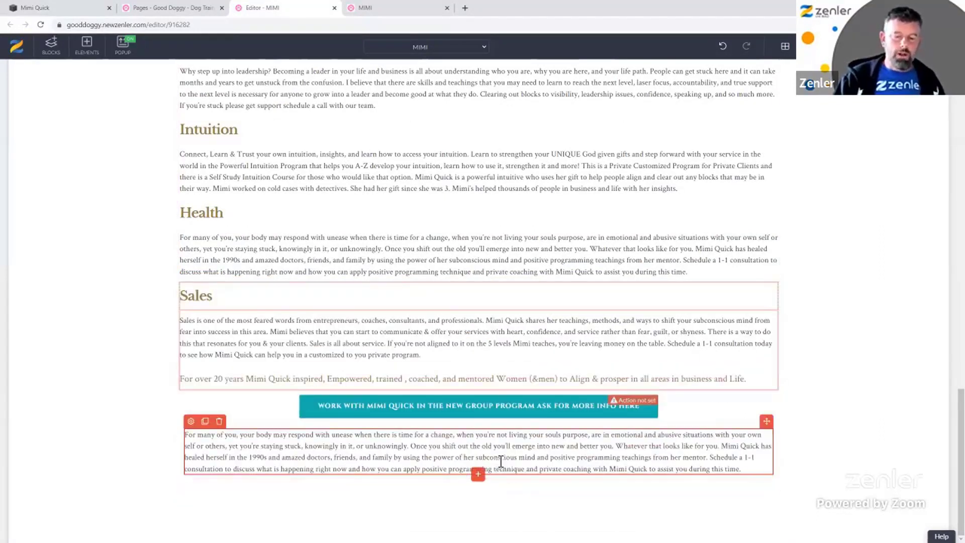
# - Replace the duplicated paragraph's text with the copied line "ALIGN IN ALL AREAS OF YOUR LIFE AND BUSINESS."
pyautogui.tripleClick(529, 460)
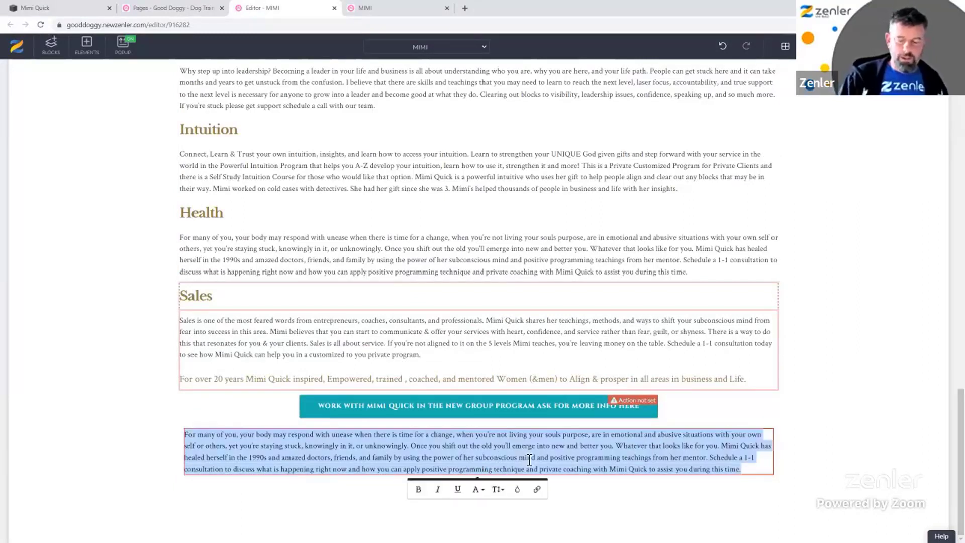
pyautogui.hotkey('ctrl', 'v')
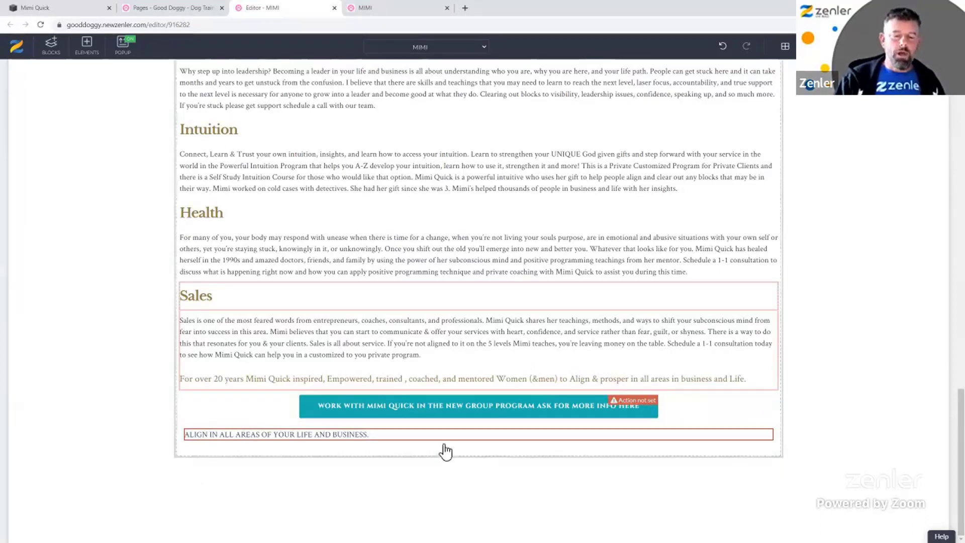
pyautogui.click(400, 448)
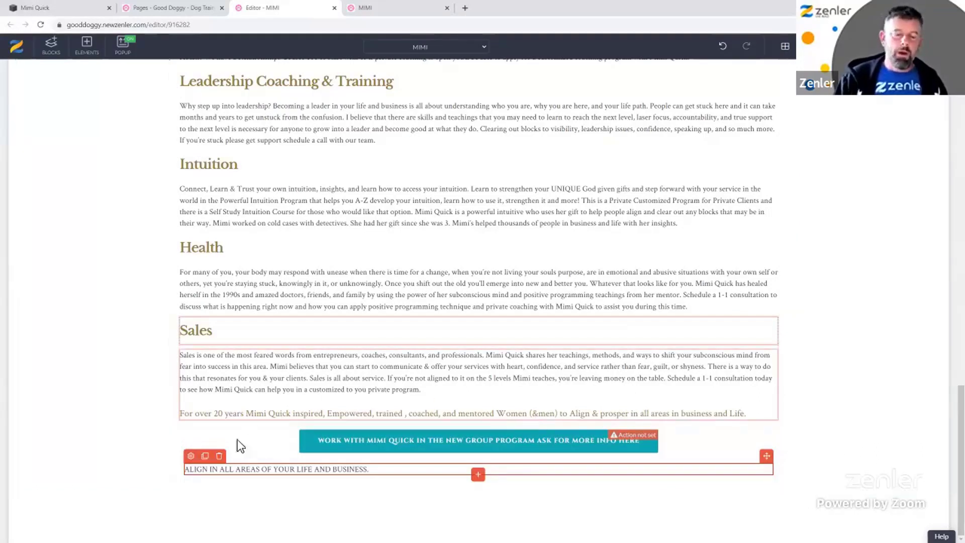
# - Center the ALIGN IN ALL AREAS line and set its text color to the gold-brown swatch #938045
pyautogui.click(320, 413)
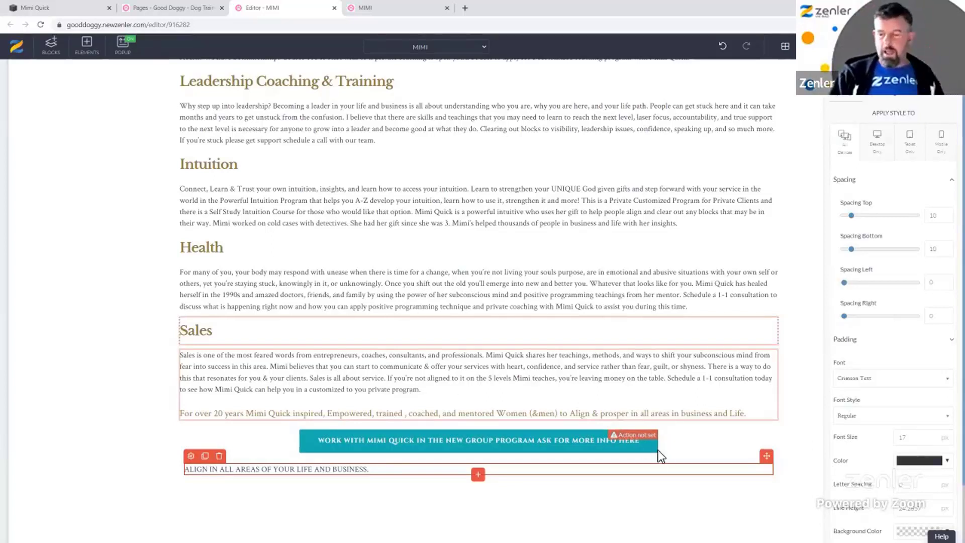
pyautogui.scroll(-2, 844, 449)
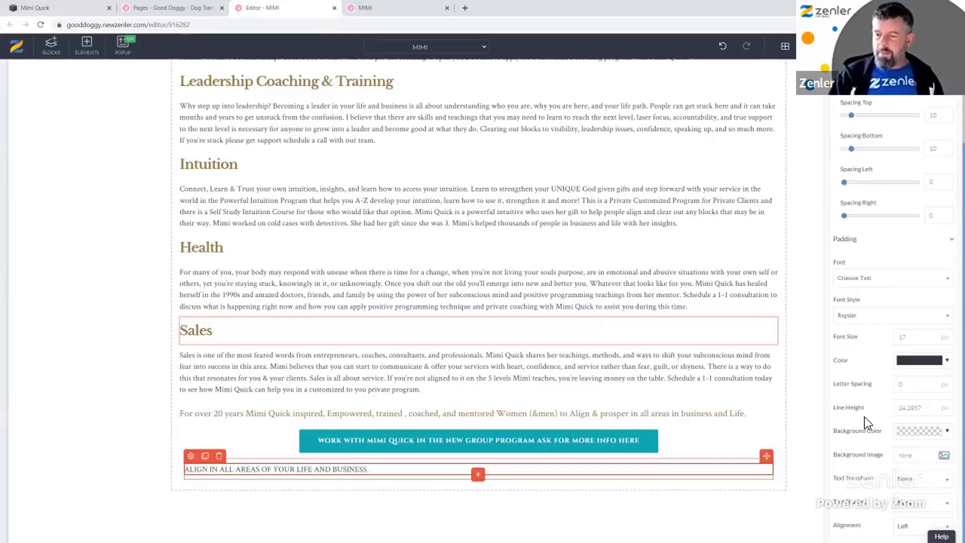
pyautogui.click(923, 525)
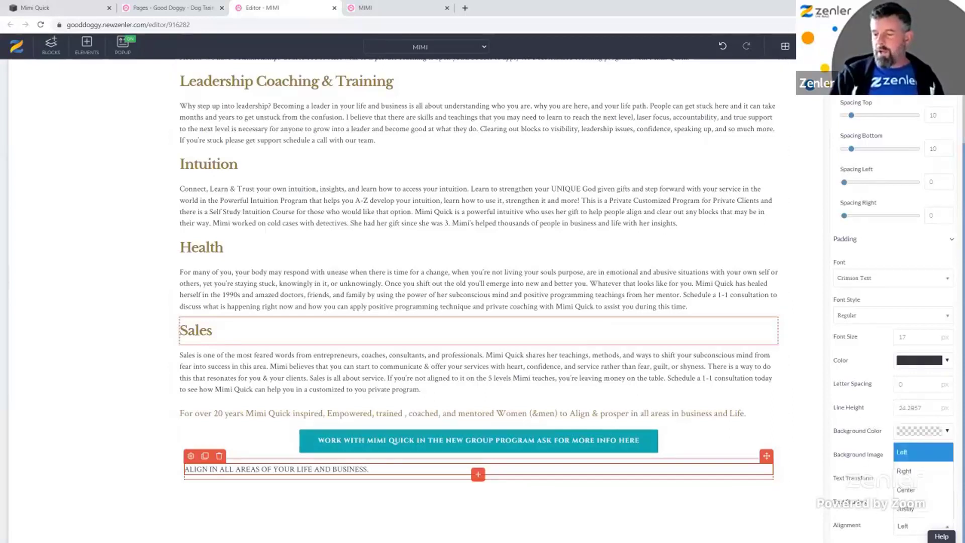
pyautogui.click(924, 488)
pyautogui.click(947, 360)
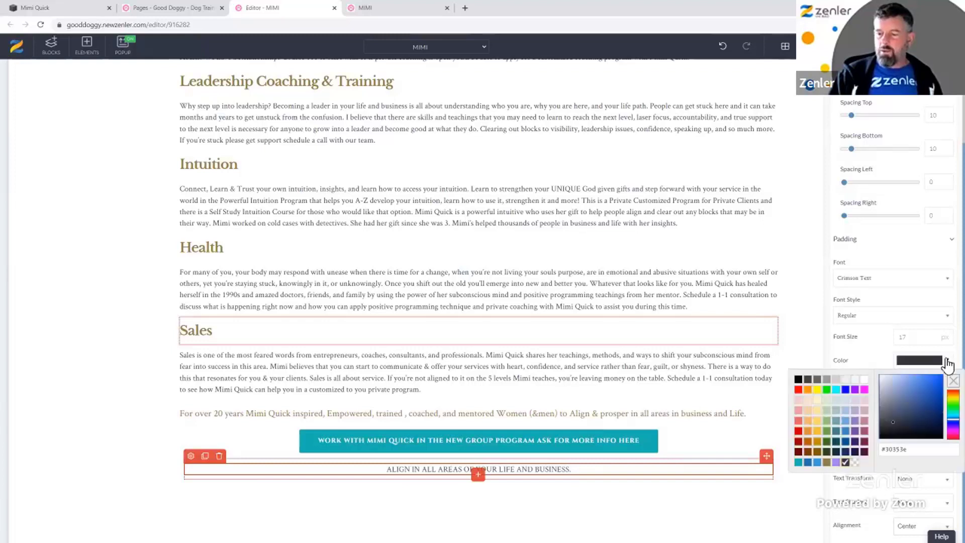
pyautogui.click(827, 460)
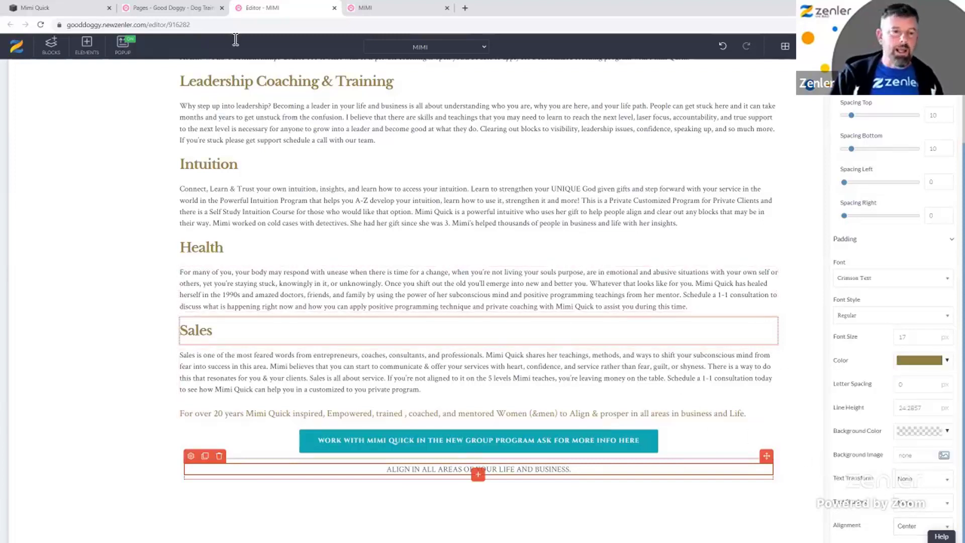
# - On the original website, inspect the styling of the ALIGN IN ALL AREAS line to identify its font, and return to the page editor
pyautogui.click(75, 8)
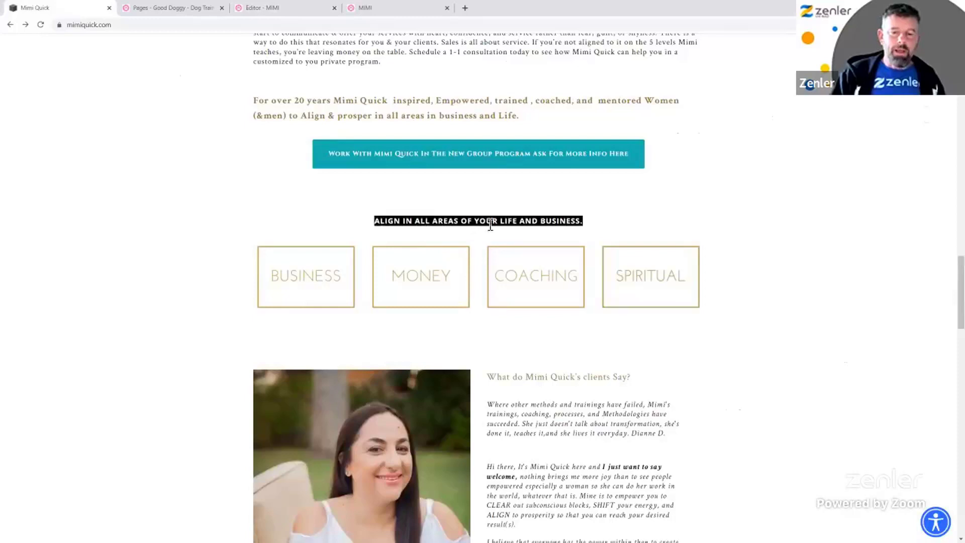
pyautogui.click(625, 221)
pyautogui.rightClick(532, 223)
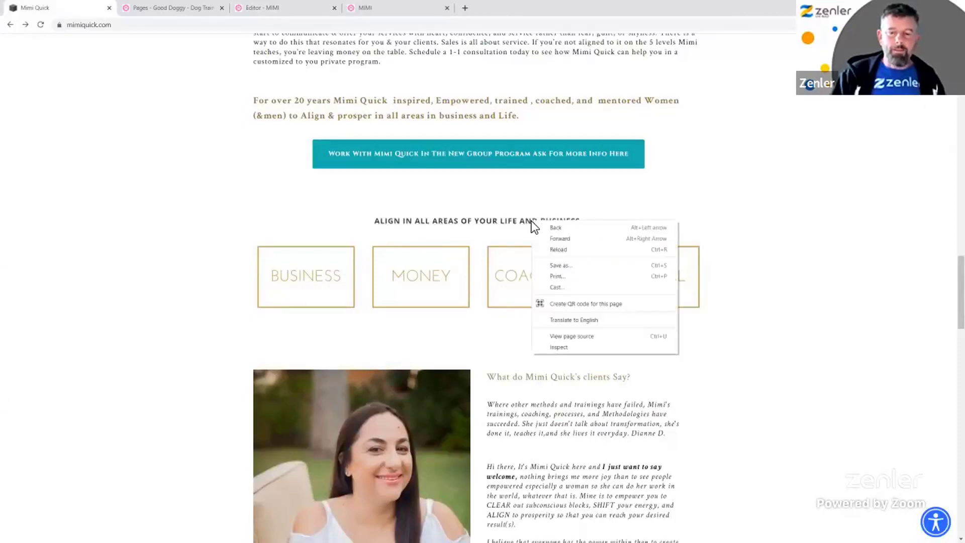
pyautogui.click(559, 348)
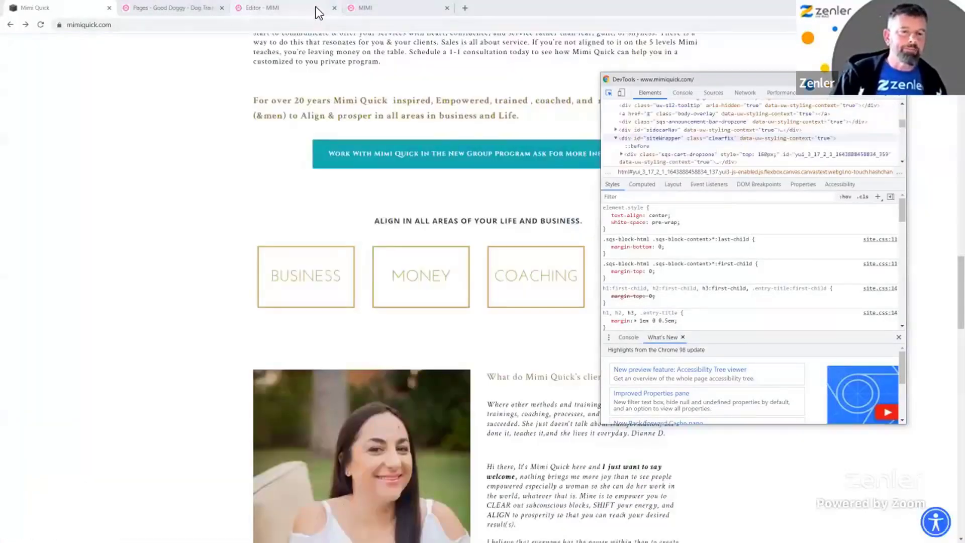
pyautogui.click(298, 8)
pyautogui.click(297, 8)
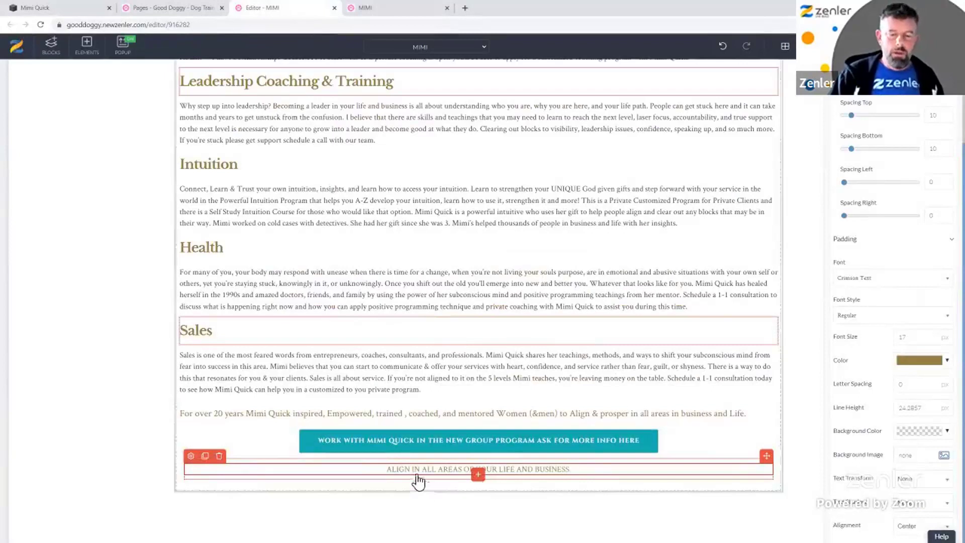
# - Set the ALIGN IN ALL AREAS line's font to Open Sans and its text color to black
pyautogui.click(905, 284)
pyautogui.write('open')
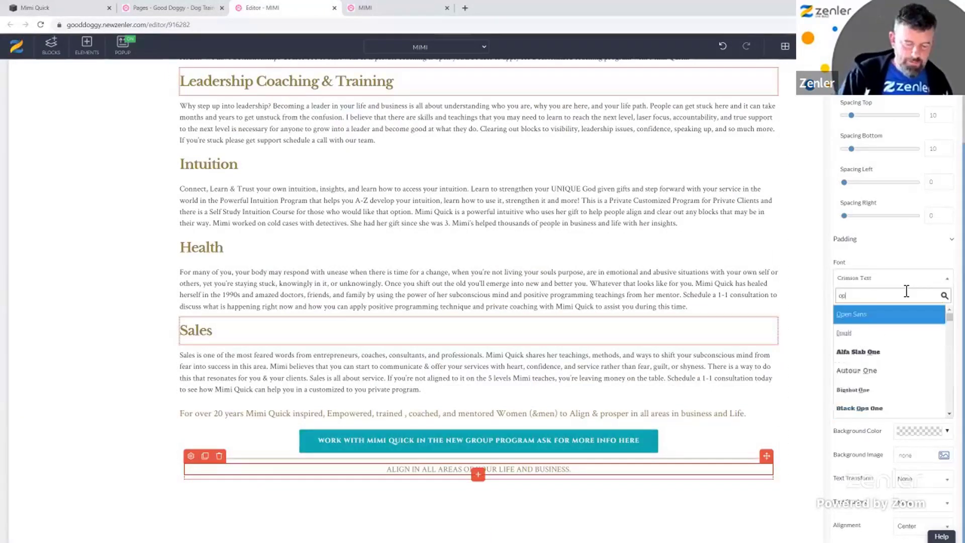
pyautogui.click(860, 315)
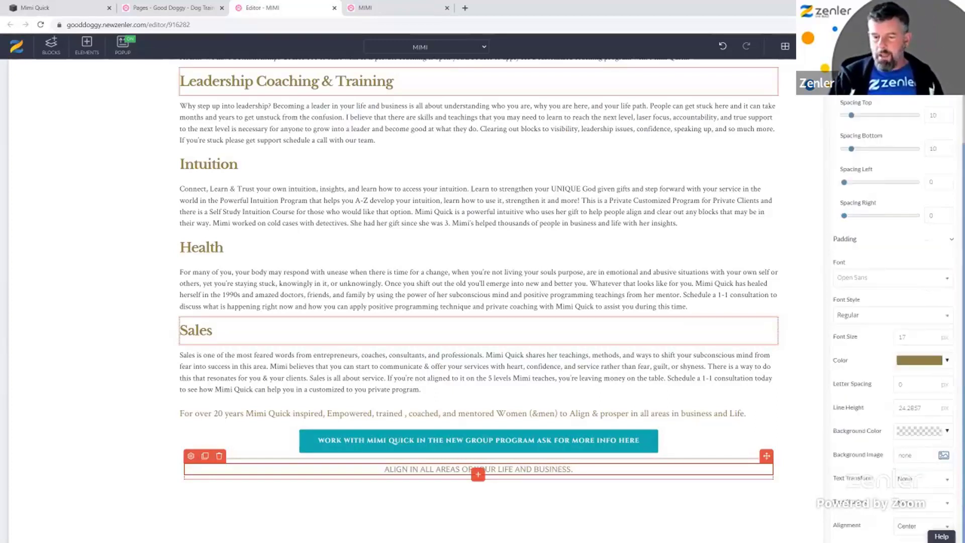
pyautogui.click(919, 360)
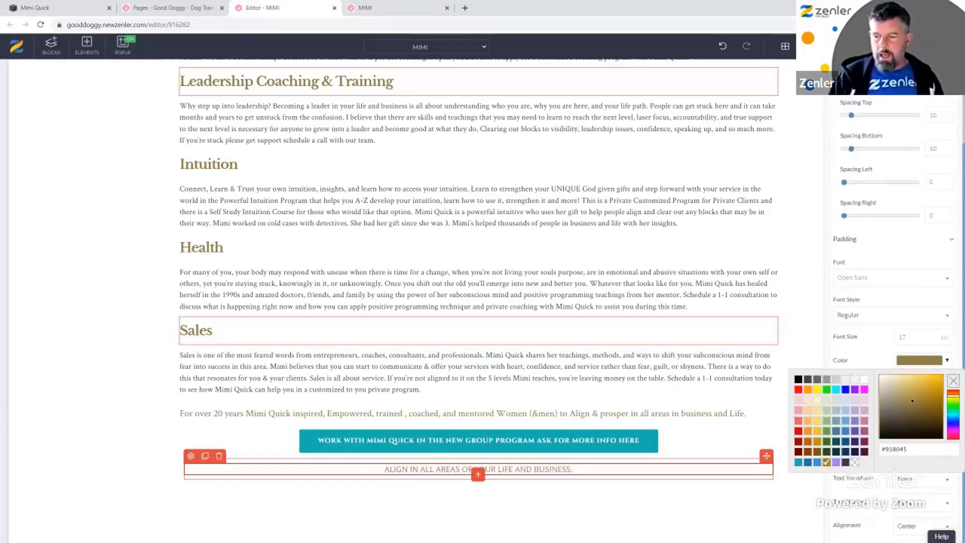
pyautogui.click(799, 379)
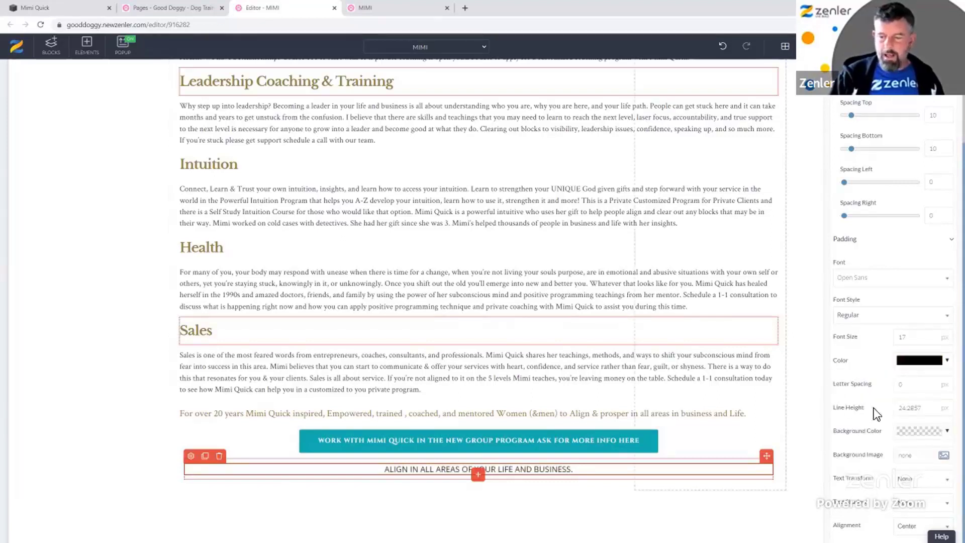
# - Compare the ALIGN IN ALL AREAS line with the original website and set its font style to Semi-bold
pyautogui.click(64, 8)
pyautogui.click(258, 8)
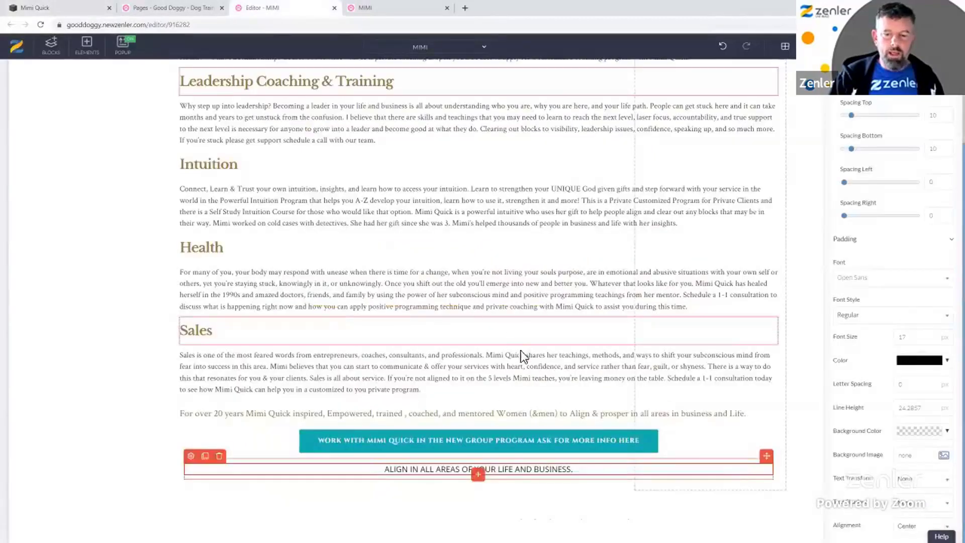
pyautogui.click(928, 319)
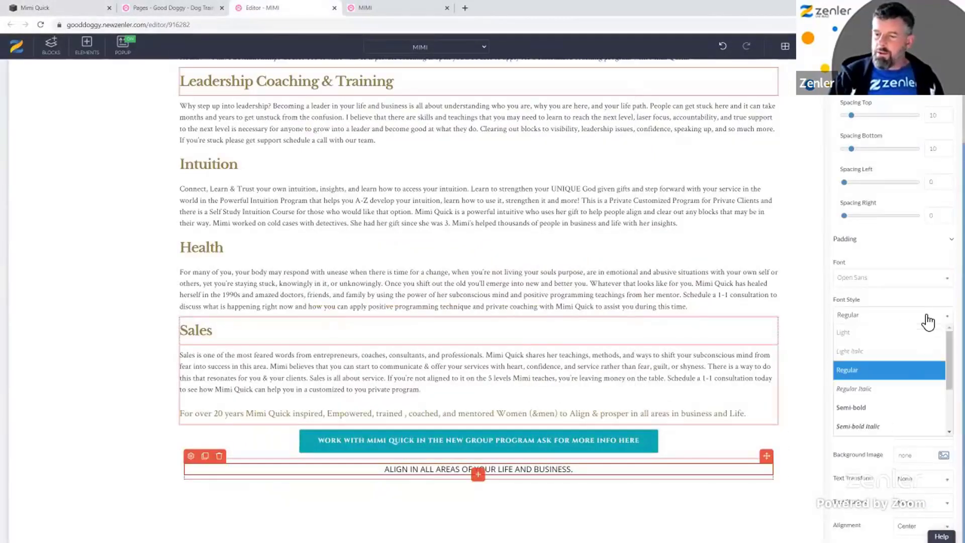
pyautogui.click(849, 408)
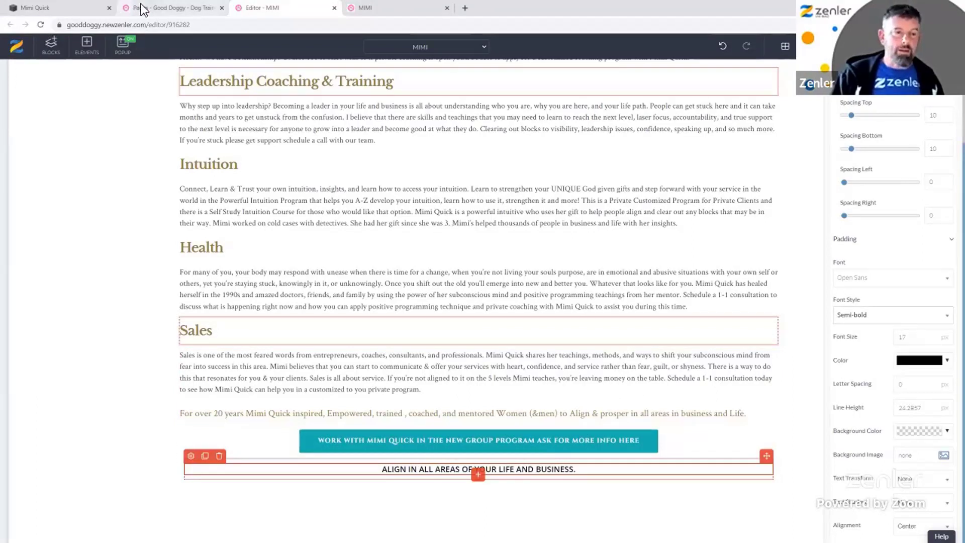
# - Check the category boxes on the original website and insert a row of four 25% columns below the ALIGN IN ALL AREAS line
pyautogui.click(81, 8)
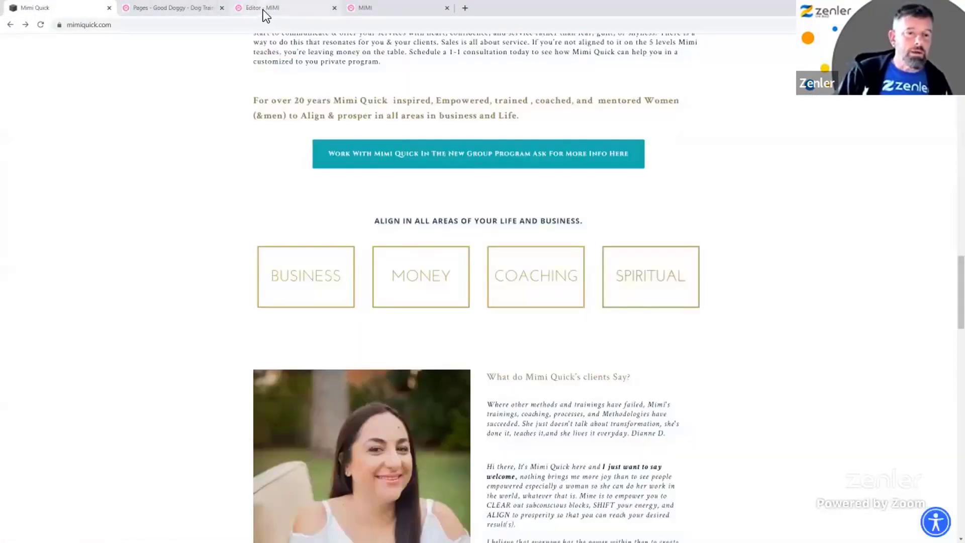
pyautogui.click(267, 10)
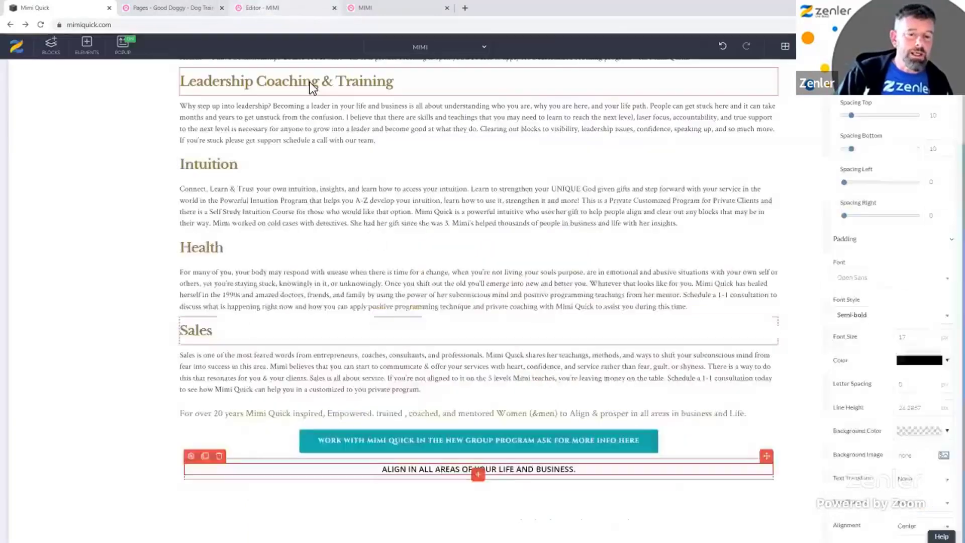
pyautogui.click(476, 499)
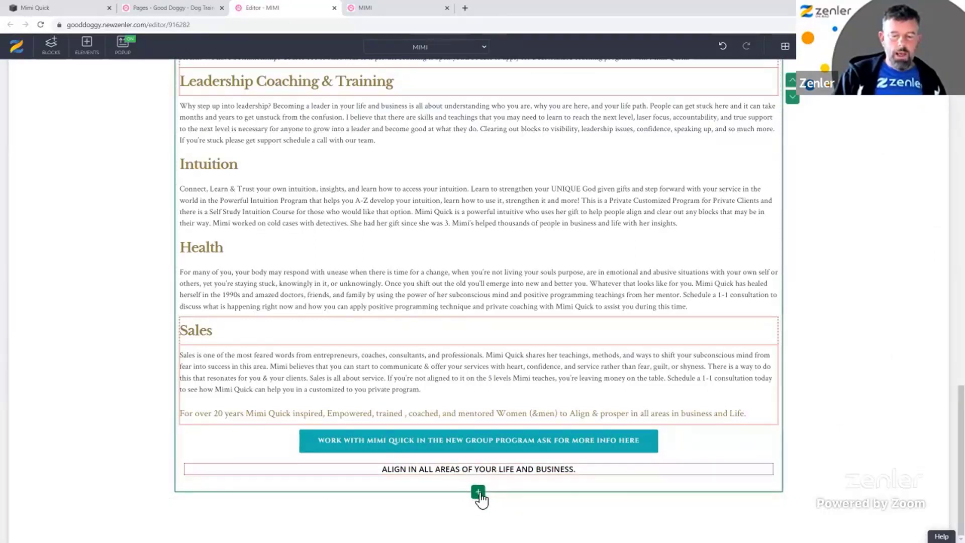
pyautogui.click(484, 493)
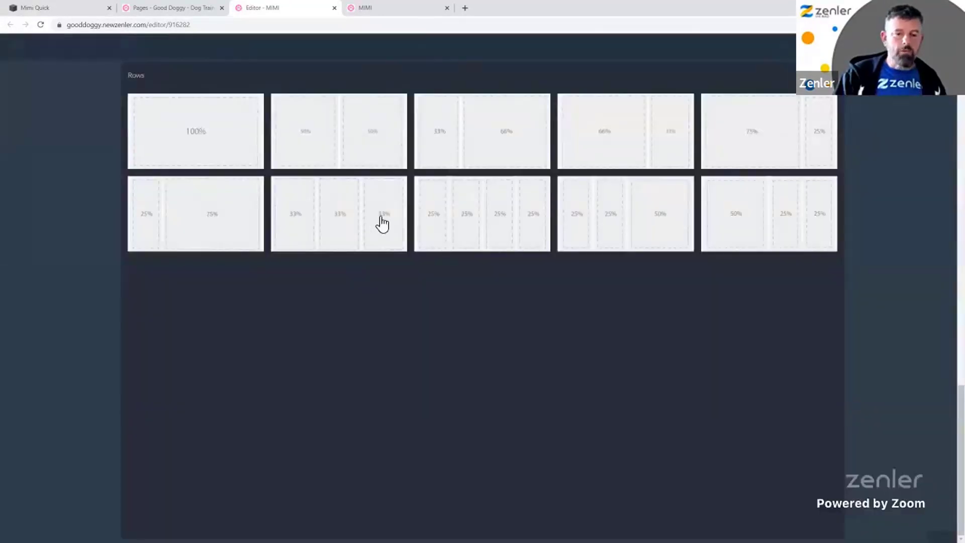
pyautogui.click(489, 216)
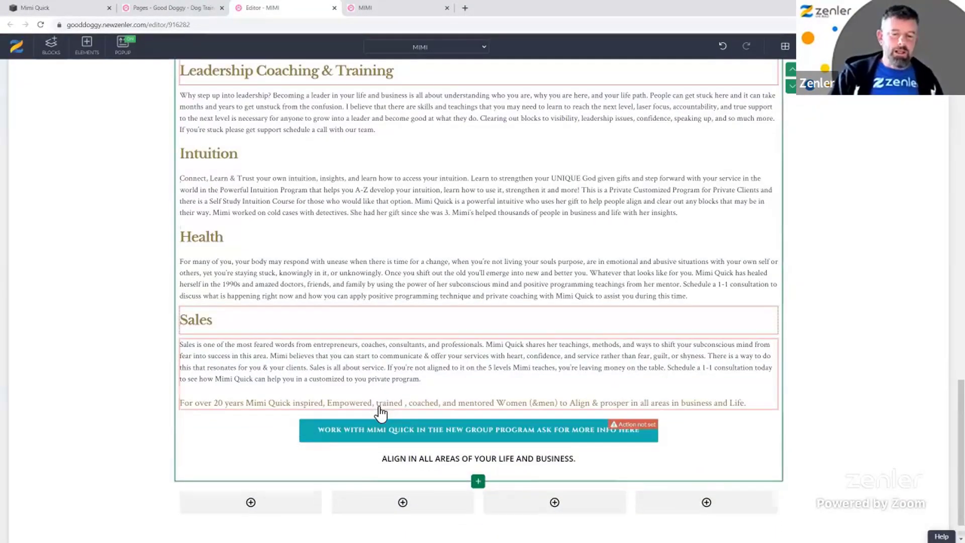
# - Insert a button element into the first of the four columns below the ALIGN IN ALL AREAS line
pyautogui.scroll(-1, 380, 412)
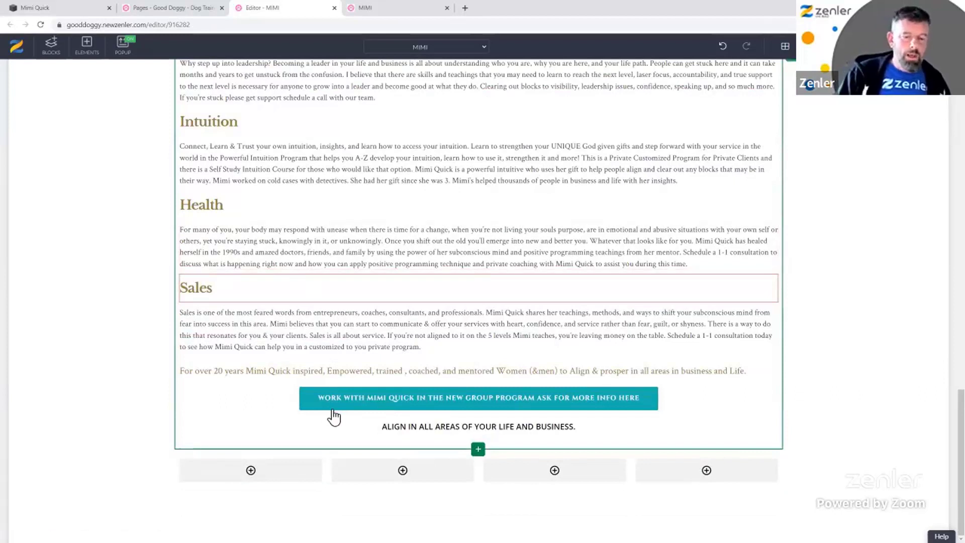
pyautogui.click(265, 474)
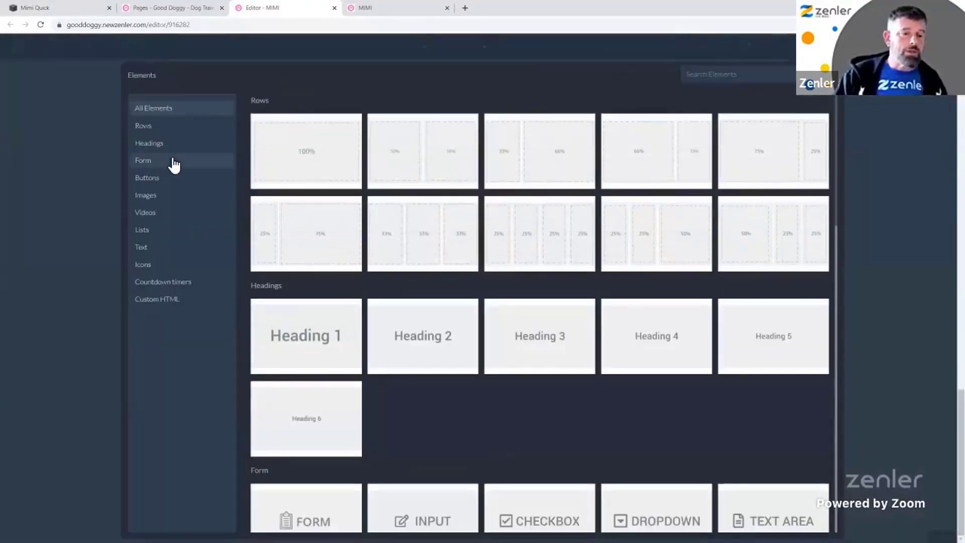
pyautogui.click(175, 180)
pyautogui.click(324, 129)
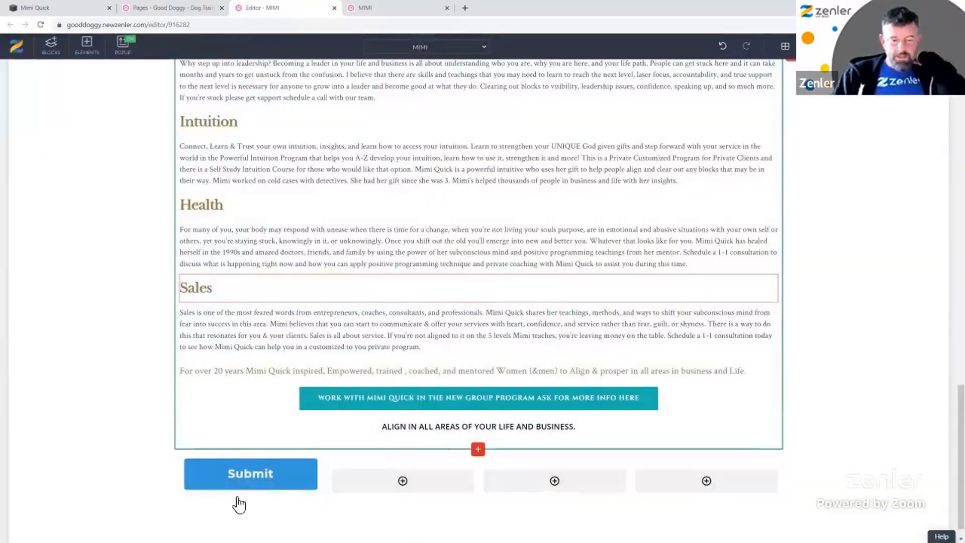
# - Apply the Outline Button style to the new Submit button in the first column
pyautogui.click(282, 480)
pyautogui.click(191, 451)
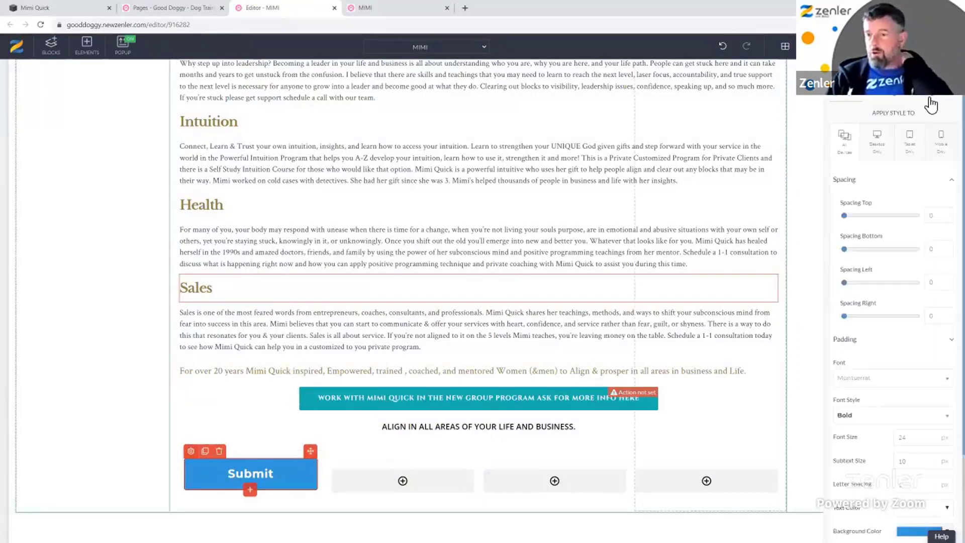
pyautogui.click(927, 95)
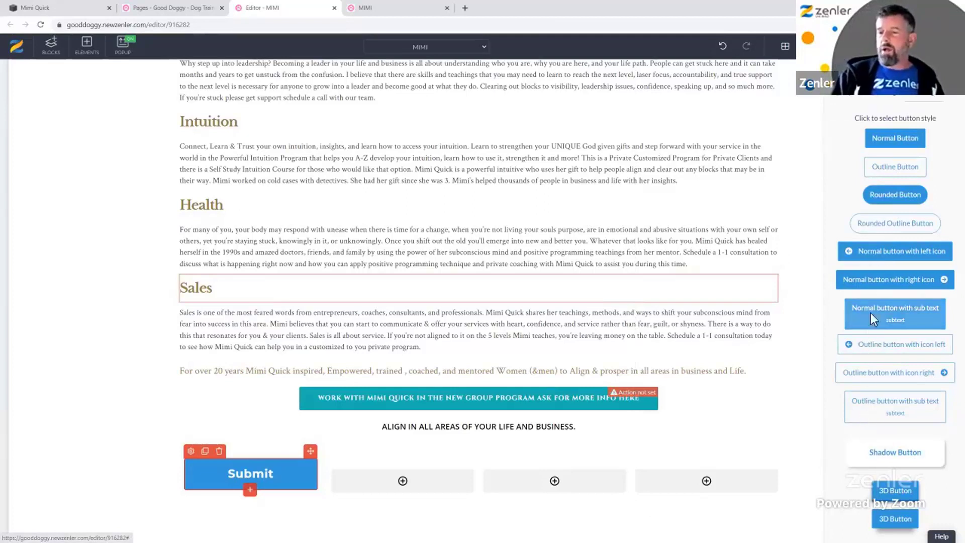
pyautogui.click(895, 170)
pyautogui.click(753, 144)
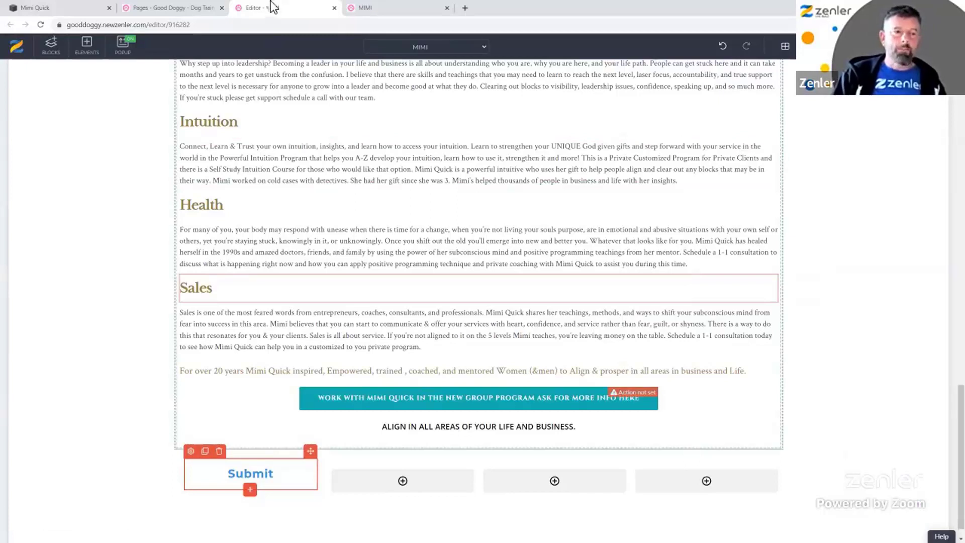
# - Check the category boxes on the original website and set the first column button's text to BUSINESS
pyautogui.click(35, 7)
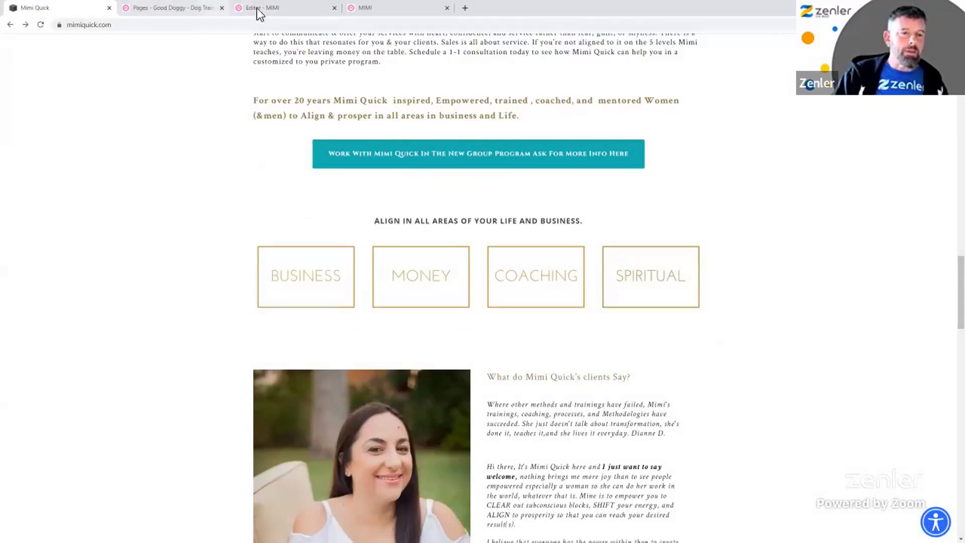
pyautogui.click(279, 9)
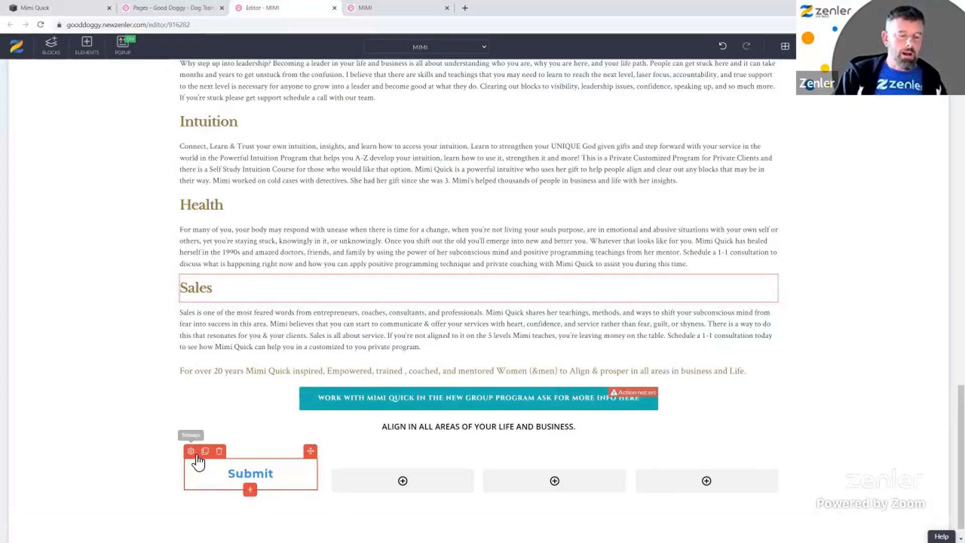
pyautogui.click(287, 453)
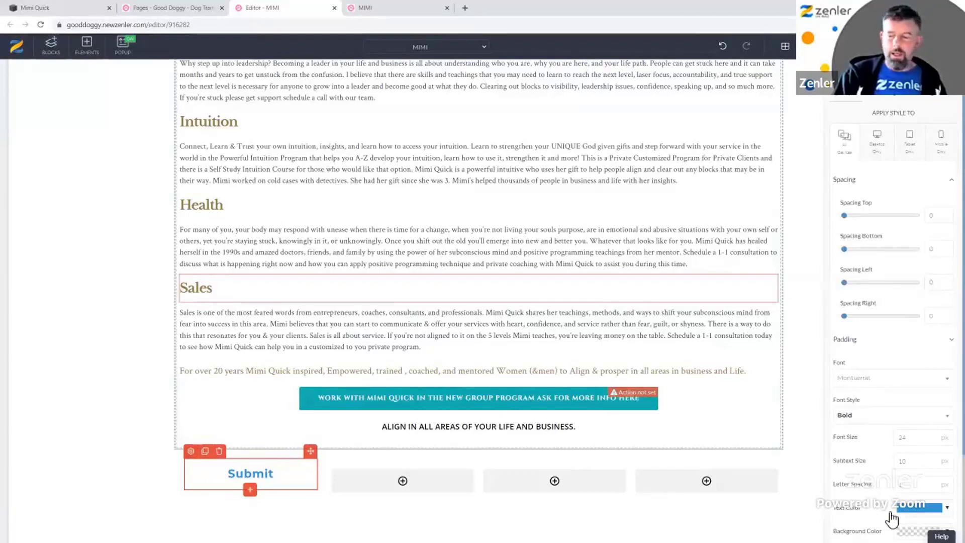
pyautogui.click(890, 97)
pyautogui.doubleClick(891, 119)
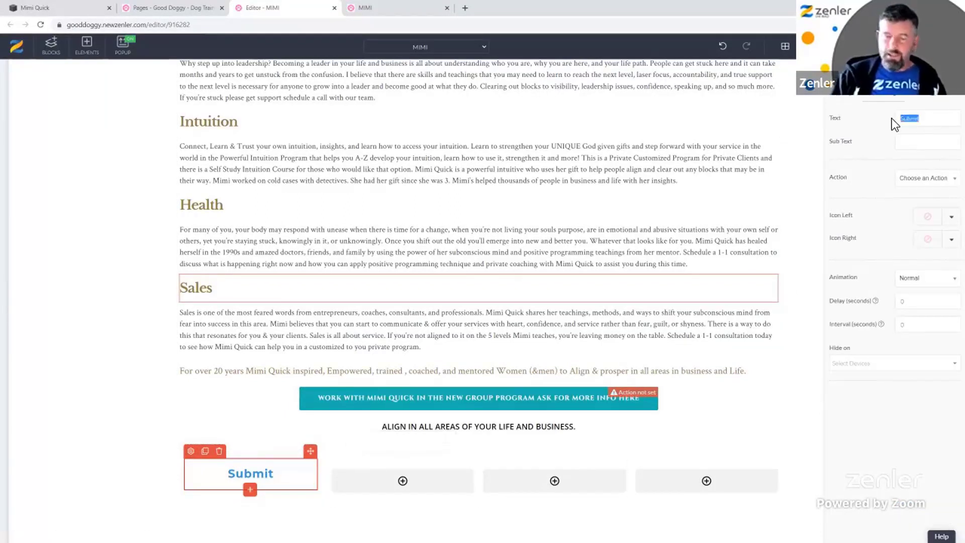
pyautogui.write('BUSINESS')
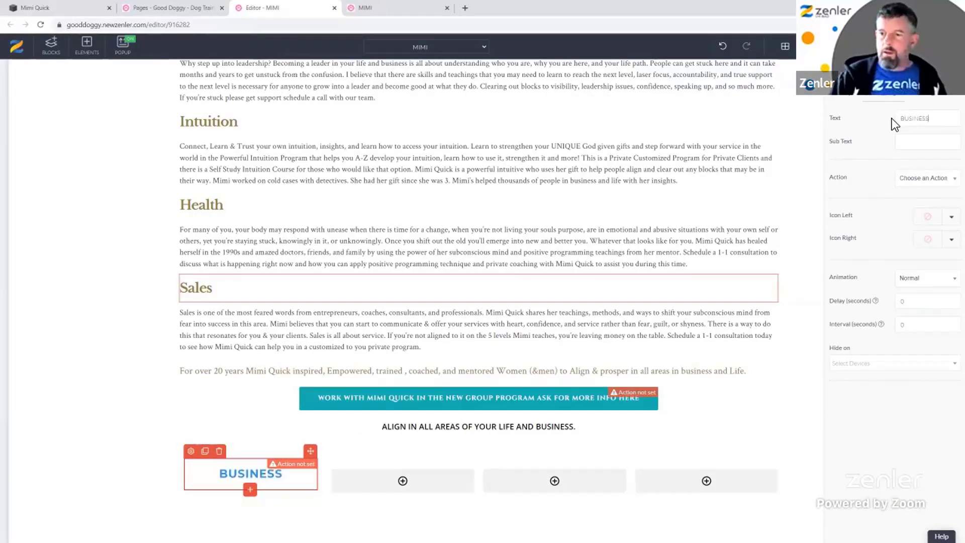
# - Set the BUSINESS button's text color to the dark gold used for the headings
pyautogui.click(854, 99)
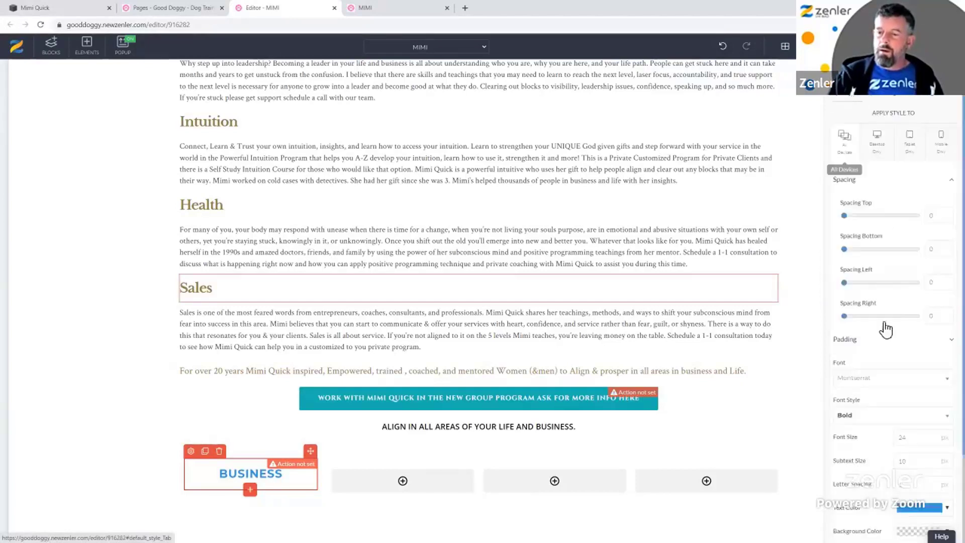
pyautogui.scroll(-3, 905, 478)
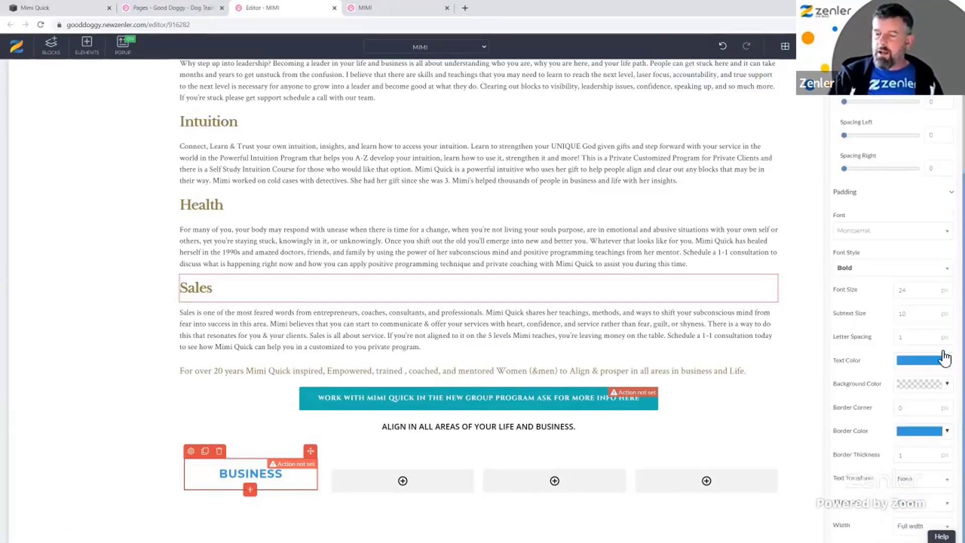
pyautogui.click(919, 360)
pyautogui.click(834, 461)
pyautogui.click(863, 365)
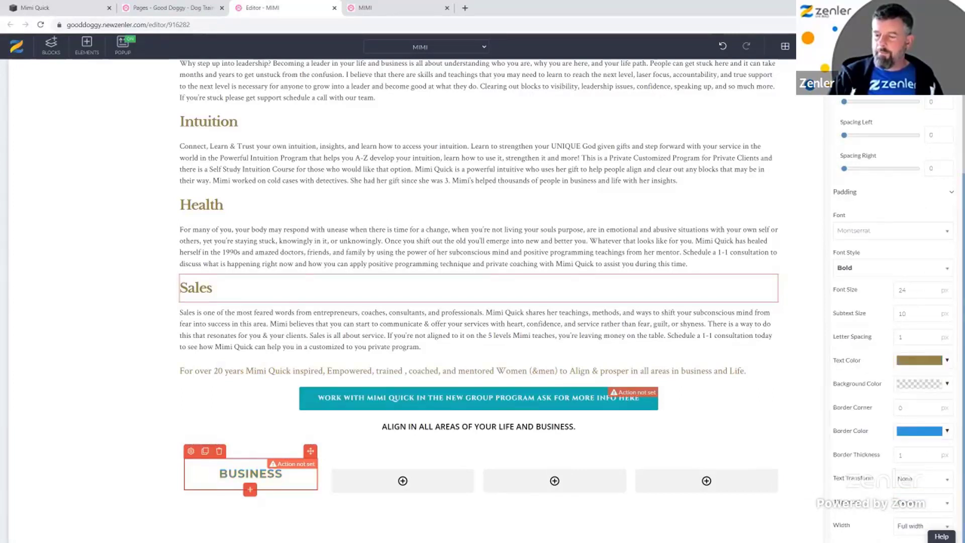
# - Set the BUSINESS button's border color to the same dark gold and its border thickness to 2 px
pyautogui.click(922, 431)
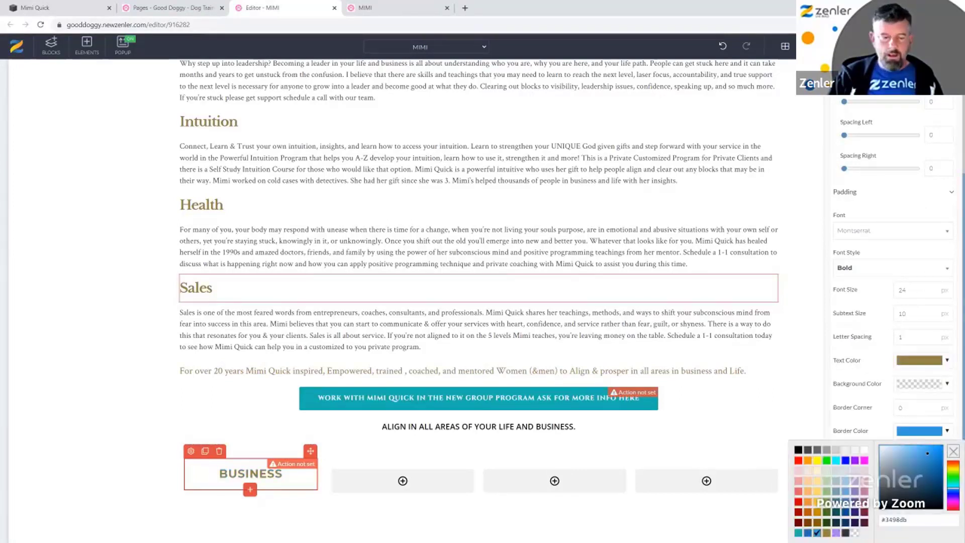
pyautogui.click(826, 532)
pyautogui.doubleClick(895, 455)
pyautogui.write('2')
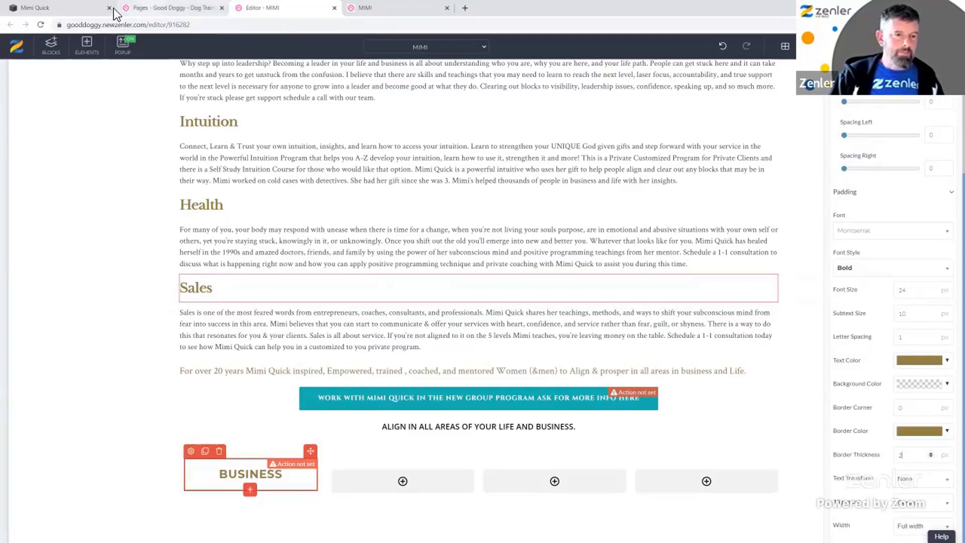
# - Compare the BUSINESS button with the boxes on the original website and set its font to Open Sans
pyautogui.click(76, 14)
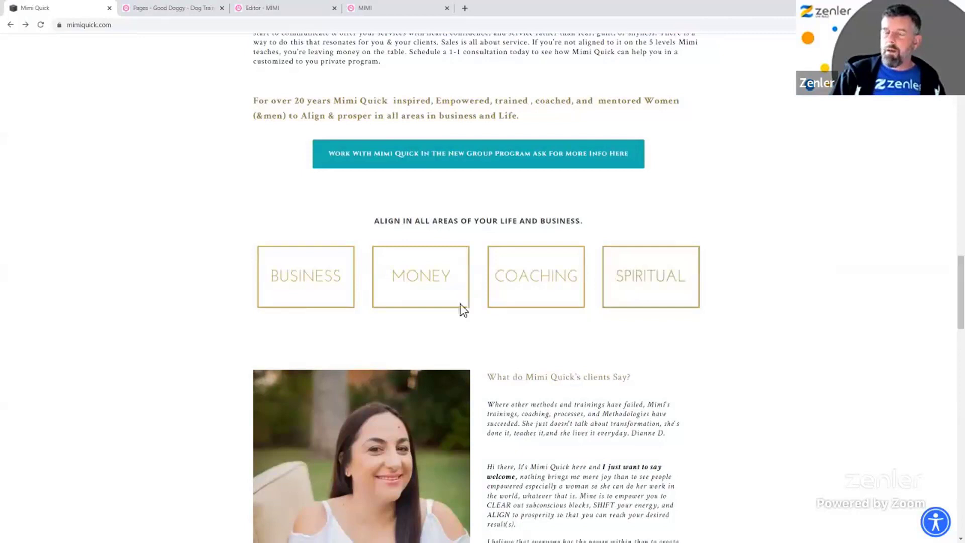
pyautogui.click(296, 10)
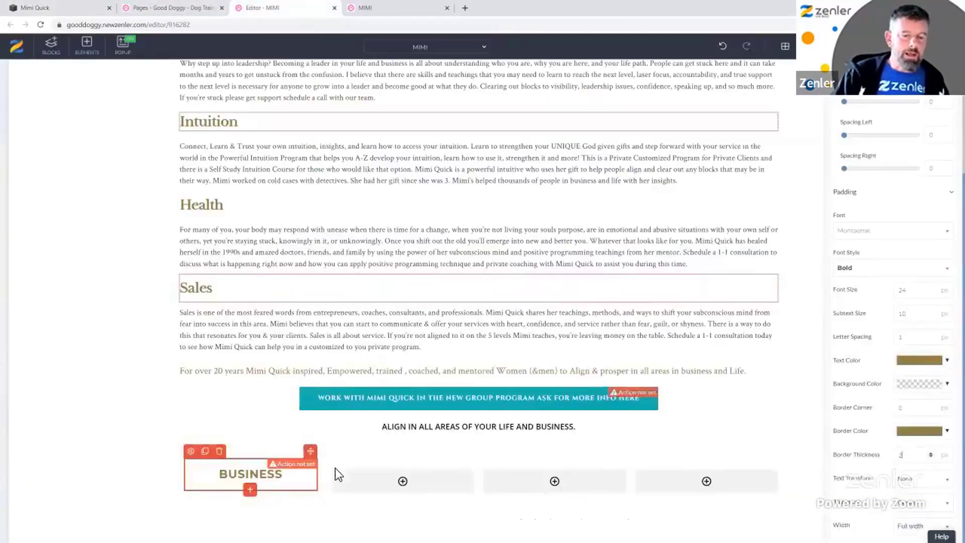
pyautogui.click(897, 232)
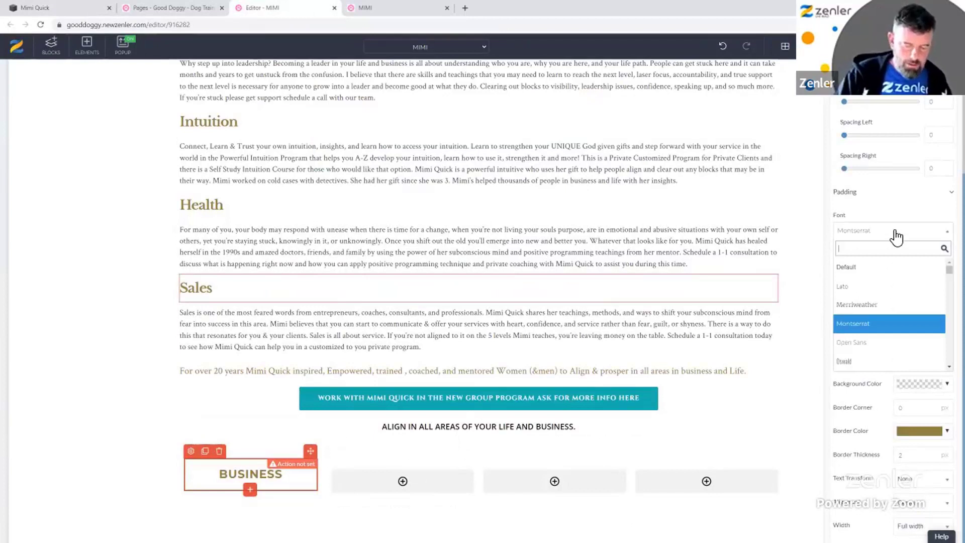
pyautogui.write('op')
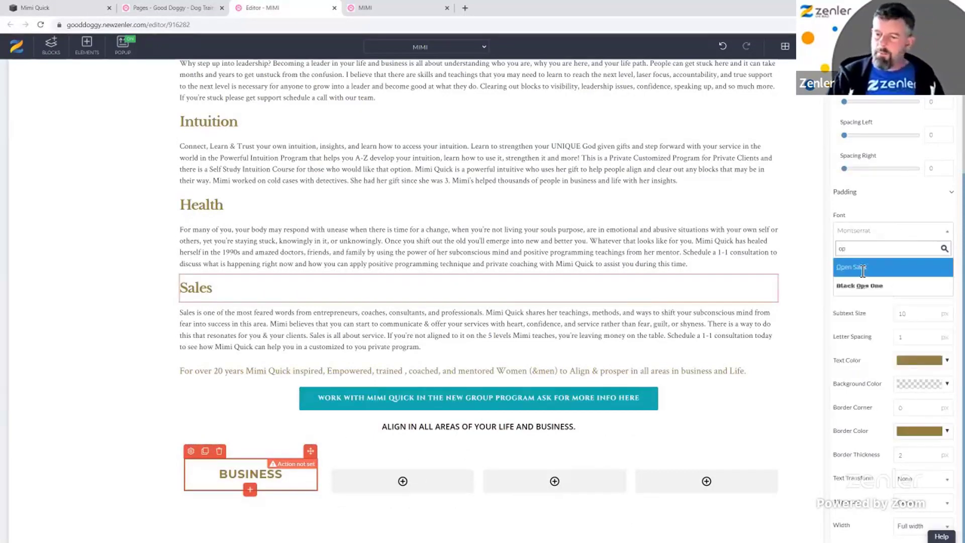
pyautogui.click(861, 272)
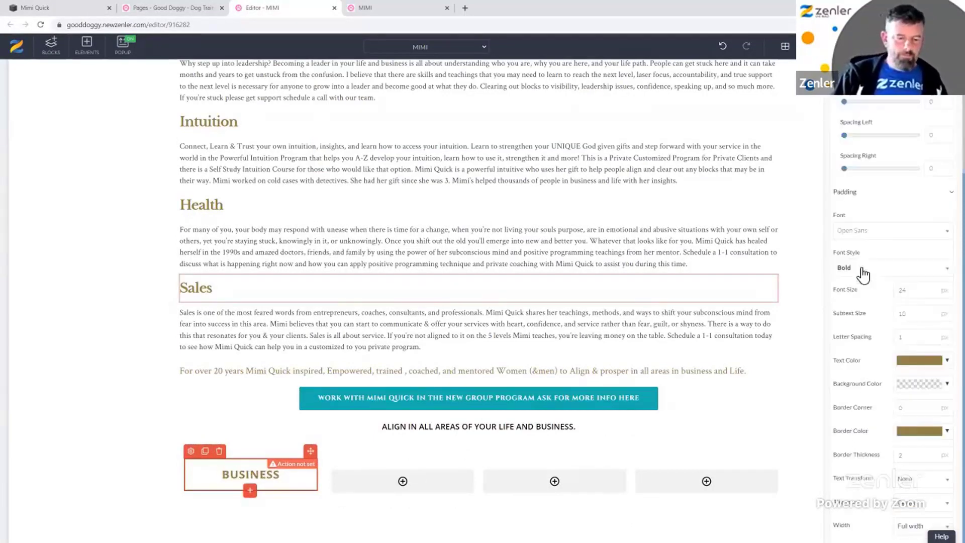
# - Check the lettering weight on the original website, try the Light font style on the BUSINESS button, and settle on Regular
pyautogui.click(41, 9)
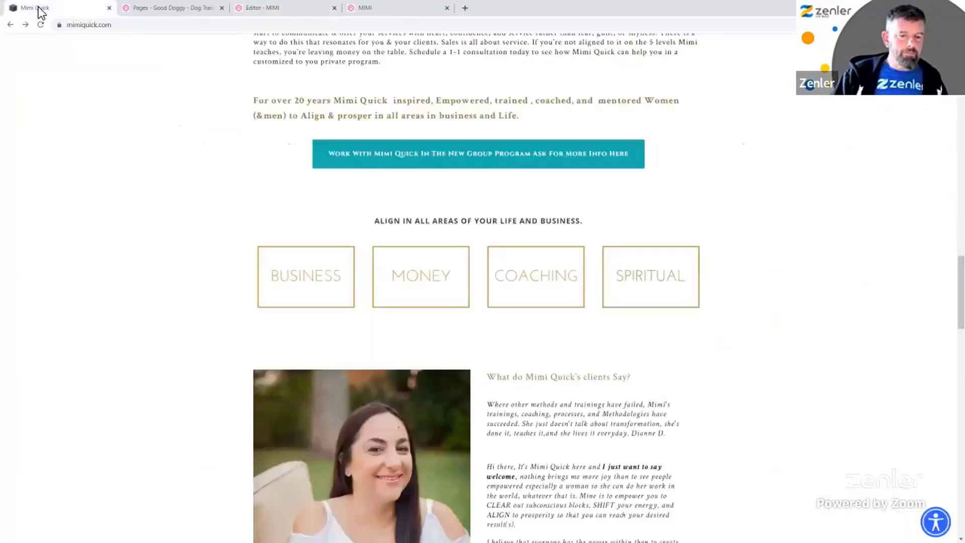
pyautogui.click(257, 8)
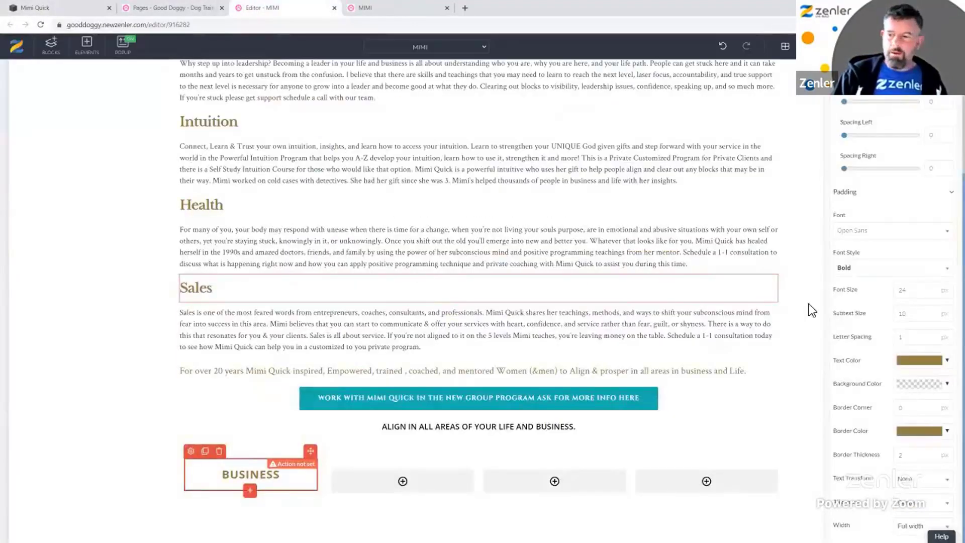
pyautogui.click(901, 274)
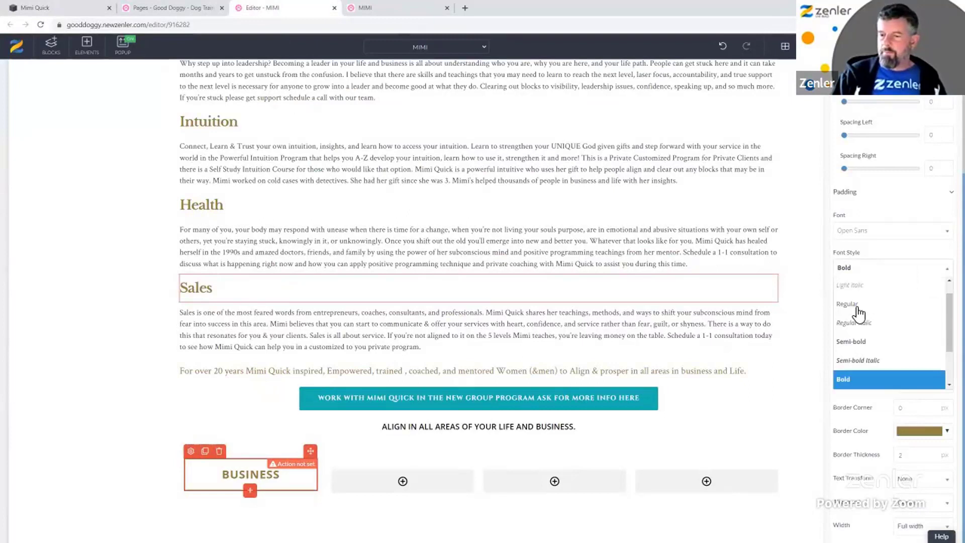
pyautogui.scroll(1, 857, 312)
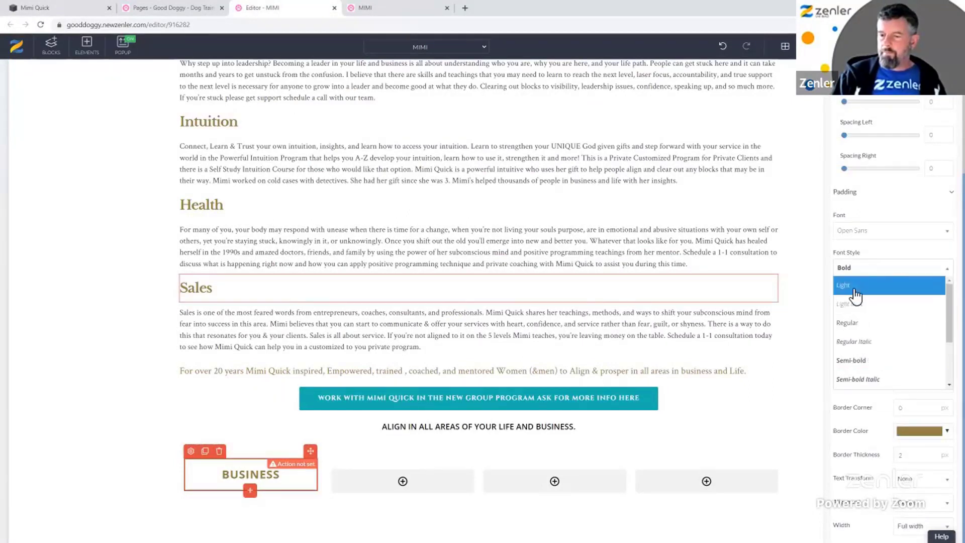
pyautogui.click(853, 288)
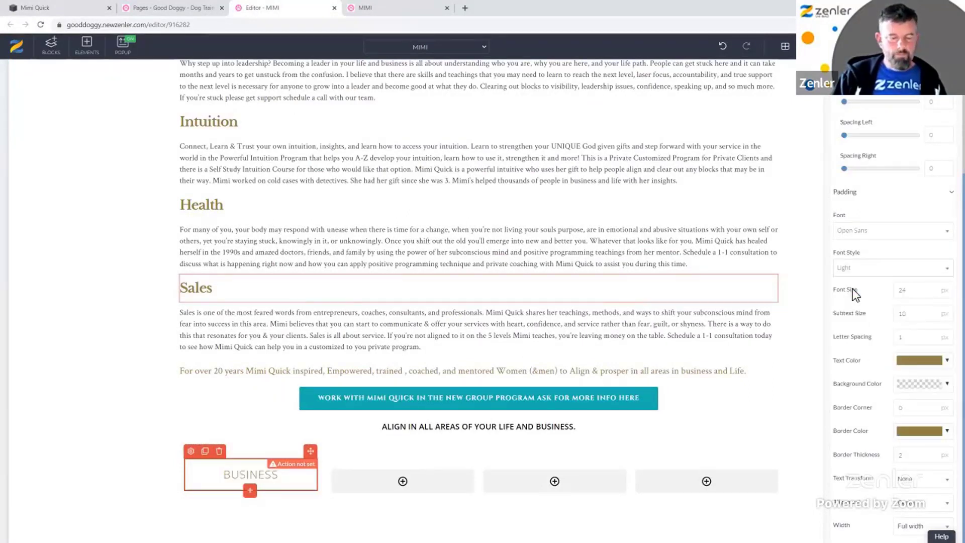
pyautogui.click(867, 275)
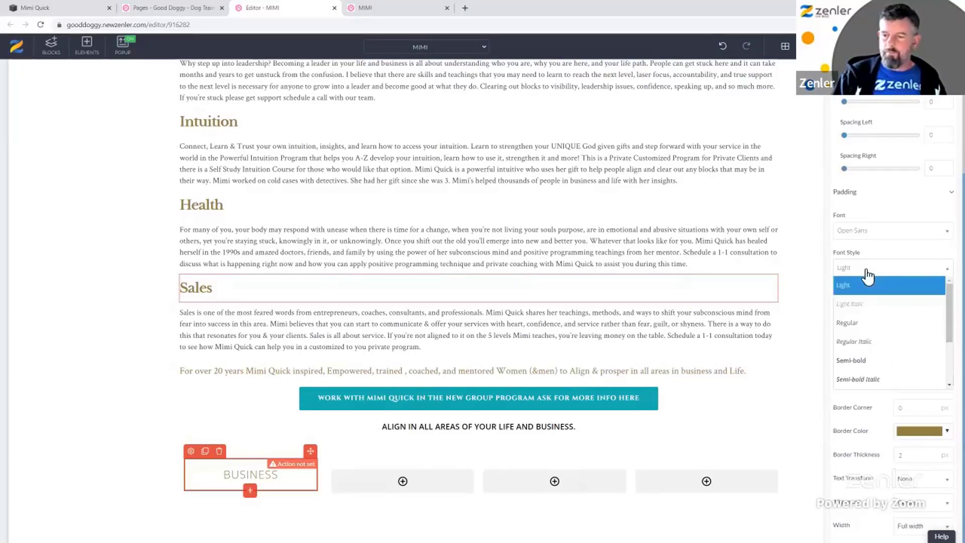
pyautogui.click(851, 324)
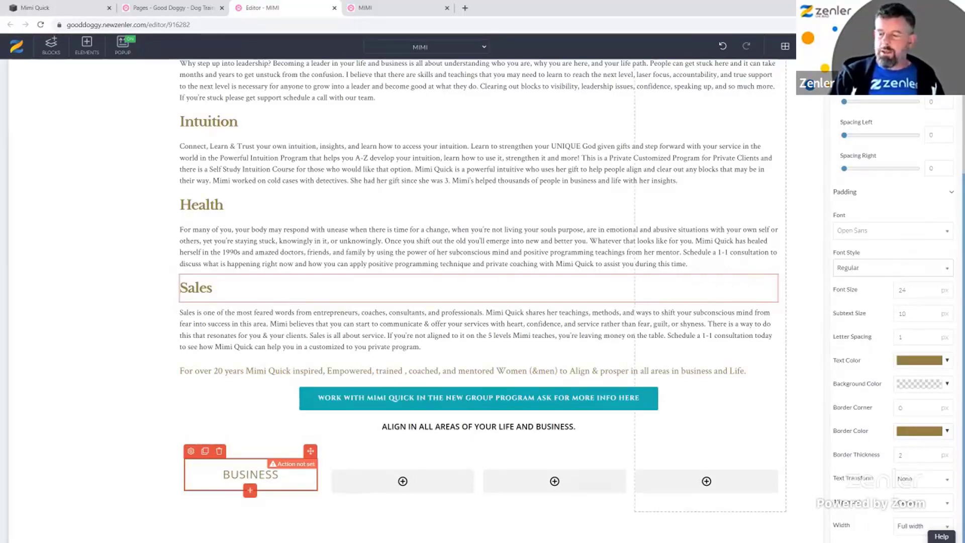
# - Set the BUSINESS button's width to Normal and increase its padding to 74 at the top and 73 at the bottom
pyautogui.click(911, 504)
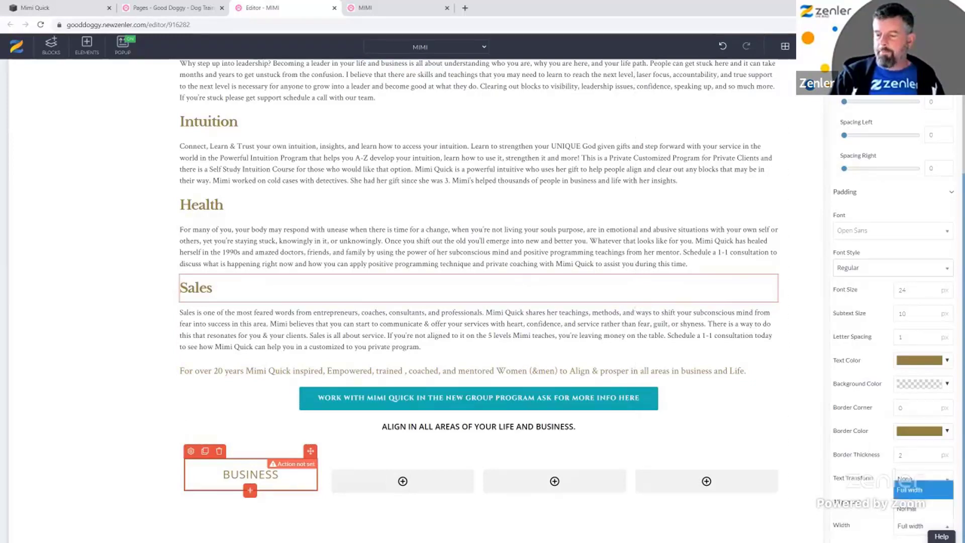
pyautogui.click(910, 505)
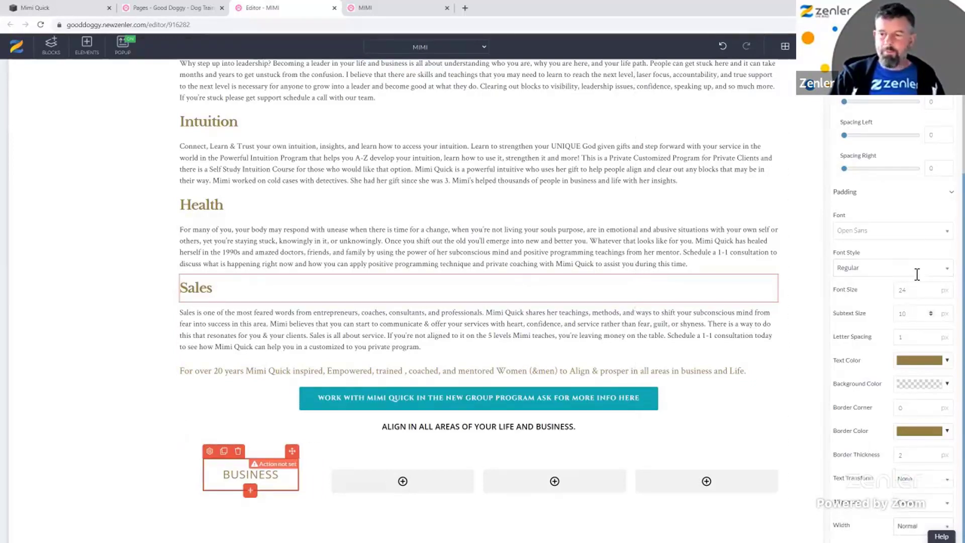
pyautogui.click(925, 203)
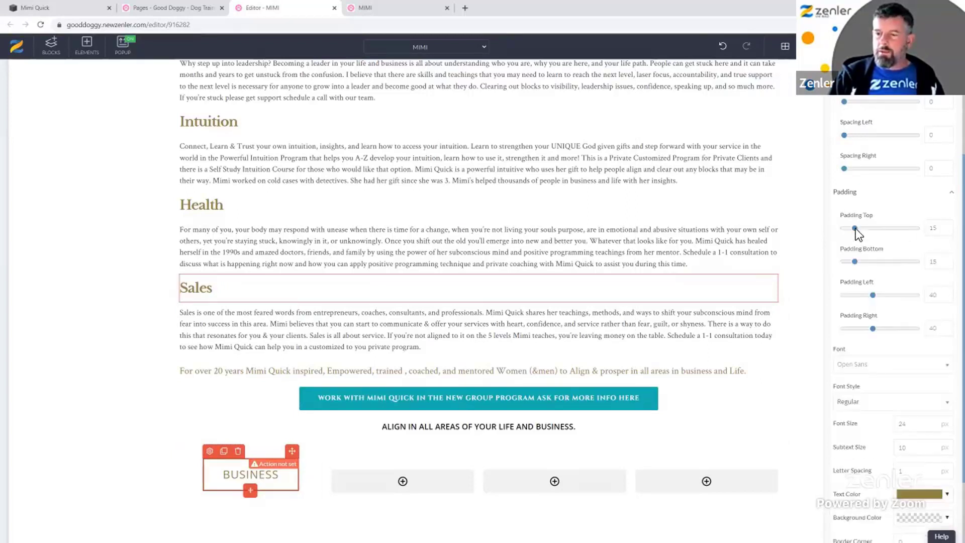
pyautogui.moveTo(857, 229); pyautogui.dragTo(888, 238)
pyautogui.click(872, 230)
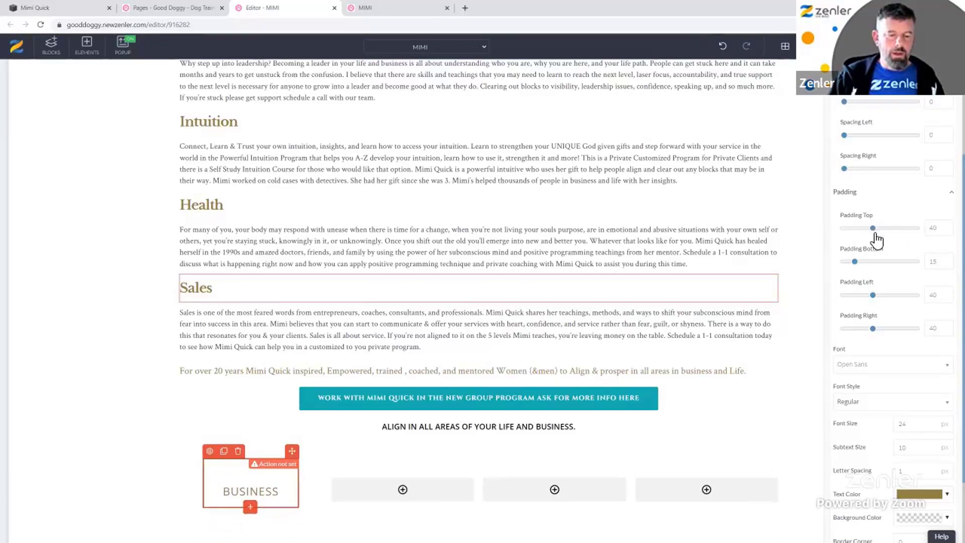
pyautogui.click(873, 262)
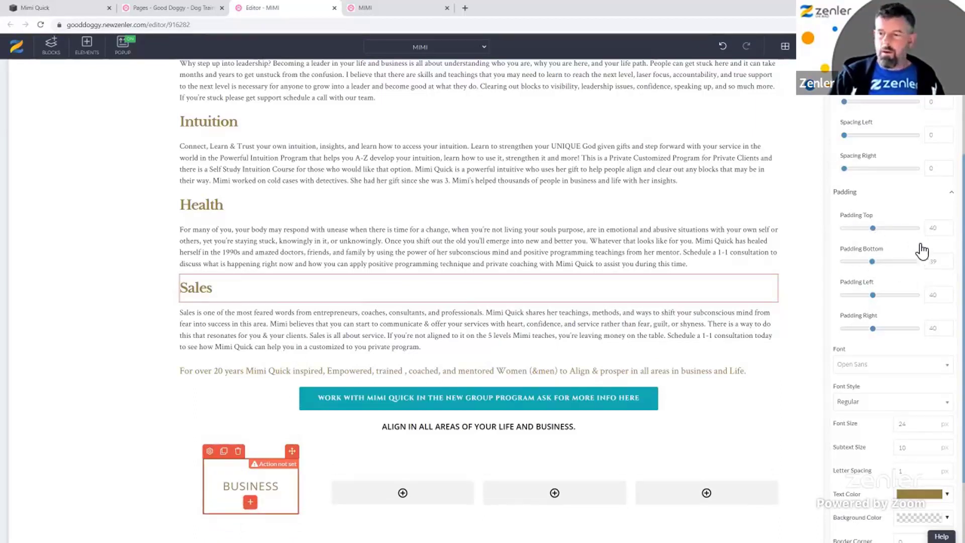
pyautogui.moveTo(873, 229); pyautogui.dragTo(898, 229)
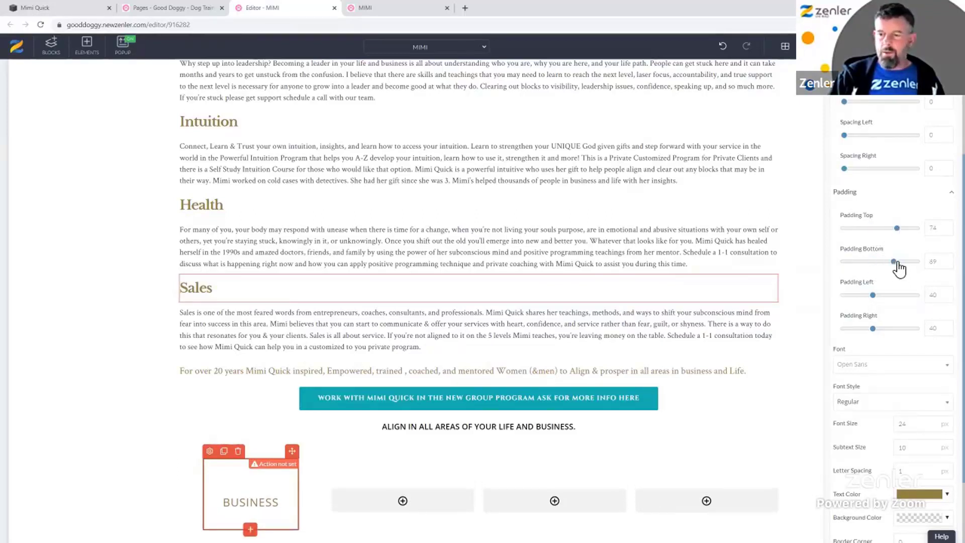
pyautogui.moveTo(894, 262); pyautogui.dragTo(896, 262)
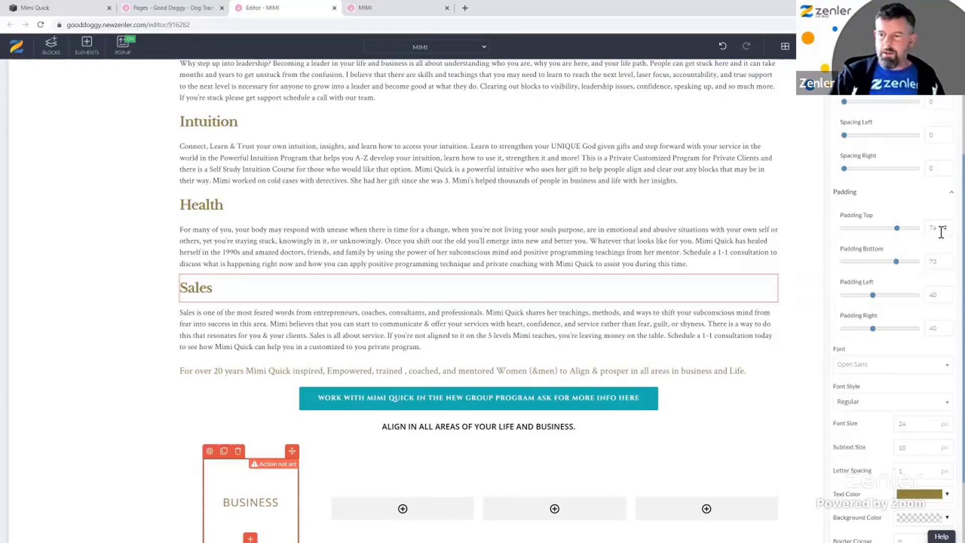
# - Set both the top and bottom padding of the BUSINESS button to 80
pyautogui.write('80')
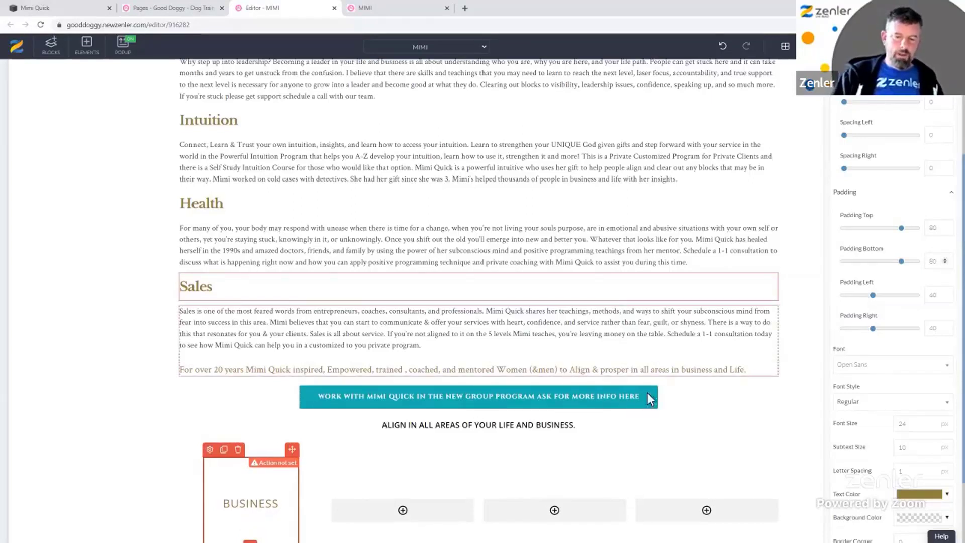
pyautogui.scroll(-2, 647, 393)
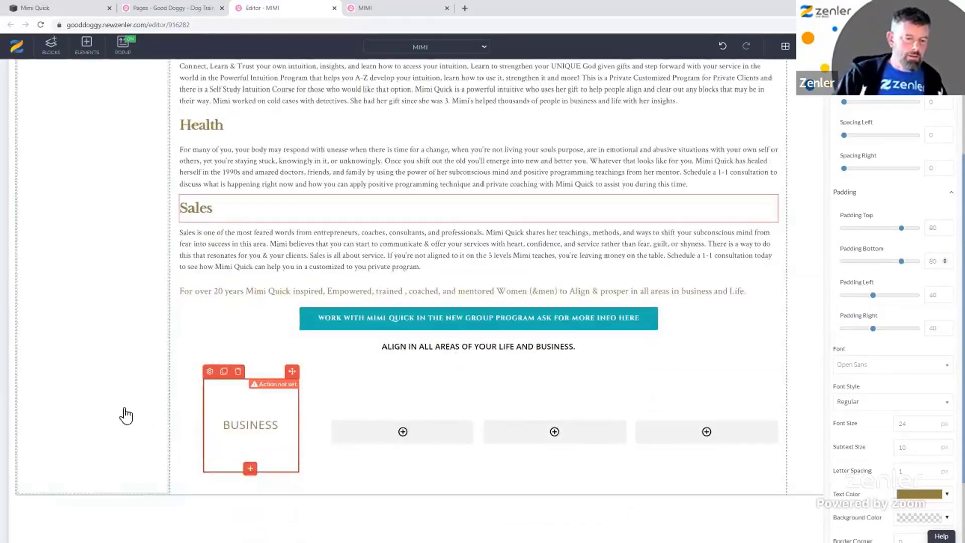
pyautogui.click(116, 420)
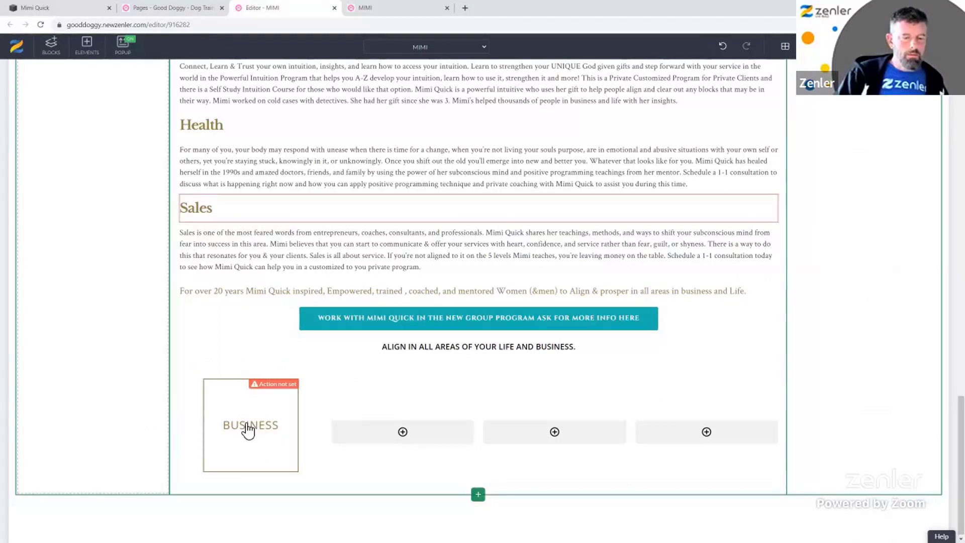
# - Compare the BUSINESS button with the boxes on the original website and set its font size to 32 px
pyautogui.click(69, 11)
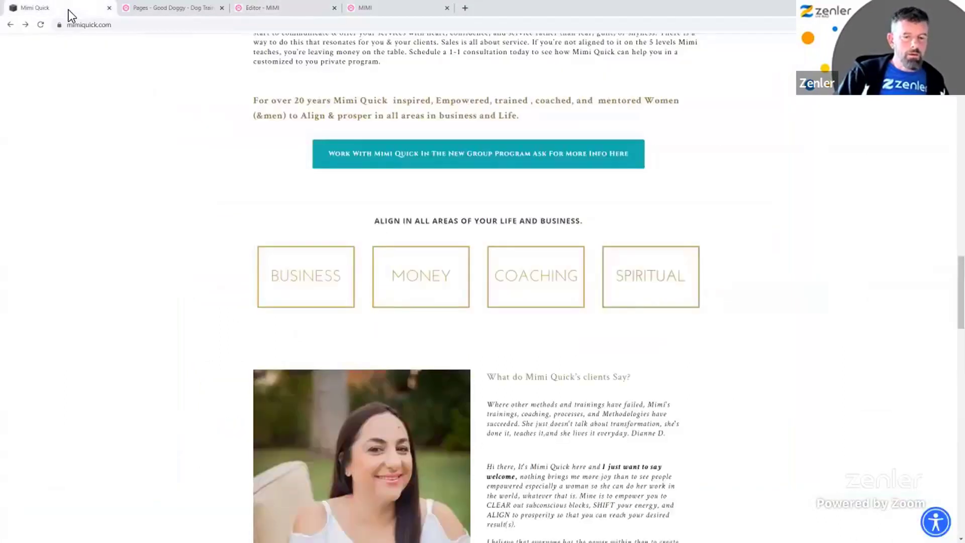
pyautogui.click(267, 9)
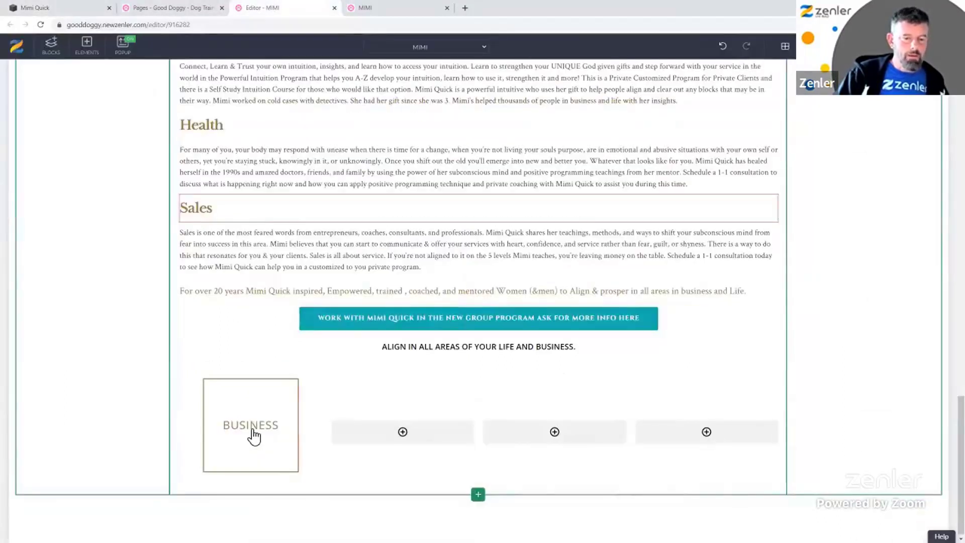
pyautogui.moveTo(252, 432)
pyautogui.click(211, 373)
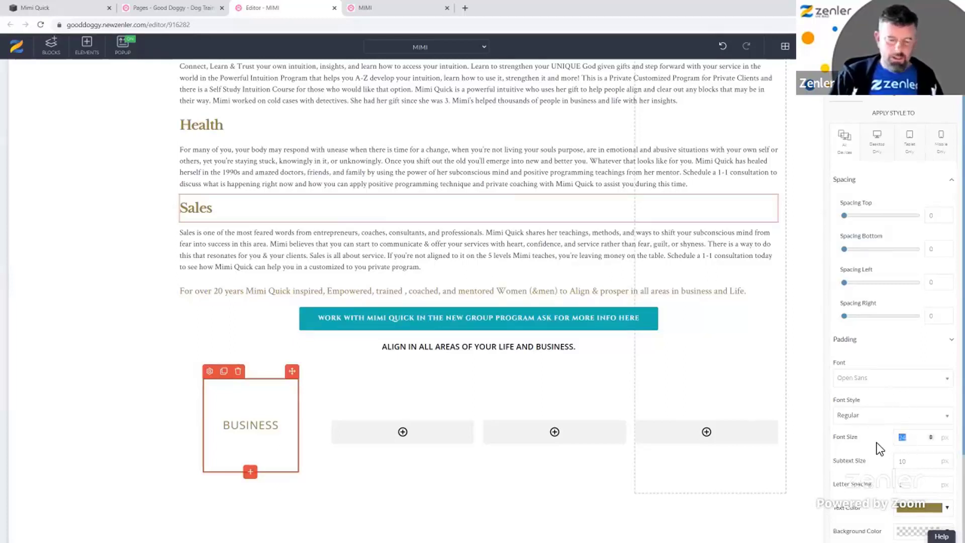
pyautogui.write('32')
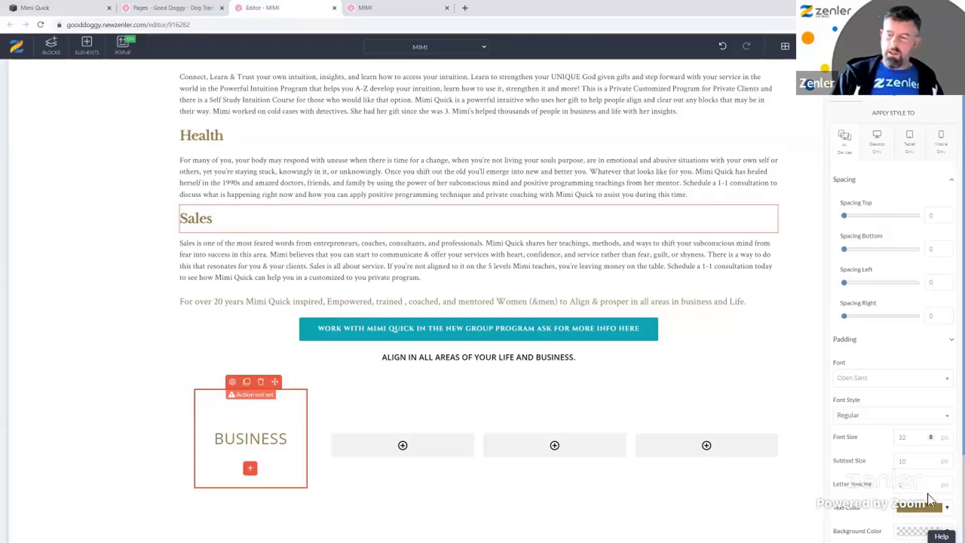
# - Change the BUSINESS button's text color to a brighter gold and apply the same gold to its border
pyautogui.click(946, 507)
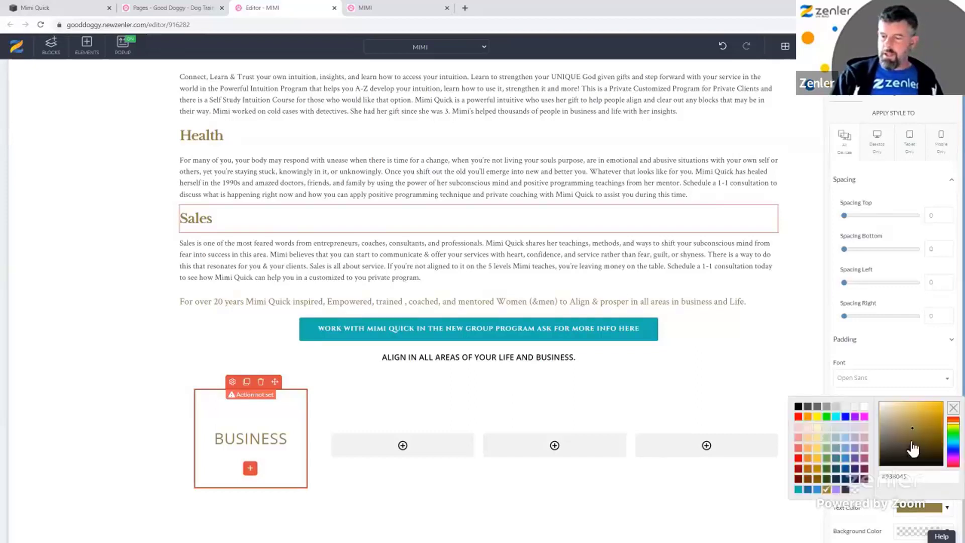
pyautogui.click(912, 418)
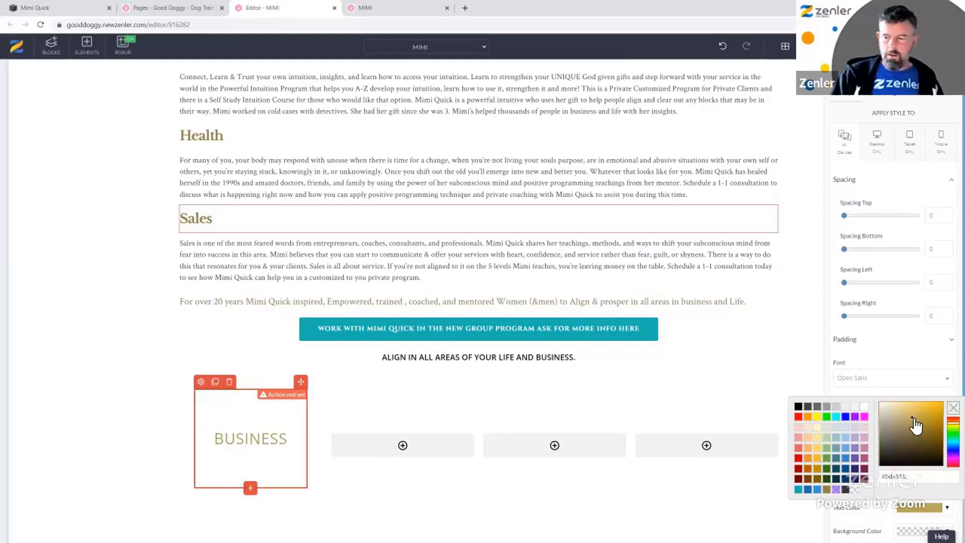
pyautogui.click(920, 413)
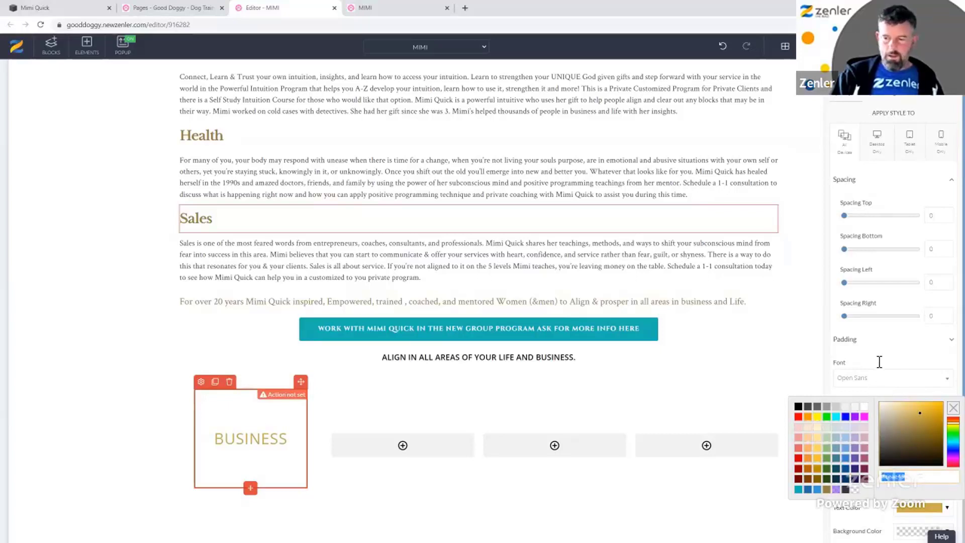
pyautogui.click(467, 409)
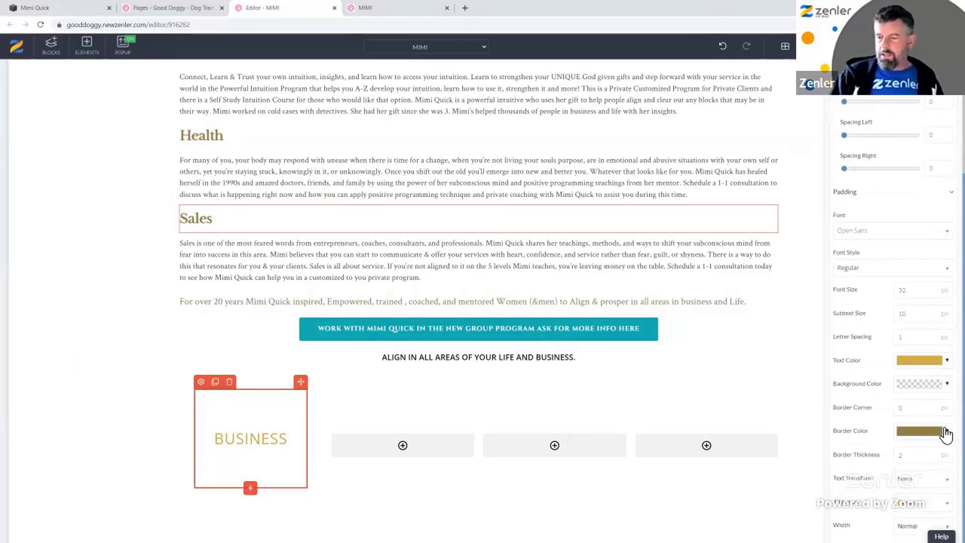
pyautogui.click(922, 430)
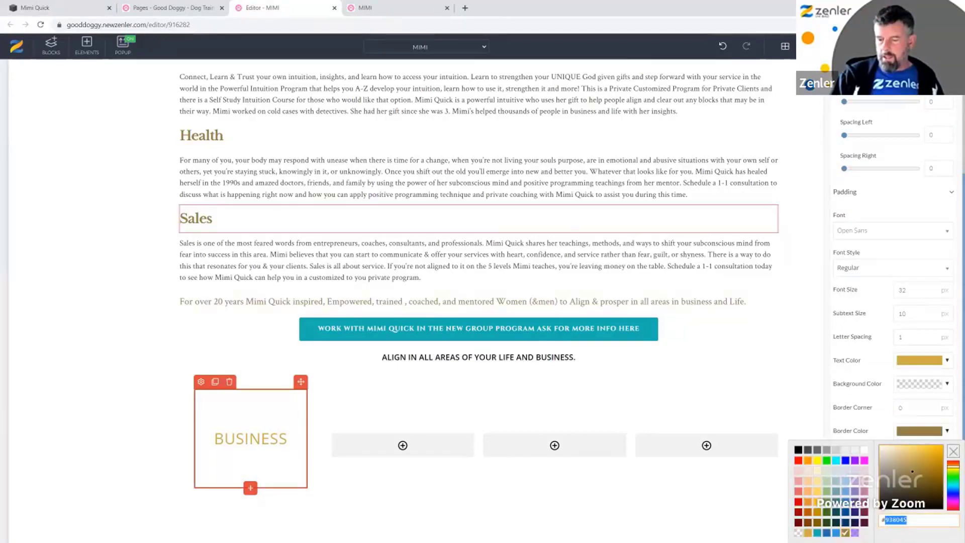
pyautogui.click(430, 480)
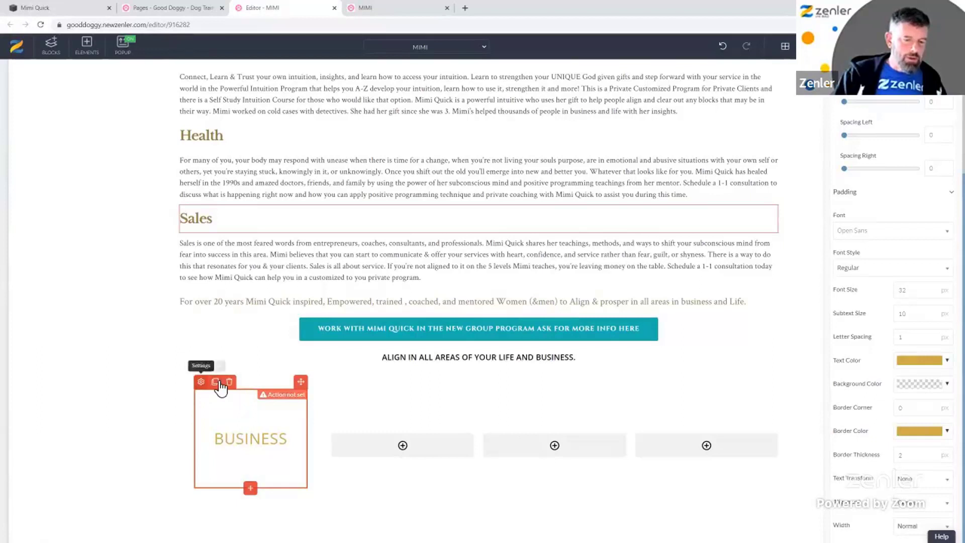
# - Clone the BUSINESS button and place one copy in each of the three empty columns beside it
pyautogui.moveTo(304, 383); pyautogui.dragTo(388, 476)
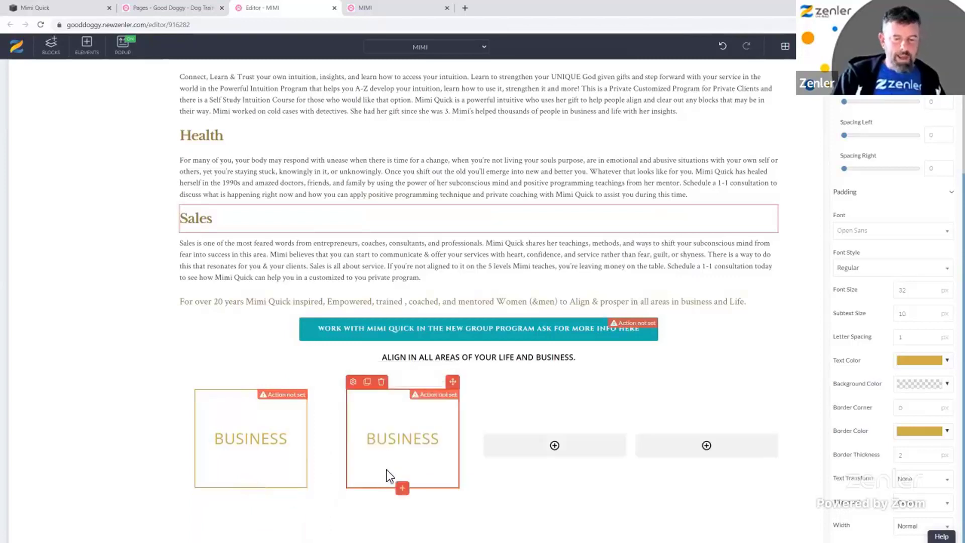
pyautogui.click(368, 383)
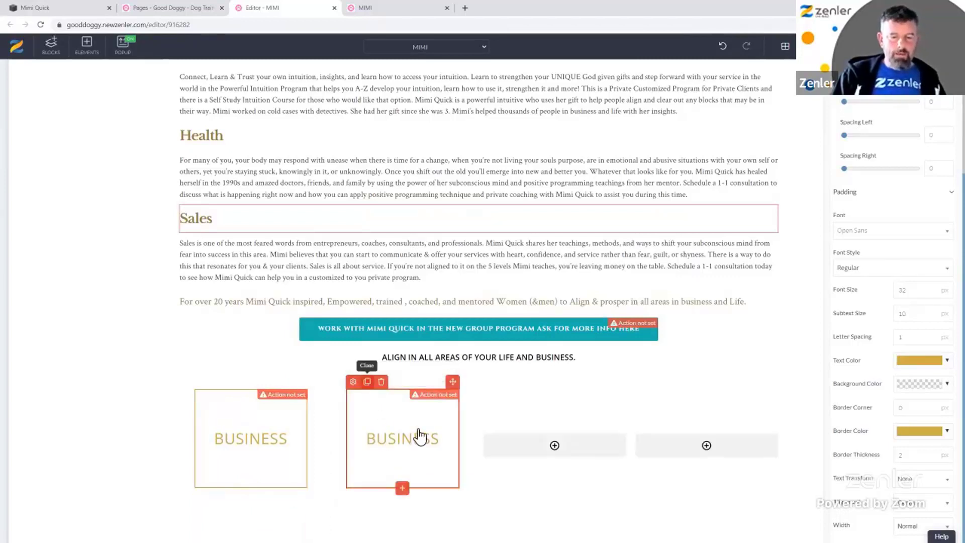
pyautogui.moveTo(452, 382); pyautogui.dragTo(541, 469)
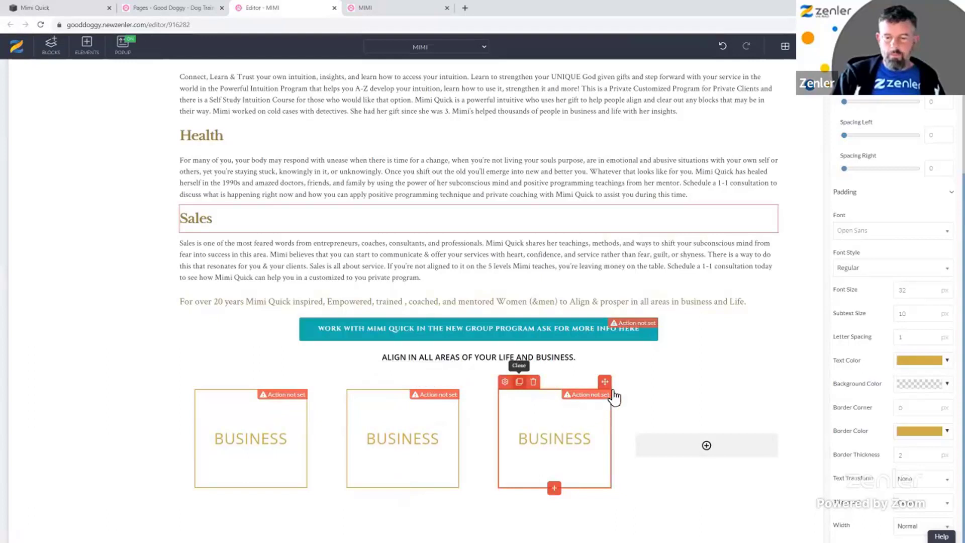
pyautogui.moveTo(608, 385); pyautogui.dragTo(659, 488)
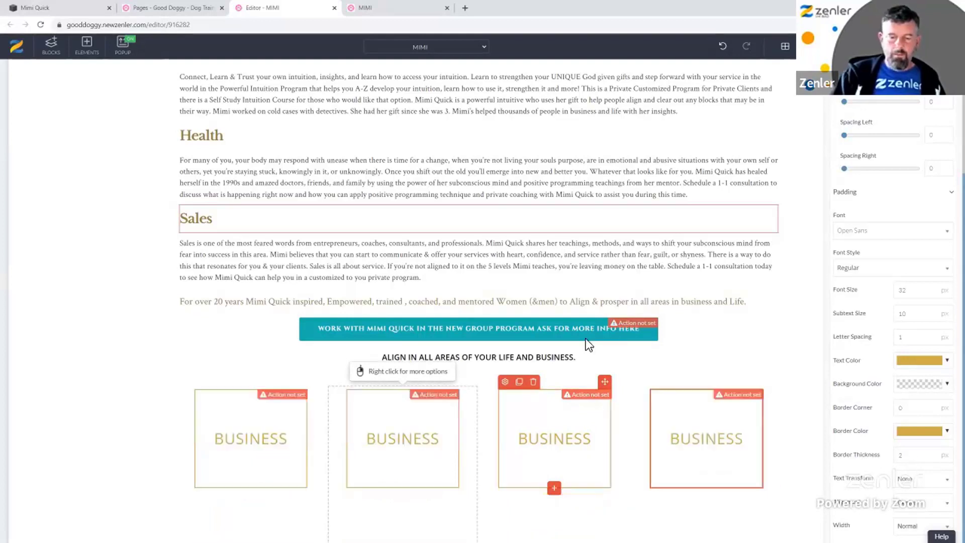
# - Check the box labels on the original website and change the second button's text to MONEY
pyautogui.click(86, 8)
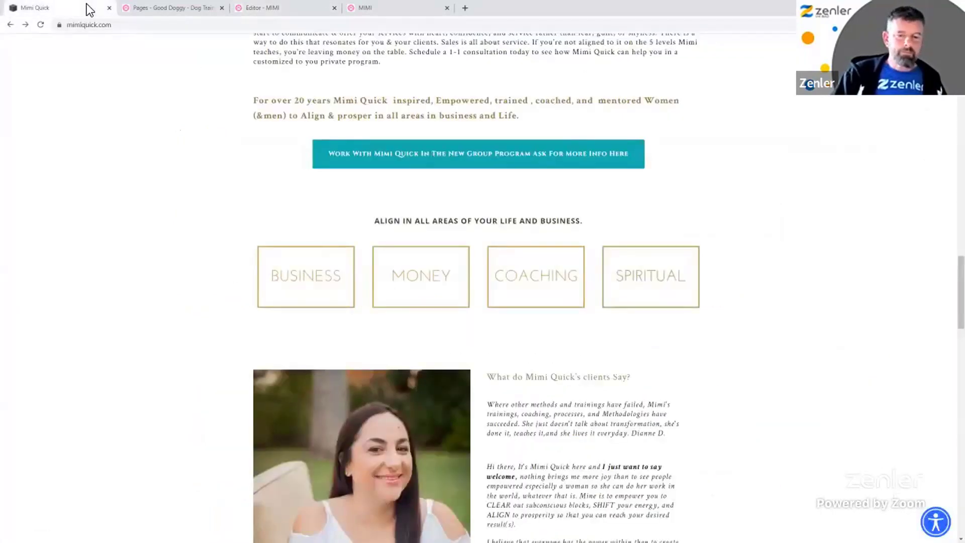
pyautogui.hotkey('ctrl', 'shift', 'c')
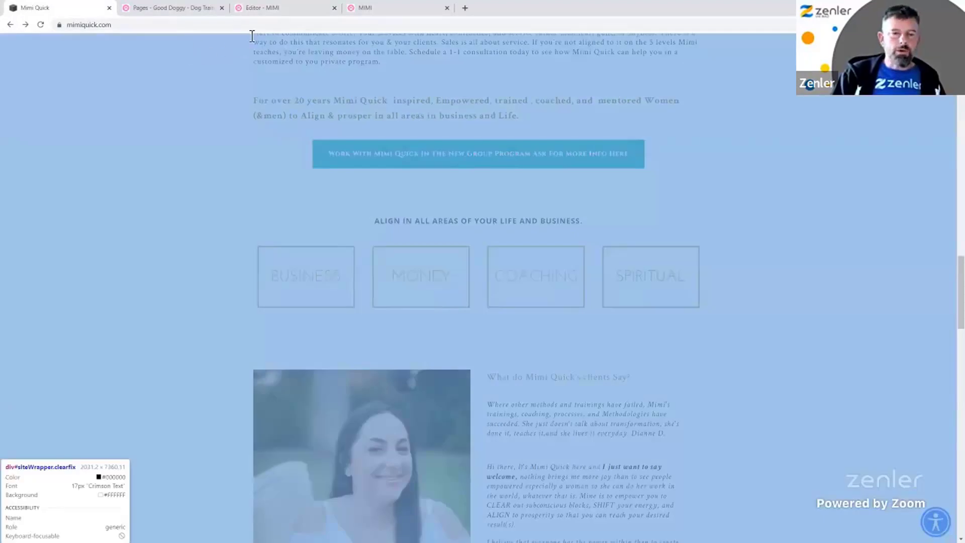
pyautogui.click(287, 10)
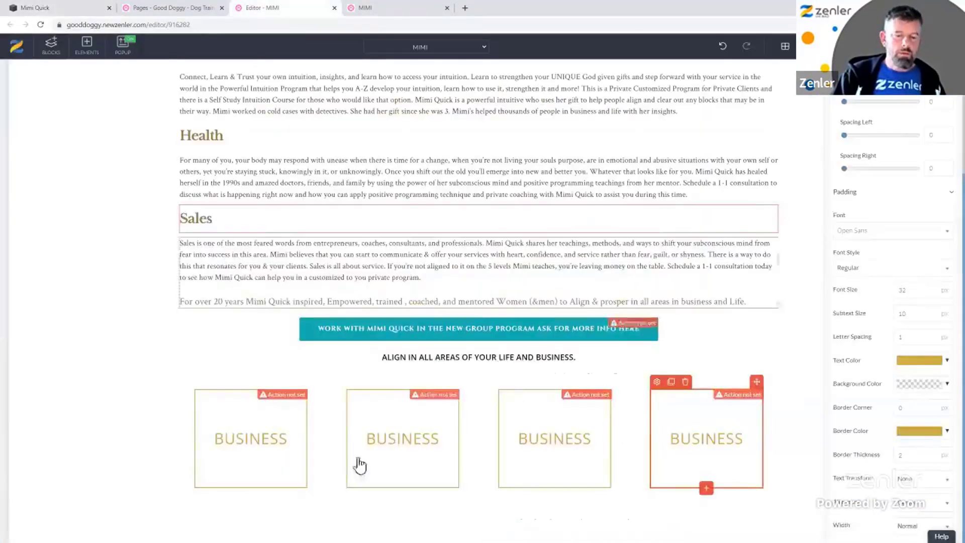
pyautogui.click(429, 440)
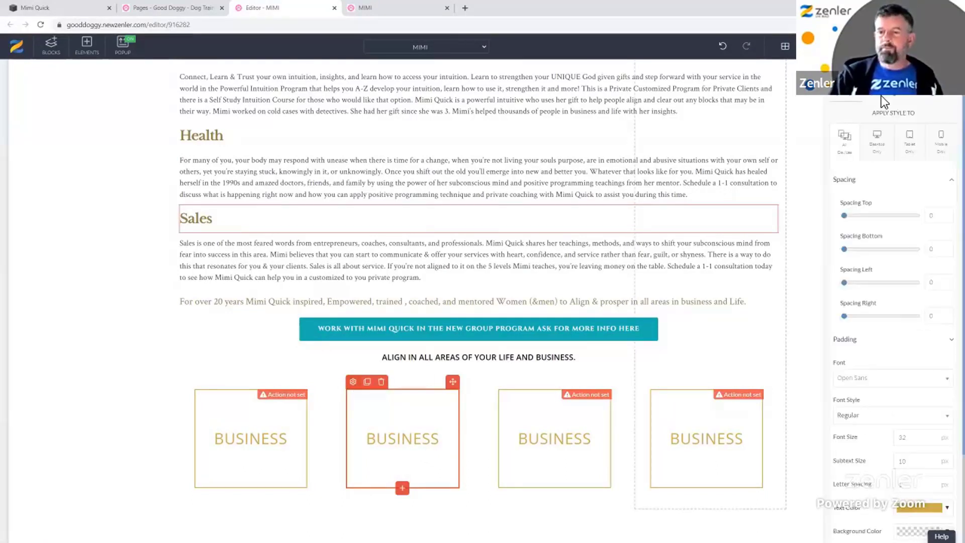
pyautogui.click(887, 99)
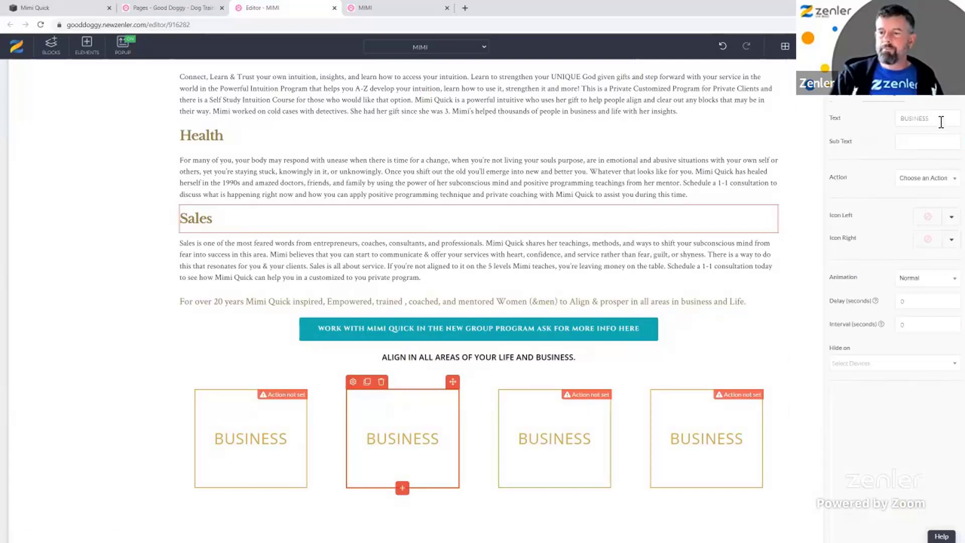
pyautogui.doubleClick(895, 120)
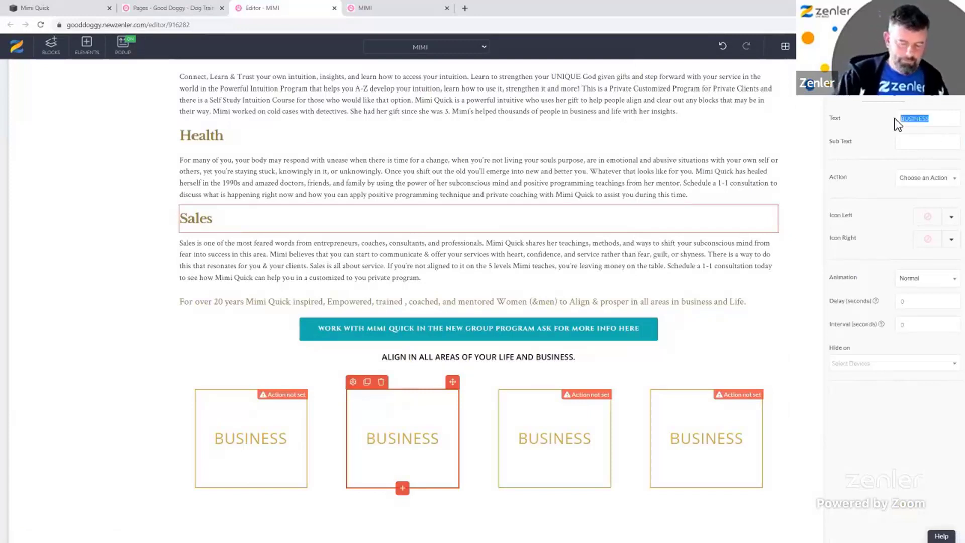
pyautogui.write('MONEY')
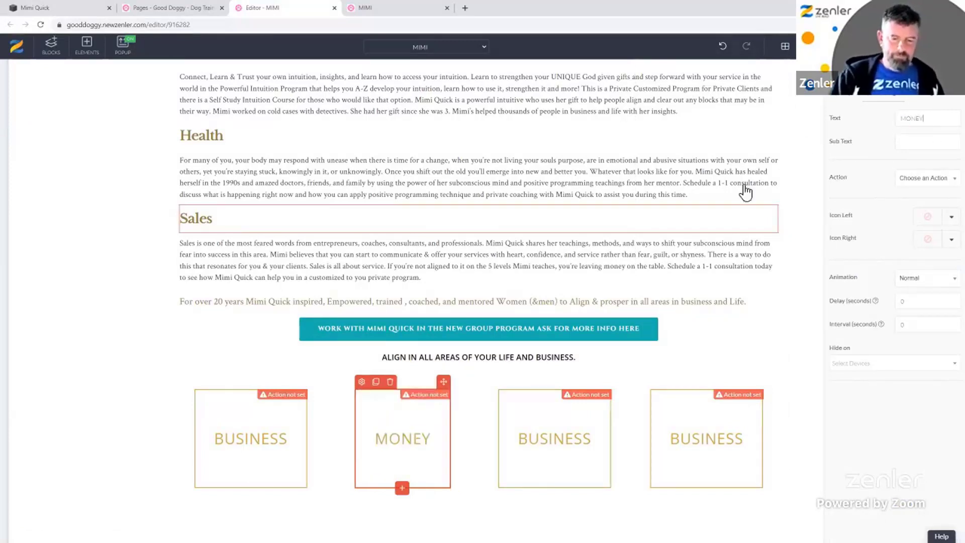
# - Change the third button's text to COACHING
pyautogui.click(550, 444)
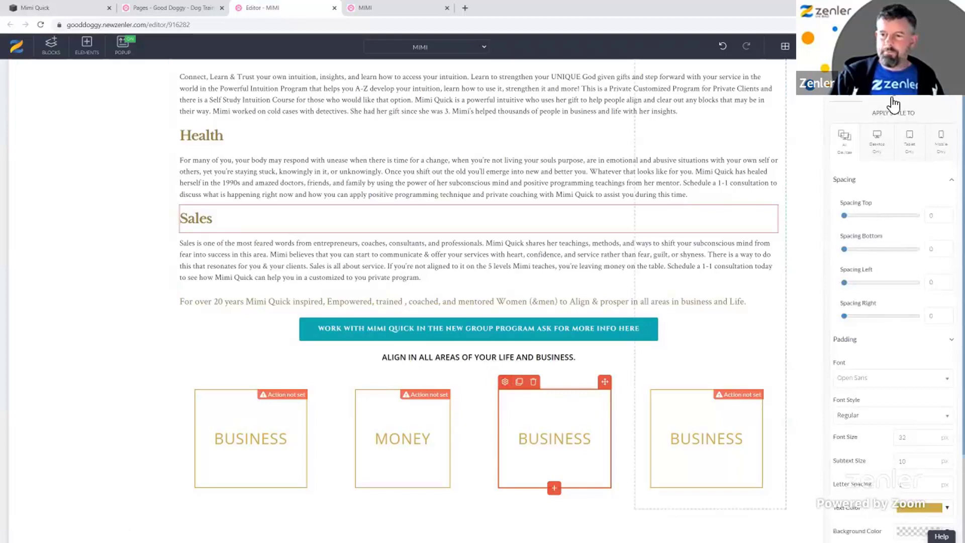
pyautogui.click(898, 106)
pyautogui.moveTo(931, 119); pyautogui.dragTo(908, 119)
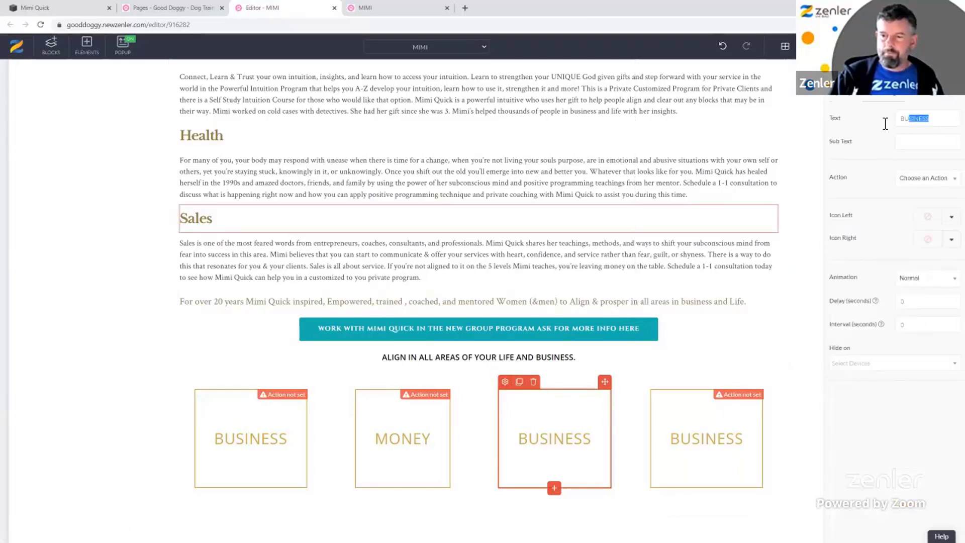
pyautogui.write('COAC')
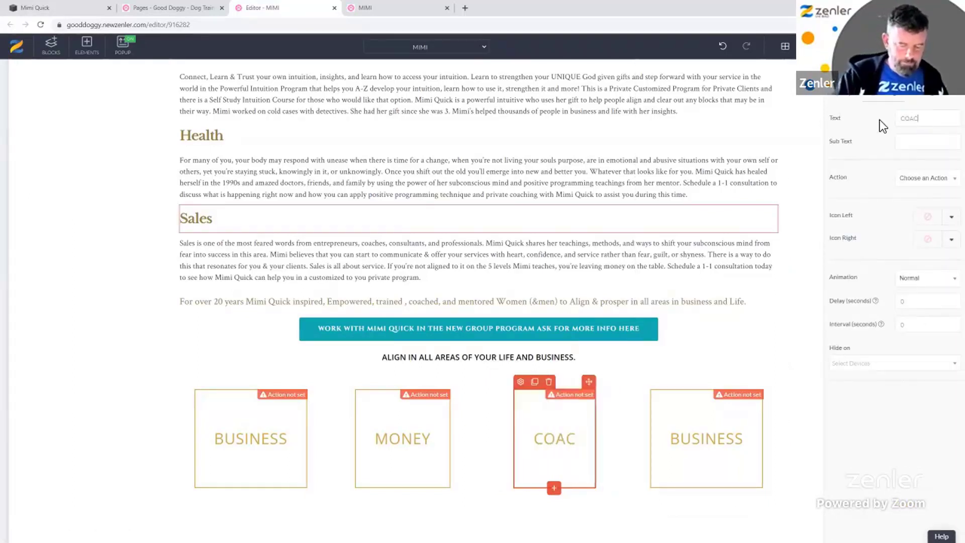
pyautogui.write('HING')
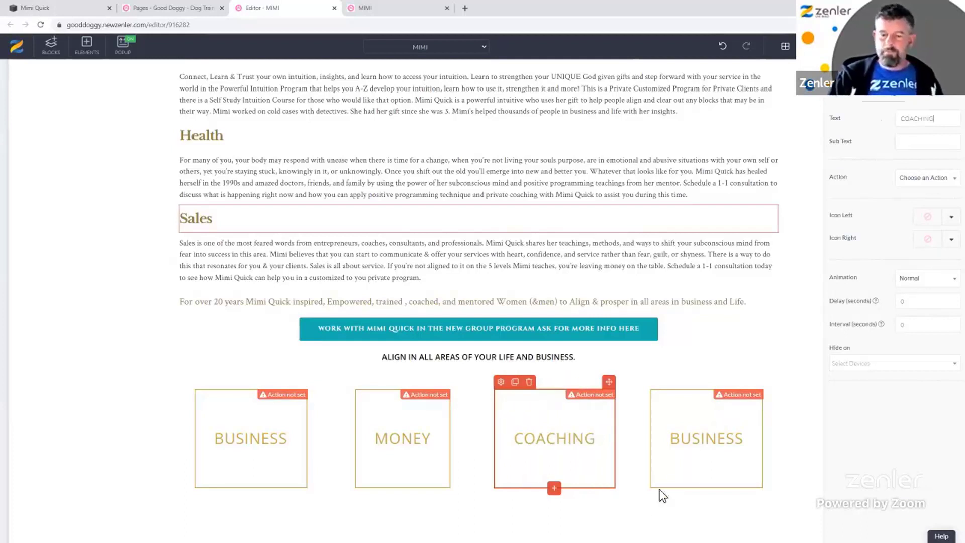
# - Change the fourth button's text to SPIRITUAL
pyautogui.click(671, 409)
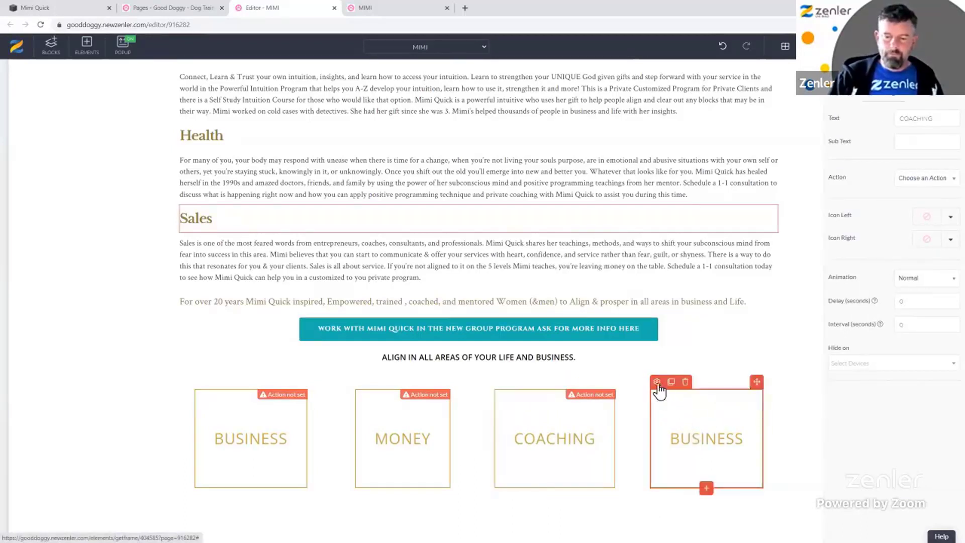
pyautogui.click(658, 382)
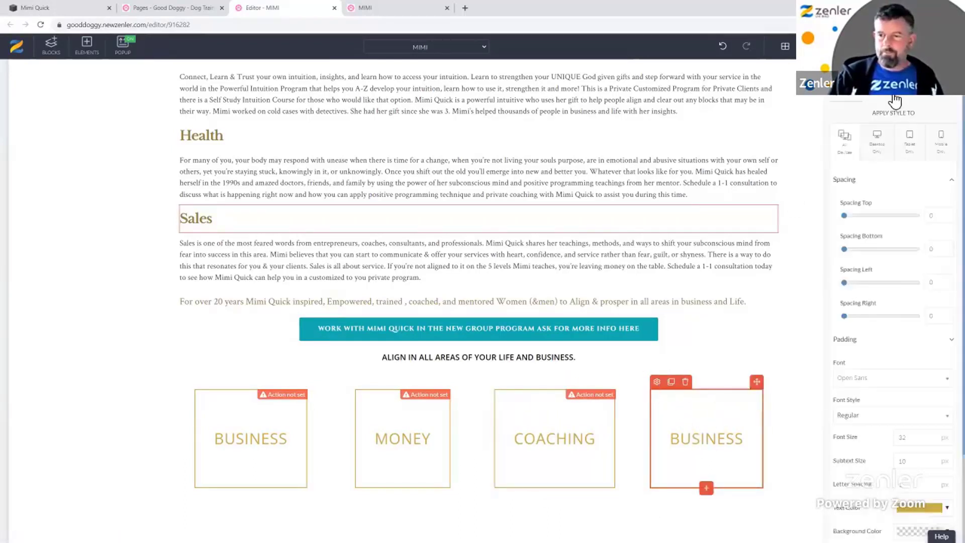
pyautogui.click(891, 96)
pyautogui.moveTo(940, 121); pyautogui.dragTo(891, 120)
pyautogui.write('S')
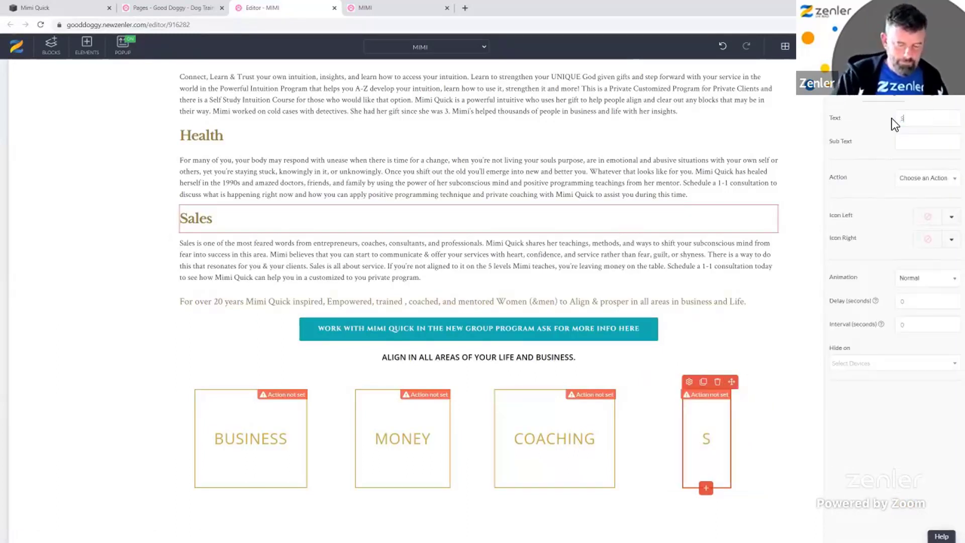
pyautogui.write('PIRITUAL')
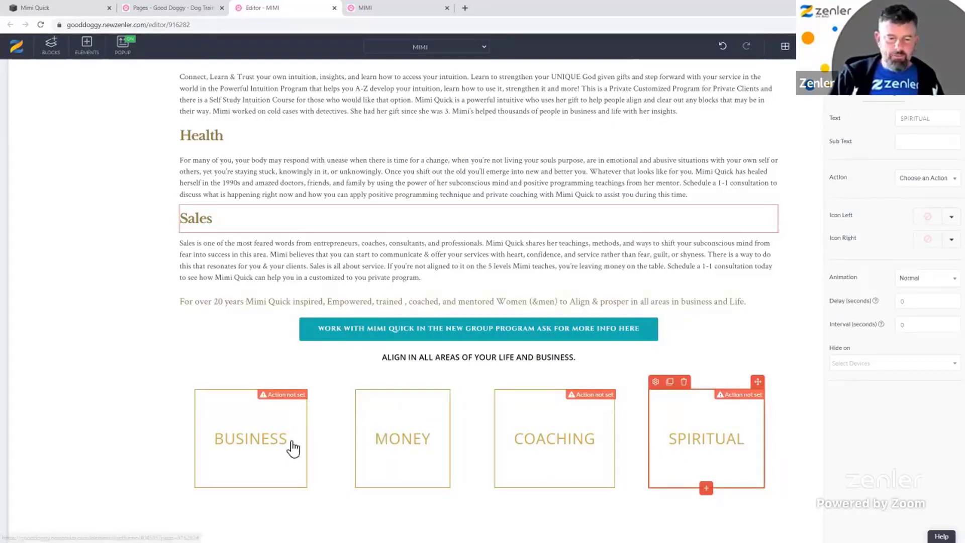
# - Set the MONEY button's width to Full width
pyautogui.click(365, 406)
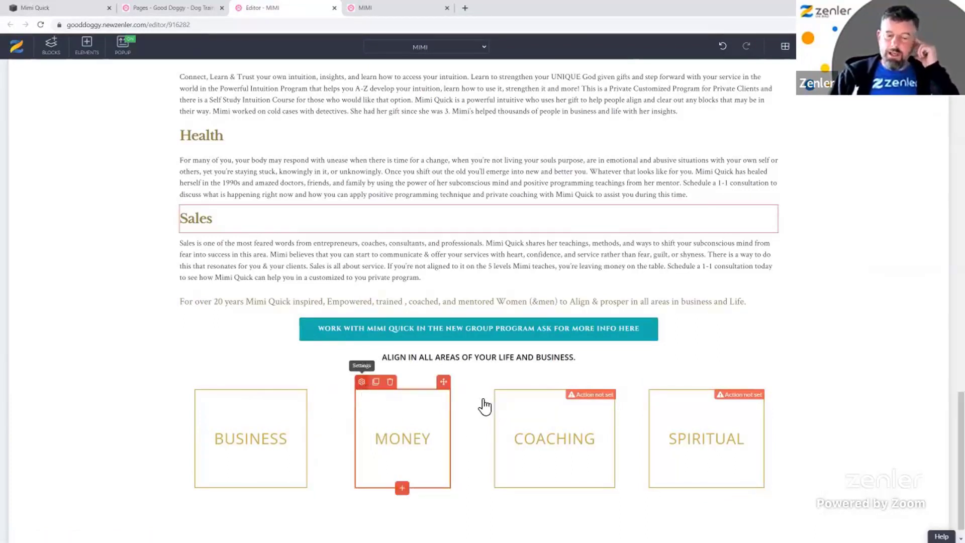
pyautogui.click(357, 412)
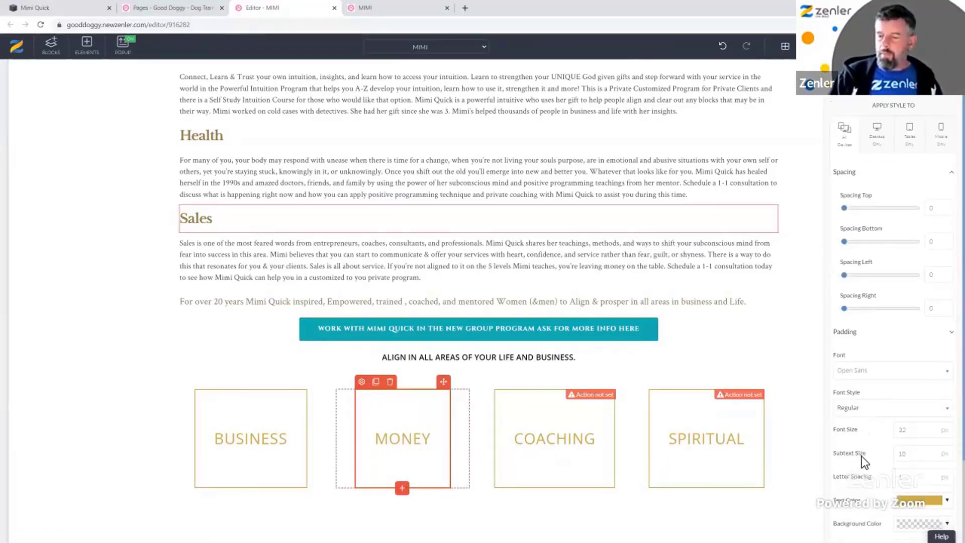
pyautogui.scroll(-3, 861, 456)
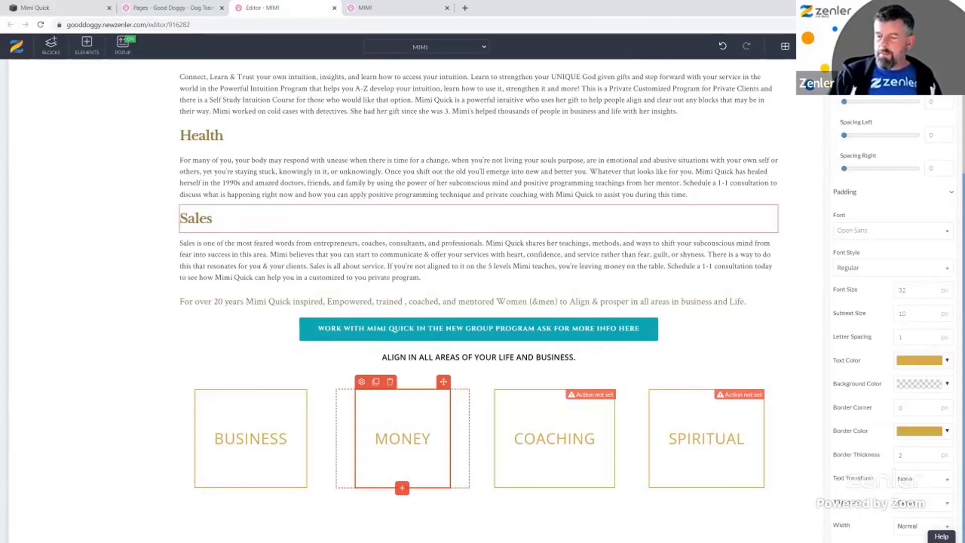
pyautogui.click(904, 523)
pyautogui.click(911, 490)
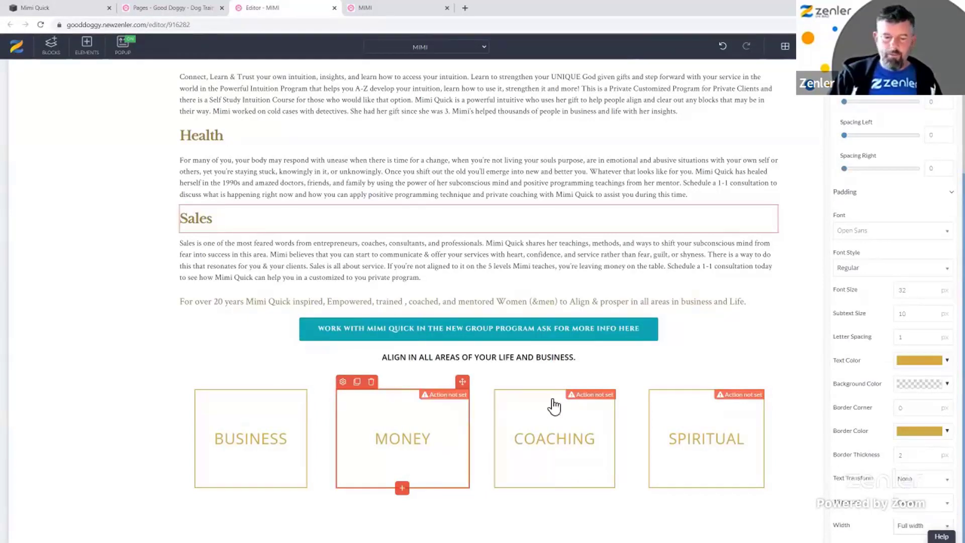
# - Set the COACHING button's width to Full width
pyautogui.click(525, 413)
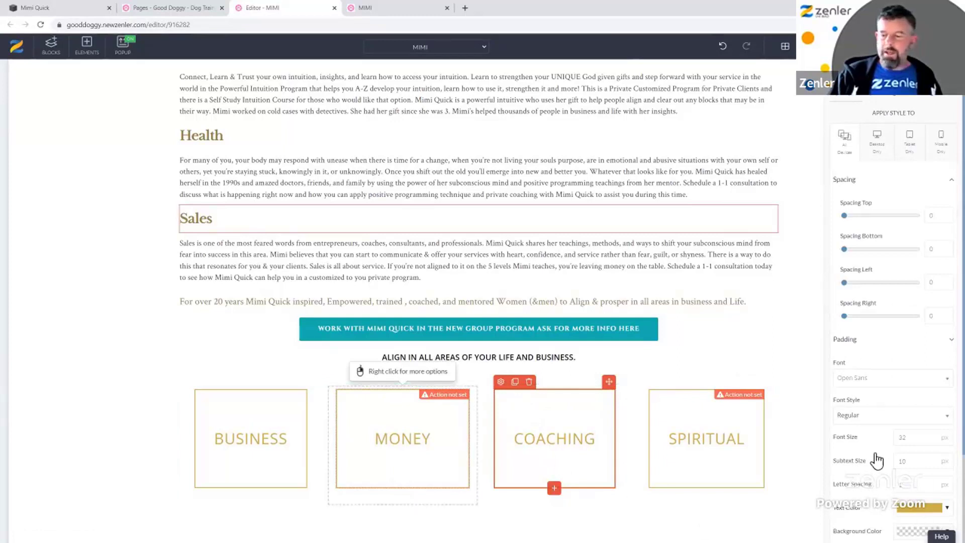
pyautogui.scroll(-1, 872, 457)
pyautogui.scroll(-3, 860, 486)
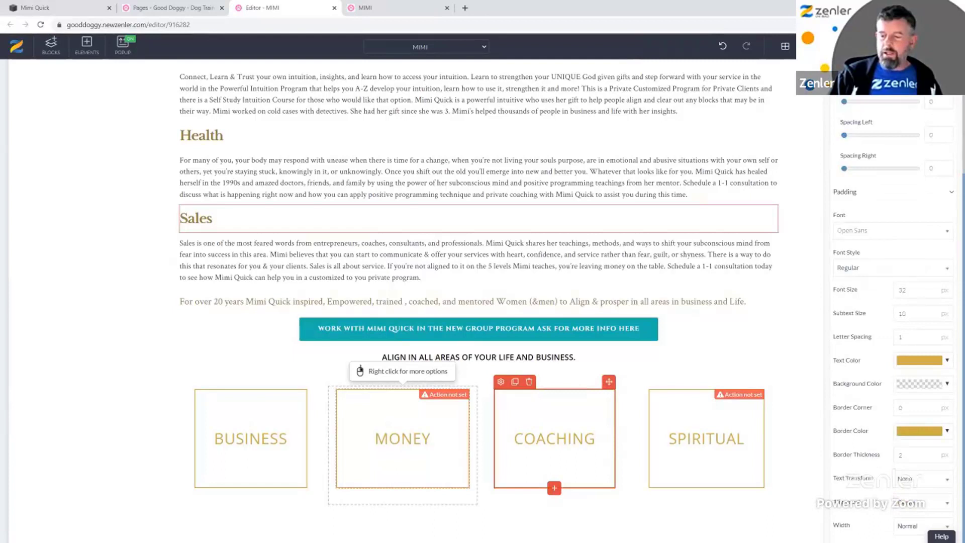
pyautogui.click(922, 526)
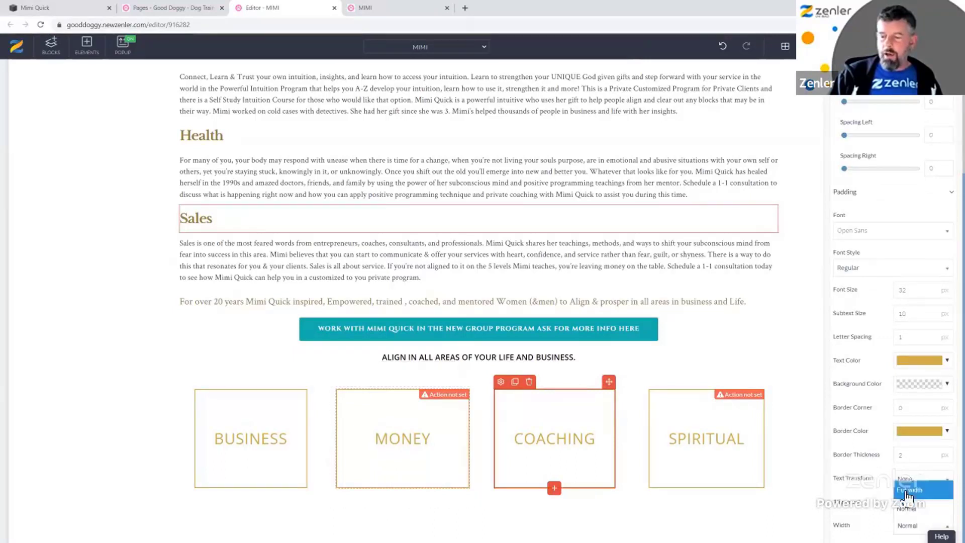
# - Set the SPIRITUAL button's width to Full width
pyautogui.click(661, 398)
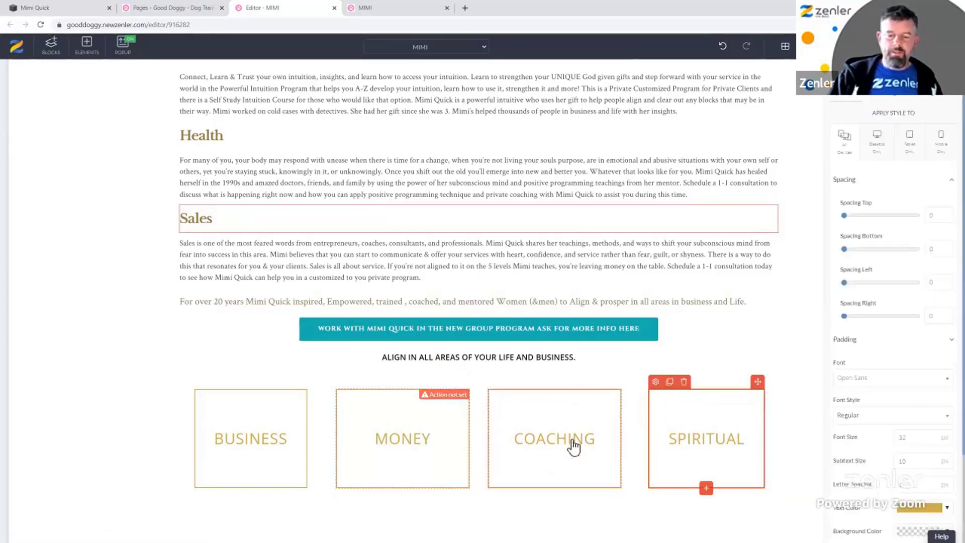
pyautogui.scroll(-3, 864, 474)
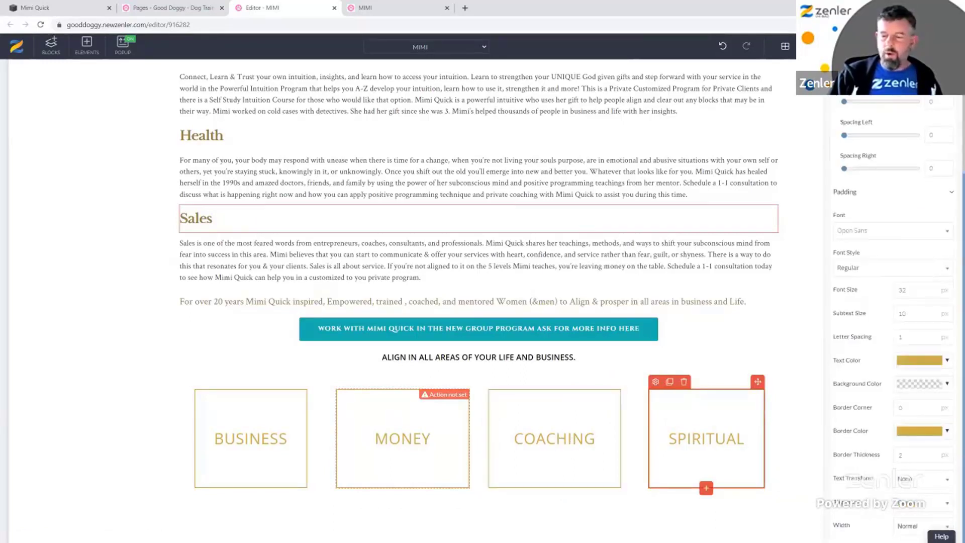
pyautogui.click(923, 526)
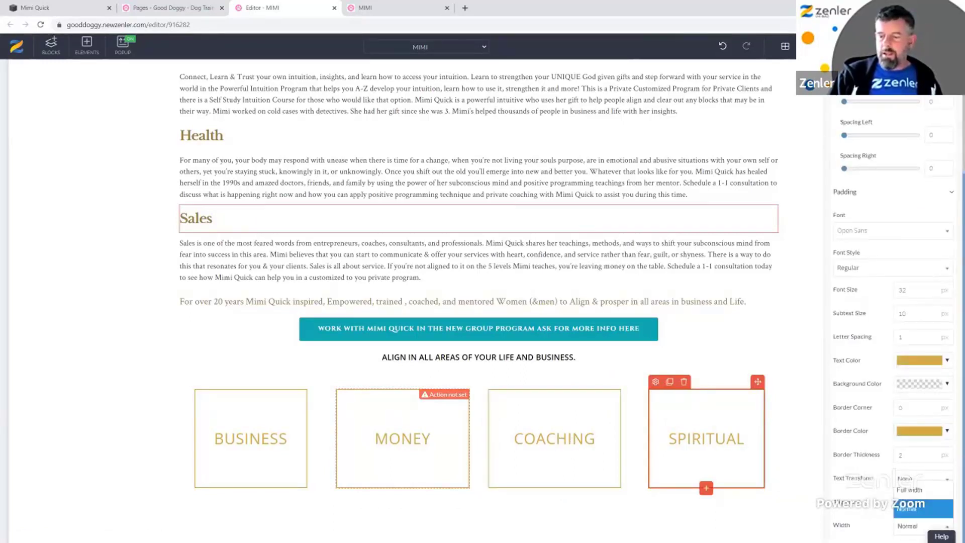
pyautogui.click(911, 490)
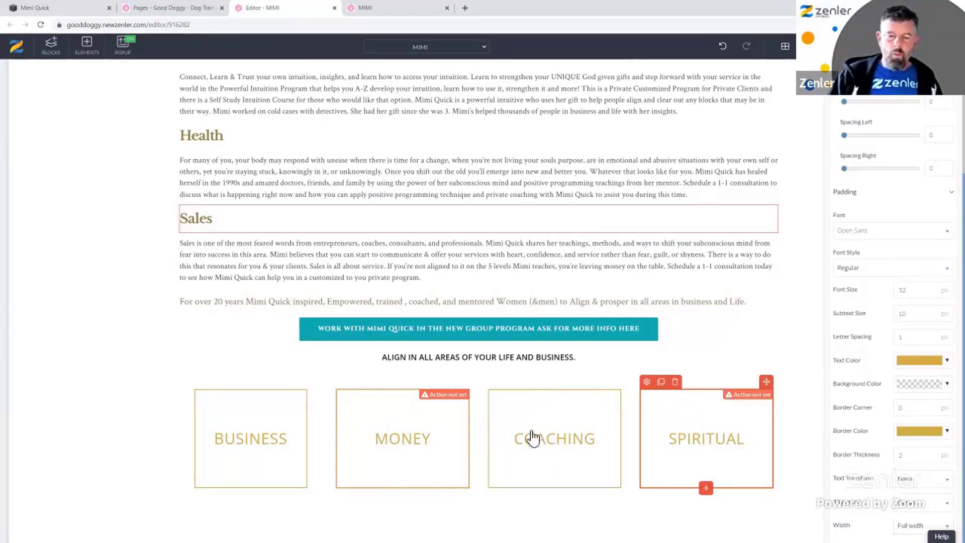
# - Set the BUSINESS button's width to Full width to match the other three boxes
pyautogui.click(208, 390)
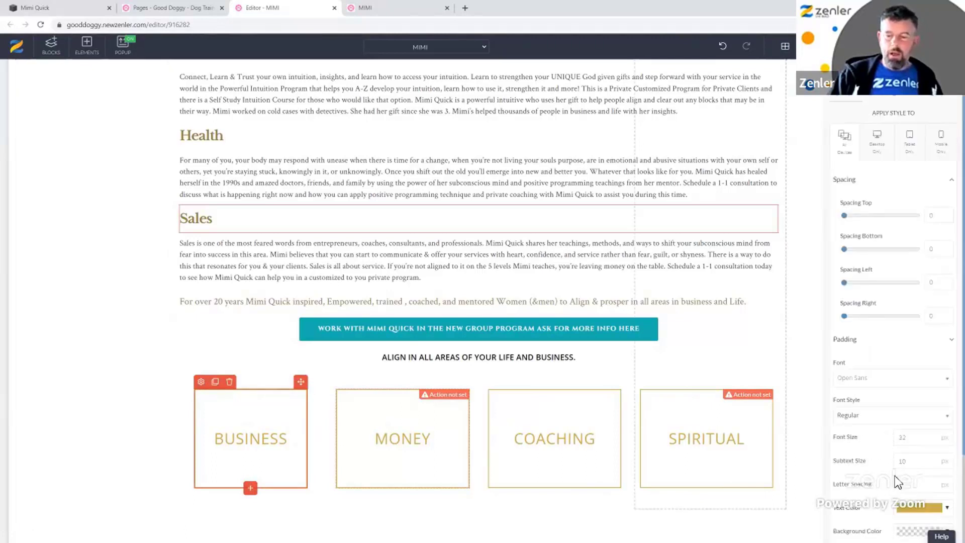
pyautogui.scroll(-2, 874, 472)
pyautogui.scroll(-1, 892, 322)
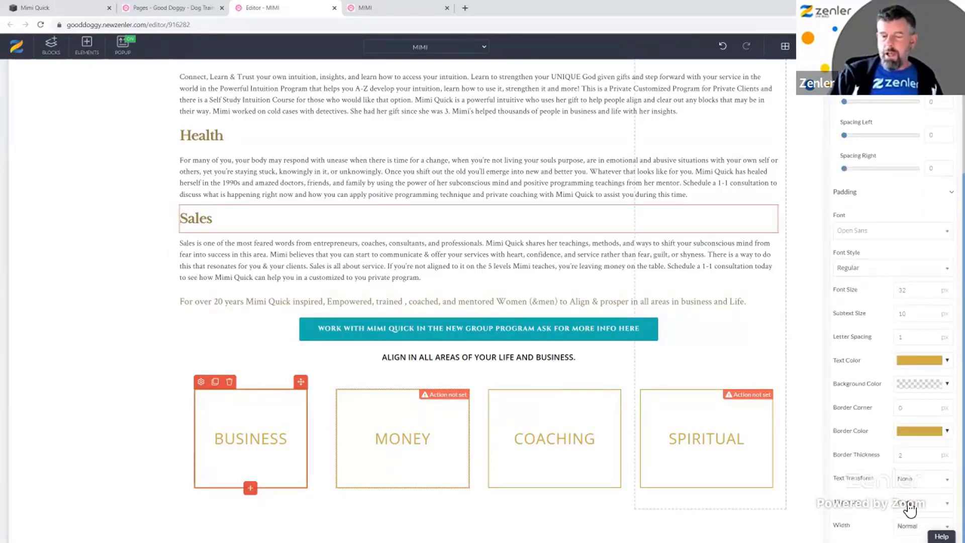
pyautogui.click(922, 526)
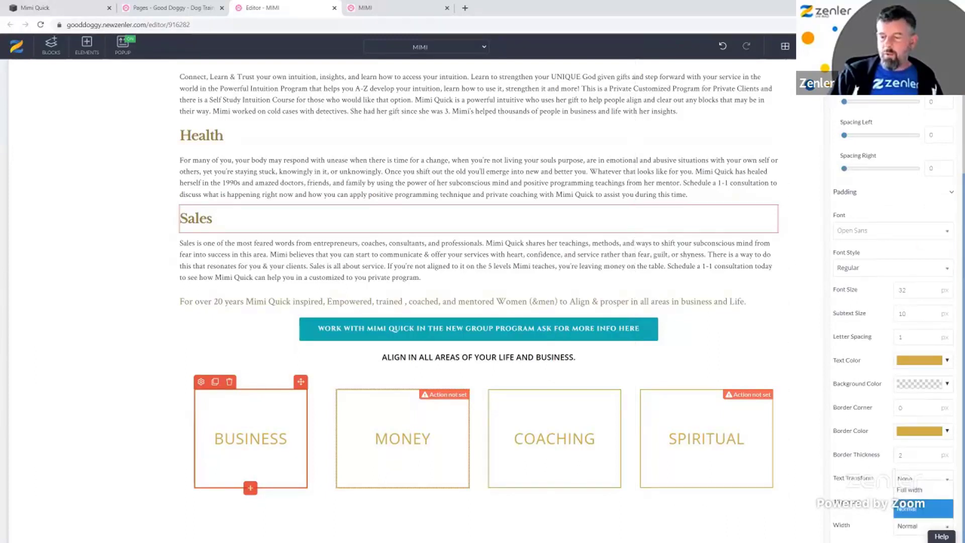
pyautogui.click(899, 490)
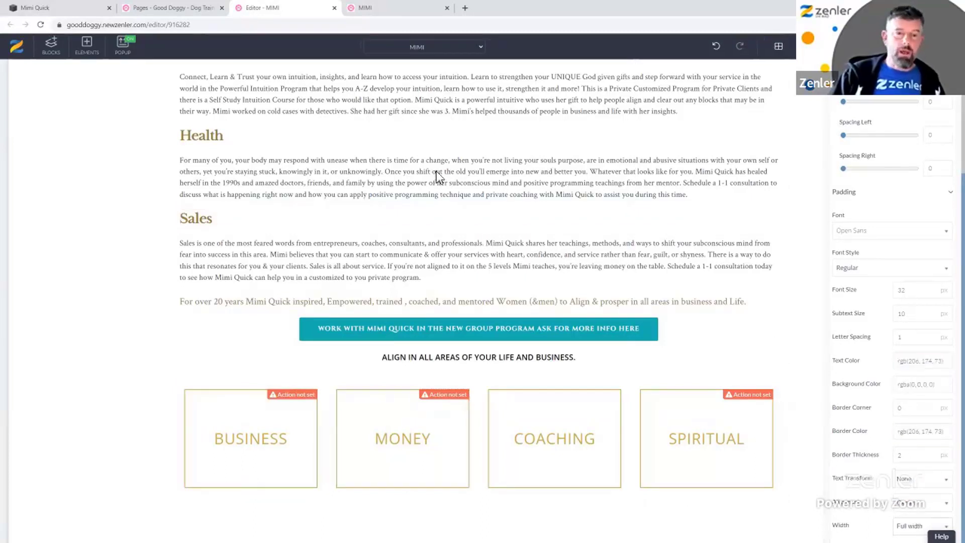
# - Reload the page preview and check the row of four boxes beneath the teal button
pyautogui.click(394, 8)
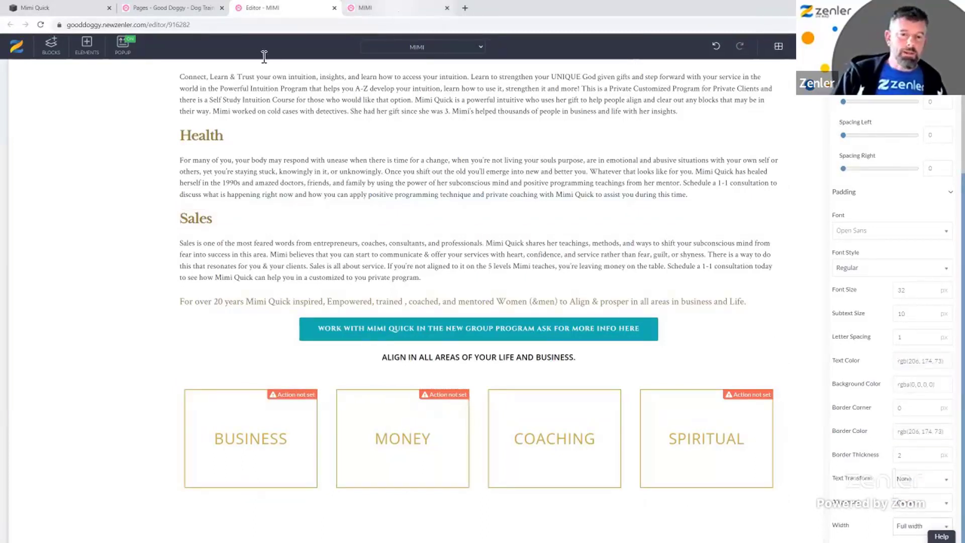
pyautogui.click(41, 25)
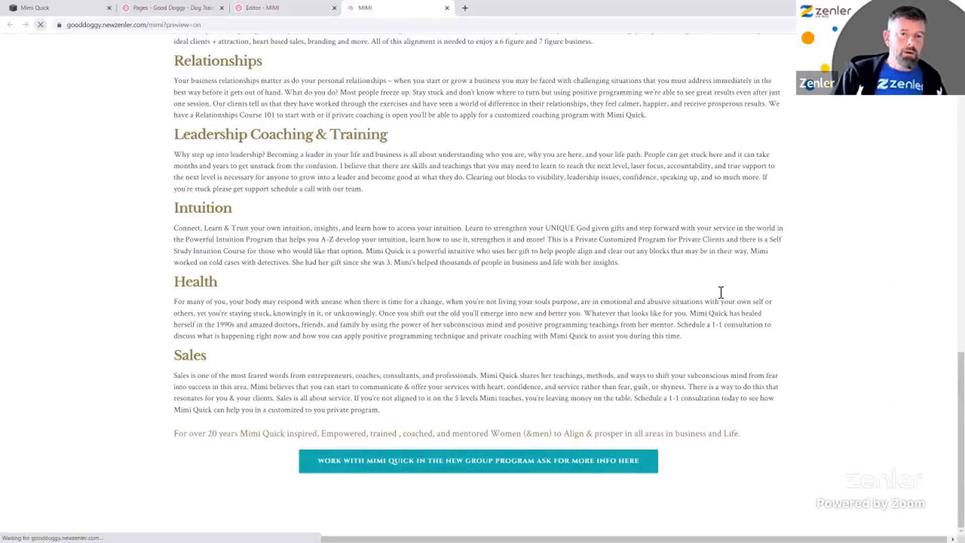
pyautogui.scroll(-3, 780, 347)
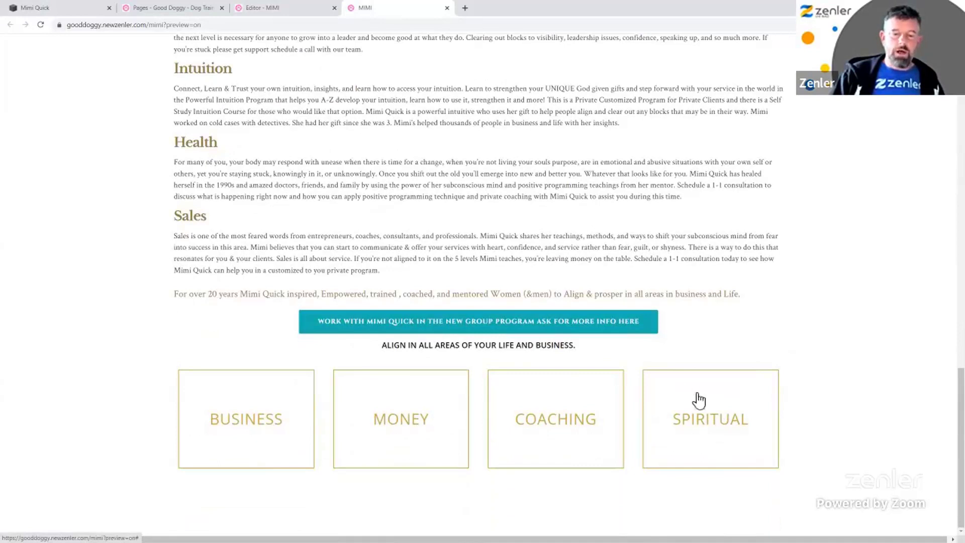
# - Examine the portrait and client testimonial section below the boxes on the original website
pyautogui.click(55, 7)
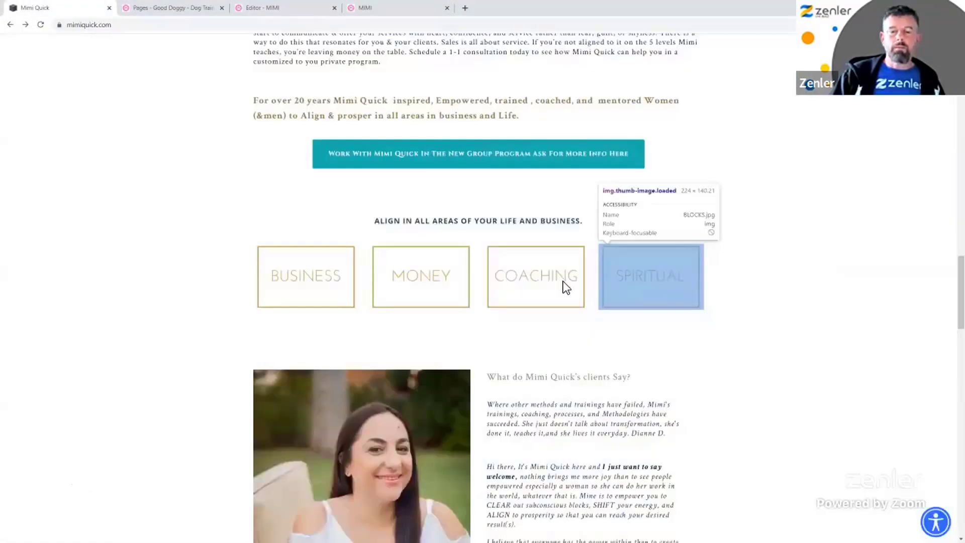
pyautogui.scroll(-6, 643, 408)
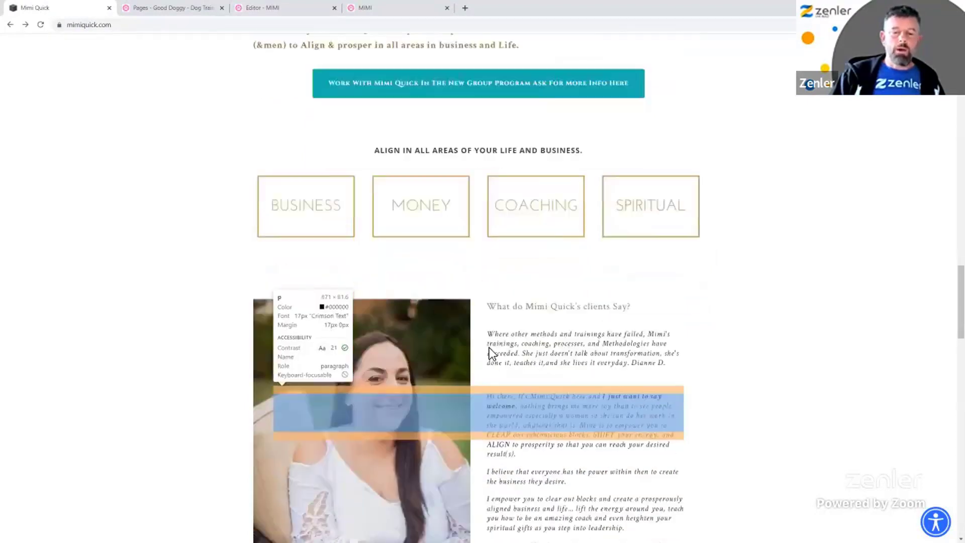
pyautogui.scroll(2, 514, 280)
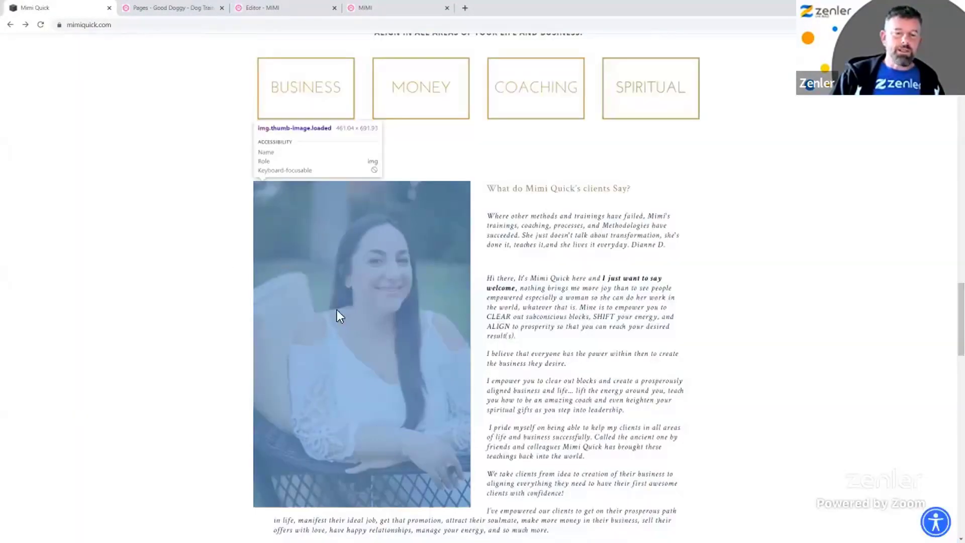
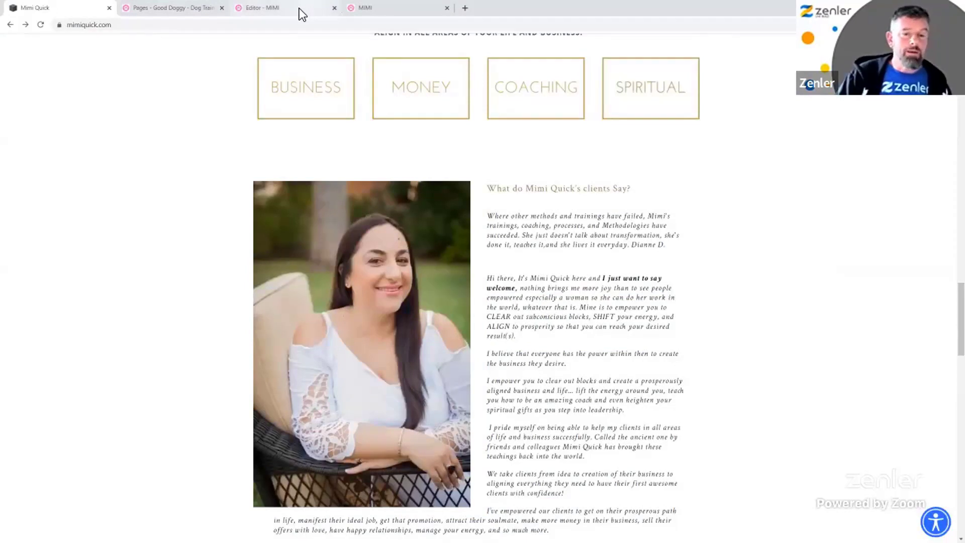
# - Return to the page editor and add a 33% / 66% two-column row beneath the four boxes
pyautogui.click(299, 8)
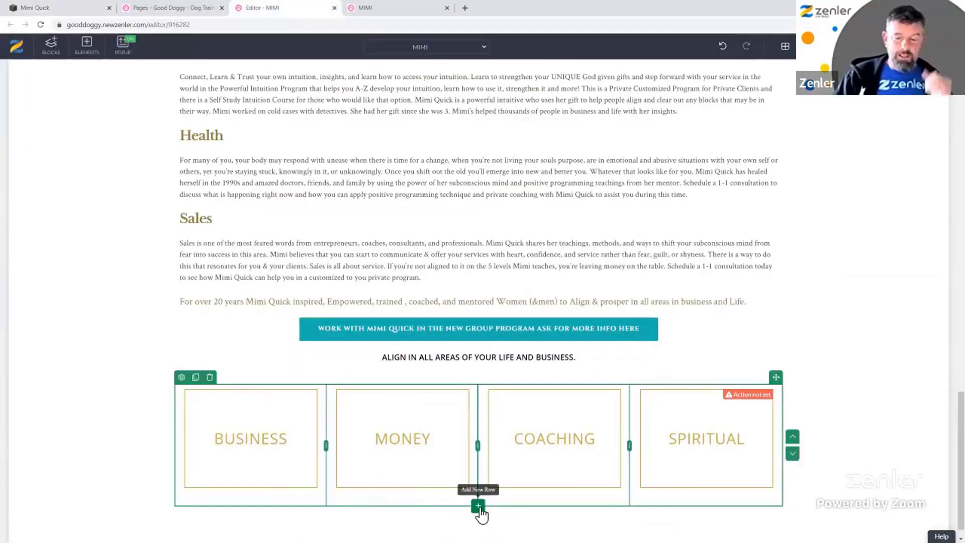
pyautogui.click(477, 506)
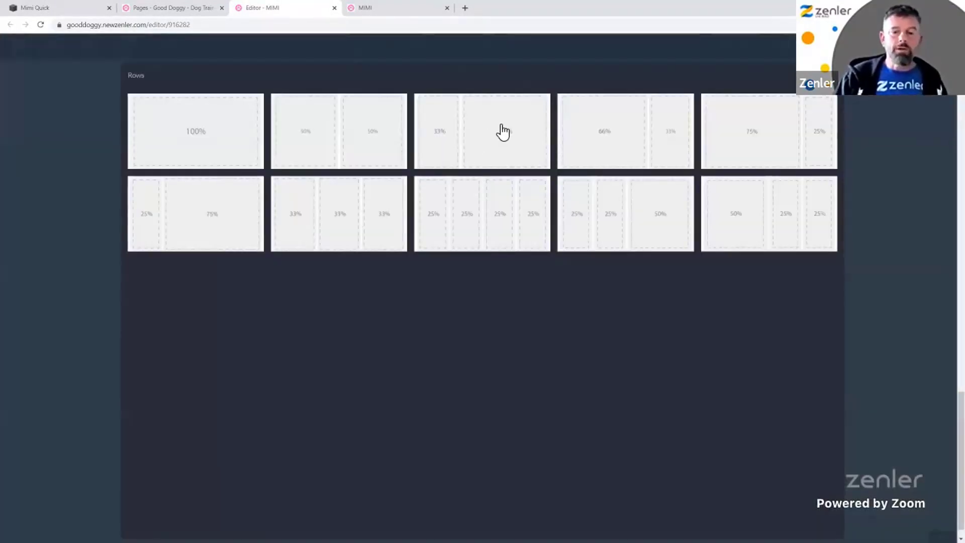
pyautogui.click(537, 167)
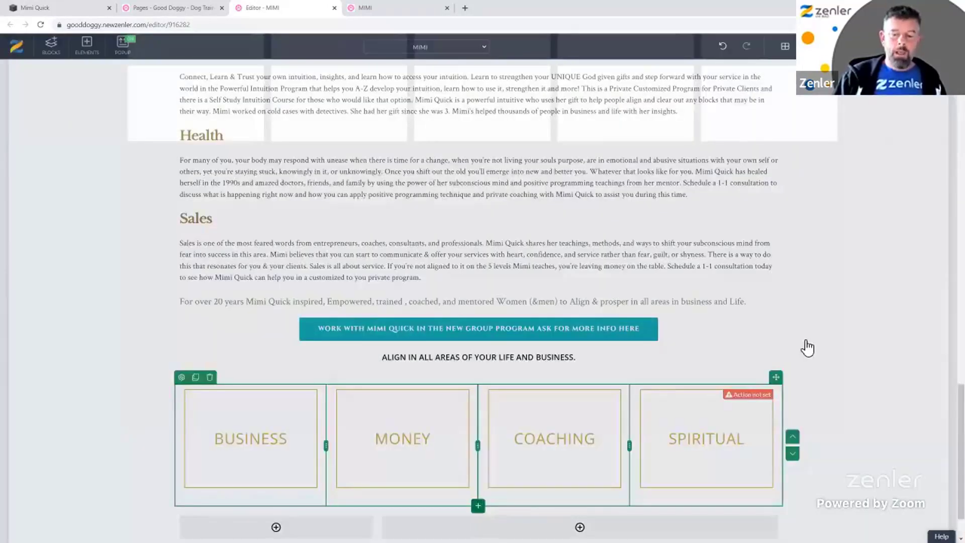
# - Upload mimi.JPG from the SITE 1-MIMI folder as an image in the new row's narrow column
pyautogui.scroll(-1, 806, 344)
pyautogui.moveTo(278, 470)
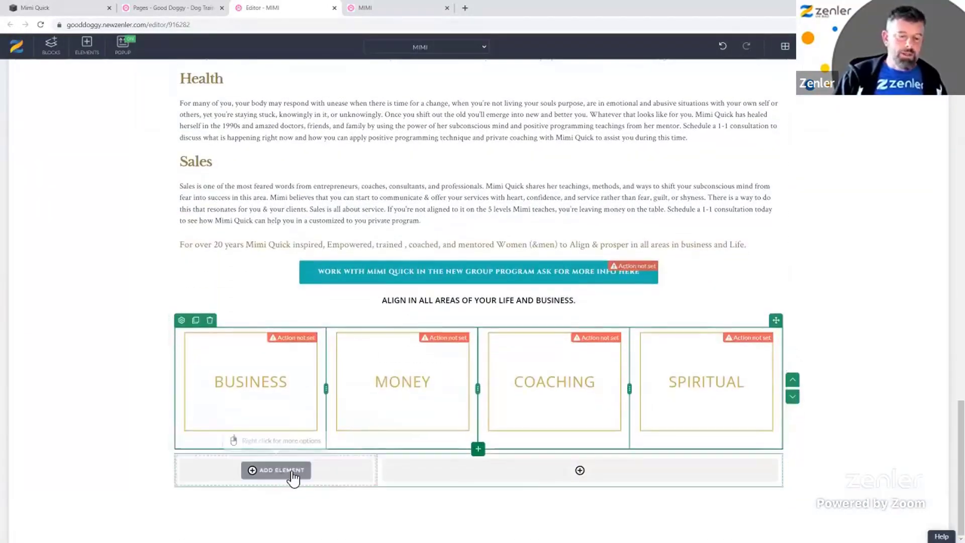
pyautogui.click(360, 478)
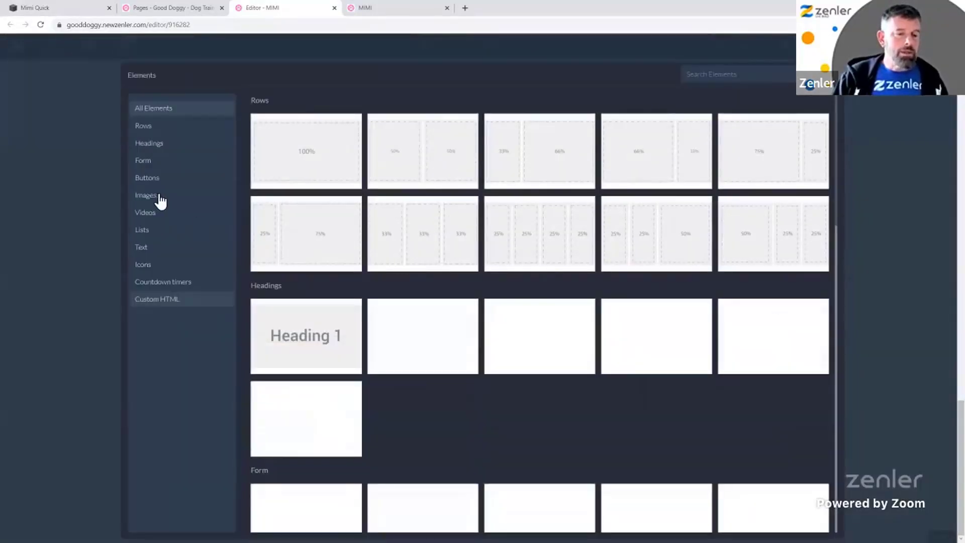
pyautogui.click(160, 199)
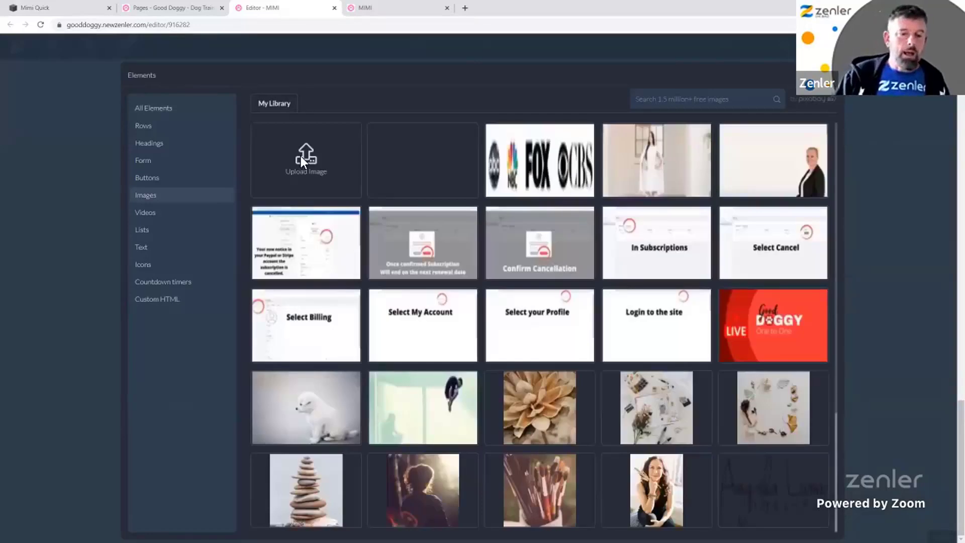
pyautogui.click(415, 193)
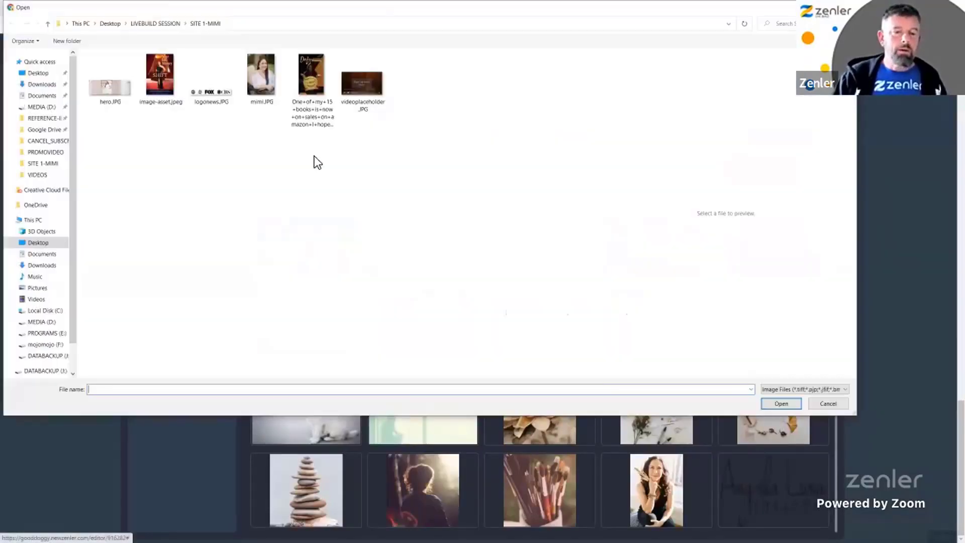
pyautogui.click(278, 94)
pyautogui.click(780, 403)
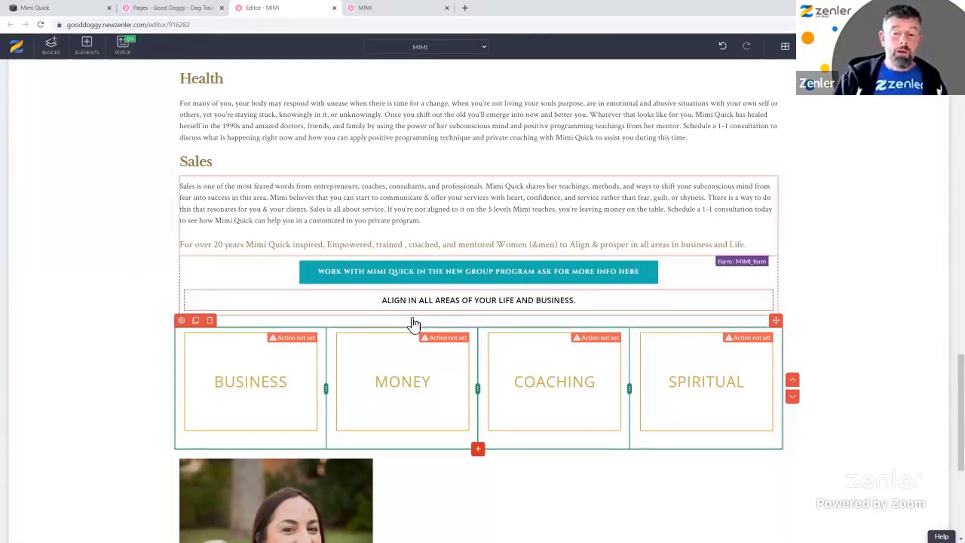
# - Clone the Sales text block that ends with the gold "For over 20 years" line
pyautogui.scroll(-5, 594, 353)
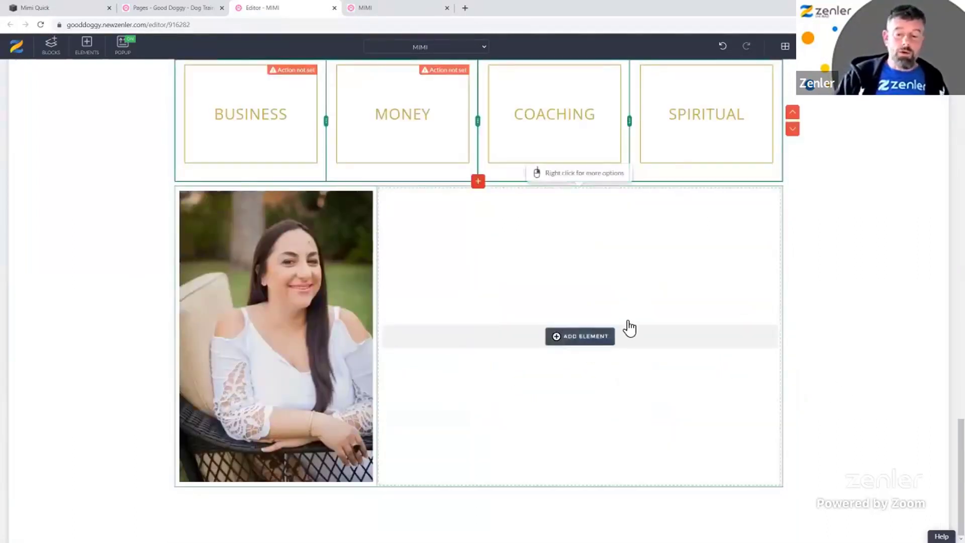
pyautogui.scroll(4, 630, 327)
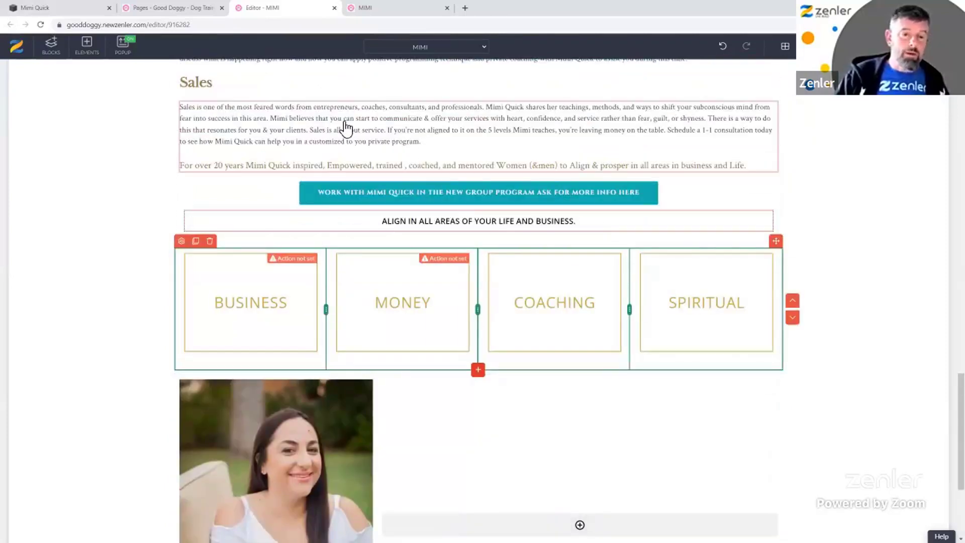
pyautogui.click(304, 124)
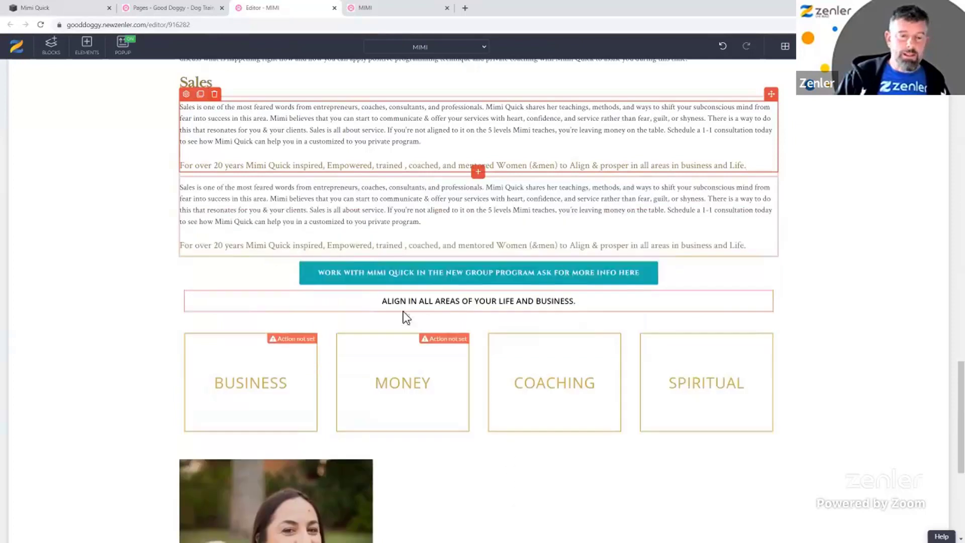
pyautogui.click(774, 198)
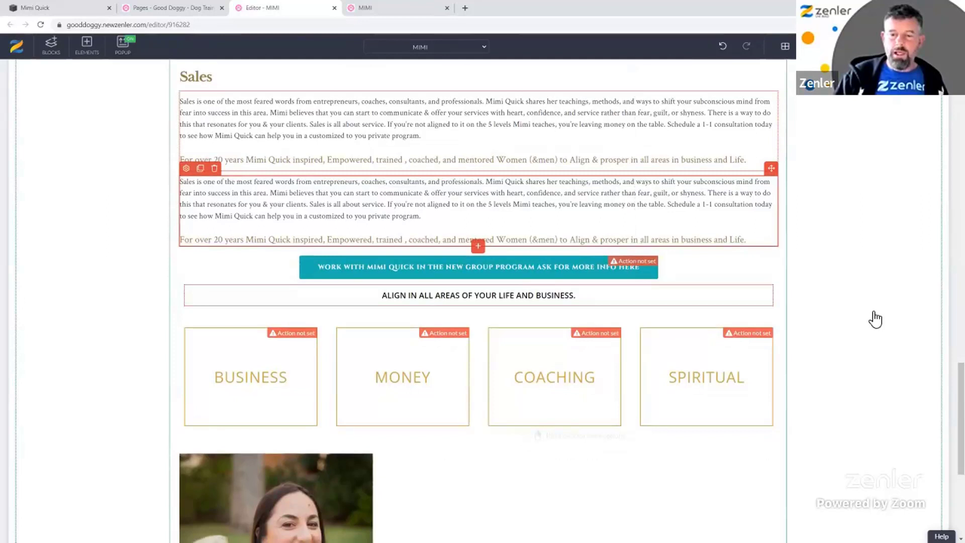
pyautogui.scroll(-3, 875, 319)
pyautogui.scroll(1, 875, 319)
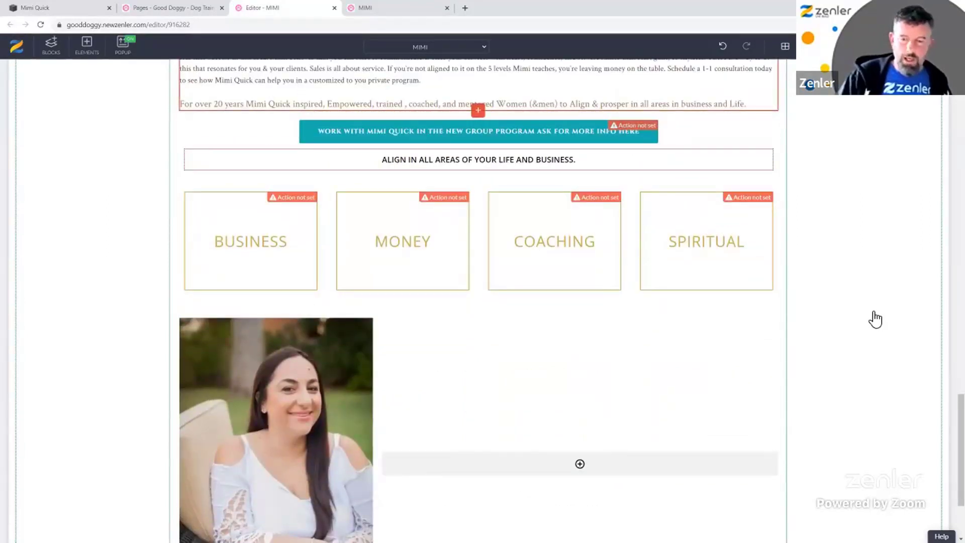
# - Move the cloned Sales text block into the empty wide column beside the portrait and restore the page zoom to 100%
pyautogui.hotkey('ctrl', '-')
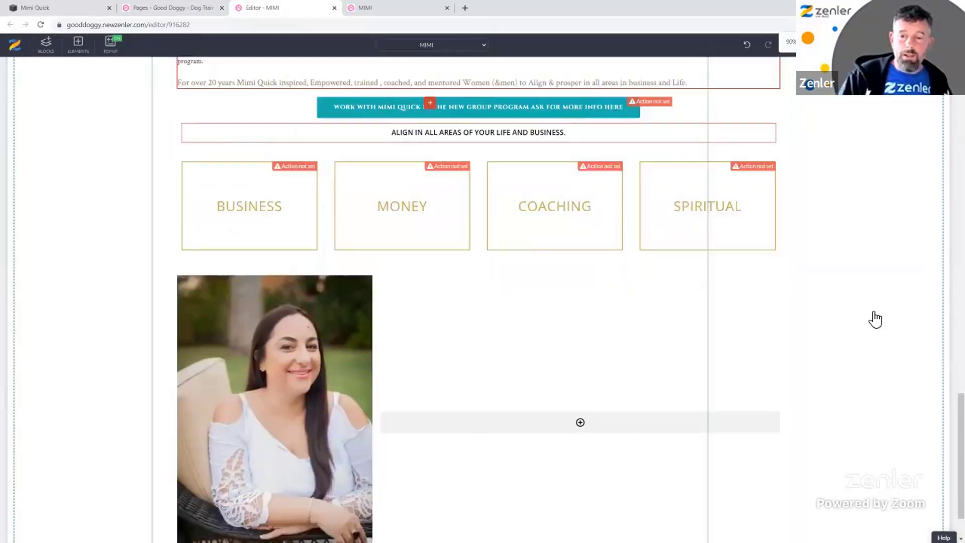
pyautogui.hotkey('ctrl', '-')
pyautogui.hotkey('ctrl', '-')
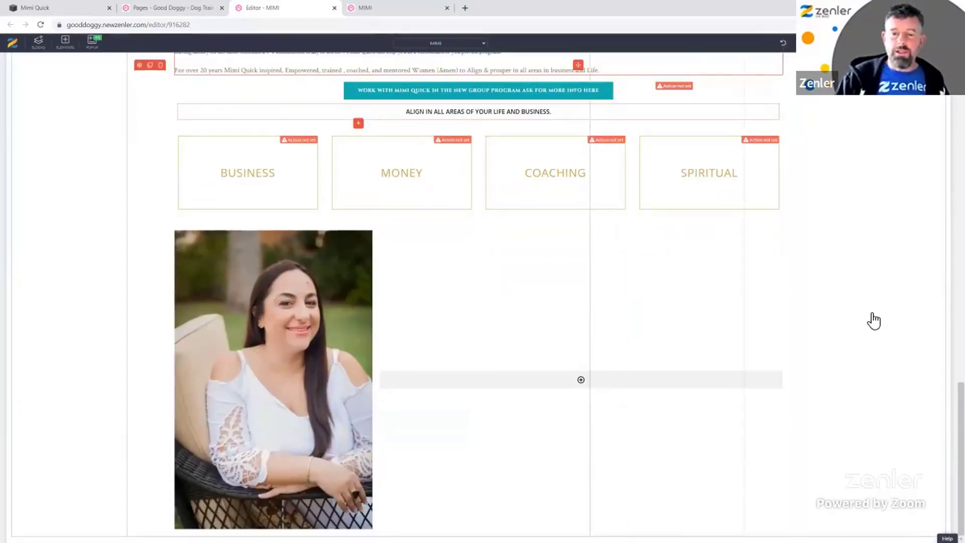
pyautogui.scroll(3, 874, 320)
pyautogui.scroll(2, 622, 262)
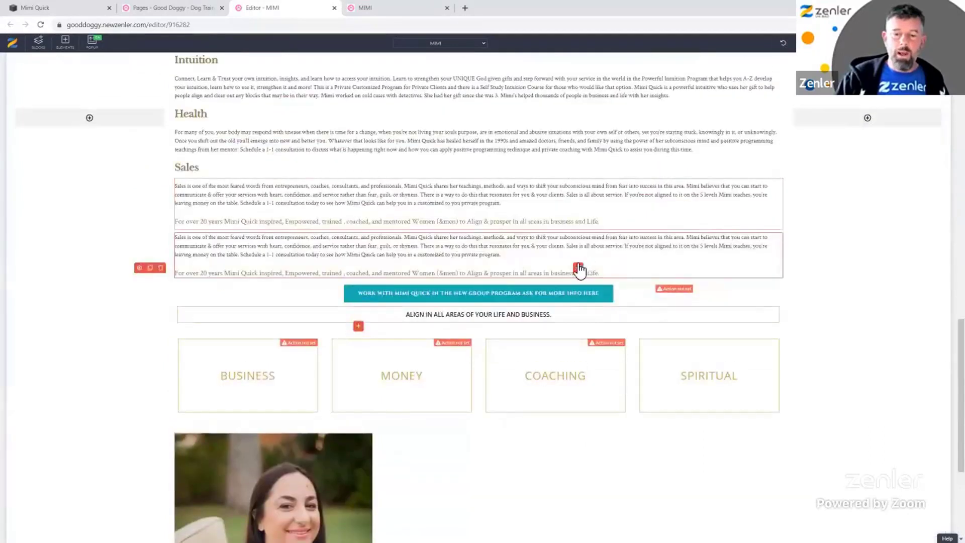
pyautogui.scroll(1, 805, 295)
pyautogui.scroll(-3, 742, 246)
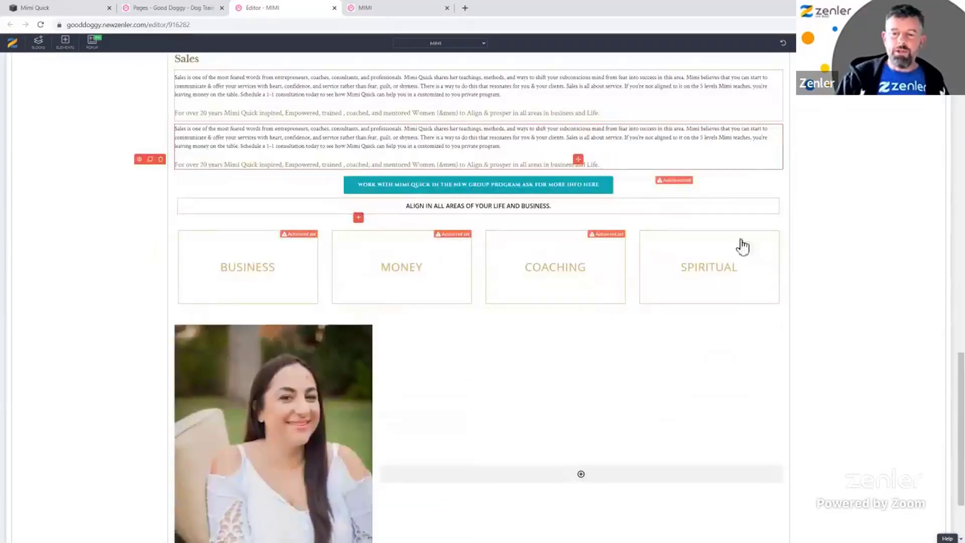
pyautogui.moveTo(578, 159); pyautogui.dragTo(558, 473)
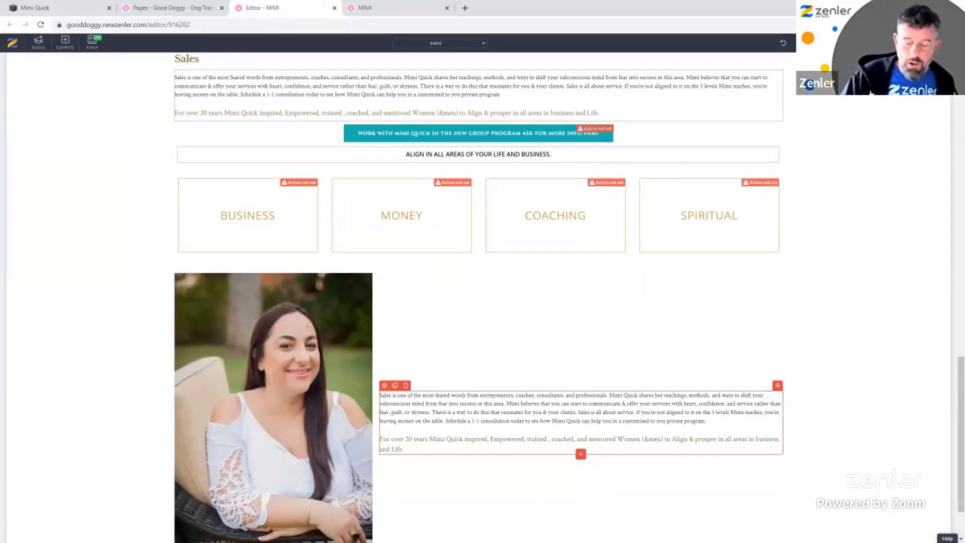
pyautogui.hotkey('ctrl', '0')
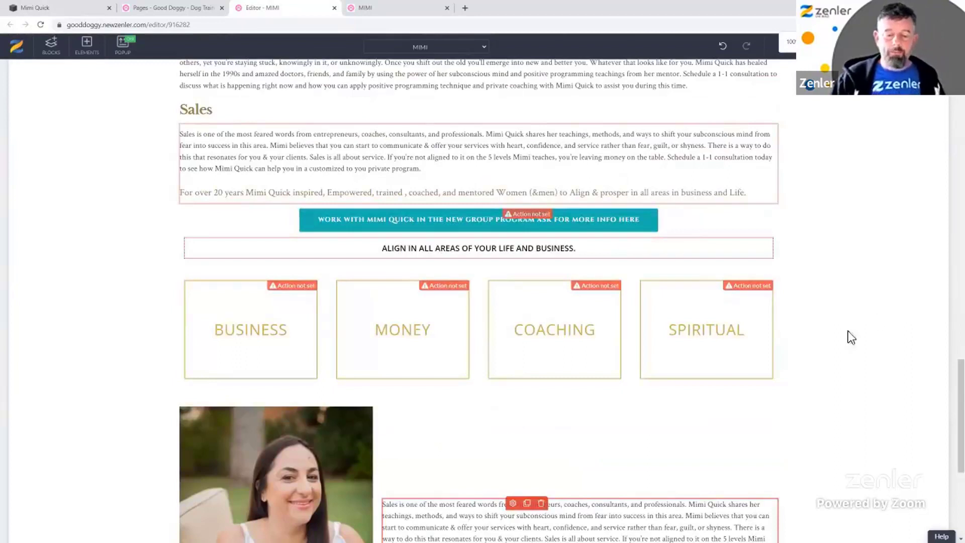
# - Set the vertical alignment to Top for the text column beside the portrait
pyautogui.scroll(-1, 797, 385)
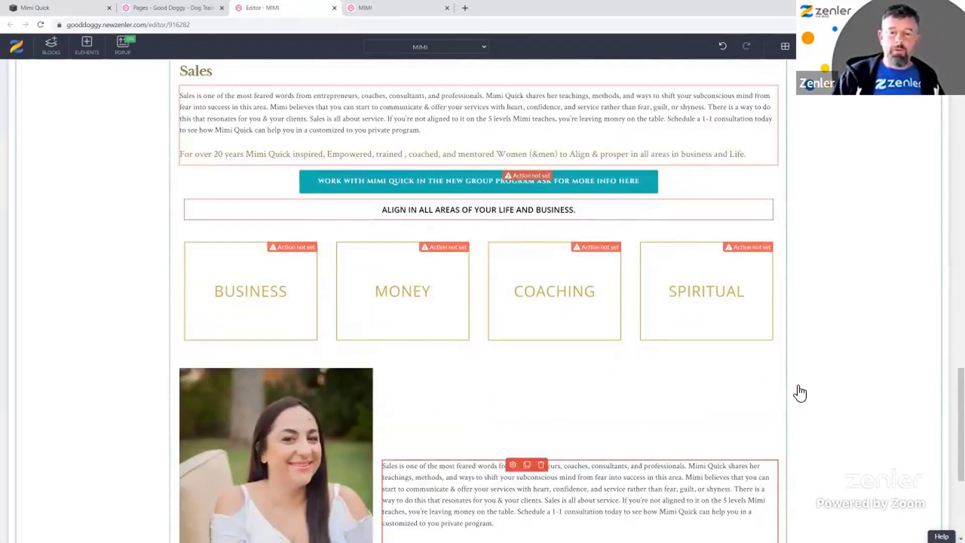
pyautogui.scroll(-4, 799, 393)
pyautogui.scroll(-2, 422, 208)
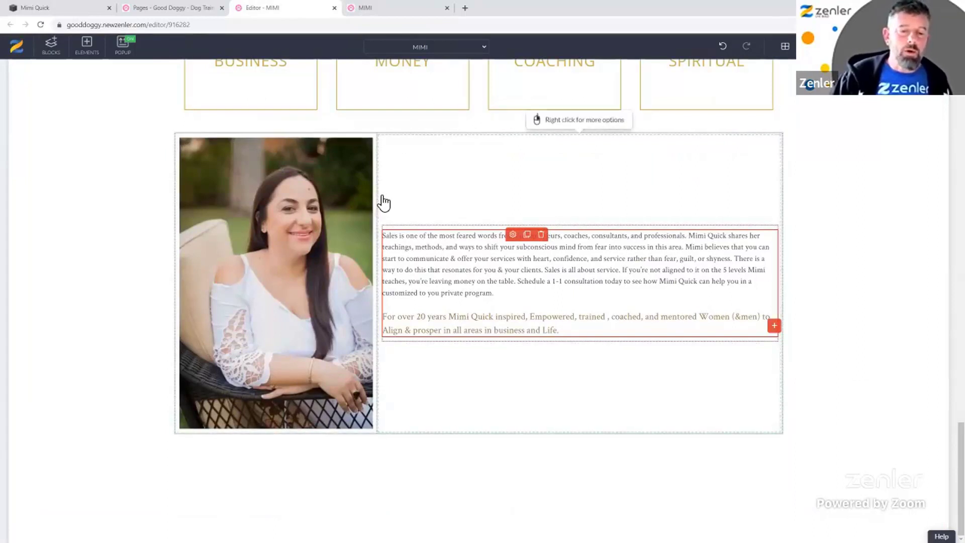
pyautogui.scroll(1, 340, 221)
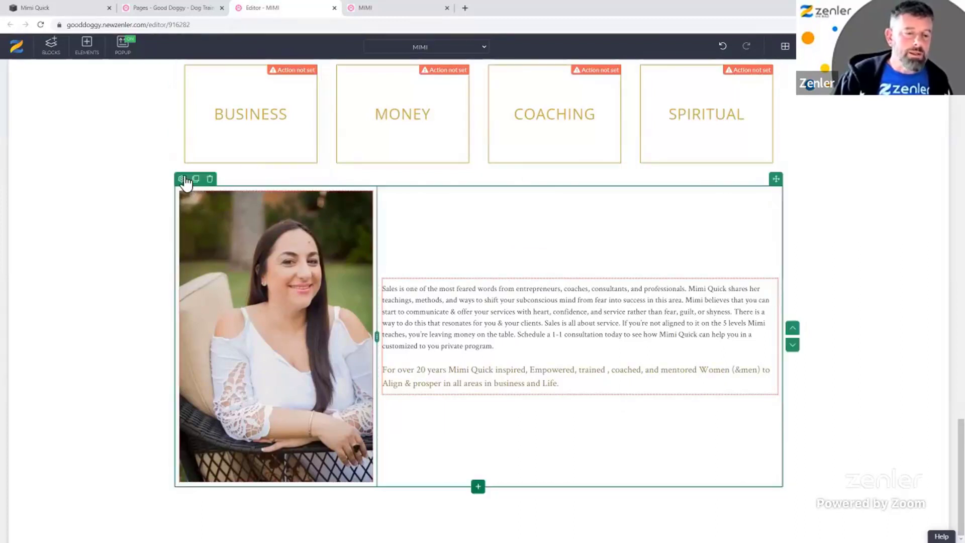
pyautogui.click(618, 317)
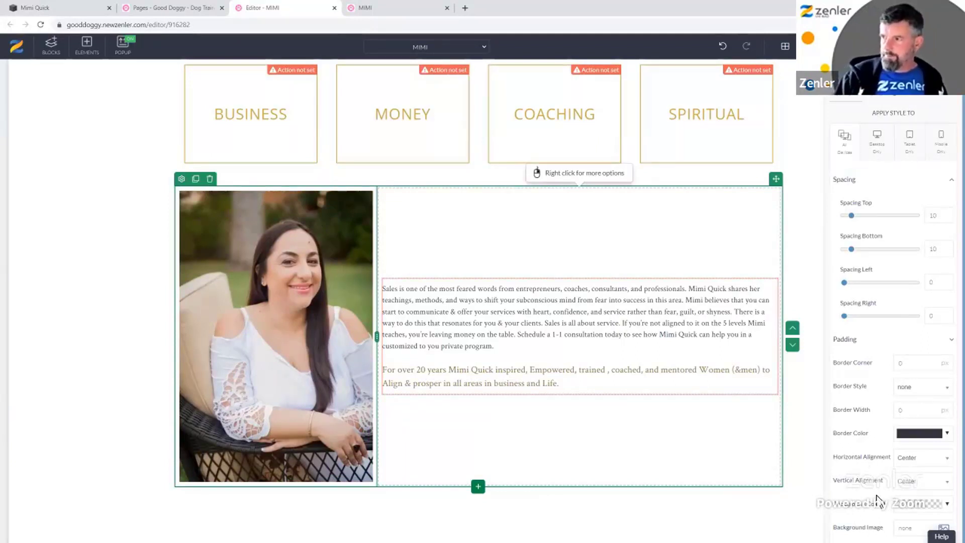
pyautogui.click(915, 484)
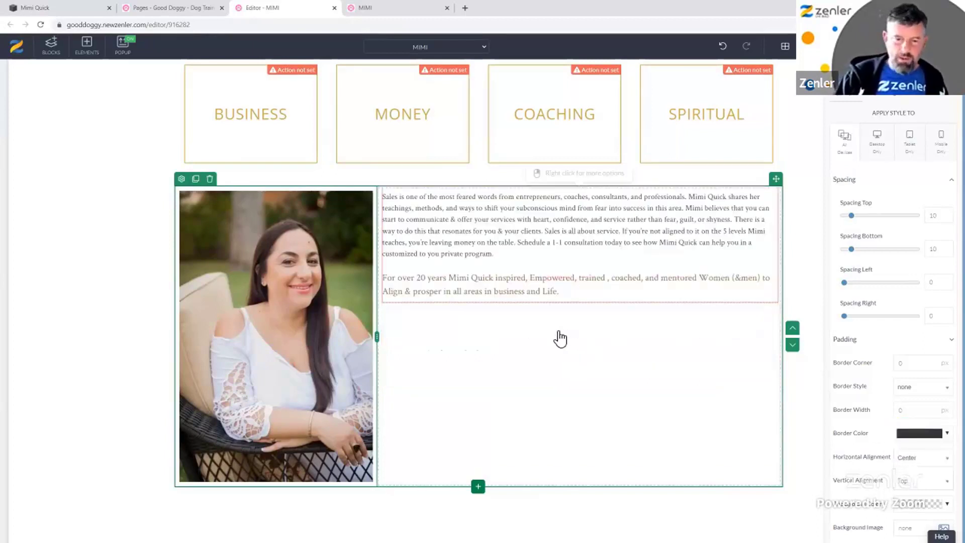
# - Switch to the original website, close its page inspector and copy the client testimonial heading beside the portrait
pyautogui.click(69, 11)
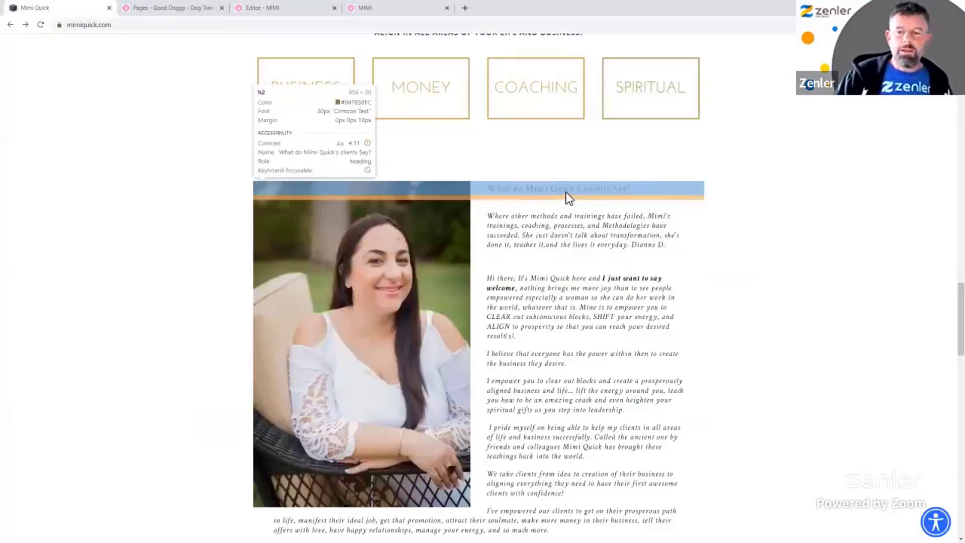
pyautogui.scroll(3, 566, 192)
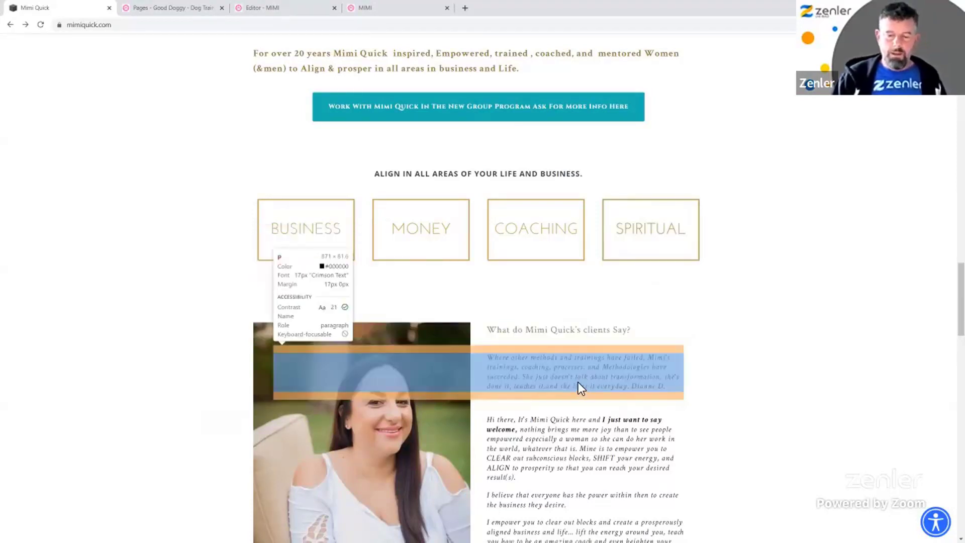
pyautogui.scroll(-1, 790, 404)
pyautogui.scroll(-3, 788, 402)
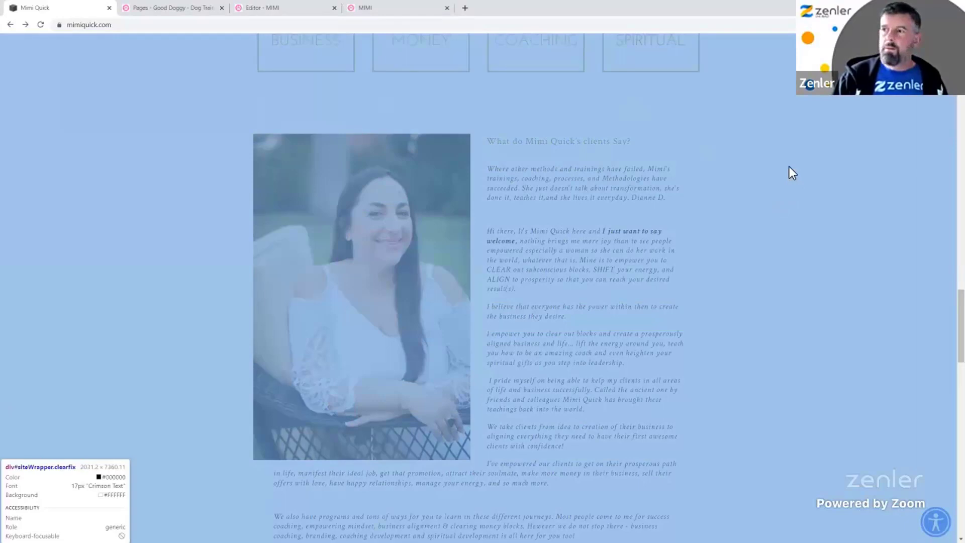
pyautogui.click(789, 167)
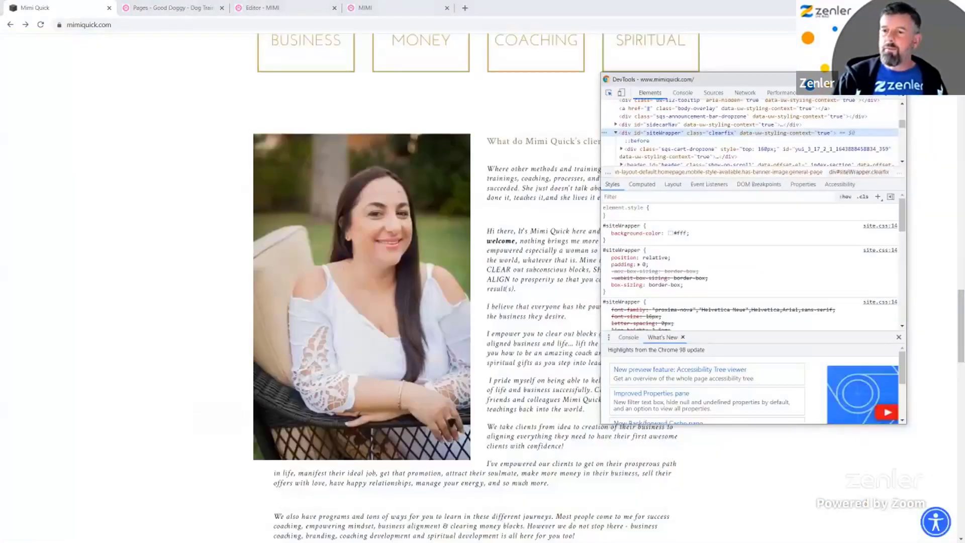
pyautogui.click(896, 80)
pyautogui.moveTo(634, 141); pyautogui.dragTo(486, 142)
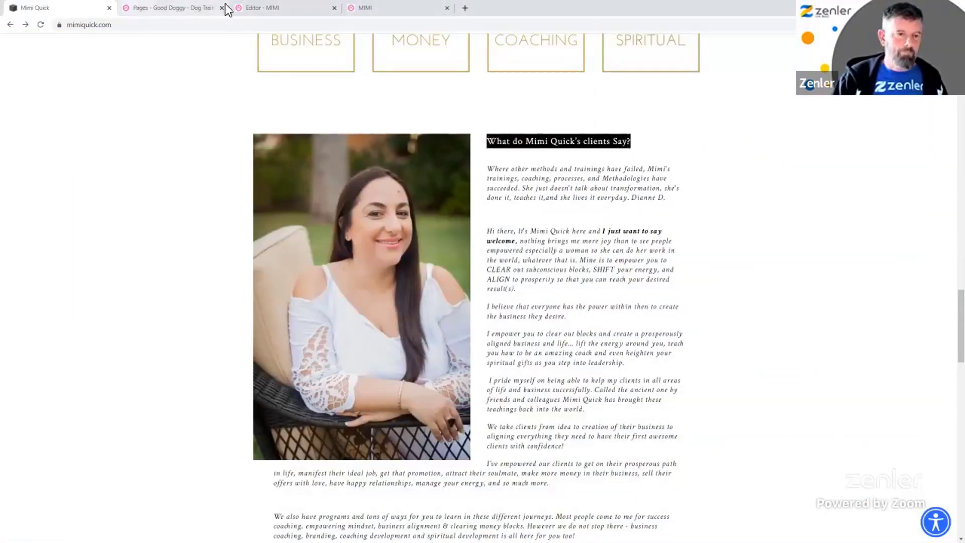
# - Back in the page editor, replace the gold "For over 20 years" line beside the portrait with the copied testimonial heading
pyautogui.click(300, 9)
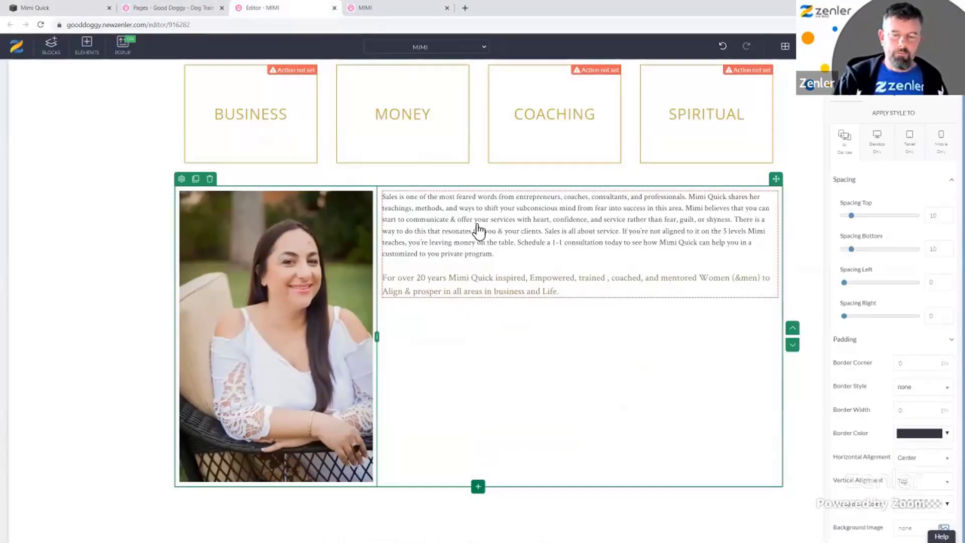
pyautogui.click(561, 294)
pyautogui.tripleClick(387, 280)
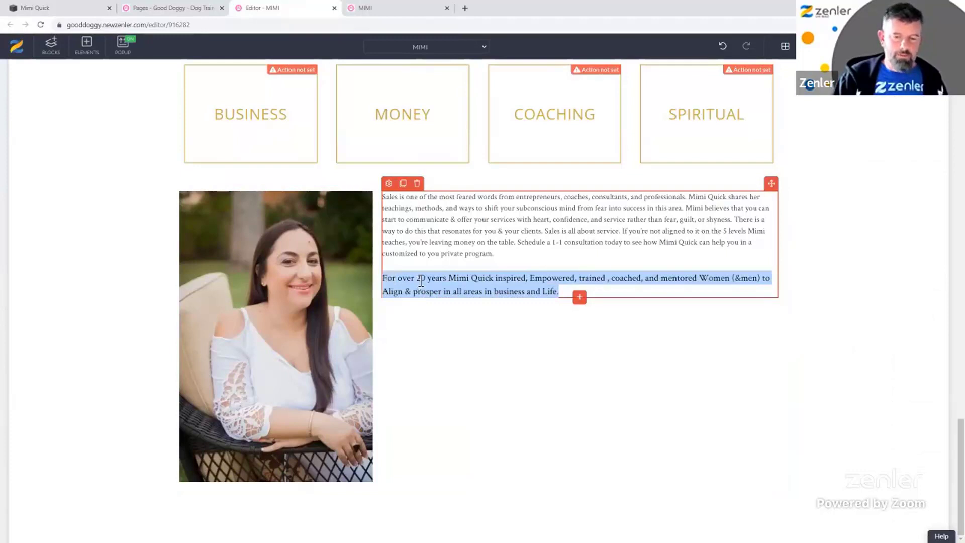
pyautogui.write("What do Mimi Quick's clients say?")
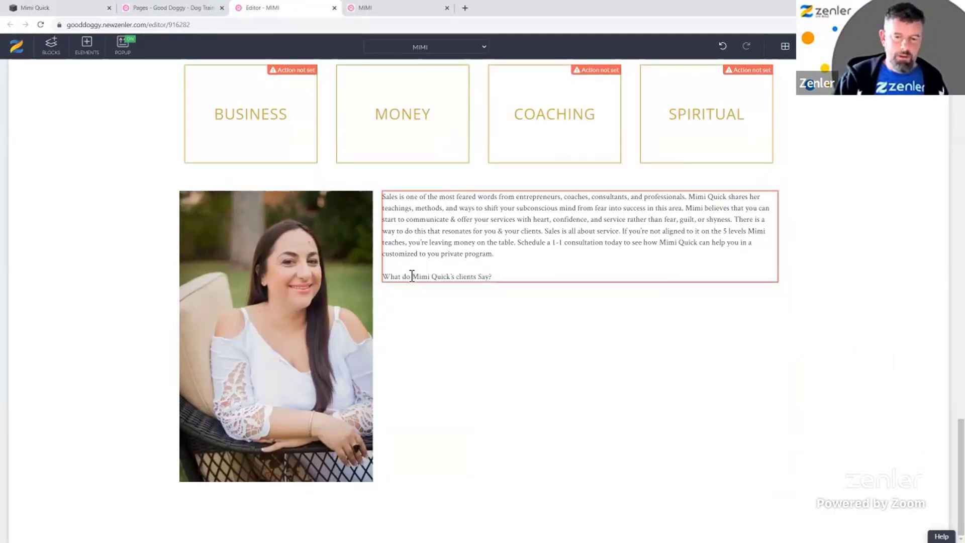
pyautogui.tripleClick(390, 278)
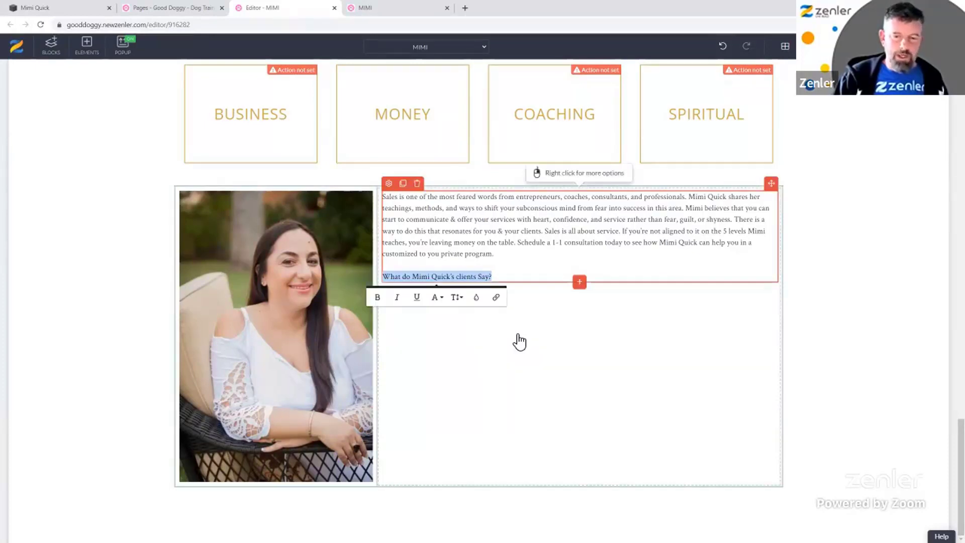
pyautogui.click(570, 339)
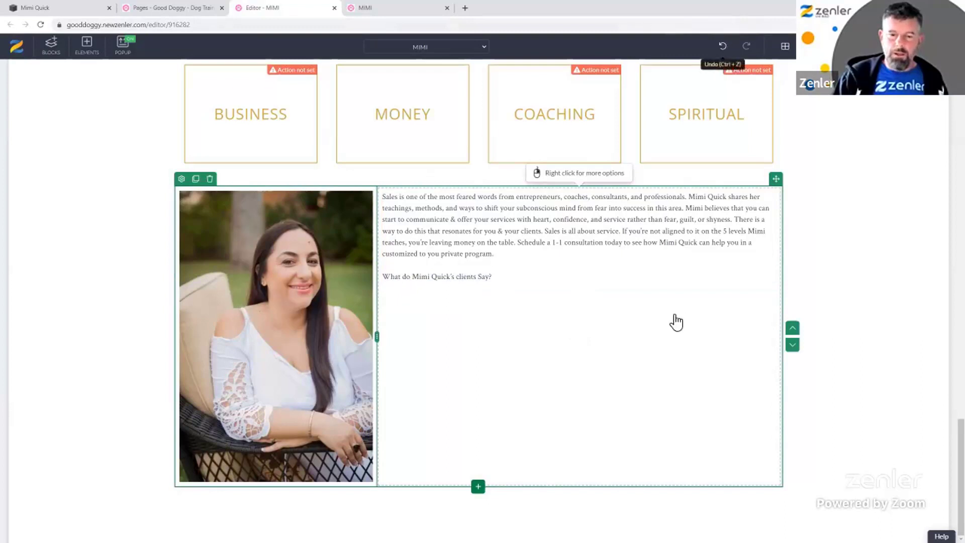
# - Undo the last text edit and delete the text block beside the portrait
pyautogui.hotkey('ctrl', 'z')
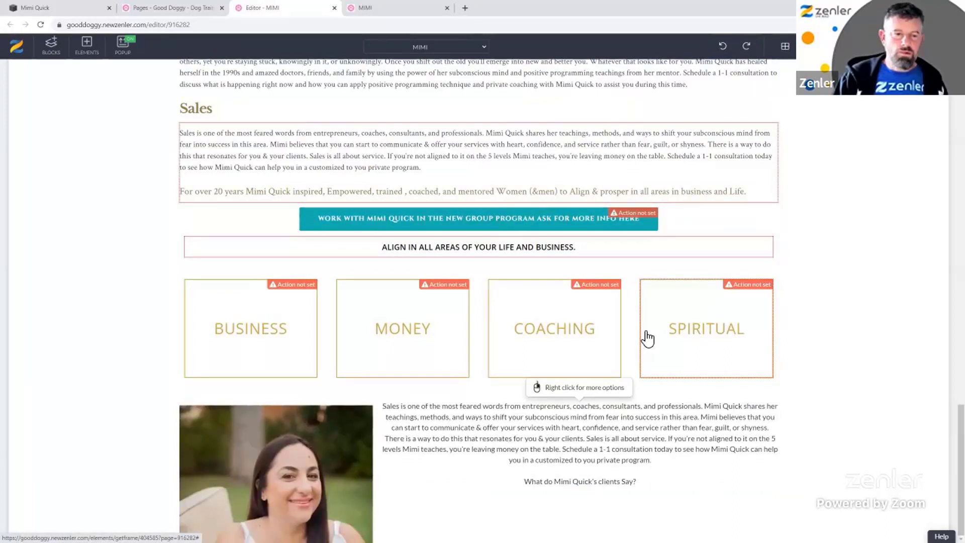
pyautogui.click(514, 439)
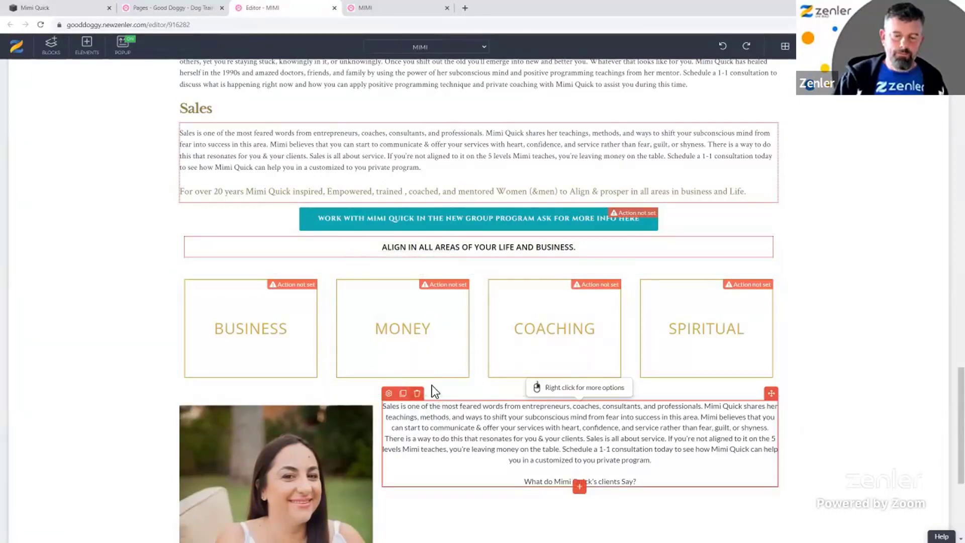
pyautogui.click(416, 393)
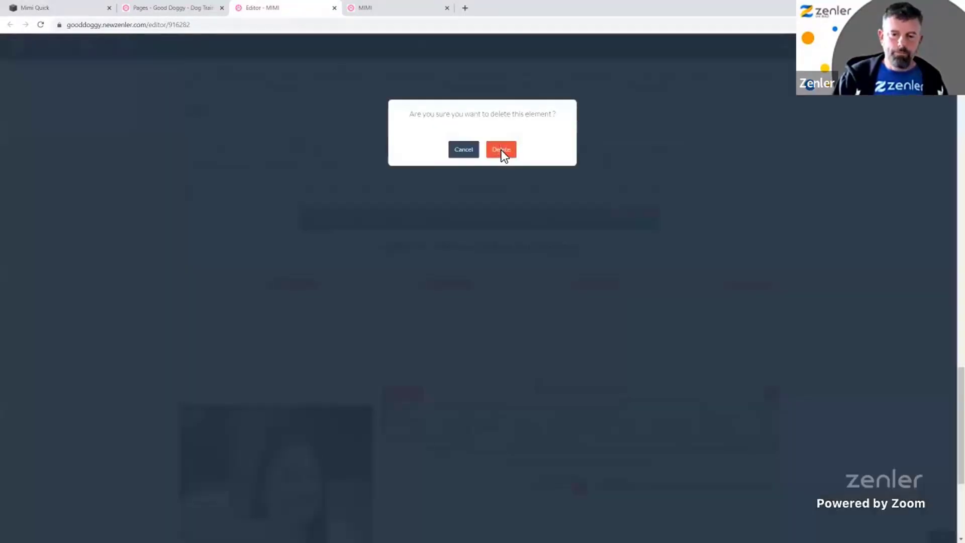
pyautogui.click(659, 160)
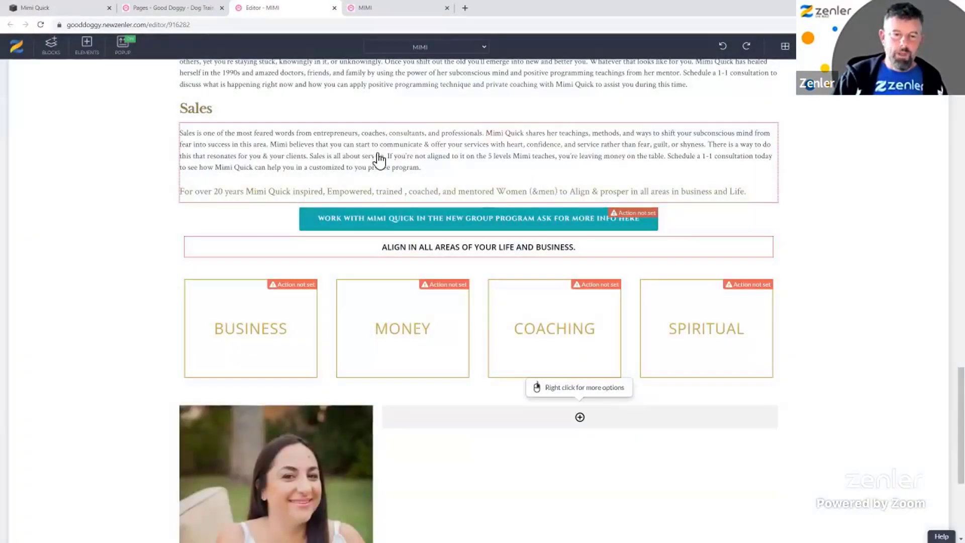
# - Clone the original Sales text block again and move the copy into the wide column beside the portrait
pyautogui.click(240, 144)
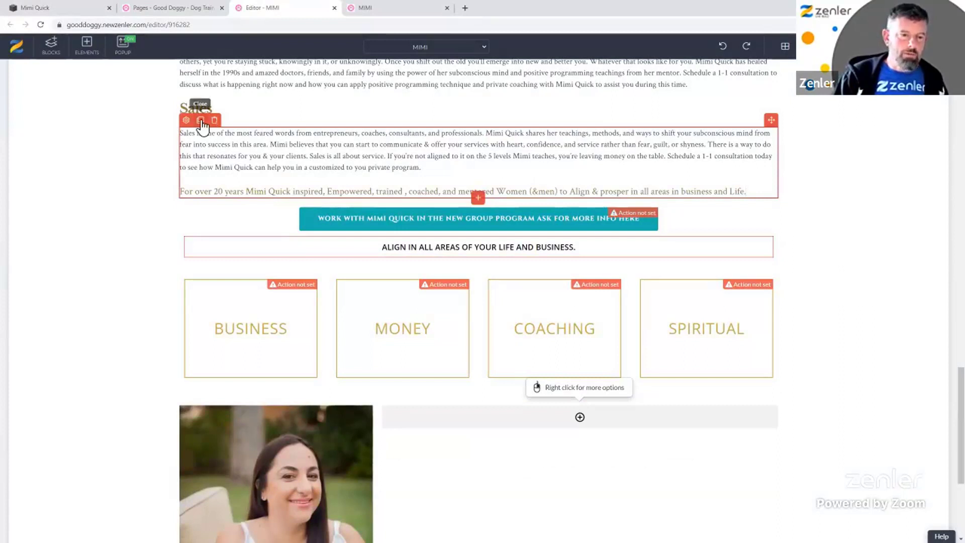
pyautogui.click(201, 121)
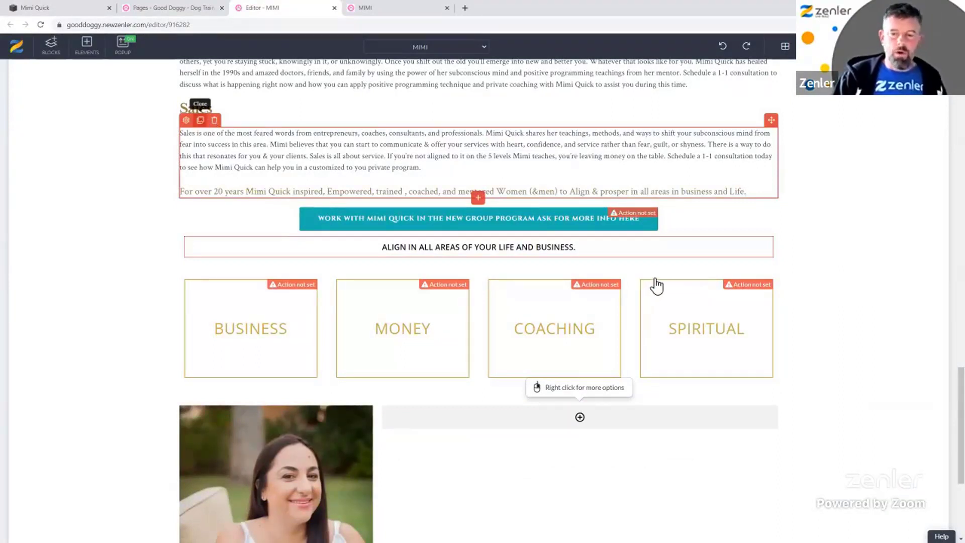
pyautogui.click(710, 231)
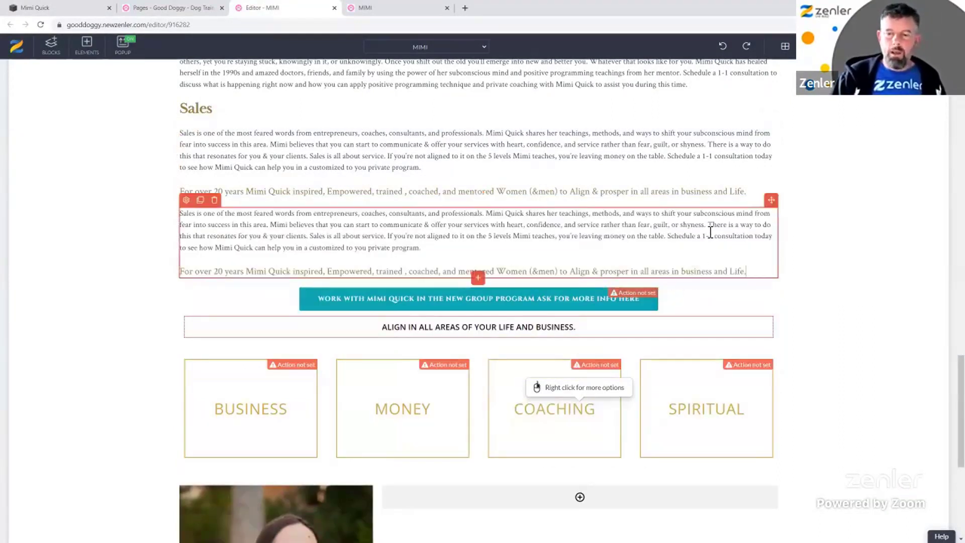
pyautogui.moveTo(772, 200); pyautogui.dragTo(498, 353)
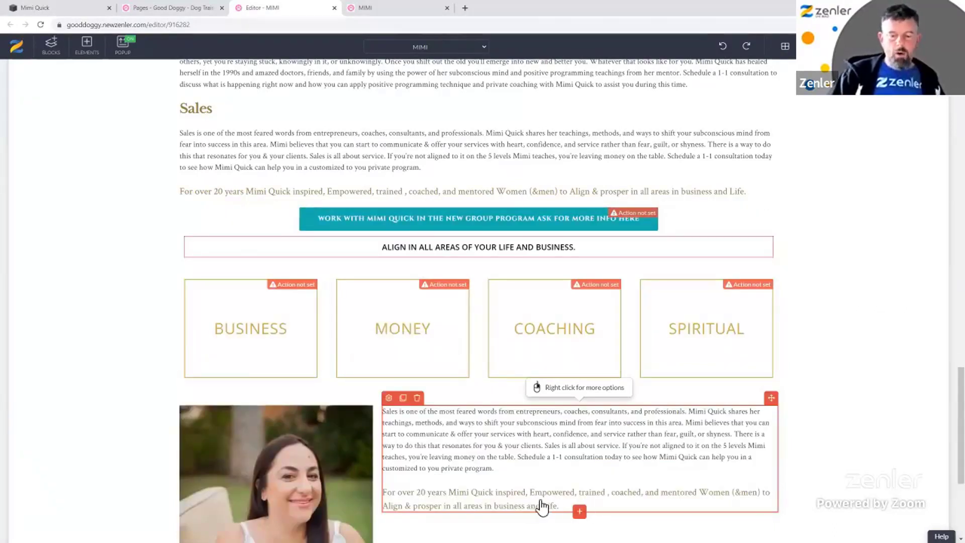
# - Switch to the original website, copy the client testimonial heading beside the portrait again and return to the page editor
pyautogui.click(74, 11)
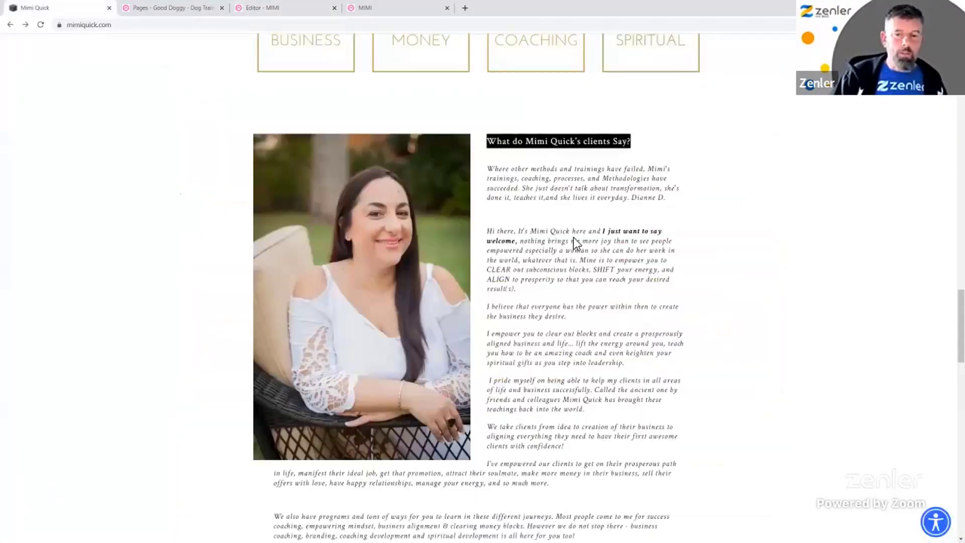
pyautogui.click(615, 142)
pyautogui.moveTo(637, 142); pyautogui.dragTo(492, 143)
pyautogui.hotkey('ctrl', 'c')
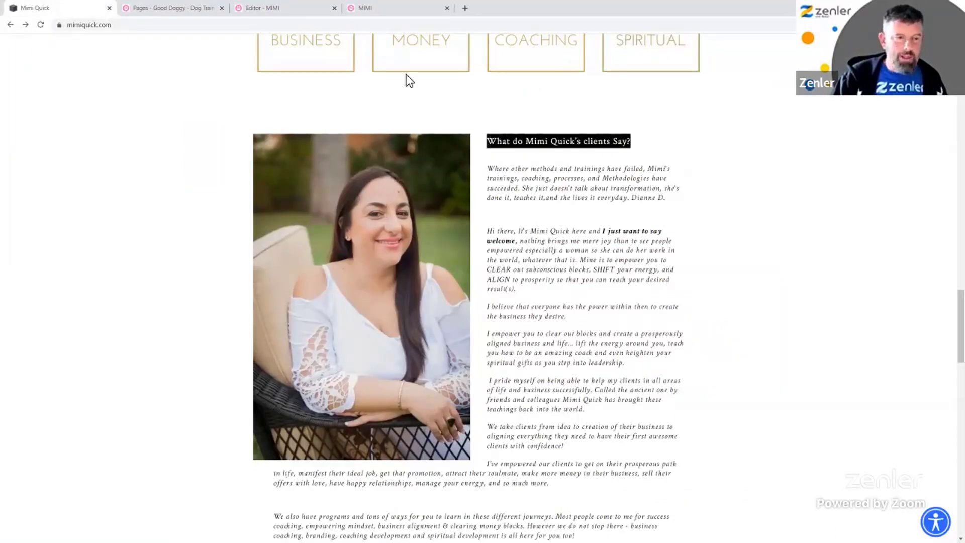
pyautogui.click(157, 9)
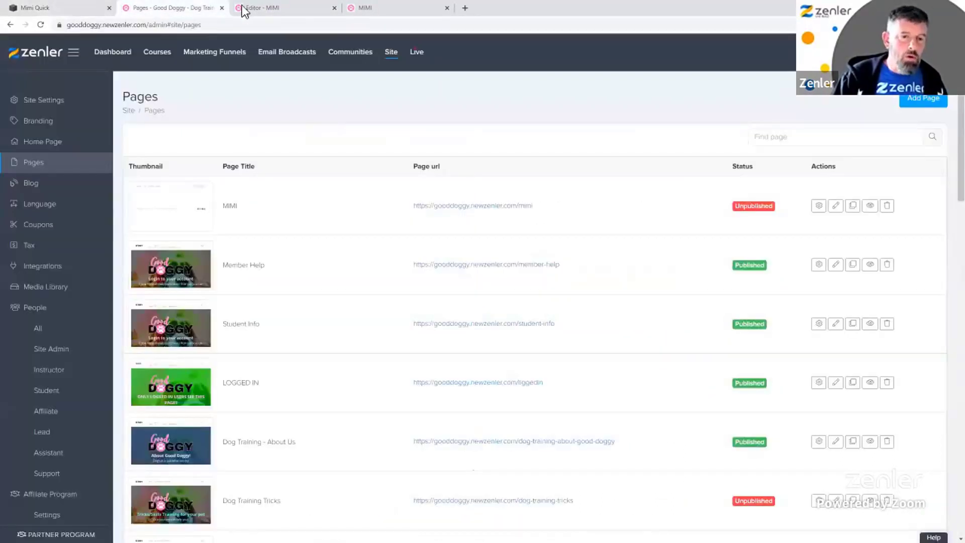
pyautogui.click(274, 10)
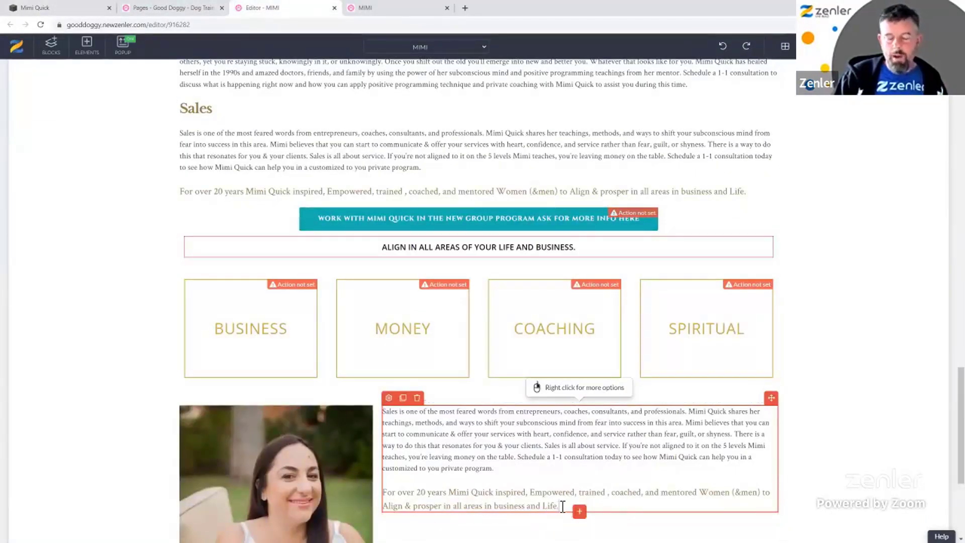
# - Replace the gold "For over 20 years" line beside the portrait with the copied testimonial heading and delete the leftover letter F
pyautogui.moveTo(566, 510); pyautogui.dragTo(388, 493)
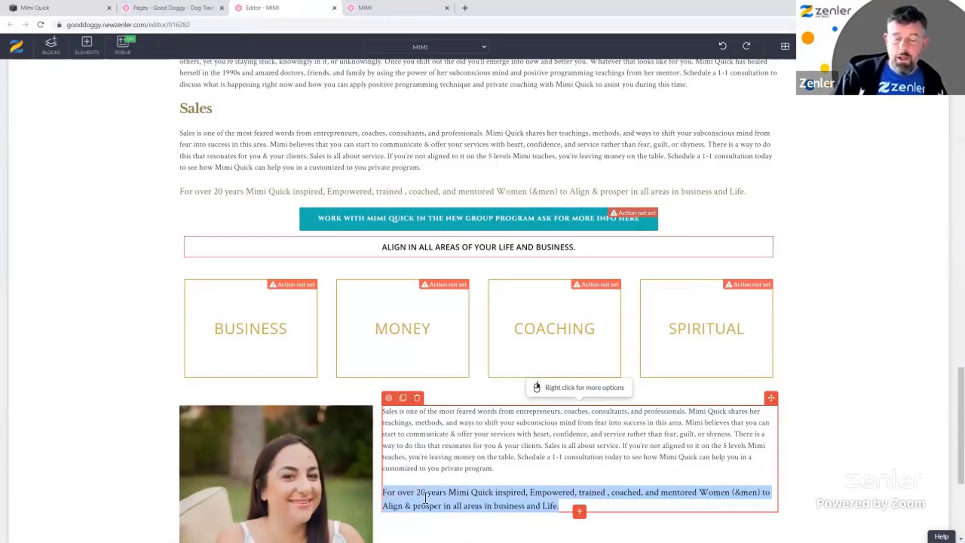
pyautogui.click(532, 505)
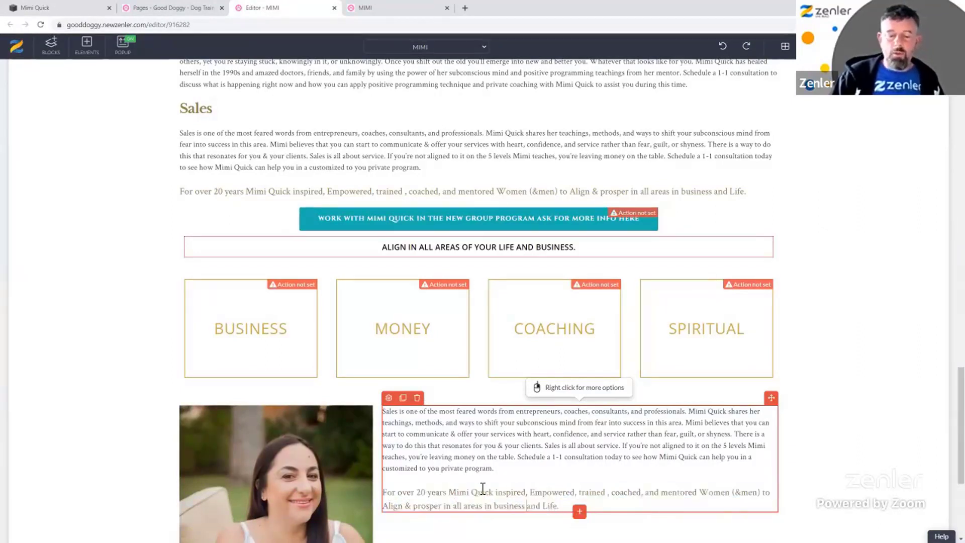
pyautogui.moveTo(449, 494); pyautogui.dragTo(484, 493)
pyautogui.moveTo(540, 485); pyautogui.dragTo(568, 506)
pyautogui.click(562, 500)
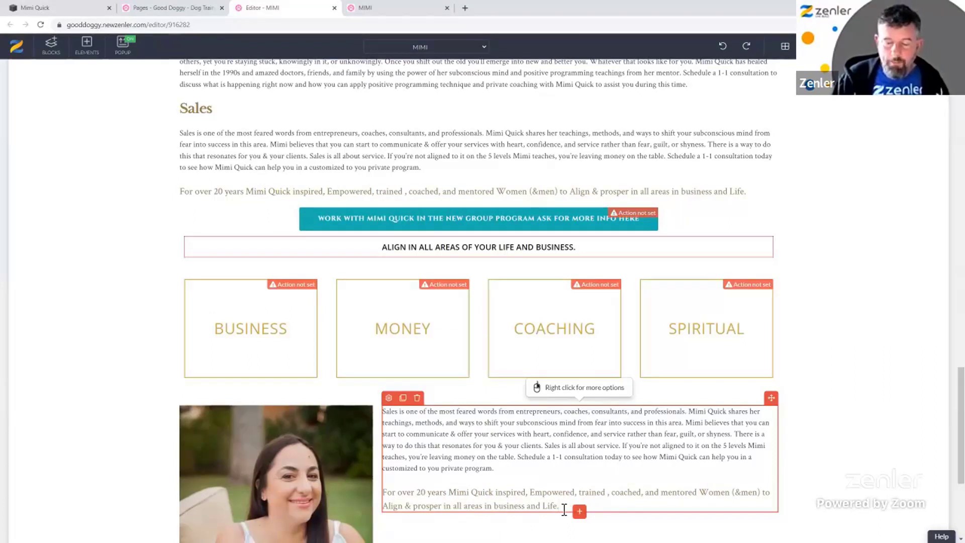
pyautogui.keyDown('shift'); pyautogui.click(395, 496); pyautogui.keyUp('shift')
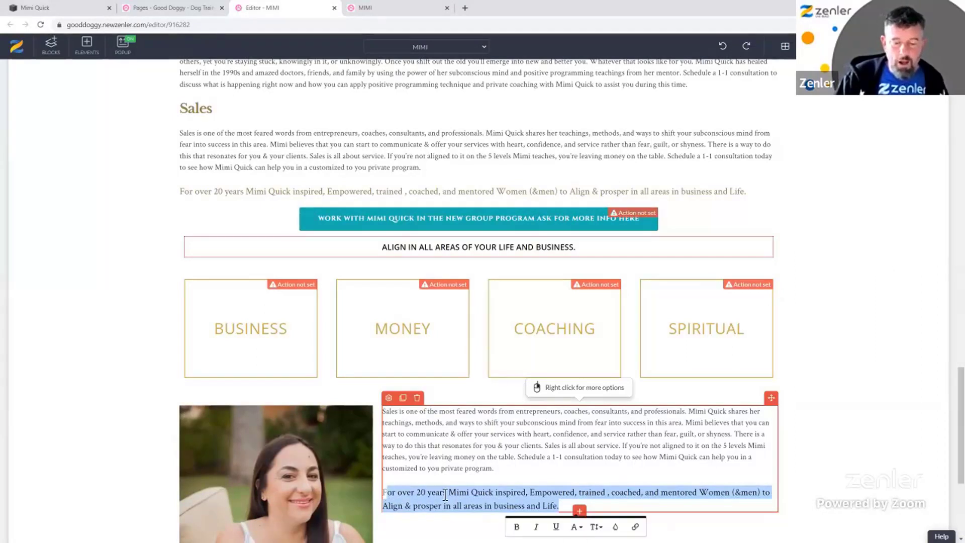
pyautogui.hotkey('ctrl', 'v')
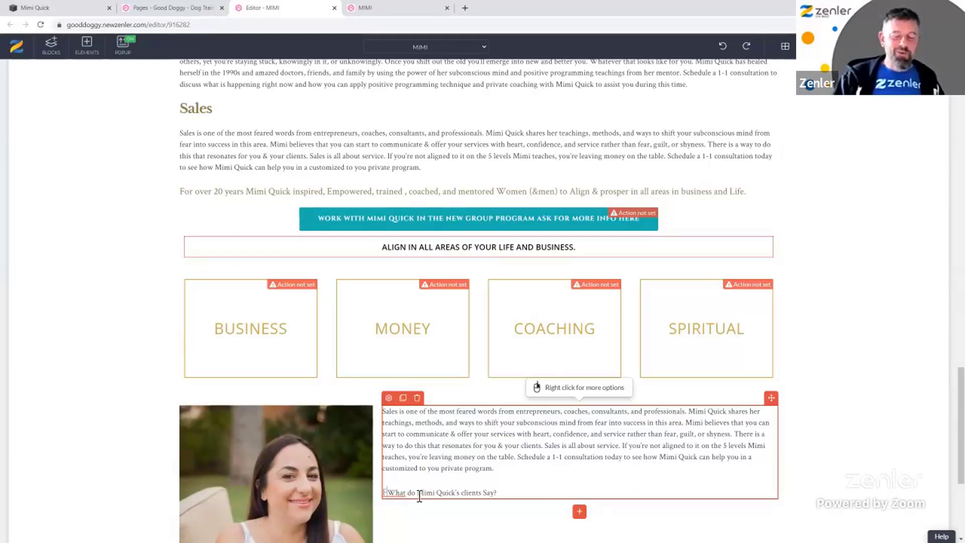
pyautogui.hotkey('shift', 'Left')
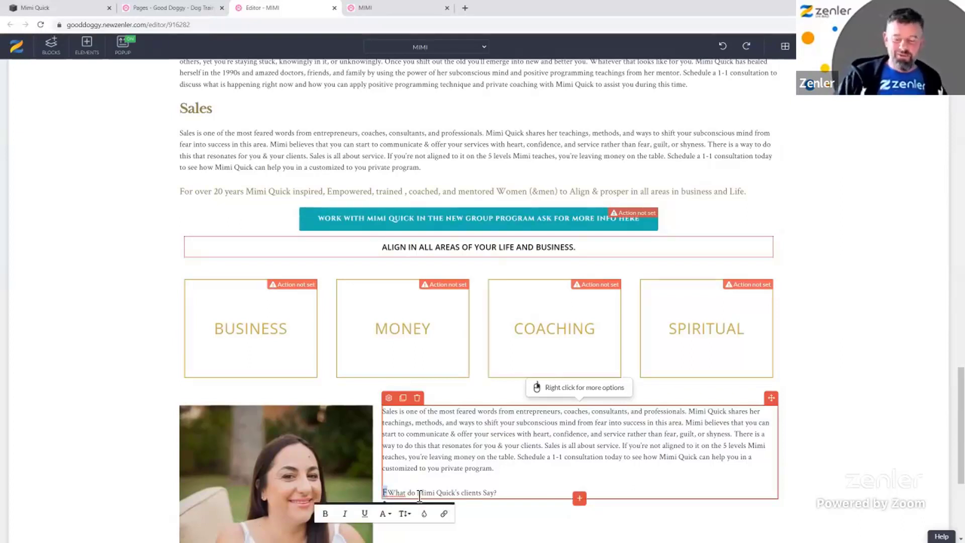
pyautogui.press('BackSpace')
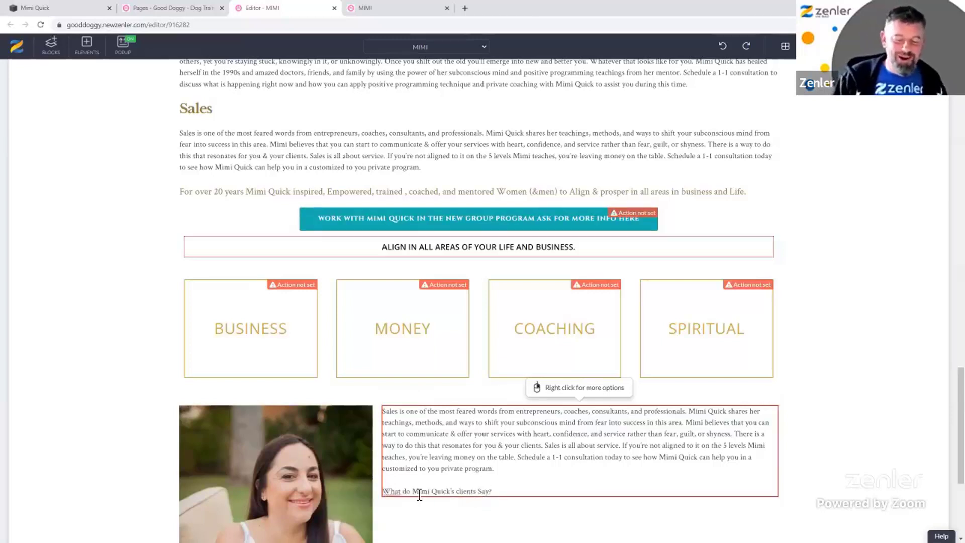
# - Set the text colour of the pasted testimonial heading beside the portrait to #938045
pyautogui.moveTo(420, 495); pyautogui.dragTo(491, 492)
pyautogui.tripleClick(509, 494)
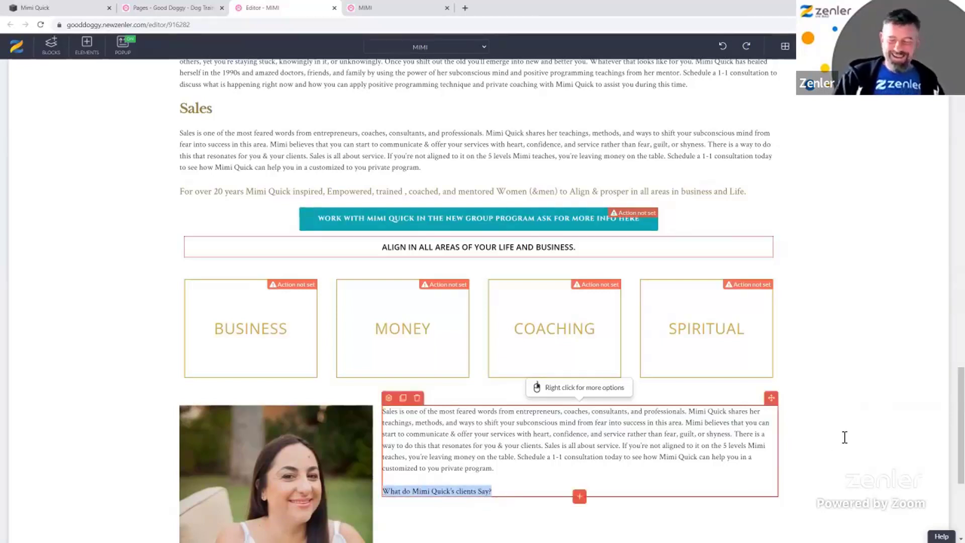
pyautogui.scroll(-2, 846, 431)
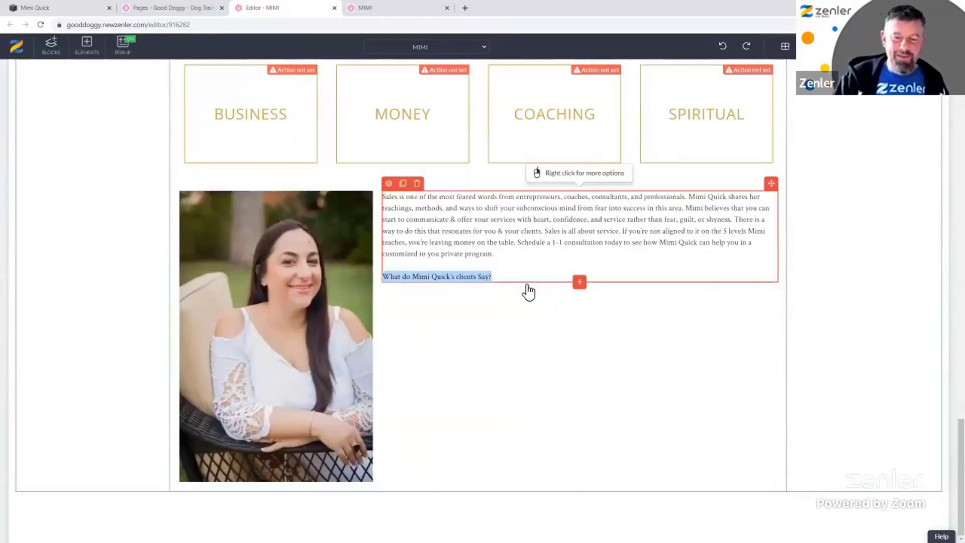
pyautogui.click(499, 279)
pyautogui.moveTo(384, 276); pyautogui.dragTo(493, 278)
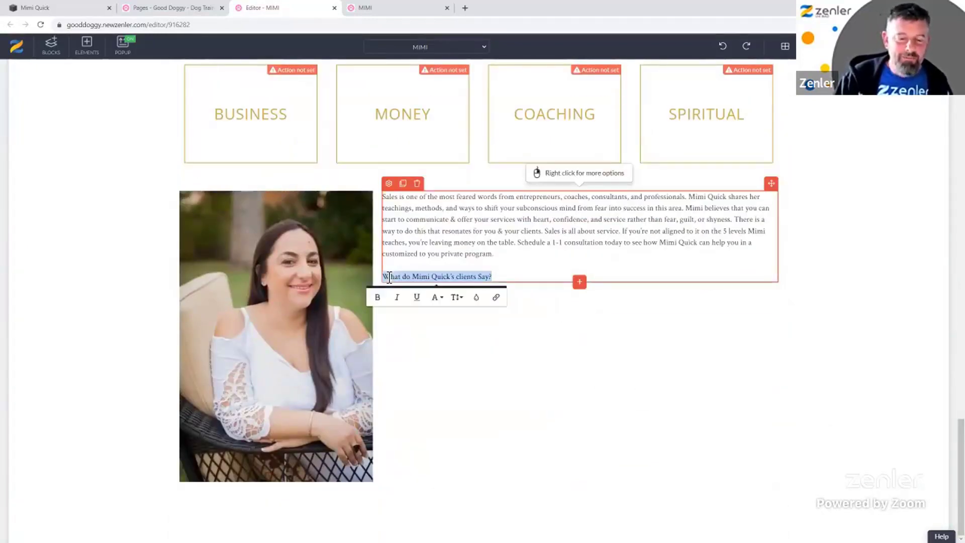
pyautogui.click(476, 298)
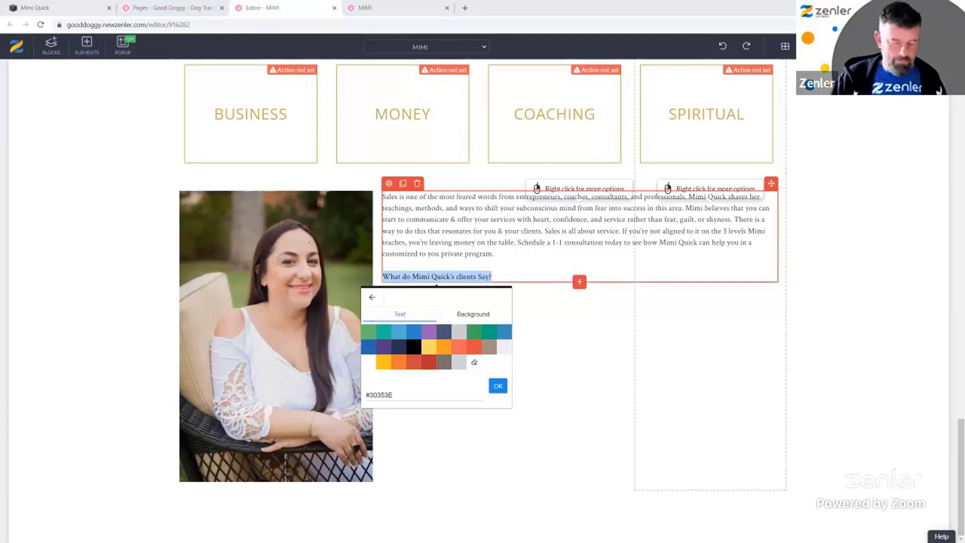
pyautogui.tripleClick(407, 395)
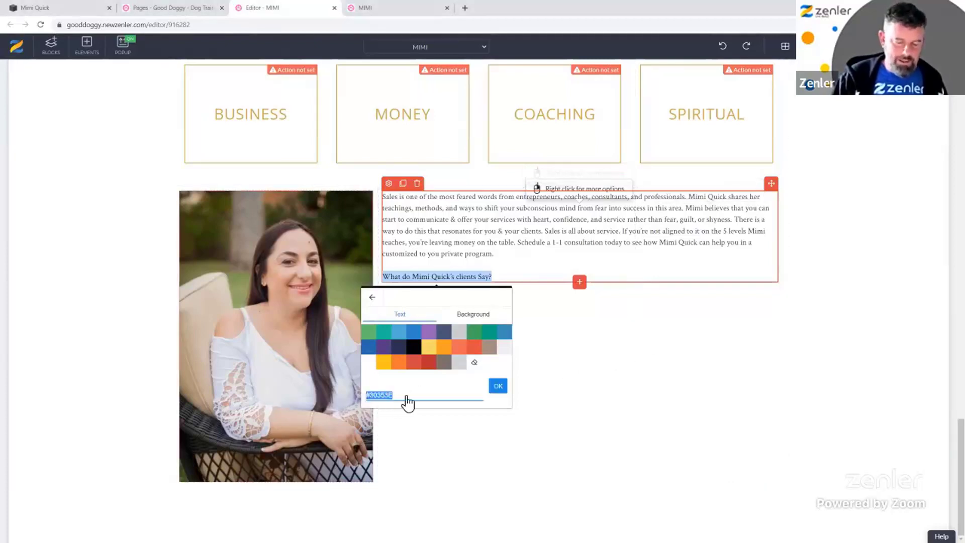
pyautogui.write('#938045')
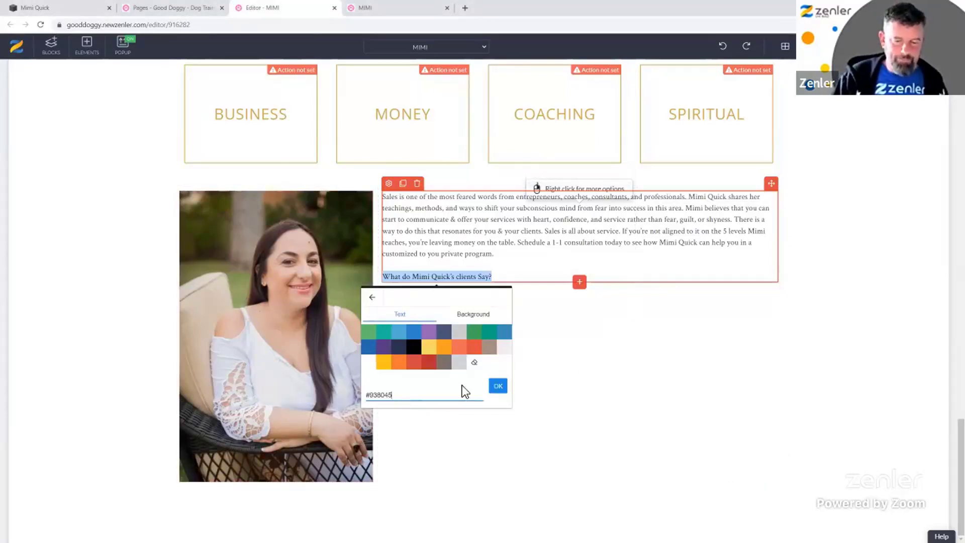
pyautogui.click(497, 385)
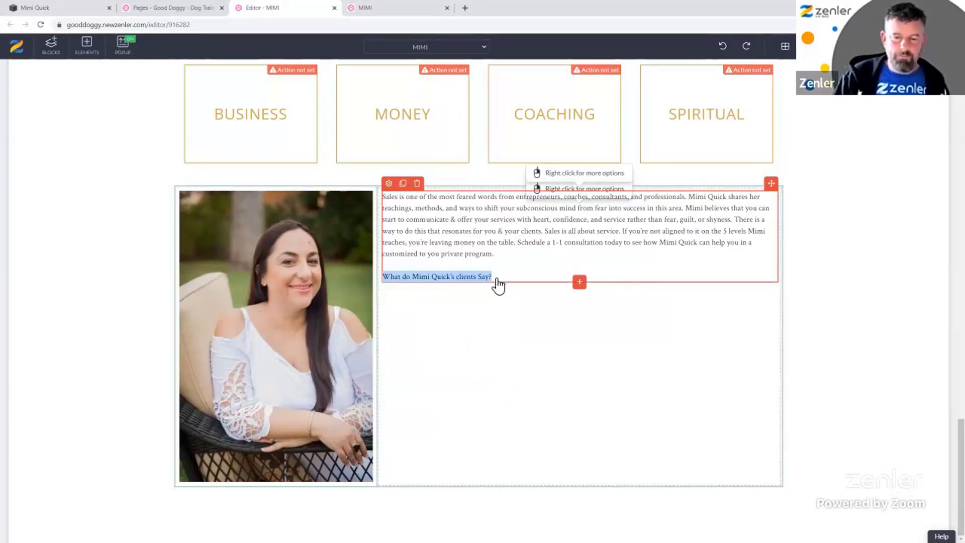
# - Set the font size of the testimonial heading beside the portrait to 20
pyautogui.click(517, 277)
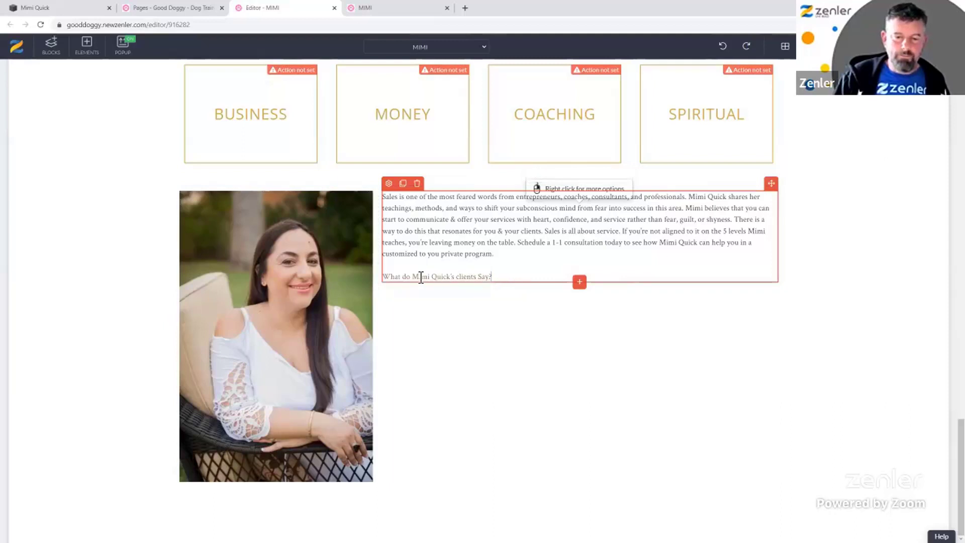
pyautogui.keyDown('shift'); pyautogui.click(389, 278); pyautogui.keyUp('shift')
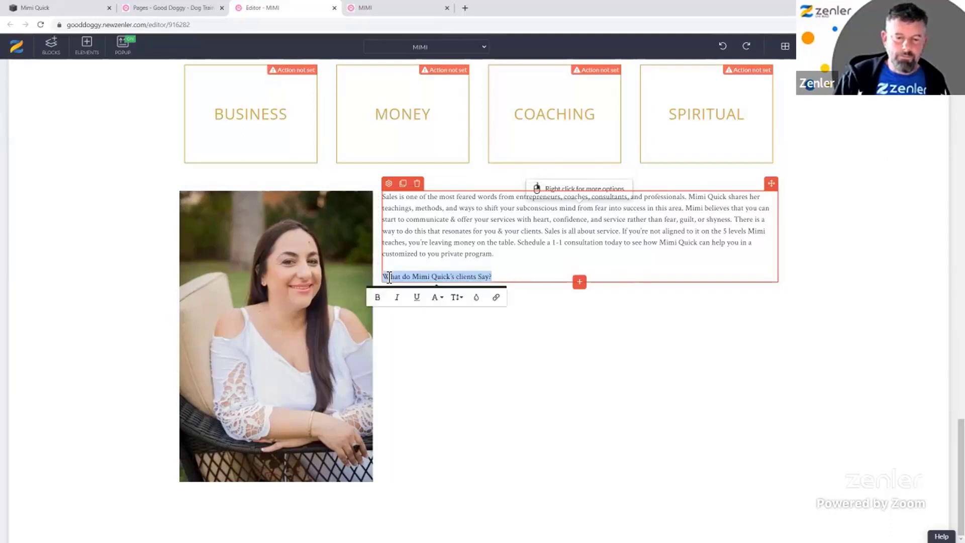
pyautogui.click(464, 299)
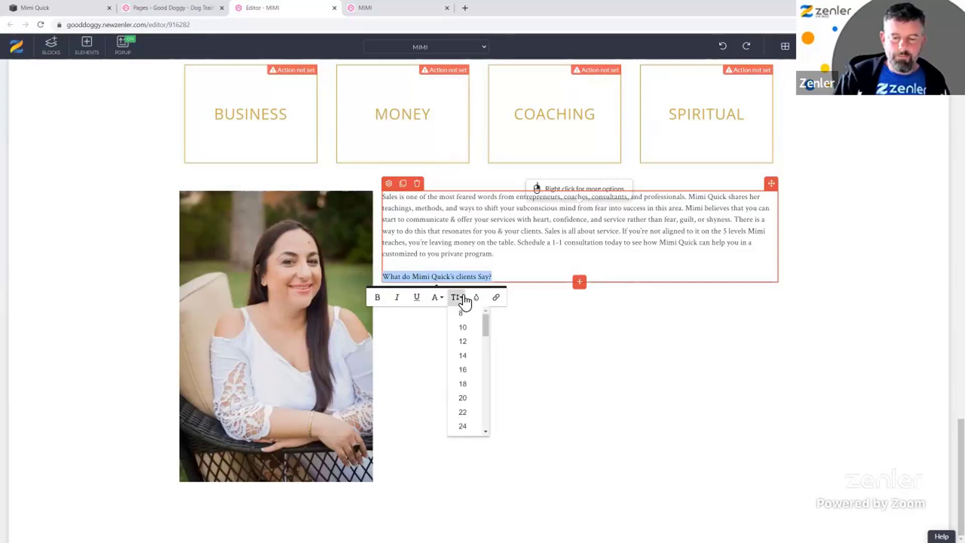
pyautogui.click(491, 402)
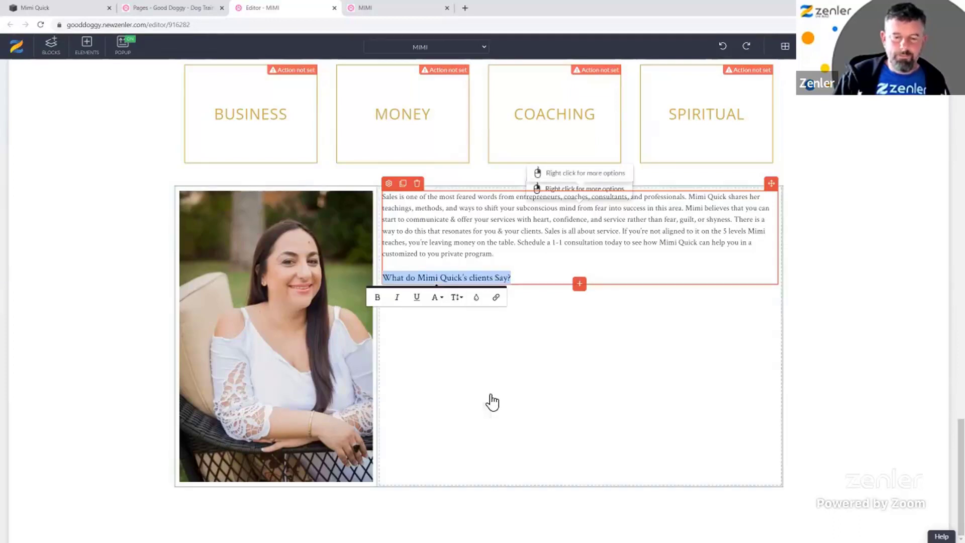
pyautogui.click(516, 279)
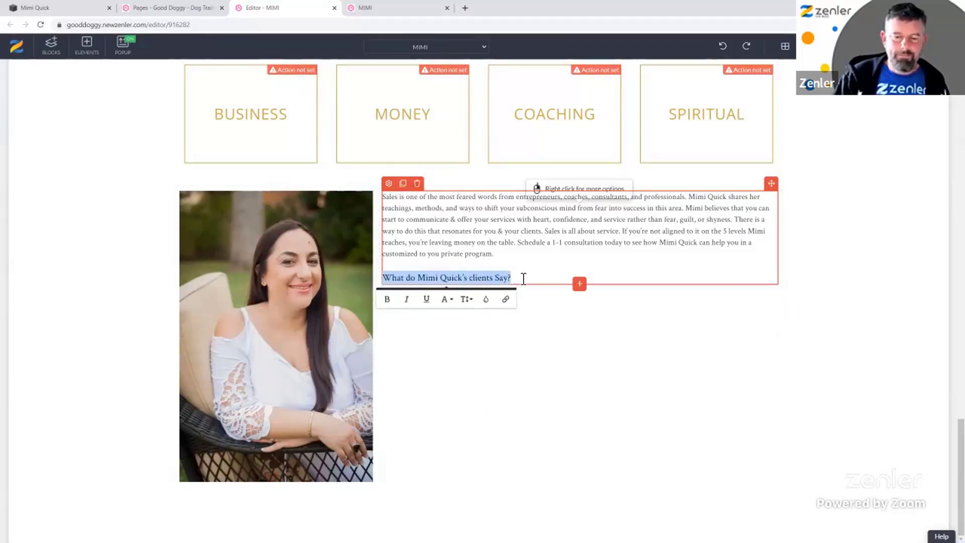
pyautogui.click(530, 279)
# - Move the Sales paragraph beside the portrait below the testimonial heading, separated by a blank line
pyautogui.moveTo(502, 263); pyautogui.dragTo(383, 197)
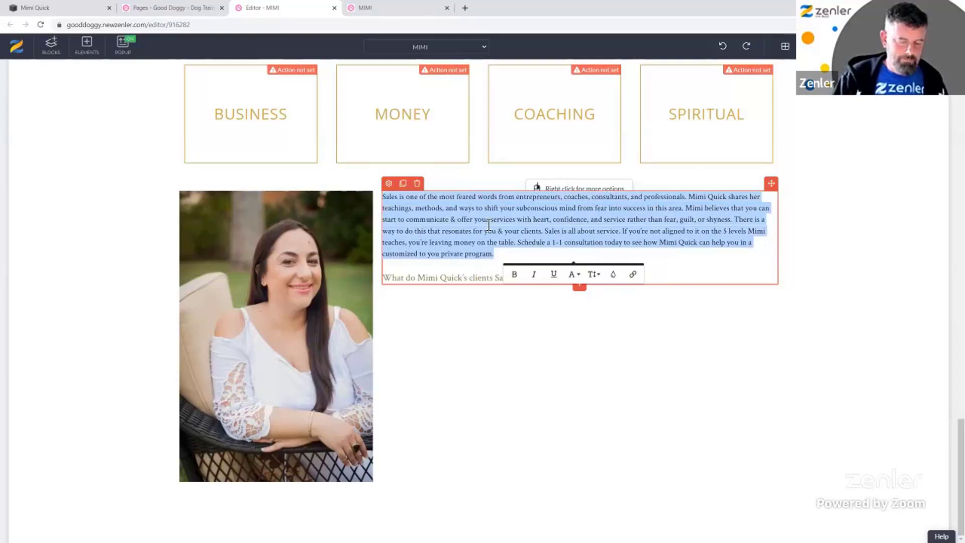
pyautogui.press('BackSpace')
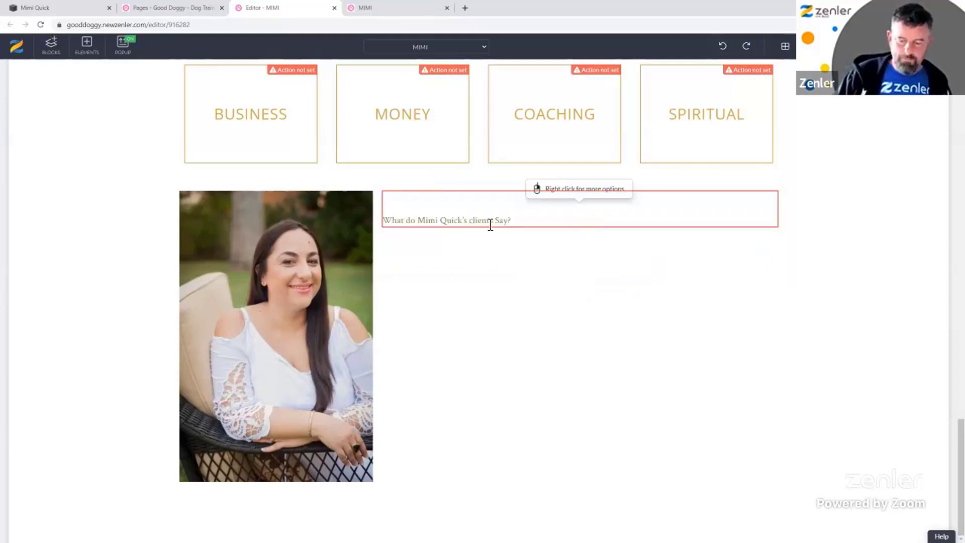
pyautogui.press('BackSpace')
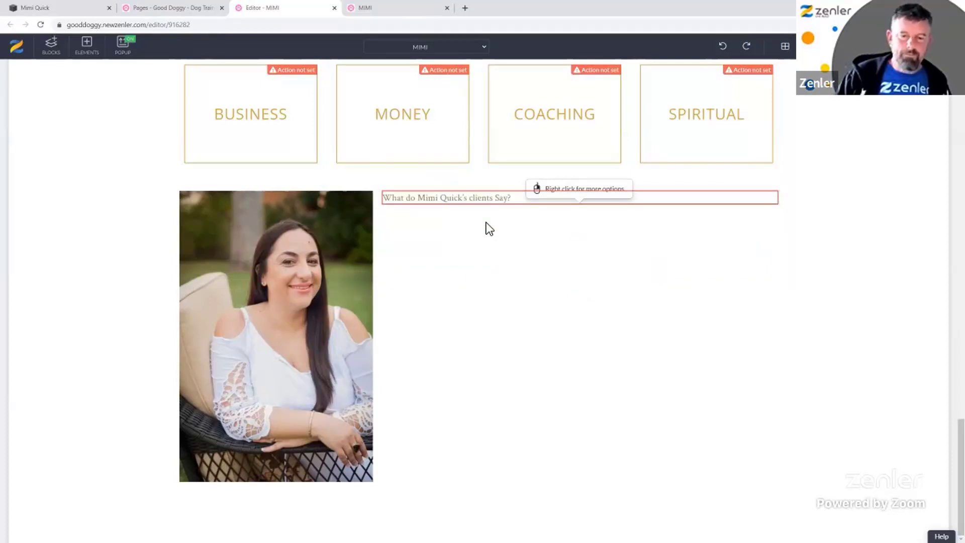
pyautogui.click(520, 200)
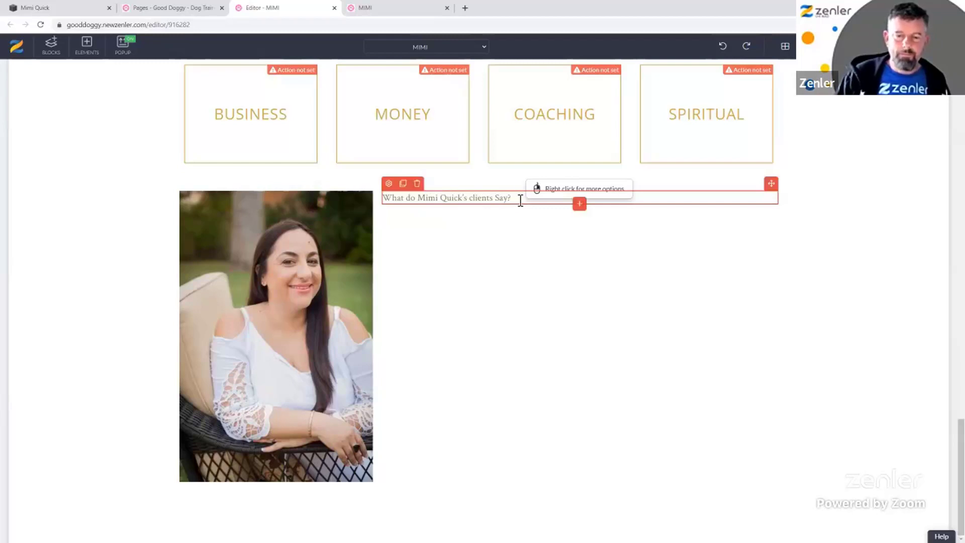
pyautogui.press('Return')
pyautogui.press('Return')
pyautogui.hotkey('ctrl', 'v')
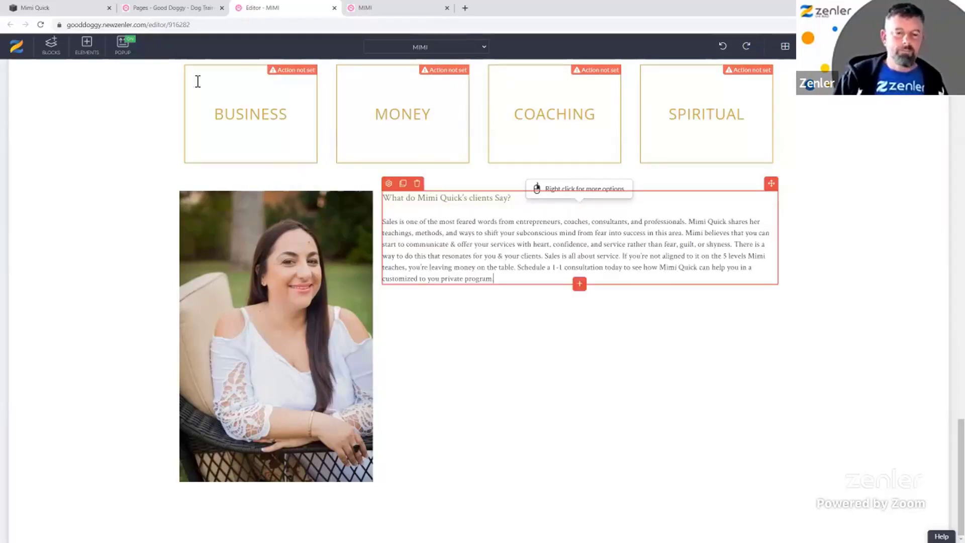
# - Copy the "Where other methods and trainings have failed" testimonial from the original website and paste it over the Sales paragraph in the page editor
pyautogui.click(48, 7)
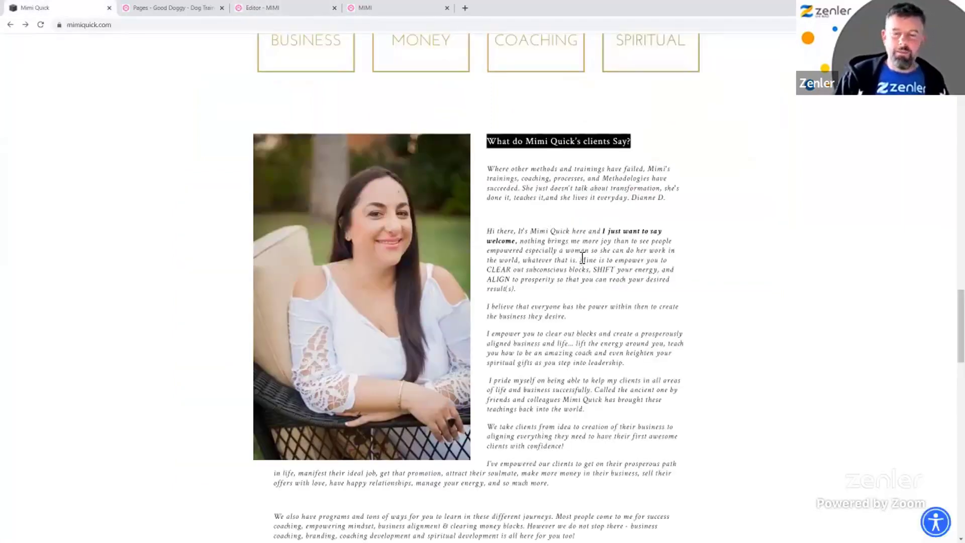
pyautogui.moveTo(668, 197); pyautogui.dragTo(486, 170)
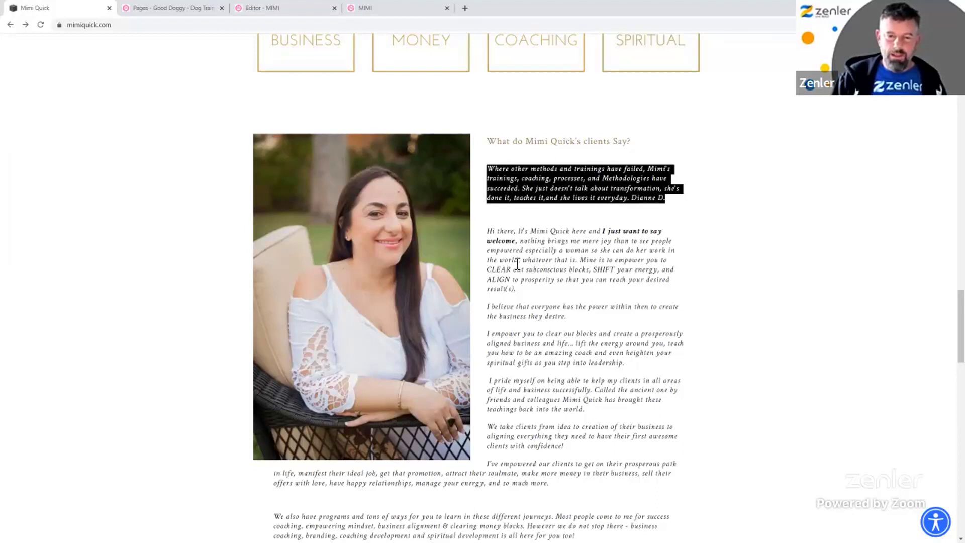
pyautogui.click(296, 8)
pyautogui.click(498, 280)
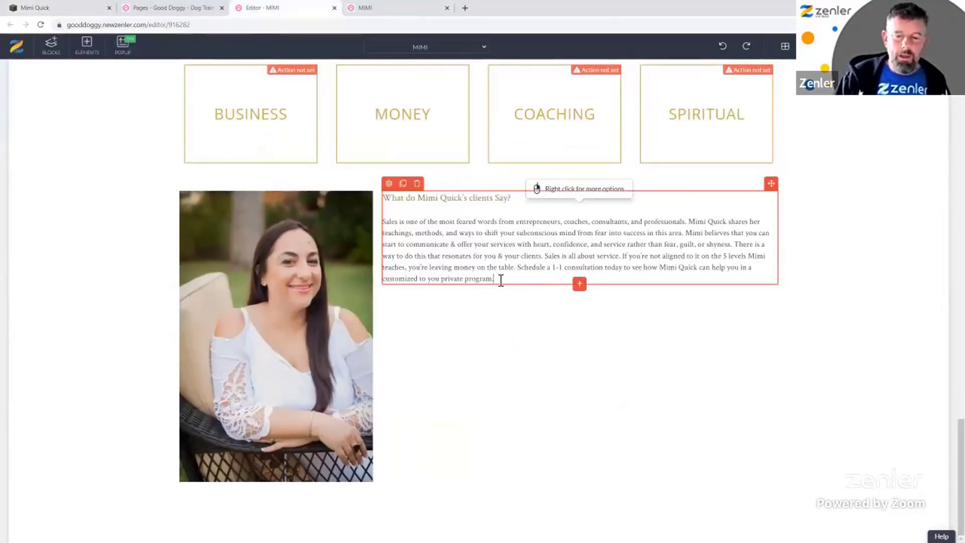
pyautogui.keyDown('shift'); pyautogui.click(389, 221); pyautogui.keyUp('shift')
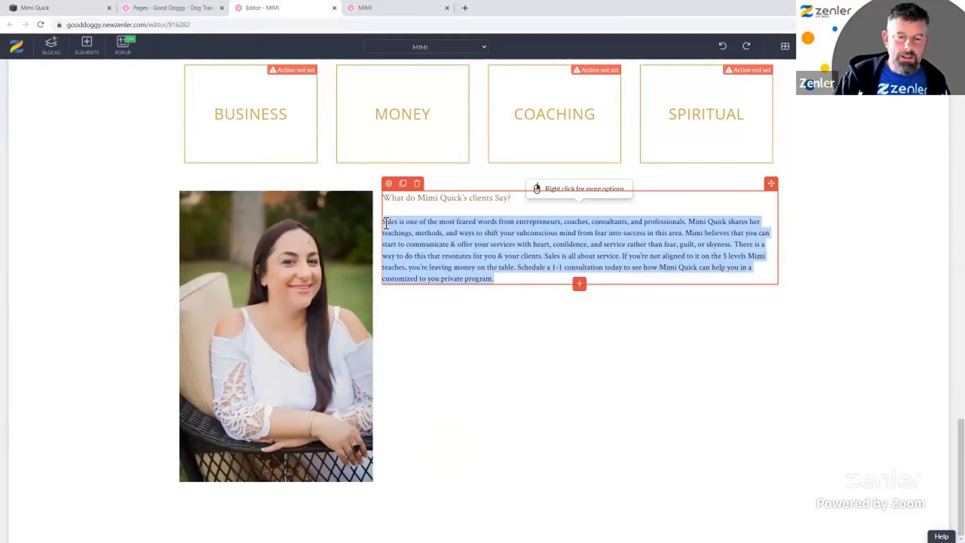
pyautogui.hotkey('ctrl', 'v')
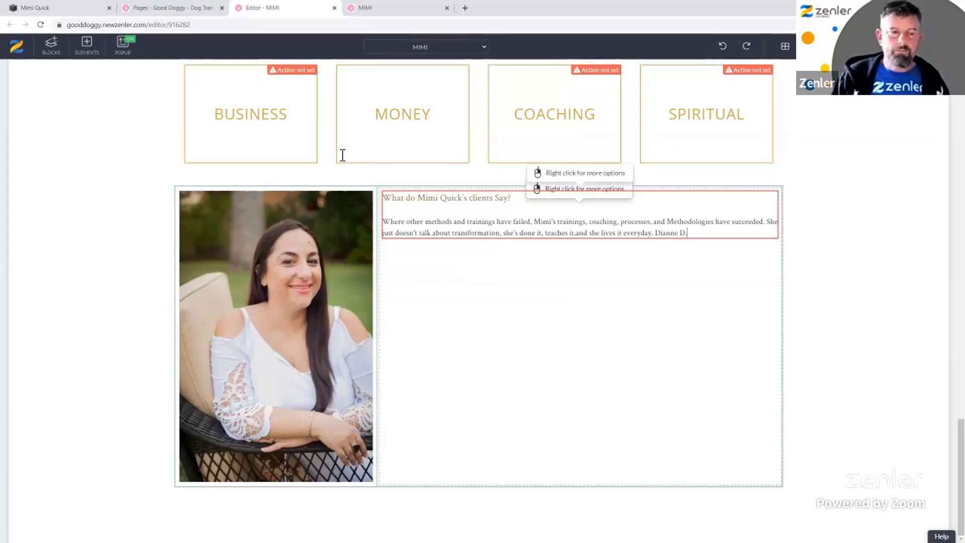
# - Copy the welcome text from "Hi there" through "clients with confidence!" on the original website and paste it below the testimonial in the page editor
pyautogui.click(83, 7)
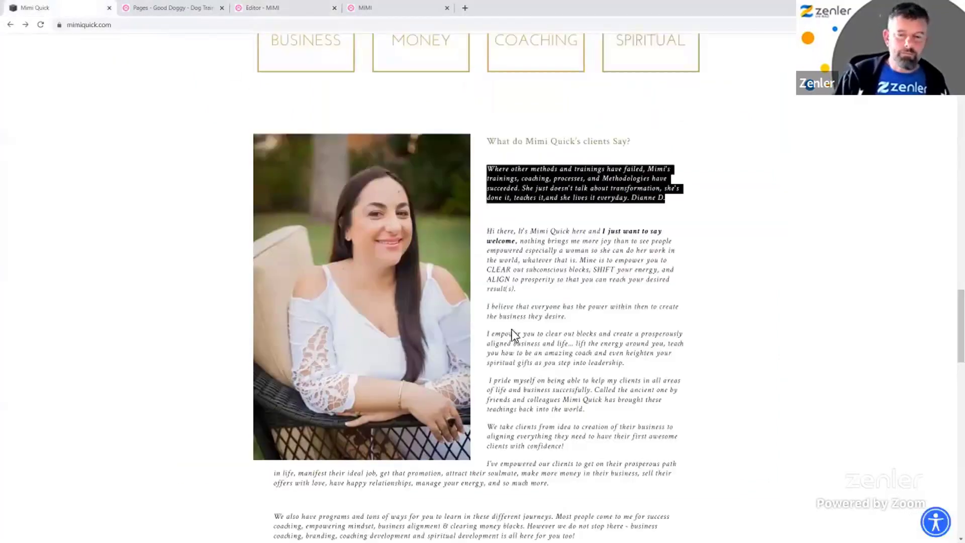
pyautogui.click(589, 281)
pyautogui.moveTo(523, 291); pyautogui.dragTo(484, 240)
pyautogui.moveTo(580, 324); pyautogui.dragTo(478, 234)
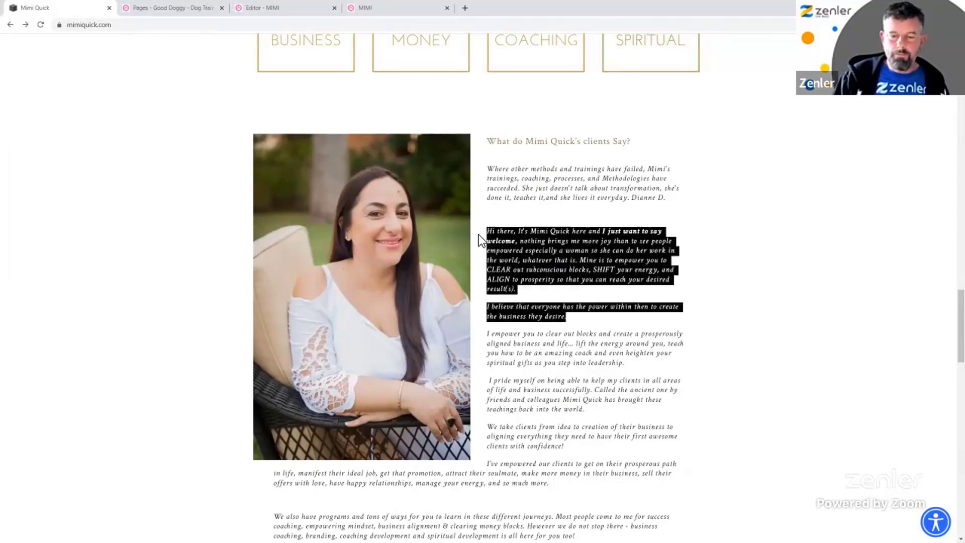
pyautogui.moveTo(573, 450); pyautogui.dragTo(480, 231)
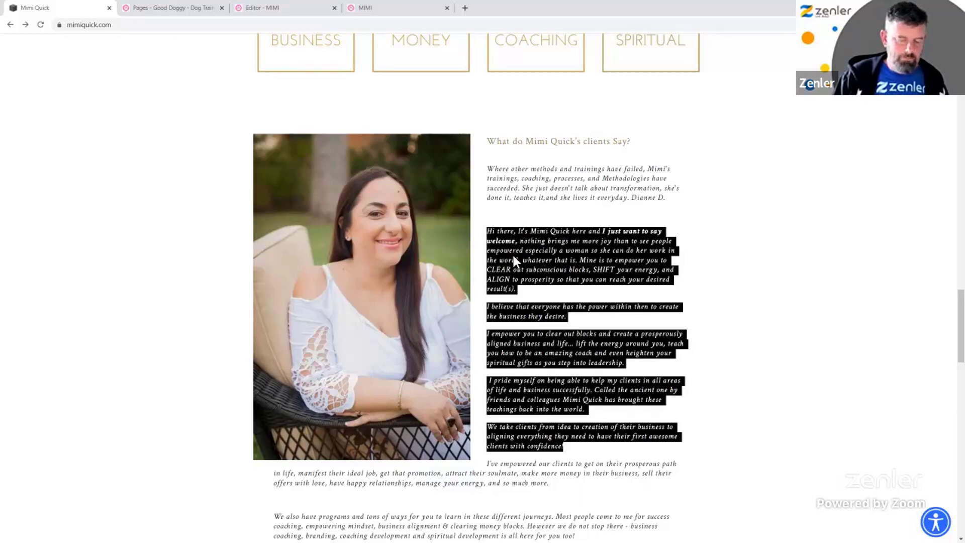
pyautogui.click(253, 8)
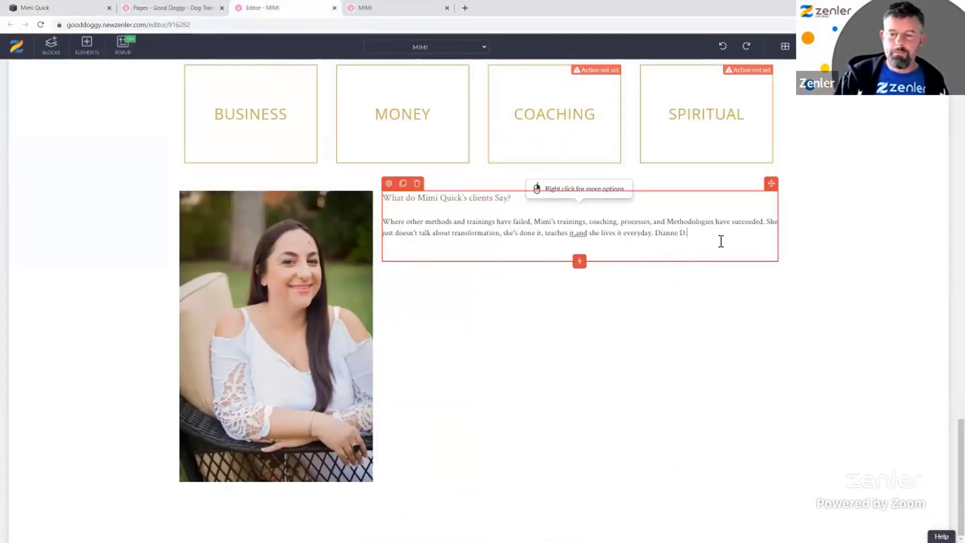
pyautogui.press('Return')
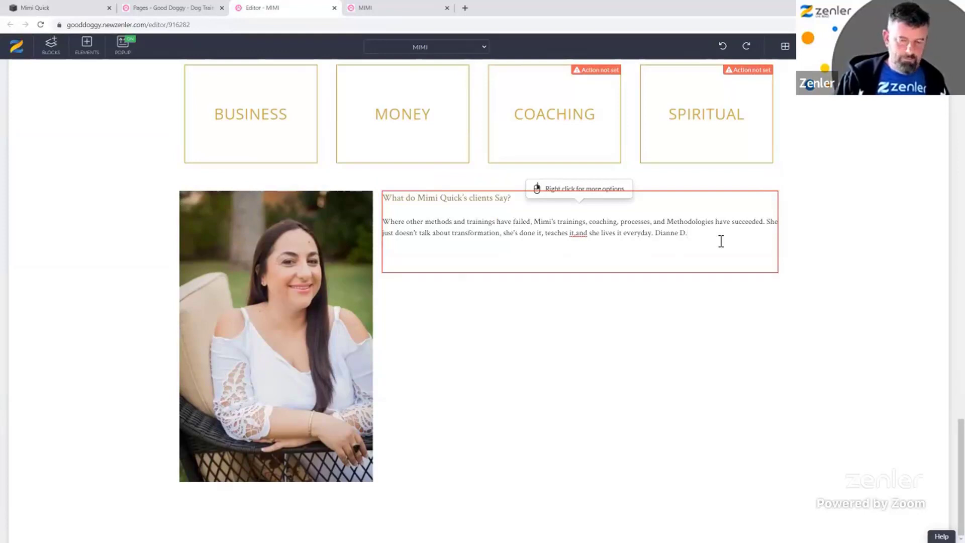
pyautogui.write("Hi there, It's Mimi Quick here and I just want to say welcome, nothing brings me more joy than to see people empowered especially a woman so she can do her work in the world, whatever that is. Mine is to empower you to CLEAR out subconscious blocks, SHIFT your energy, and ALIGN to prosperity so that you can reach your desired result(s). I believe that everyone has the power within then to create the business they desire. I empower you to clear out blocks and create a prosperously aligned business and life… lift the energy around you, teach you how to be an amazing coach and even heighten your spiritual gifts as you step into leadership. I pride myself on being able to help my clients in all areas of life and business successfully. Called the ancient one by friends and colleagues Mimi Quick has brought these teachings back into the world. We take clients from idea to creation of their business to aligning everything they need to have their first awesome clients with confidence!")
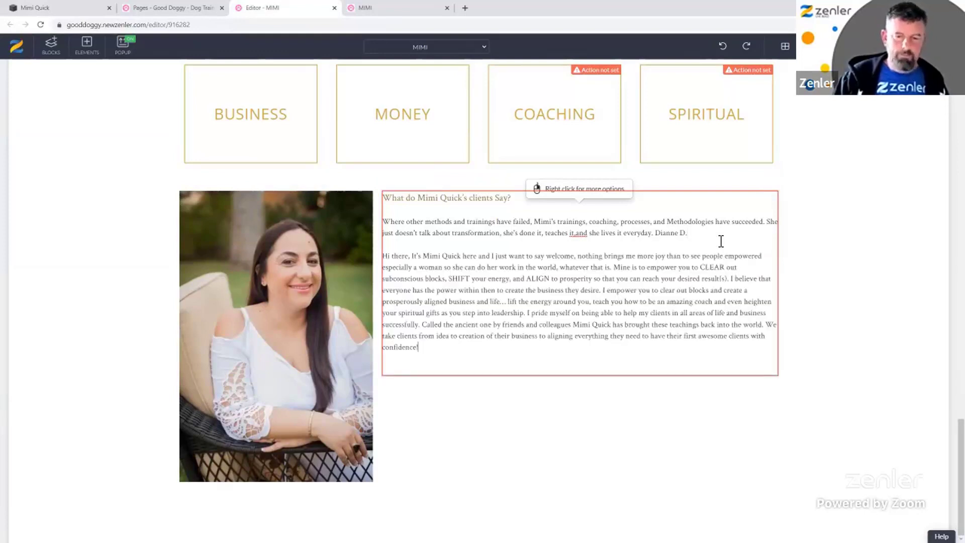
# - Separate the sentences starting "I believe that everyone" and "I empower you" into their own paragraphs with blank lines, matching the original website
pyautogui.click(82, 9)
pyautogui.click(294, 7)
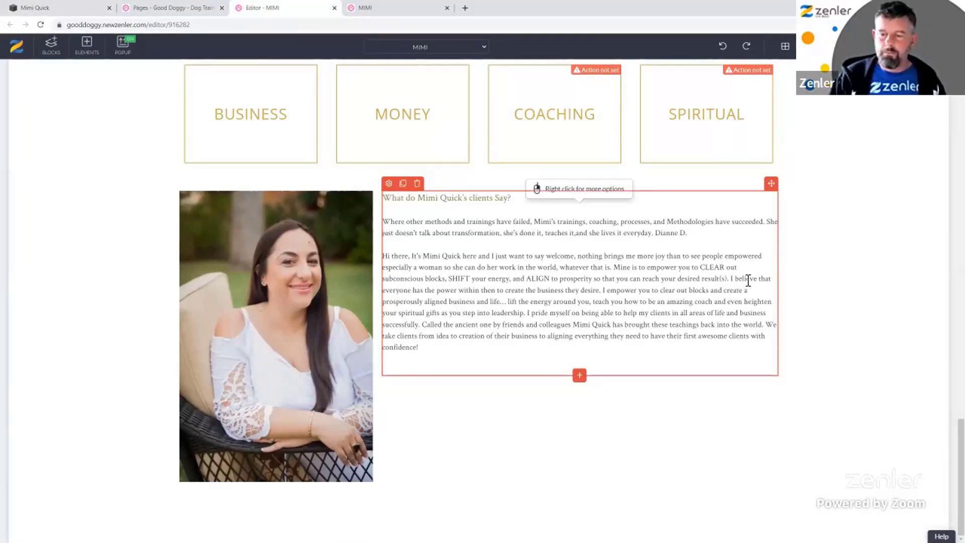
pyautogui.press('Return')
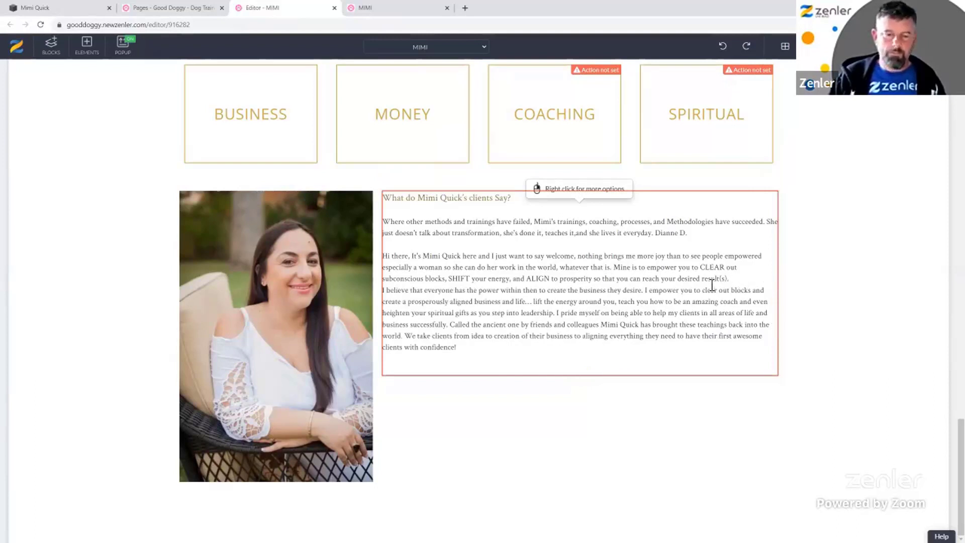
pyautogui.click(72, 10)
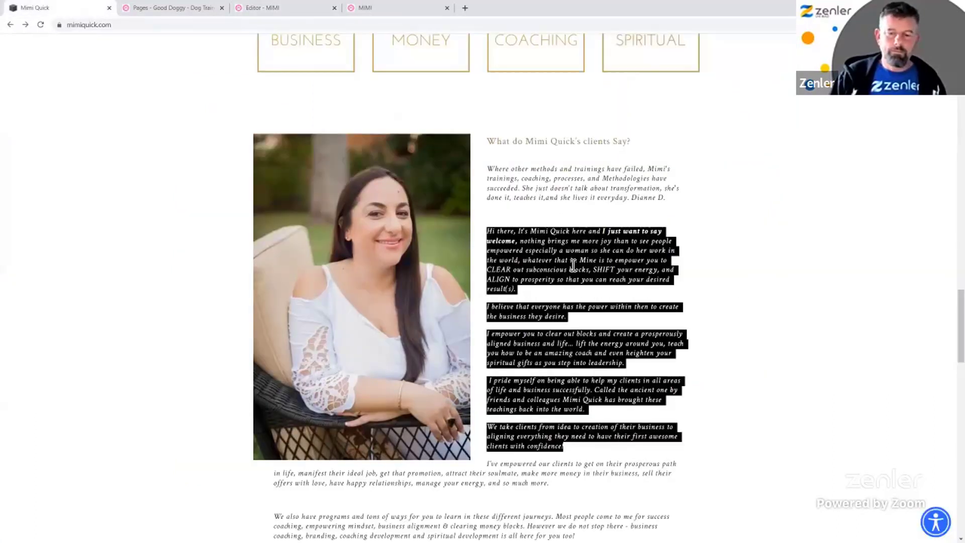
pyautogui.click(290, 8)
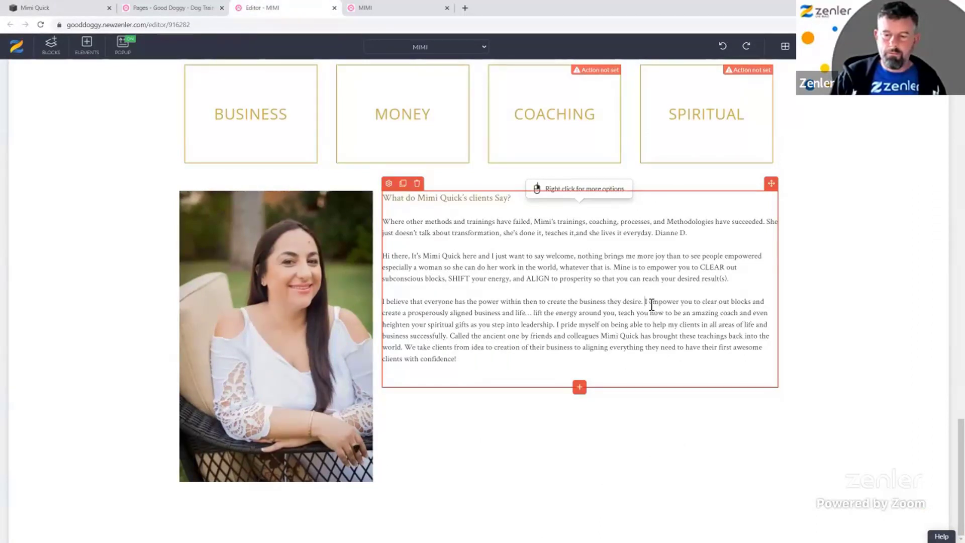
pyautogui.click(77, 9)
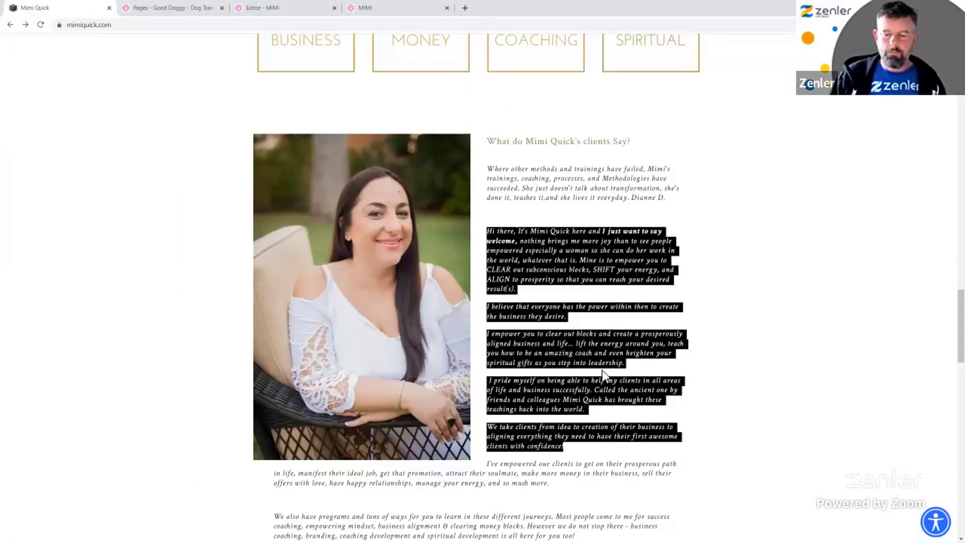
pyautogui.click(272, 8)
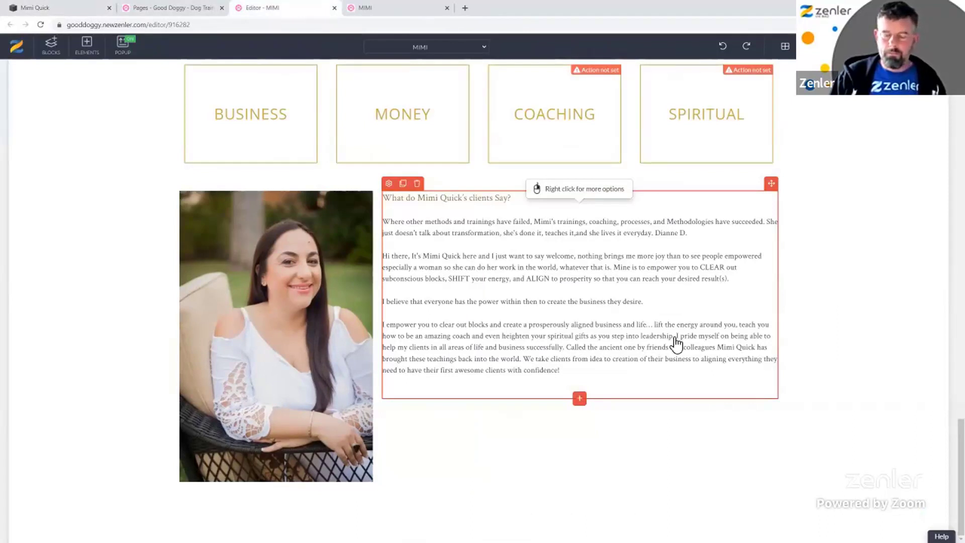
# - Split off "I pride myself" and "We take clients from idea" as separate paragraphs with blank lines, as on the original website
pyautogui.press('Return')
pyautogui.press('Return')
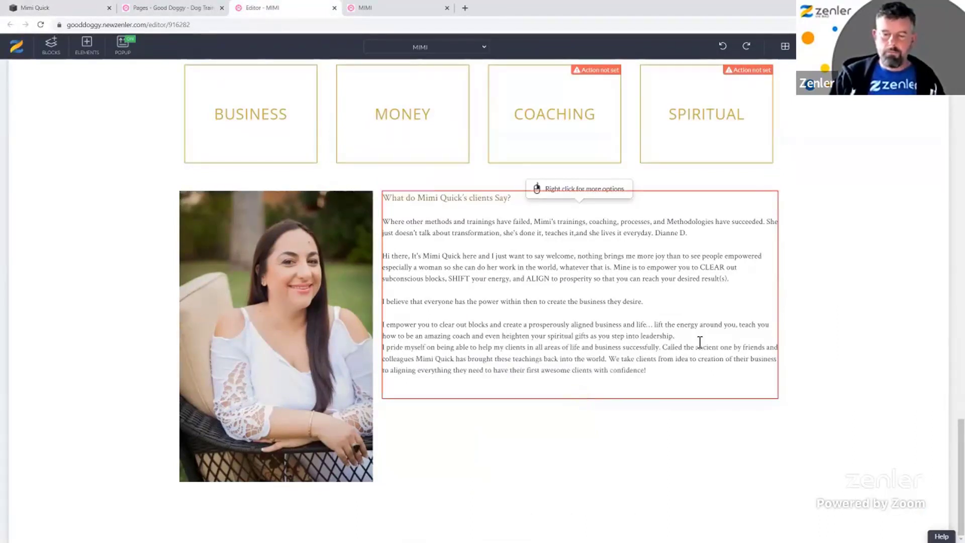
pyautogui.click(90, 10)
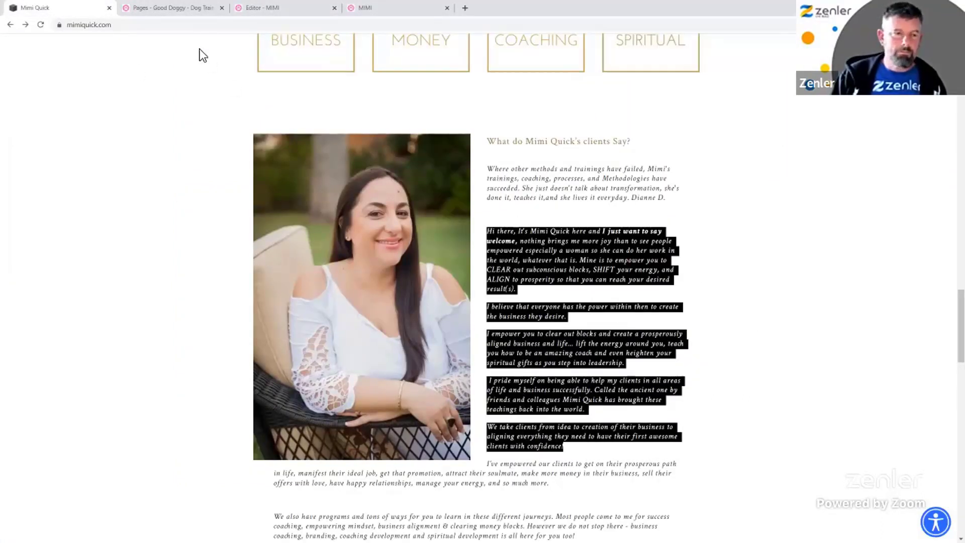
pyautogui.click(302, 8)
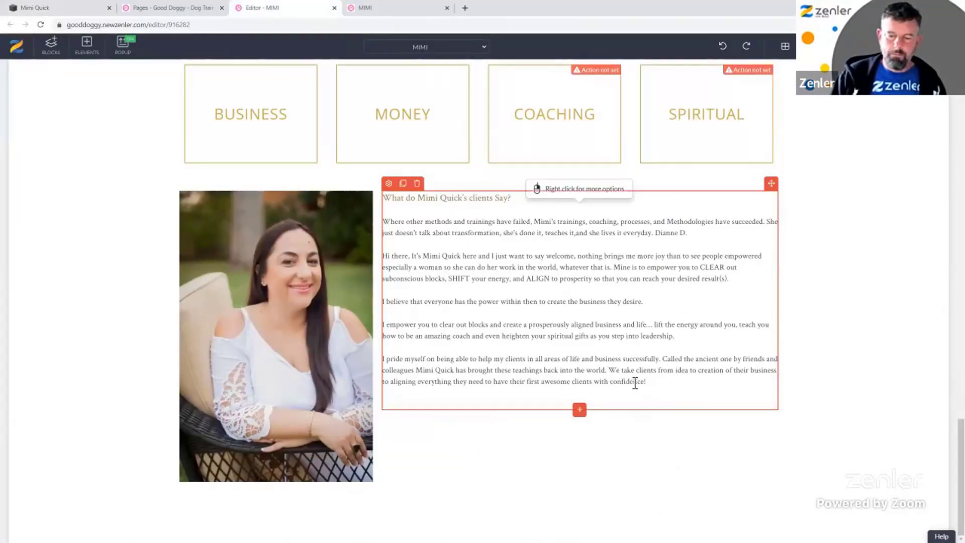
pyautogui.press('Return')
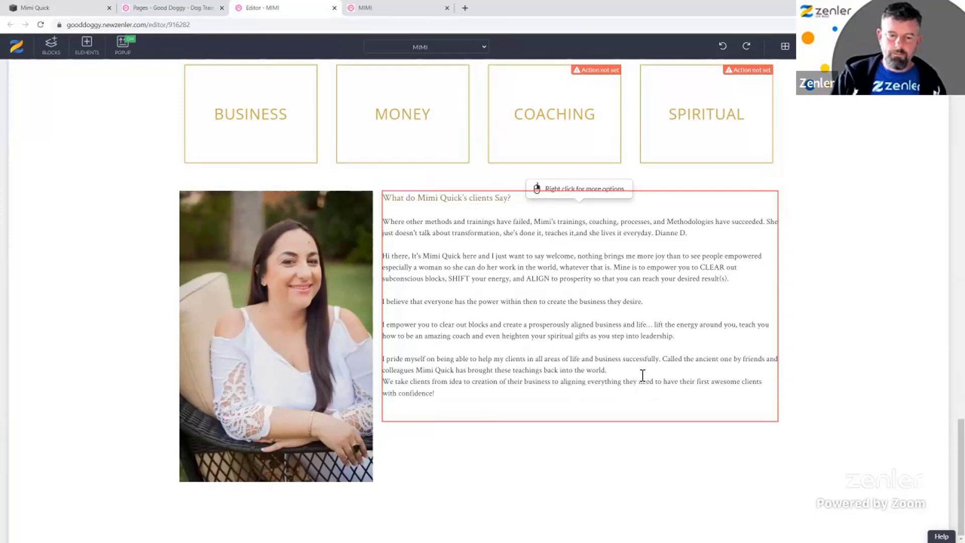
pyautogui.press('Return')
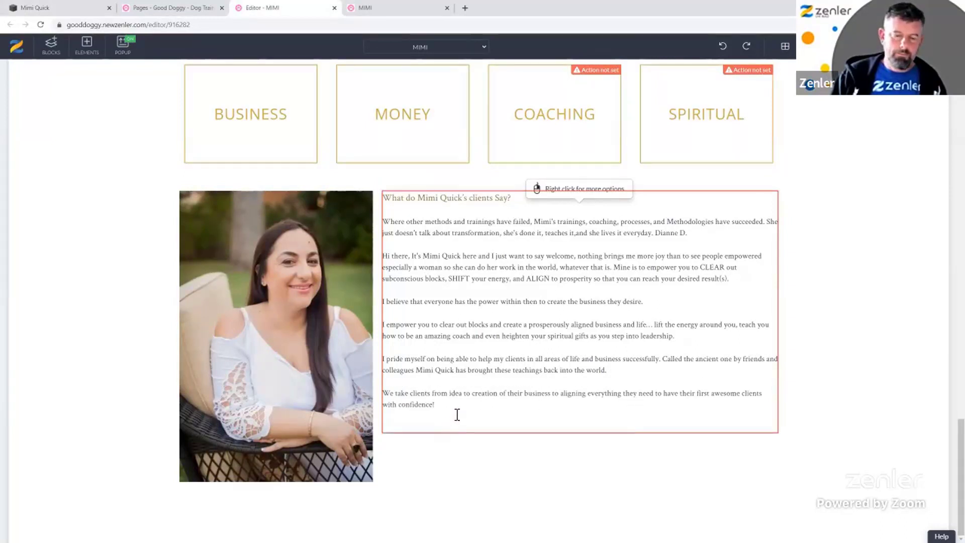
# - Copy the "I've empowered our clients" paragraph from the original website and paste it after "with confidence!", separated by a blank line
pyautogui.click(71, 9)
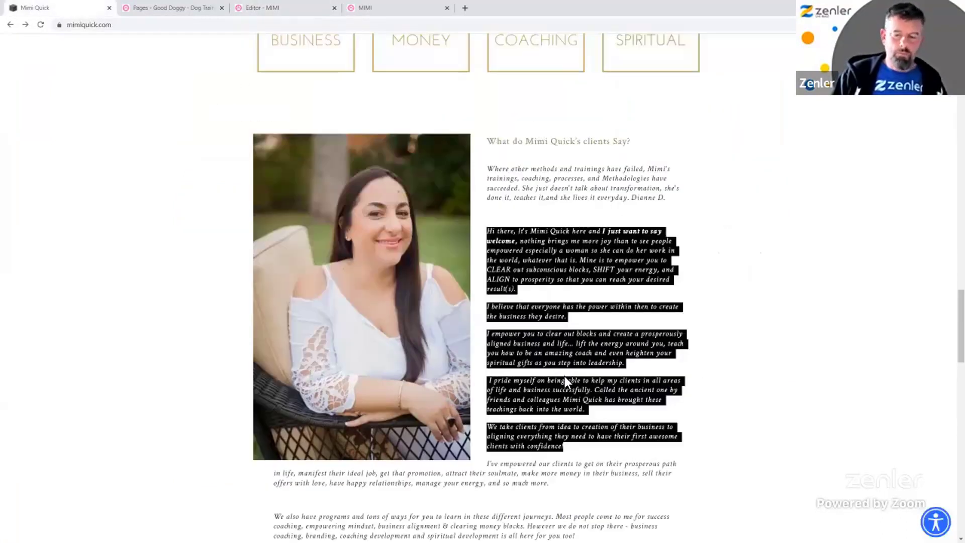
pyautogui.scroll(-4, 559, 370)
pyautogui.tripleClick(493, 278)
pyautogui.moveTo(493, 278); pyautogui.dragTo(492, 278)
pyautogui.hotkey('ctrl', 'c')
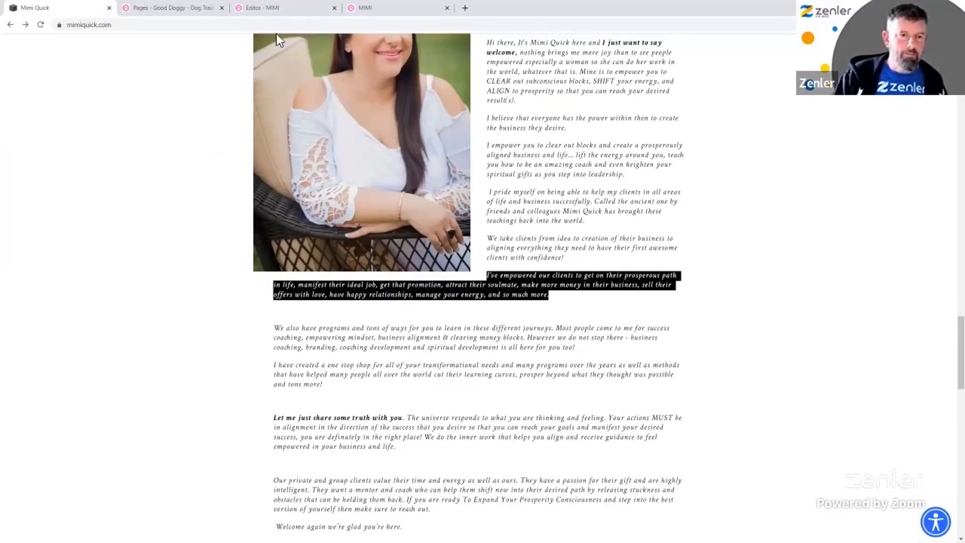
pyautogui.click(281, 8)
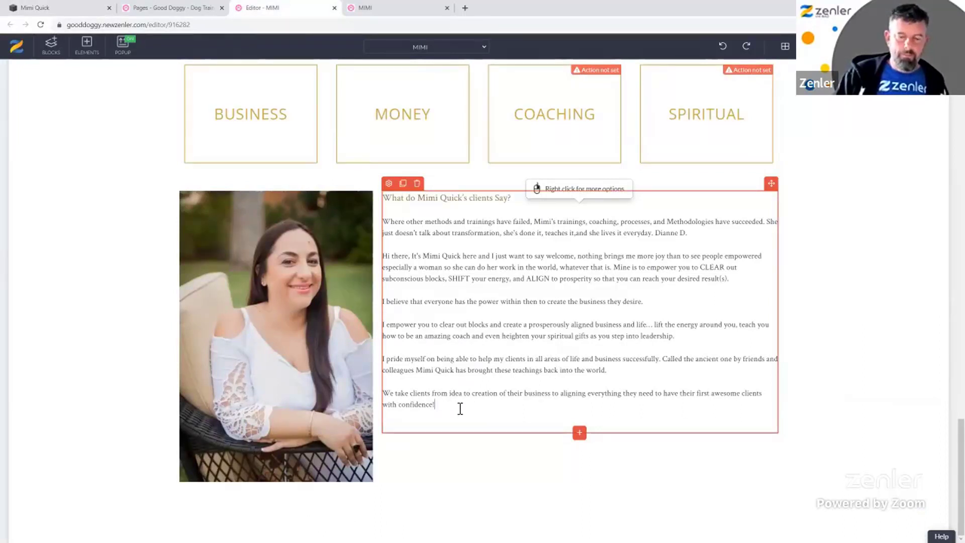
pyautogui.press('Return')
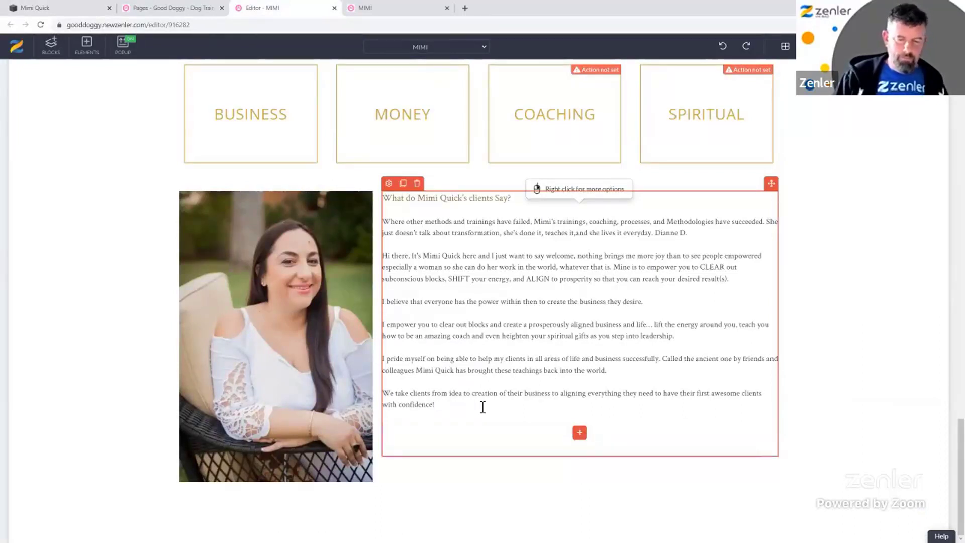
pyautogui.hotkey('ctrl', 'v')
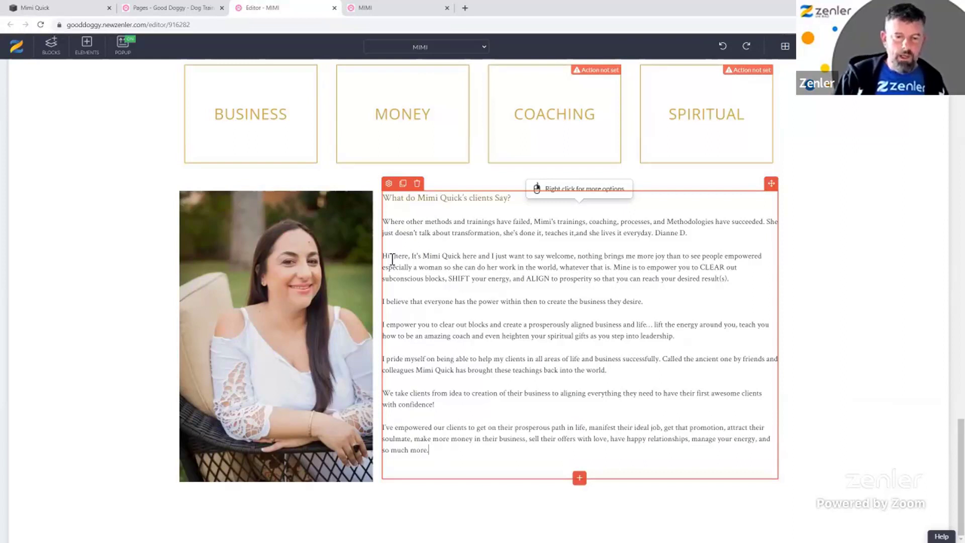
# - Italicize all the paragraphs below the testimonial heading beside the portrait
pyautogui.keyDown('shift'); pyautogui.click(389, 229); pyautogui.keyUp('shift')
pyautogui.keyDown('shift'); pyautogui.click(386, 224); pyautogui.keyUp('shift')
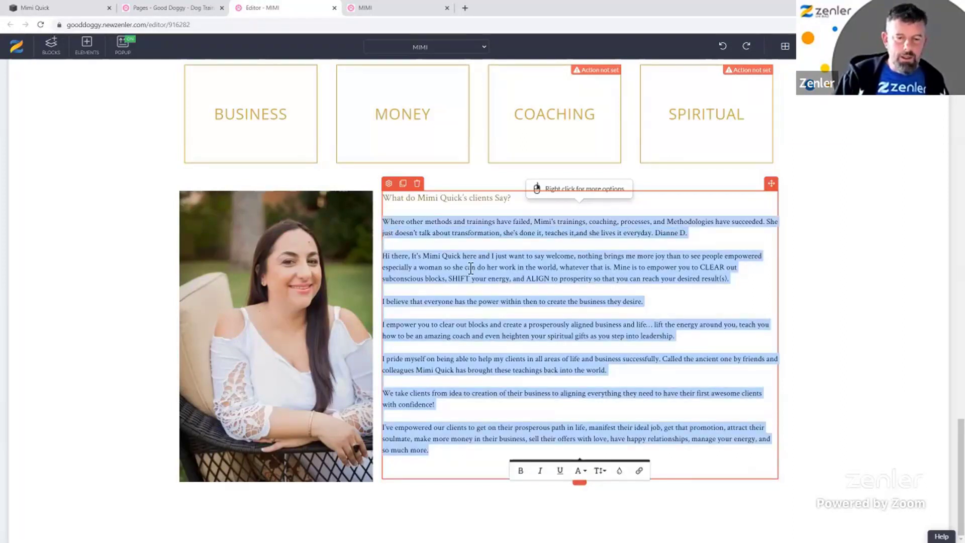
pyautogui.hotkey('ctrl', 'i')
pyautogui.click(489, 455)
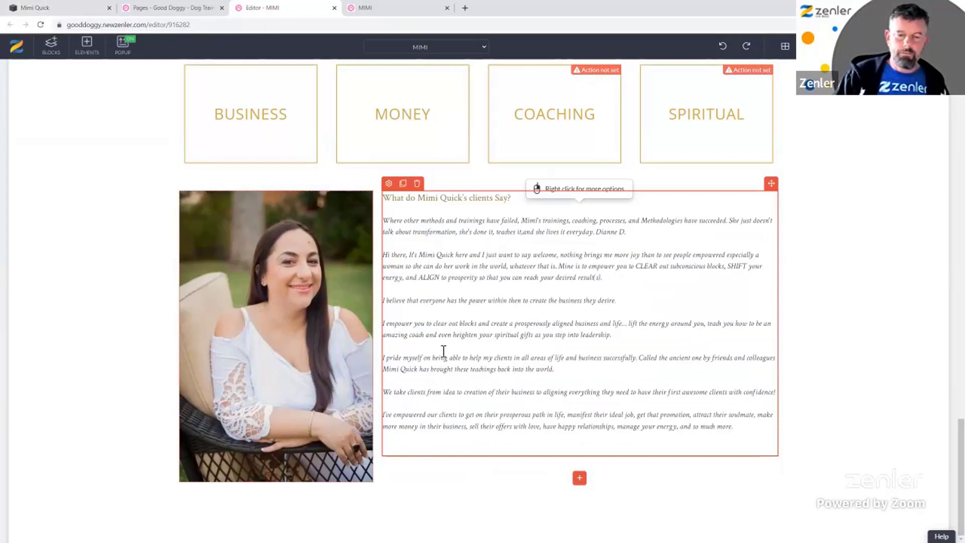
# - Try wider and narrower portrait columns against the original website's layout, and return the column divider to its starting position
pyautogui.click(380, 342)
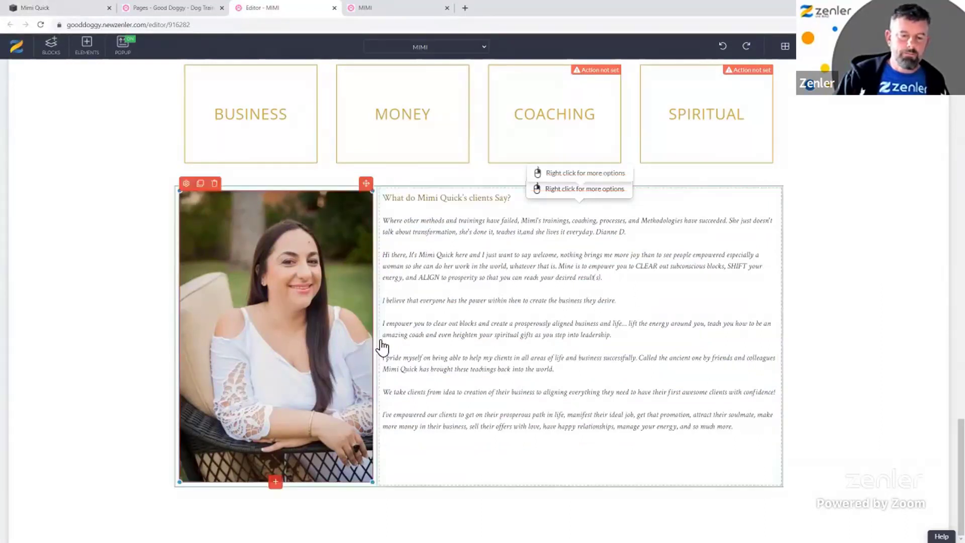
pyautogui.click(377, 336)
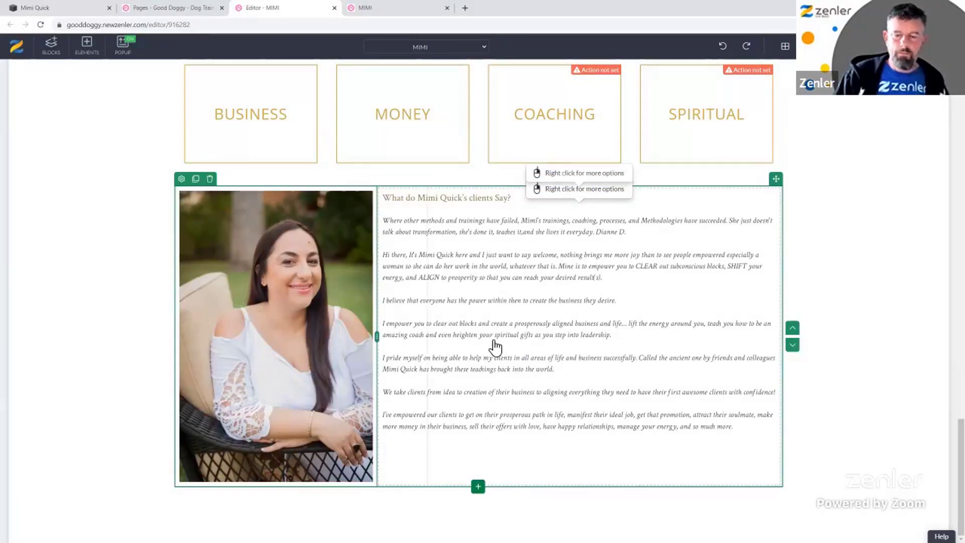
pyautogui.click(549, 379)
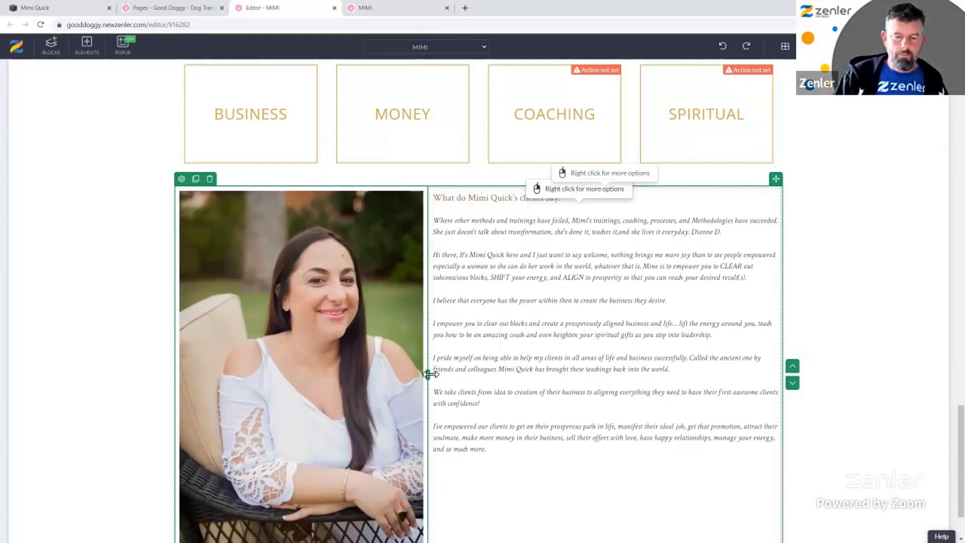
pyautogui.moveTo(408, 373); pyautogui.dragTo(406, 373)
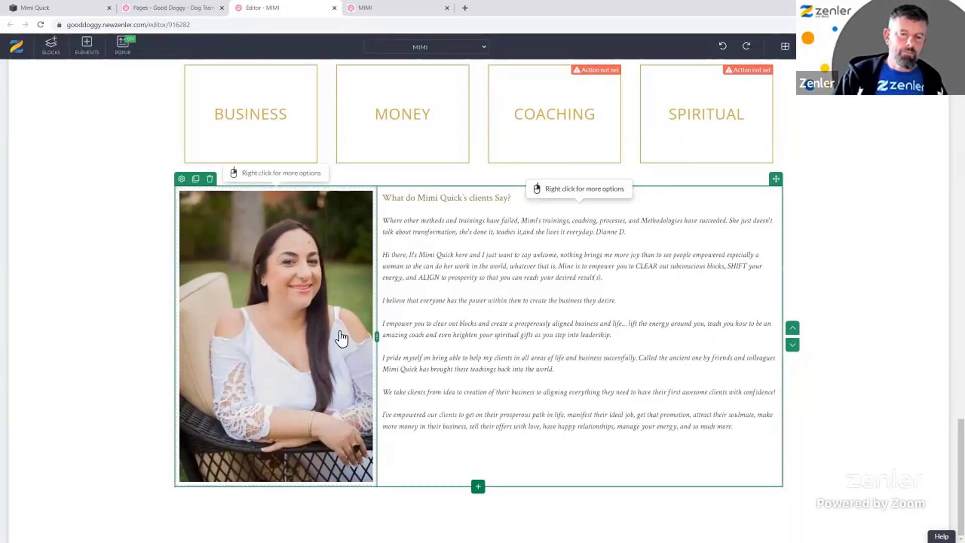
pyautogui.moveTo(376, 336); pyautogui.dragTo(371, 338)
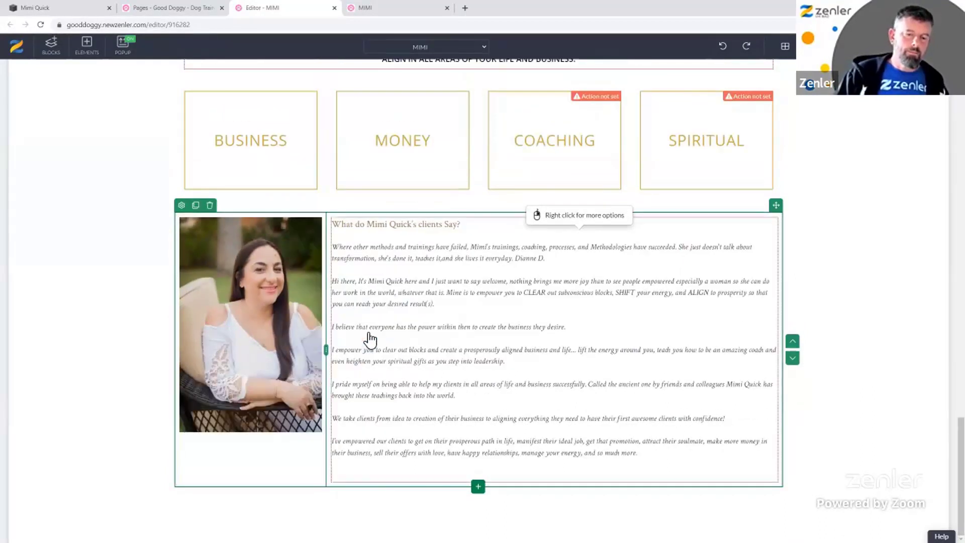
pyautogui.click(54, 8)
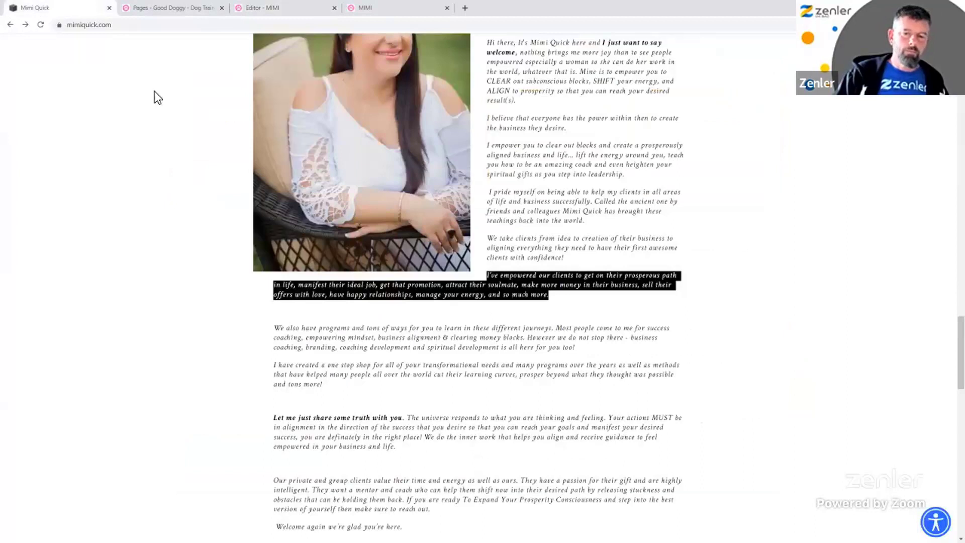
pyautogui.click(261, 8)
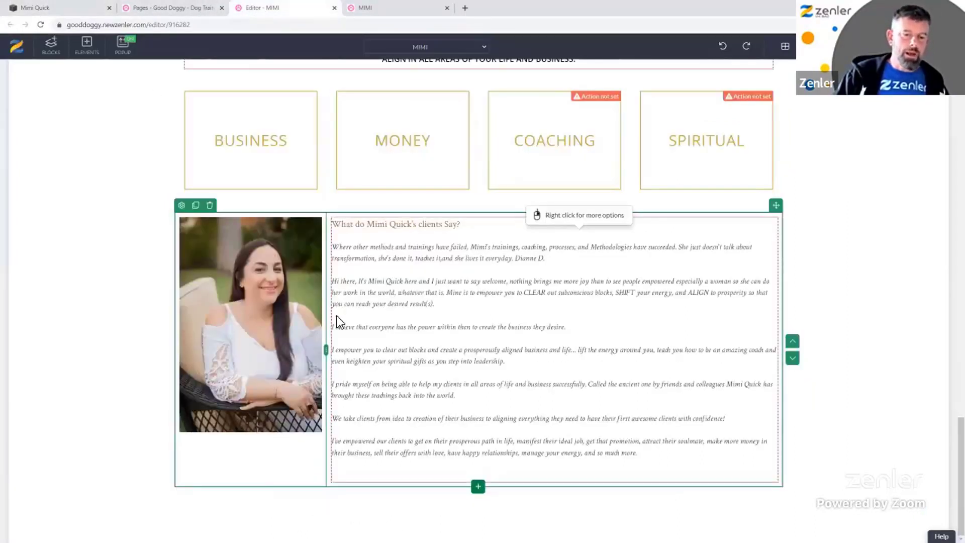
pyautogui.moveTo(328, 349); pyautogui.dragTo(406, 350)
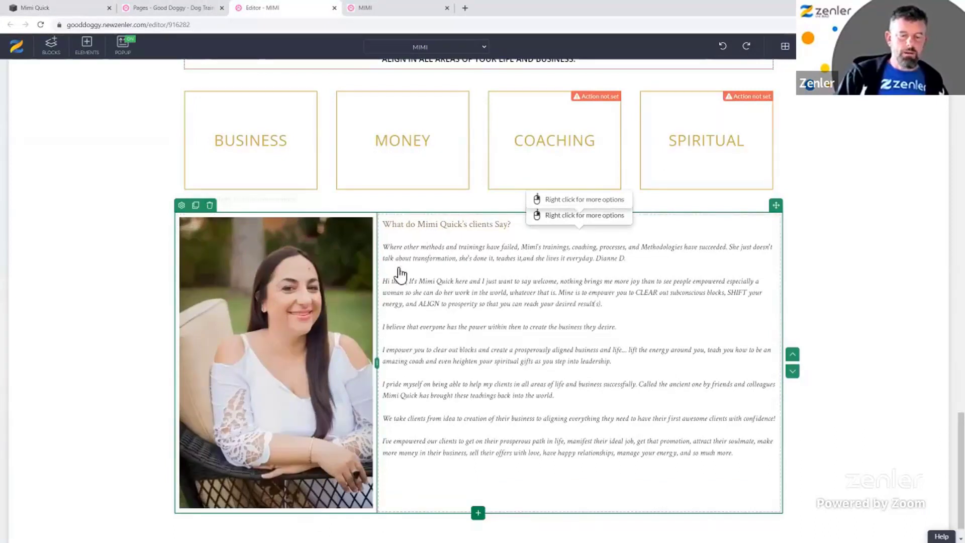
# - Copy the "We also have programs and tons of ways" paragraph from the original website and paste it at the end of the text beside the portrait
pyautogui.click(74, 8)
pyautogui.moveTo(577, 349); pyautogui.dragTo(271, 328)
pyautogui.hotkey('ctrl', 'c')
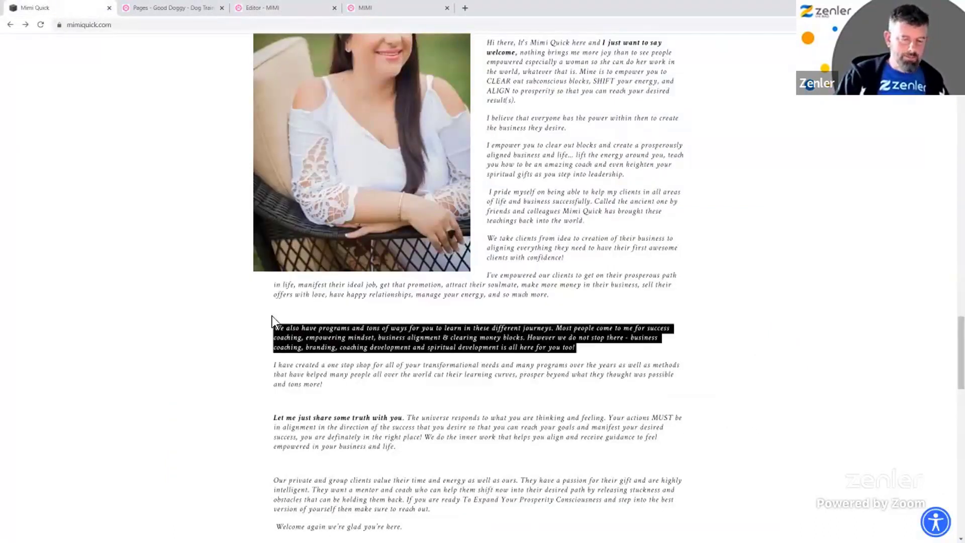
pyautogui.click(254, 7)
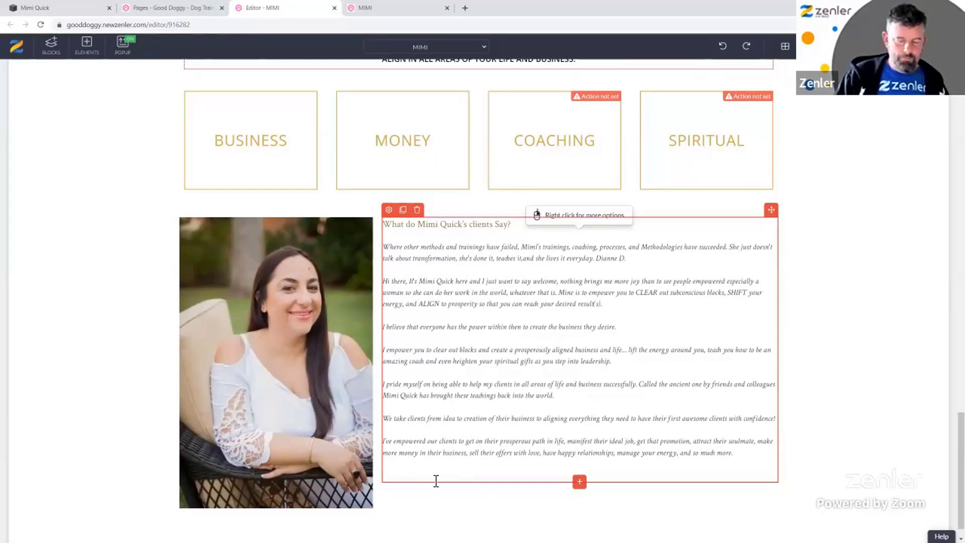
pyautogui.click(460, 481)
pyautogui.hotkey('ctrl', 'v')
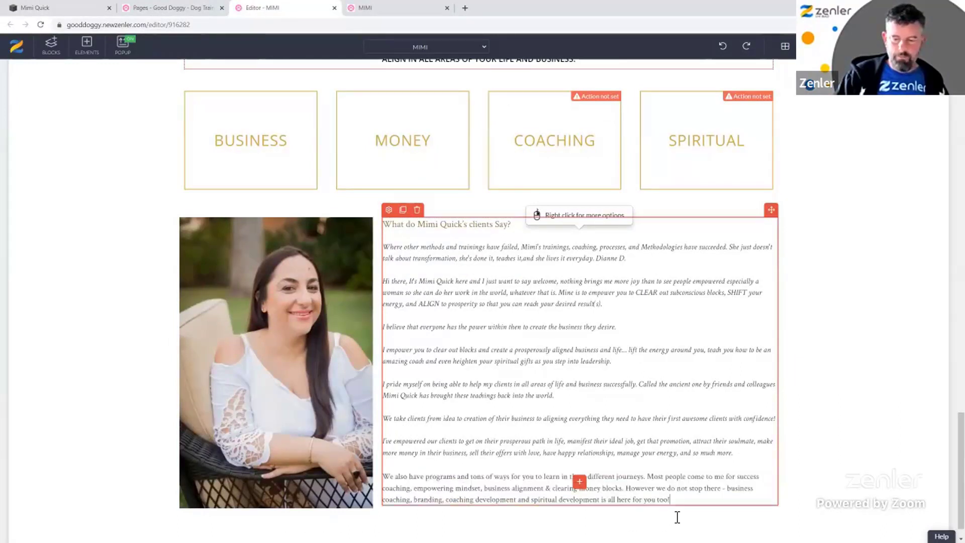
# - Italicize the "We also have programs and tons of ways" paragraph at the end of the text beside the portrait
pyautogui.moveTo(671, 500); pyautogui.dragTo(643, 499)
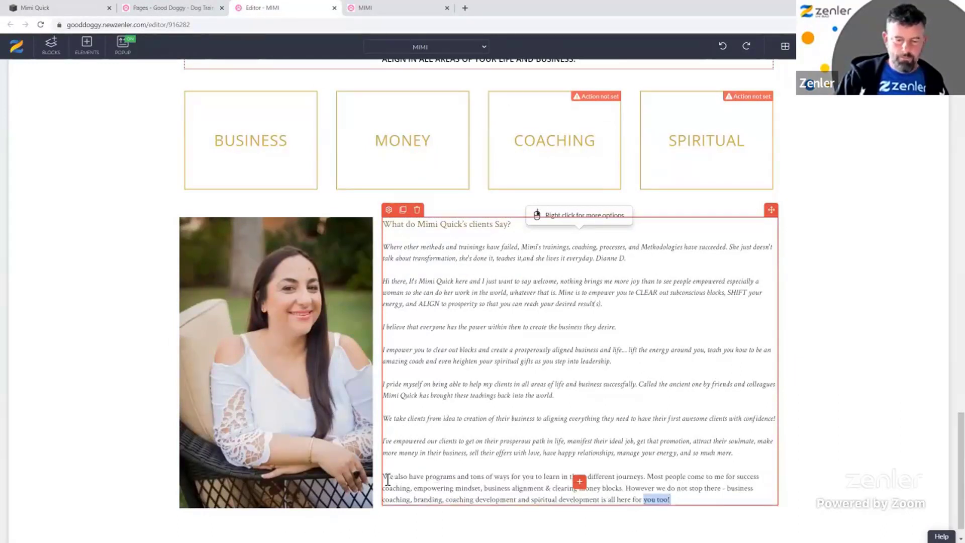
pyautogui.keyDown('shift'); pyautogui.click(388, 480); pyautogui.keyUp('shift')
pyautogui.click(532, 521)
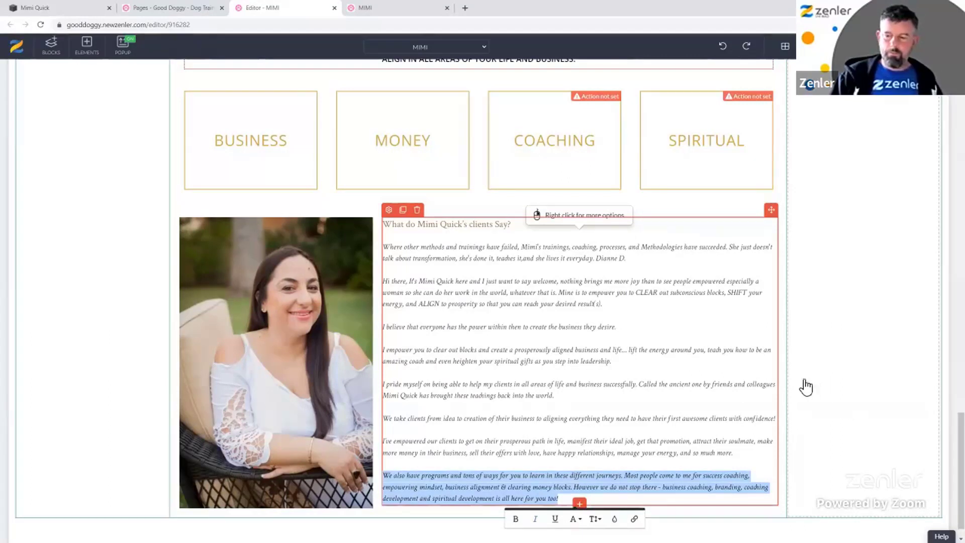
# - Shrink the portrait image slightly so its lower edge lines up with the last line of the text beside it
pyautogui.scroll(-1, 676, 473)
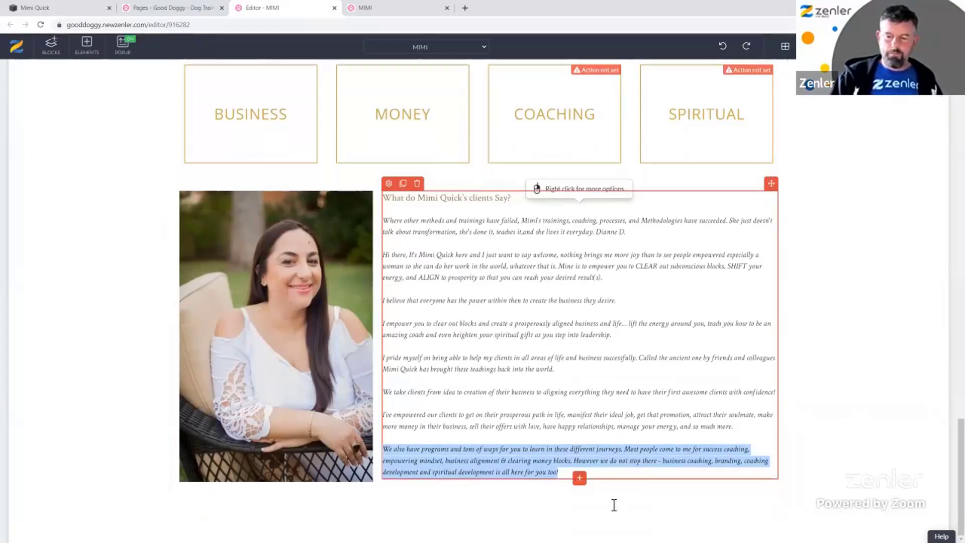
pyautogui.click(374, 485)
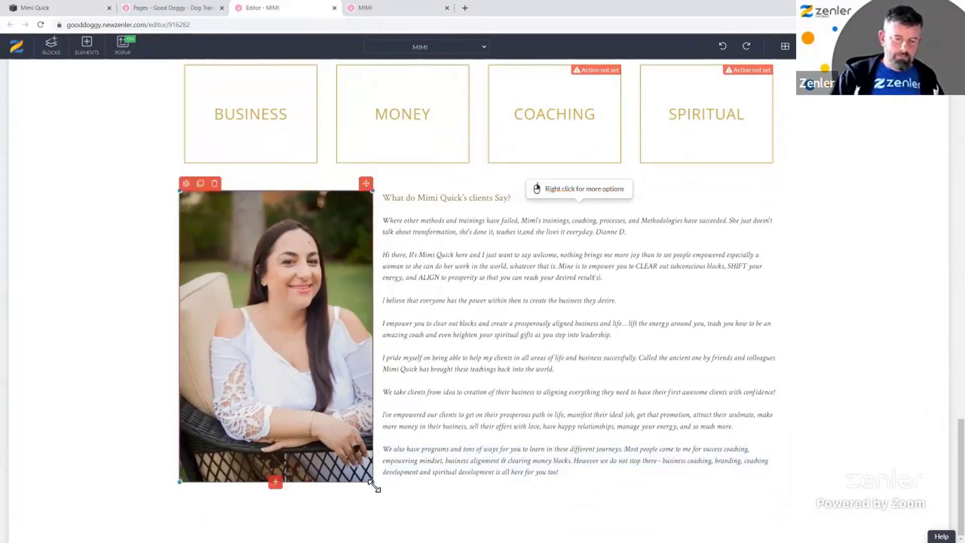
pyautogui.moveTo(374, 484); pyautogui.dragTo(373, 483)
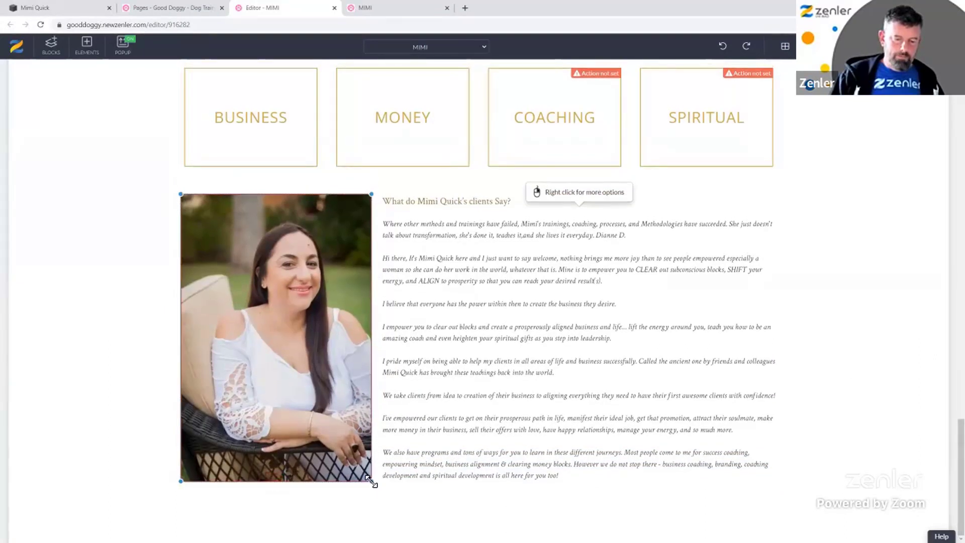
pyautogui.moveTo(371, 482); pyautogui.dragTo(369, 477)
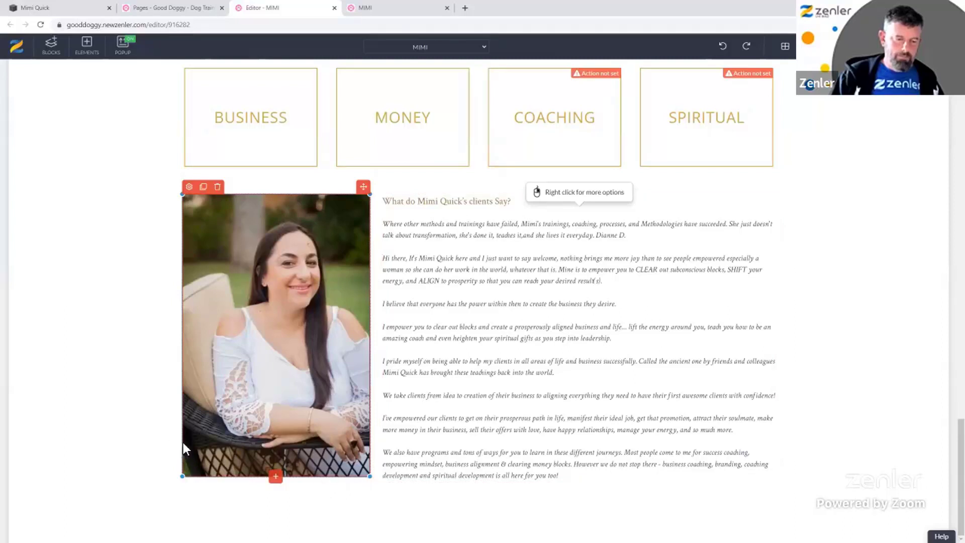
# - Add a single-column 100% row beneath the portrait and testimonial row
pyautogui.click(381, 451)
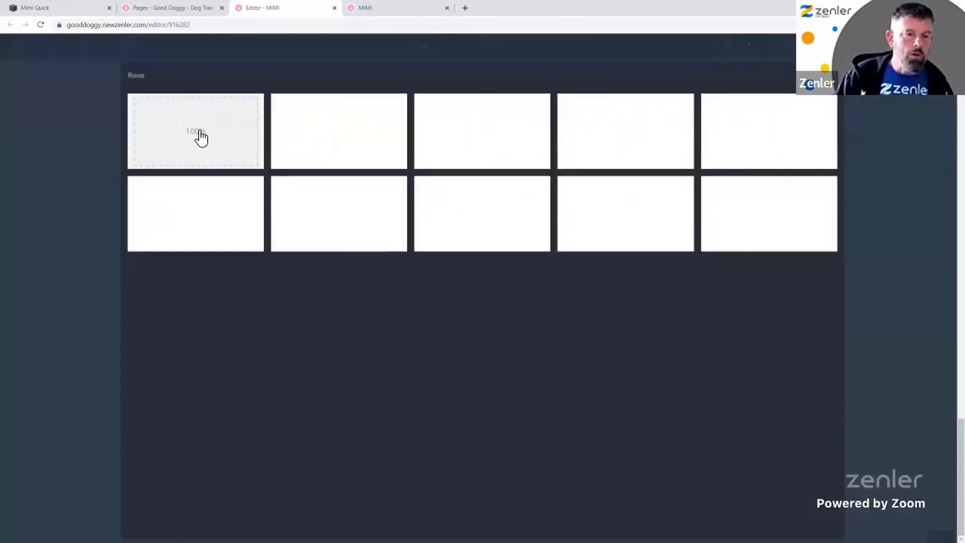
pyautogui.click(216, 141)
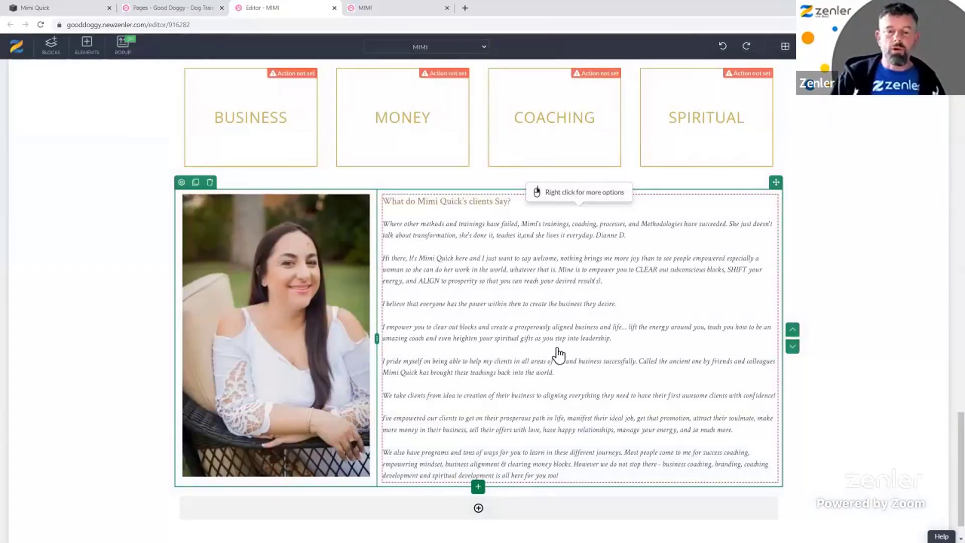
pyautogui.scroll(-1, 563, 355)
pyautogui.scroll(-1, 563, 355)
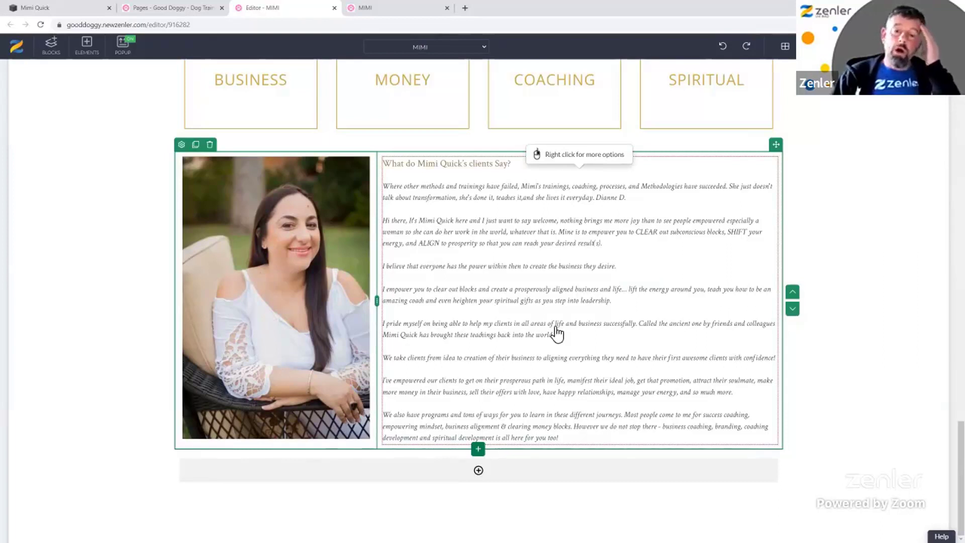
# - Duplicate the text element beside the portrait and move the copy into the empty full-width row below
pyautogui.click(479, 315)
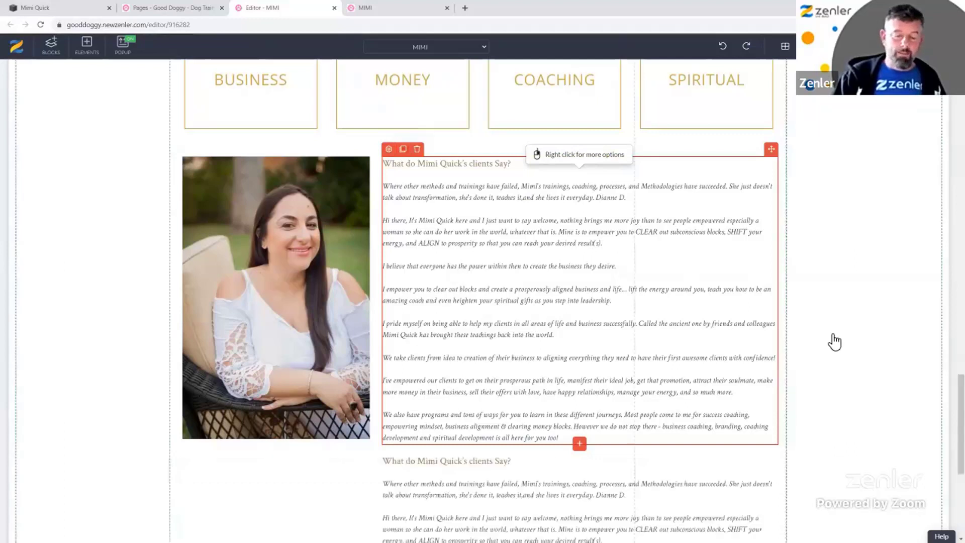
pyautogui.scroll(-6, 834, 342)
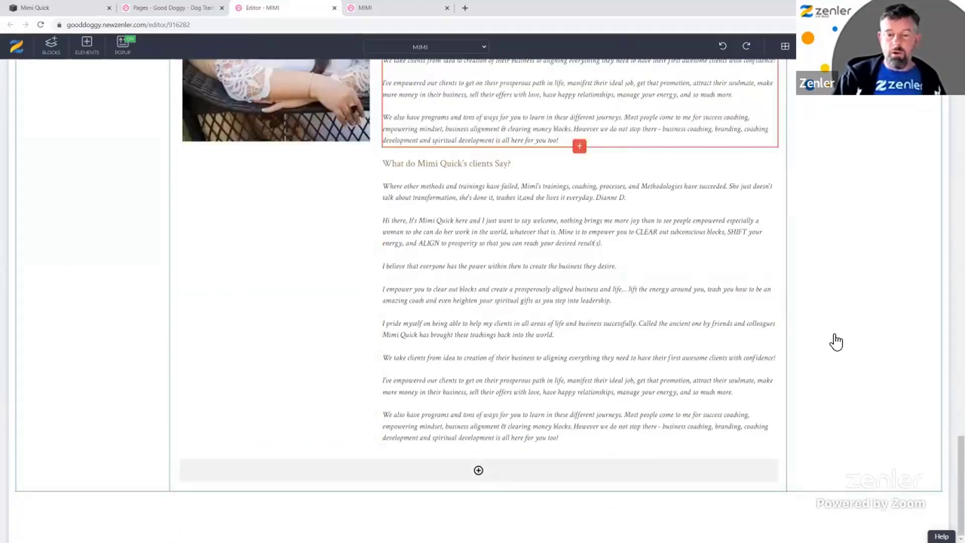
pyautogui.click(670, 226)
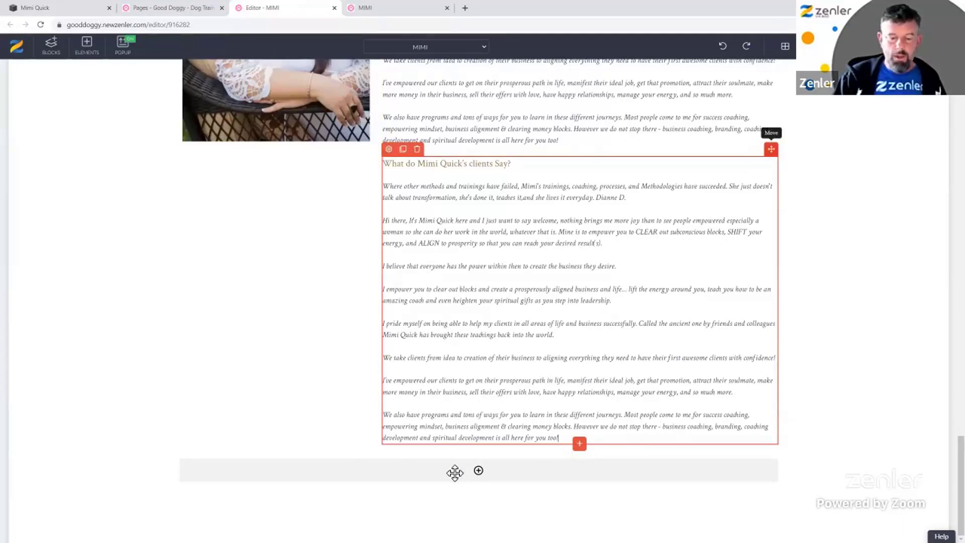
pyautogui.moveTo(424, 463); pyautogui.dragTo(424, 462)
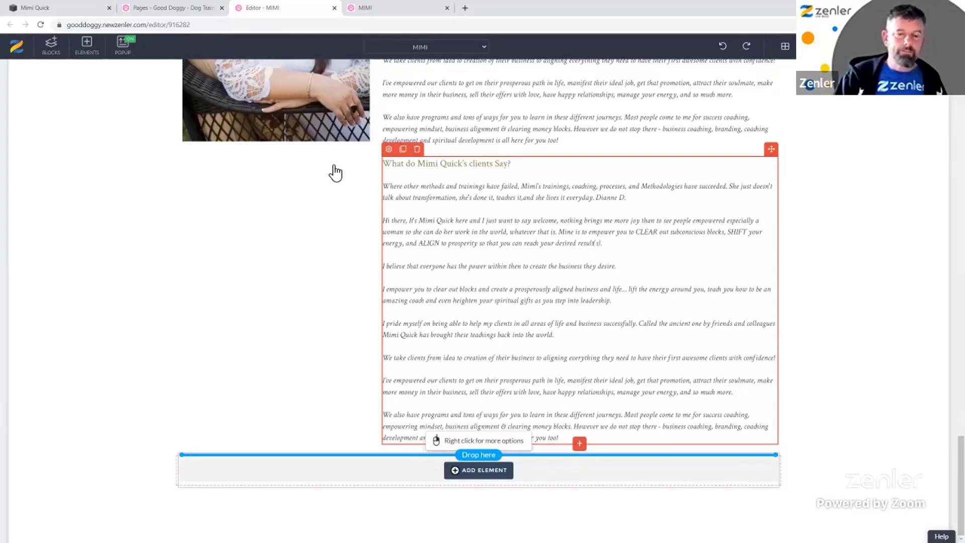
# - Copy the "I have created a one stop shop" paragraph from the original website and return to the page editor
pyautogui.click(60, 9)
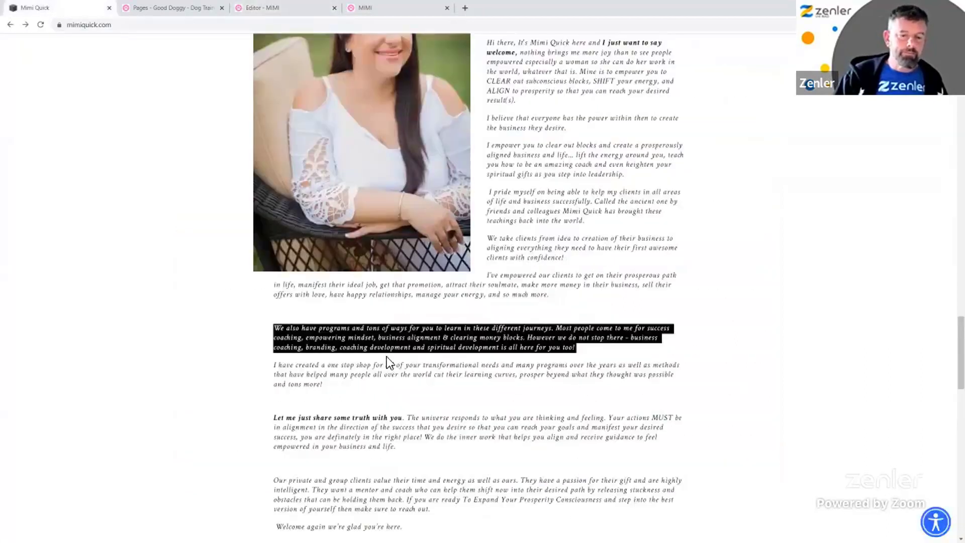
pyautogui.scroll(-2, 382, 347)
pyautogui.moveTo(323, 291); pyautogui.dragTo(274, 271)
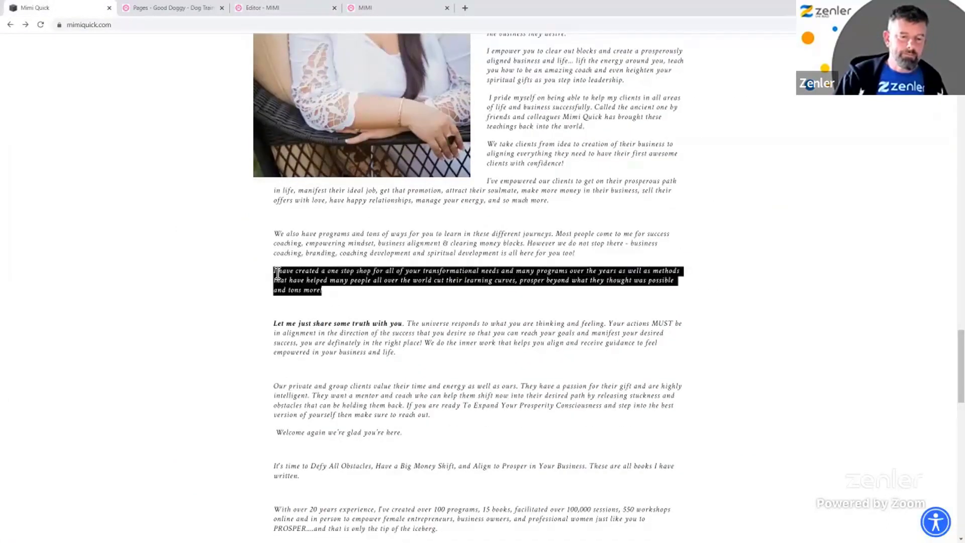
pyautogui.click(280, 8)
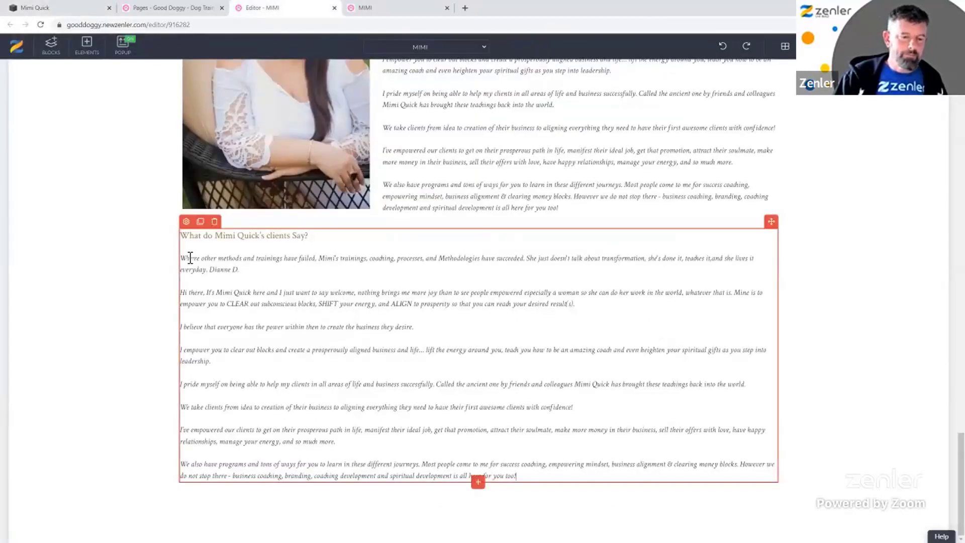
# - Delete the heading of the duplicated text and replace its "Where other methods" paragraph with the copied "I have created a one stop shop" paragraph
pyautogui.tripleClick(241, 255)
pyautogui.press('BackSpace')
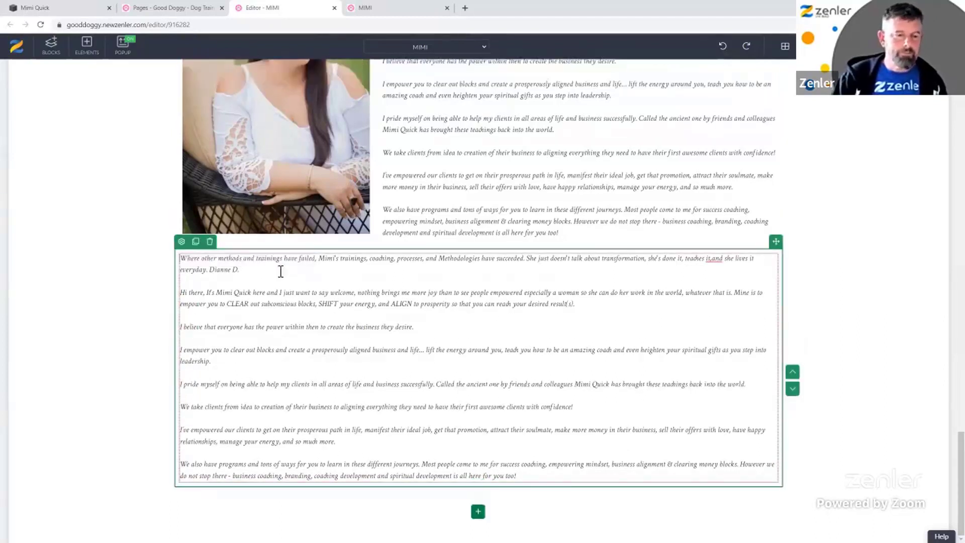
pyautogui.tripleClick(195, 262)
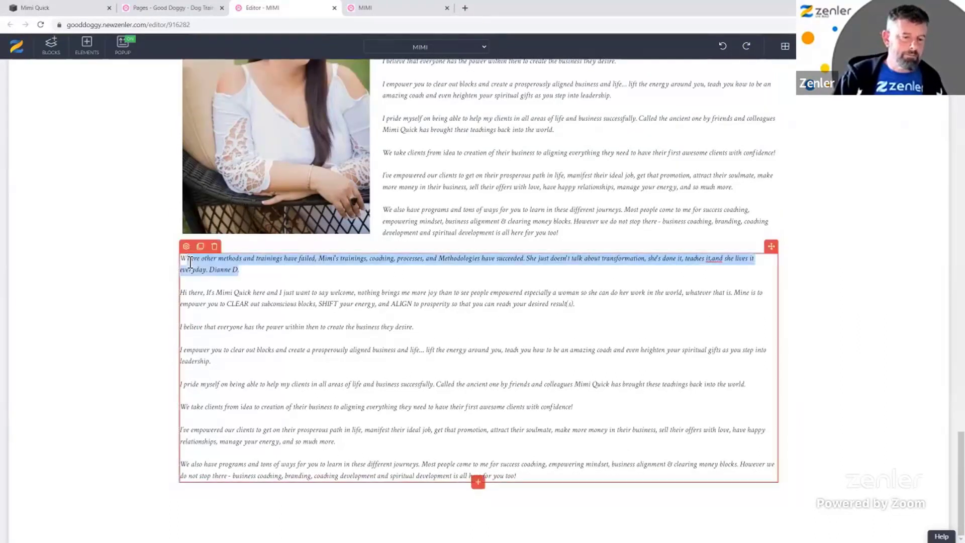
pyautogui.write('I have created a one stop shop for all of your transformational needs and many programs over the years as well as methods that have helped many people all over the world cut their learning curves, prosper beyond what they thought was possible and tons more!')
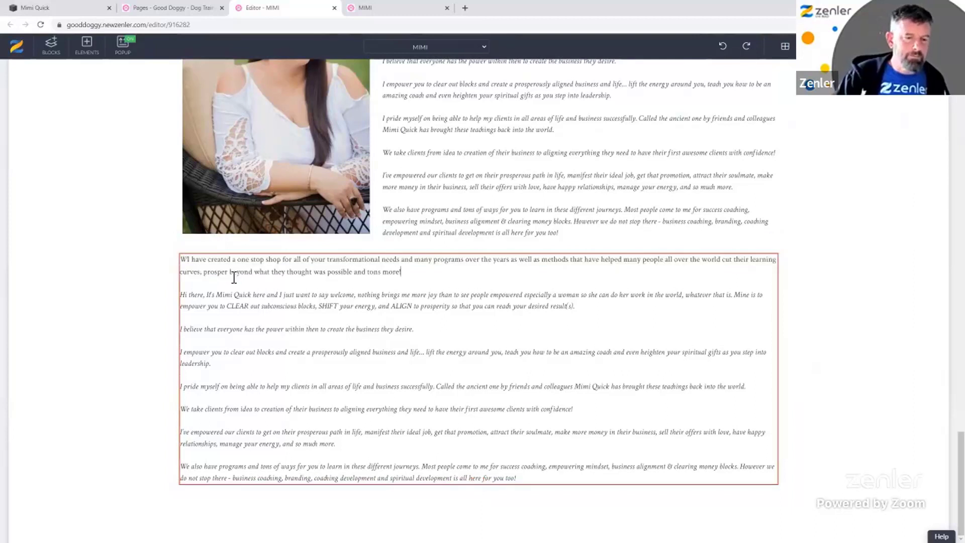
pyautogui.click(189, 263)
pyautogui.press('BackSpace')
pyautogui.write('I')
# - Copy the "Let me just share some truth with you" paragraph from the original website and paste it over the duplicate's "Hi there" paragraph
pyautogui.click(77, 8)
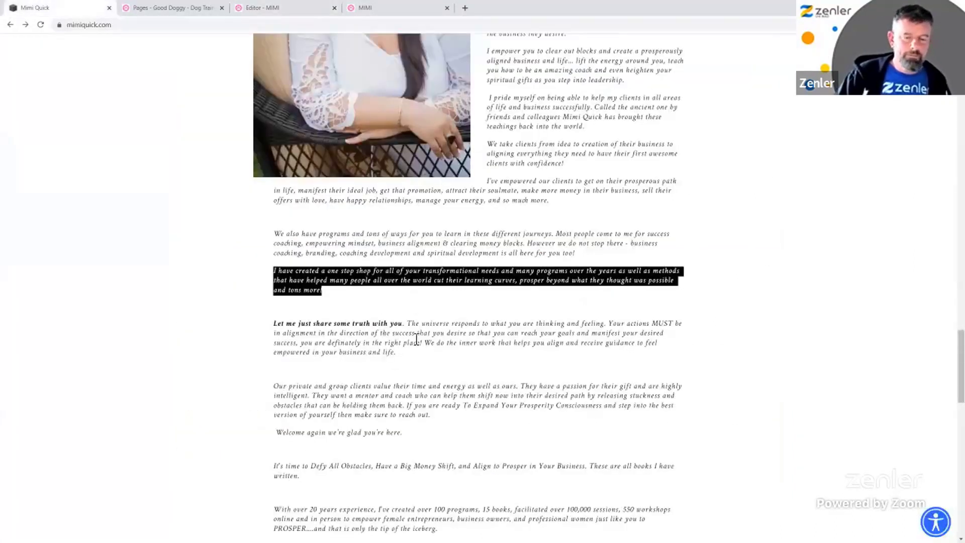
pyautogui.moveTo(397, 352); pyautogui.dragTo(281, 328)
pyautogui.hotkey('ctrl', 'c')
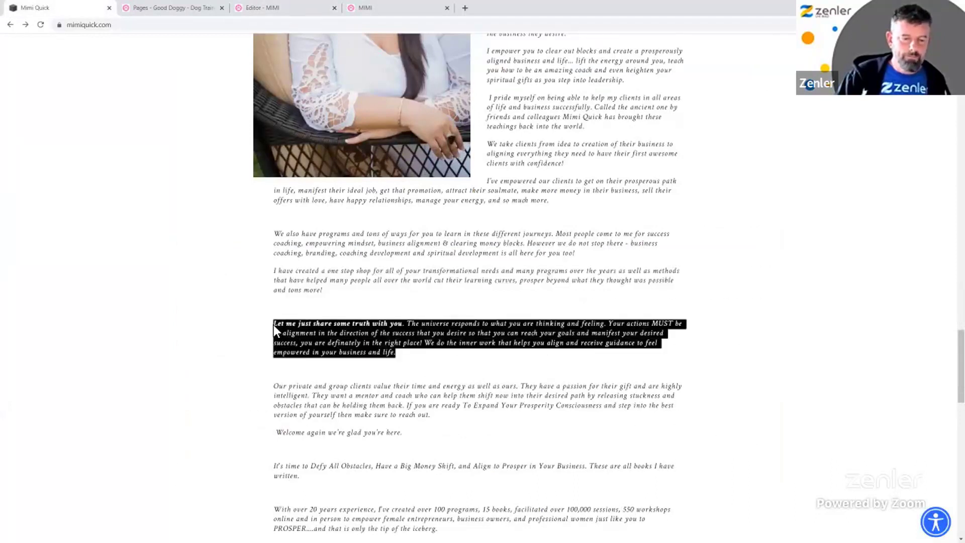
pyautogui.click(262, 9)
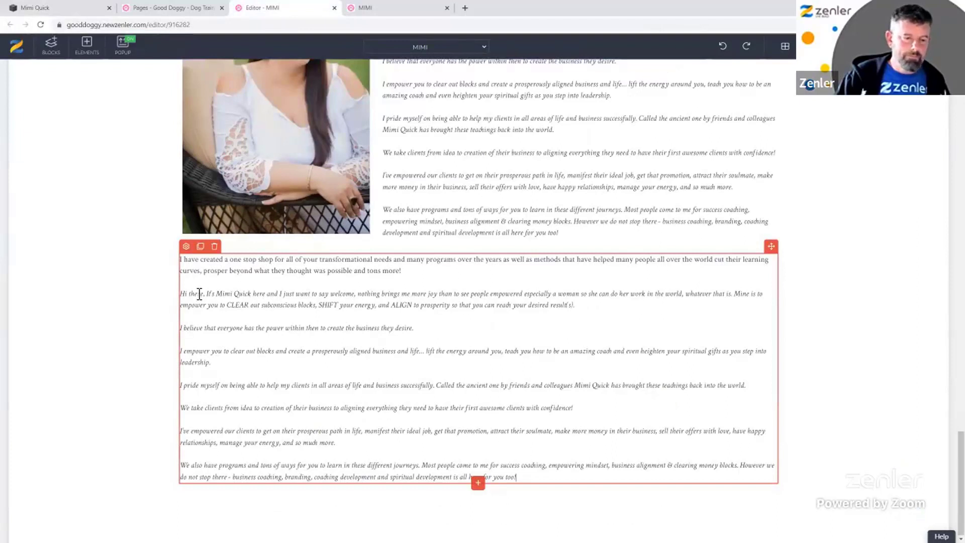
pyautogui.tripleClick(184, 294)
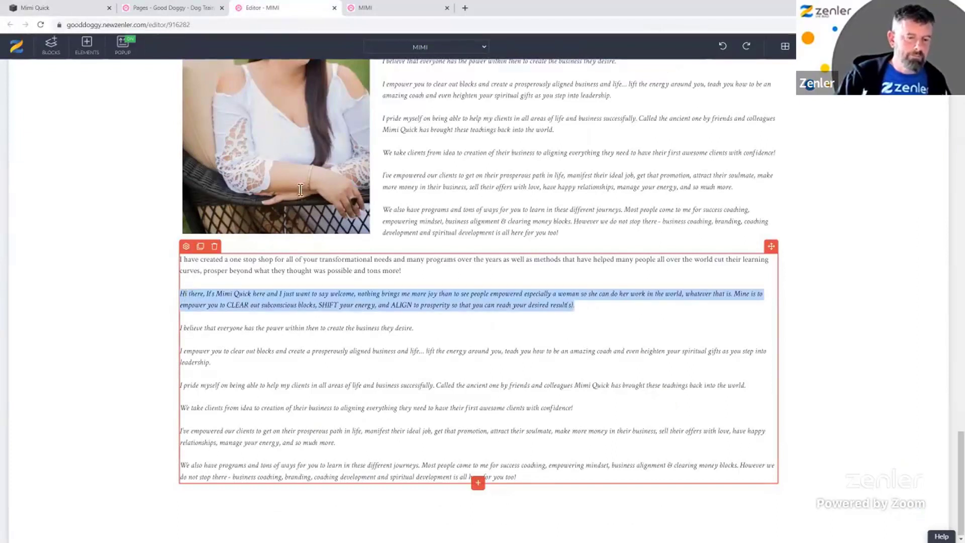
pyautogui.hotkey('ctrl', 'v')
# - Copy the "Our private and group clients" paragraph from the original website and paste it over the duplicate's "I believe that everyone has the power" paragraph
pyautogui.click(96, 7)
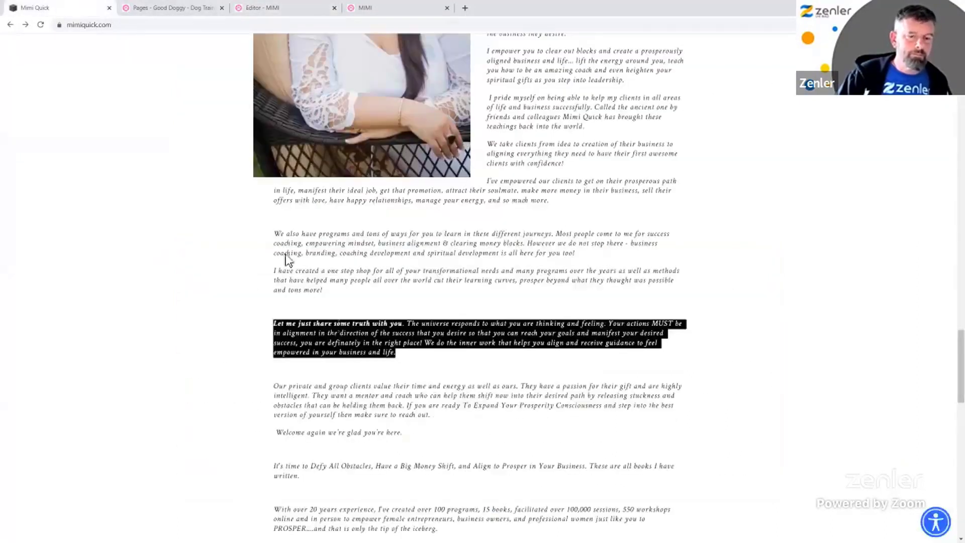
pyautogui.moveTo(441, 415); pyautogui.dragTo(274, 387)
pyautogui.hotkey('ctrl', 'c')
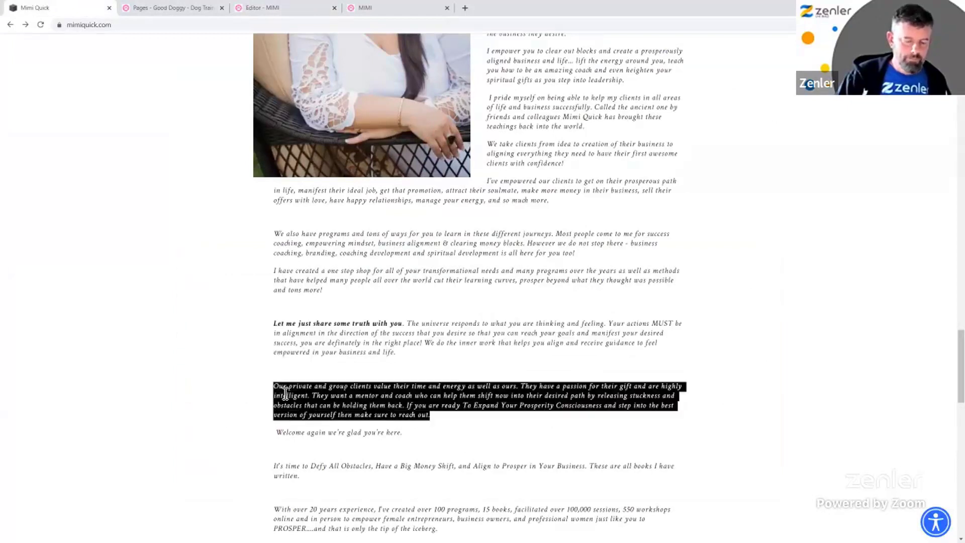
pyautogui.click(276, 11)
pyautogui.moveTo(431, 342); pyautogui.dragTo(183, 345)
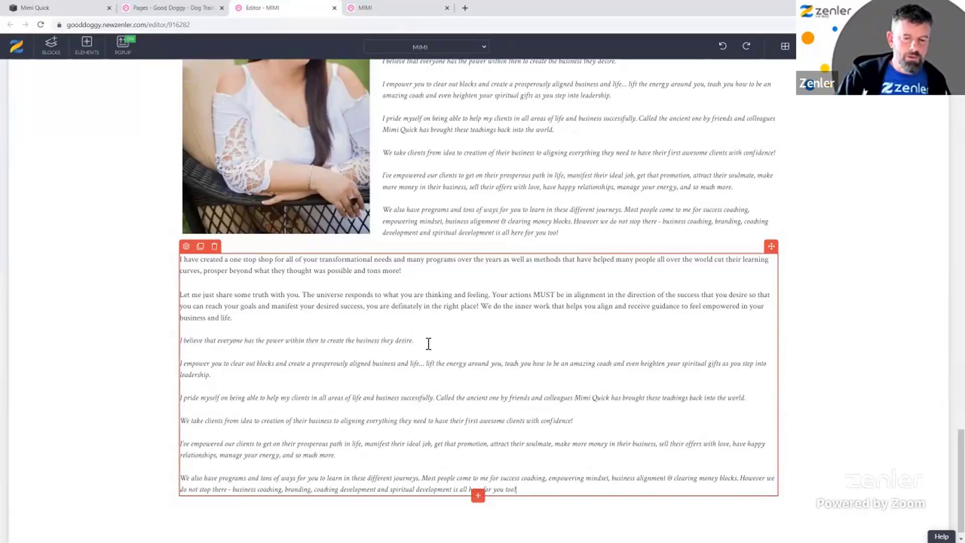
pyautogui.hotkey('ctrl', 'v')
pyautogui.tripleClick(395, 341)
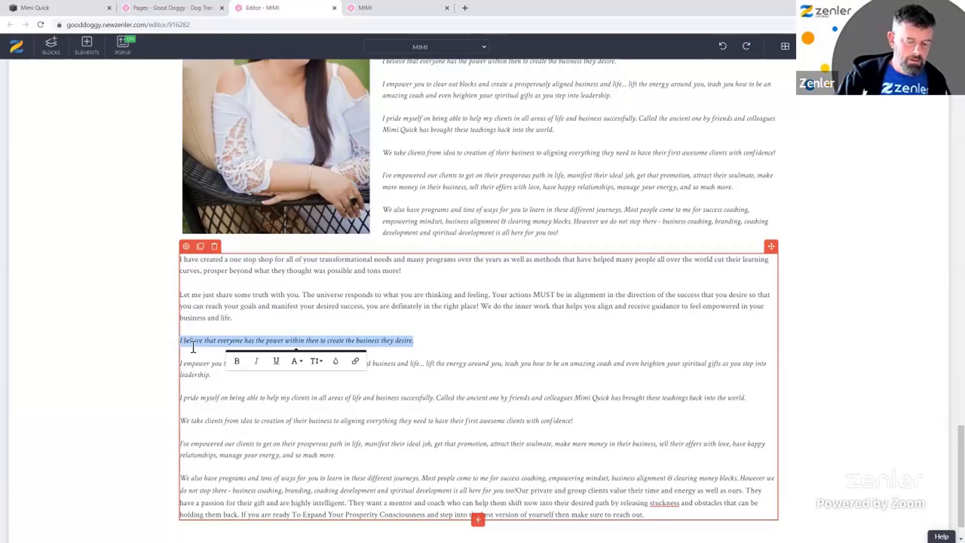
pyautogui.click(253, 103)
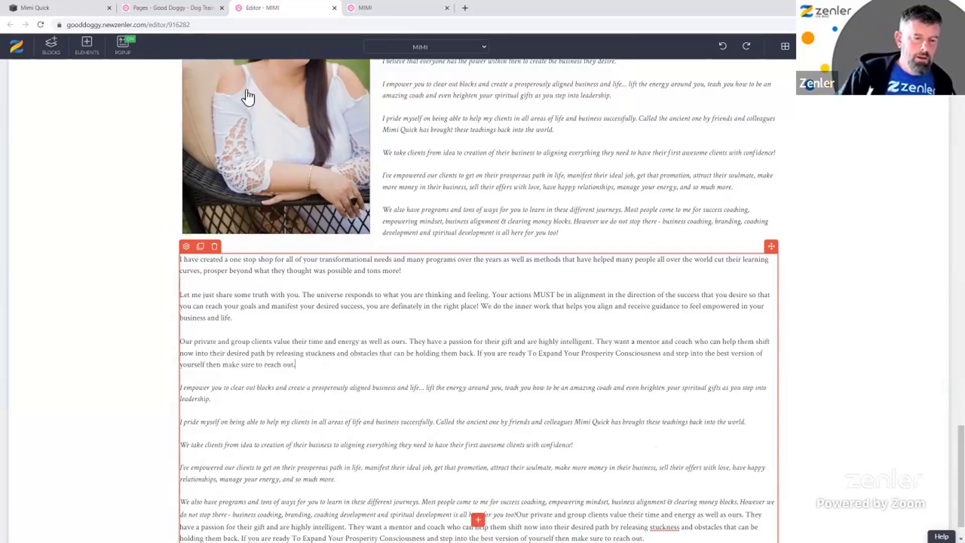
# - Copy "Welcome again we're glad you're here." from the original website and replace the "I empower you to clear out blocks" paragraph in the lower text block
pyautogui.click(86, 8)
pyautogui.scroll(-3, 399, 374)
pyautogui.moveTo(403, 245); pyautogui.dragTo(277, 250)
pyautogui.hotkey('ctrl', 'c')
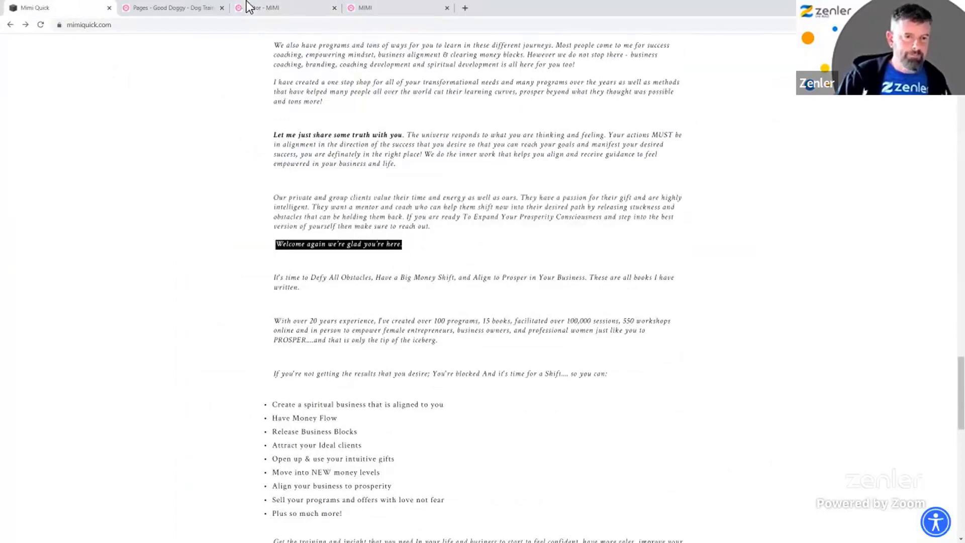
pyautogui.click(261, 7)
pyautogui.scroll(-1, 314, 345)
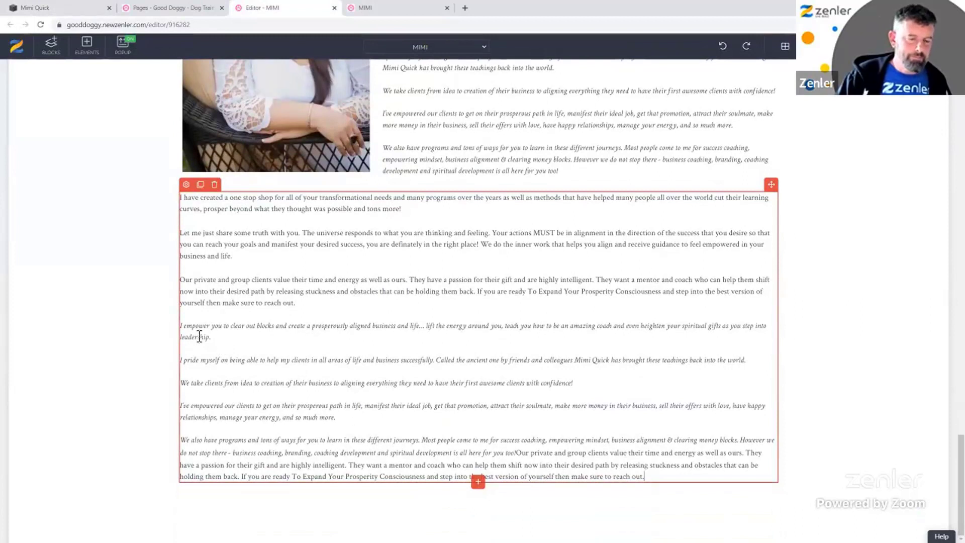
pyautogui.tripleClick(184, 329)
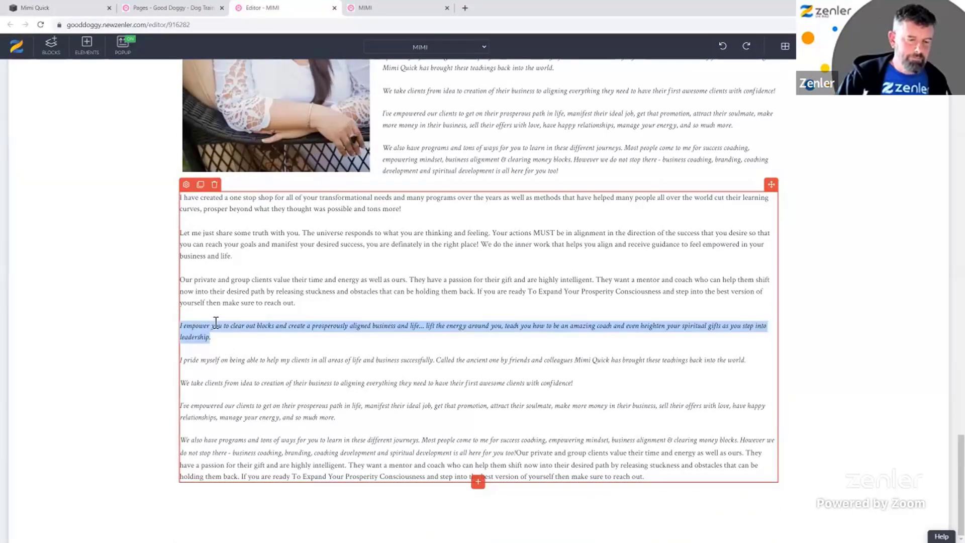
pyautogui.hotkey('ctrl', 'v')
# - Replace the "I pride myself" paragraph in the lower text block with the original site's "It's time to Defy All Obstacles" paragraph
pyautogui.click(74, 7)
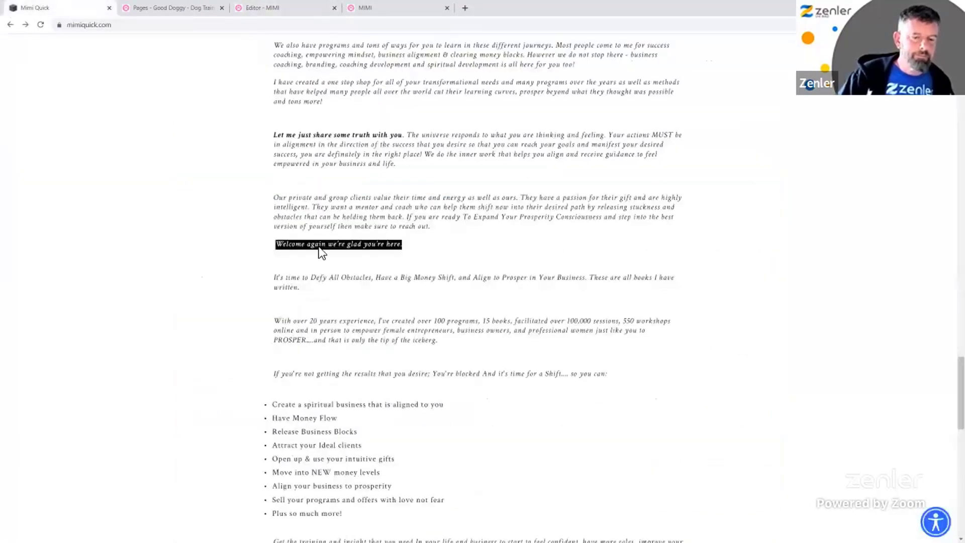
pyautogui.moveTo(308, 291); pyautogui.dragTo(269, 279)
pyautogui.hotkey('ctrl', 'c')
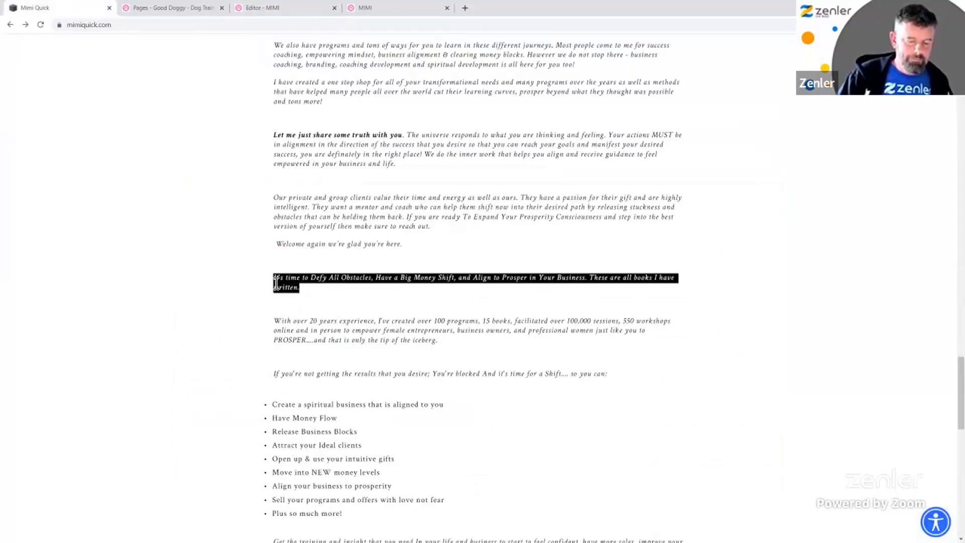
pyautogui.click(246, 10)
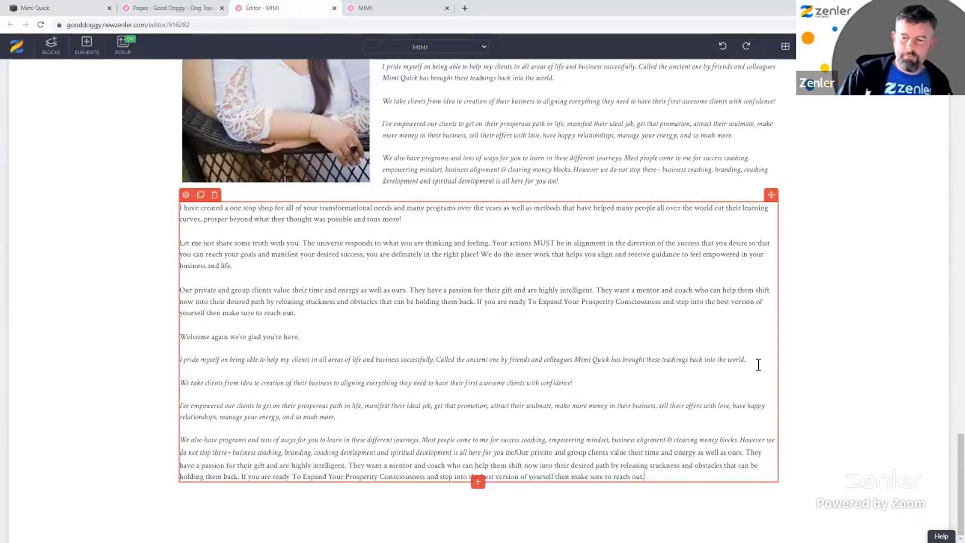
pyautogui.tripleClick(189, 360)
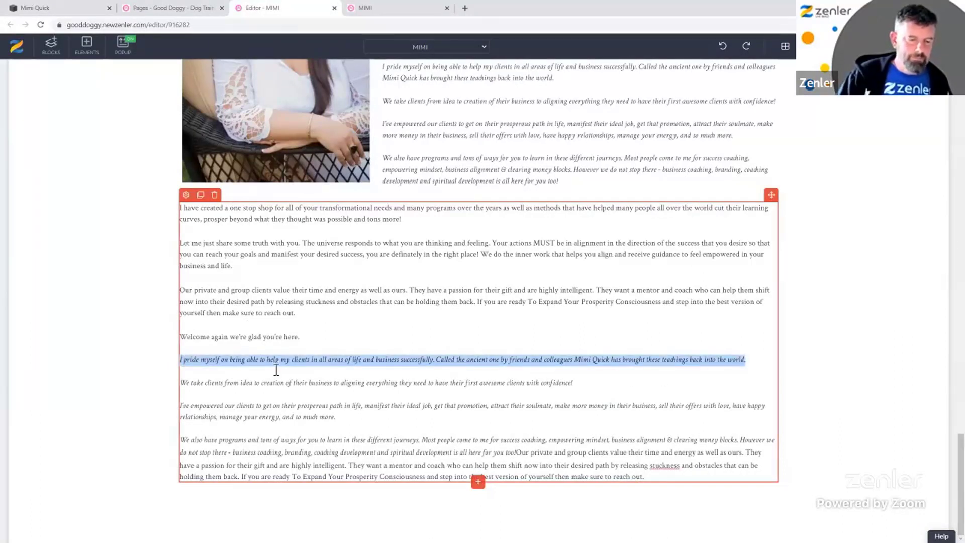
pyautogui.hotkey('ctrl', 'v')
# - Replace the "We take clients from idea to creation" paragraph in the lower block with the original site's "With over 20 years experience" paragraph
pyautogui.click(79, 12)
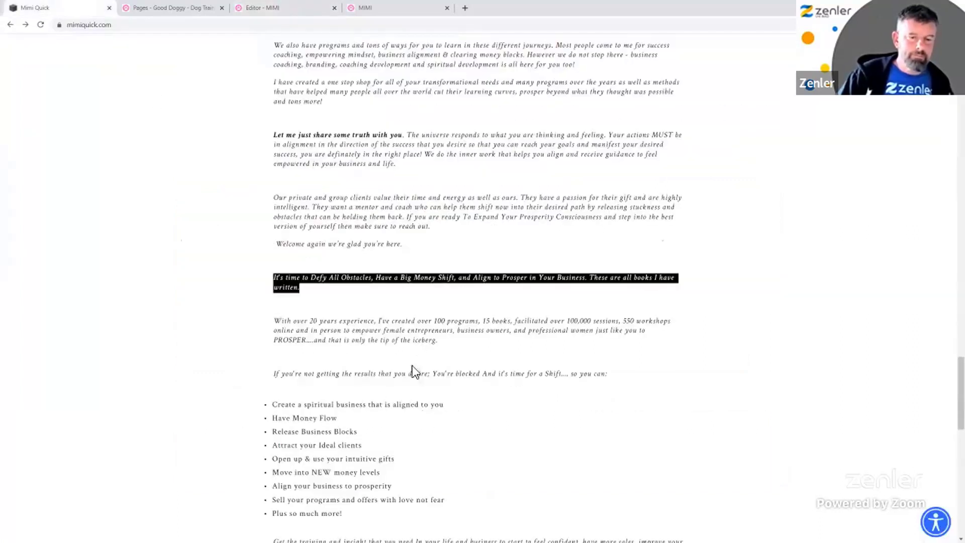
pyautogui.click(472, 349)
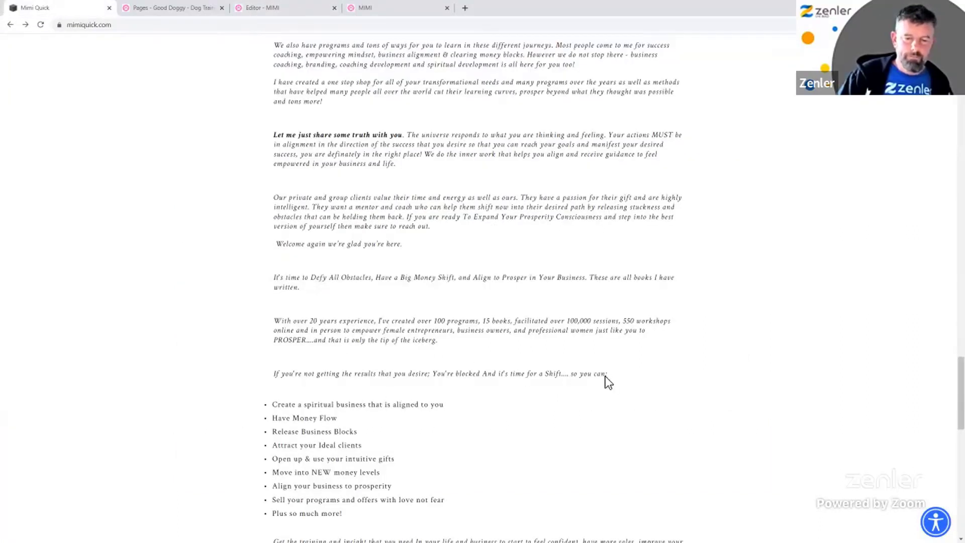
pyautogui.moveTo(439, 346); pyautogui.dragTo(264, 321)
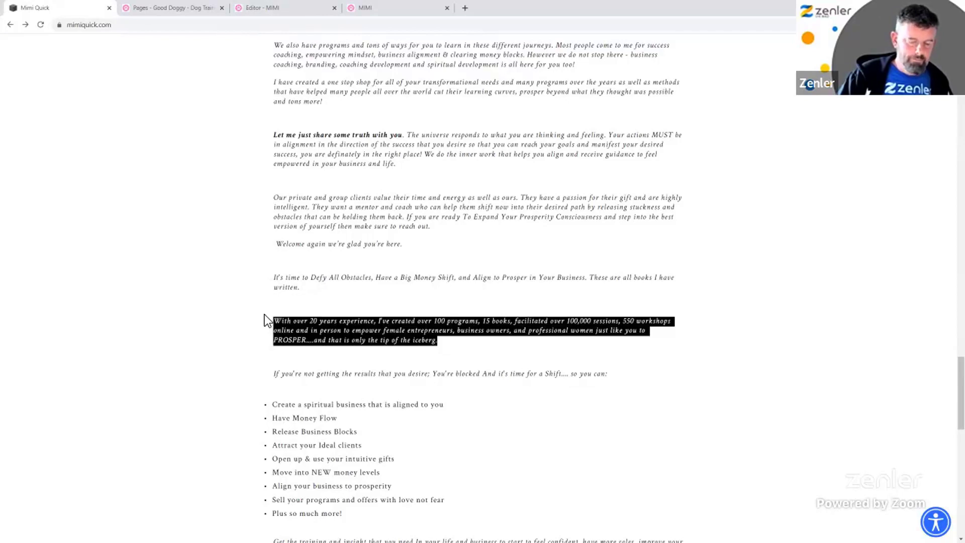
pyautogui.click(161, 8)
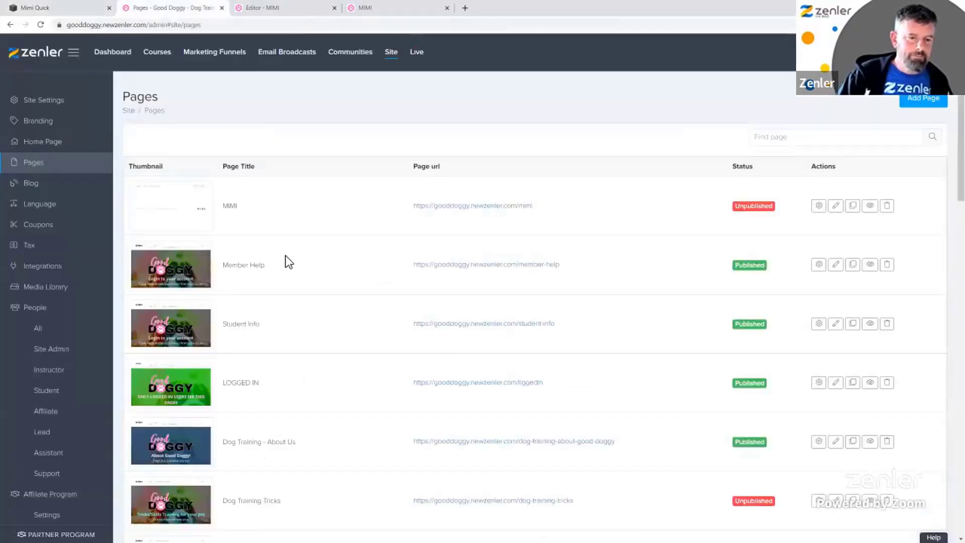
pyautogui.click(290, 11)
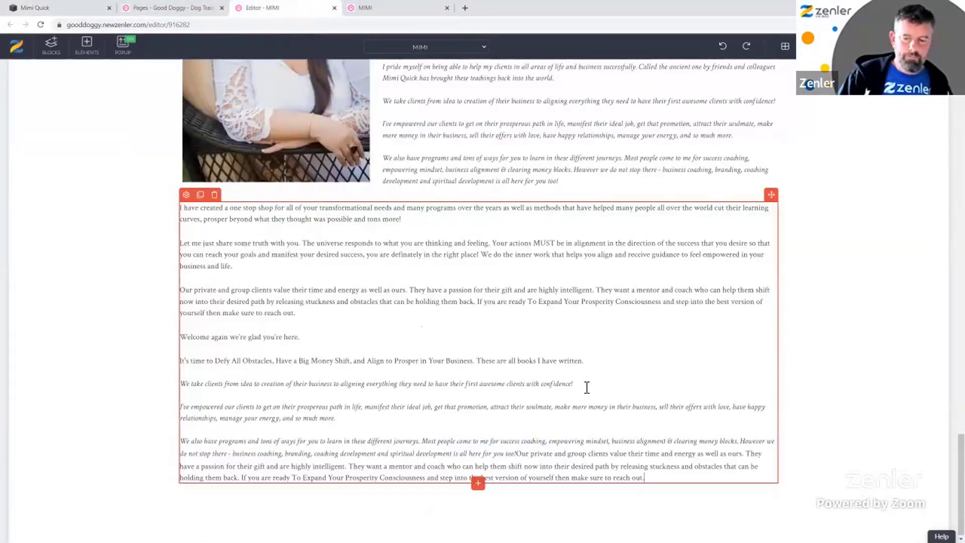
pyautogui.tripleClick(190, 388)
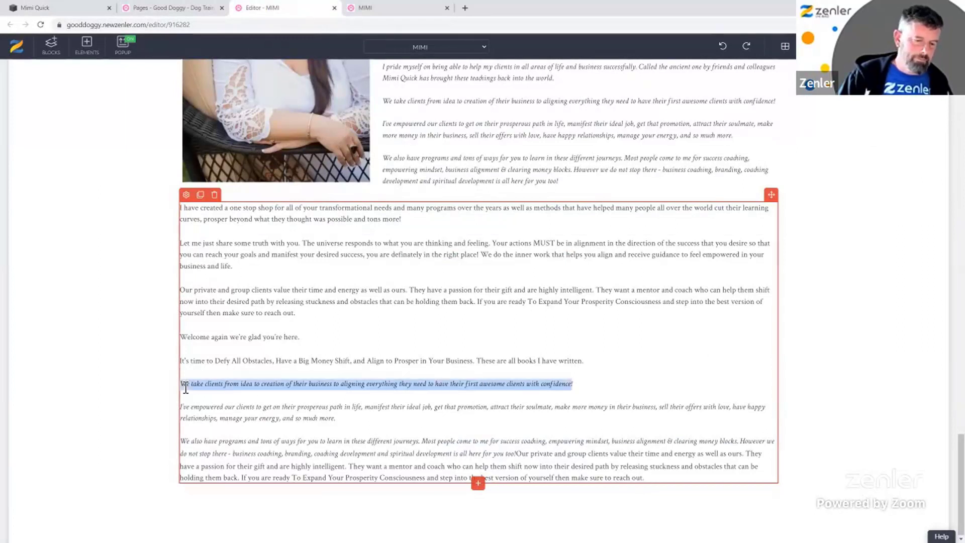
pyautogui.write("With over 20 years experience, I've created over 100 programs, 15 books, facilitated over 100,000 sessions, 550 workshops online and in person to empower female entrepreneurs, business owners, and professional women just like you to PROSPER.....and that is only the tip of the iceberg.")
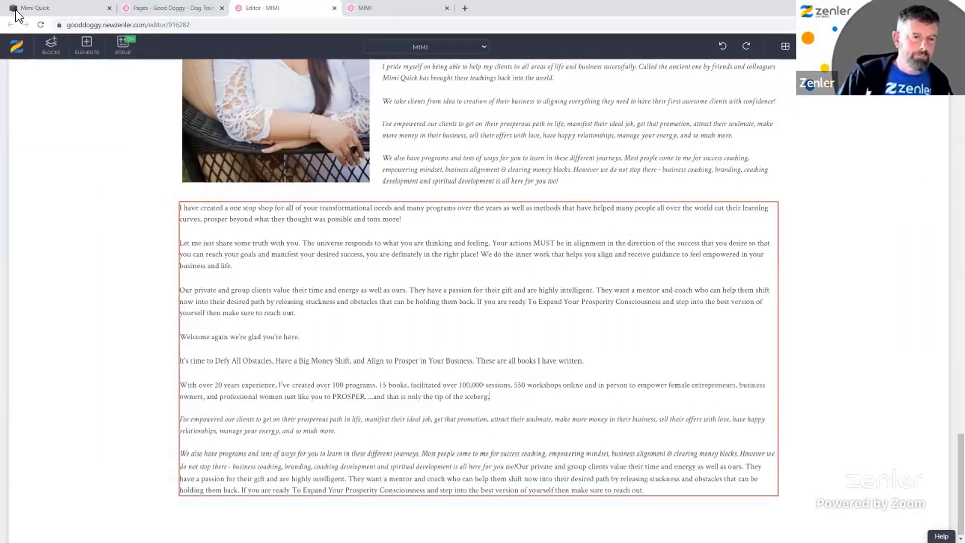
# - Replace the "I've empowered our clients" paragraph in the lower block with the original site's "If you're not getting the results that you desire" line
pyautogui.click(35, 8)
pyautogui.moveTo(608, 374); pyautogui.dragTo(269, 374)
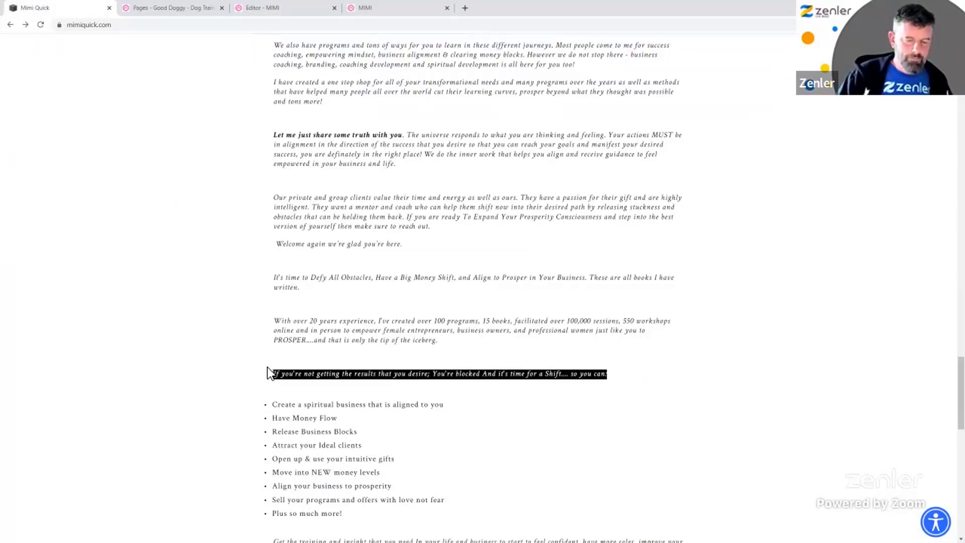
pyautogui.scroll(-3, 216, 334)
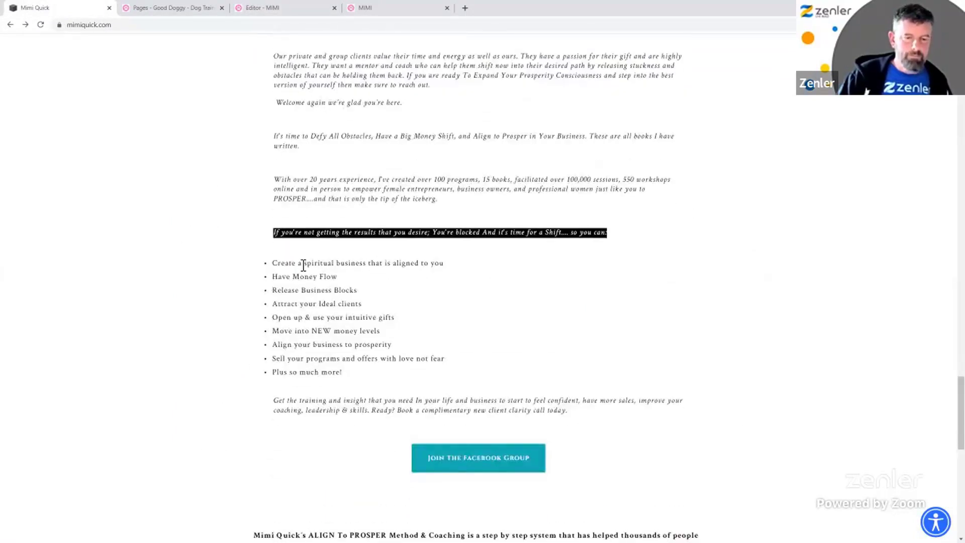
pyautogui.click(278, 8)
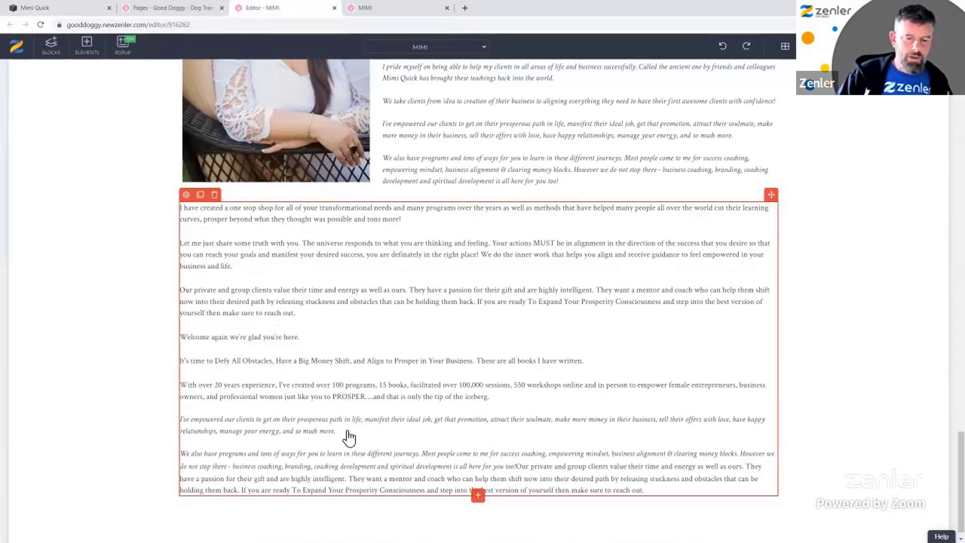
pyautogui.tripleClick(185, 422)
pyautogui.write("If you're not getting the results that you desire; You're blocked And it's time for a Shift.... so you can;")
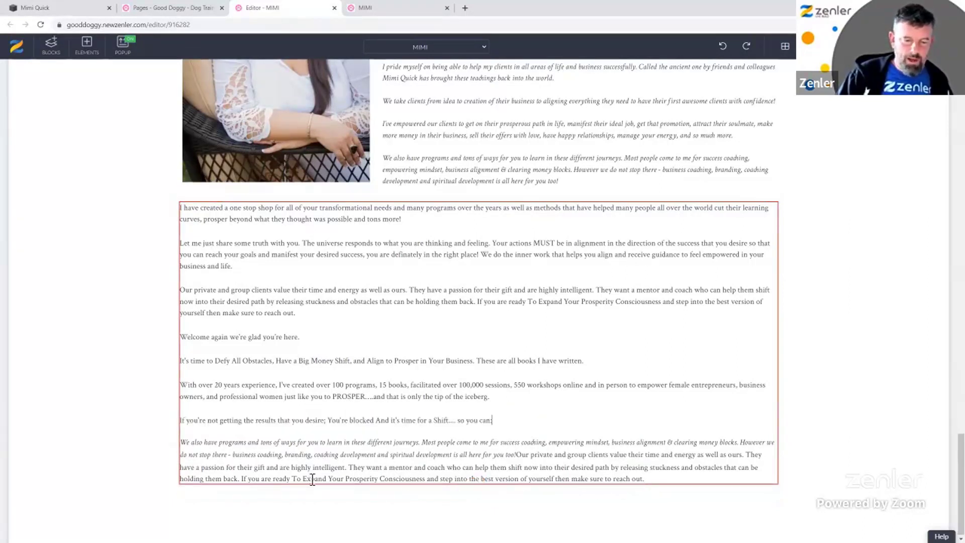
# - Delete the leftover "We also have programs" paragraph and its empty line at the end of the lower text block
pyautogui.tripleClick(185, 443)
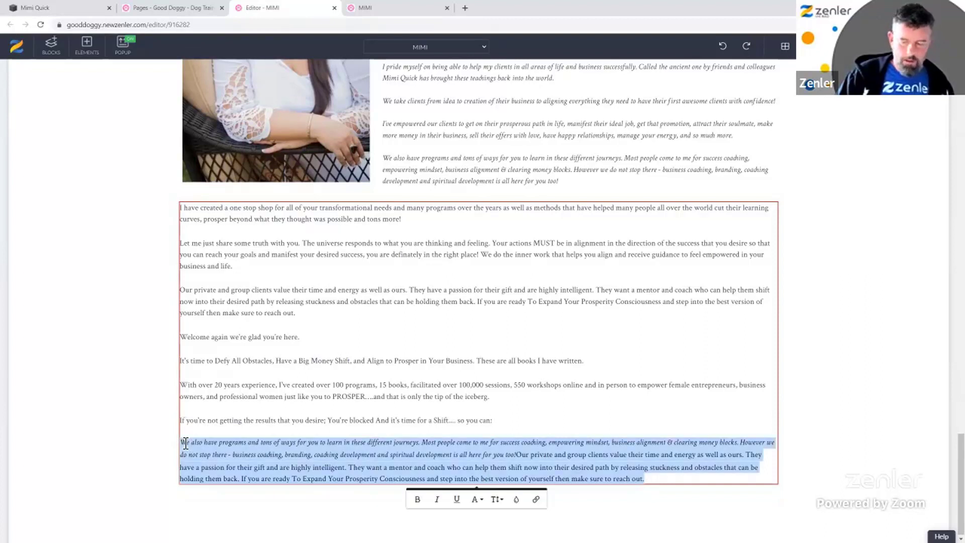
pyautogui.press('BackSpace')
pyautogui.press('BackSpace')
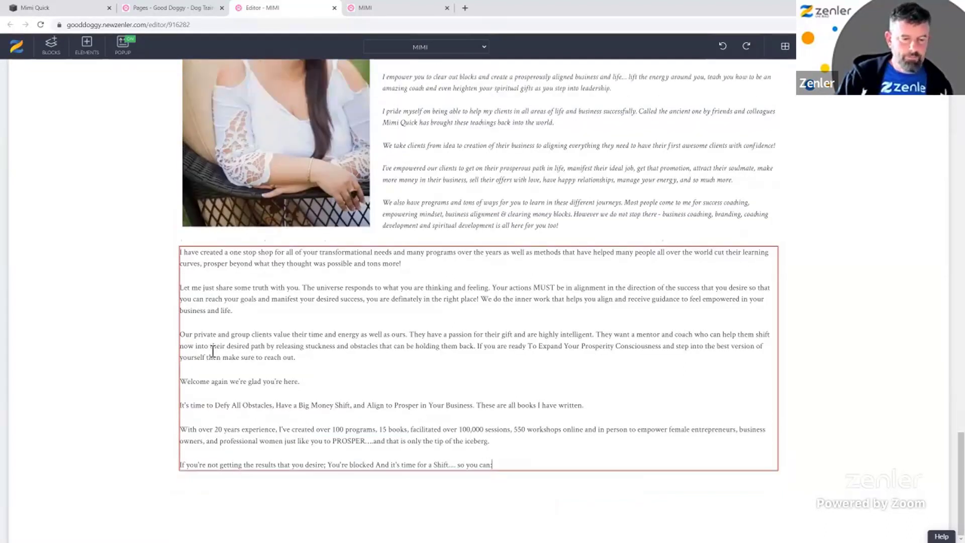
# - Italicize all the text in the lower text block, from "I have created" through "so you can:"
pyautogui.keyDown('shift'); pyautogui.click(182, 255); pyautogui.keyUp('shift')
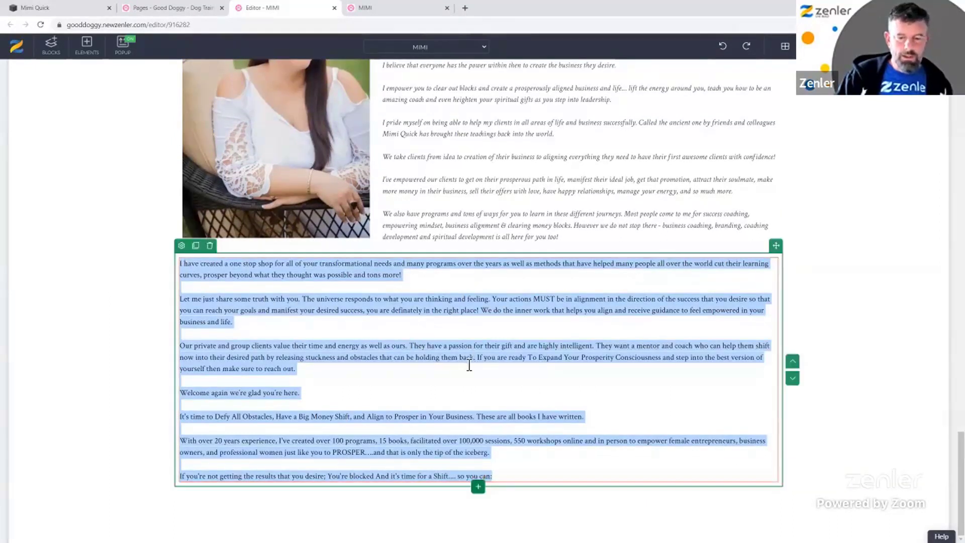
pyautogui.click(436, 498)
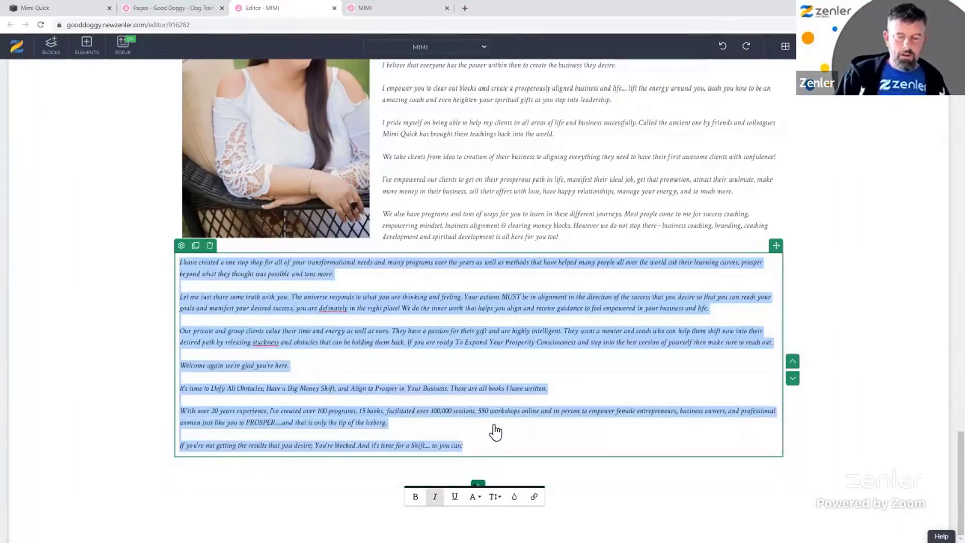
pyautogui.click(532, 435)
pyautogui.scroll(1, 532, 431)
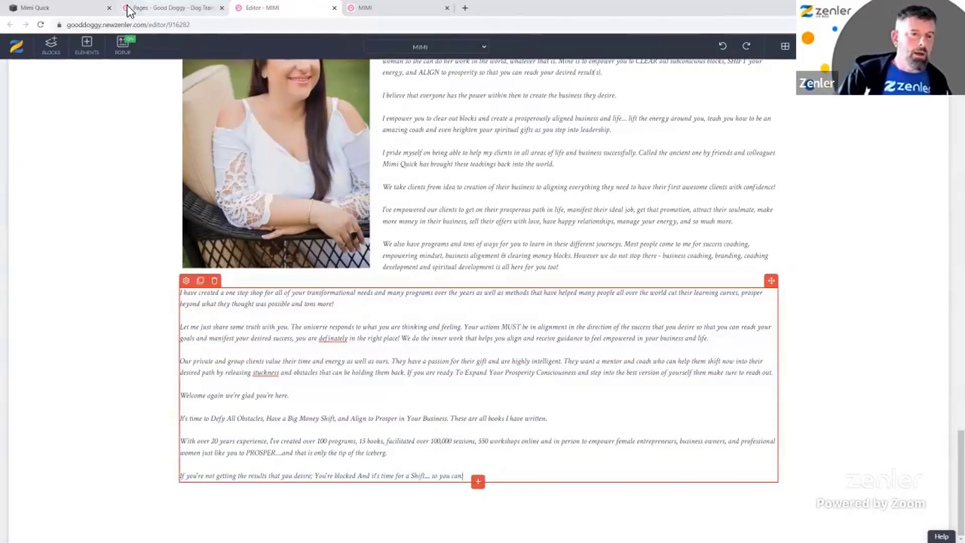
# - Check the bullet list on the original website and insert a two-column 50/50 row below the italic text block
pyautogui.click(79, 12)
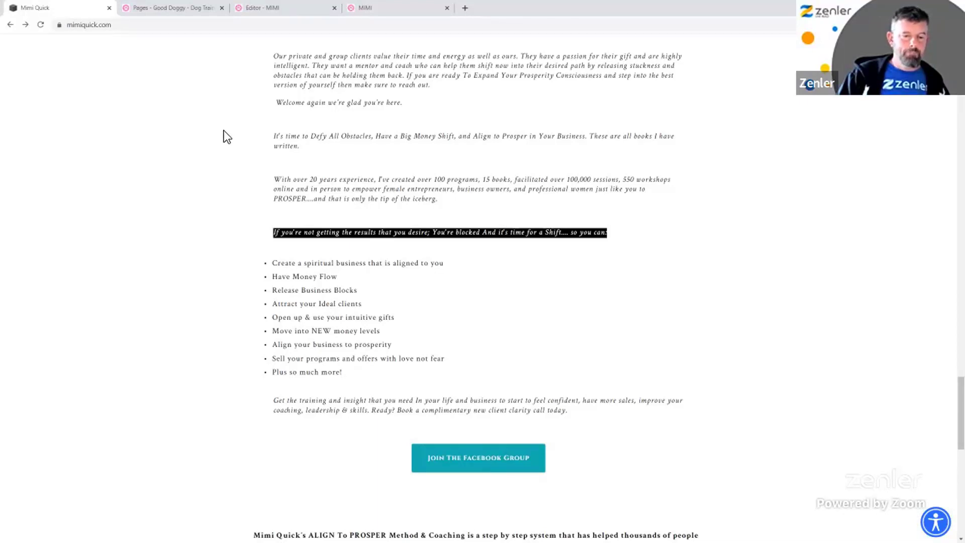
pyautogui.click(279, 10)
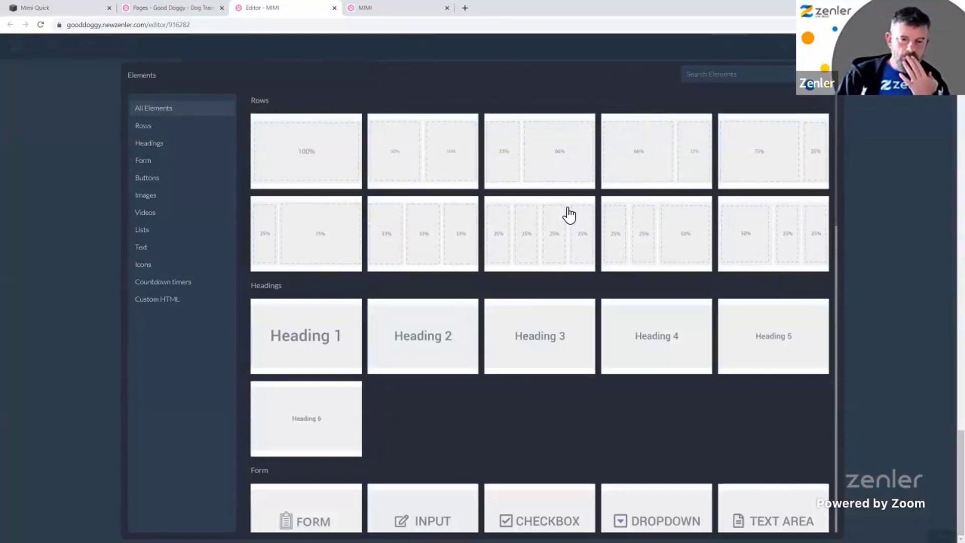
pyautogui.click(410, 156)
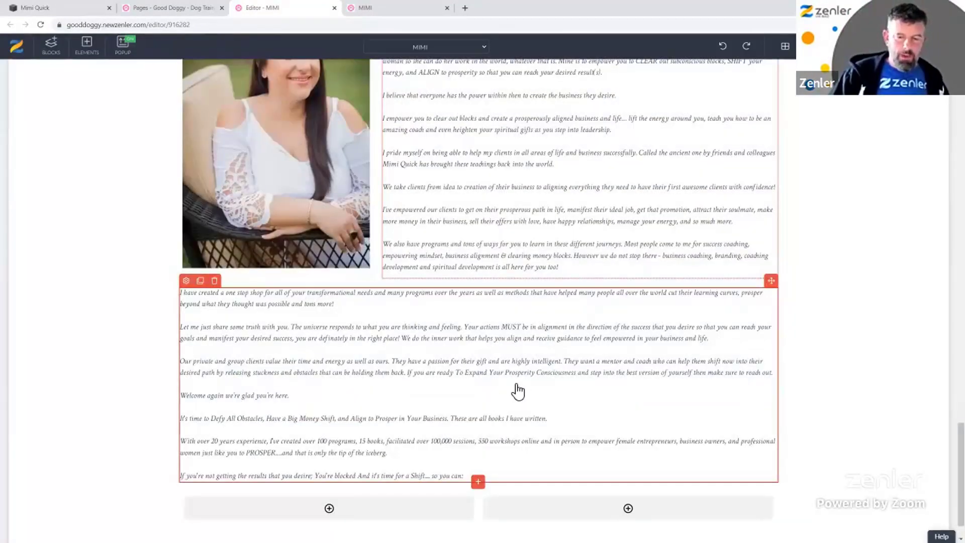
# - Add a bulleted list element to the first column of the new row
pyautogui.scroll(-1, 517, 391)
pyautogui.scroll(-3, 512, 381)
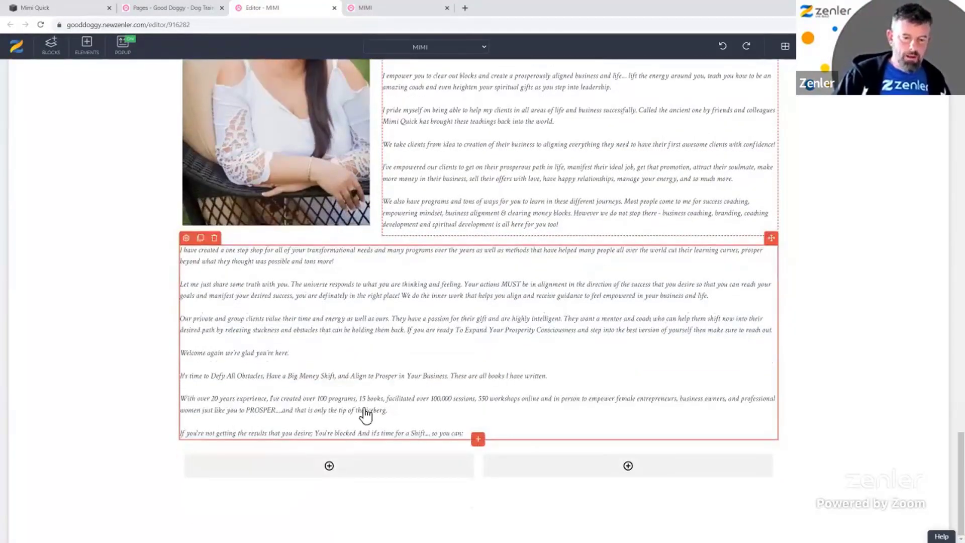
pyautogui.moveTo(337, 472)
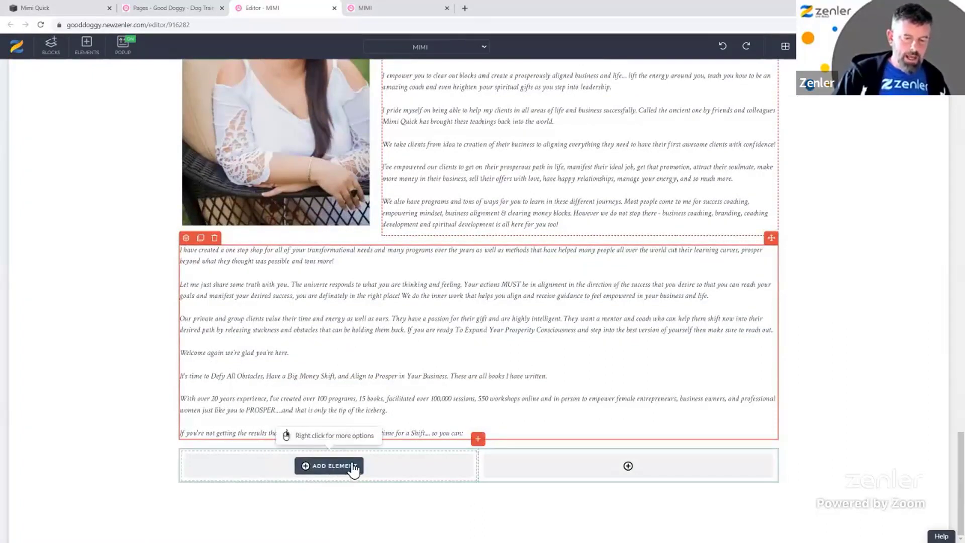
pyautogui.click(352, 466)
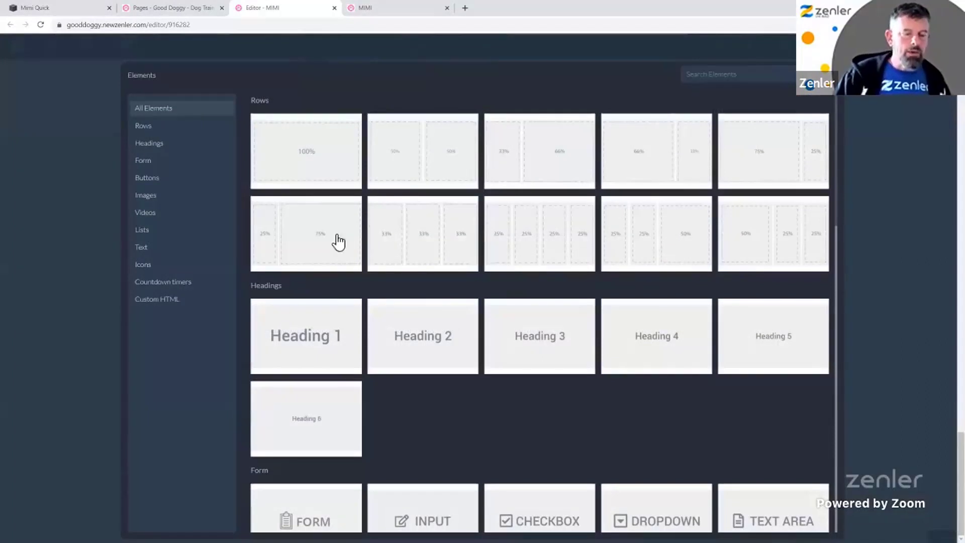
pyautogui.click(142, 229)
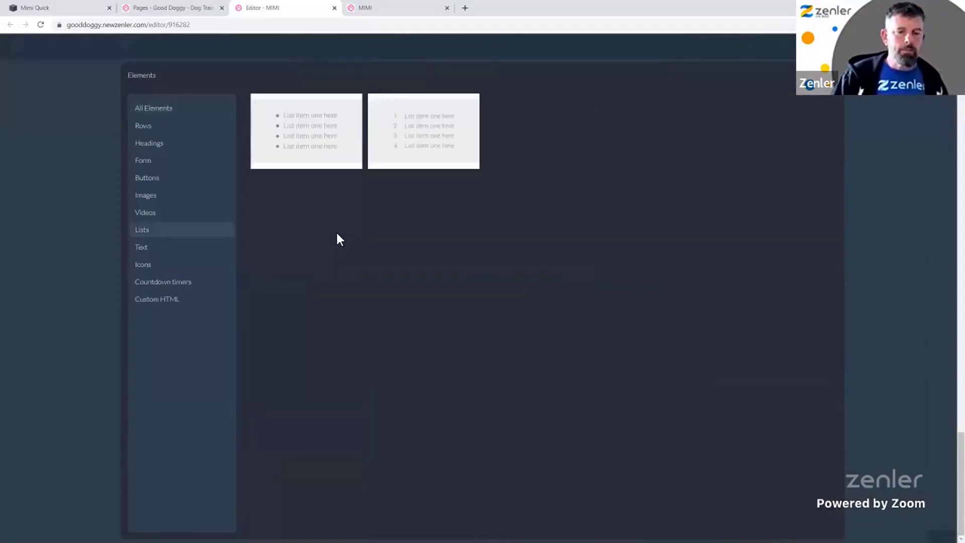
pyautogui.click(377, 162)
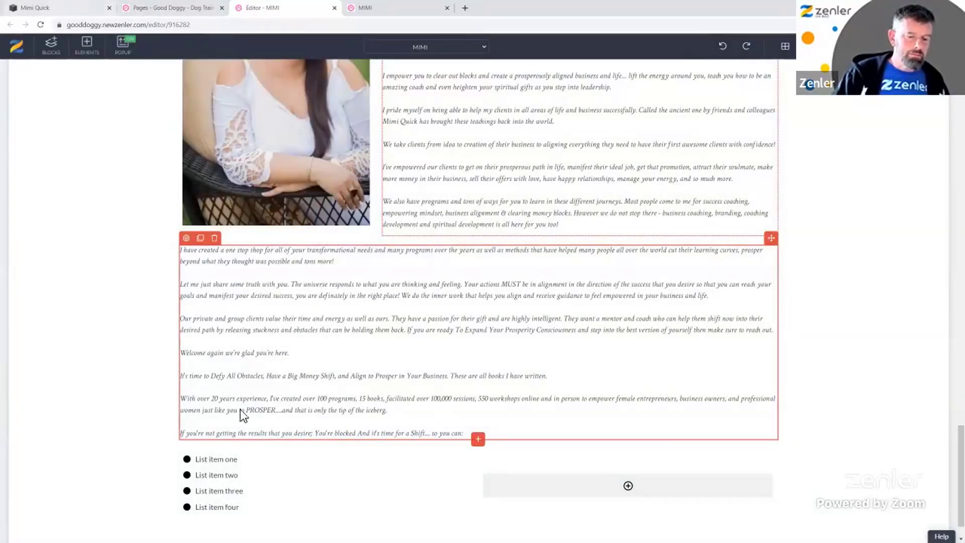
# - Replace the first list item with "Create a spiritual business that is aligned to you" copied from the original website
pyautogui.click(237, 487)
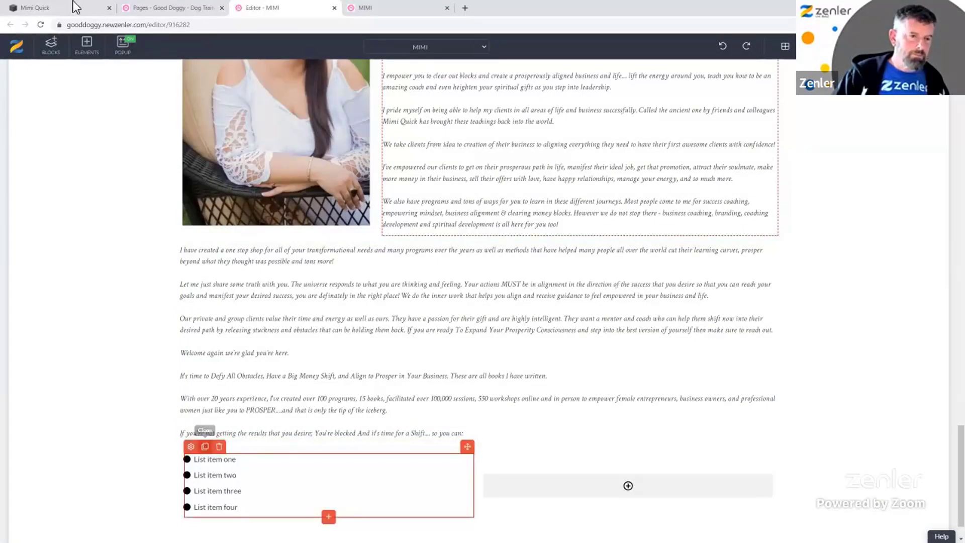
pyautogui.click(53, 9)
pyautogui.click(344, 294)
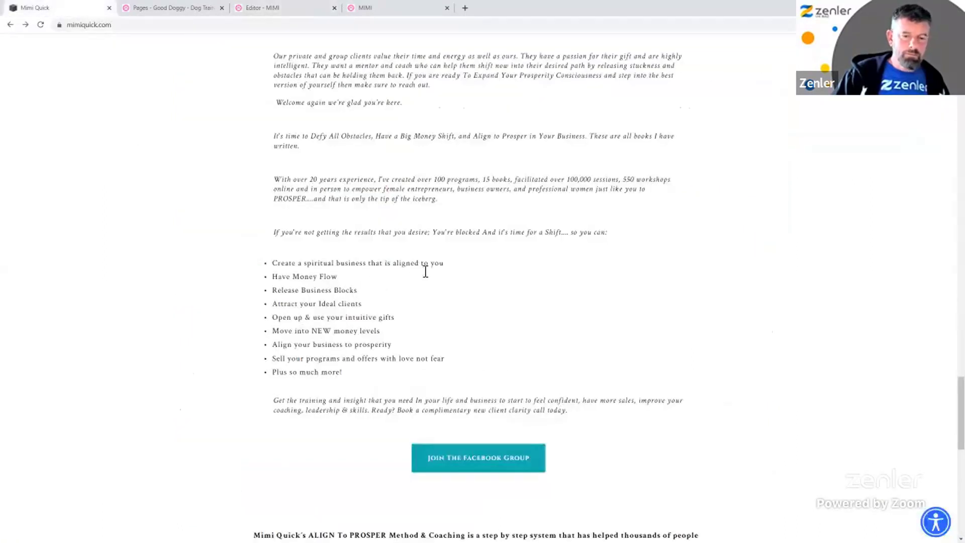
pyautogui.moveTo(444, 264); pyautogui.dragTo(277, 265)
pyautogui.hotkey('ctrl', 'c')
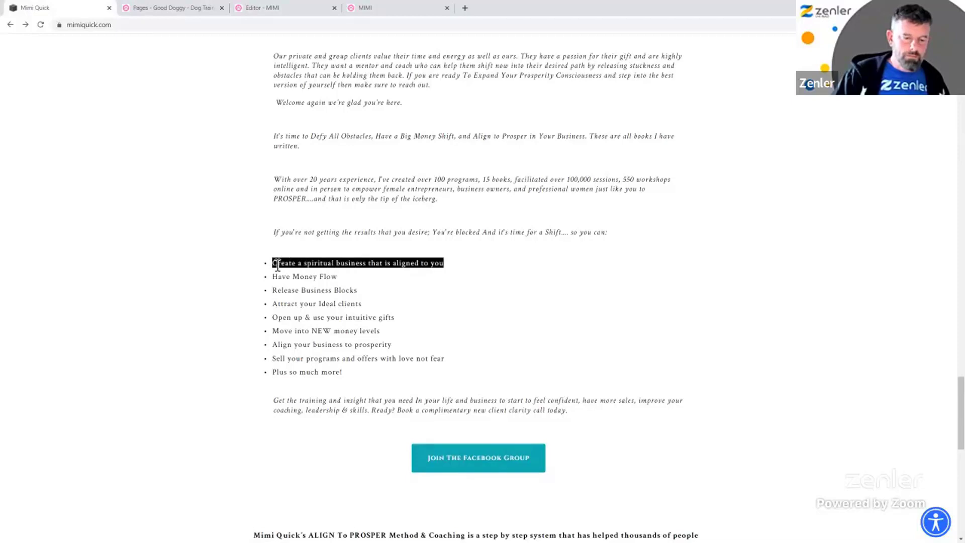
pyautogui.click(258, 8)
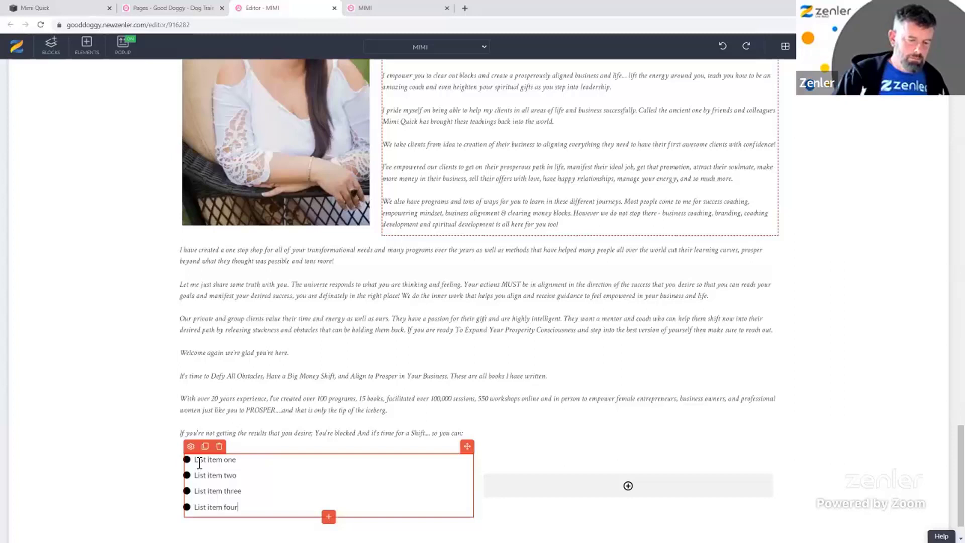
pyautogui.tripleClick(199, 463)
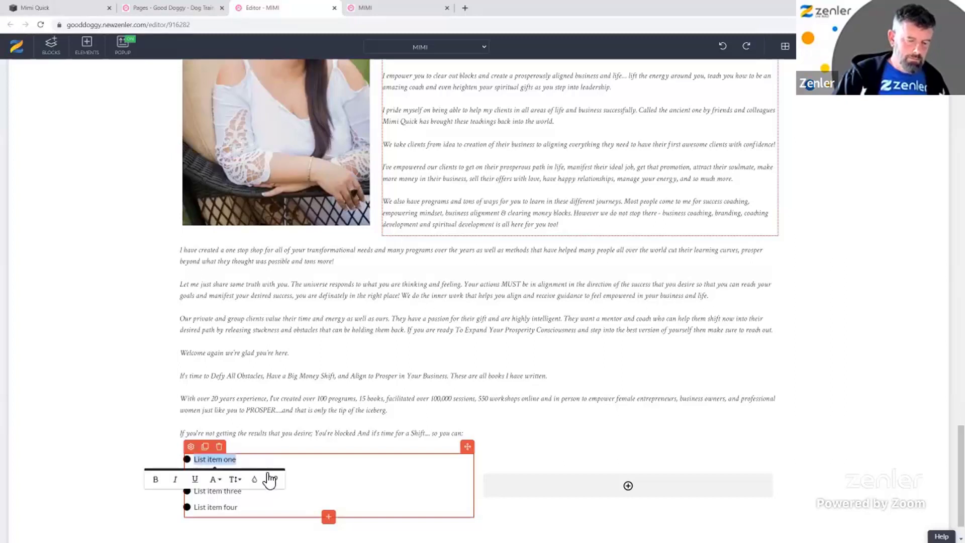
pyautogui.hotkey('ctrl', 'v')
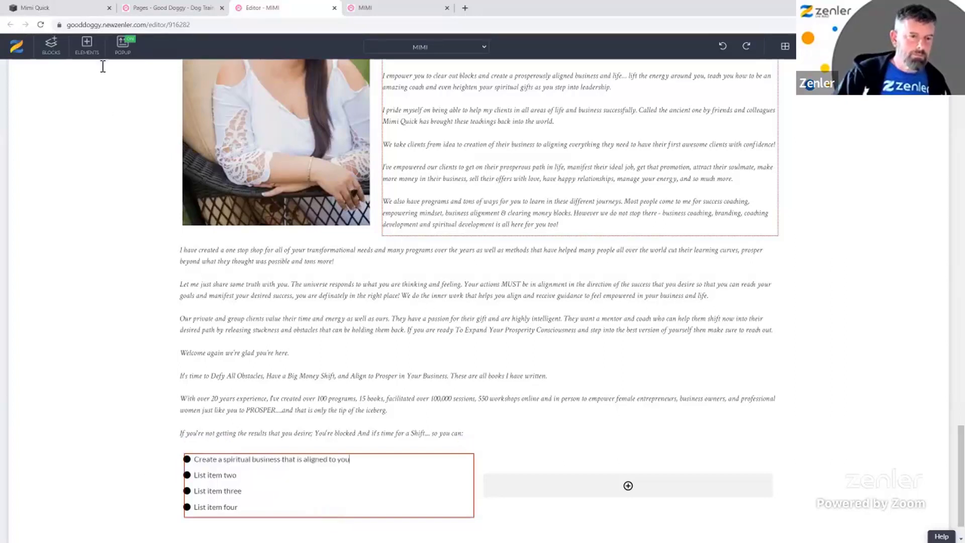
# - Copy "Have Money Flow" from the original website and put it in place of "List item two"
pyautogui.click(63, 7)
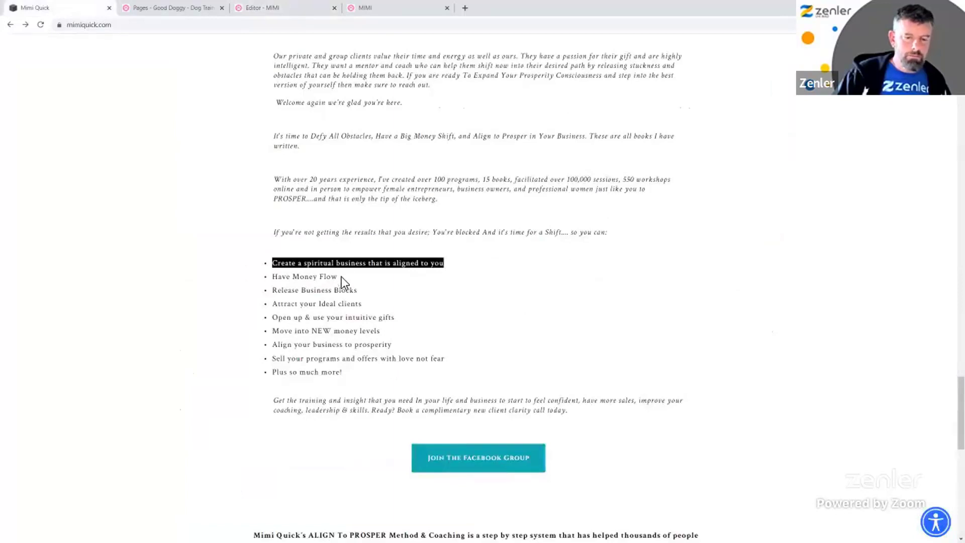
pyautogui.moveTo(341, 277); pyautogui.dragTo(284, 277)
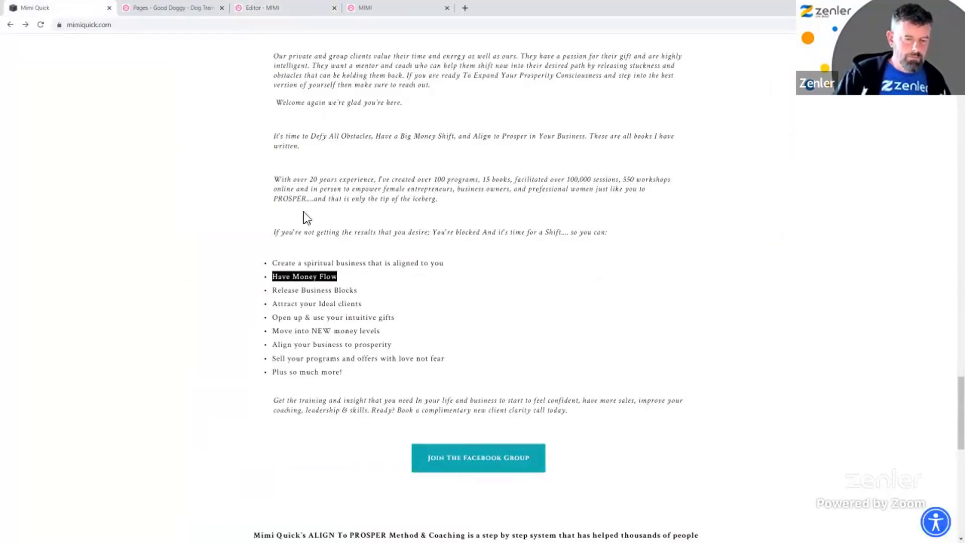
pyautogui.click(273, 10)
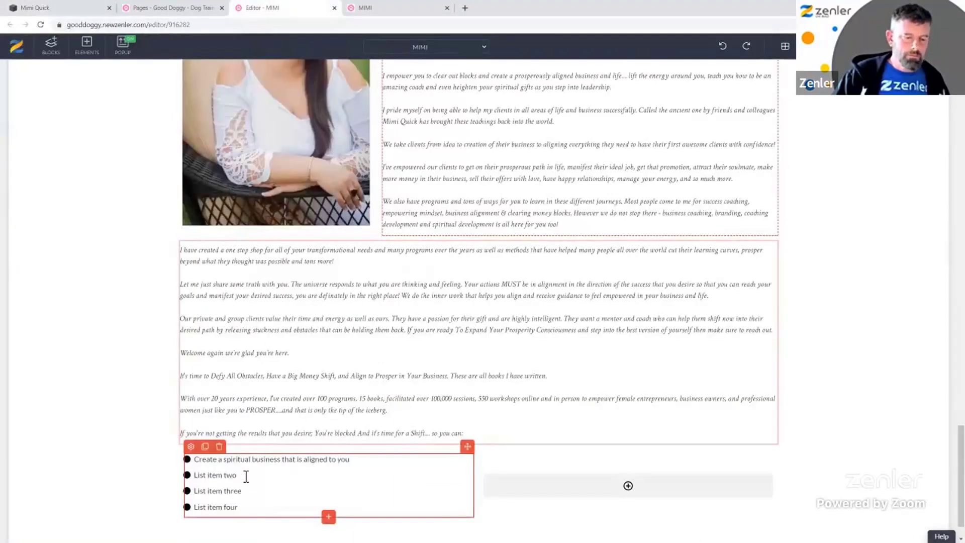
pyautogui.tripleClick(300, 483)
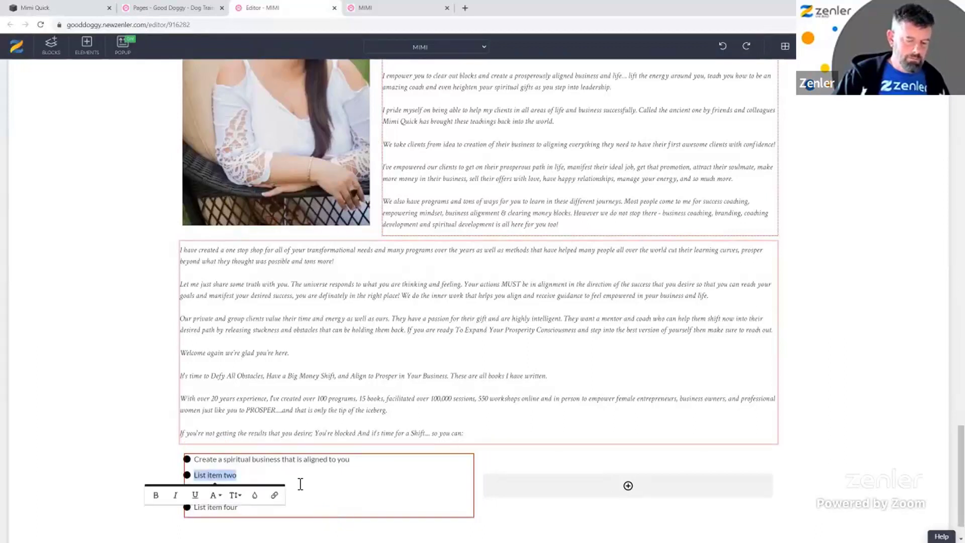
# - Copy "Release Business Blocks" from the original website and paste it over "List item three"
pyautogui.click(78, 7)
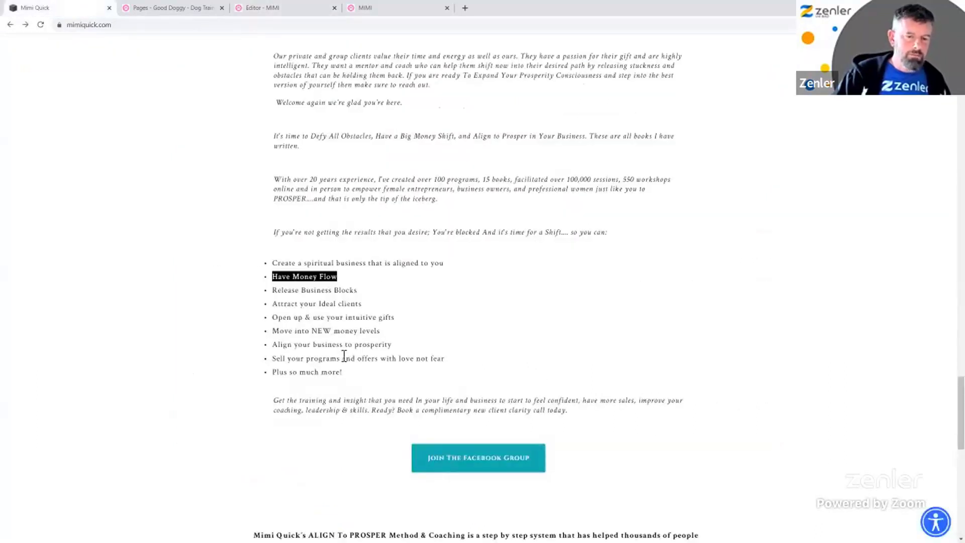
pyautogui.click(354, 292)
pyautogui.moveTo(361, 290); pyautogui.dragTo(273, 297)
pyautogui.hotkey('ctrl', 'c')
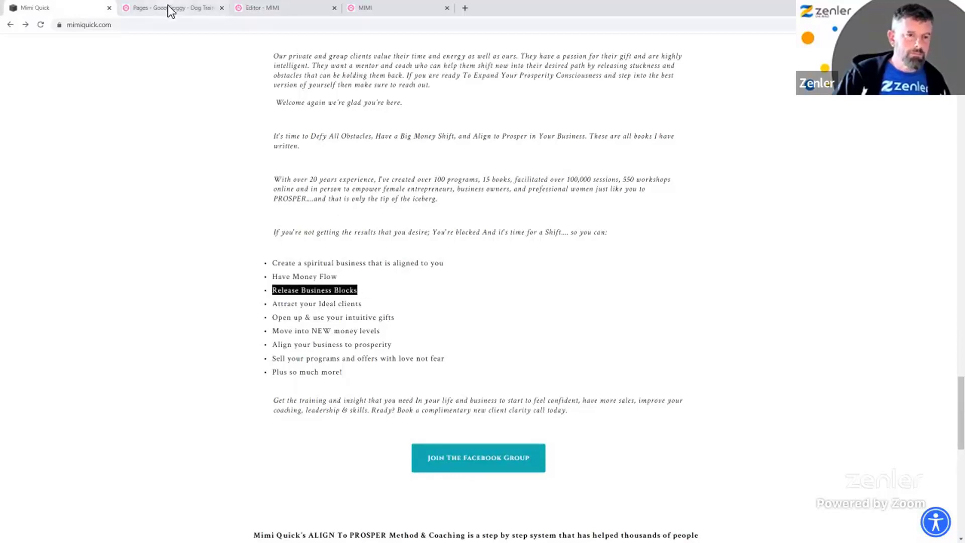
pyautogui.click(258, 8)
pyautogui.click(241, 493)
pyautogui.tripleClick(289, 490)
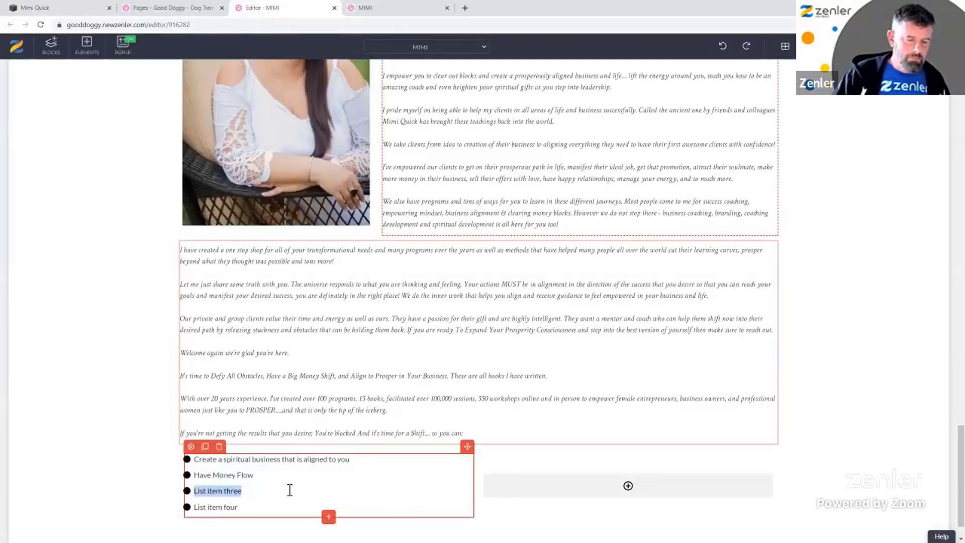
pyautogui.hotkey('ctrl', 'v')
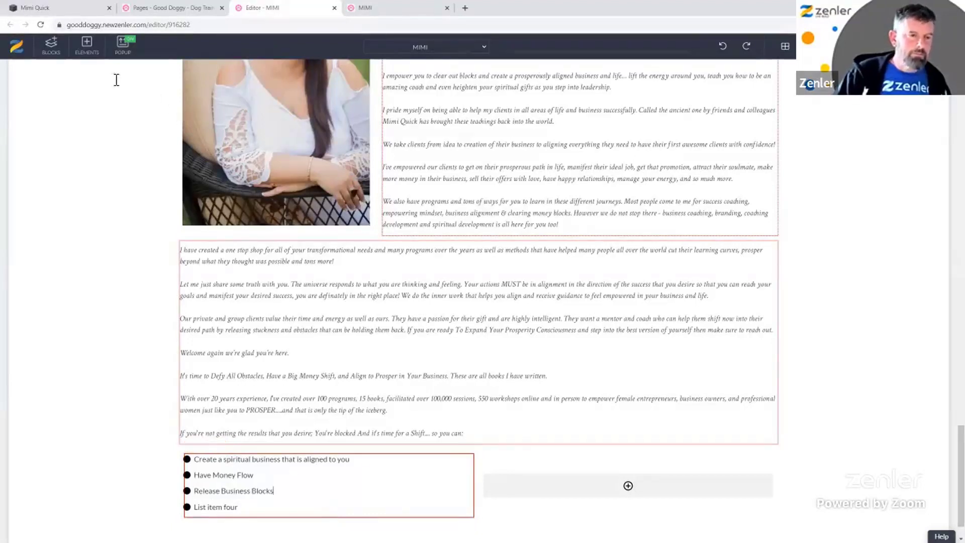
# - Replace "List item four" with "Attract your Ideal clients" from the original website's bullet list
pyautogui.click(64, 11)
pyautogui.moveTo(373, 306); pyautogui.dragTo(282, 303)
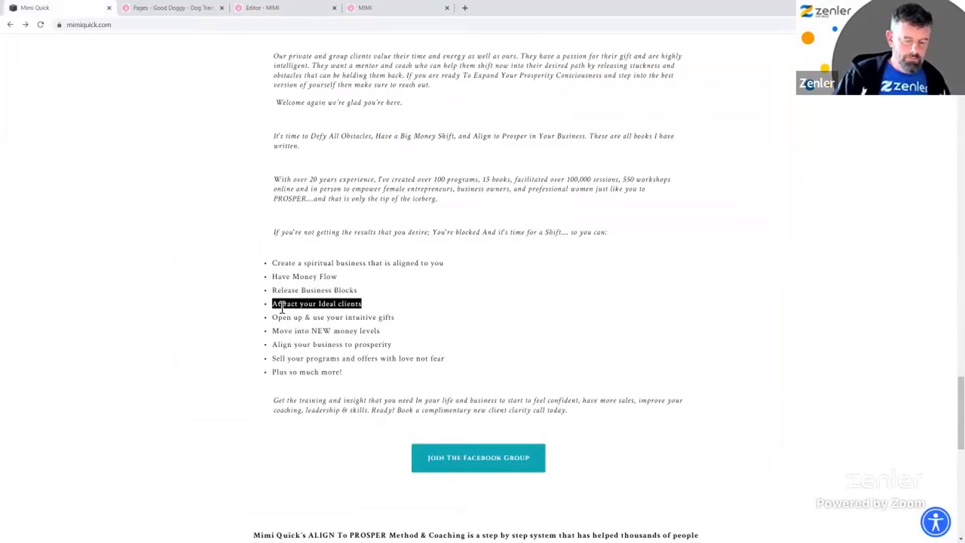
pyautogui.click(288, 7)
pyautogui.click(255, 511)
pyautogui.tripleClick(199, 511)
pyautogui.write('Attract your Ideal clients')
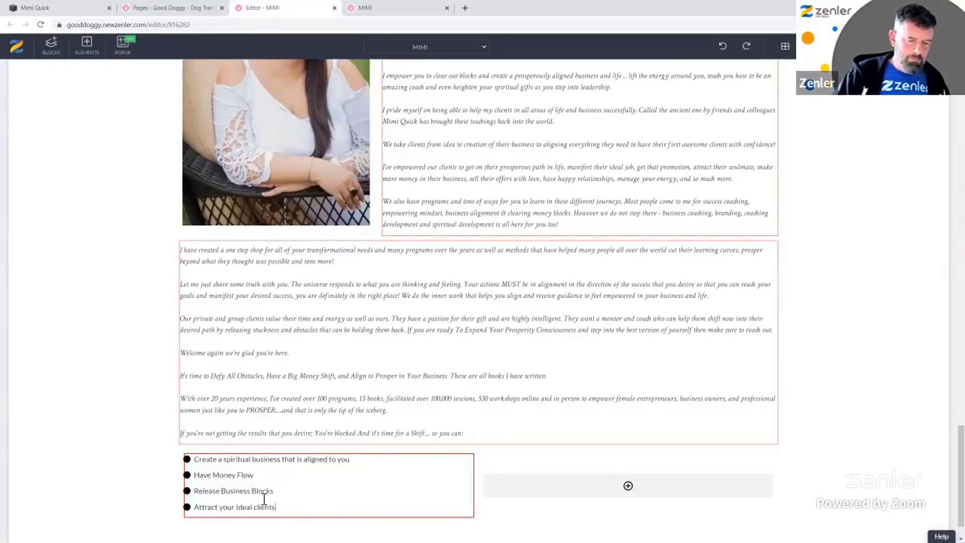
# - Keep the round bullet icon of the list and set its icon color to the gold-brown swatch #938045
pyautogui.click(238, 508)
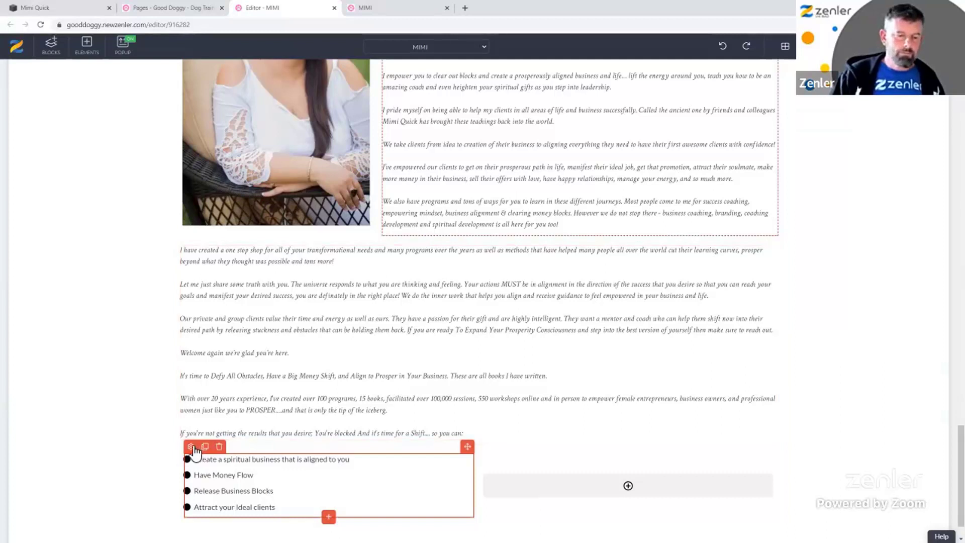
pyautogui.click(385, 454)
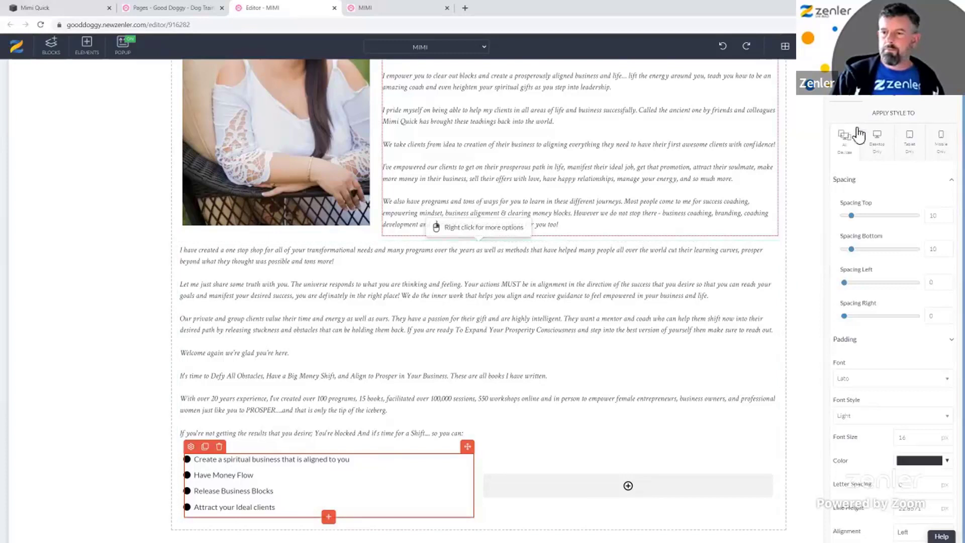
pyautogui.click(884, 100)
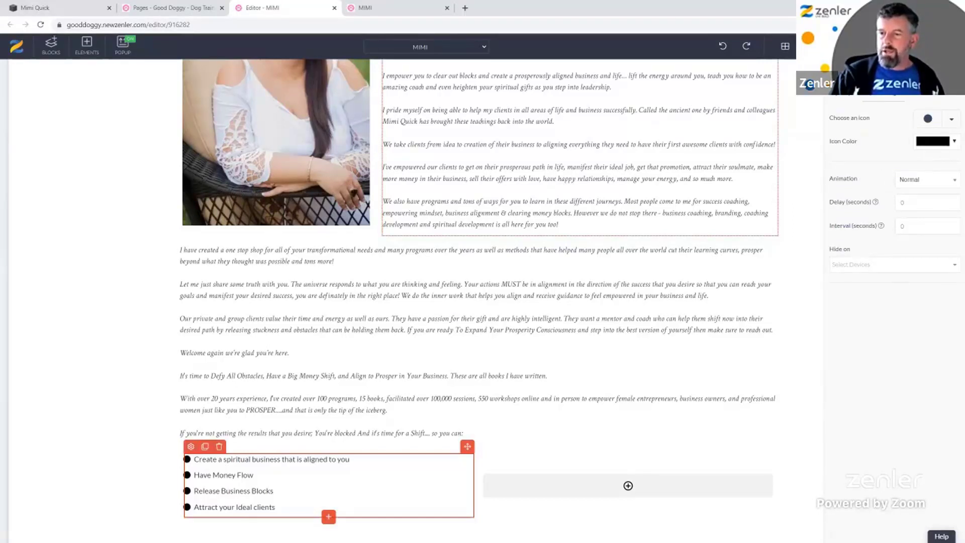
pyautogui.click(951, 119)
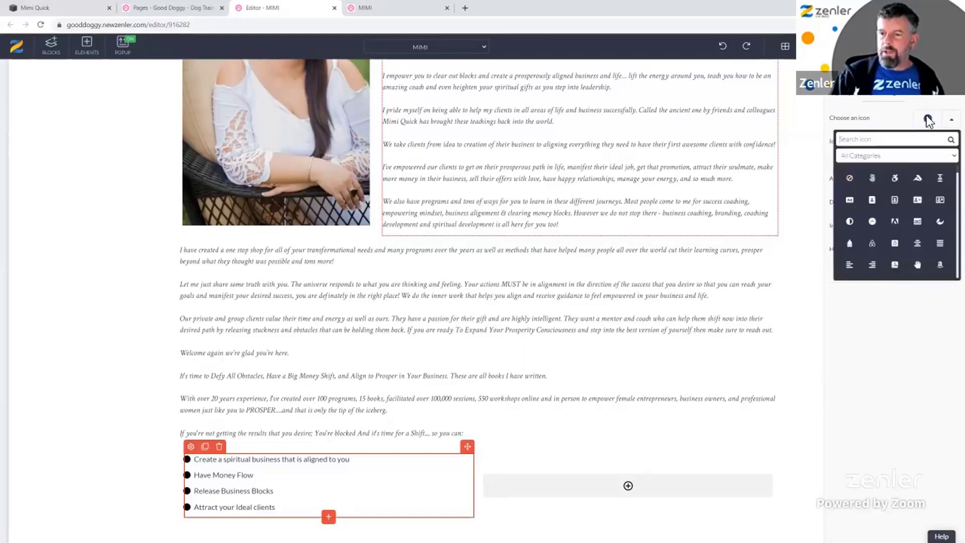
pyautogui.click(896, 121)
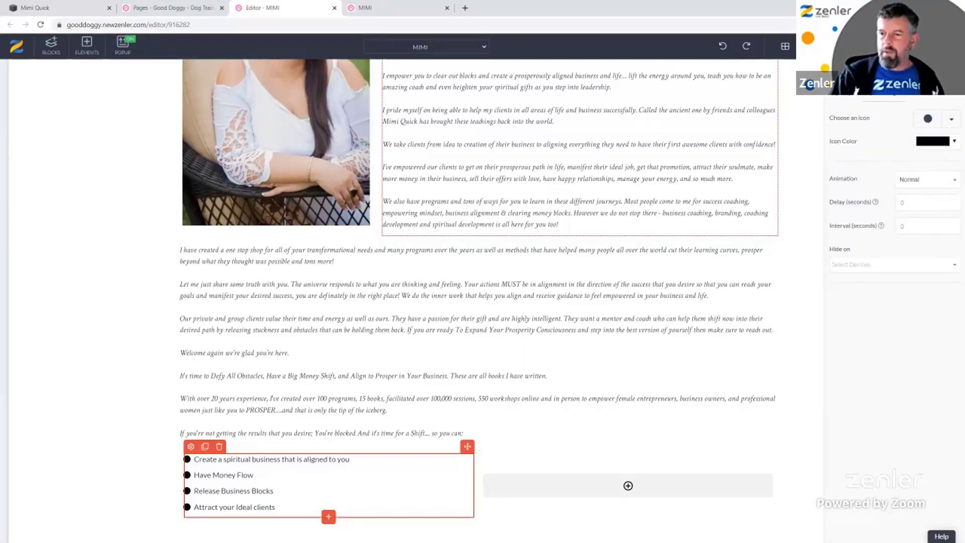
pyautogui.click(933, 142)
pyautogui.click(855, 244)
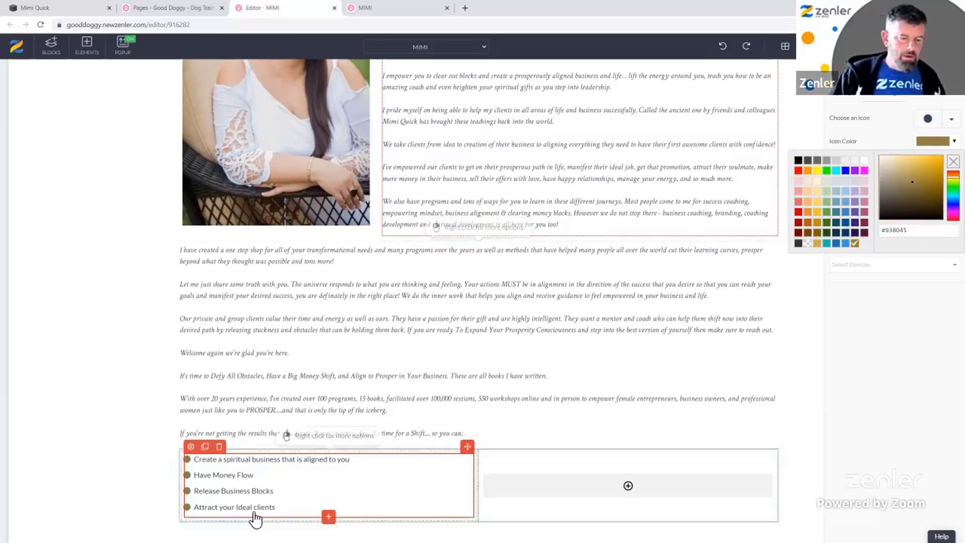
# - Add a fifth item to the bulleted list by duplicating the "Attract your Ideal clients" text on a new line
pyautogui.click(282, 509)
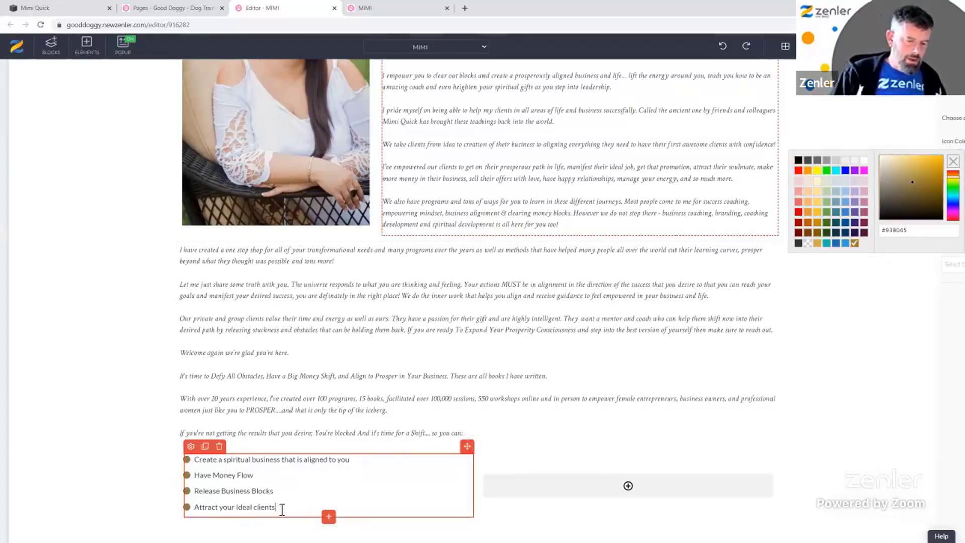
pyautogui.moveTo(282, 509); pyautogui.dragTo(194, 508)
pyautogui.hotkey('ctrl', 'c')
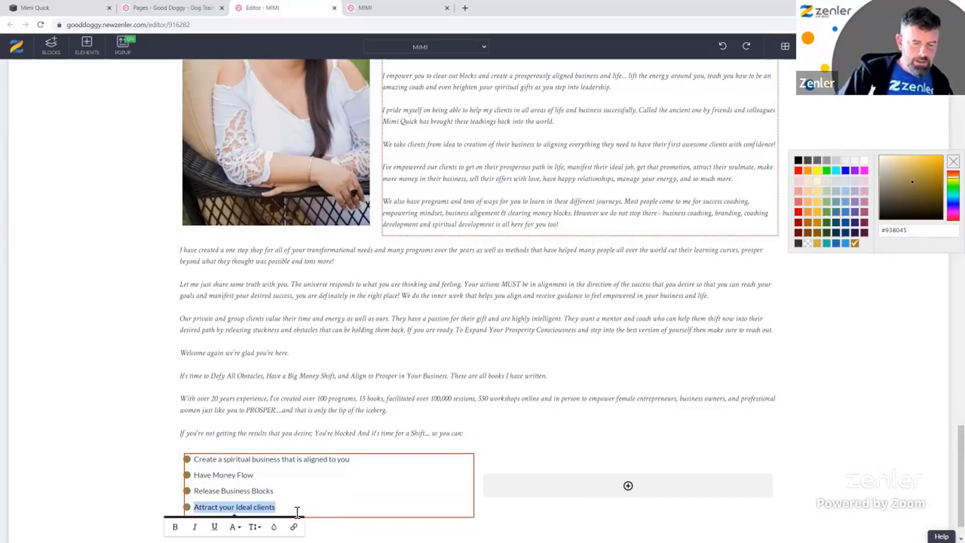
pyautogui.click(282, 510)
pyautogui.press('Return')
pyautogui.hotkey('ctrl', 'v')
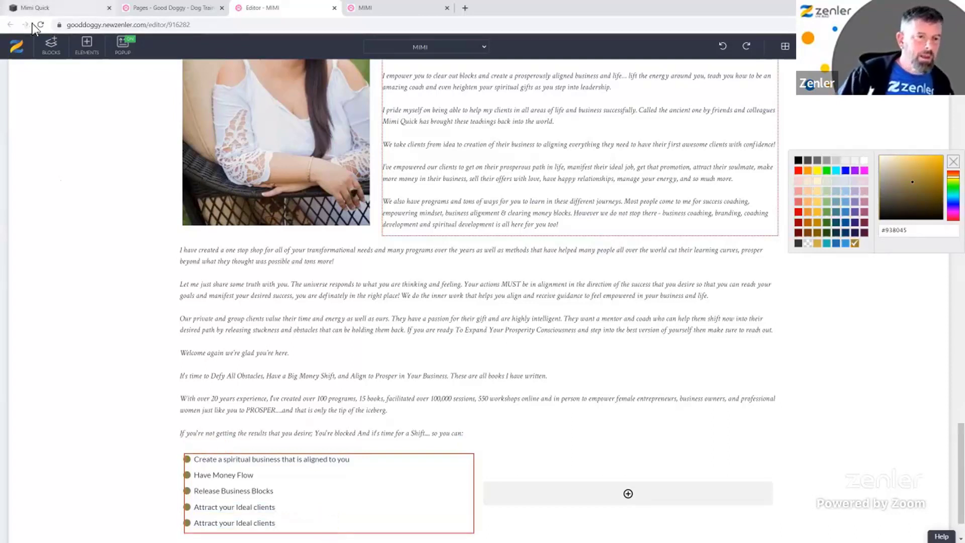
# - Replace the duplicated fifth list item with "Open up & use your intuitive gifts" copied from the original website
pyautogui.click(167, 8)
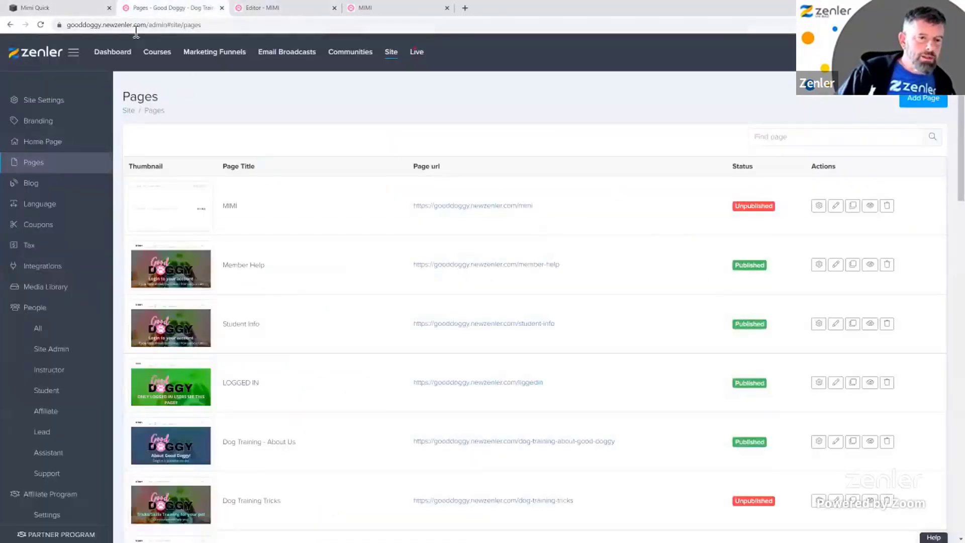
pyautogui.click(70, 10)
pyautogui.moveTo(411, 322); pyautogui.dragTo(273, 316)
pyautogui.hotkey('ctrl', 'c')
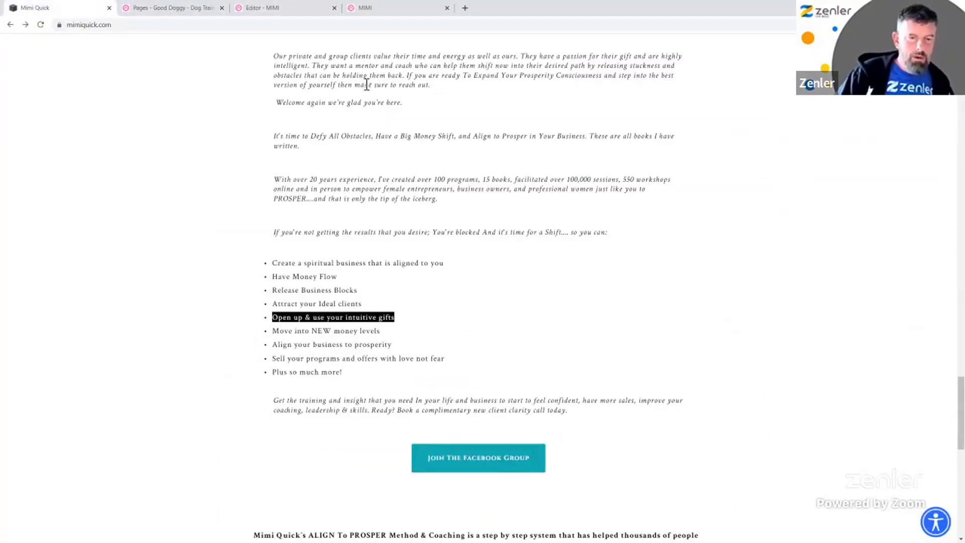
pyautogui.click(292, 8)
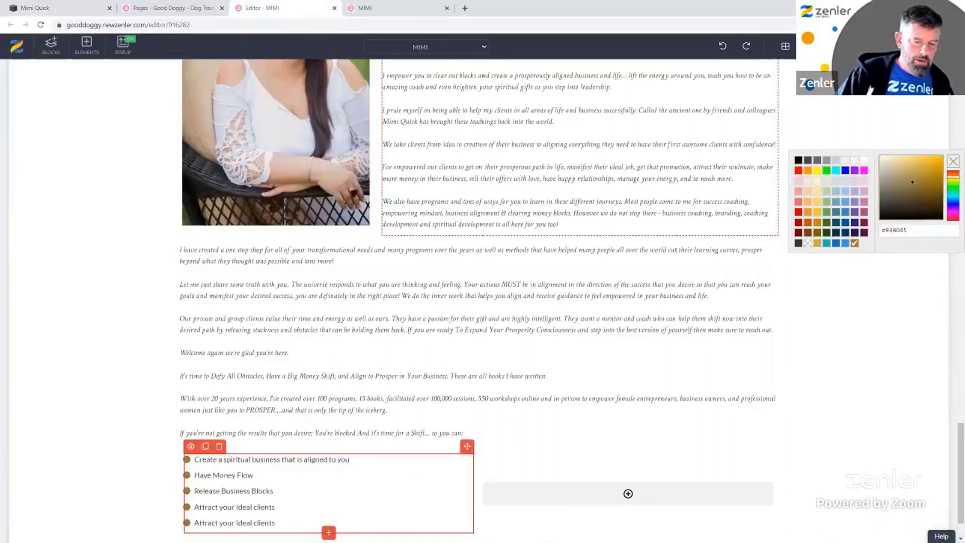
pyautogui.moveTo(219, 523); pyautogui.dragTo(197, 522)
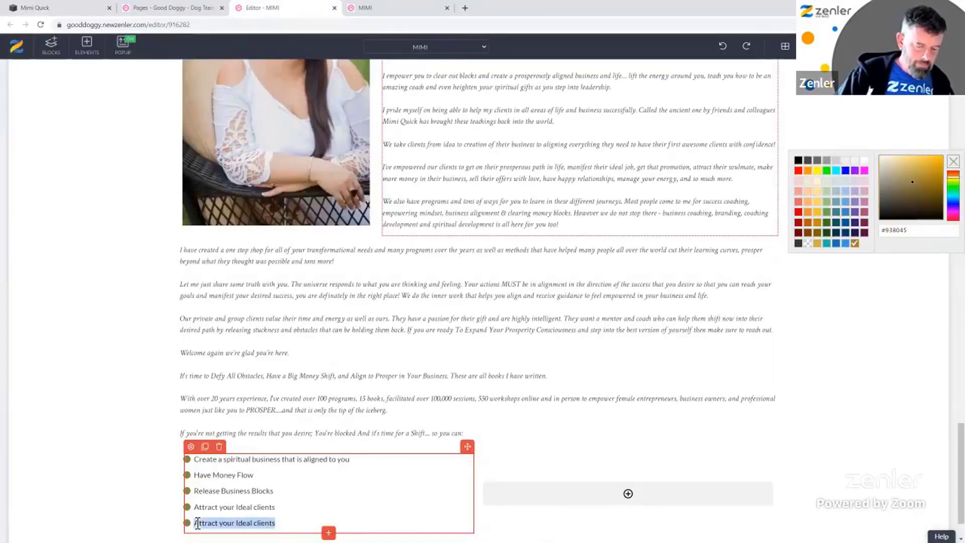
pyautogui.hotkey('ctrl', 'v')
# - Set the bulleted list's font to Crimson Text and its text color to the gold-brown swatch
pyautogui.hotkey('ctrl', 'a')
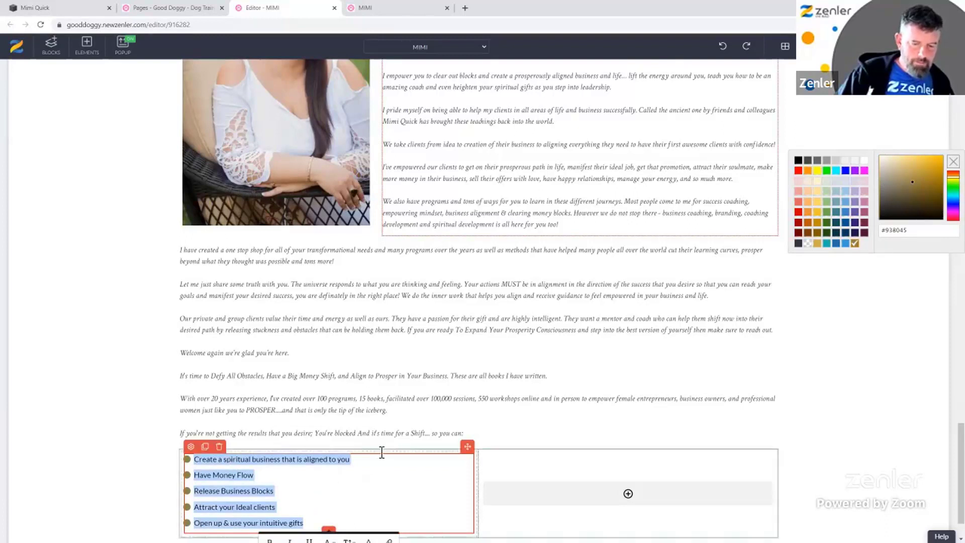
pyautogui.scroll(-1, 378, 456)
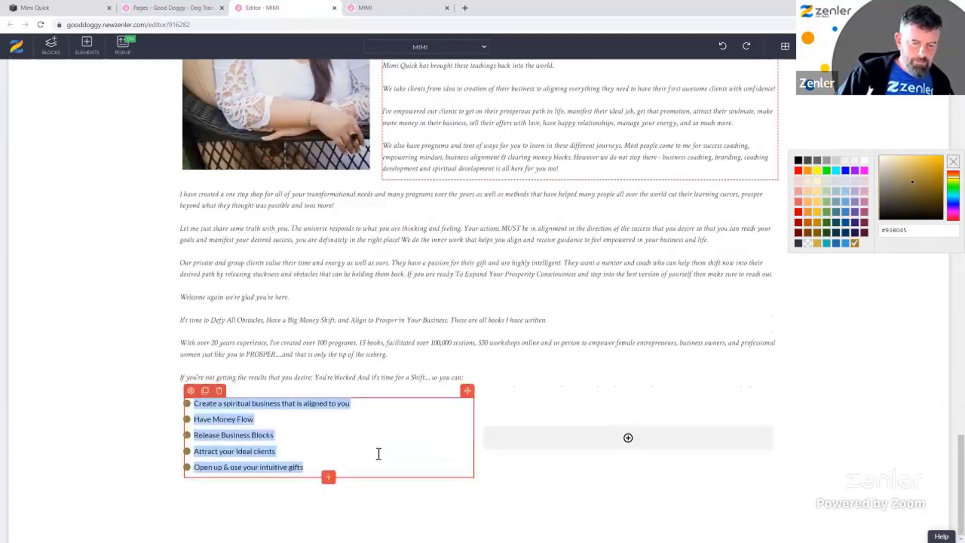
pyautogui.click(193, 391)
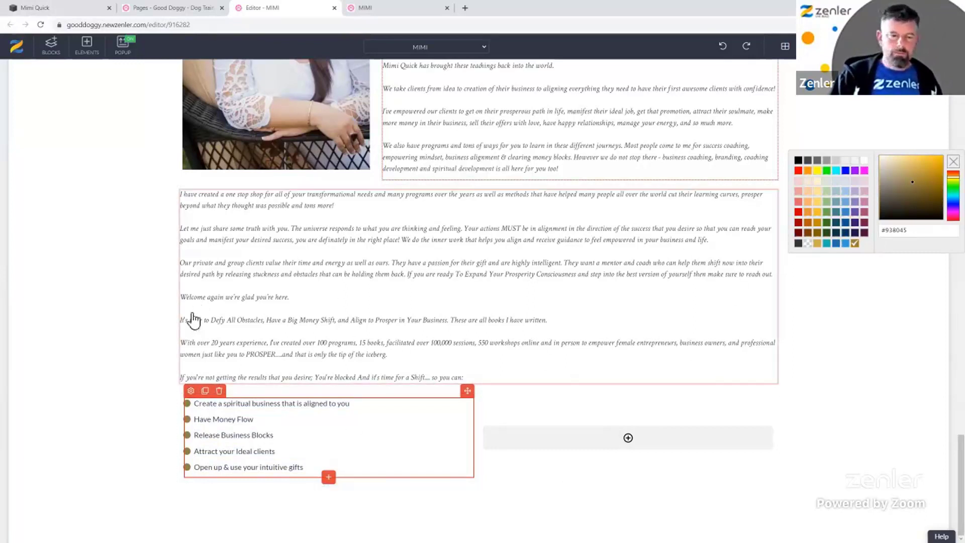
pyautogui.click(192, 391)
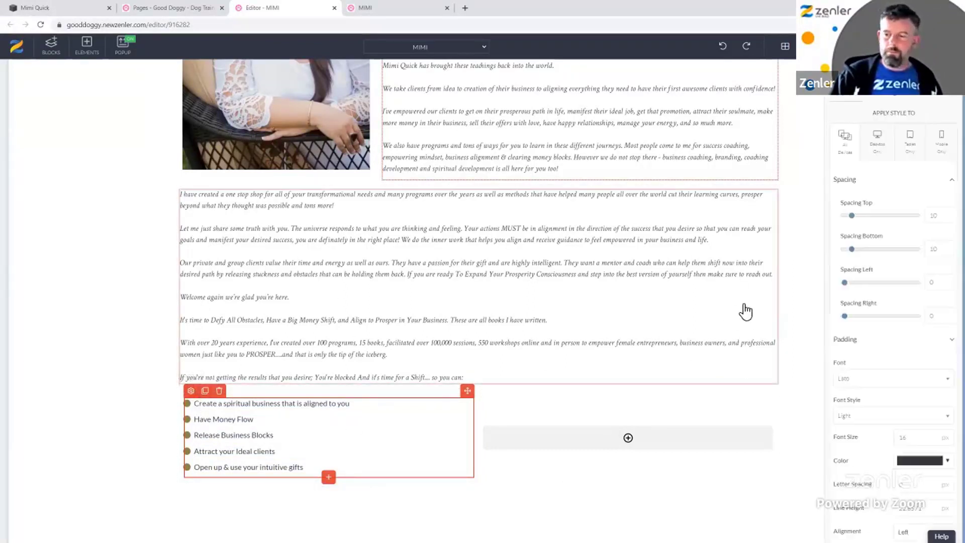
pyautogui.click(889, 385)
pyautogui.write('c')
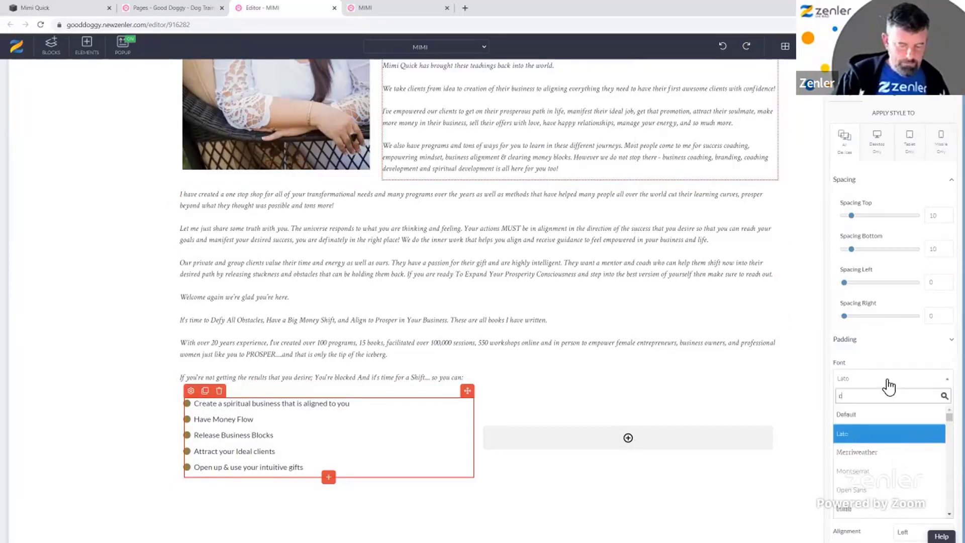
pyautogui.write('ri')
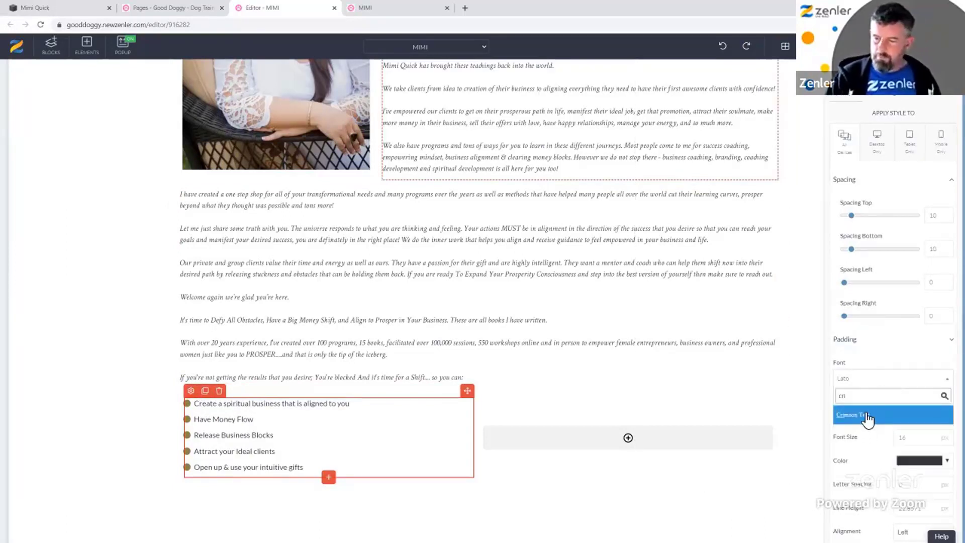
pyautogui.click(868, 416)
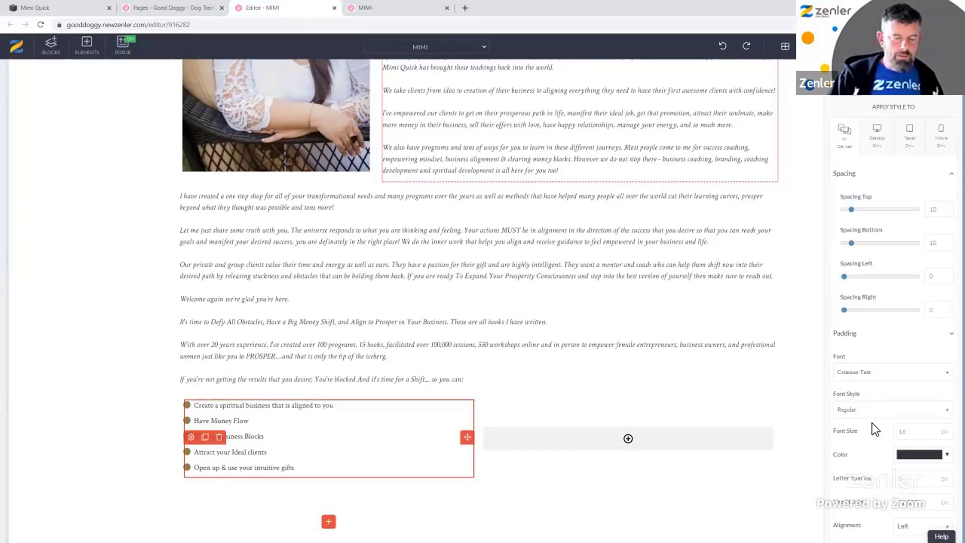
pyautogui.click(909, 455)
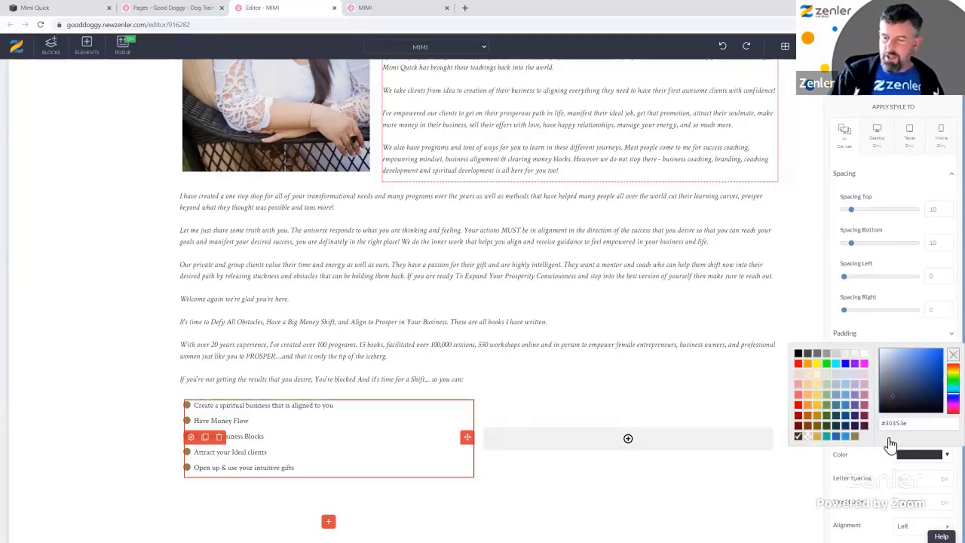
pyautogui.click(837, 433)
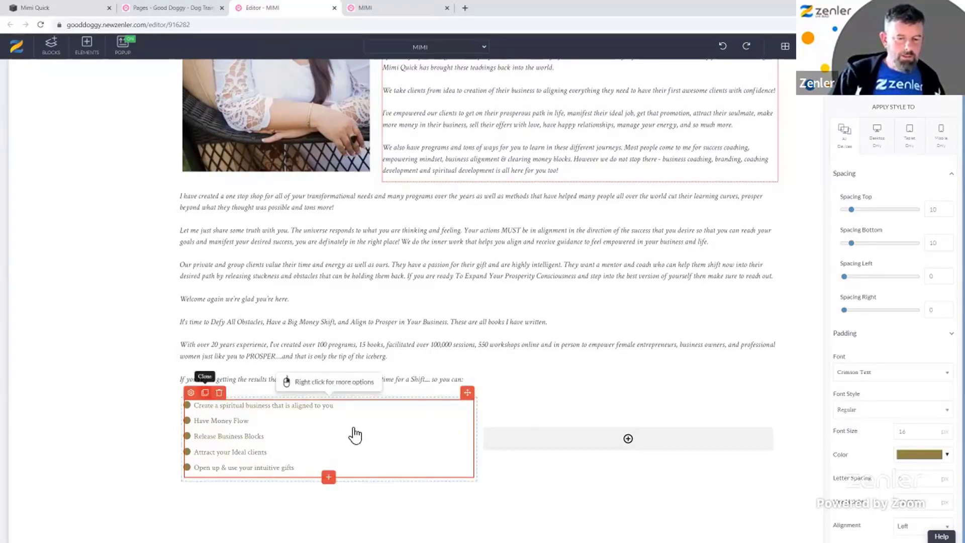
# - Place a copy of the bulleted list in the empty second column and replace its first item with "Move into NEW money levels" from the original website
pyautogui.moveTo(469, 394)
pyautogui.mouseDown()
pyautogui.moveTo(572, 480)
pyautogui.moveTo(544, 438)
pyautogui.mouseUp()
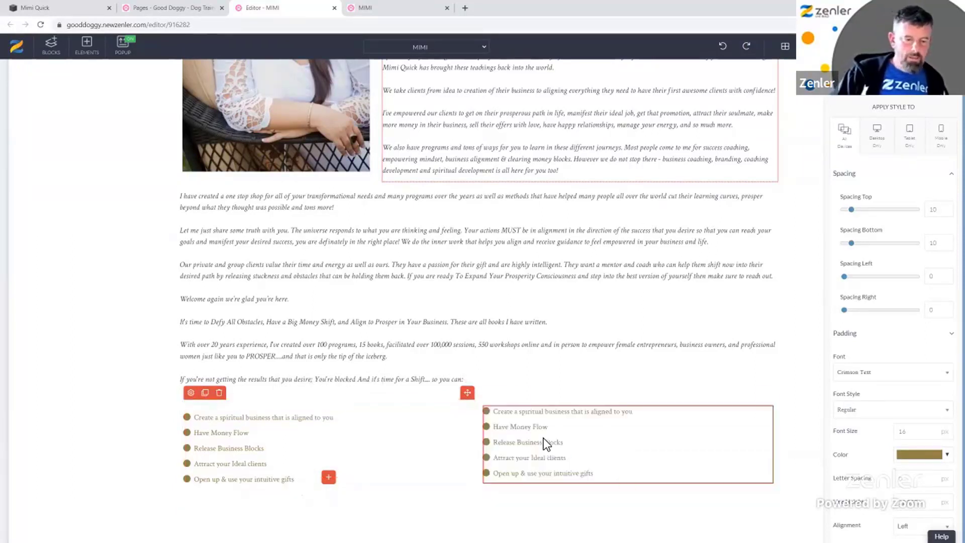
pyautogui.click(78, 5)
pyautogui.moveTo(384, 331); pyautogui.dragTo(279, 335)
pyautogui.hotkey('ctrl', 'c')
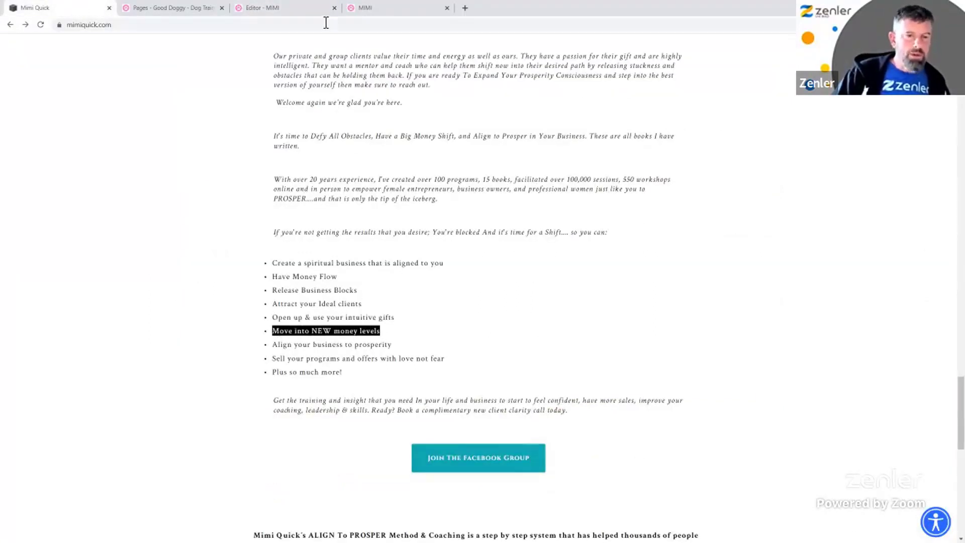
pyautogui.click(282, 8)
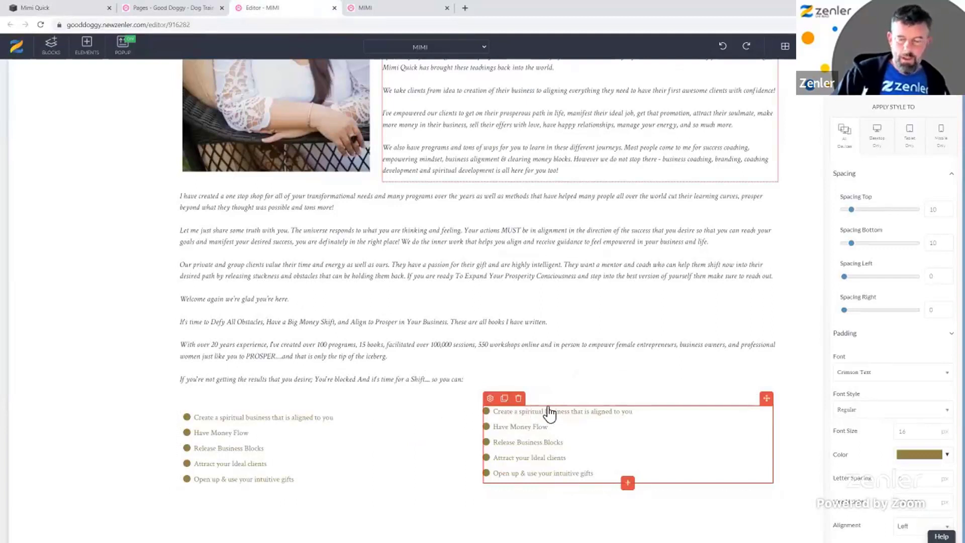
pyautogui.moveTo(646, 416); pyautogui.dragTo(504, 411)
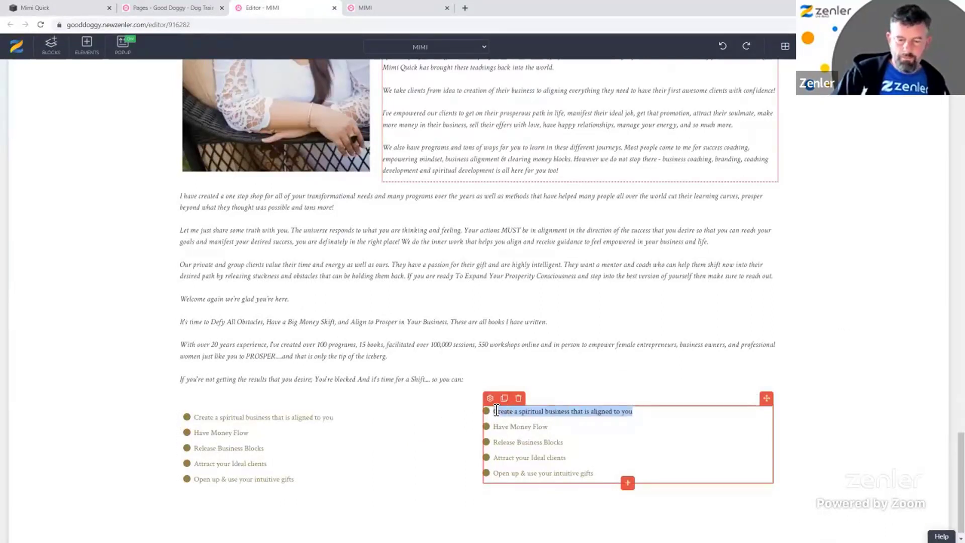
pyautogui.hotkey('ctrl', 'v')
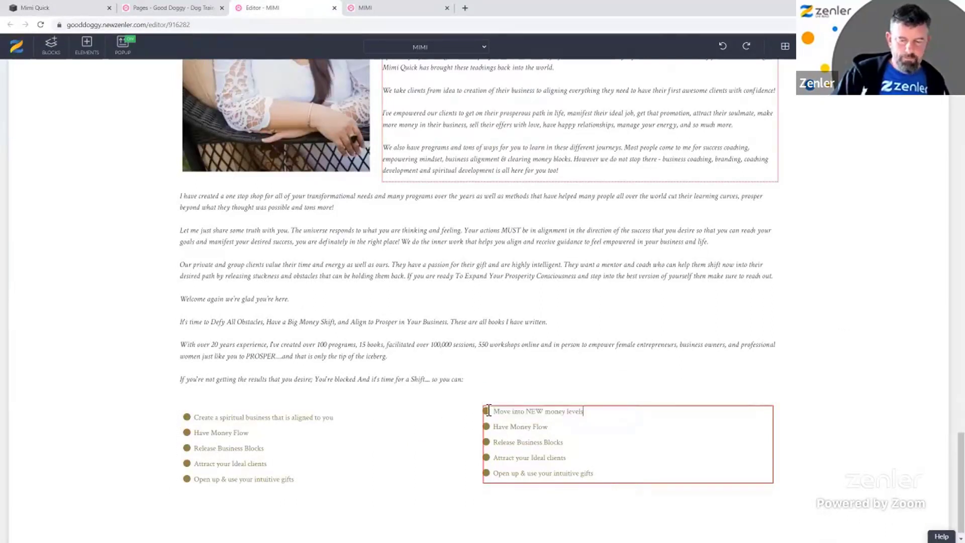
# - Replace "Have Money Flow" in the copied list with "Align your business to prosperity" from the original website
pyautogui.click(158, 7)
pyautogui.click(103, 8)
pyautogui.click(400, 345)
pyautogui.moveTo(300, 348); pyautogui.dragTo(275, 350)
pyautogui.hotkey('ctrl', 'c')
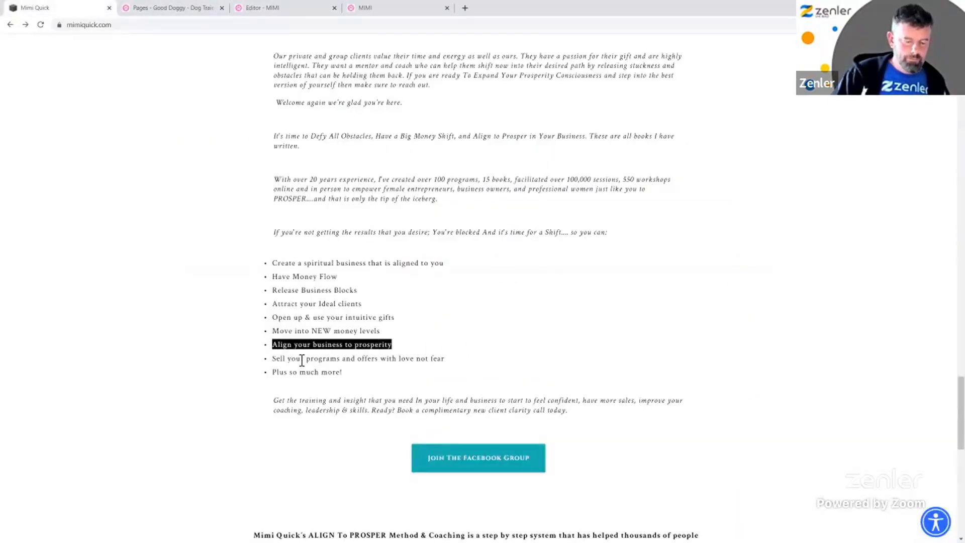
pyautogui.click(262, 8)
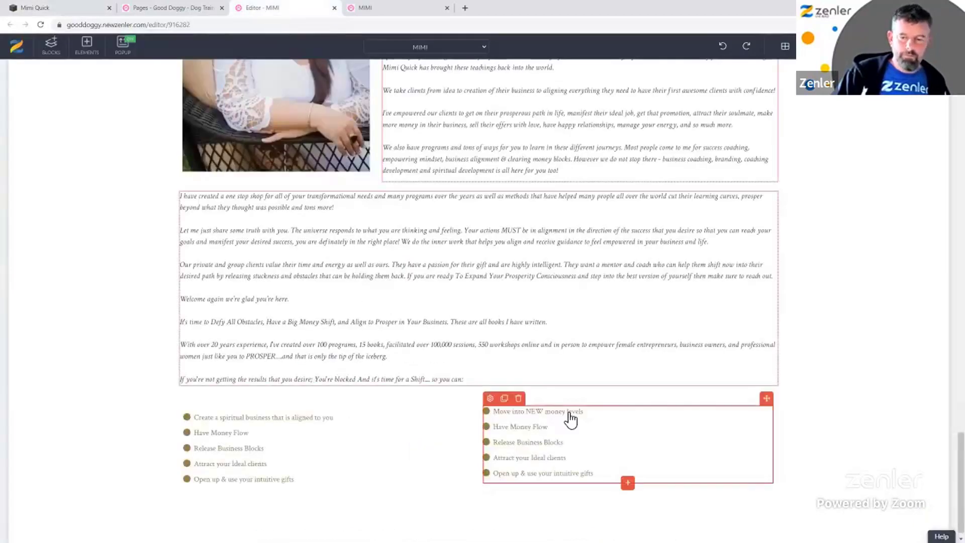
pyautogui.moveTo(558, 427); pyautogui.dragTo(499, 429)
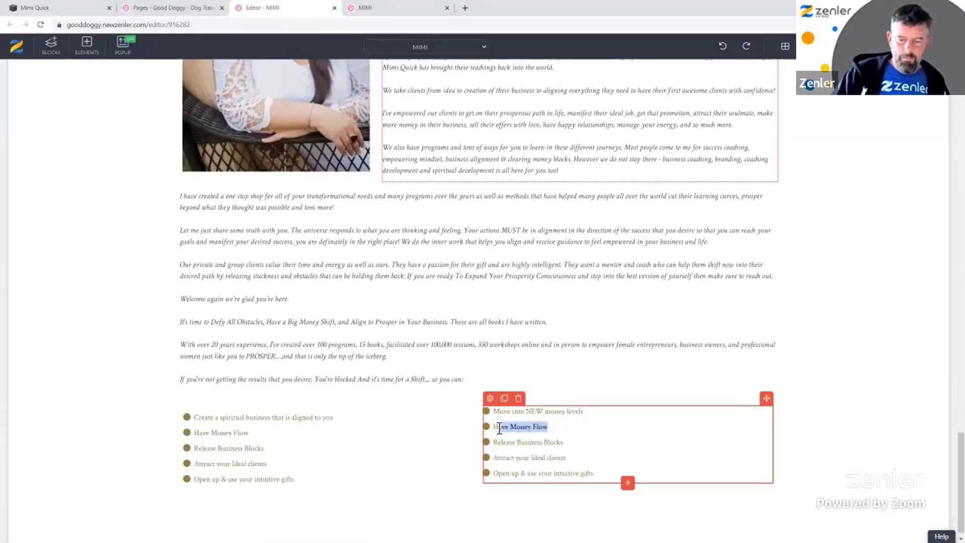
pyautogui.hotkey('ctrl', 'v')
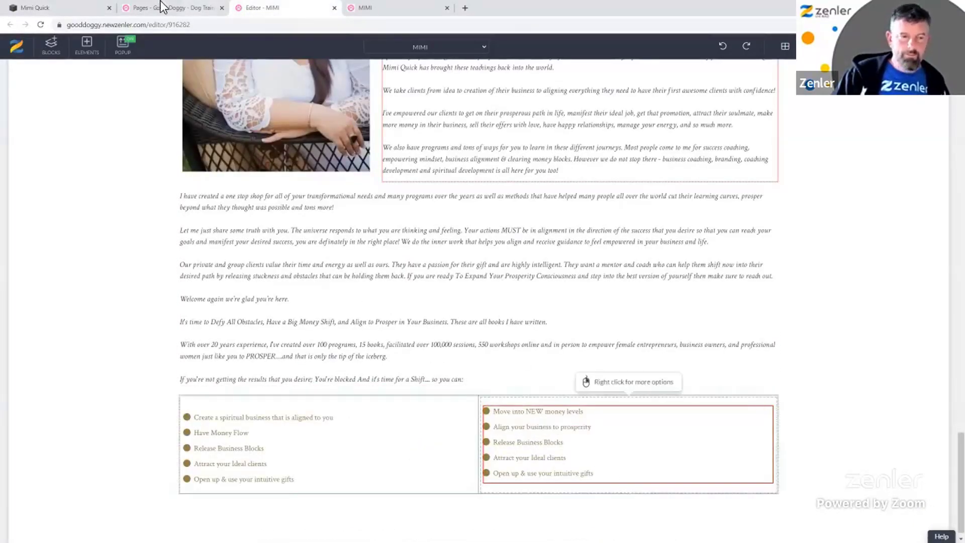
# - Replace "Release Business Blocks" in the copied list with "Sell your programs and offers with love not fear" from the original website
pyautogui.click(61, 10)
pyautogui.click(406, 368)
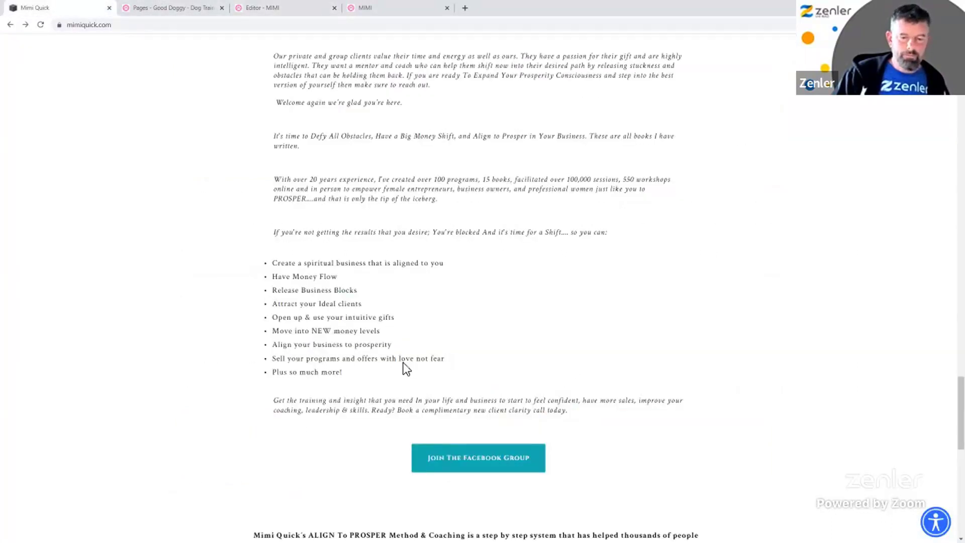
pyautogui.moveTo(463, 358); pyautogui.dragTo(278, 362)
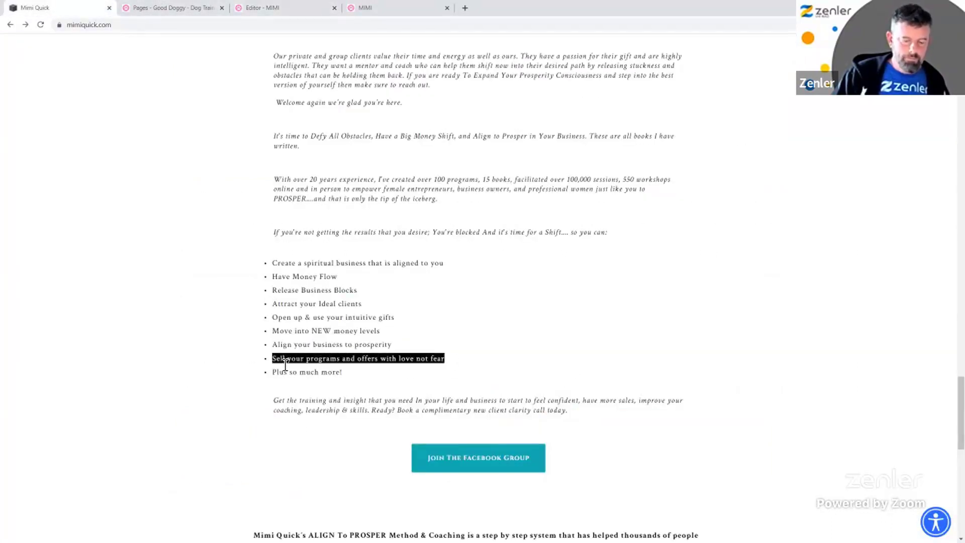
pyautogui.click(264, 12)
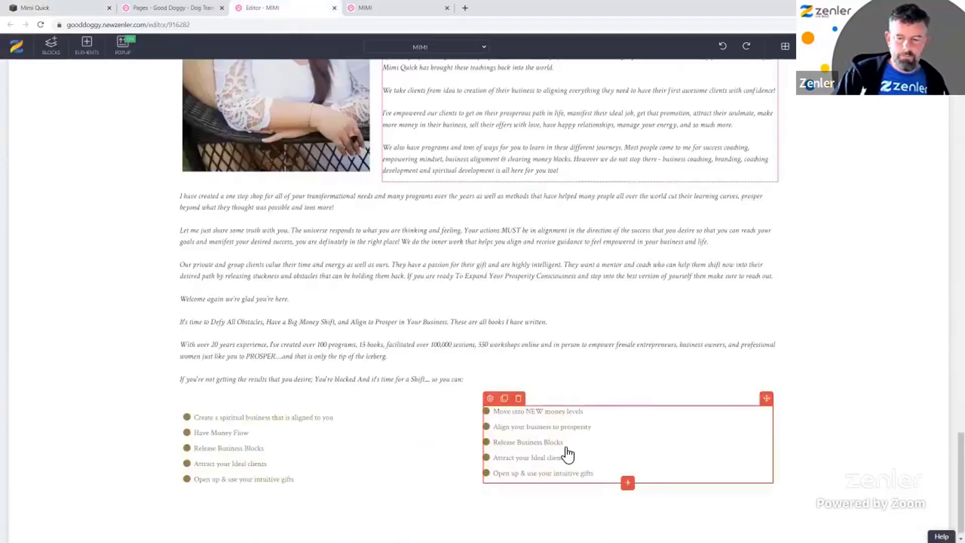
pyautogui.moveTo(577, 444); pyautogui.dragTo(493, 444)
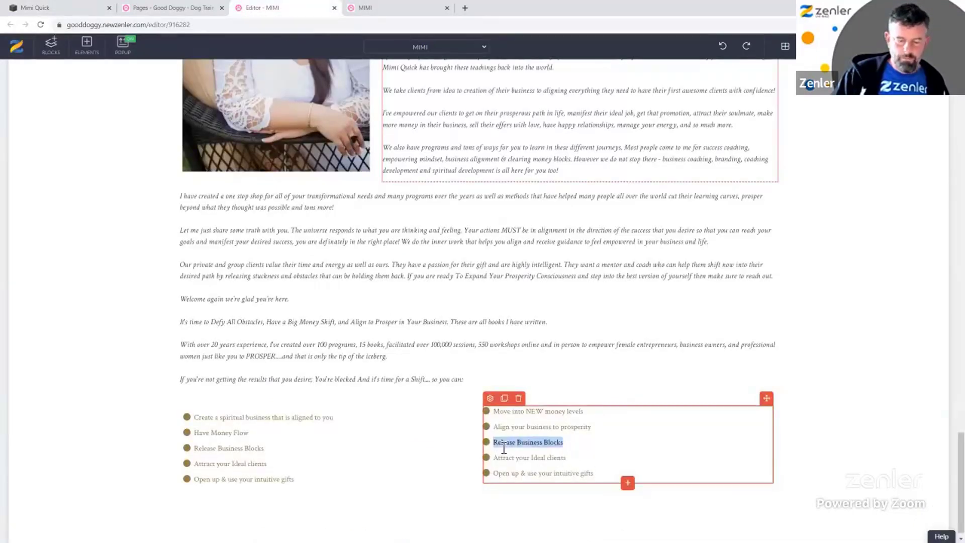
# - Replace "Open up & use your intuitive gifts" in the copied list with "Plus so much more!" from the original website
pyautogui.click(55, 8)
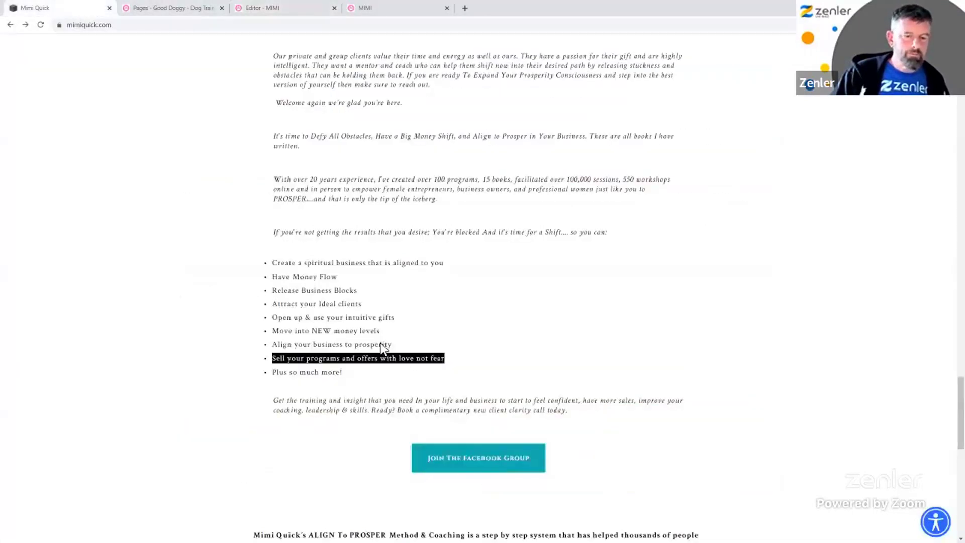
pyautogui.moveTo(350, 373); pyautogui.dragTo(274, 379)
pyautogui.hotkey('ctrl', 'c')
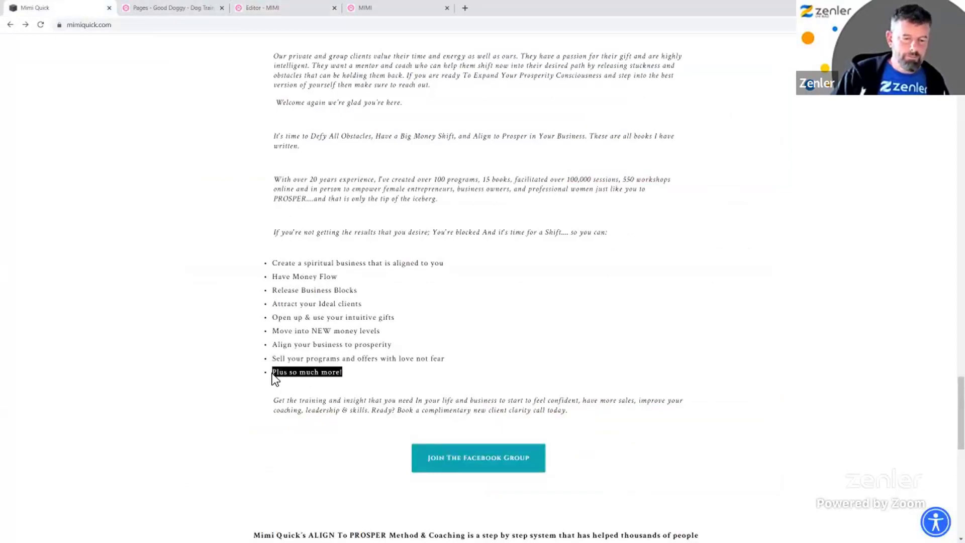
pyautogui.click(179, 9)
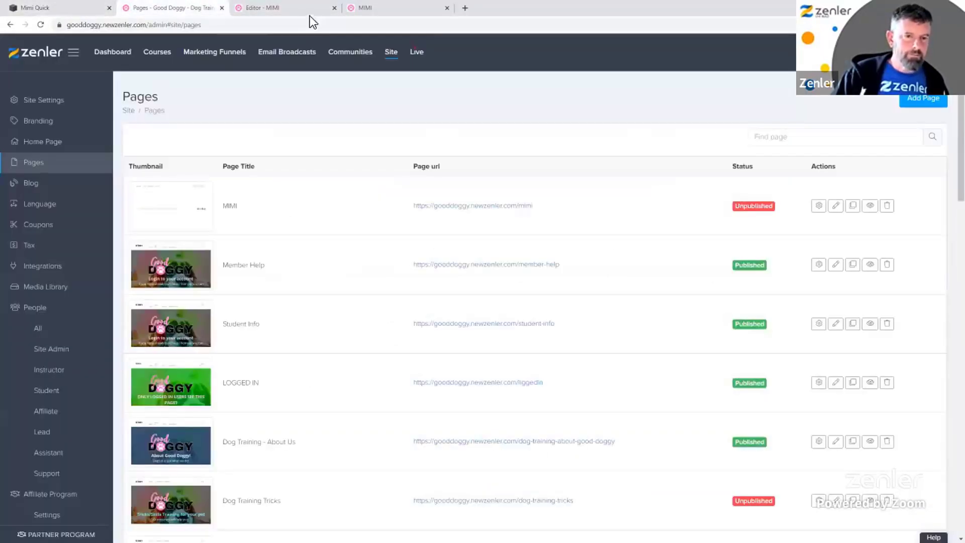
pyautogui.click(309, 15)
pyautogui.moveTo(566, 475); pyautogui.dragTo(501, 475)
pyautogui.hotkey('ctrl', 'v')
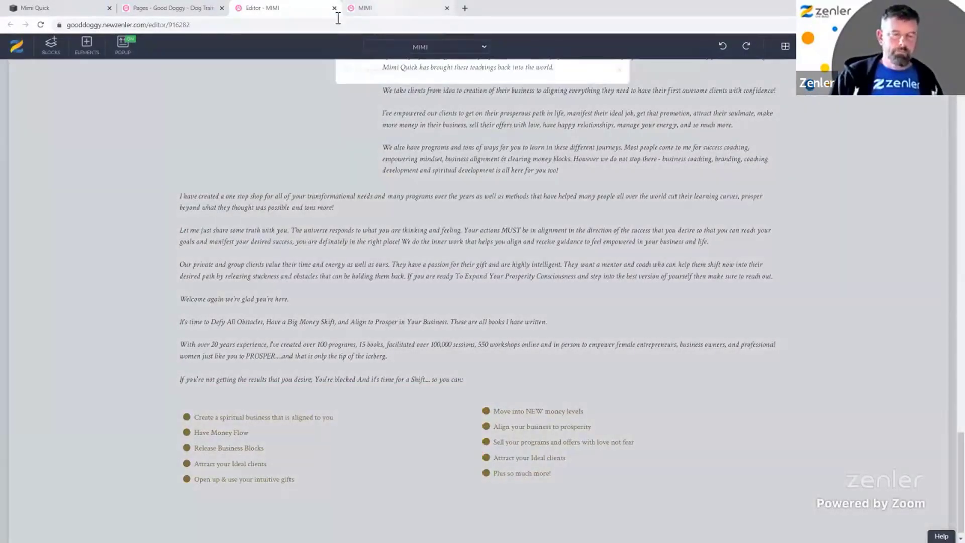
# - Reload the MIMI page preview and review the about section's portrait, paragraphs and two bullet lists
pyautogui.click(382, 7)
pyautogui.click(40, 24)
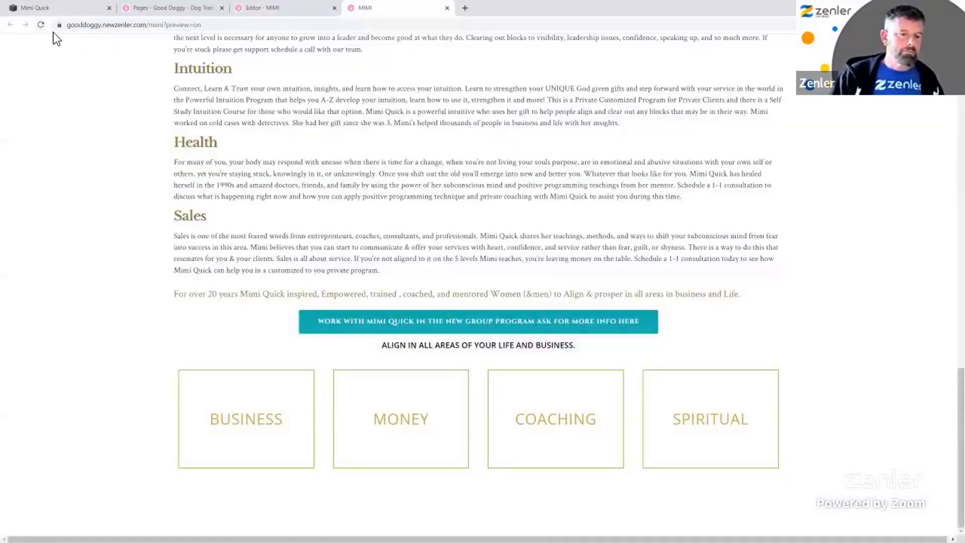
pyautogui.scroll(-10, 682, 273)
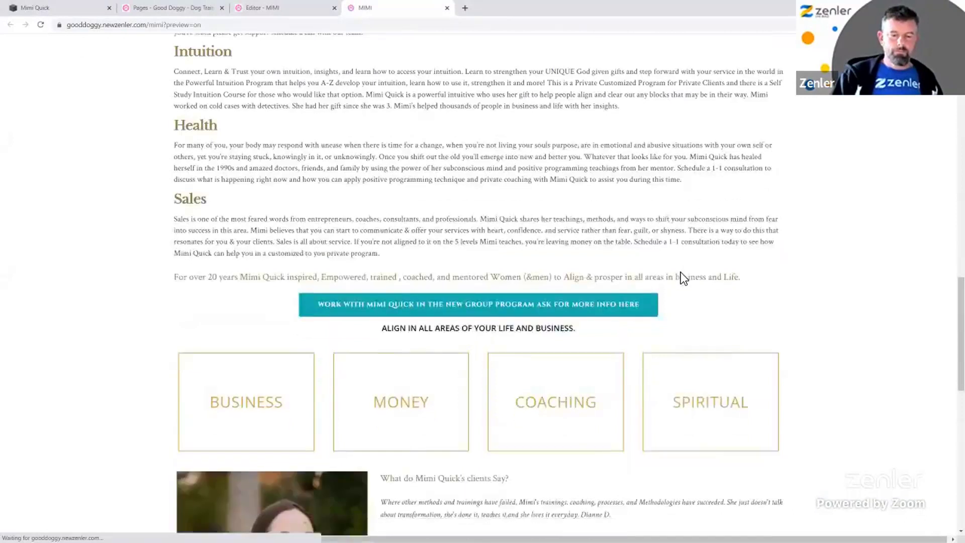
pyautogui.scroll(-2, 629, 272)
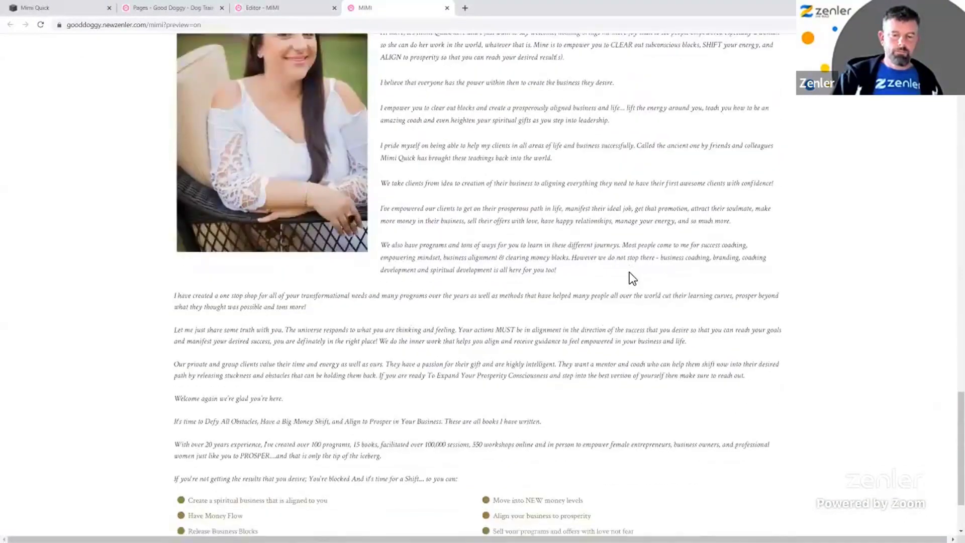
pyautogui.scroll(7, 712, 313)
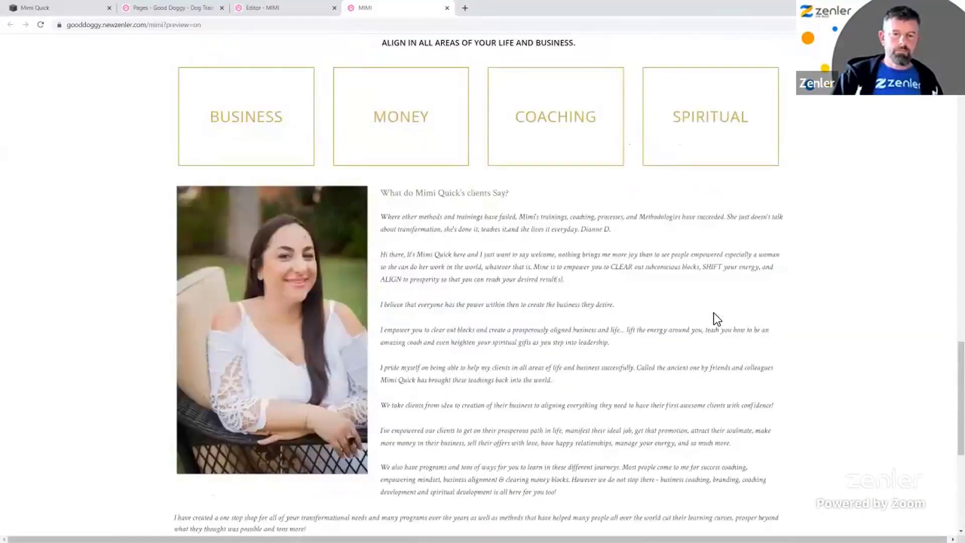
pyautogui.scroll(-7, 709, 322)
pyautogui.scroll(4, 698, 321)
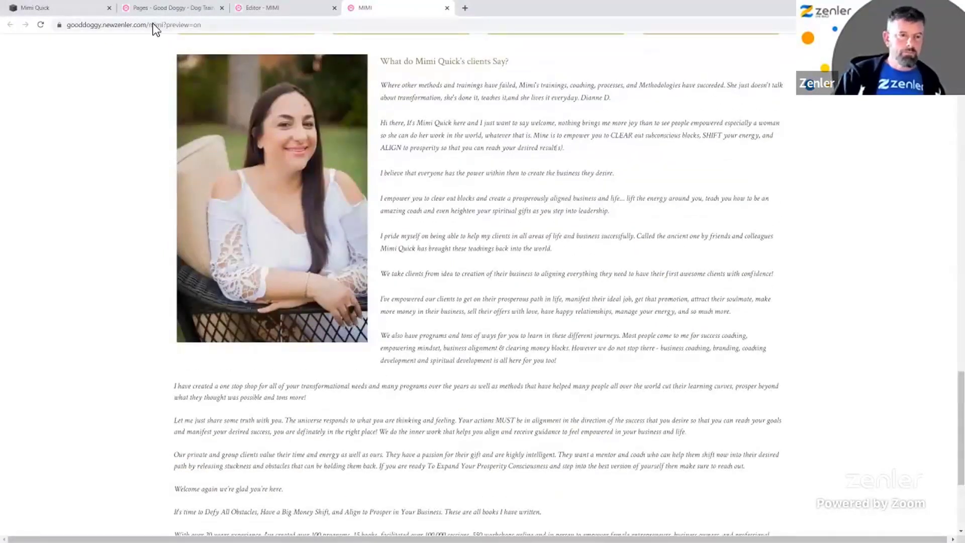
# - Enlarge the portrait image slightly in the editor so it fills its column beside the client text, and save the page
pyautogui.click(267, 10)
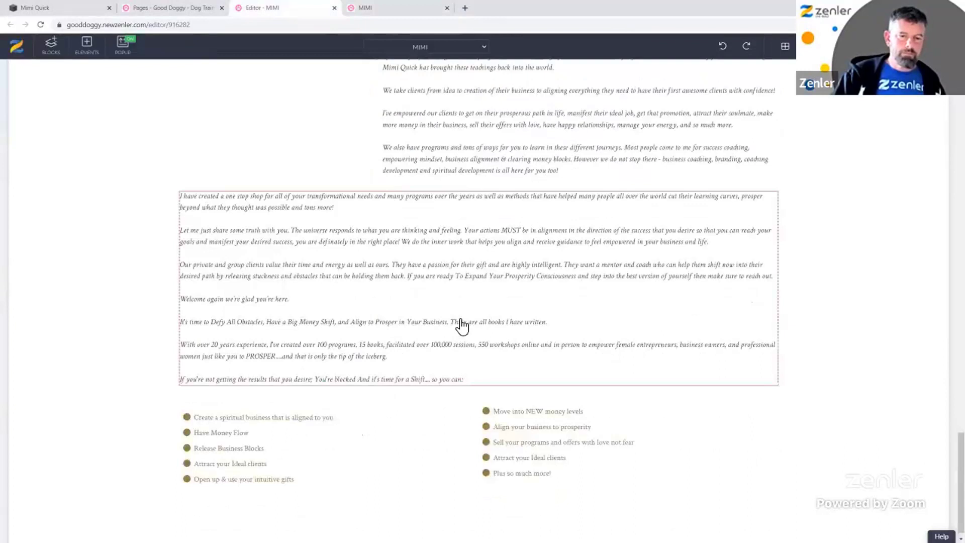
pyautogui.scroll(5, 461, 326)
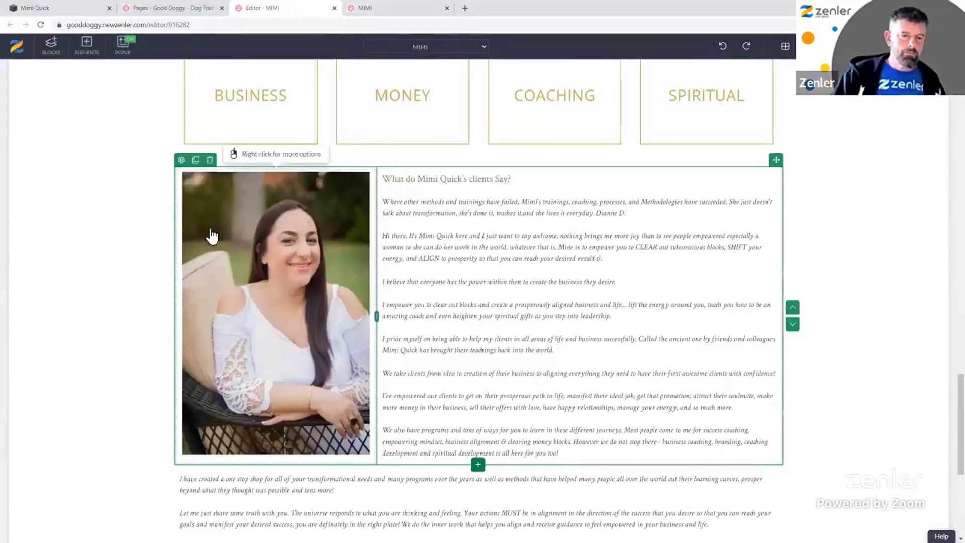
pyautogui.moveTo(372, 455); pyautogui.dragTo(378, 472)
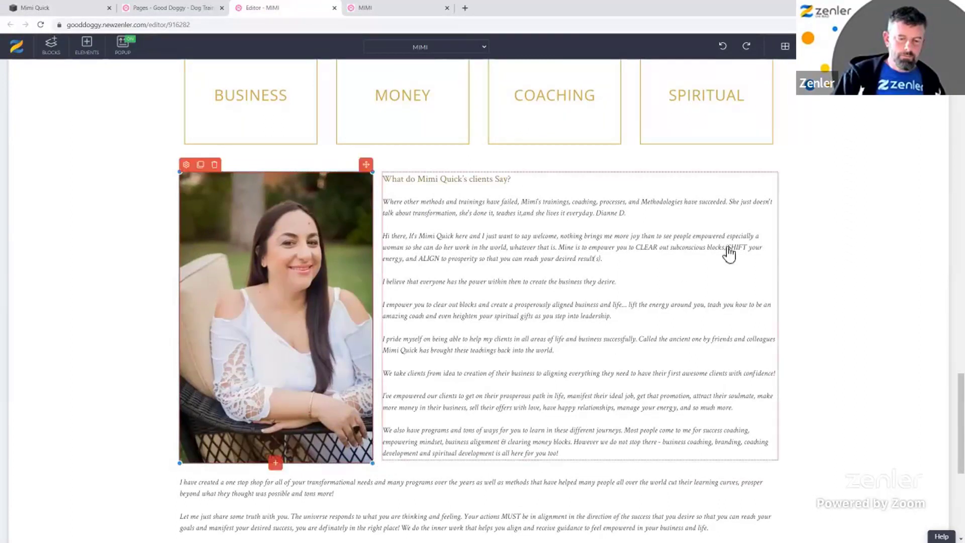
pyautogui.hotkey('ctrl', 's')
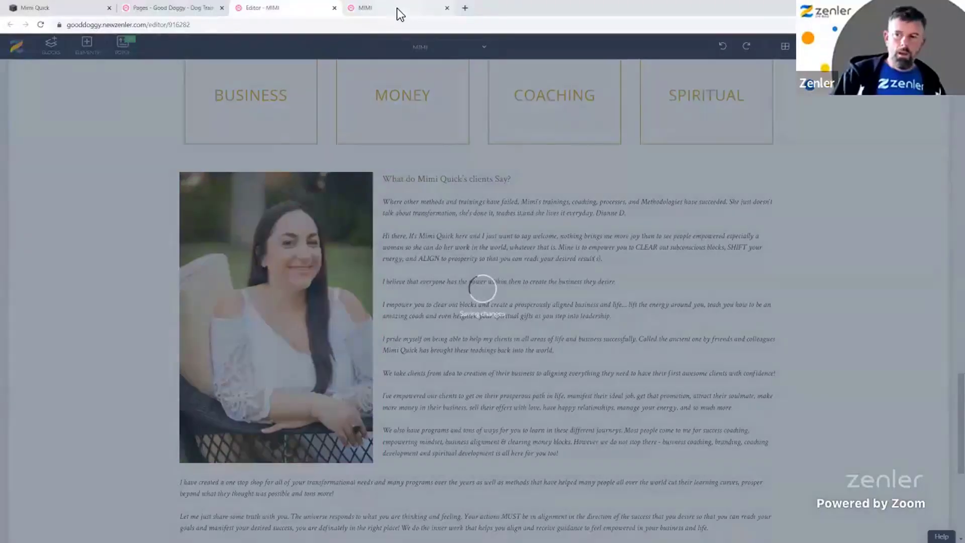
# - Reload the MIMI page preview and check the enlarged portrait beside the client text
pyautogui.click(397, 8)
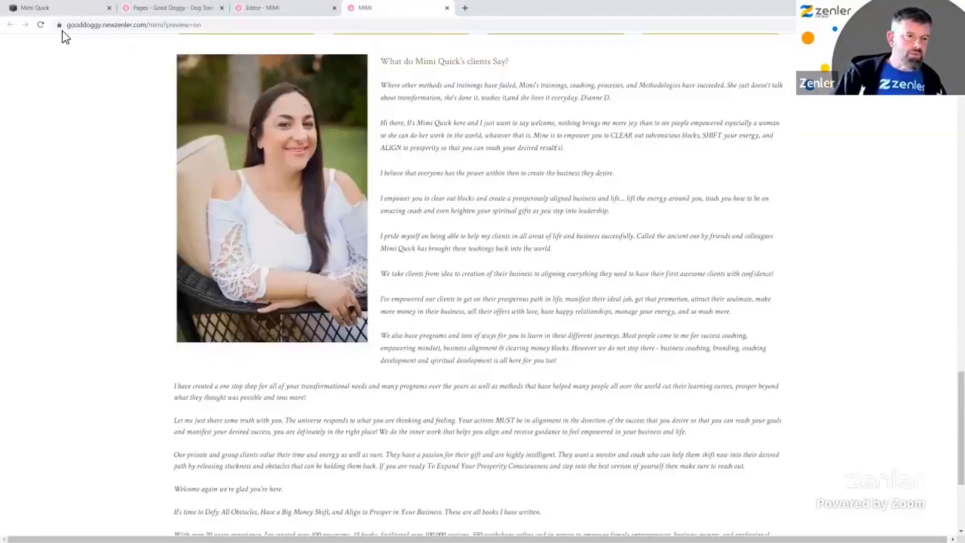
pyautogui.click(40, 25)
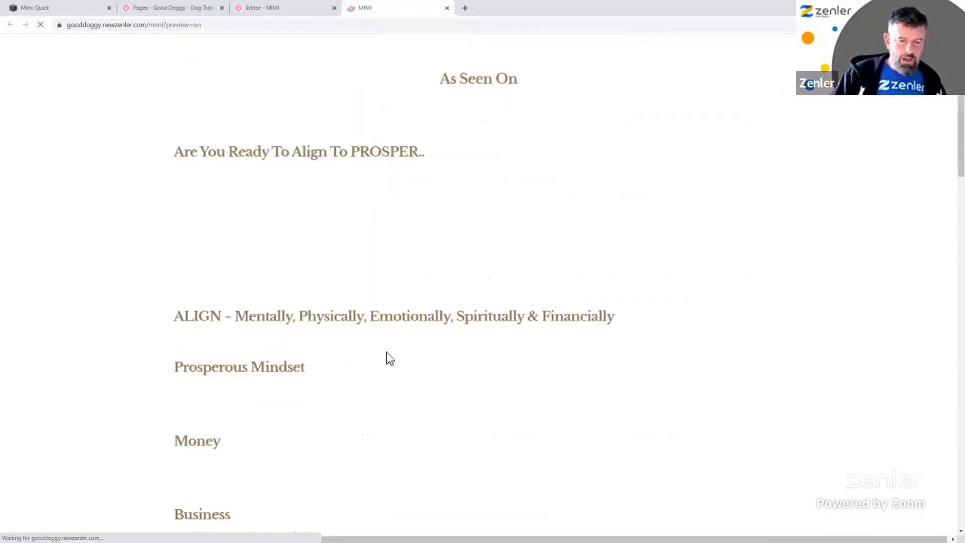
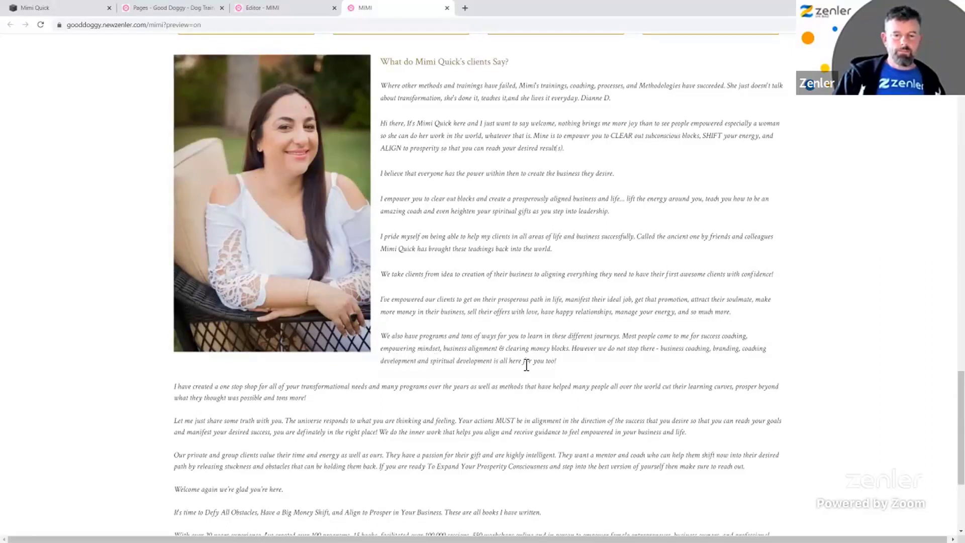
# - Move the sentence starting "However we do not stop there" from the text beside the portrait to its own paragraph opening the full-width text below
pyautogui.click(266, 8)
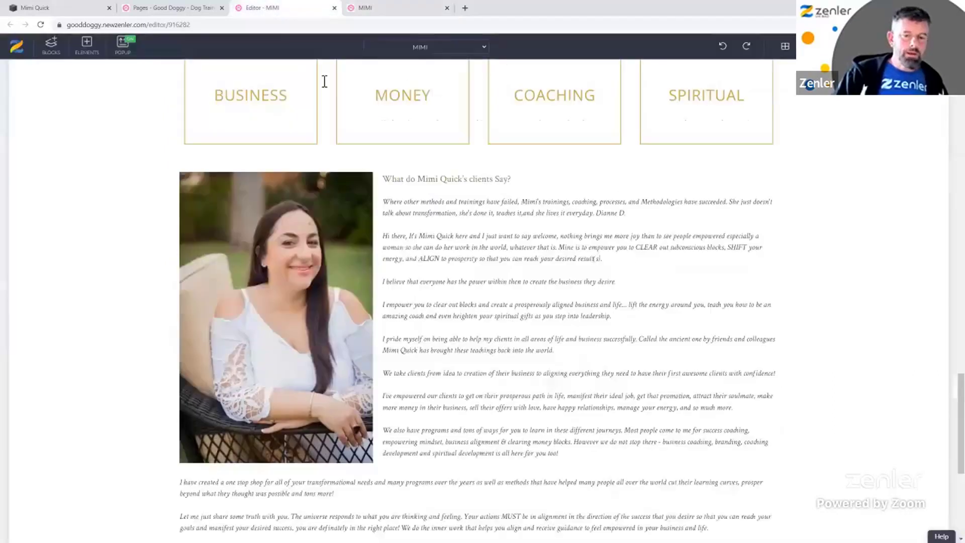
pyautogui.scroll(-1, 547, 435)
pyautogui.scroll(-2, 548, 435)
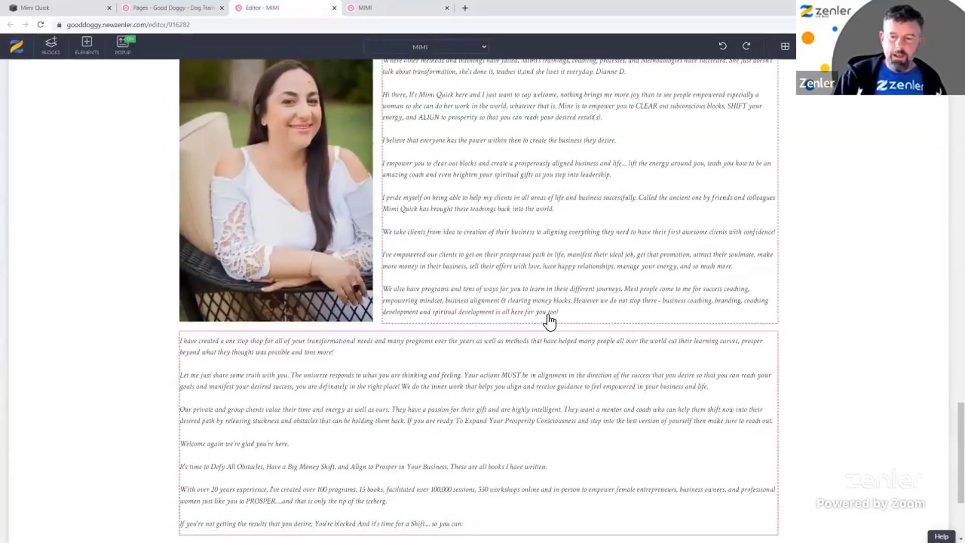
pyautogui.click(571, 316)
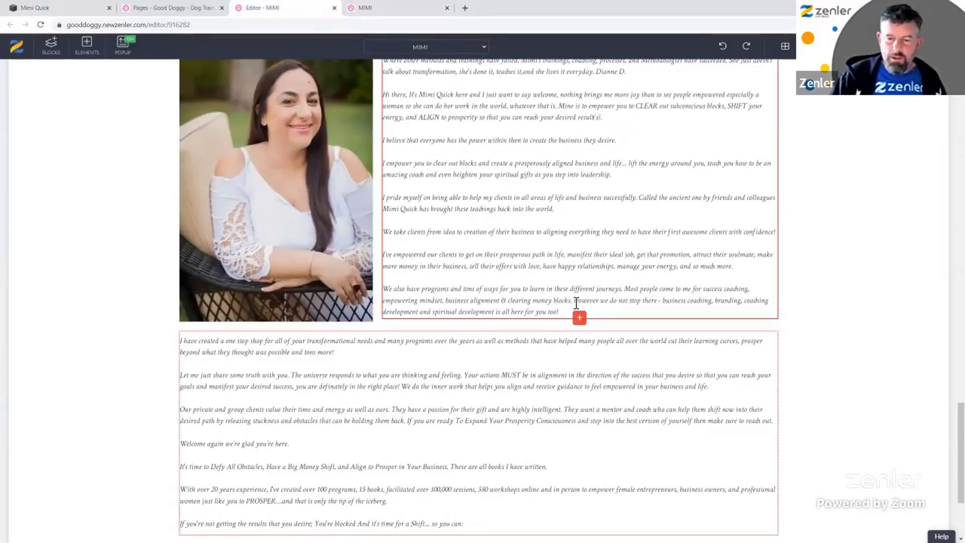
pyautogui.keyDown('shift'); pyautogui.click(576, 301); pyautogui.keyUp('shift')
pyautogui.hotkey('ctrl', 'c')
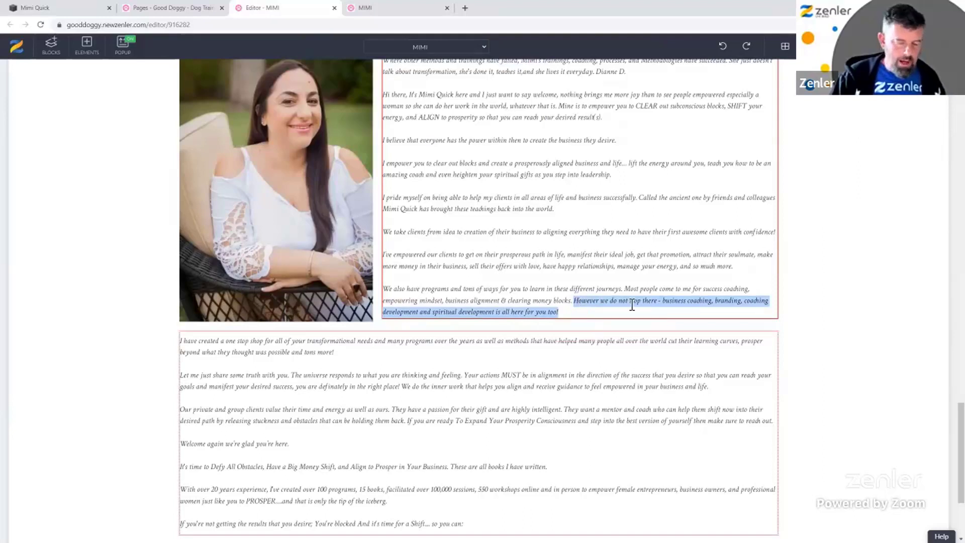
pyautogui.press('BackSpace')
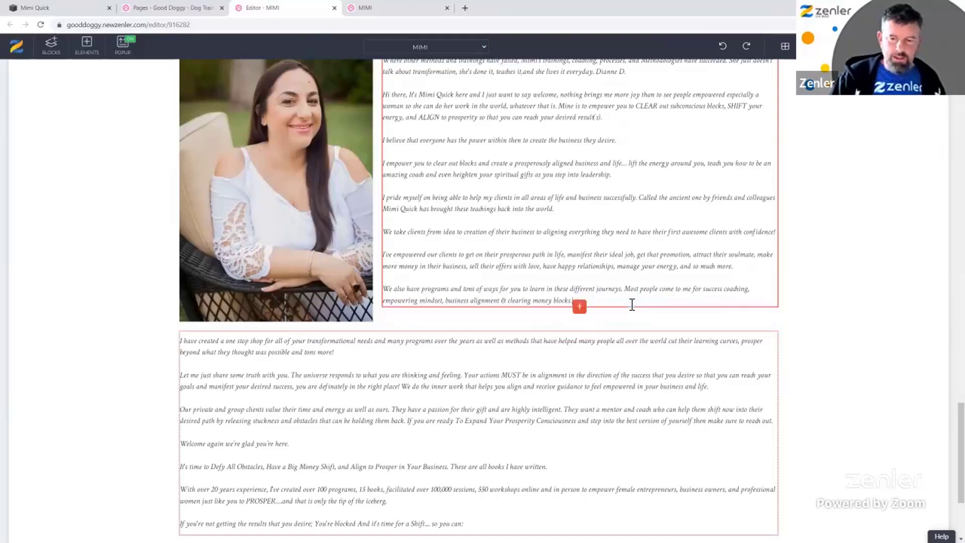
pyautogui.click(188, 345)
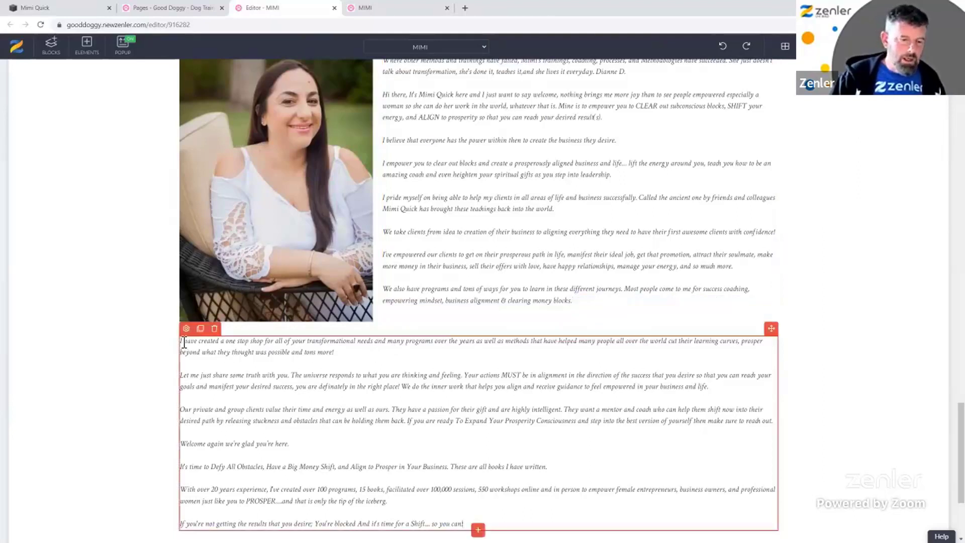
pyautogui.click(249, 354)
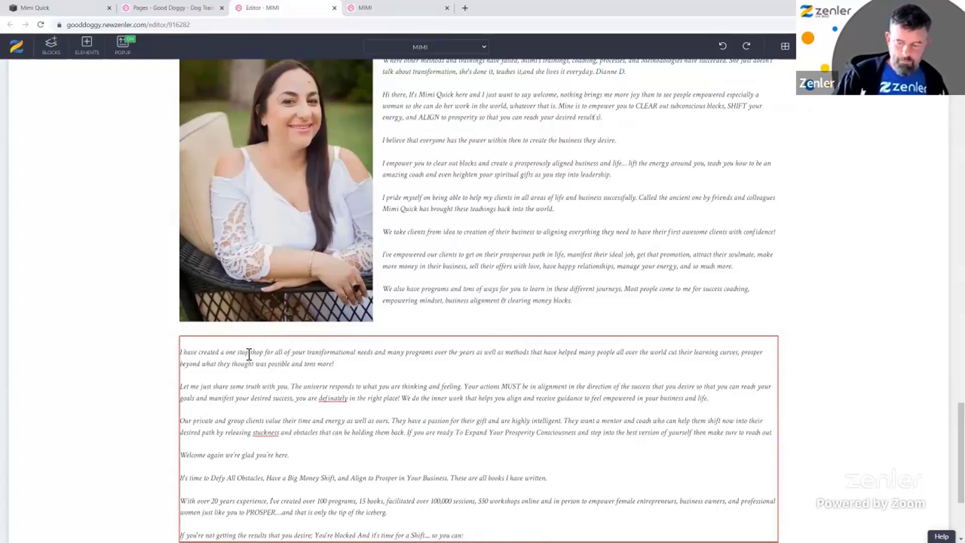
pyautogui.hotkey('ctrl', 'v')
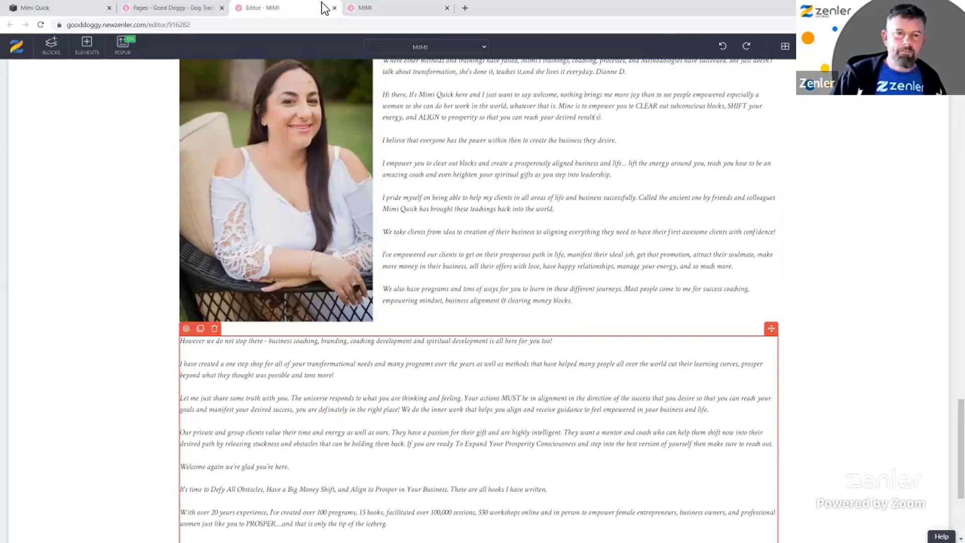
# - Refresh the MIMI preview and examine how the text flows around the portrait and down to the bullet lists
pyautogui.click(391, 10)
pyautogui.click(41, 24)
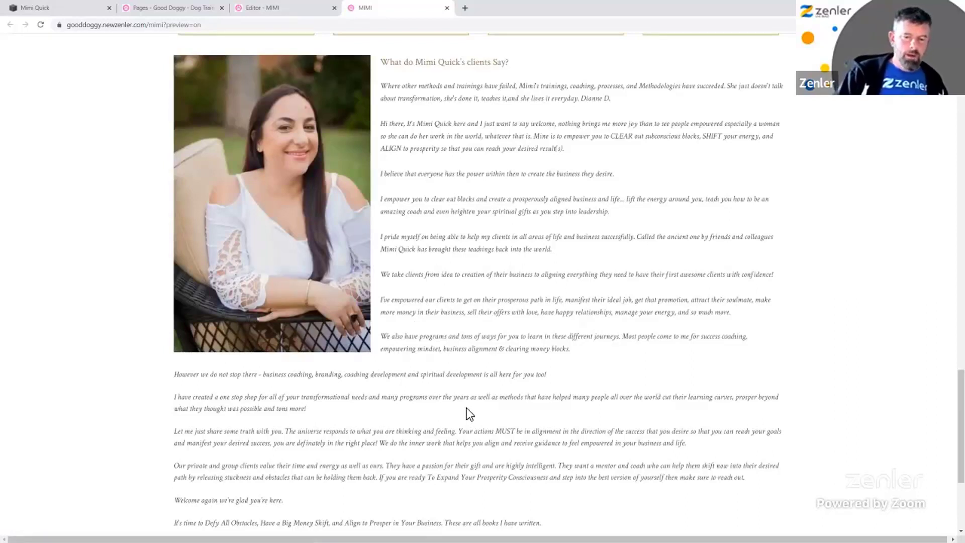
pyautogui.scroll(4, 467, 410)
pyautogui.scroll(-8, 469, 405)
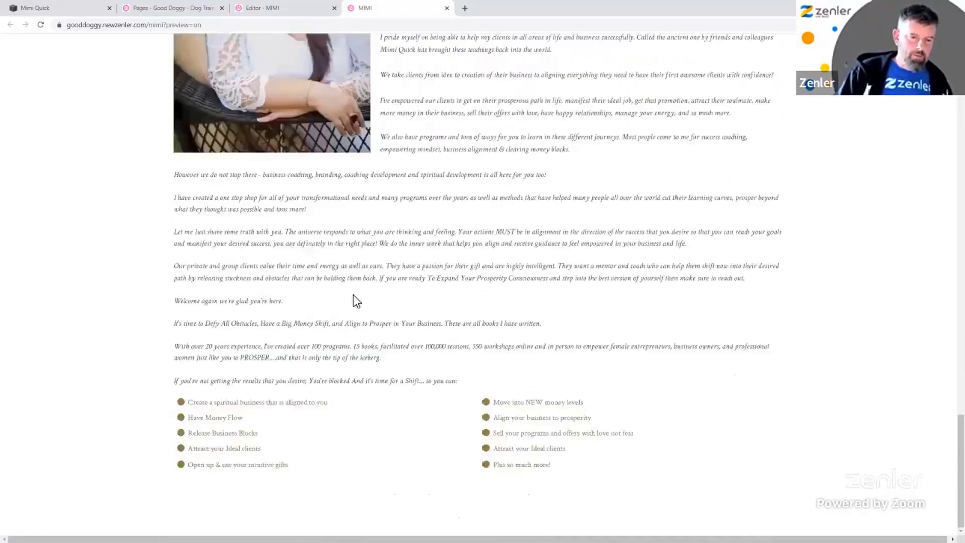
pyautogui.scroll(2, 354, 296)
pyautogui.scroll(3, 427, 254)
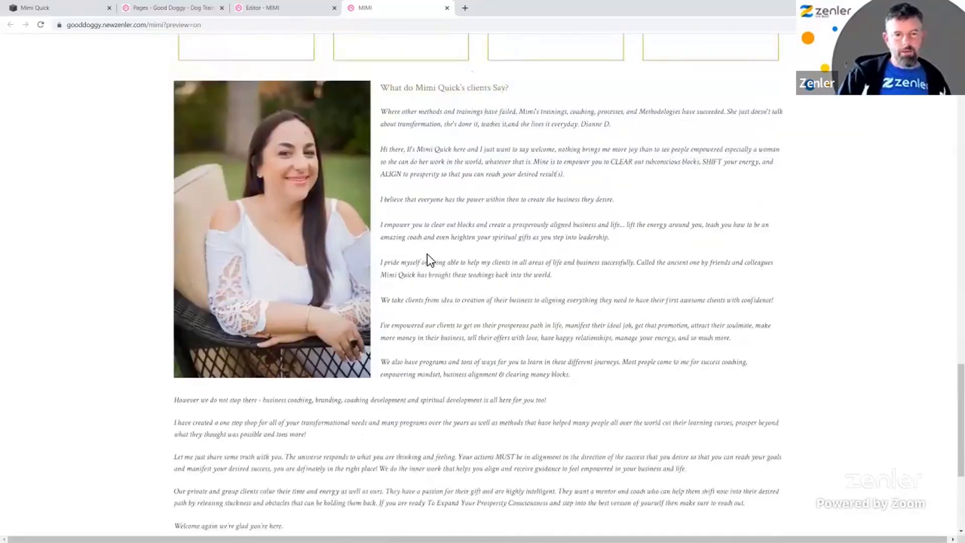
pyautogui.scroll(-5, 429, 251)
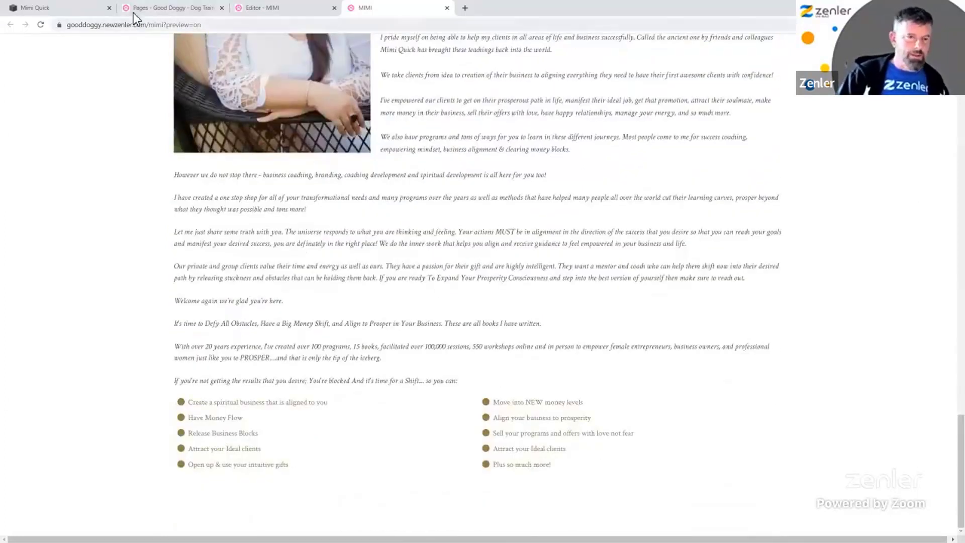
# - Find and select the closing paragraph starting "Get the training and insight" below the bullet list on the original website
pyautogui.click(59, 9)
pyautogui.scroll(-1, 541, 307)
pyautogui.scroll(-4, 541, 308)
pyautogui.scroll(3, 575, 323)
pyautogui.moveTo(572, 317); pyautogui.dragTo(264, 305)
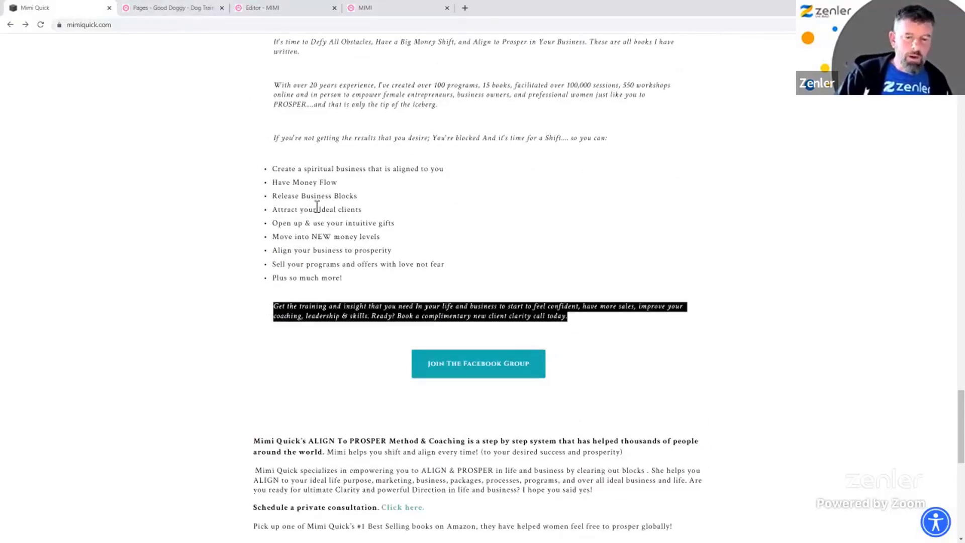
# - Add an empty single-column row beneath the two bullet lists in the MIMI page editor
pyautogui.click(259, 8)
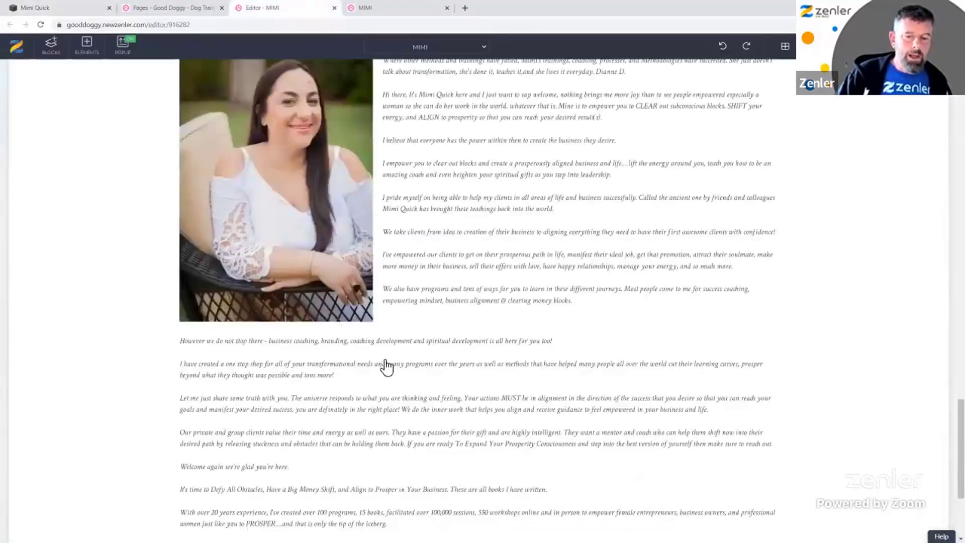
pyautogui.scroll(-1, 287, 506)
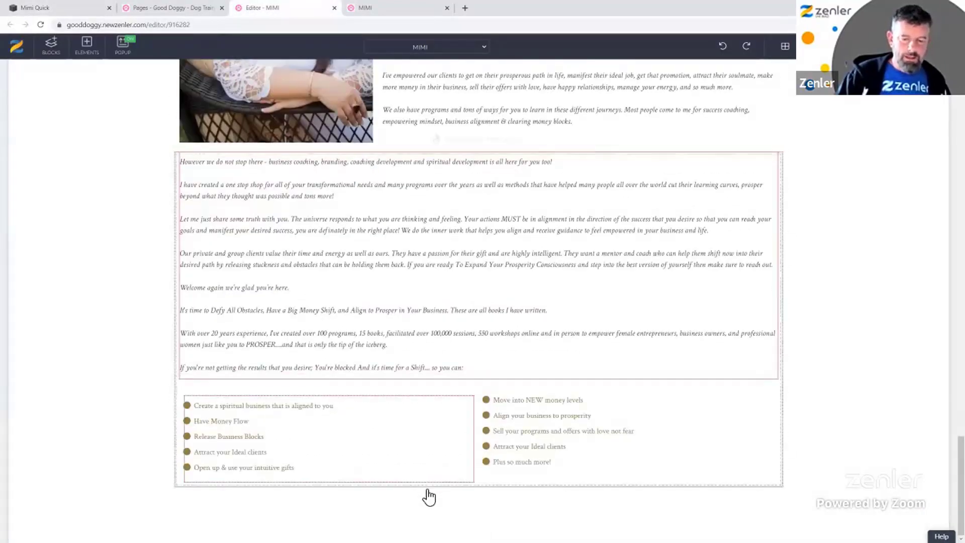
pyautogui.moveTo(474, 491)
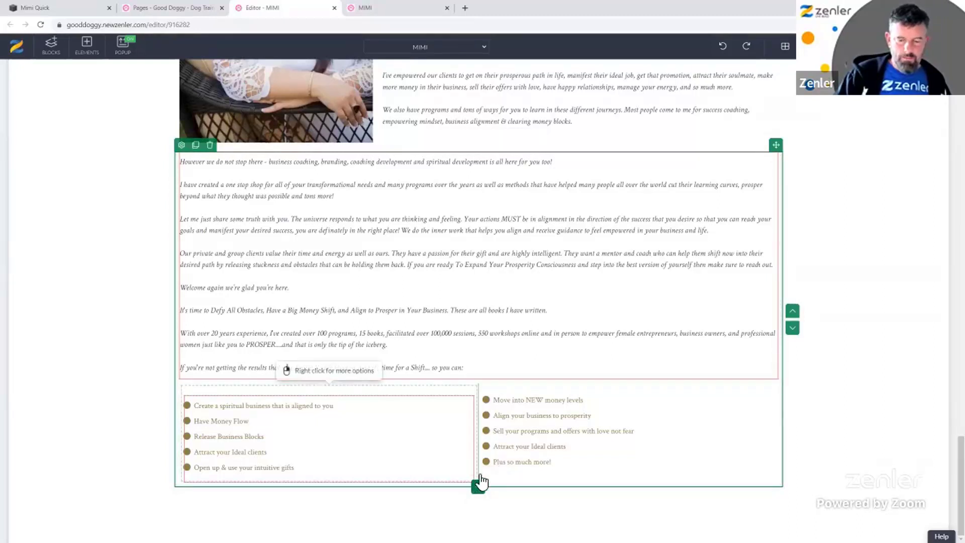
pyautogui.click(477, 483)
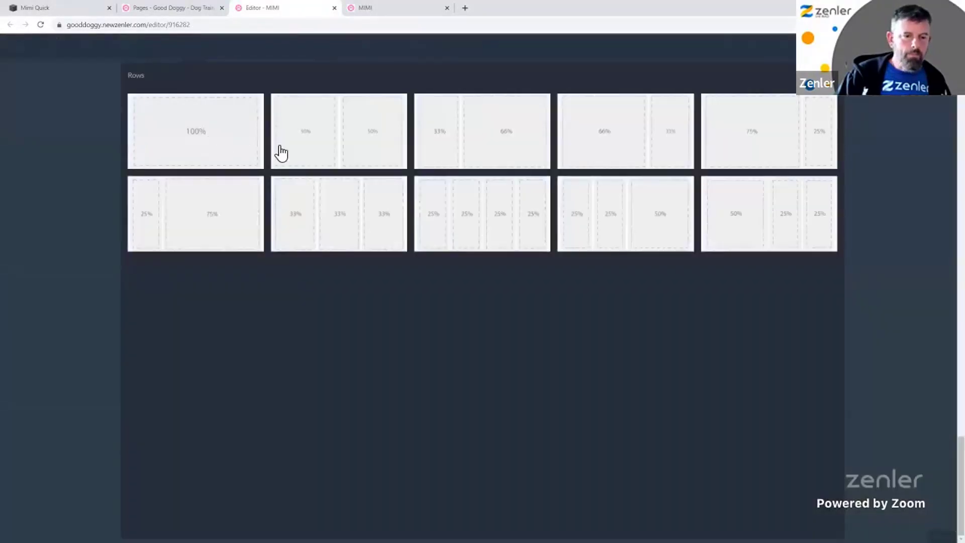
pyautogui.click(470, 403)
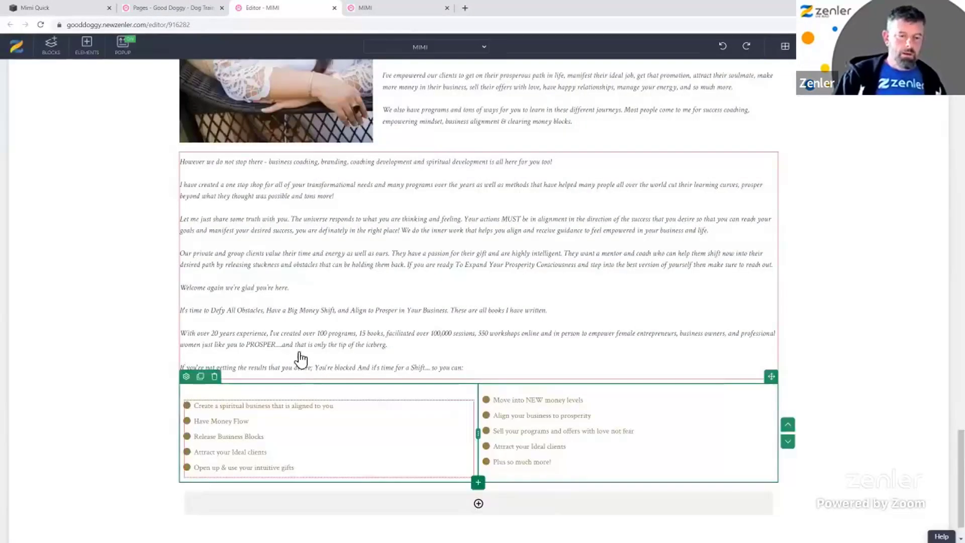
# - Duplicate the full-width text block and move the copy into the empty row beneath the bullet lists
pyautogui.click(239, 206)
pyautogui.click(201, 149)
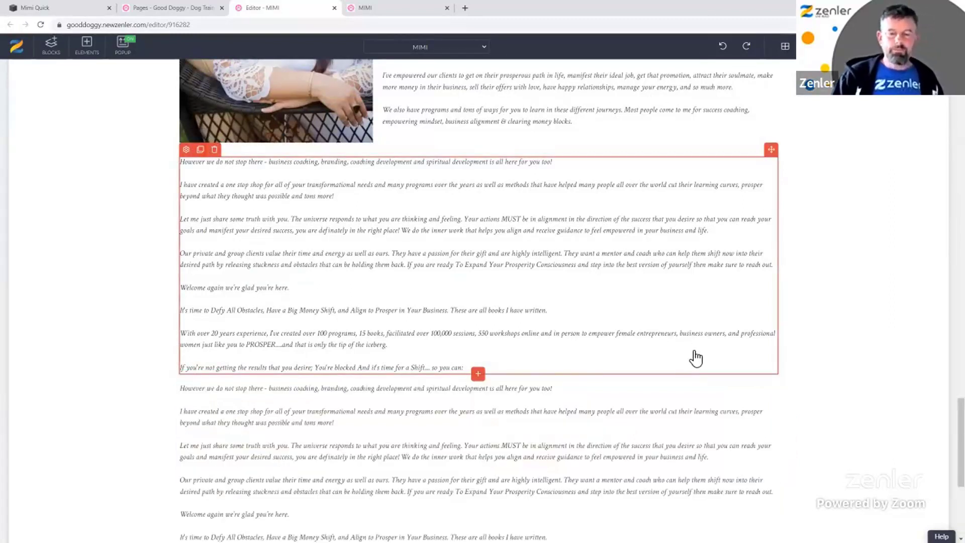
pyautogui.scroll(-5, 696, 358)
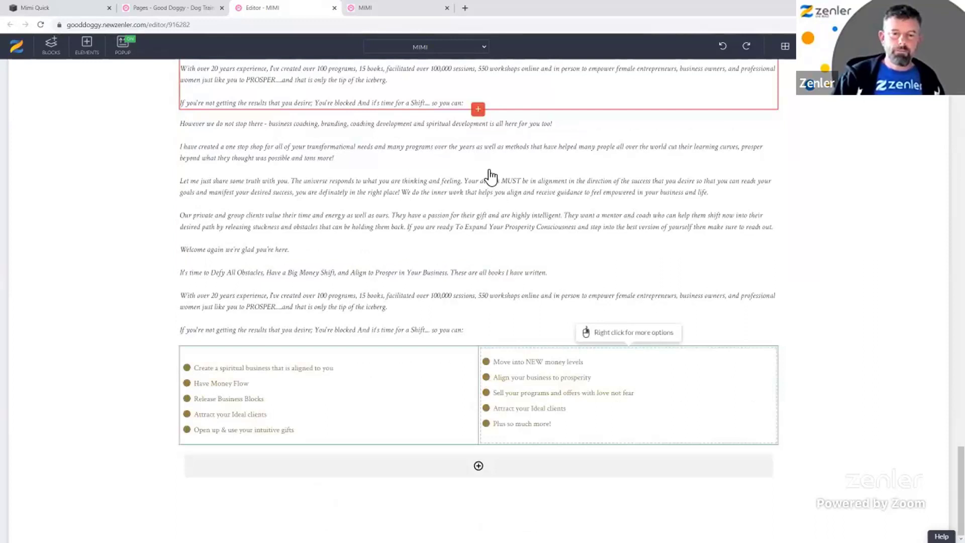
pyautogui.click(723, 149)
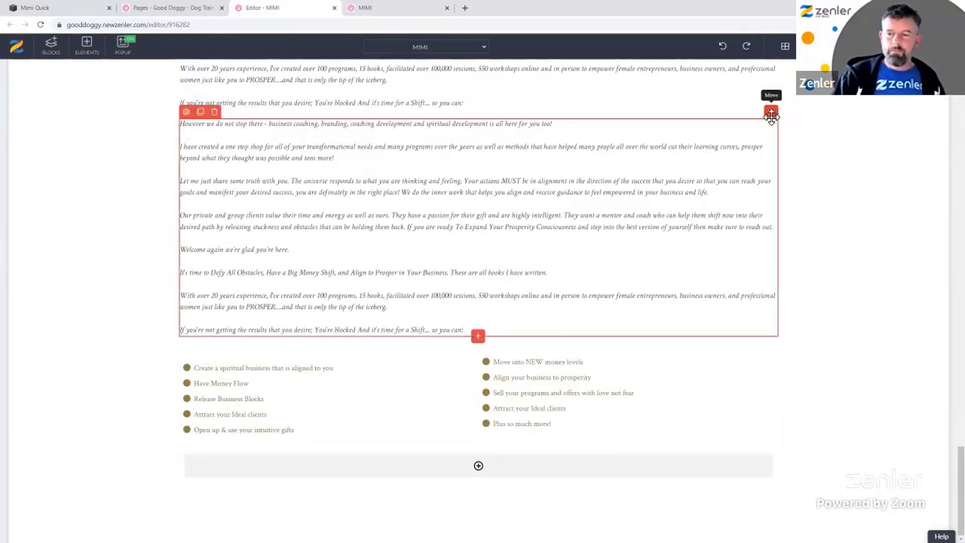
pyautogui.moveTo(771, 112); pyautogui.dragTo(439, 461)
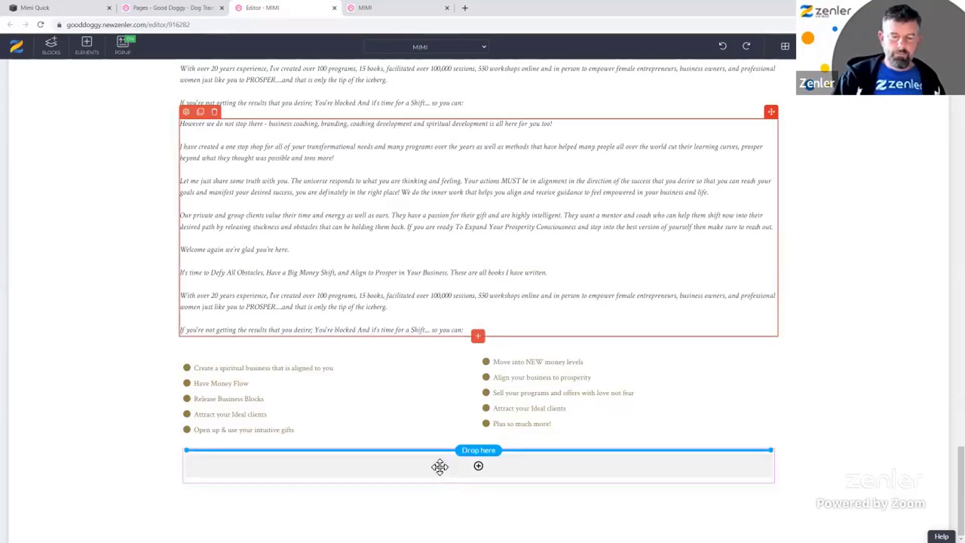
# - Compare the original website's bullet list with the two lists in the MIMI page editor
pyautogui.click(85, 10)
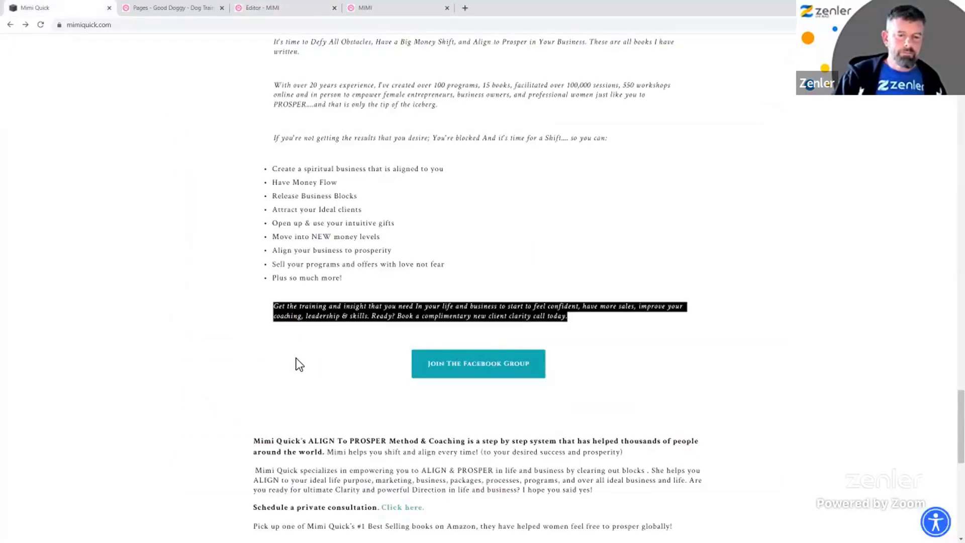
pyautogui.scroll(2, 296, 358)
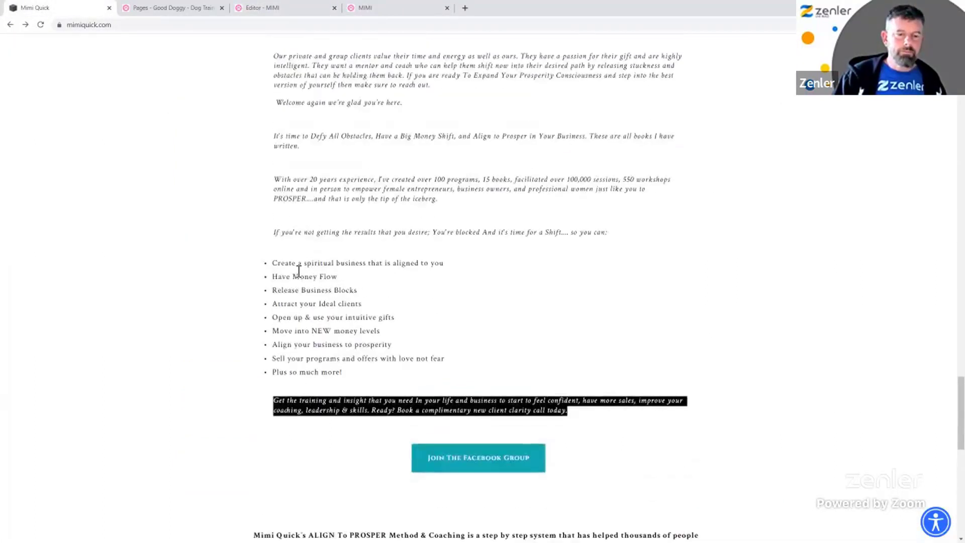
pyautogui.moveTo(296, 264); pyautogui.dragTo(385, 362)
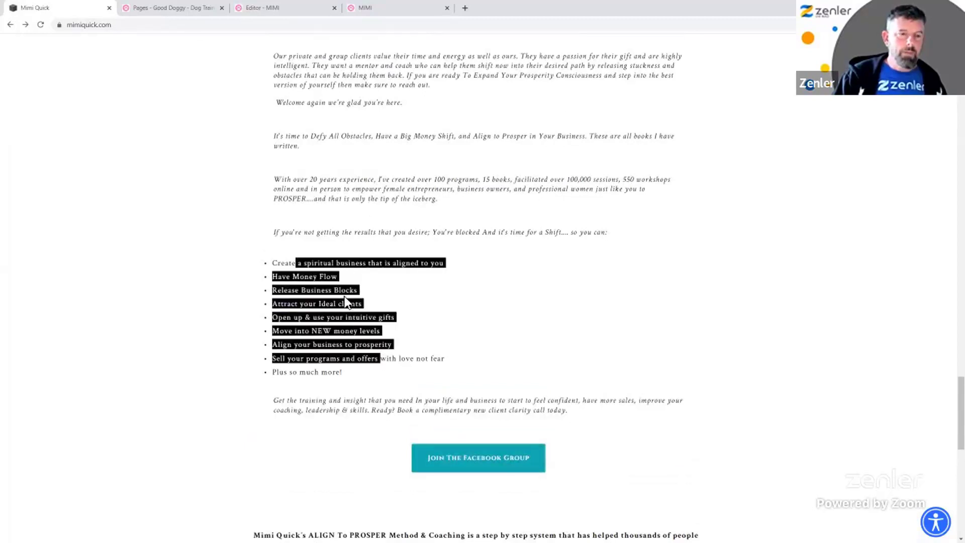
pyautogui.click(304, 9)
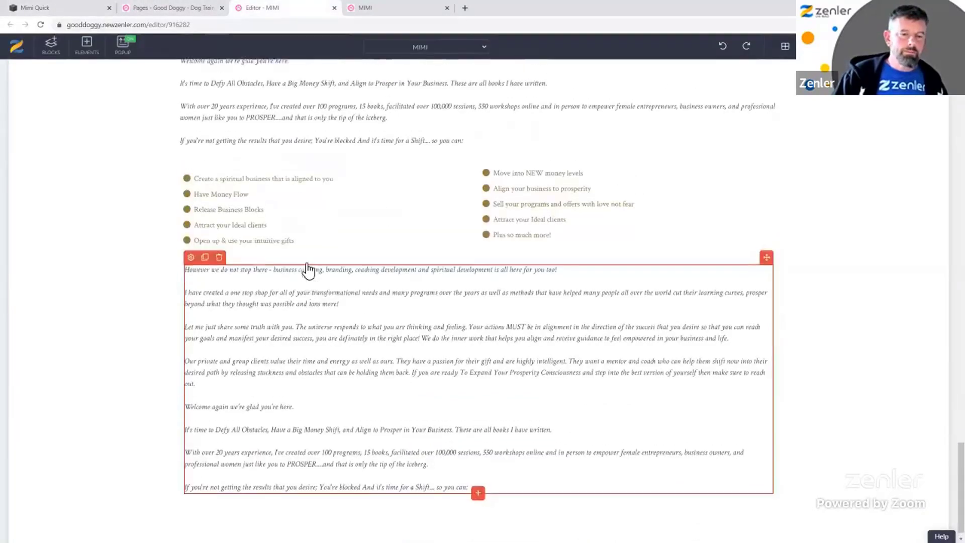
pyautogui.scroll(1, 307, 270)
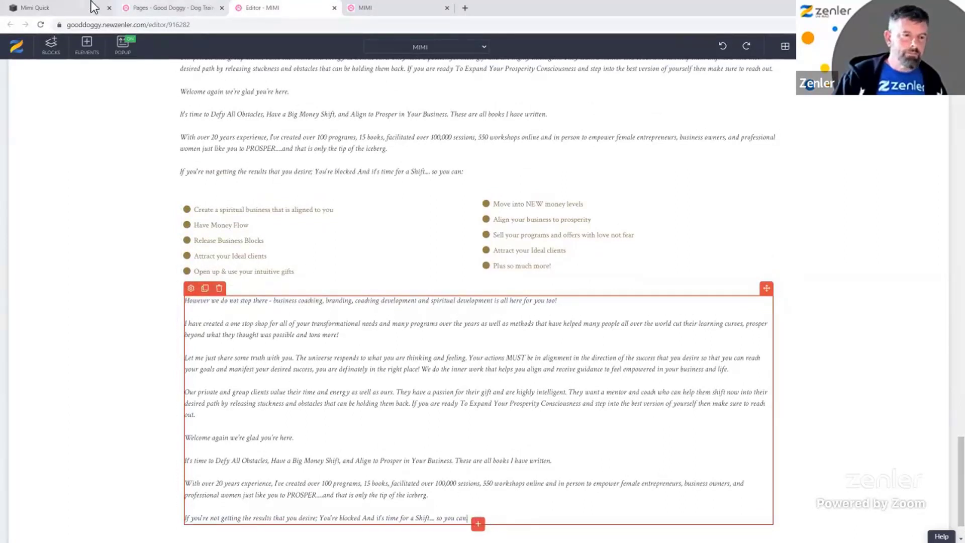
# - Replace all text in the duplicated block with the "Get the training and insight that you need" paragraph copied from the original website
pyautogui.click(67, 10)
pyautogui.click(528, 312)
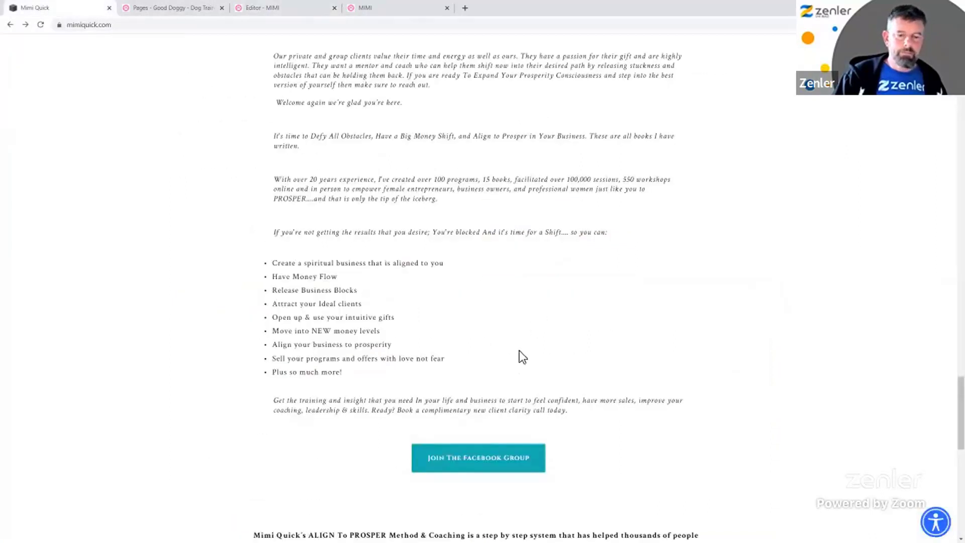
pyautogui.moveTo(580, 415); pyautogui.dragTo(290, 409)
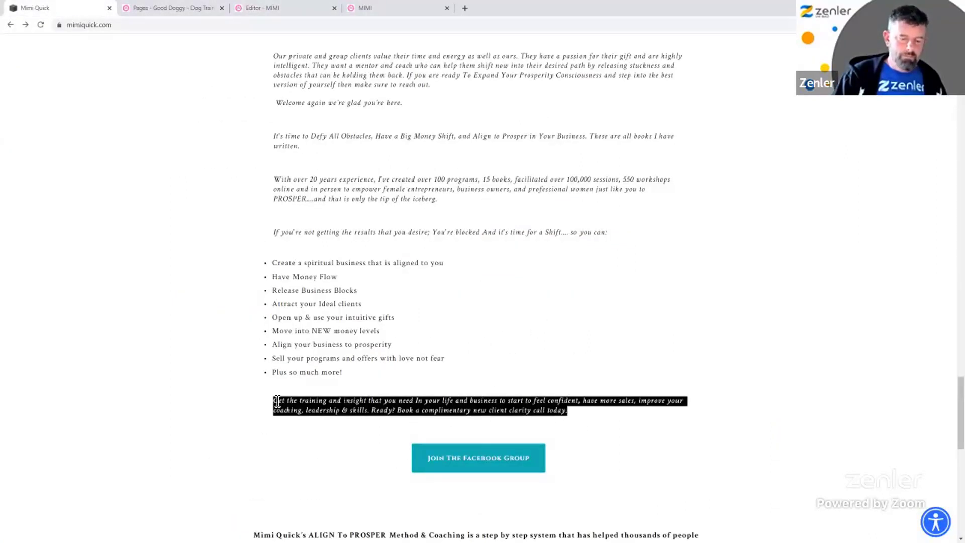
pyautogui.click(264, 10)
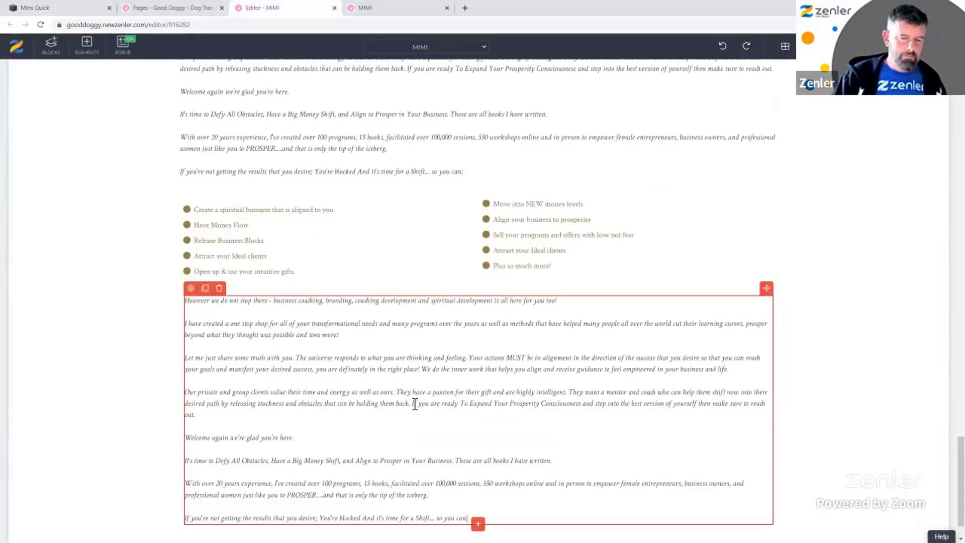
pyautogui.hotkey('ctrl', 'a')
pyautogui.write('Get the training and insight that you need In your life and business to start to feel confident, have more sales, improve your coaching, leadership & skills. Ready? Book a complimentary new client clarity call today.')
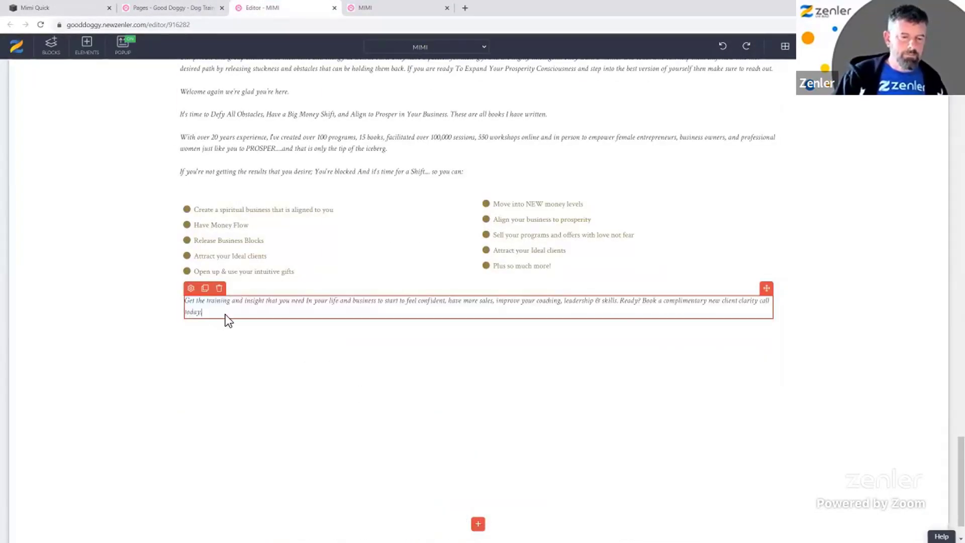
# - Try to remove the italics from the "Get the training and insight that you need" paragraph using inline text formatting
pyautogui.moveTo(211, 315); pyautogui.dragTo(185, 304)
pyautogui.rightClick(263, 305)
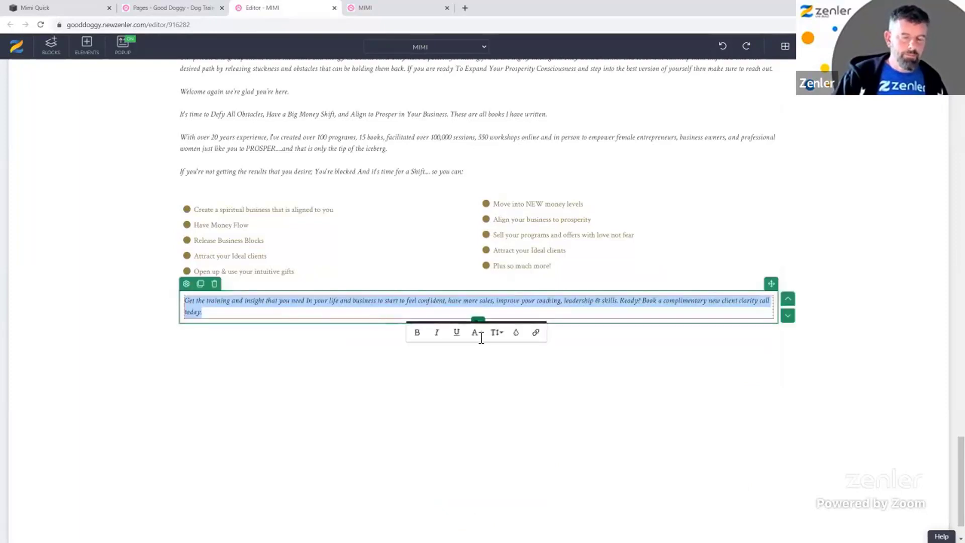
pyautogui.click(436, 336)
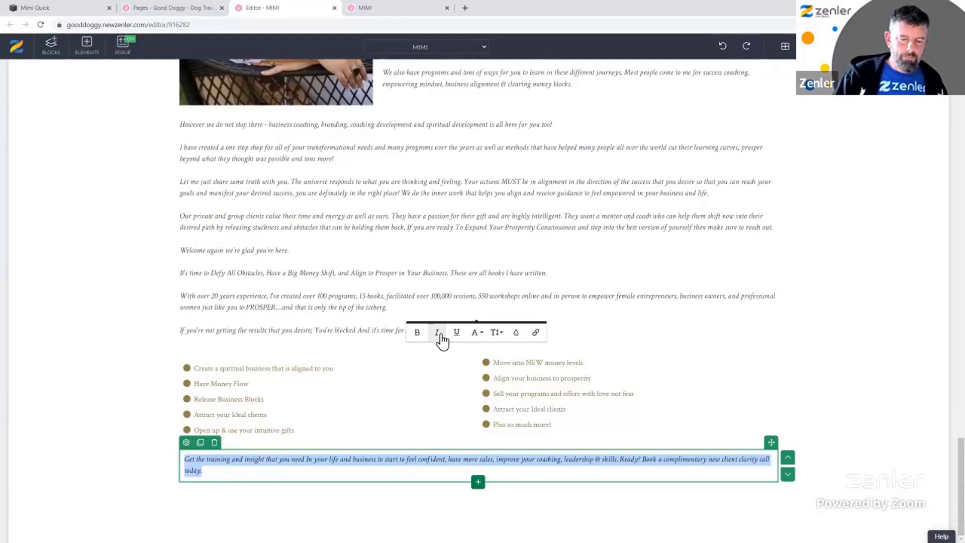
pyautogui.click(288, 474)
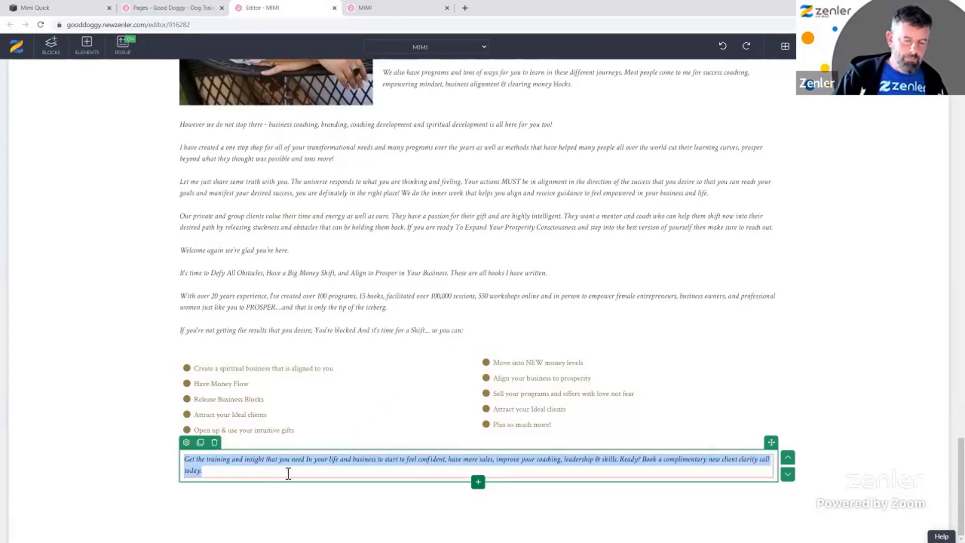
pyautogui.click(312, 509)
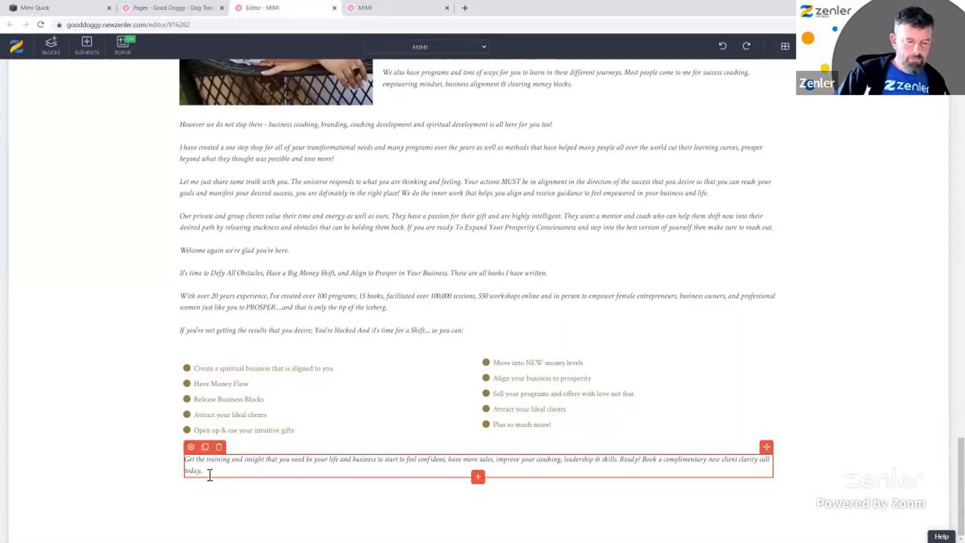
# - Set the font style of the "Get the training and insight that you need" paragraph to Regular in its style settings
pyautogui.tripleClick(190, 462)
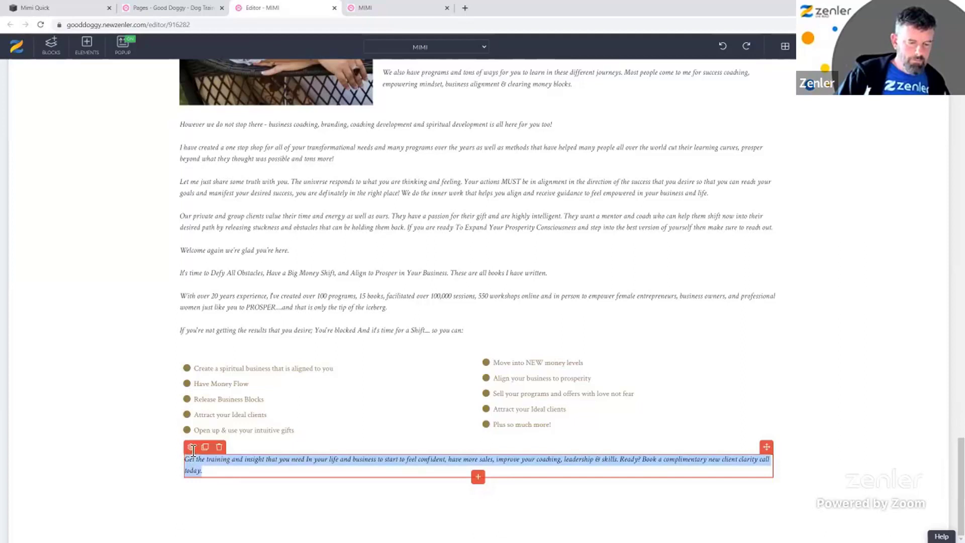
pyautogui.click(275, 467)
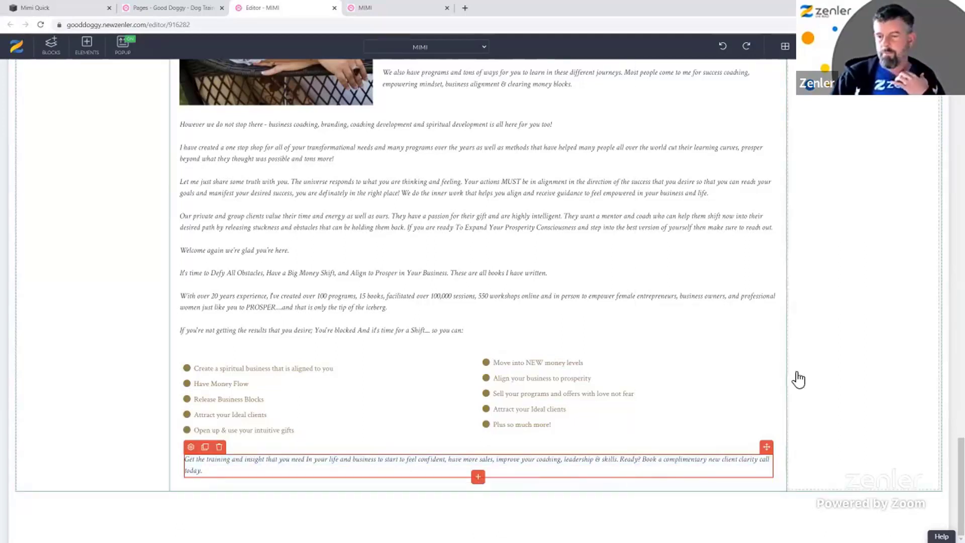
pyautogui.click(506, 439)
pyautogui.click(892, 421)
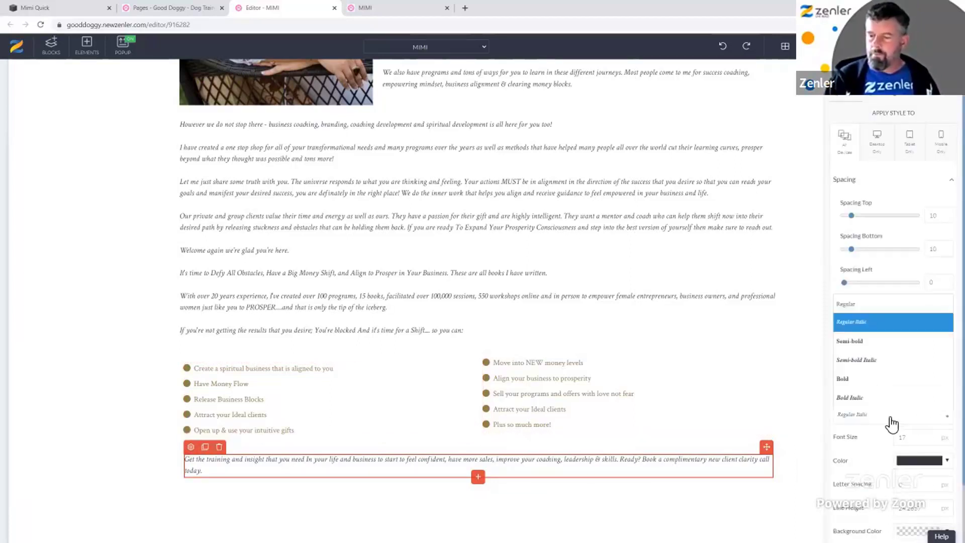
pyautogui.click(850, 304)
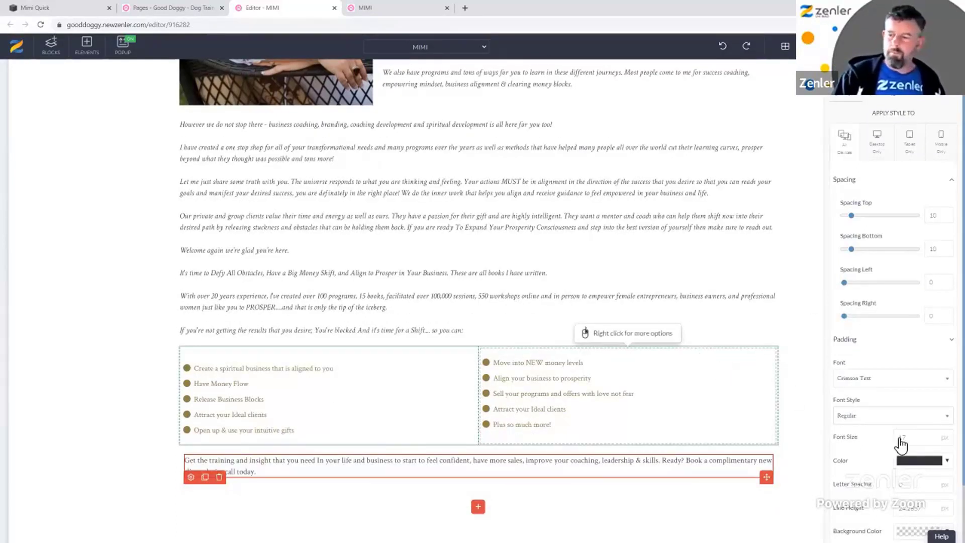
# - Duplicate the teal group program button and move the copy down beneath the "Get the training and insight that you need" paragraph
pyautogui.scroll(-1, 603, 301)
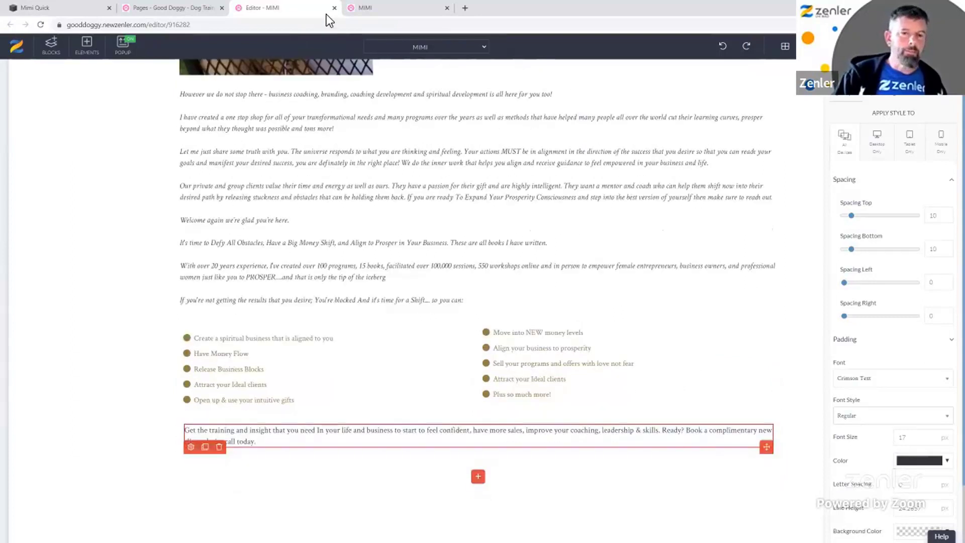
pyautogui.scroll(5, 577, 272)
pyautogui.scroll(7, 578, 269)
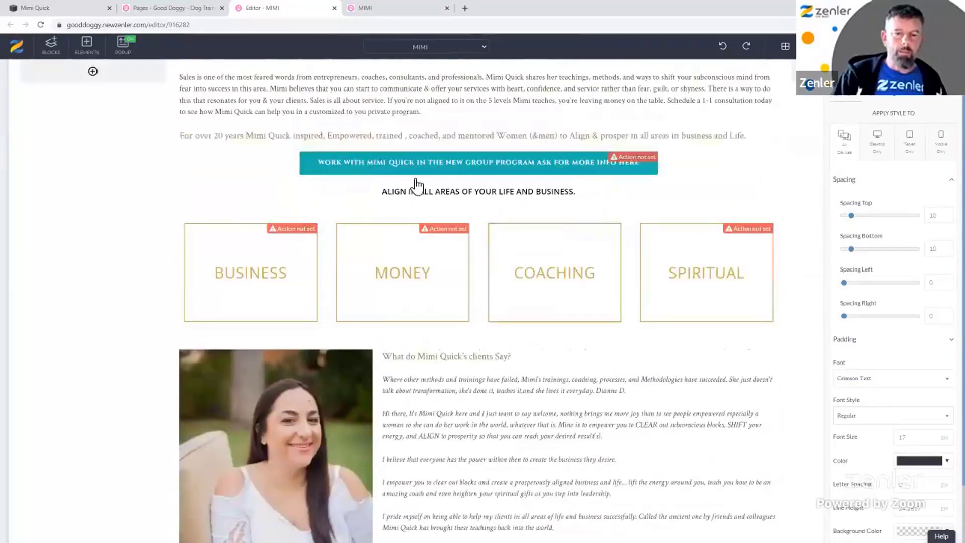
pyautogui.click(344, 169)
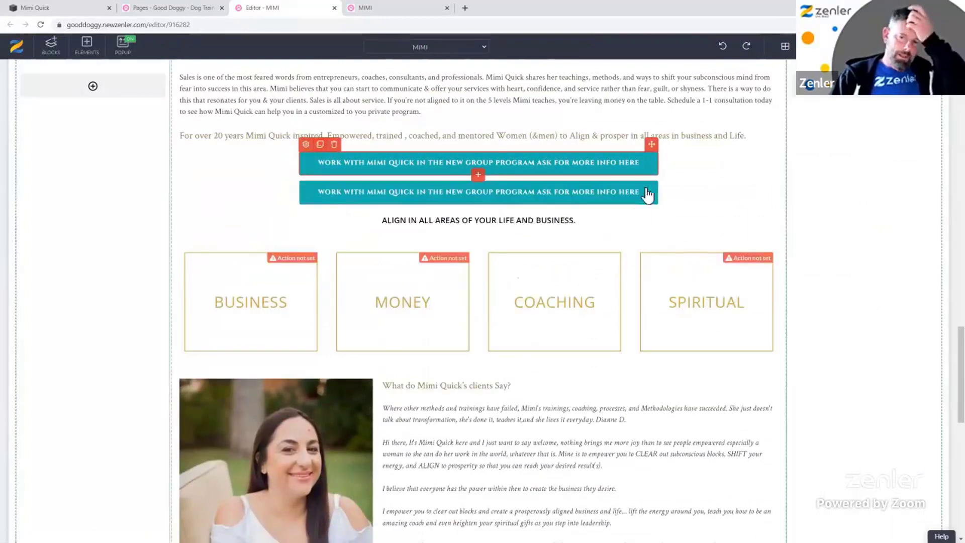
pyautogui.moveTo(653, 147); pyautogui.dragTo(829, 397)
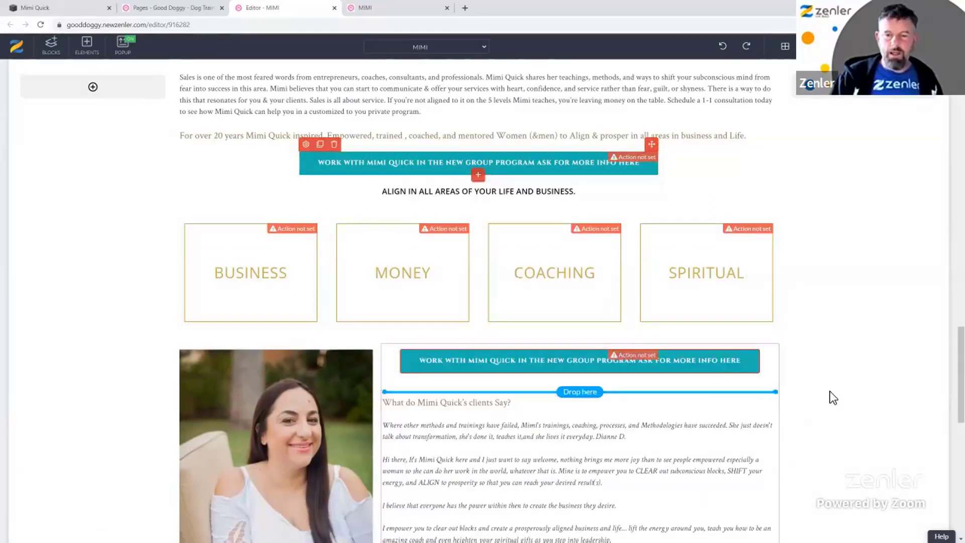
pyautogui.scroll(-5, 835, 399)
pyautogui.scroll(-2, 751, 95)
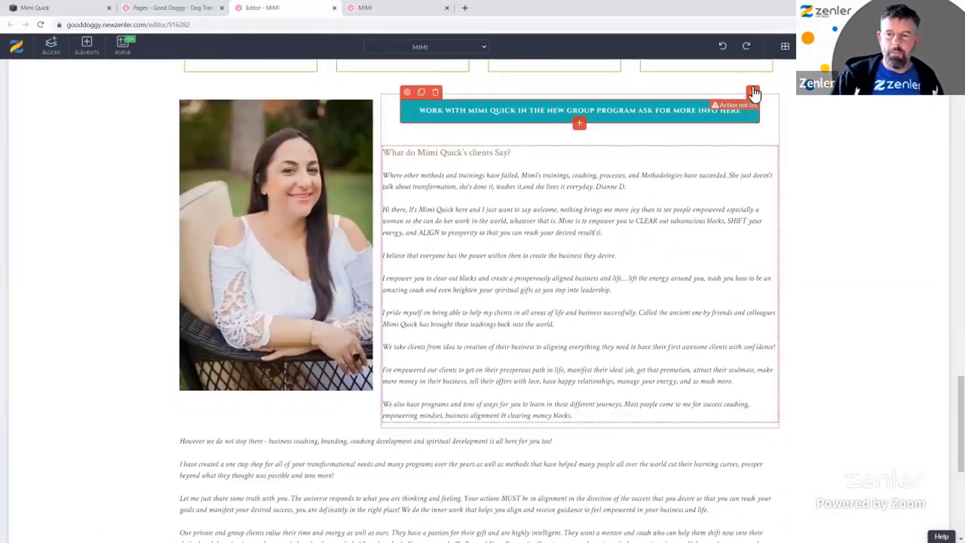
pyautogui.scroll(-1, 757, 81)
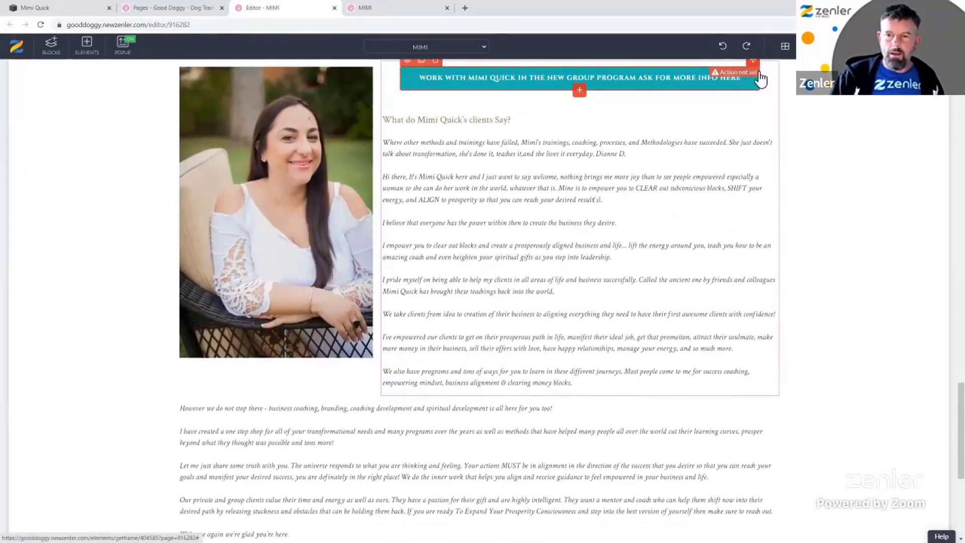
pyautogui.moveTo(754, 64); pyautogui.dragTo(837, 403)
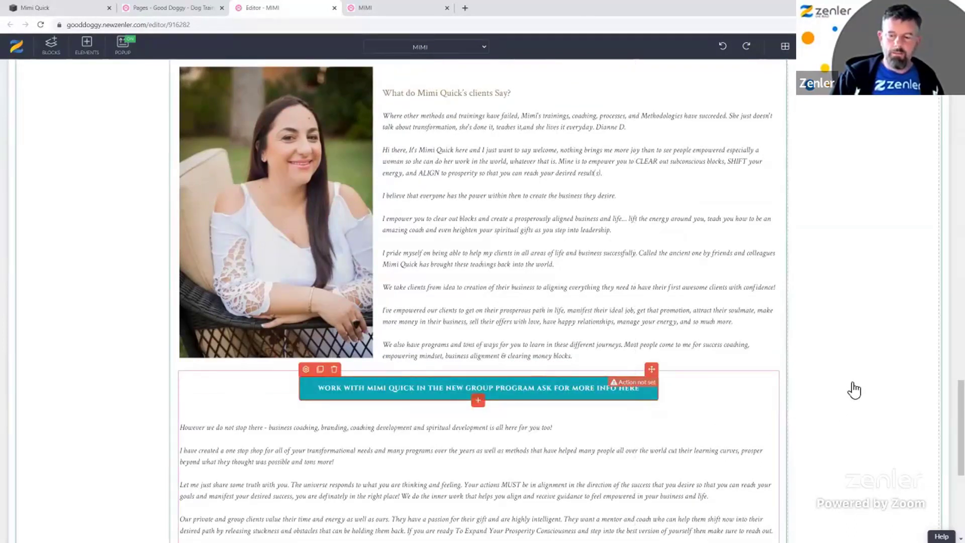
pyautogui.scroll(5, 849, 372)
pyautogui.scroll(-10, 851, 369)
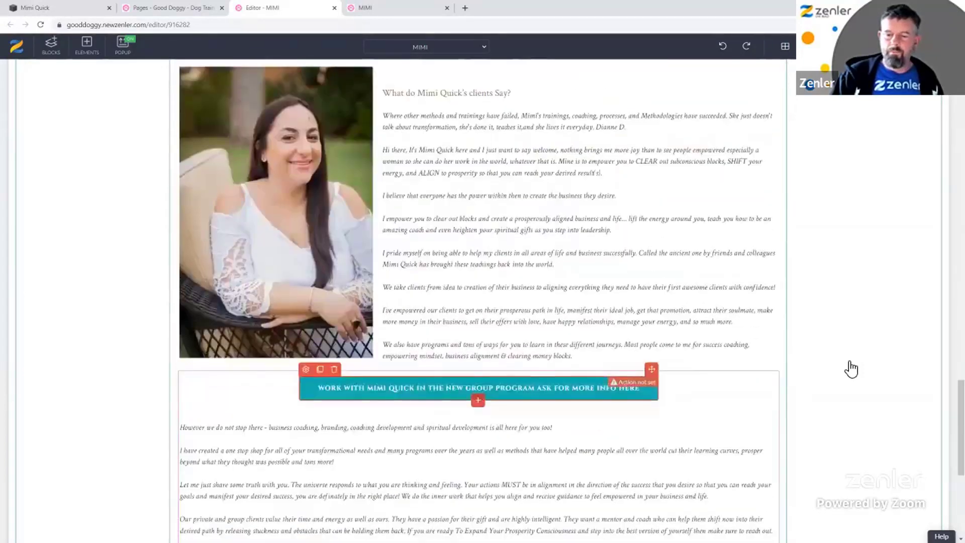
pyautogui.moveTo(651, 89); pyautogui.dragTo(808, 445)
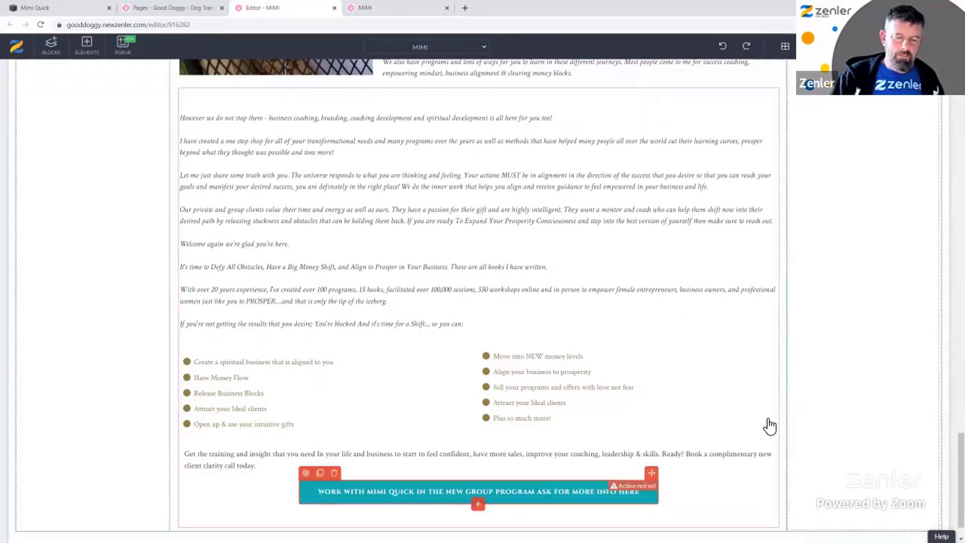
# - Change the copied button's text to "JOIN THE FACEBOOK GROUP", matching the original website, and save the page
pyautogui.click(74, 9)
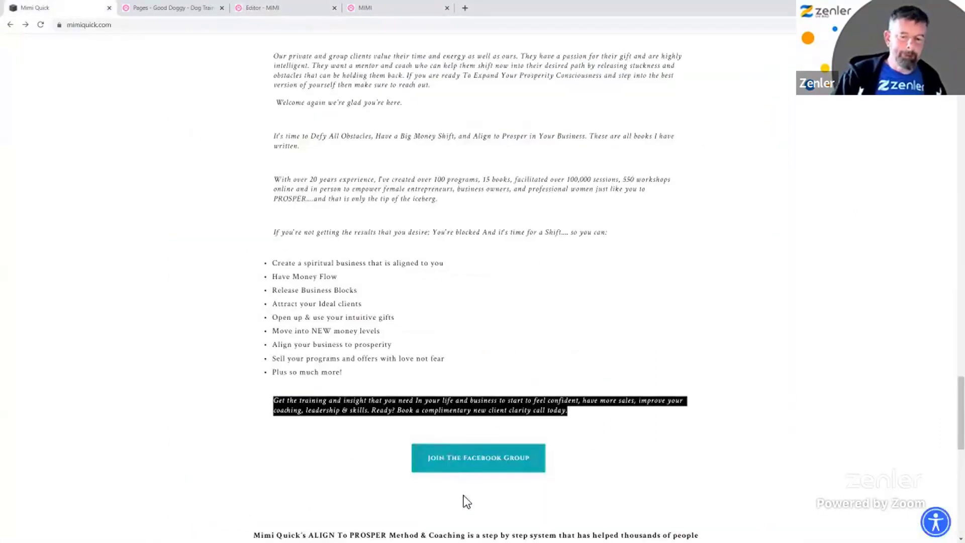
pyautogui.click(294, 11)
pyautogui.click(305, 475)
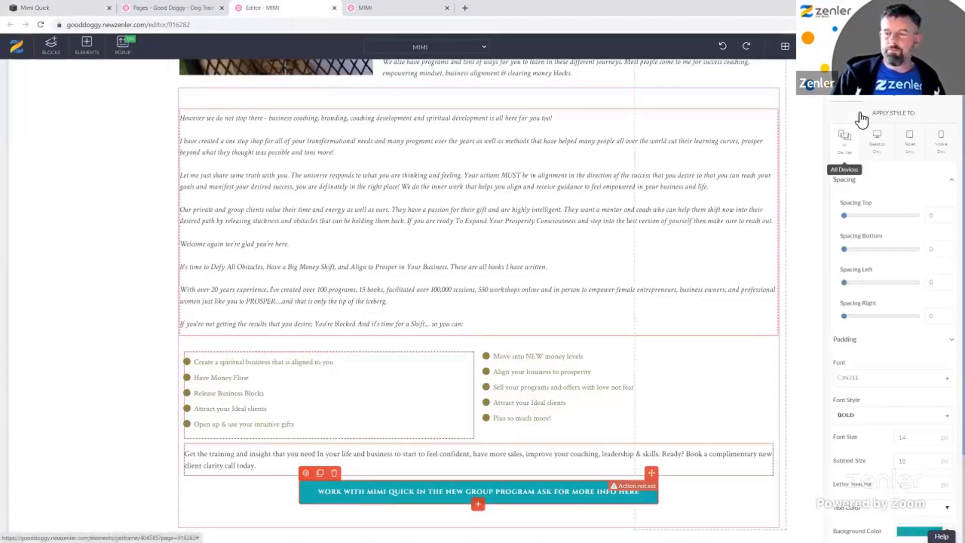
pyautogui.click(887, 98)
pyautogui.click(907, 121)
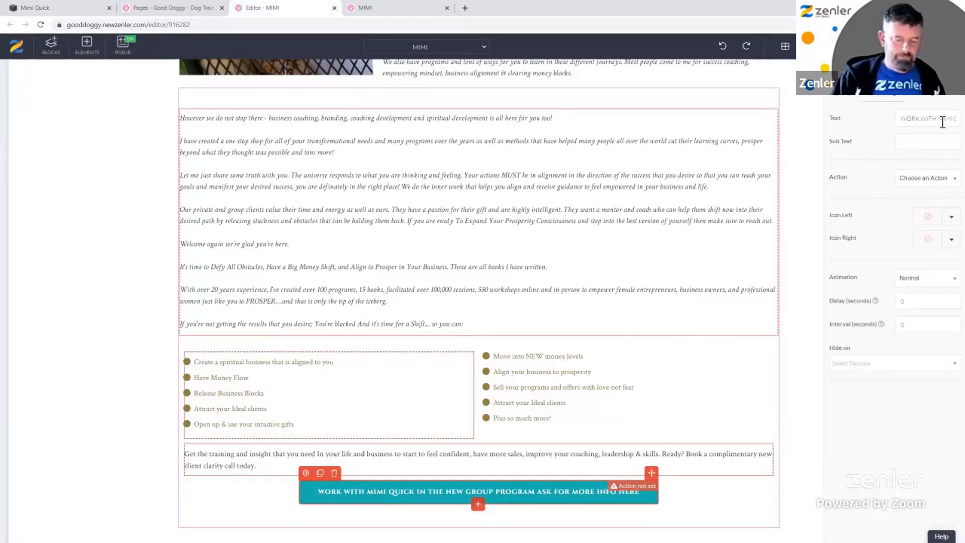
pyautogui.hotkey('ctrl', 'a')
pyautogui.press('BackSpace')
pyautogui.write('JO')
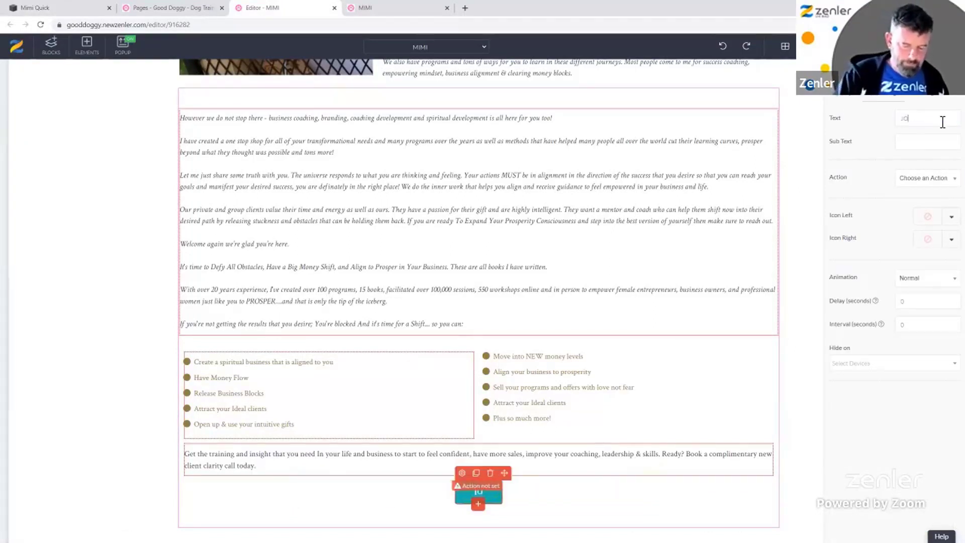
pyautogui.write('IN THE FAC')
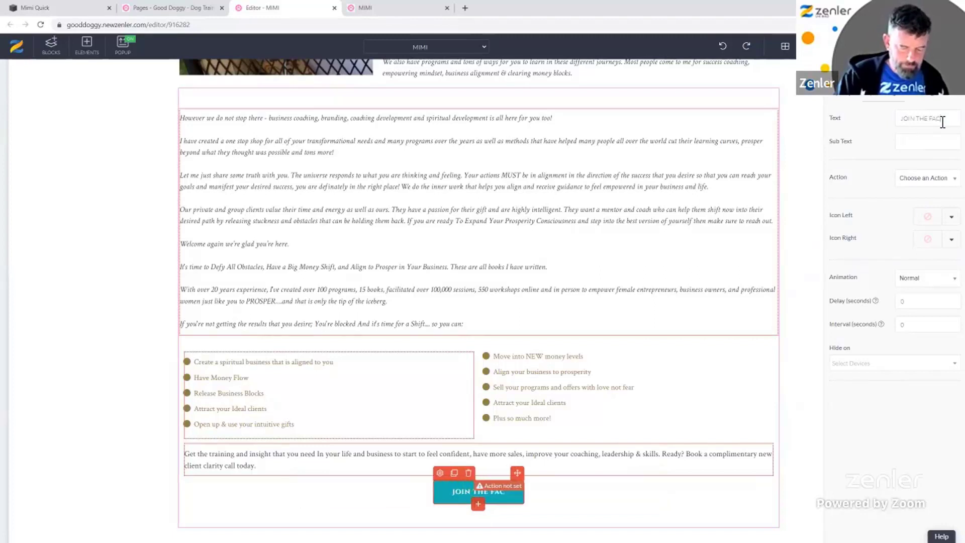
pyautogui.write('EBOOK GROUP')
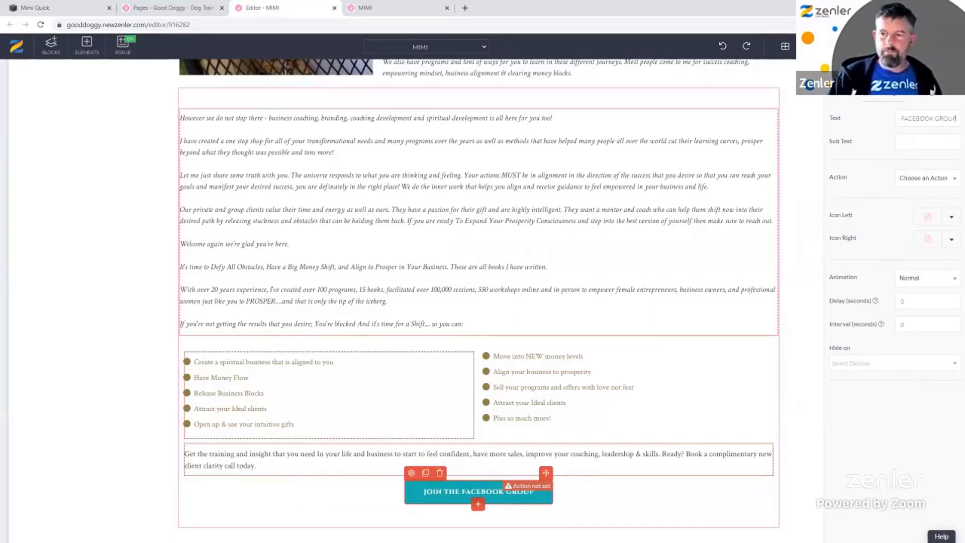
pyautogui.click(918, 46)
# - Check the closing paragraph's styling on the original website and set its font style to Regular Italic in the MIMI page editor
pyautogui.click(50, 12)
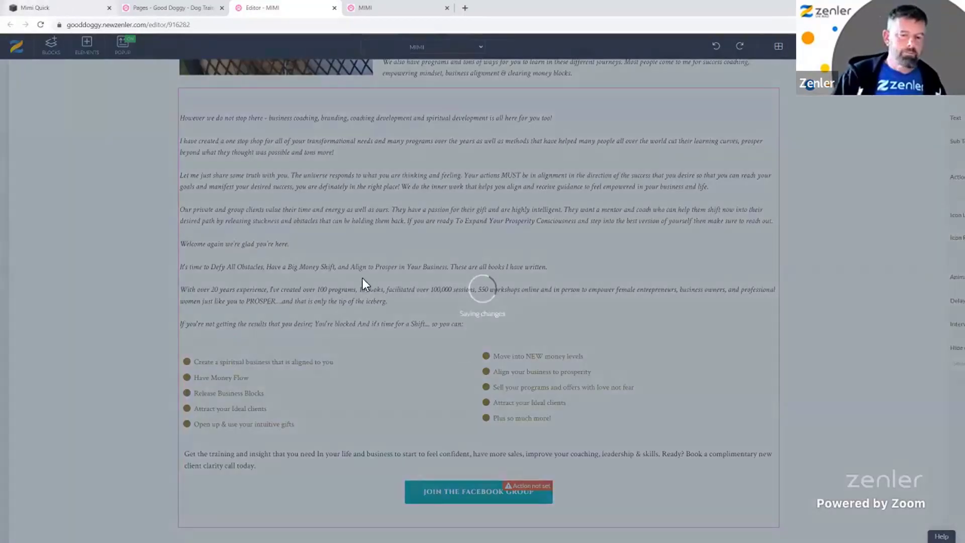
pyautogui.click(668, 459)
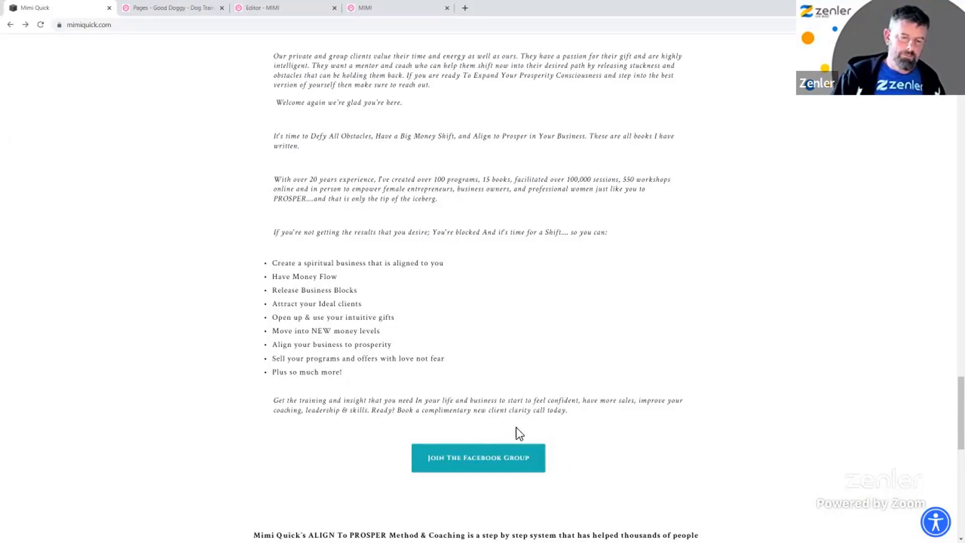
pyautogui.scroll(-2, 596, 445)
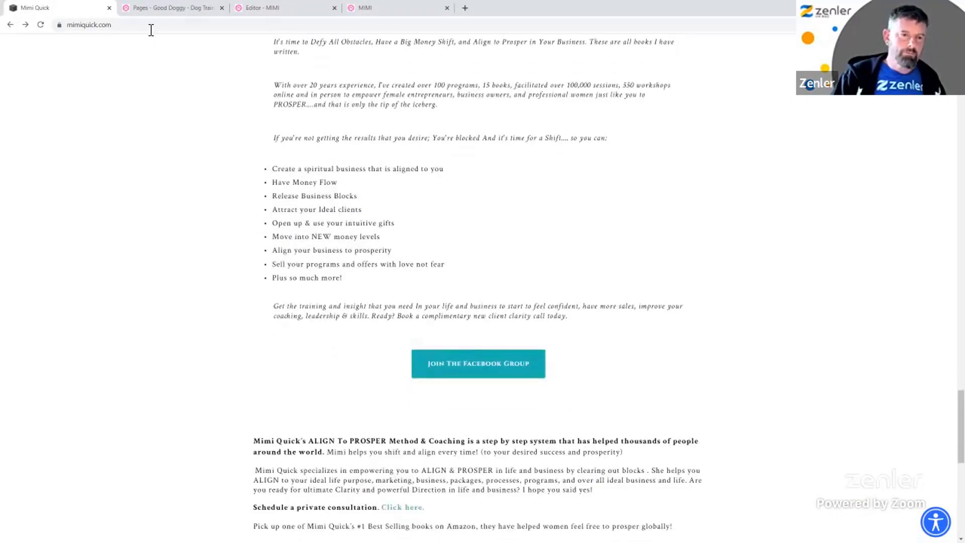
pyautogui.click(278, 7)
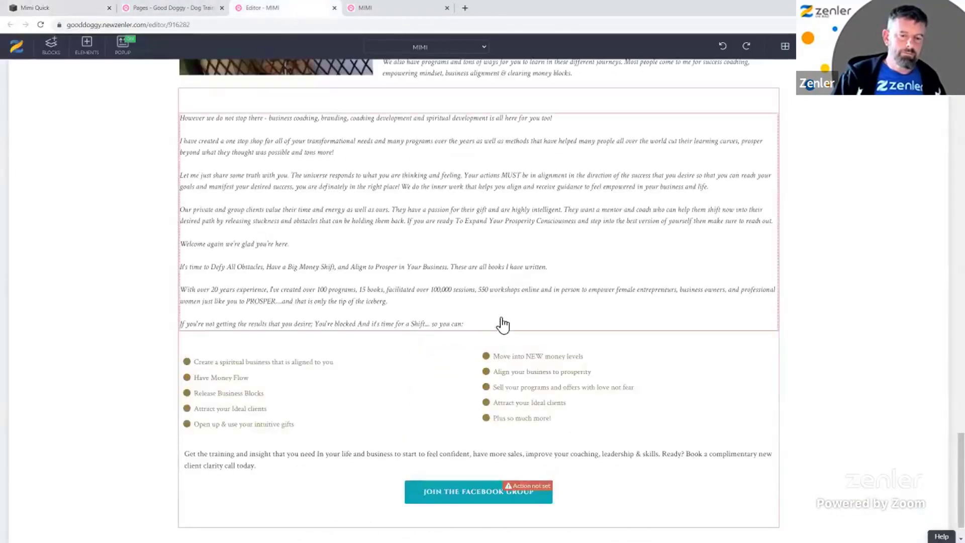
pyautogui.scroll(-1, 435, 345)
pyautogui.click(246, 425)
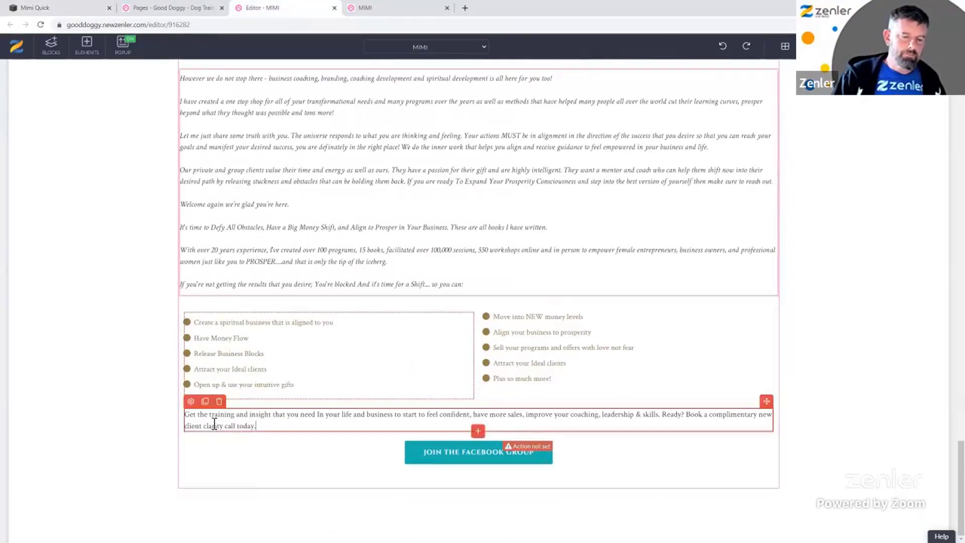
pyautogui.click(191, 401)
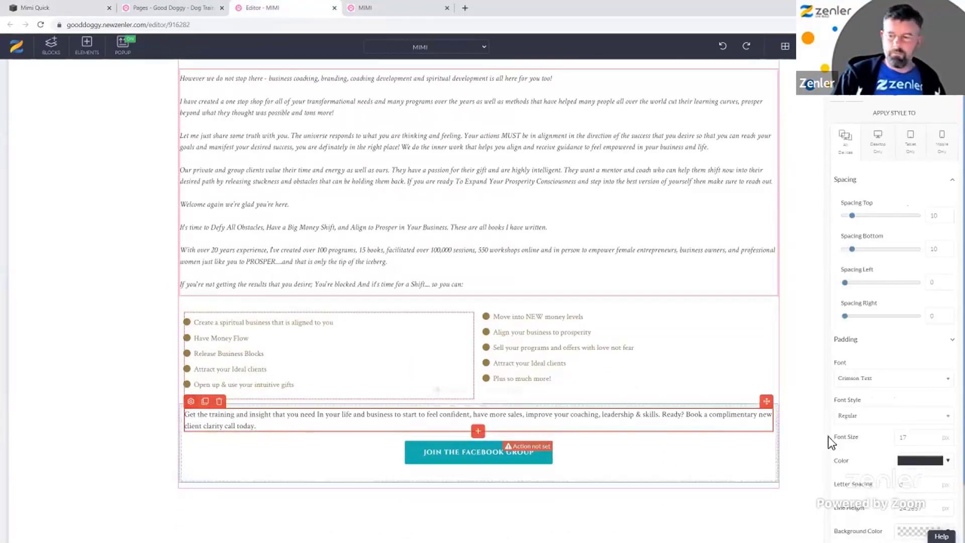
pyautogui.click(865, 418)
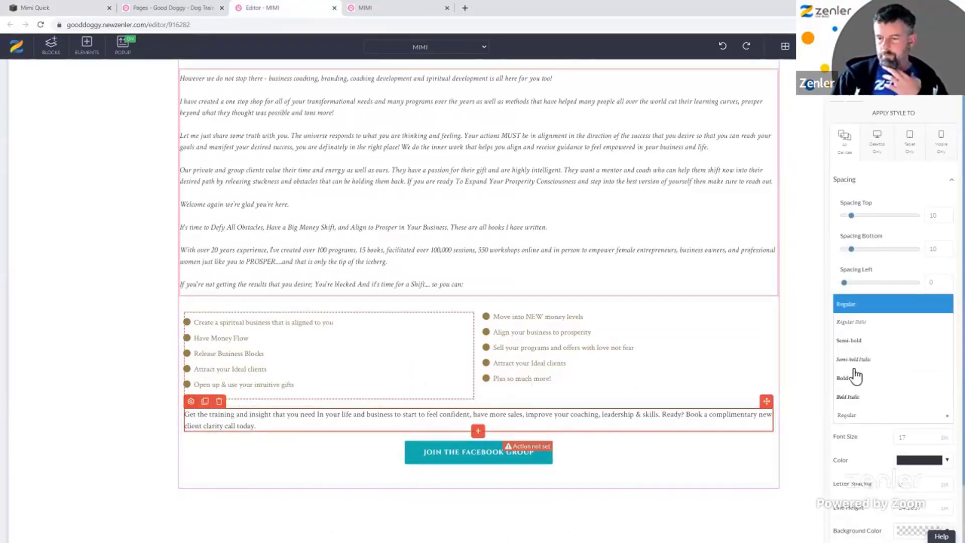
pyautogui.click(849, 323)
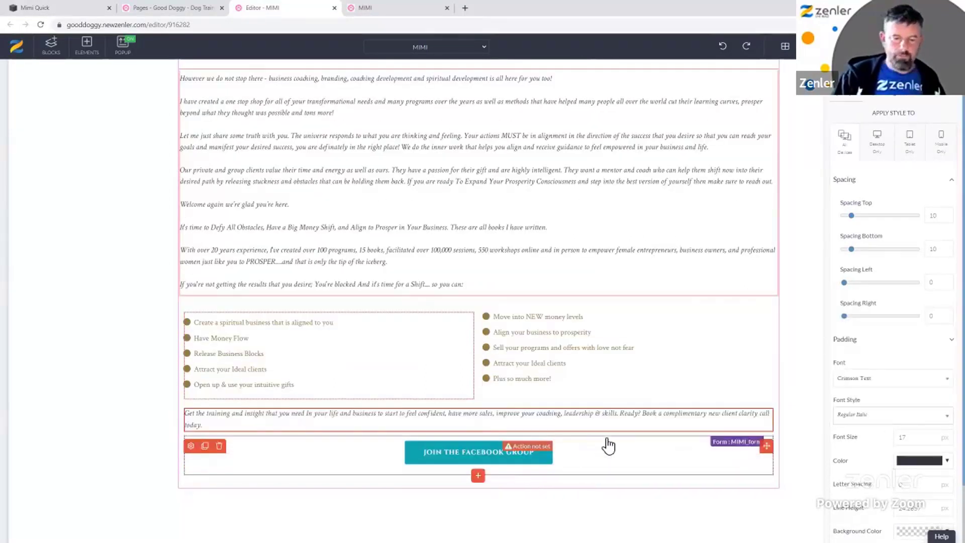
# - Copy the original website's text from the "ALIGN To PROSPER Method & Coaching" sentence through the Amazon books line, and return to the page editor
pyautogui.scroll(-1, 231, 116)
pyautogui.click(51, 7)
pyautogui.scroll(-4, 423, 363)
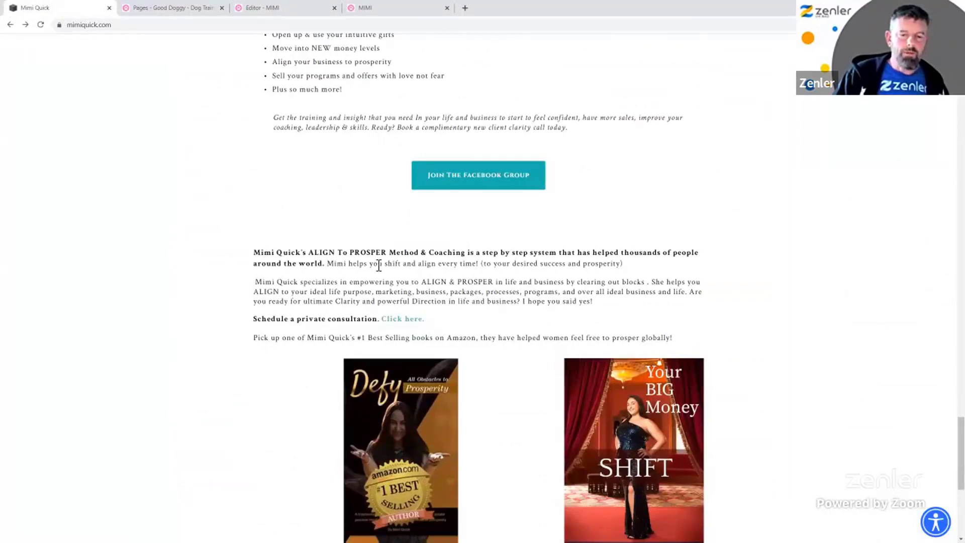
pyautogui.moveTo(332, 264); pyautogui.dragTo(694, 341)
pyautogui.click(359, 252)
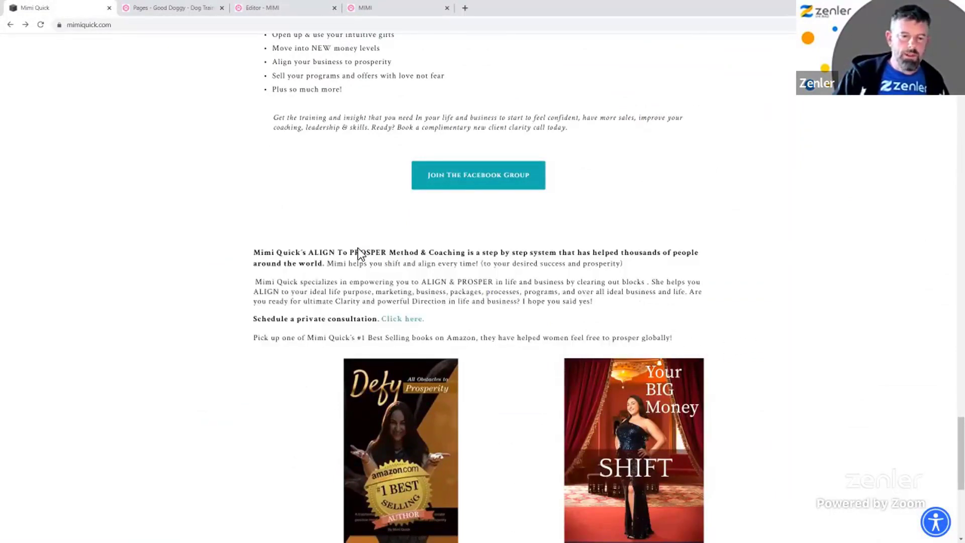
pyautogui.moveTo(254, 255); pyautogui.dragTo(693, 346)
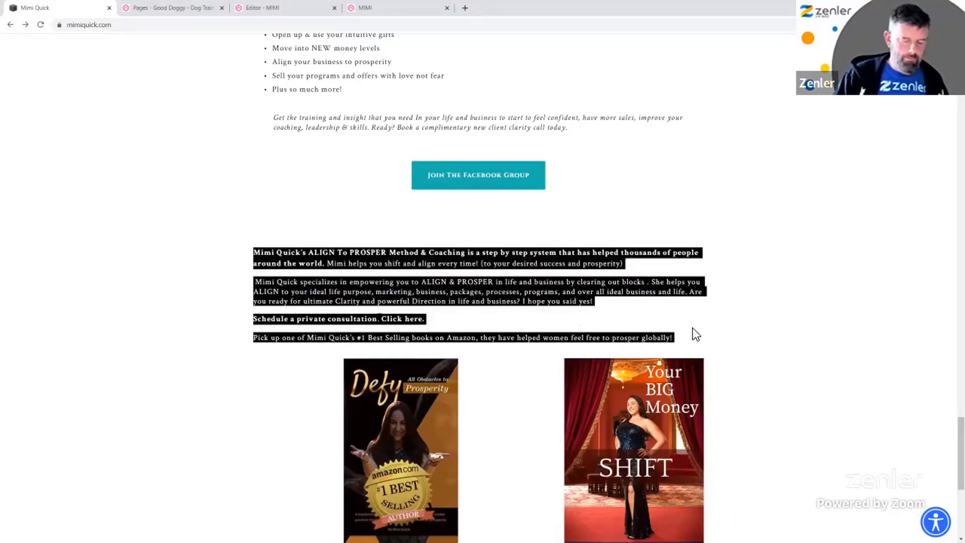
pyautogui.click(266, 9)
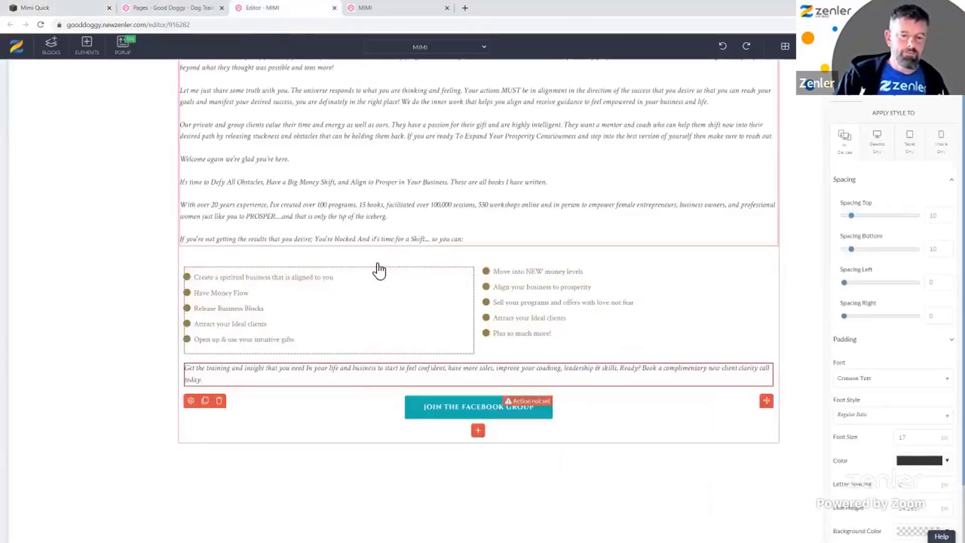
# - Duplicate the "Get the training and insight that you need" paragraph and move the copy beneath the JOIN THE FACEBOOK GROUP button
pyautogui.click(219, 380)
pyautogui.click(207, 403)
pyautogui.moveTo(766, 400)
pyautogui.mouseDown()
pyautogui.moveTo(599, 482)
pyautogui.moveTo(494, 501)
pyautogui.mouseUp()
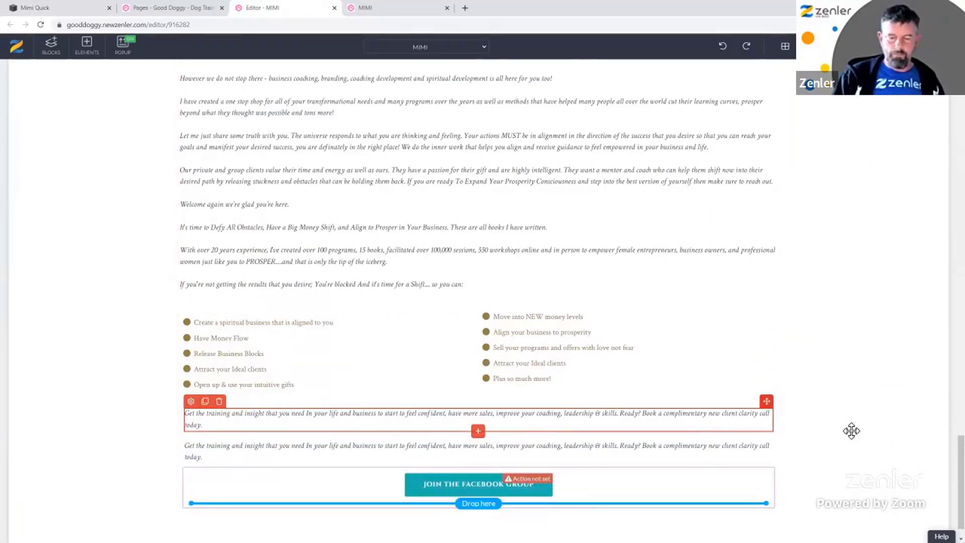
pyautogui.scroll(-1, 856, 406)
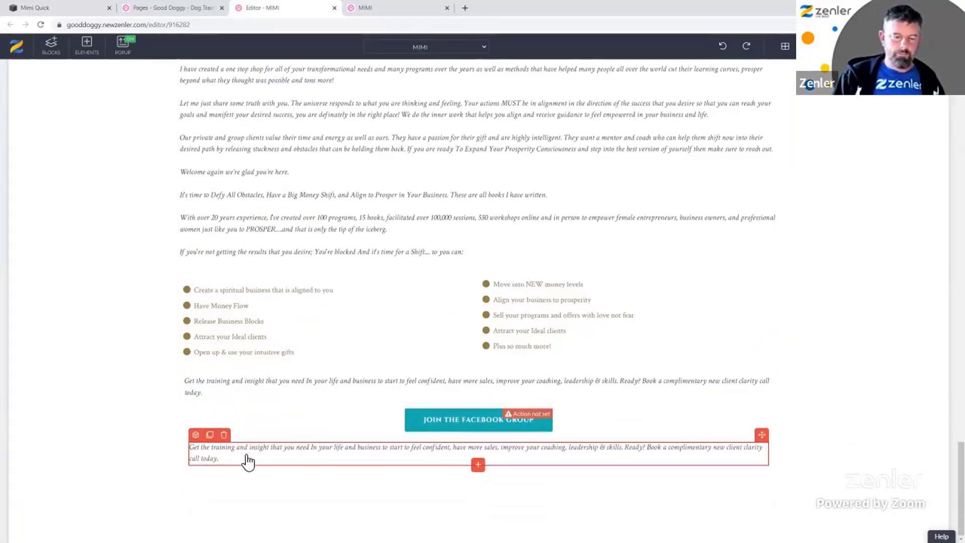
# - Replace the copied paragraph's text with the copied "ALIGN To PROSPER Method & Coaching" text and compare it with the original website
pyautogui.tripleClick(270, 466)
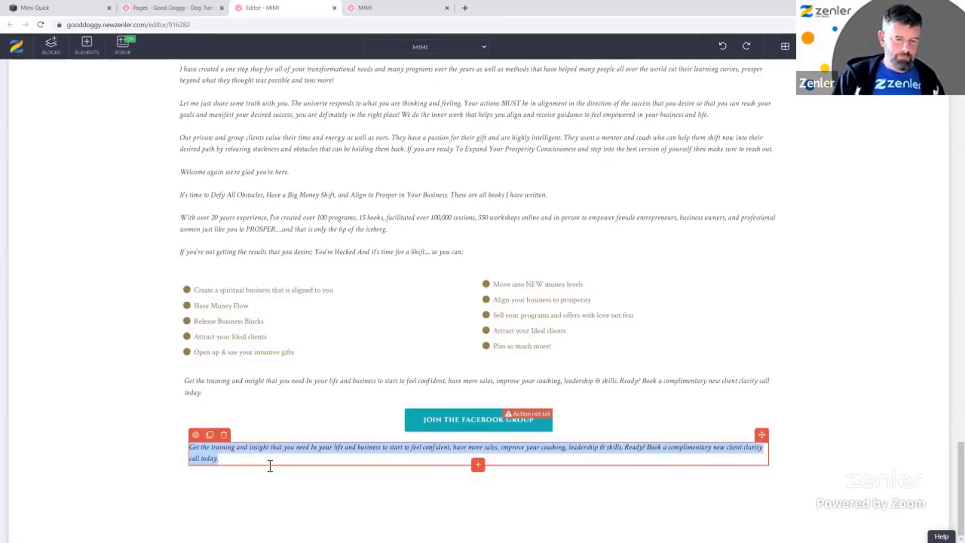
pyautogui.write("Mimi Quick's ALIGN To PROSPER Method & Coaching is a step by step system that has helped thousands of people around the world. Mimi helps you shift and align every time!!(to your desired success and prosperity) Mimi Quick specializes in empowering you to ALIGN & PROSPER in life and business by clearing out blocks . She helps you ALIGN to your ideal life purpose, marketing, business, packages, processes, programs, and over all ideal business and life. Are you ready for ultimate Clarity and powerful Direction in life and business? I hope you said yes! Schedule a private consultation. Click here. Pick up one of Mimi Quick's #1 Best Selling books on Amazon, they have helped women feel free to prosper globally!")
pyautogui.click(60, 8)
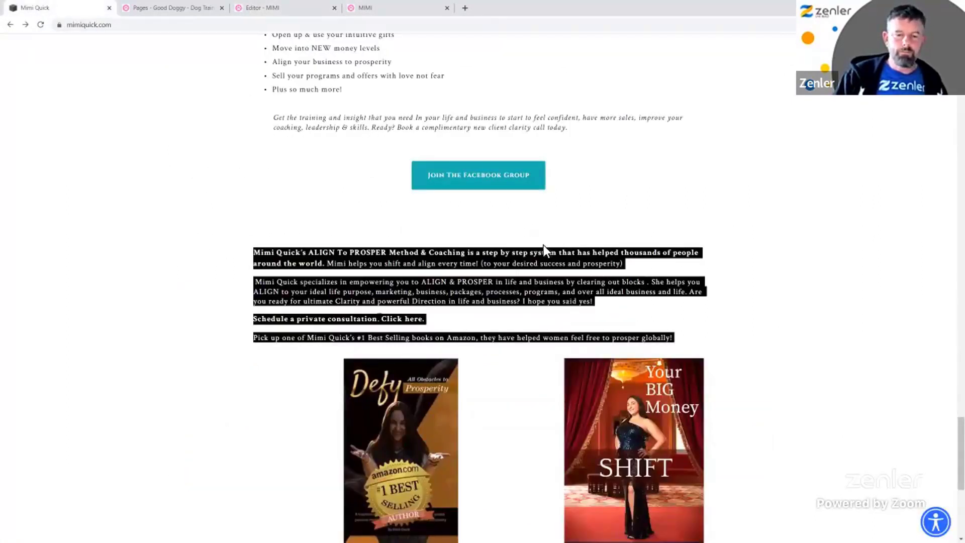
pyautogui.click(273, 13)
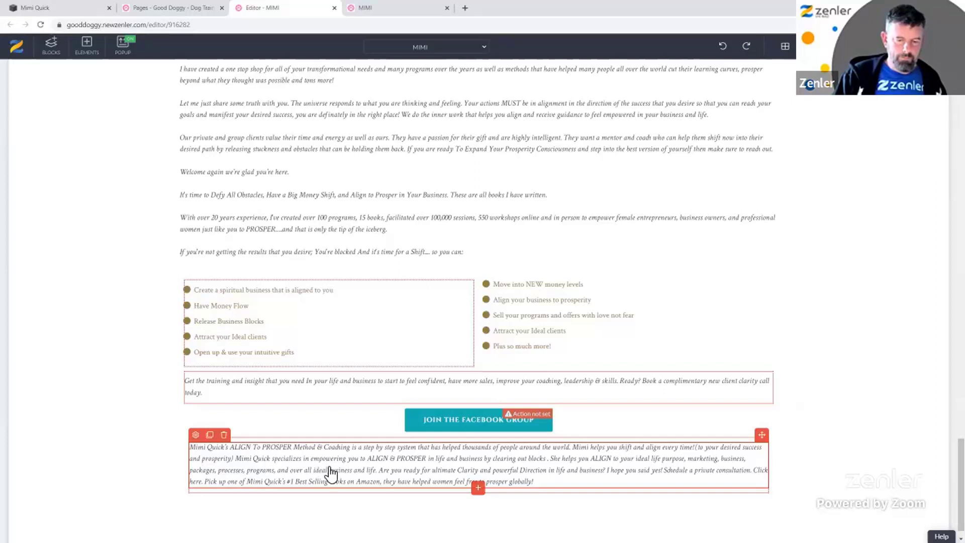
# - Break the pasted text into spaced paragraphs before the "specializes in empowering" sentence, "Are you ready for ultimate Clarity" and "Schedule a private consultation"
pyautogui.click(386, 472)
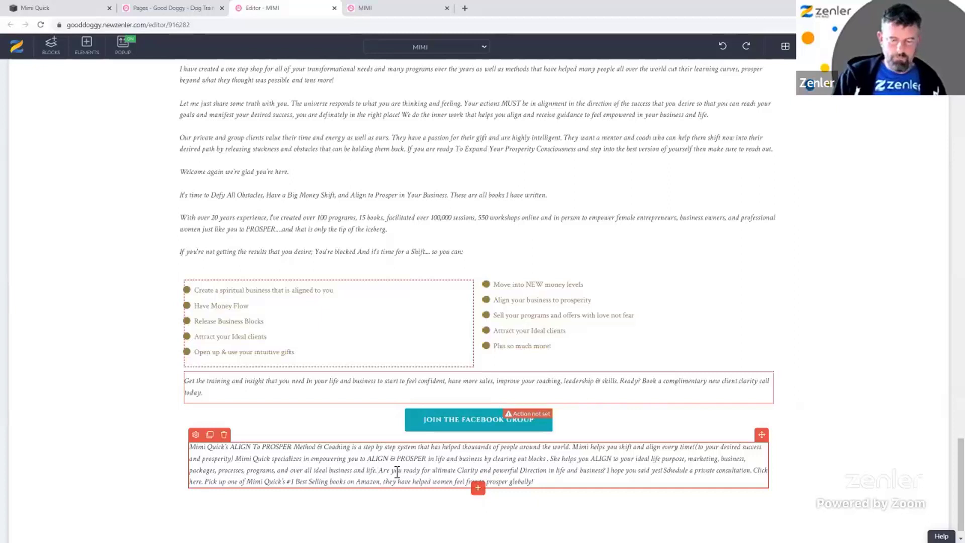
pyautogui.press('Return')
pyautogui.press('Return')
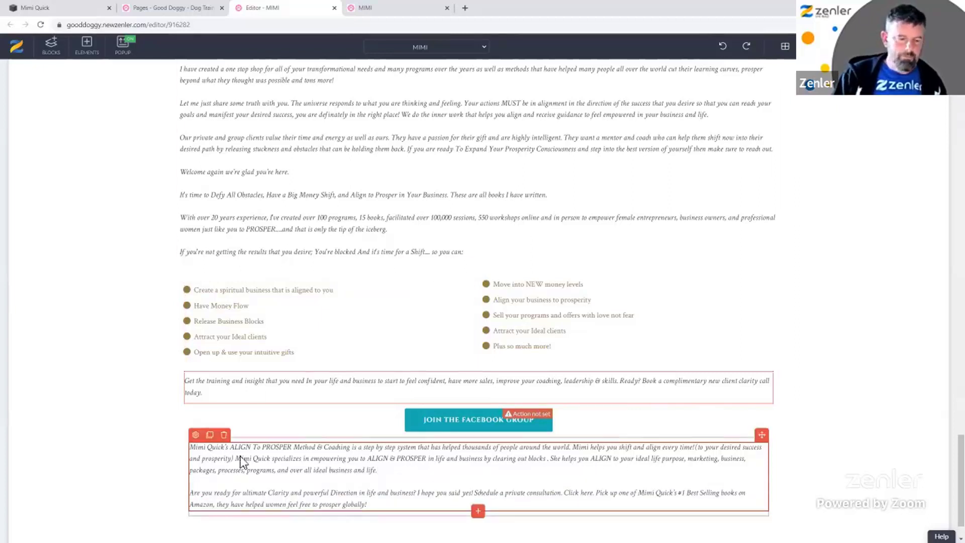
pyautogui.press('Return')
pyautogui.press('Return')
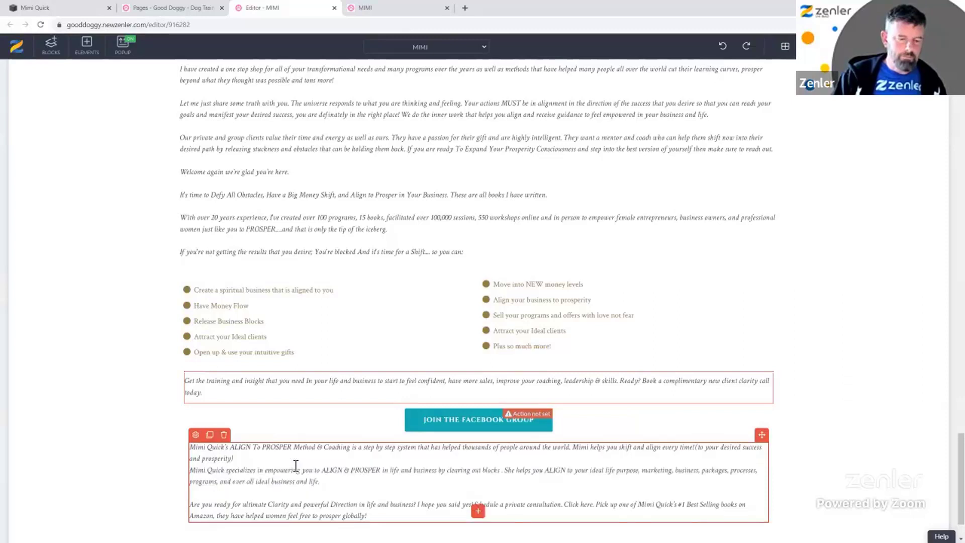
pyautogui.click(56, 9)
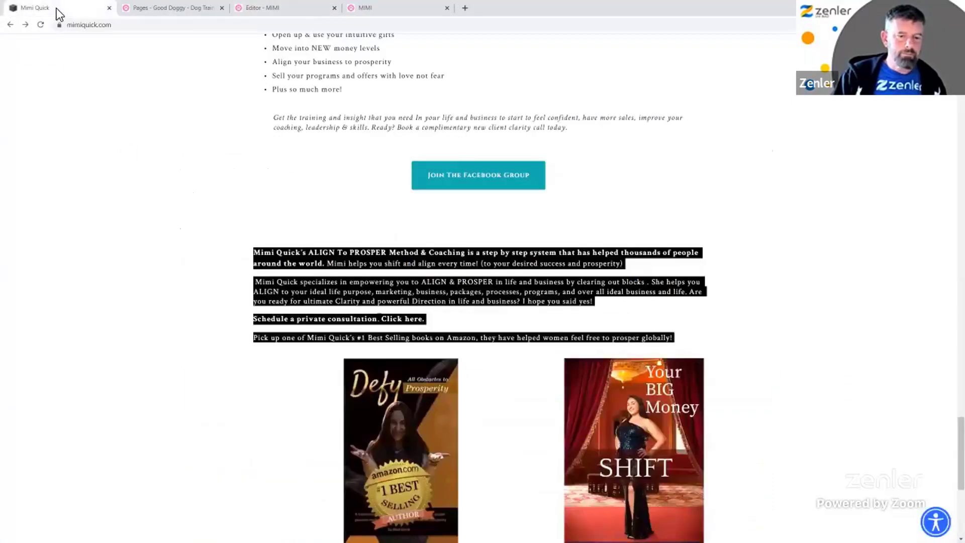
pyautogui.click(261, 11)
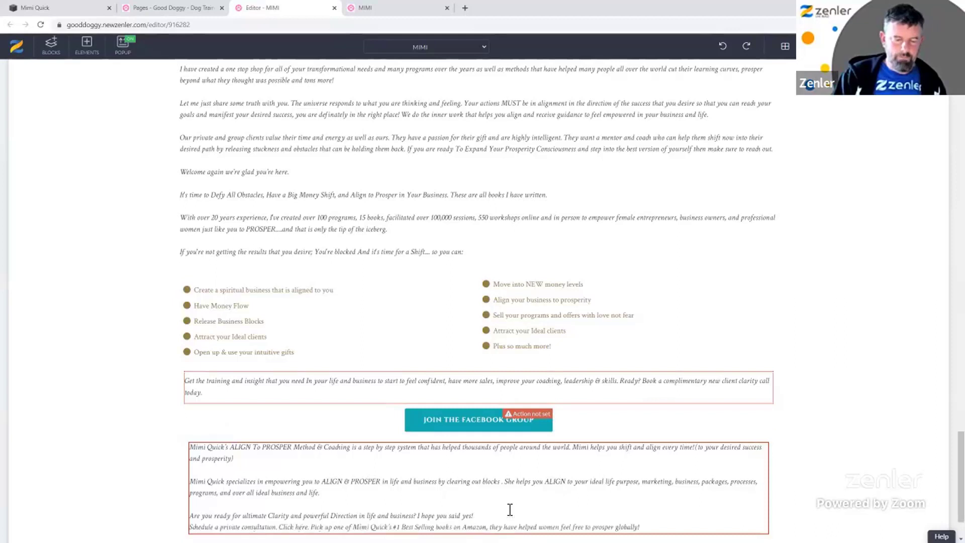
pyautogui.press('Return')
pyautogui.scroll(-2, 551, 471)
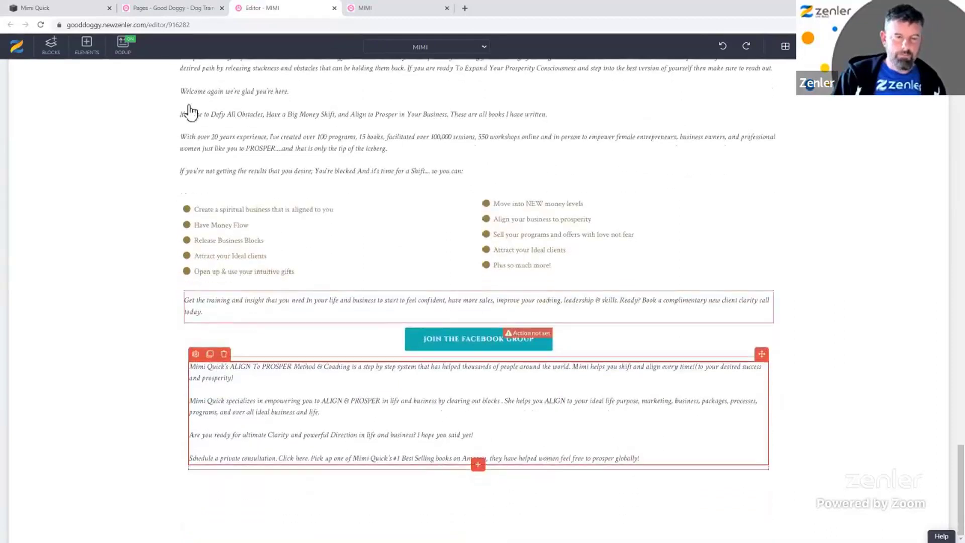
# - Check the original layout and put the "Pick up one of" Amazon books sentence on its own line below the consultation line
pyautogui.click(81, 8)
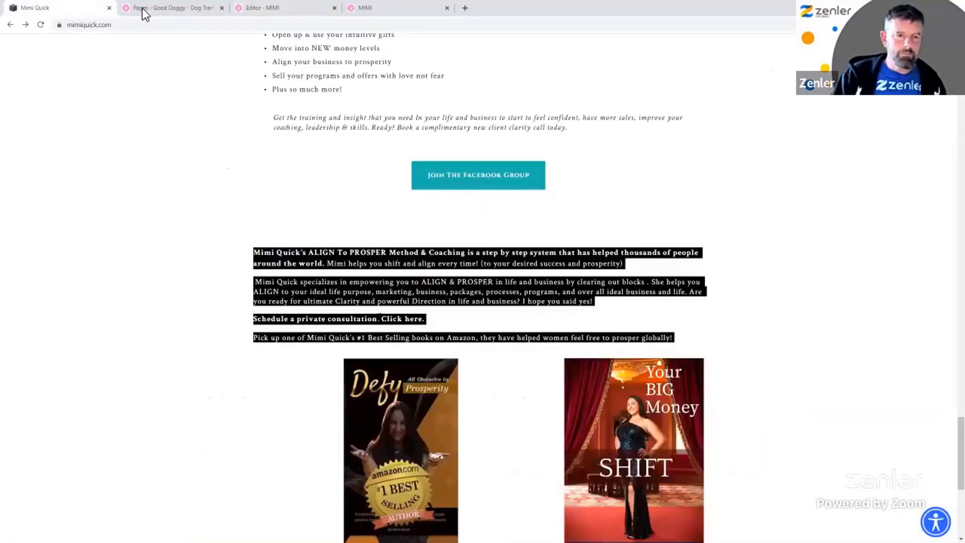
pyautogui.click(260, 14)
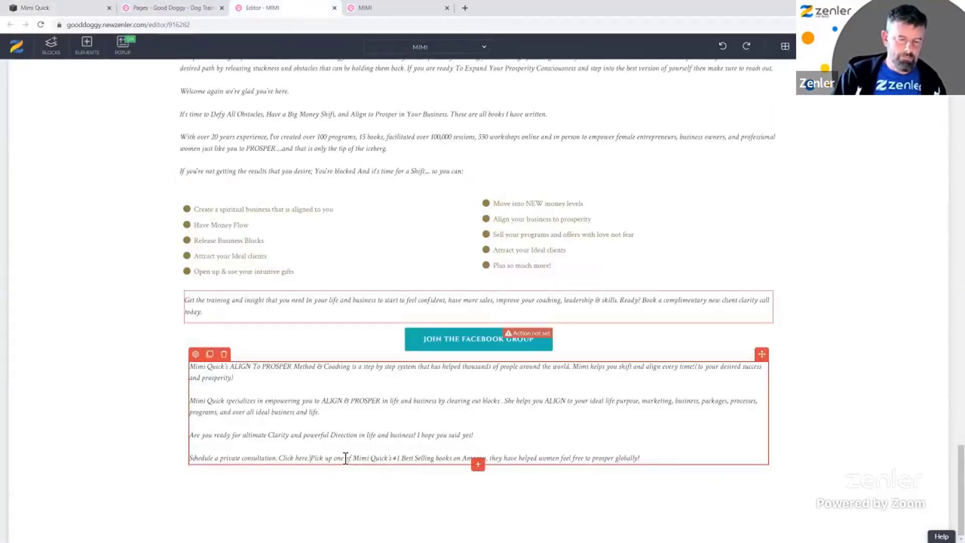
pyautogui.press('Return')
pyautogui.moveTo(315, 460); pyautogui.dragTo(196, 461)
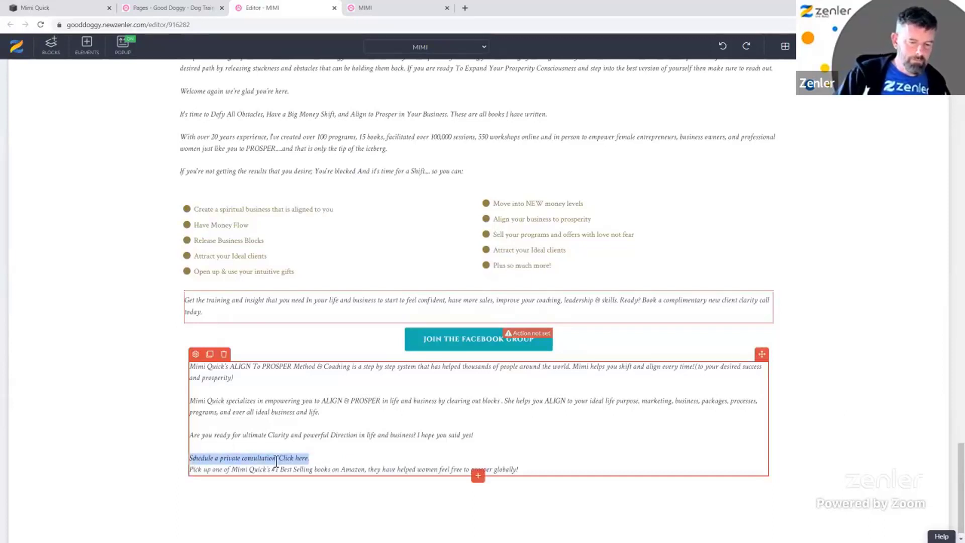
pyautogui.click(380, 447)
pyautogui.scroll(-1, 379, 448)
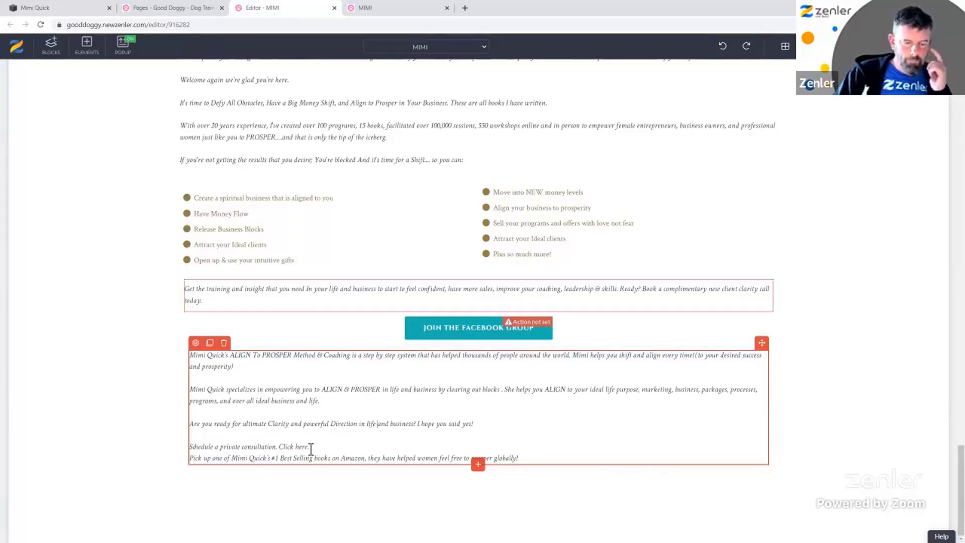
# - Set the ALIGN To PROSPER text block's font style to Regular
pyautogui.click(196, 342)
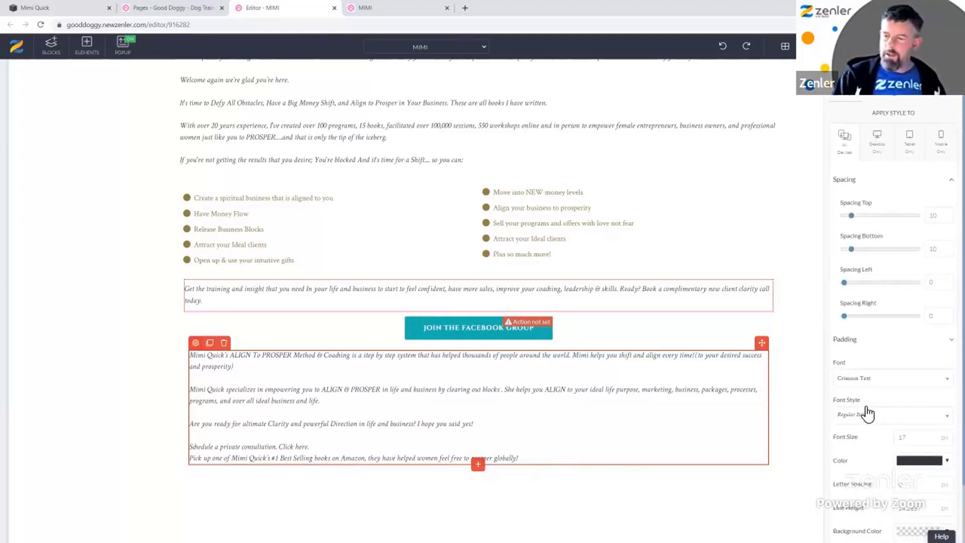
pyautogui.click(860, 421)
pyautogui.click(860, 304)
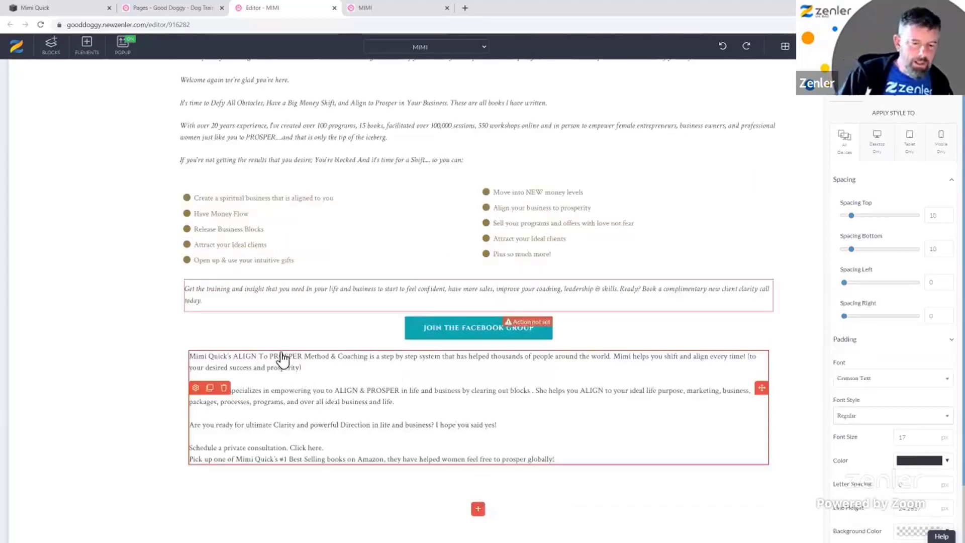
# - Make the words "PROSPER" and "ALIGN" bold in the text block's first sentence
pyautogui.click(287, 358)
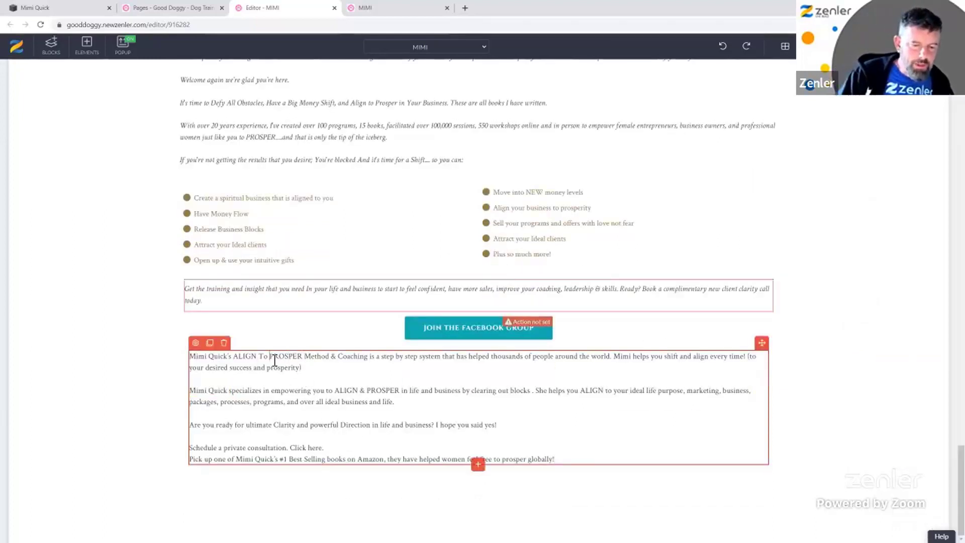
pyautogui.moveTo(302, 358); pyautogui.dragTo(273, 359)
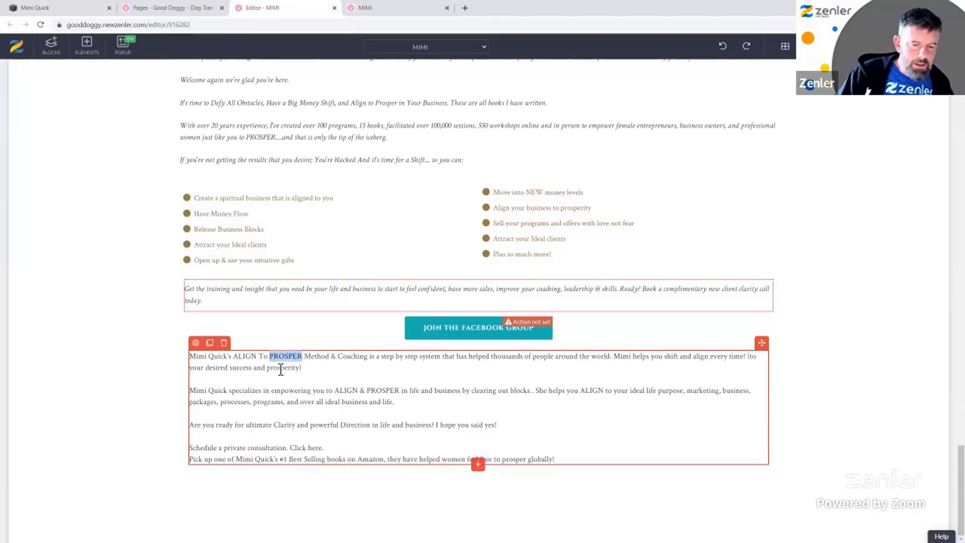
pyautogui.click(227, 377)
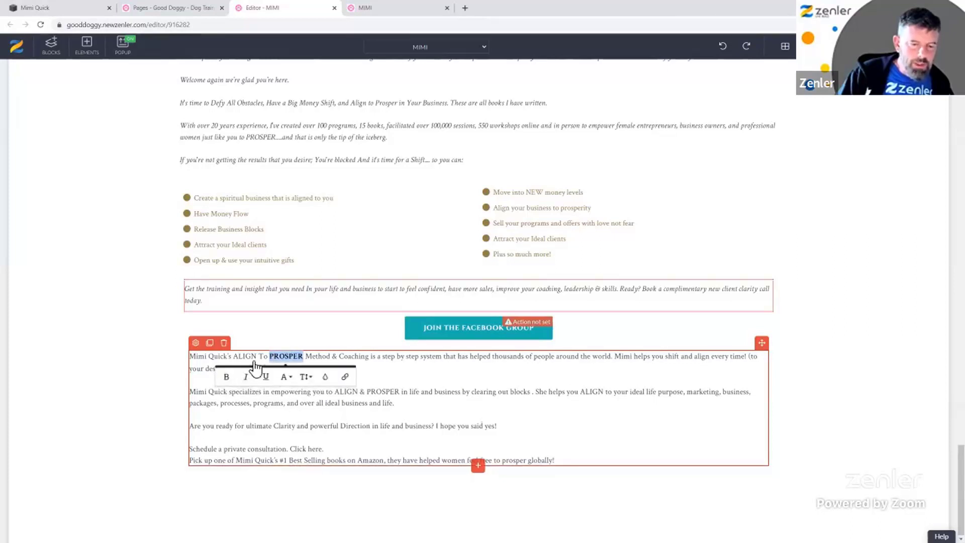
pyautogui.moveTo(258, 357); pyautogui.dragTo(233, 359)
pyautogui.click(187, 378)
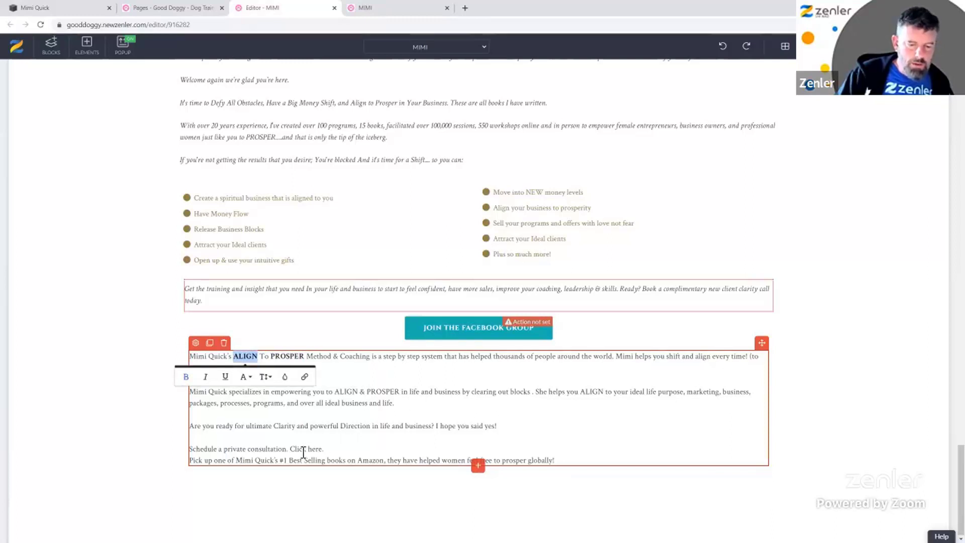
# - Make the "Schedule a private consultation. Click here." line bold and increase its font size
pyautogui.click(338, 449)
pyautogui.moveTo(239, 452); pyautogui.dragTo(202, 457)
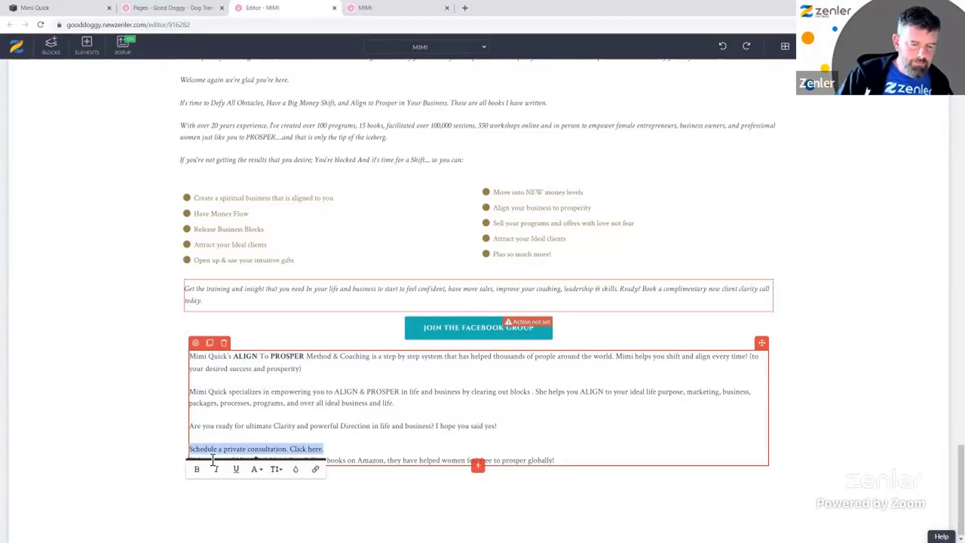
pyautogui.click(199, 474)
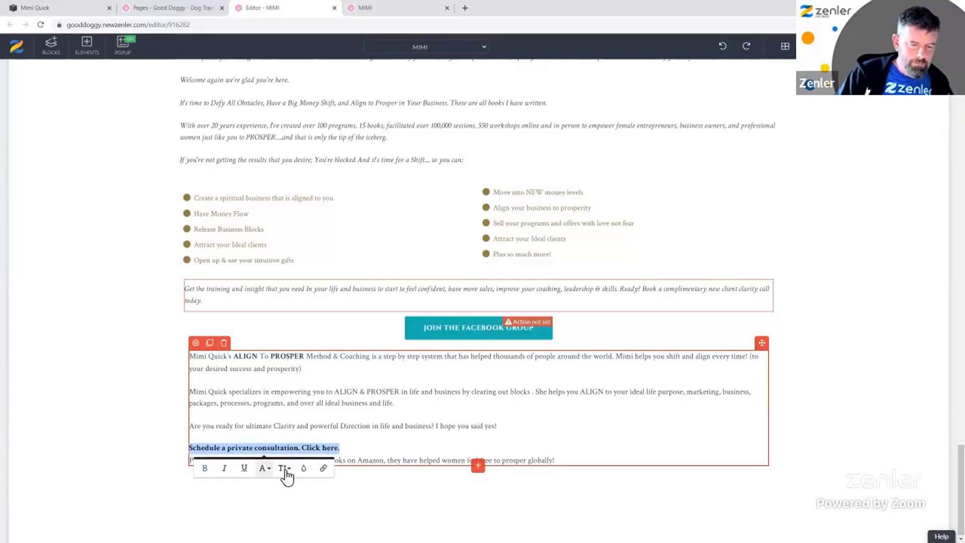
pyautogui.click(290, 470)
pyautogui.scroll(-3, 291, 500)
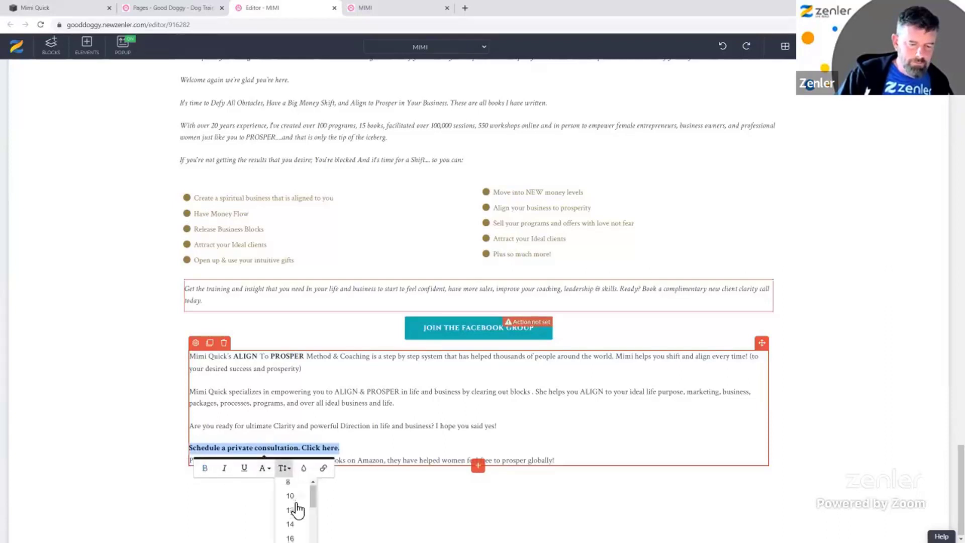
pyautogui.scroll(2, 297, 500)
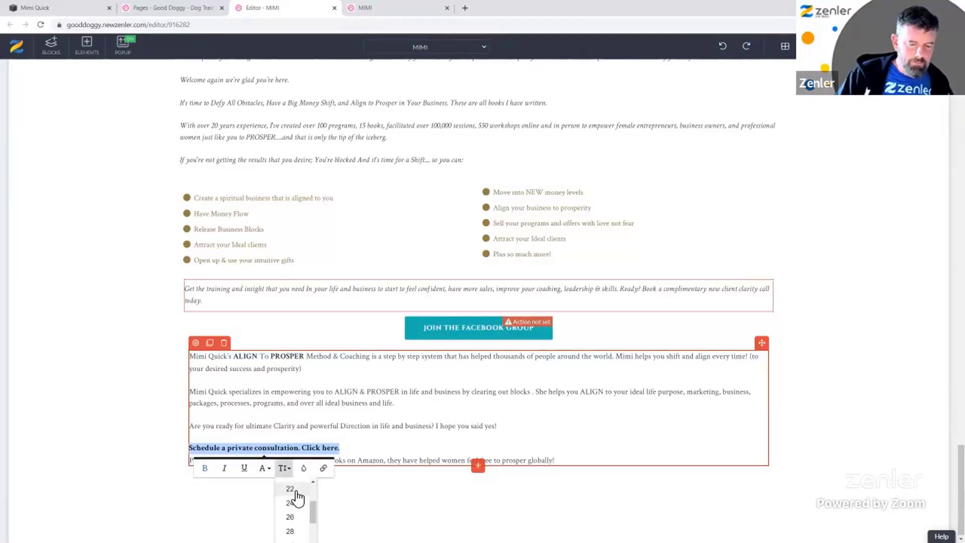
pyautogui.click(290, 522)
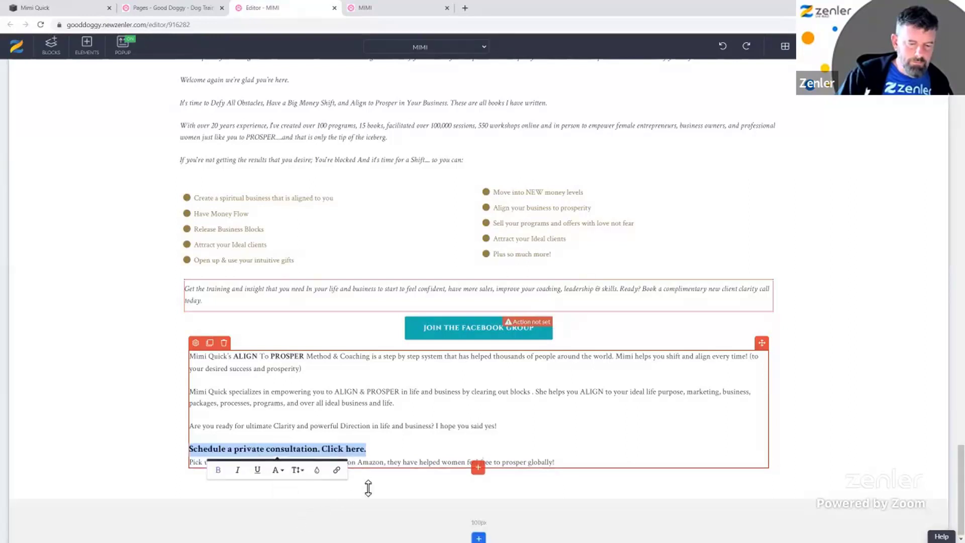
# - Duplicate the ALIGN To PROSPER text block and delete everything in the copy except the Amazon books line
pyautogui.click(385, 450)
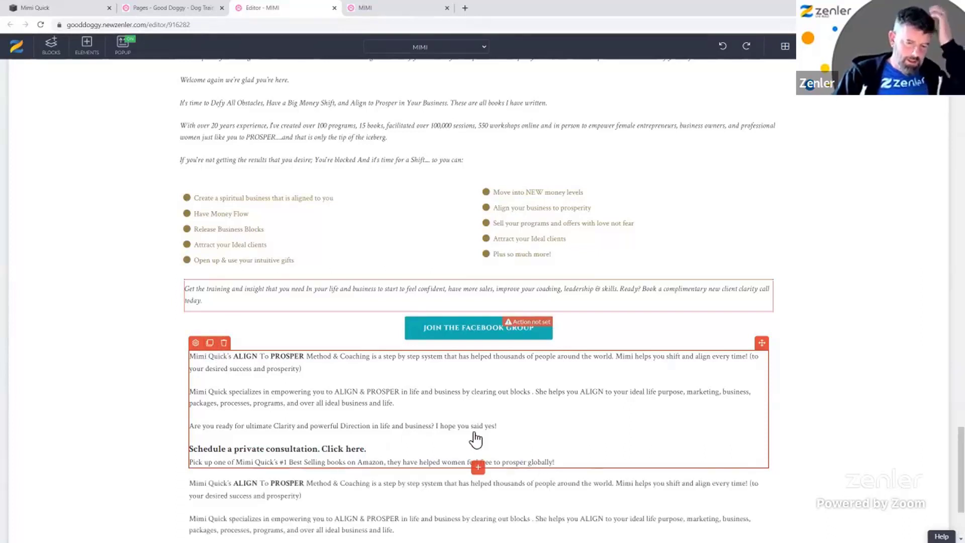
pyautogui.scroll(-3, 475, 439)
pyautogui.click(293, 400)
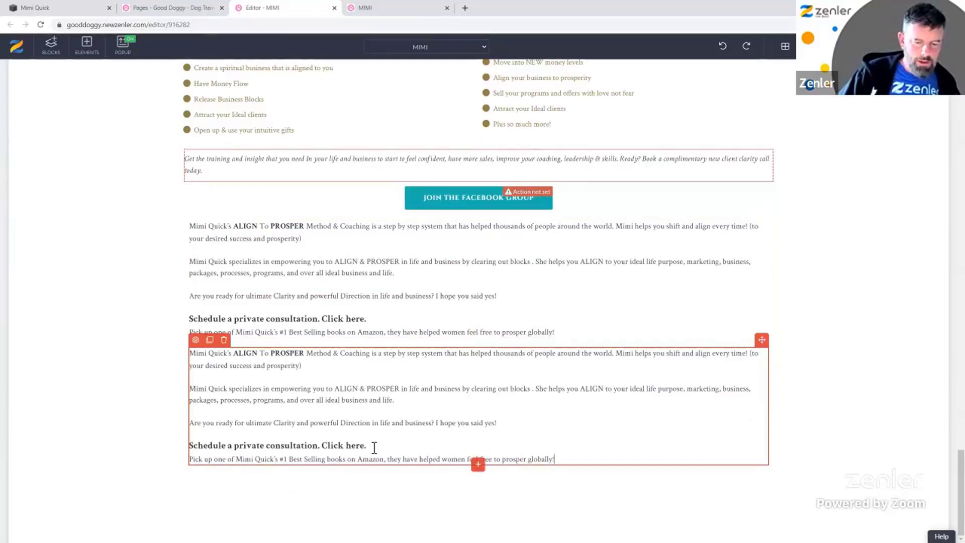
pyautogui.moveTo(356, 441); pyautogui.dragTo(194, 354)
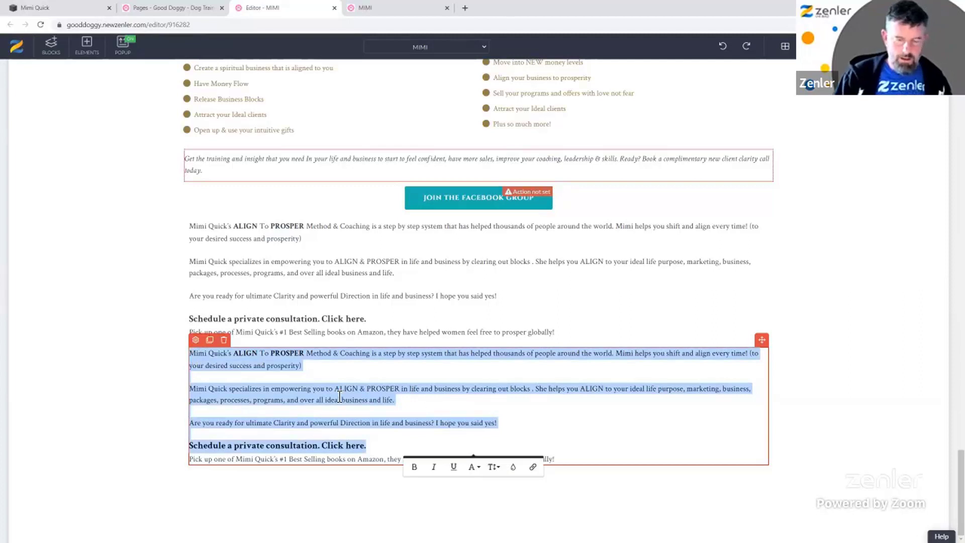
pyautogui.press('BackSpace')
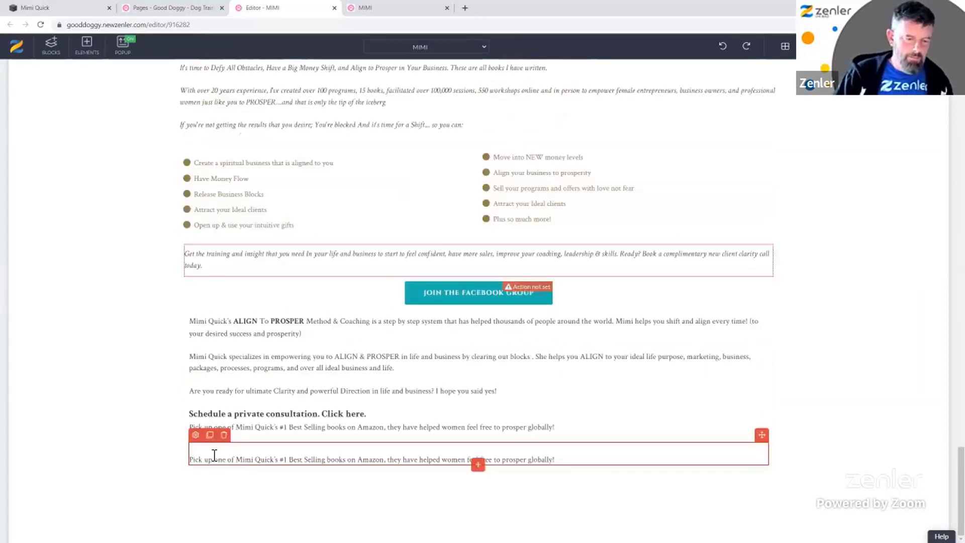
# - Delete the Amazon books line from the first text block so it ends with the consultation line
pyautogui.click(281, 442)
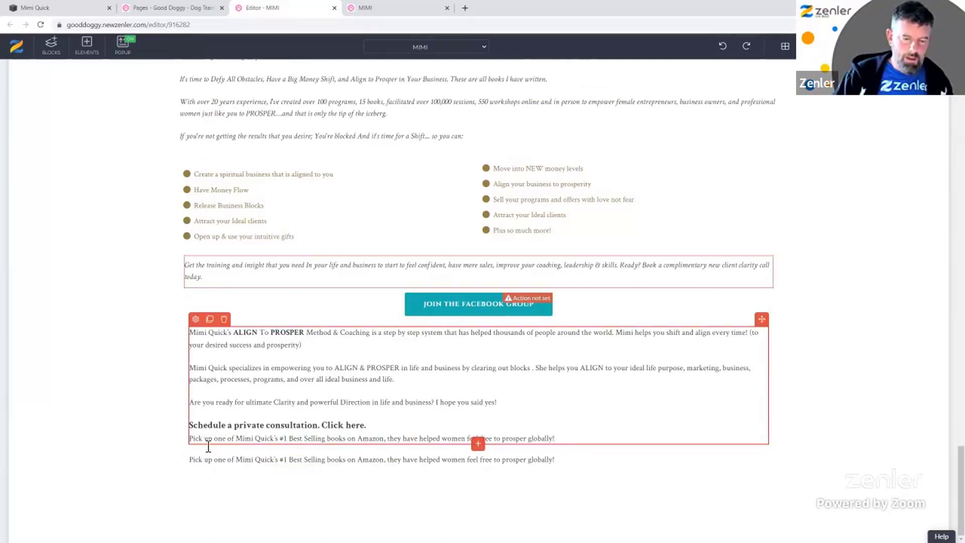
pyautogui.tripleClick(208, 446)
pyautogui.press('BackSpace')
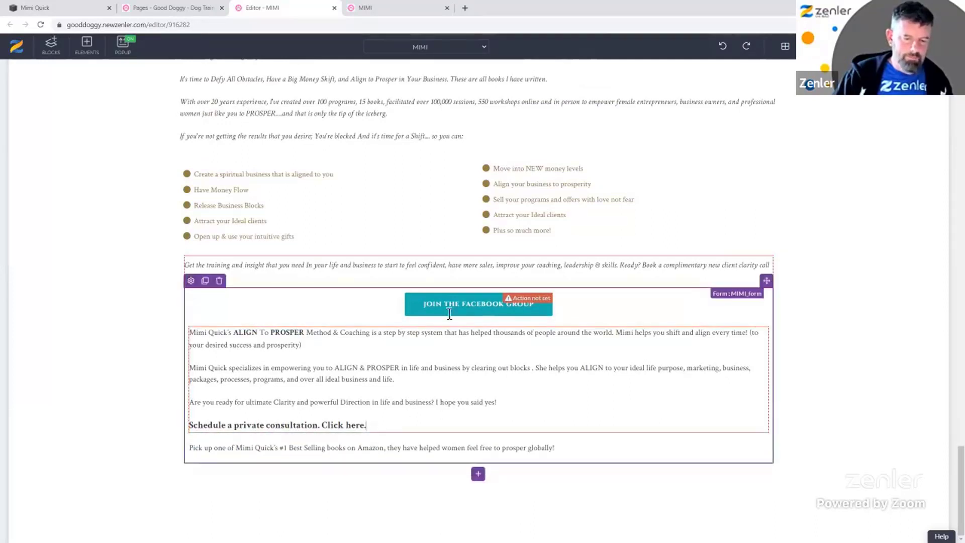
# - Duplicate the Facebook group button, move the copy between the consultation line and the Amazon books line, and align it left
pyautogui.click(447, 313)
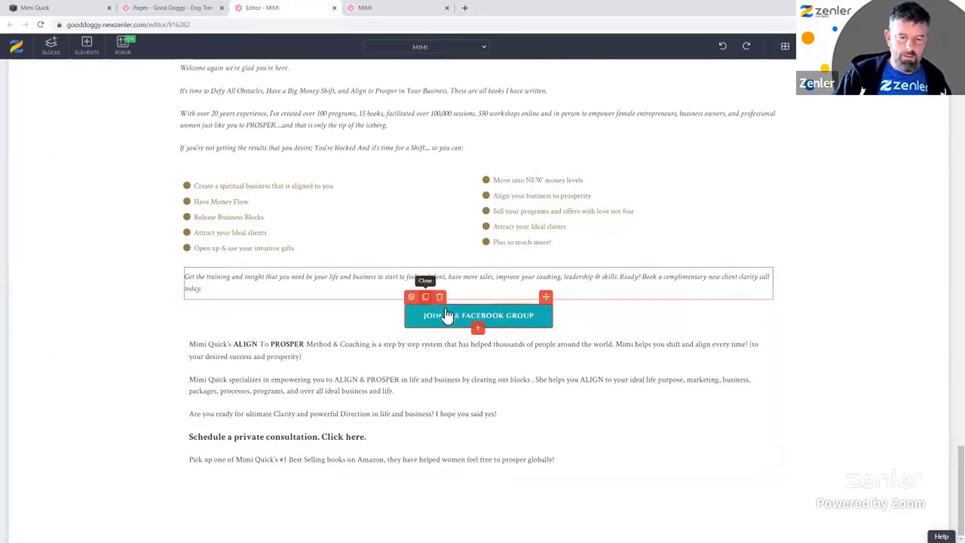
pyautogui.moveTo(542, 301)
pyautogui.mouseDown()
pyautogui.moveTo(264, 469)
pyautogui.moveTo(258, 477)
pyautogui.moveTo(270, 481)
pyautogui.mouseUp()
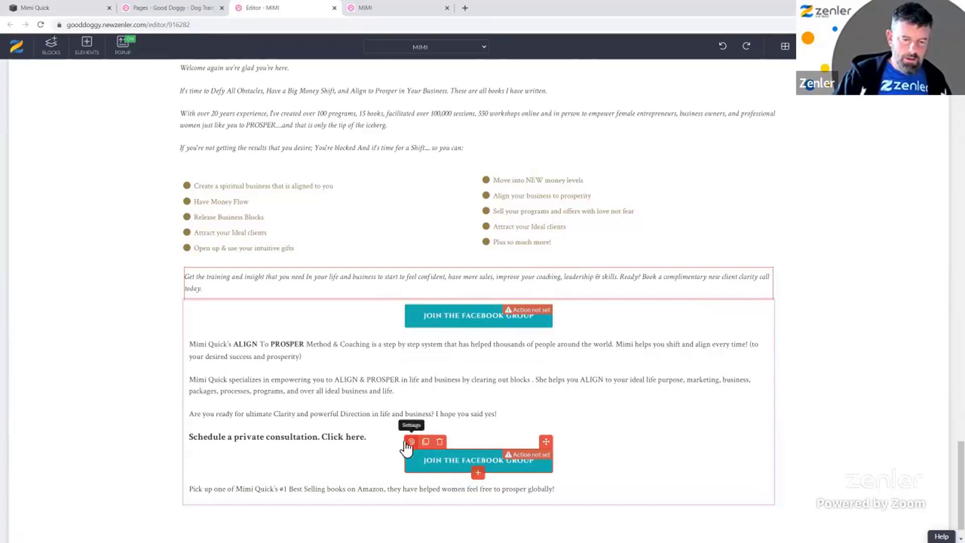
pyautogui.click(408, 442)
pyautogui.scroll(-3, 854, 466)
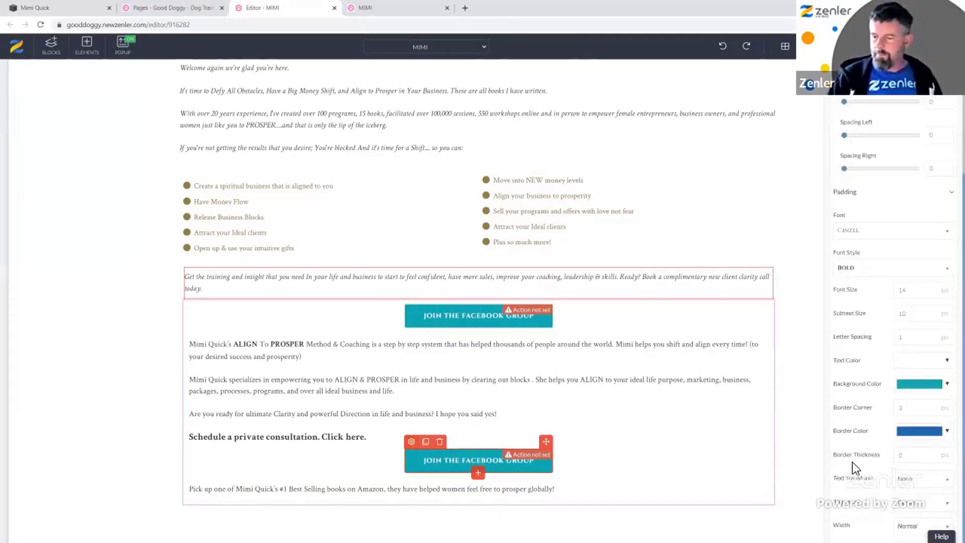
pyautogui.click(917, 504)
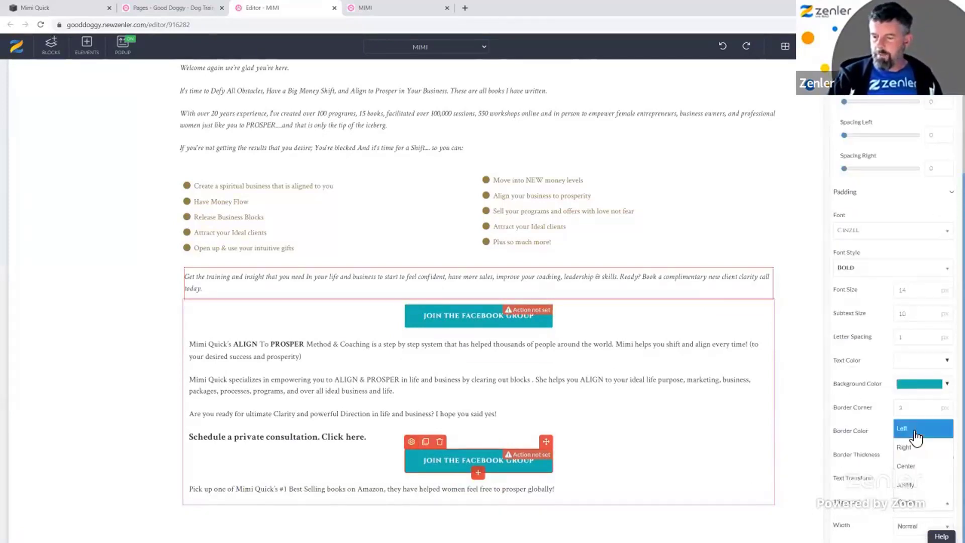
pyautogui.click(915, 437)
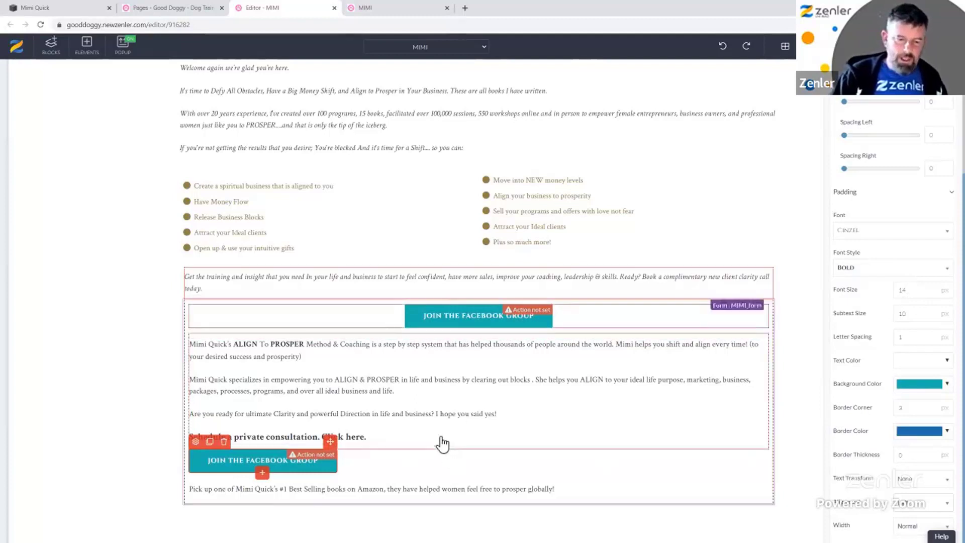
# - Change the copied button's text to "Click Here"
pyautogui.scroll(3, 874, 181)
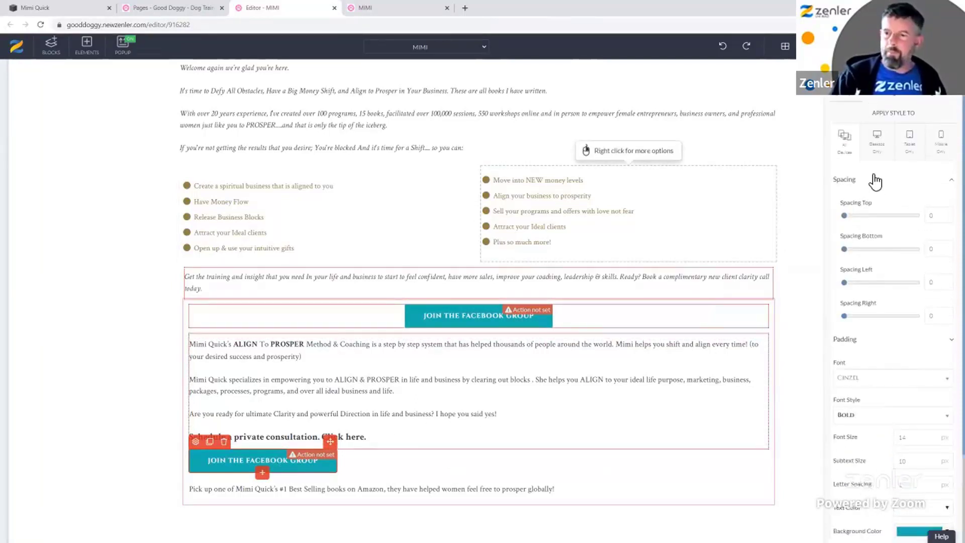
pyautogui.scroll(5, 915, 126)
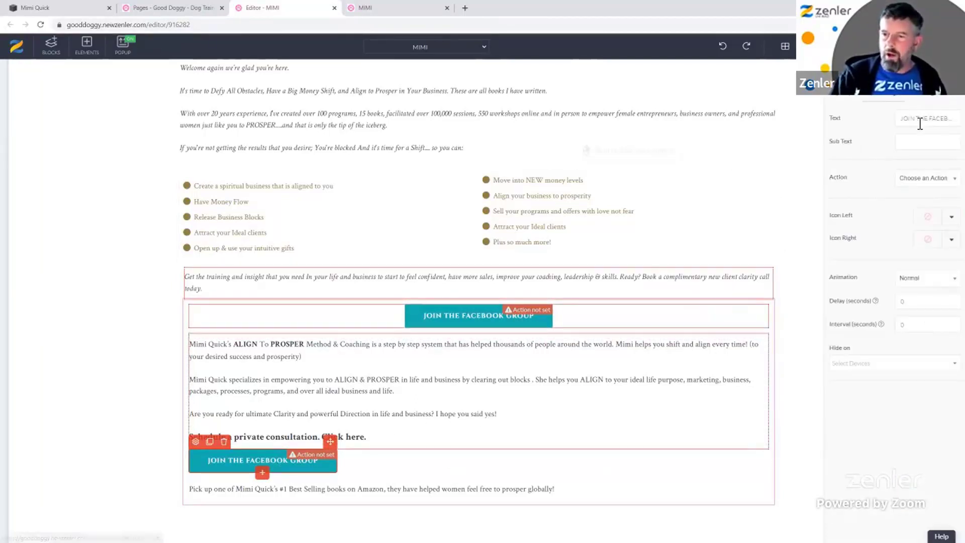
pyautogui.tripleClick(937, 124)
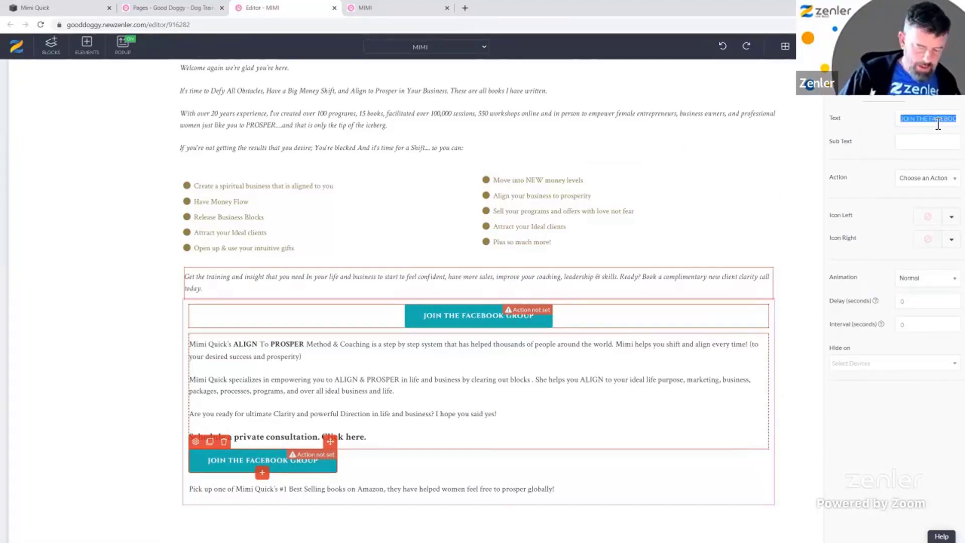
pyautogui.write('Click')
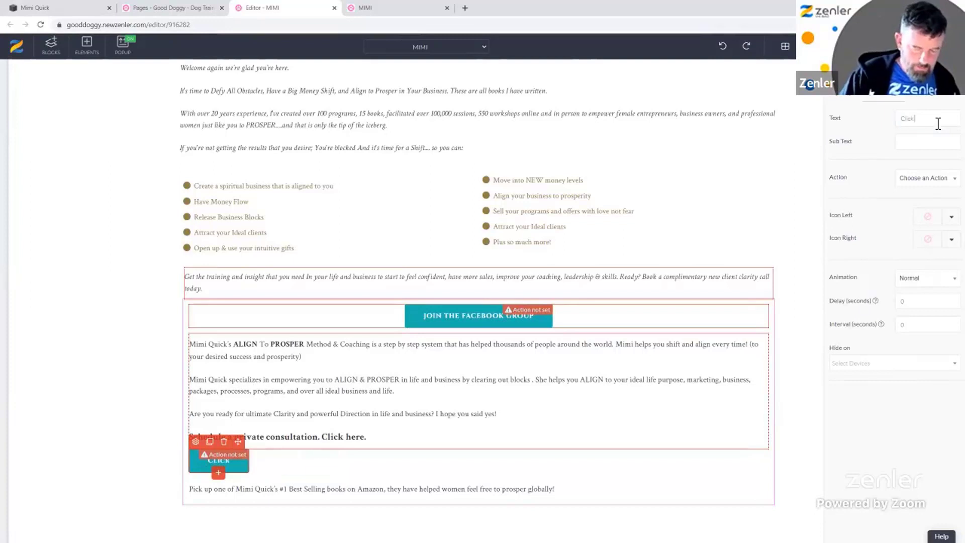
pyautogui.write(' Here')
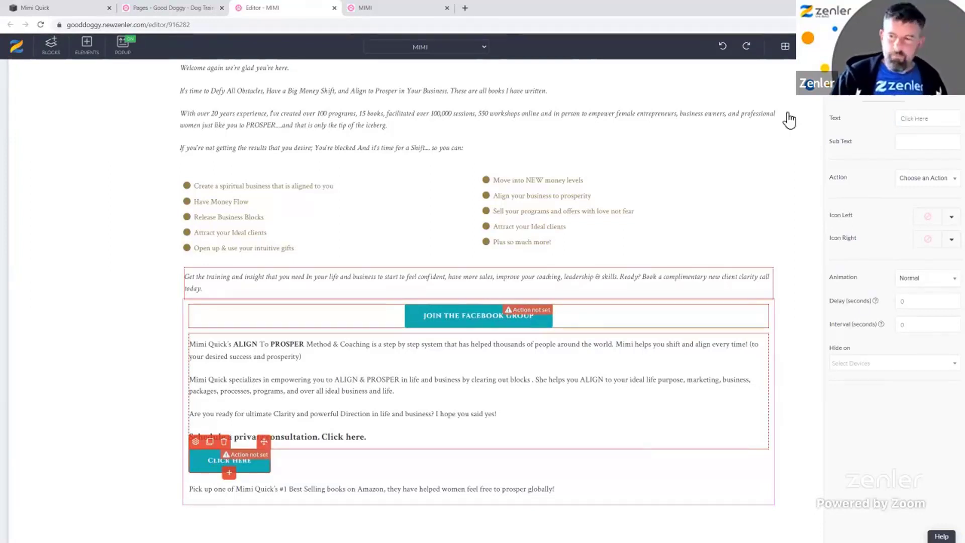
# - Give the "Click Here" button the olive-gold background used by the bullets and set its top and bottom padding to 8
pyautogui.click(848, 95)
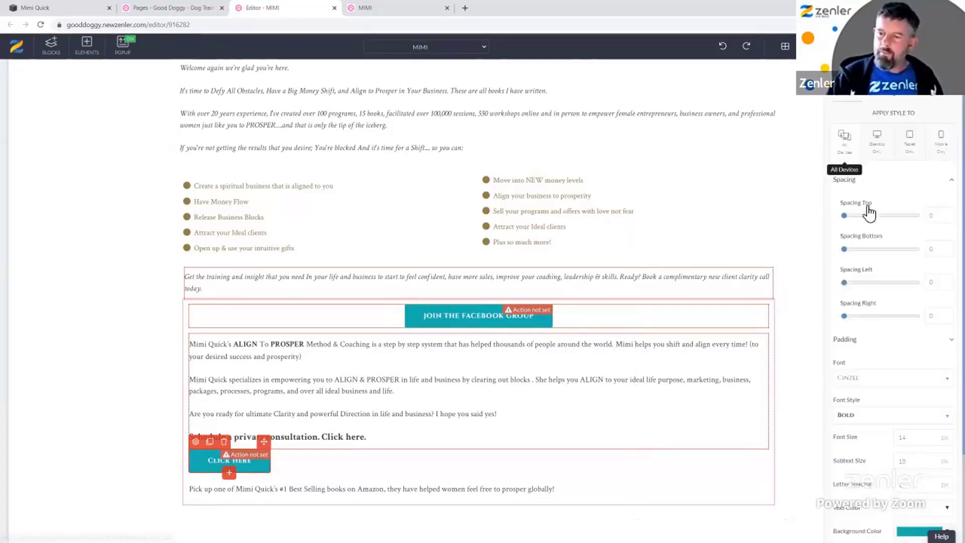
pyautogui.scroll(-3, 874, 334)
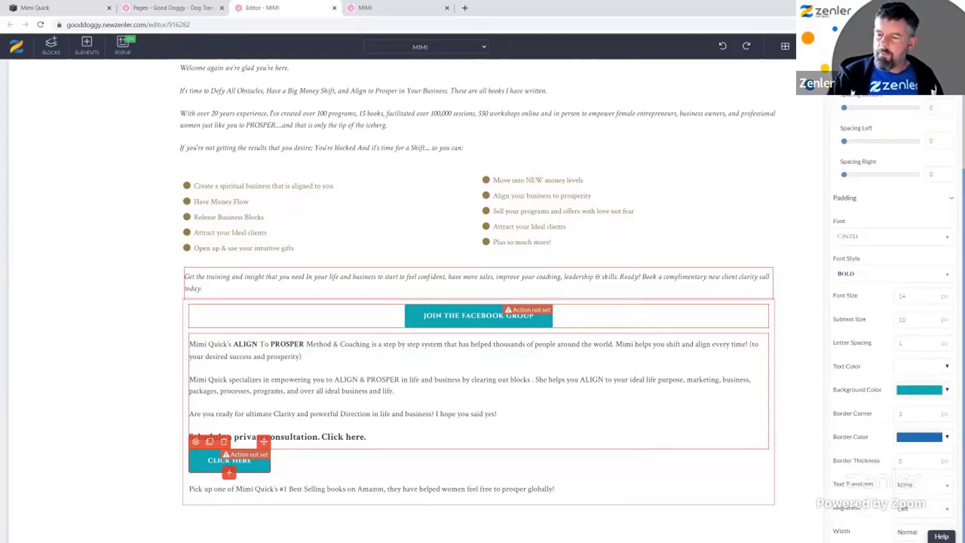
pyautogui.click(947, 390)
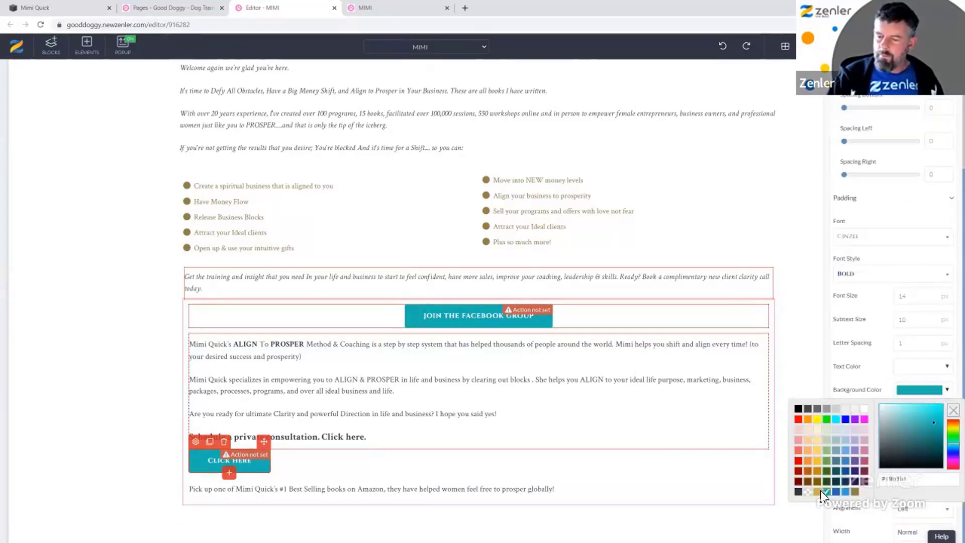
pyautogui.click(855, 492)
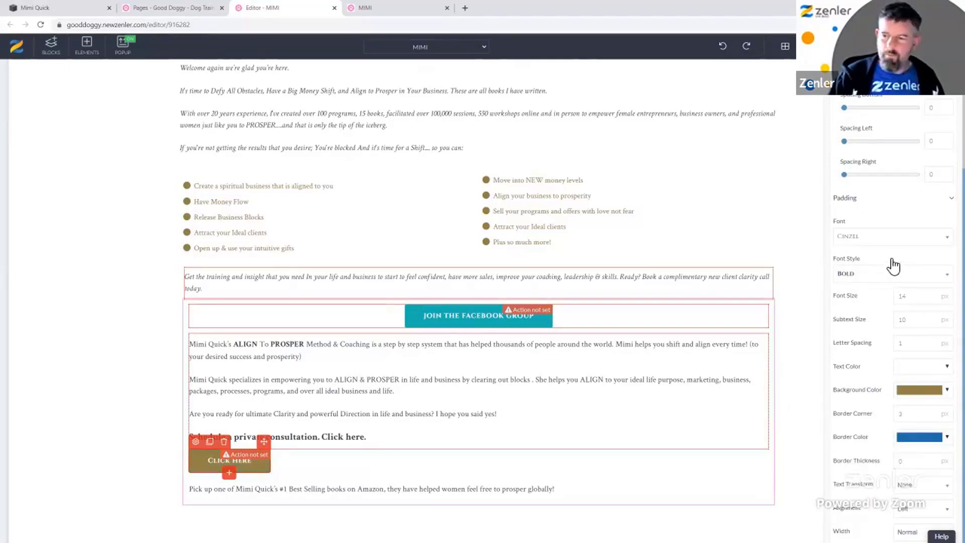
pyautogui.click(951, 198)
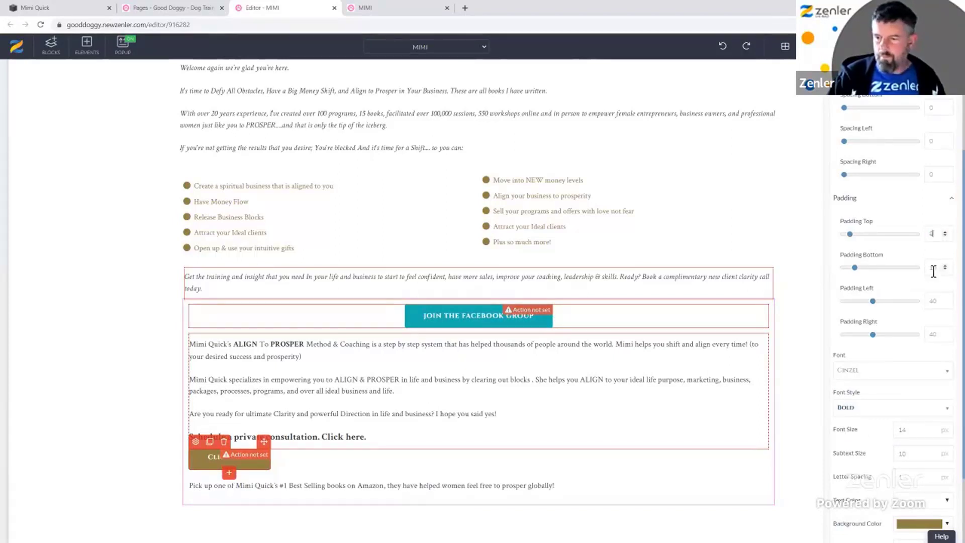
pyautogui.write('8')
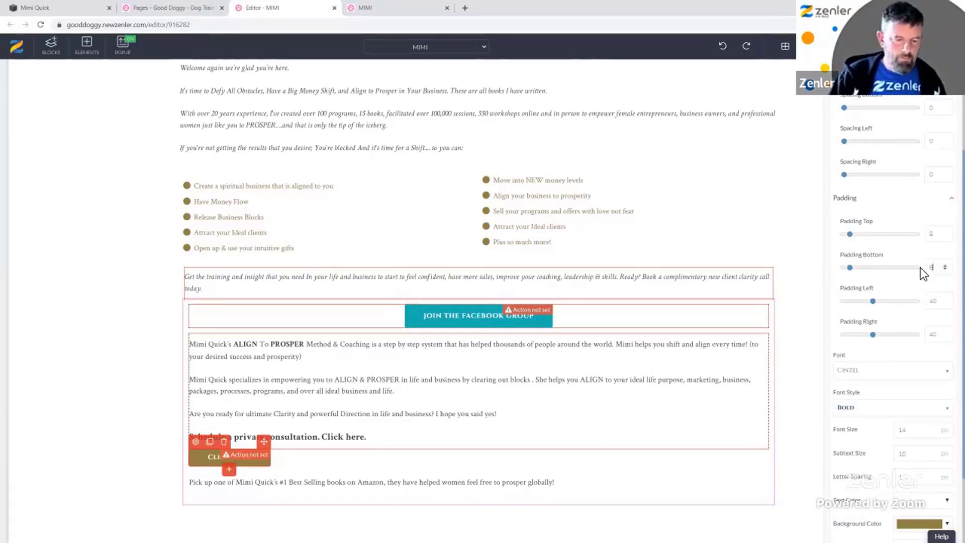
# - Delete "Click here." from the consultation line so it reads "Schedule a private consultation."
pyautogui.click(377, 440)
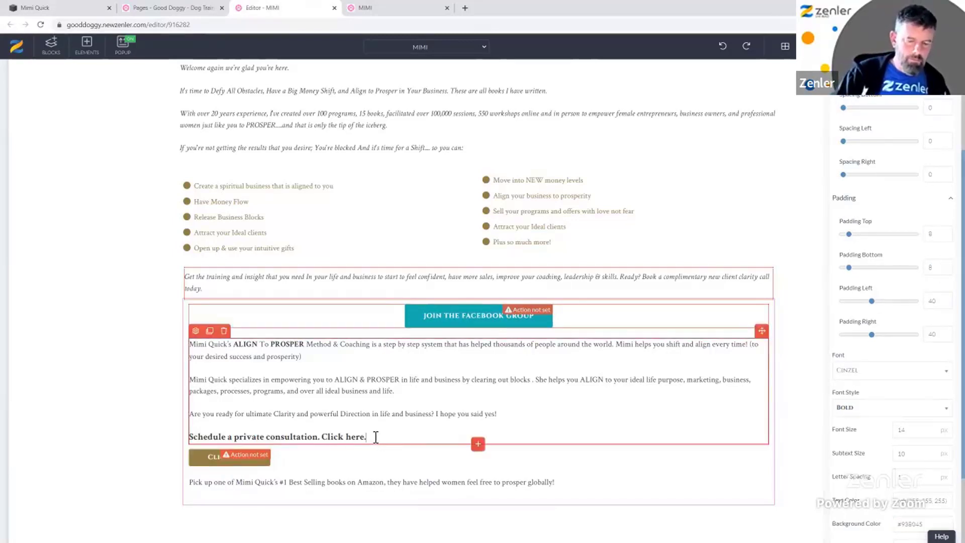
pyautogui.moveTo(375, 437); pyautogui.dragTo(327, 437)
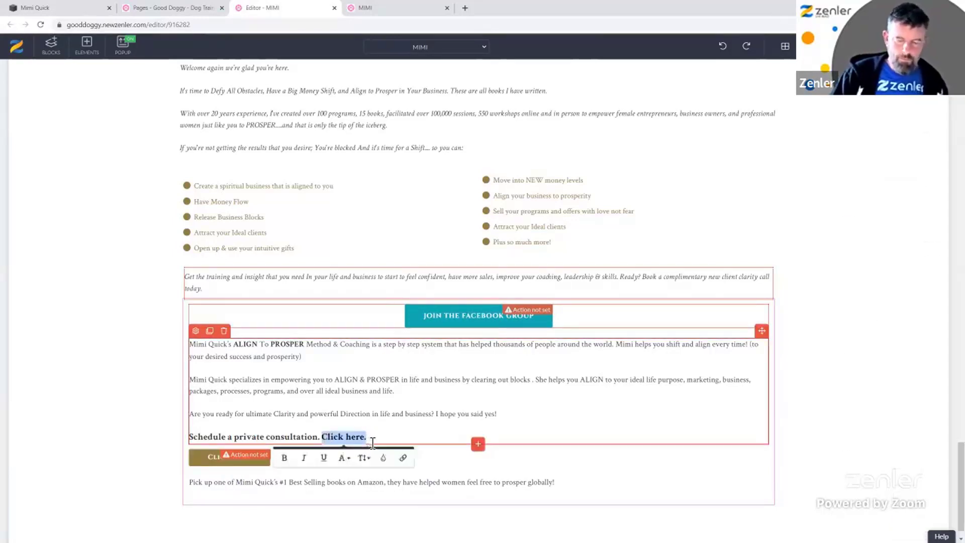
pyautogui.press('BackSpace')
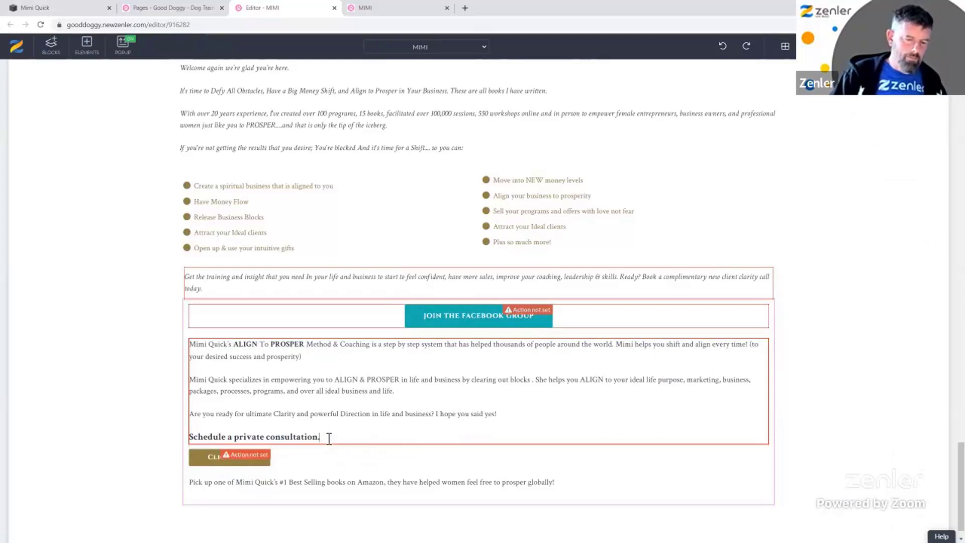
pyautogui.keyDown('shift'); pyautogui.click(193, 439); pyautogui.keyUp('shift')
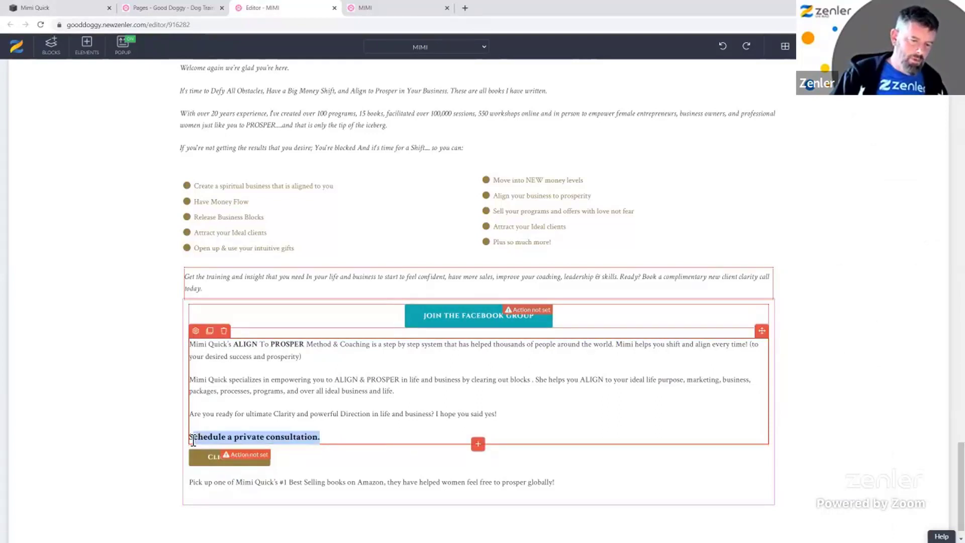
pyautogui.click(311, 459)
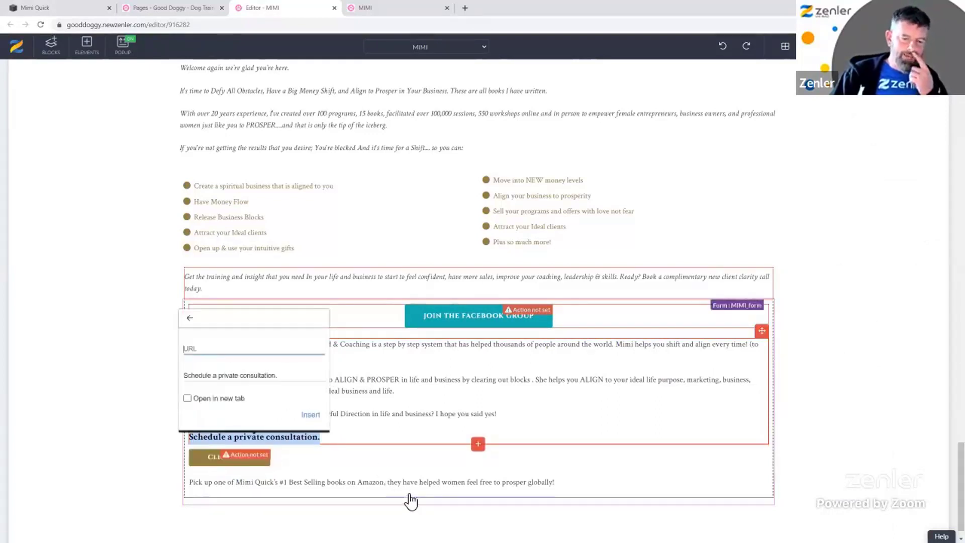
# - Italicize the whole Amazon books line below the "Click Here" button
pyautogui.click(570, 484)
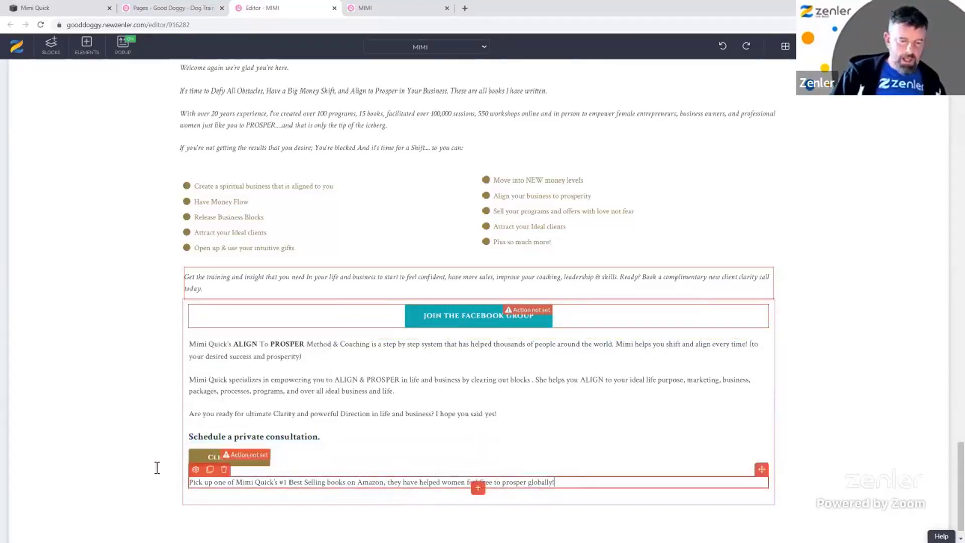
pyautogui.moveTo(156, 467); pyautogui.dragTo(167, 484)
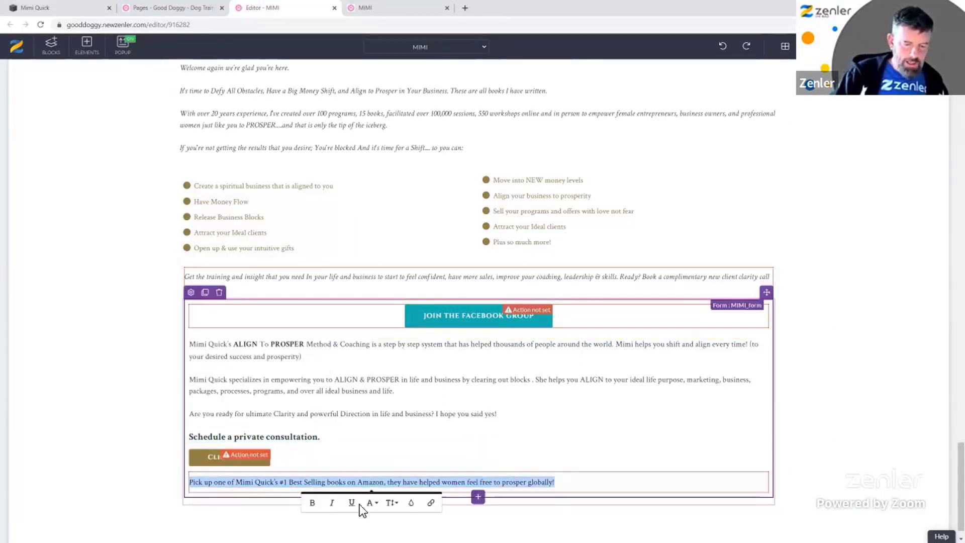
pyautogui.click(333, 503)
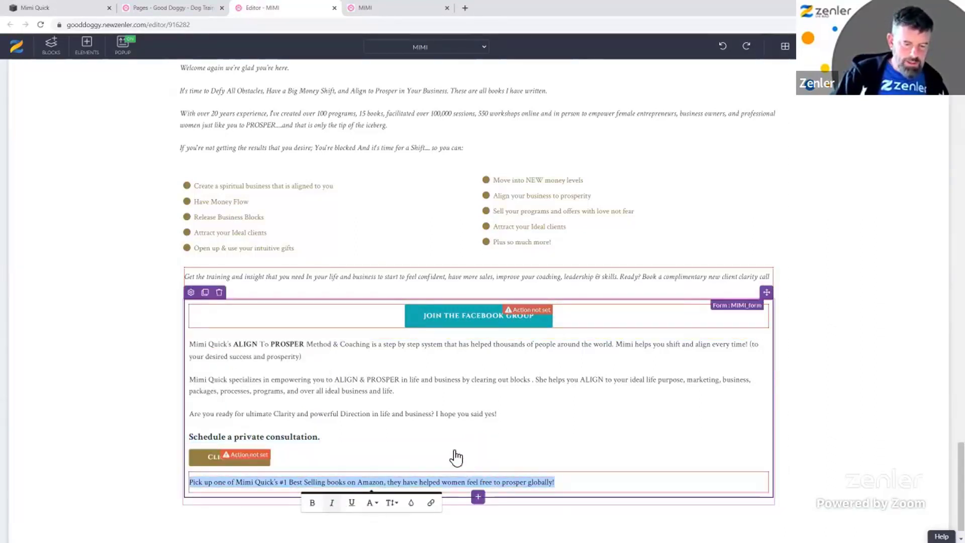
pyautogui.click(385, 436)
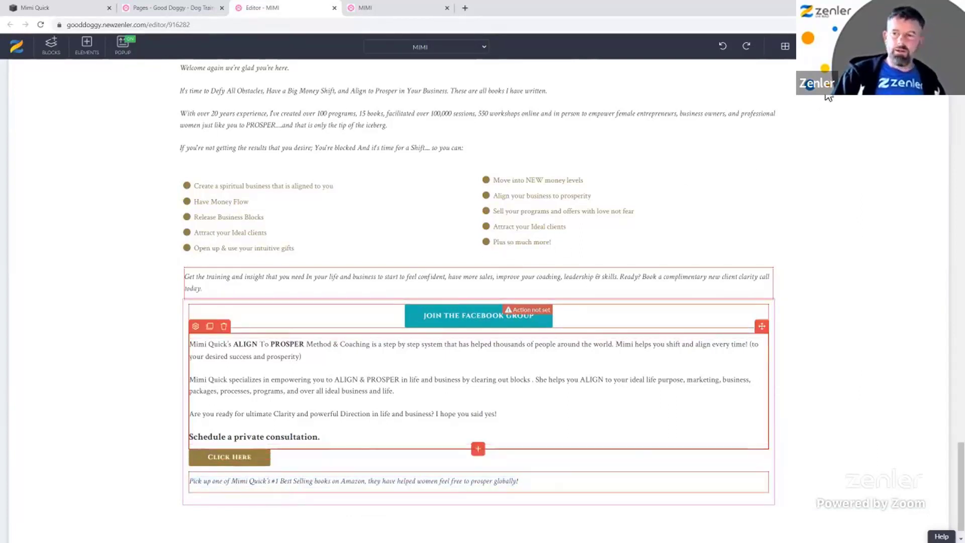
# - Save the page and reload the MIMI preview to check the consultation button and Amazon books line
pyautogui.click(242, 456)
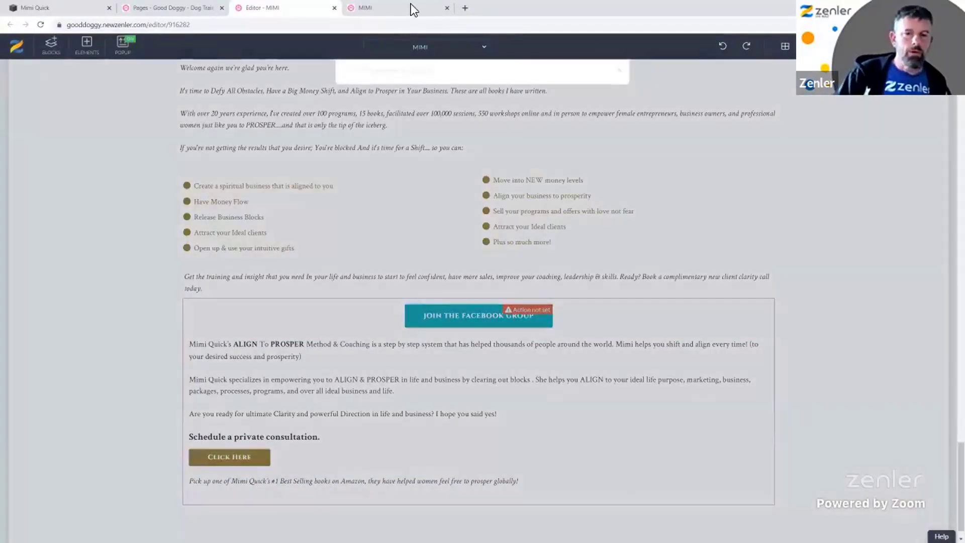
pyautogui.click(411, 8)
pyautogui.click(41, 24)
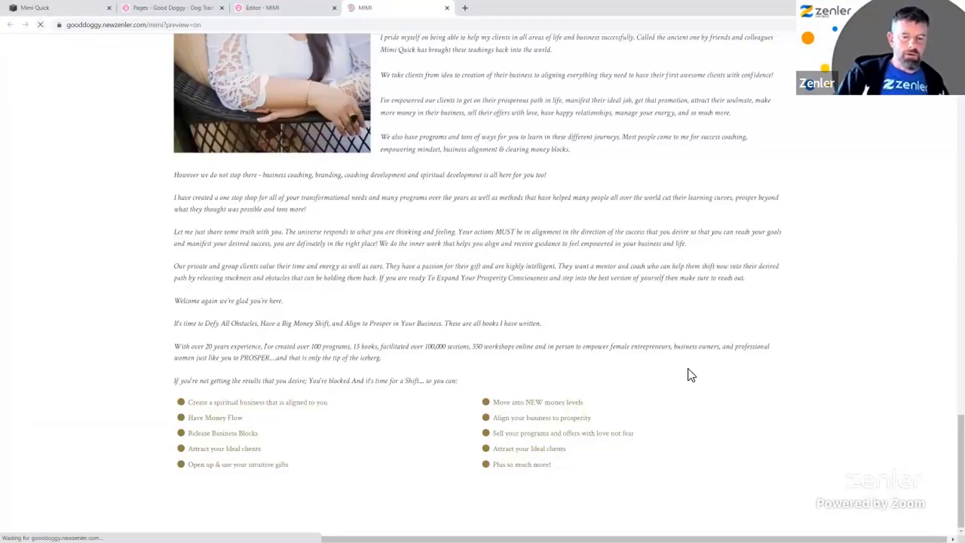
pyautogui.scroll(-5, 680, 377)
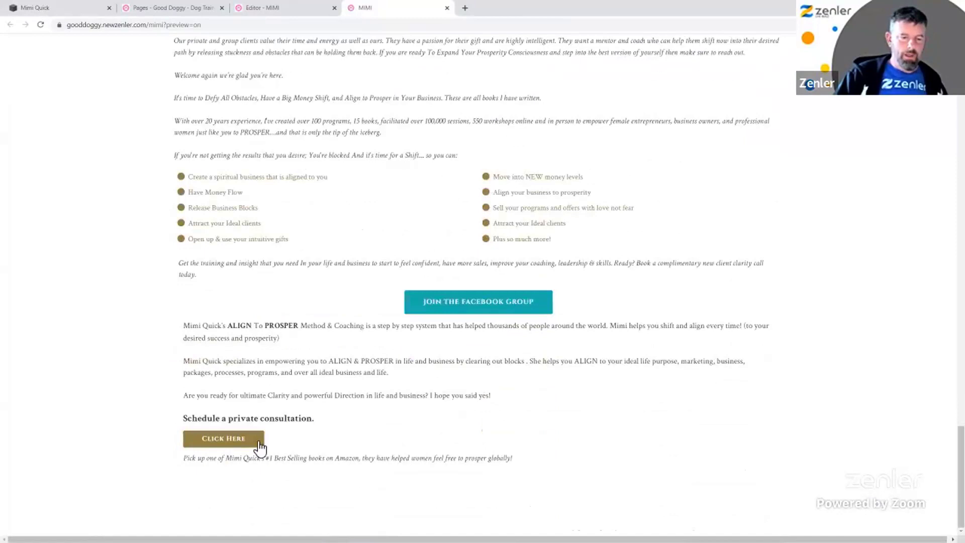
# - Switch to the original website and examine the book covers and text following the Amazon books line
pyautogui.click(63, 10)
pyautogui.click(490, 371)
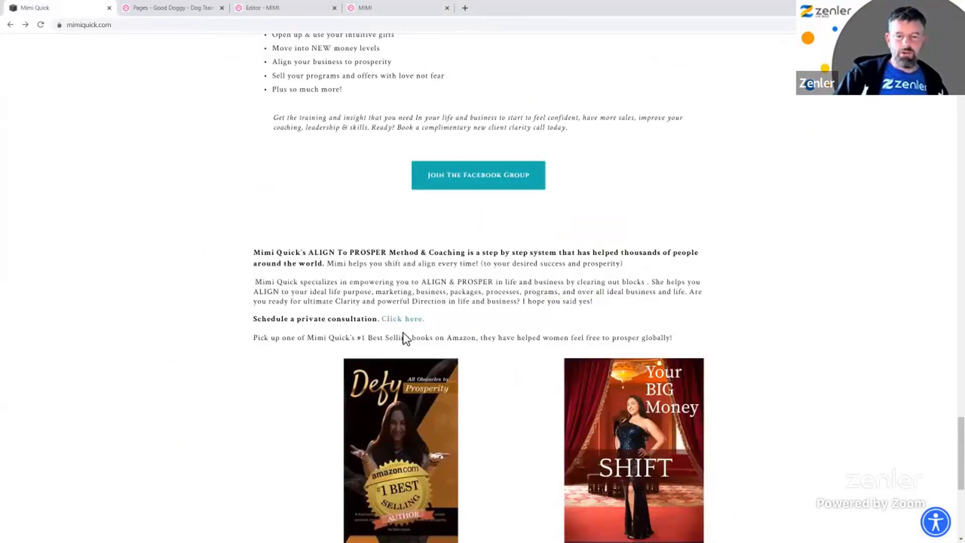
pyautogui.scroll(-4, 452, 307)
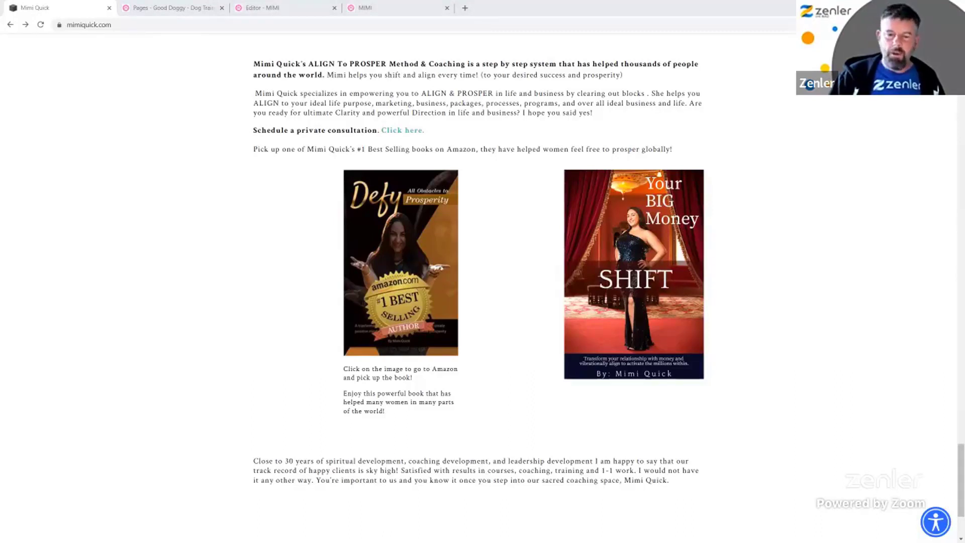
# - Switch to the SITE 1-MIMI folder in File Explorer and compare the two book cover images, including image-asset.jpeg
pyautogui.hotkey('alt', 'Tab')
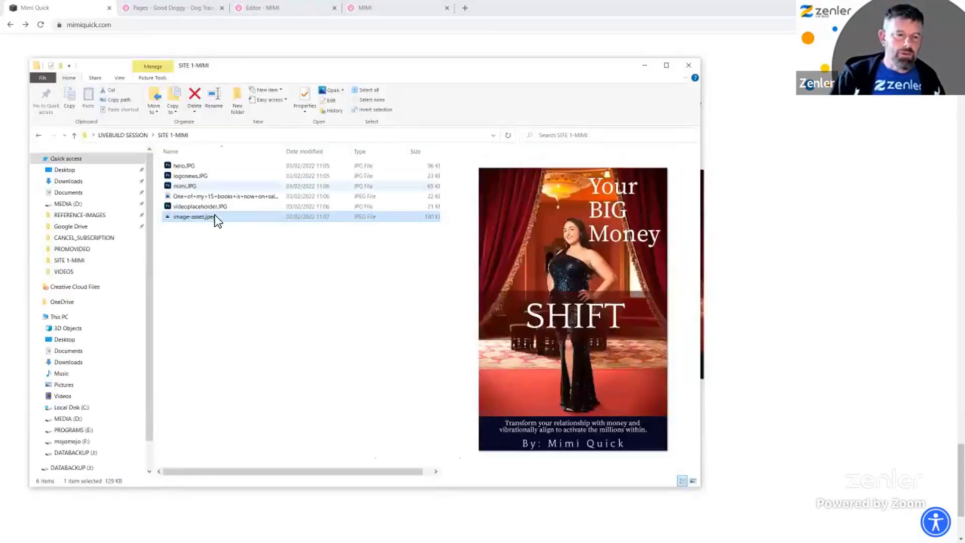
pyautogui.click(192, 197)
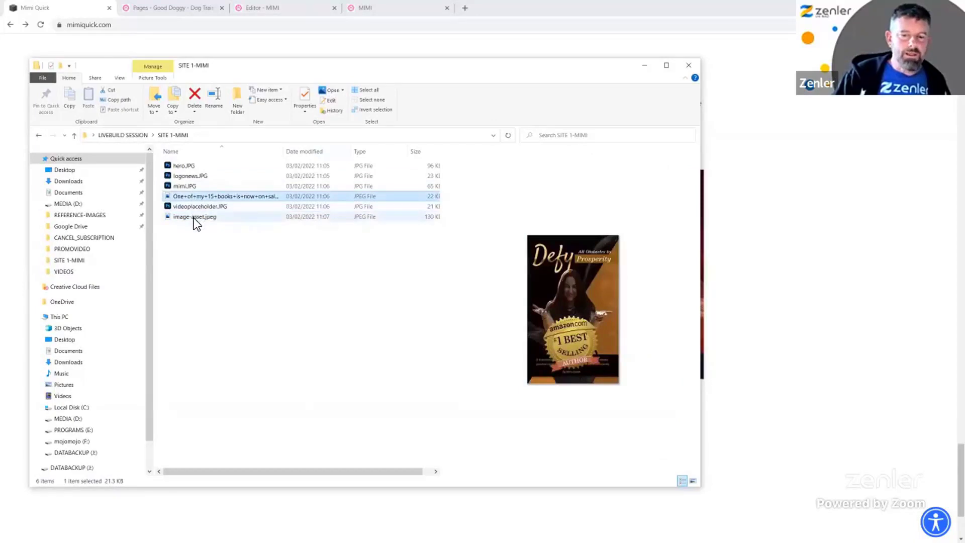
pyautogui.click(194, 218)
pyautogui.click(199, 199)
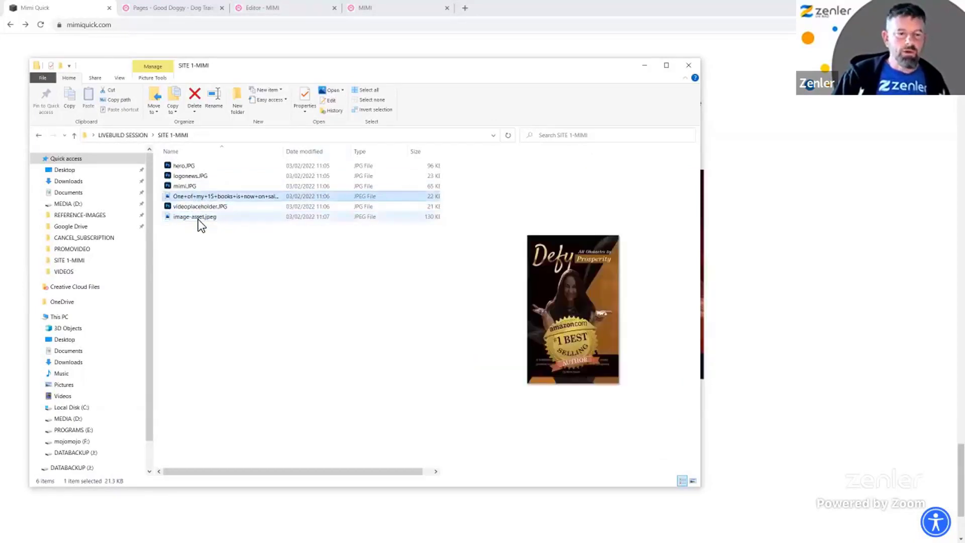
pyautogui.click(198, 220)
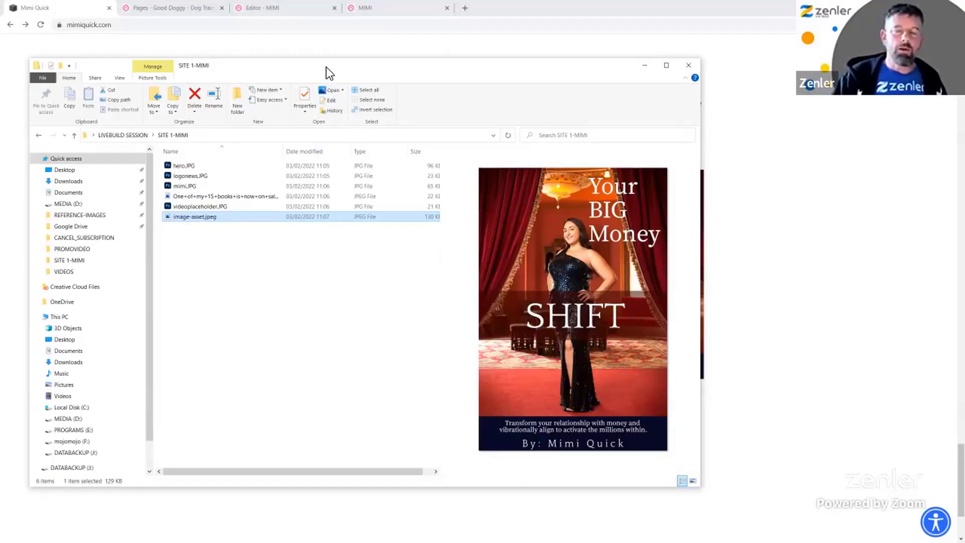
pyautogui.moveTo(327, 67); pyautogui.dragTo(0, 67)
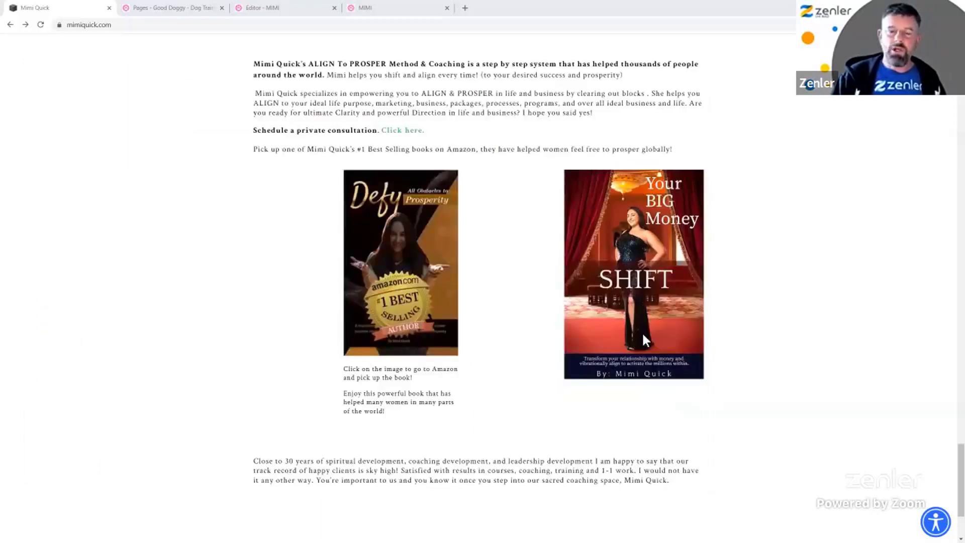
# - Switch between the original website, preview and editor to compare the layout, and insert a row of four 25% columns below the Amazon books line
pyautogui.click(288, 8)
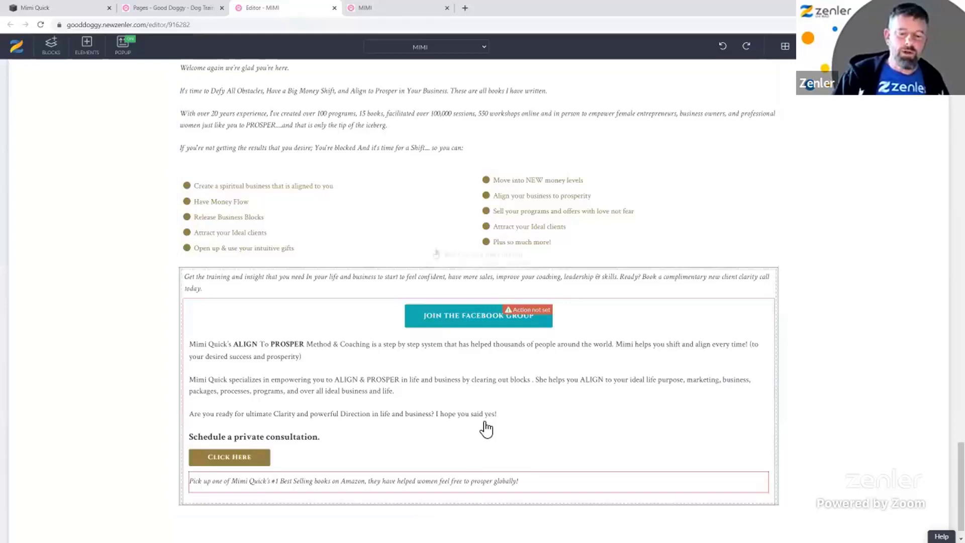
pyautogui.scroll(-1, 352, 308)
pyautogui.click(52, 8)
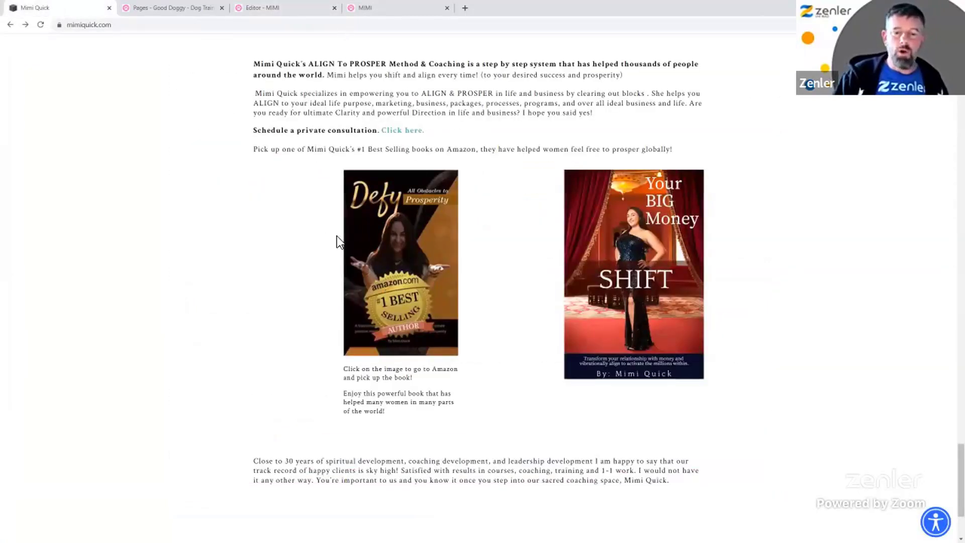
pyautogui.click(364, 10)
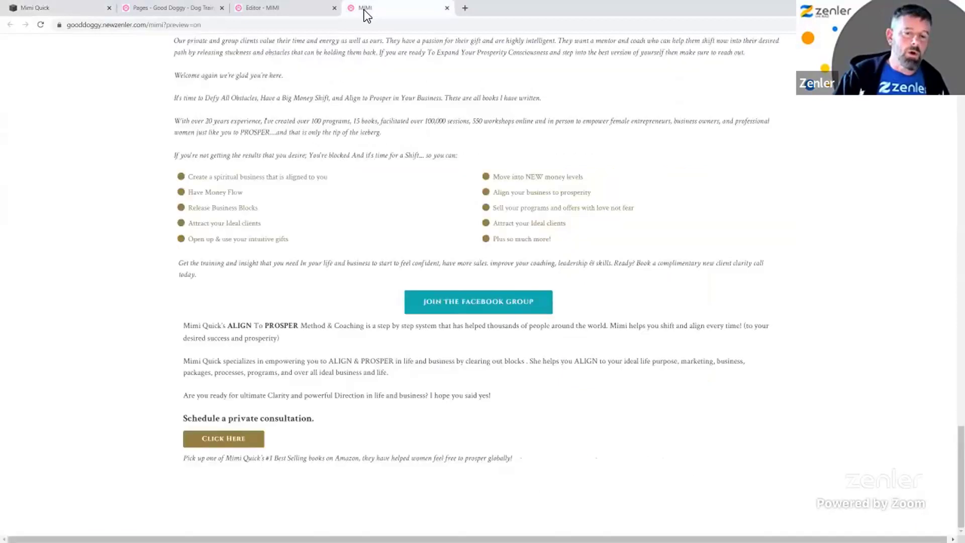
pyautogui.click(279, 10)
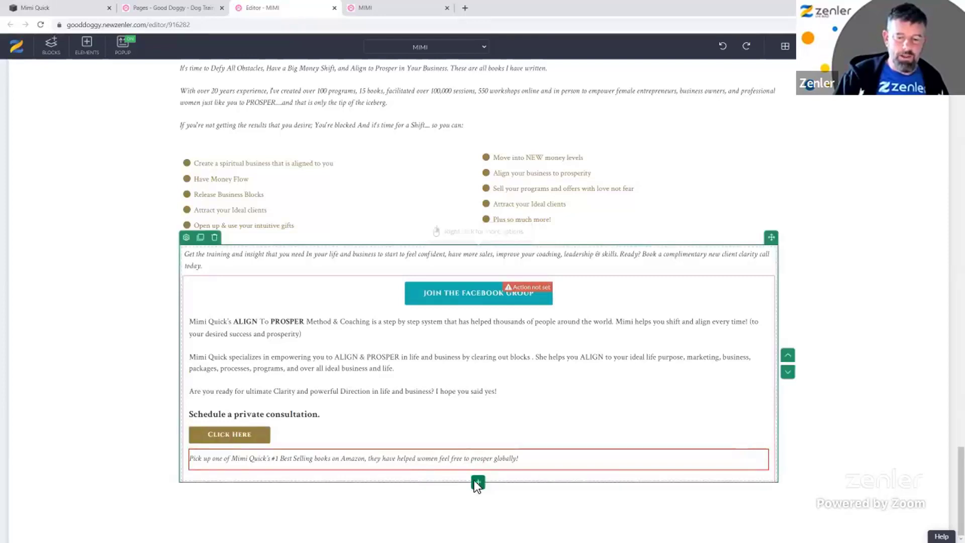
pyautogui.click(477, 478)
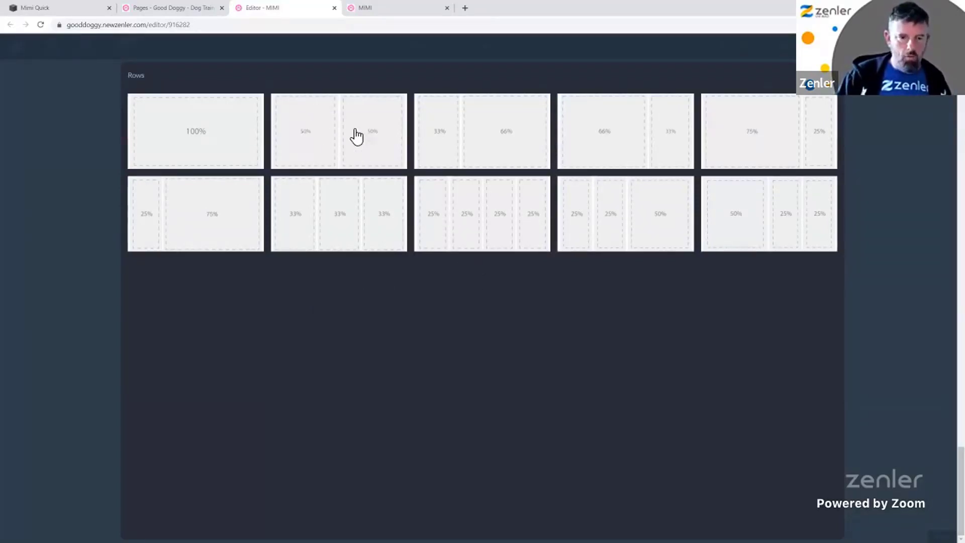
pyautogui.click(503, 216)
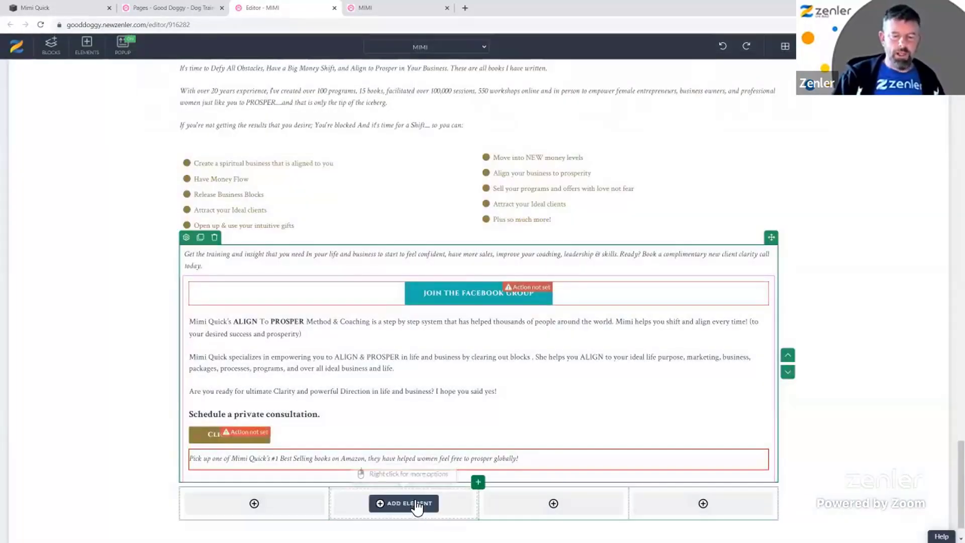
# - Upload the "Defy All Obstacles to Prosperity" cover from the SITE 1-MIMI folder without cropping into the new row's second column
pyautogui.click(415, 504)
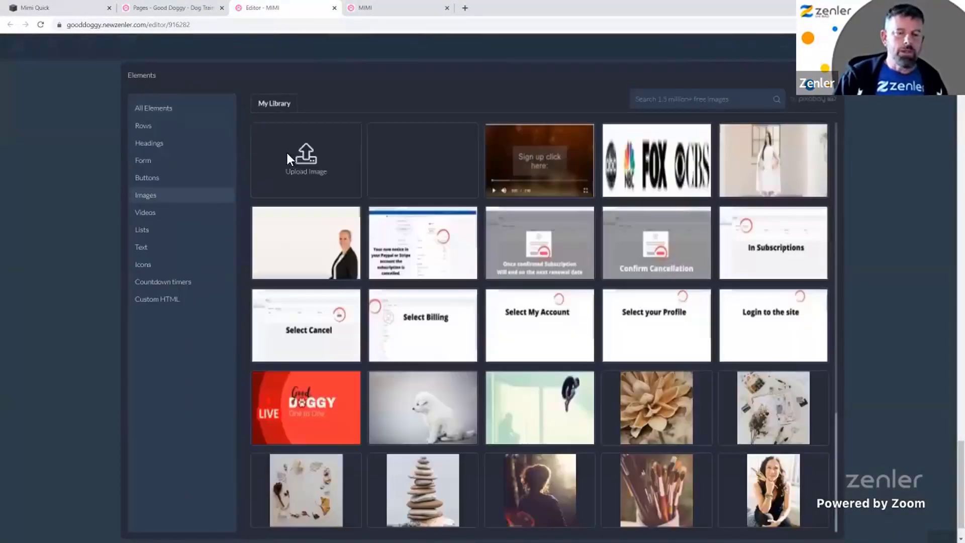
pyautogui.click(414, 237)
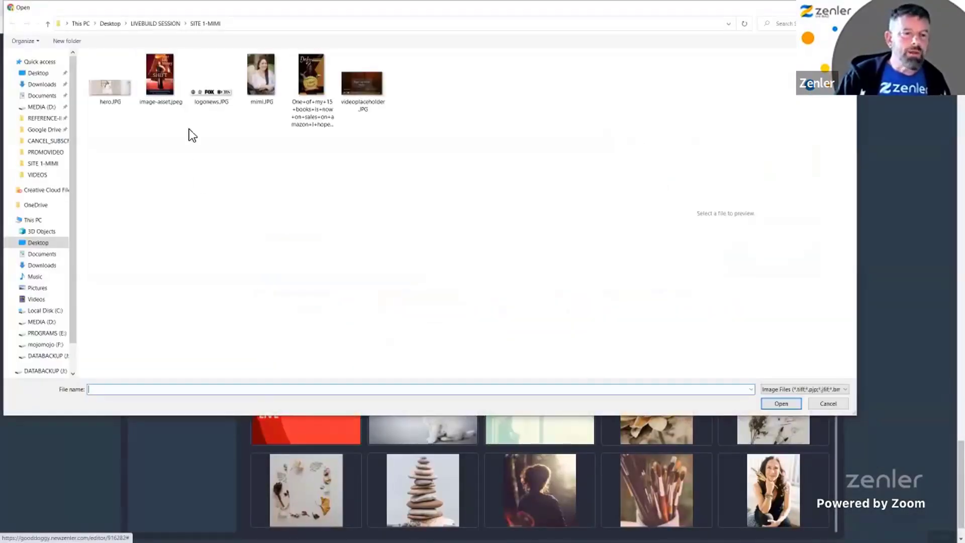
pyautogui.click(313, 83)
pyautogui.click(774, 404)
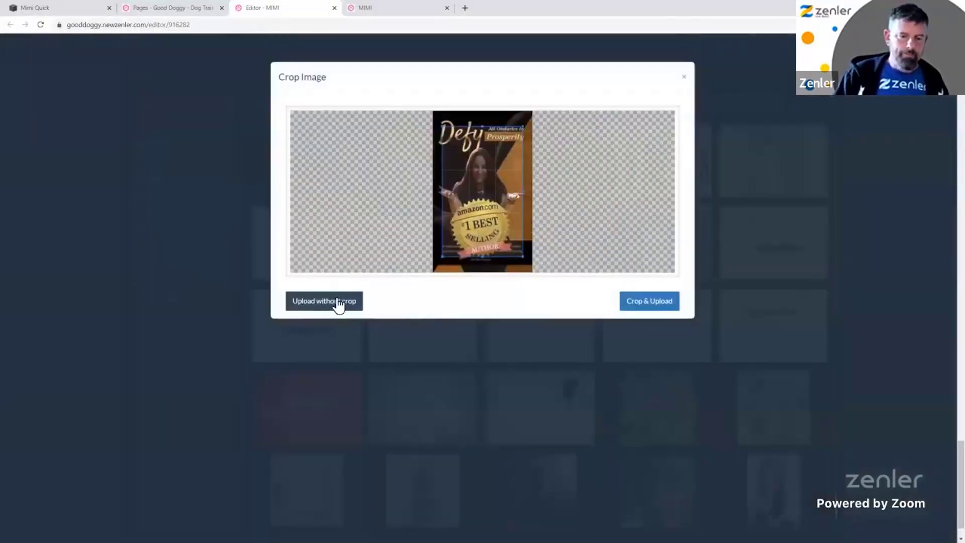
pyautogui.click(347, 300)
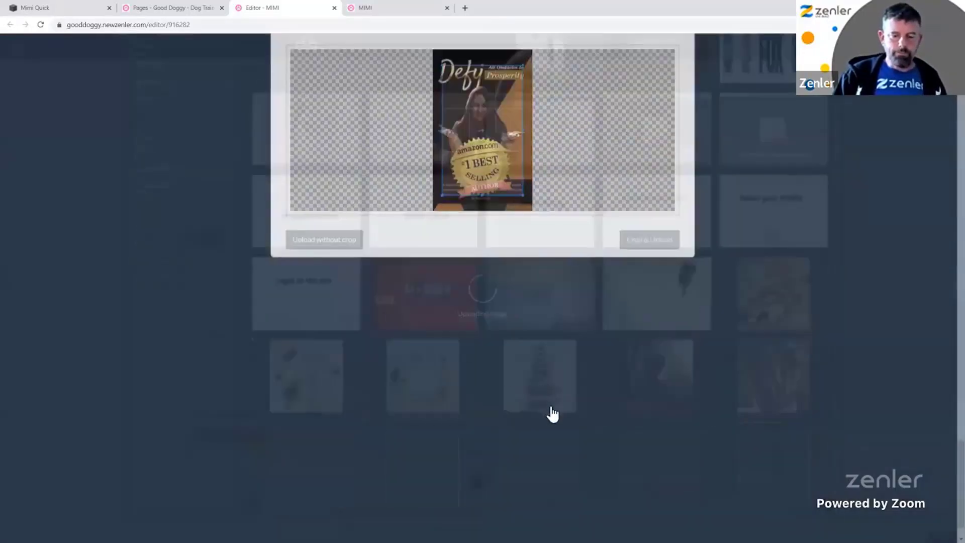
pyautogui.scroll(-5, 586, 405)
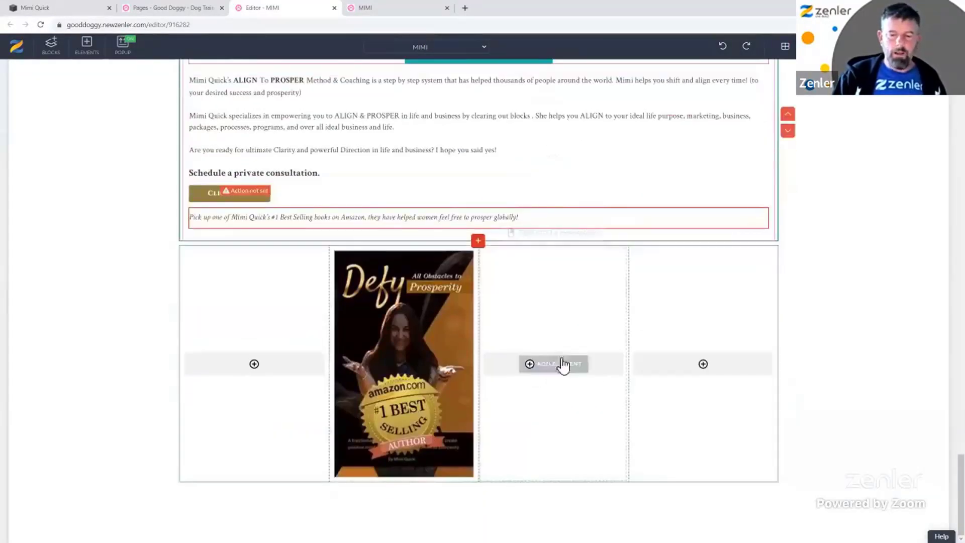
# - Upload image-asset.jpeg, the "Your BIG Money SHIFT" cover, without cropping into the row's third column
pyautogui.click(532, 363)
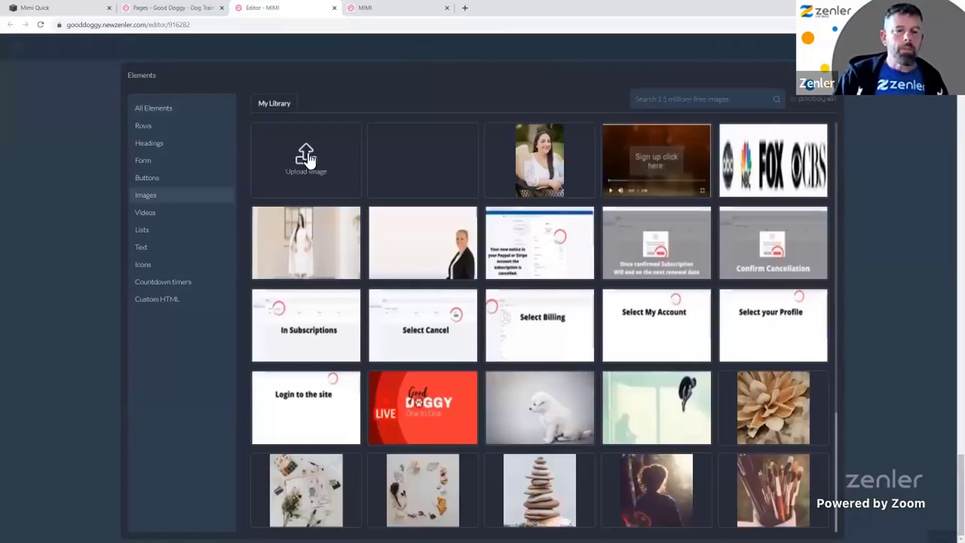
pyautogui.click(311, 154)
pyautogui.click(157, 78)
pyautogui.click(783, 404)
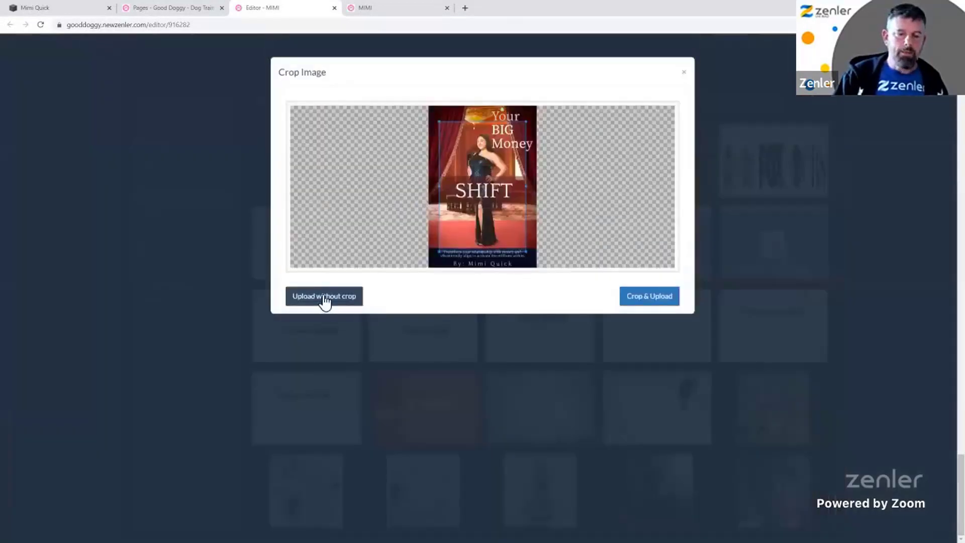
pyautogui.click(324, 300)
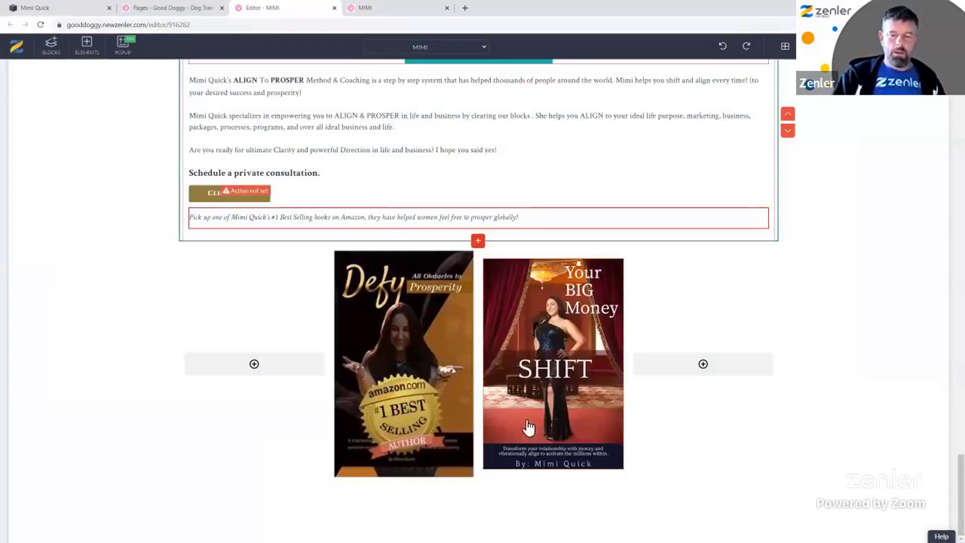
# - Shrink the "Defy" cover slightly so its height roughly matches the "SHIFT" cover beside it
pyautogui.click(468, 469)
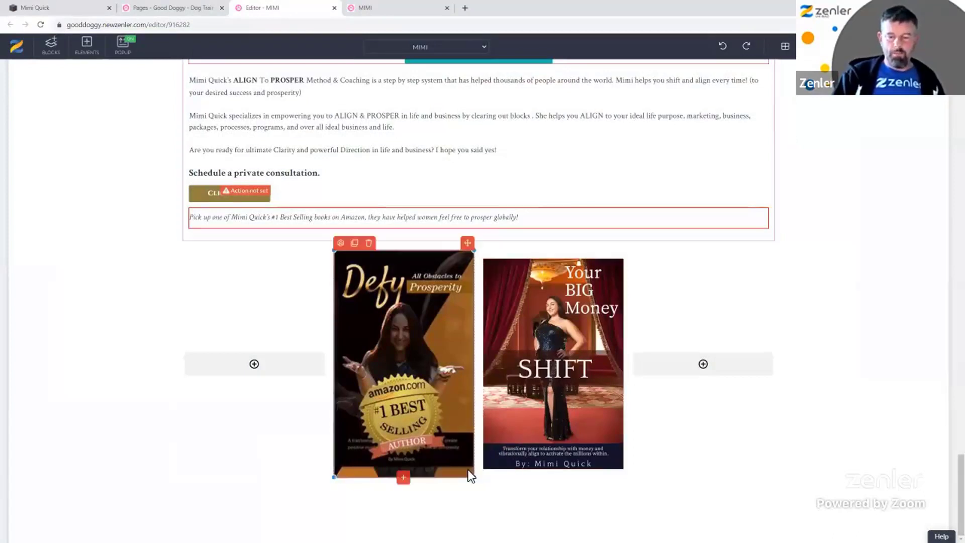
pyautogui.moveTo(476, 479); pyautogui.dragTo(469, 473)
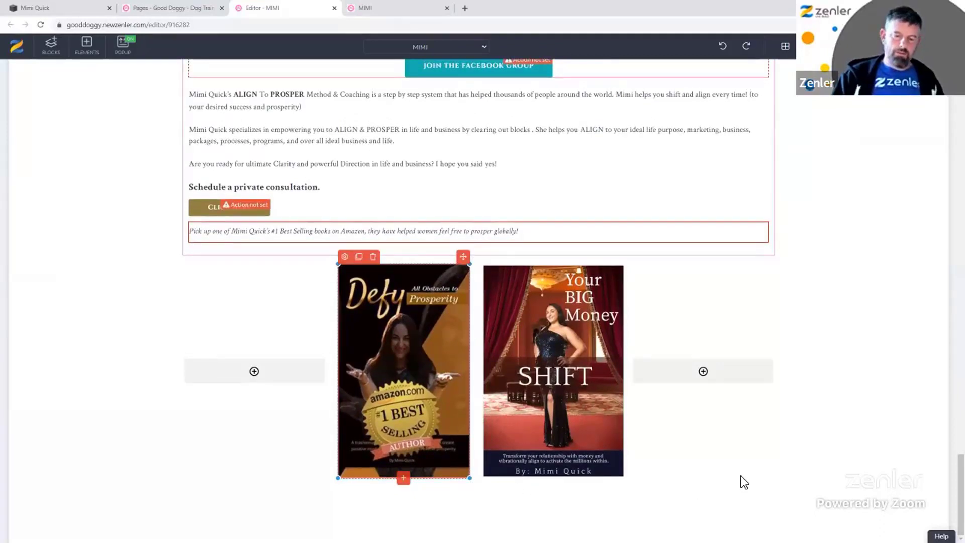
pyautogui.click(680, 476)
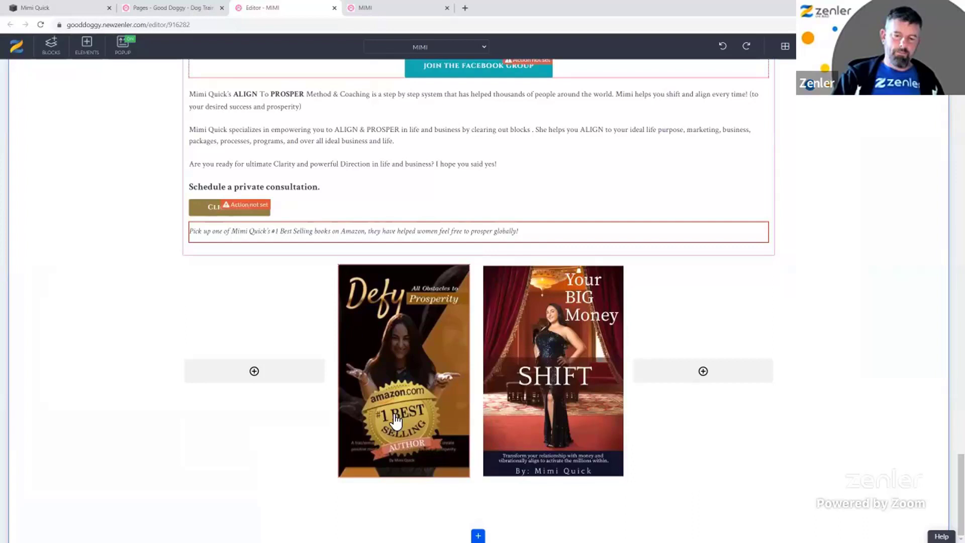
# - Copy the caption under the "Defy" cover on the original website, from "Click on the image" to "parts of the world!"
pyautogui.click(395, 420)
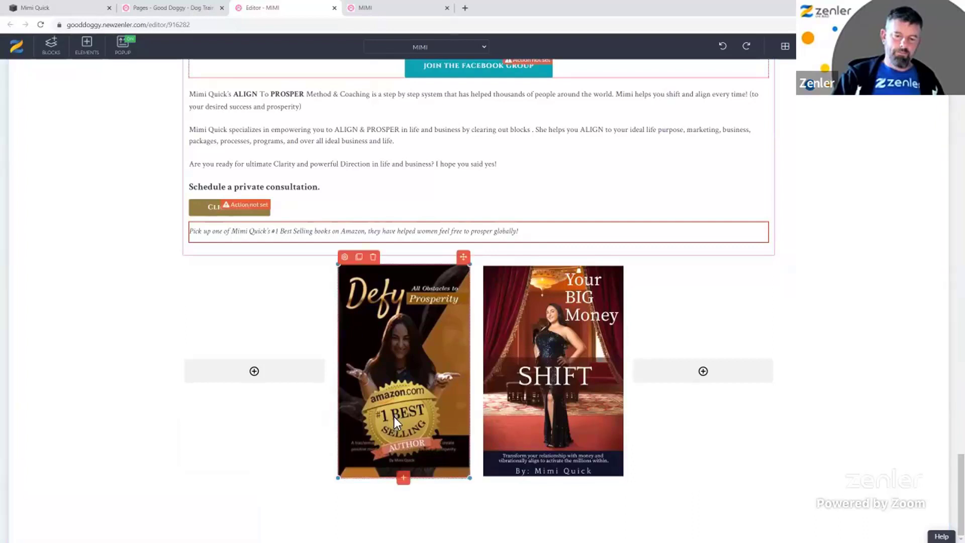
pyautogui.click(404, 478)
pyautogui.click(48, 7)
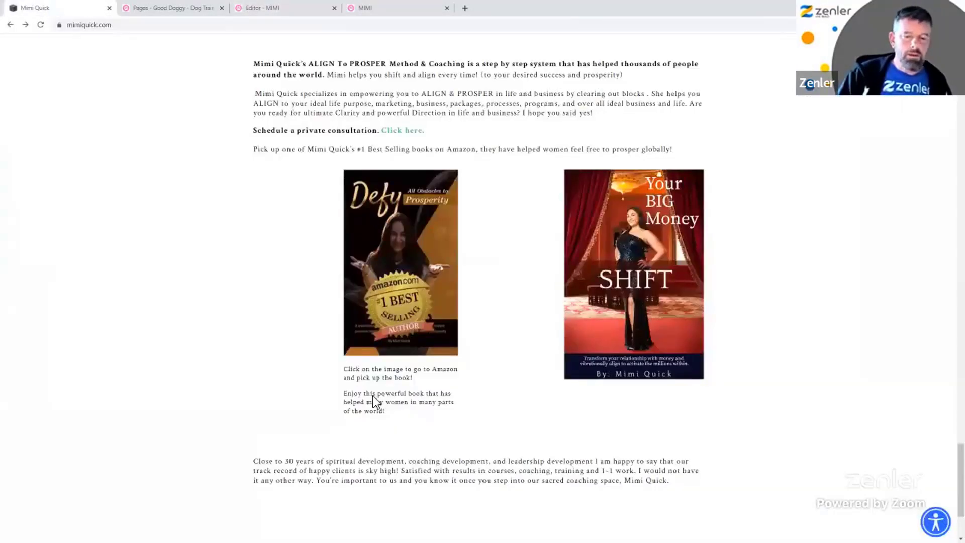
pyautogui.moveTo(383, 411); pyautogui.dragTo(336, 367)
pyautogui.hotkey('ctrl', 'c')
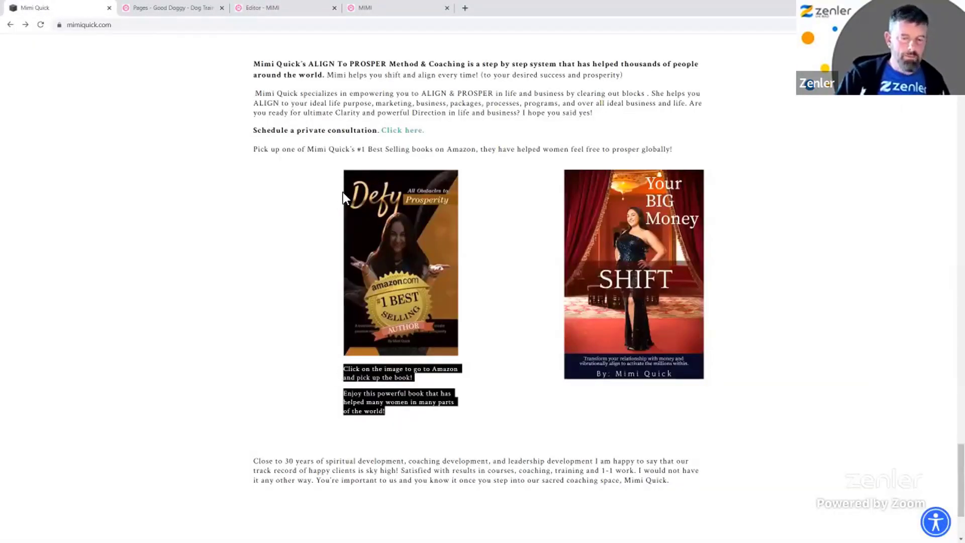
pyautogui.click(372, 7)
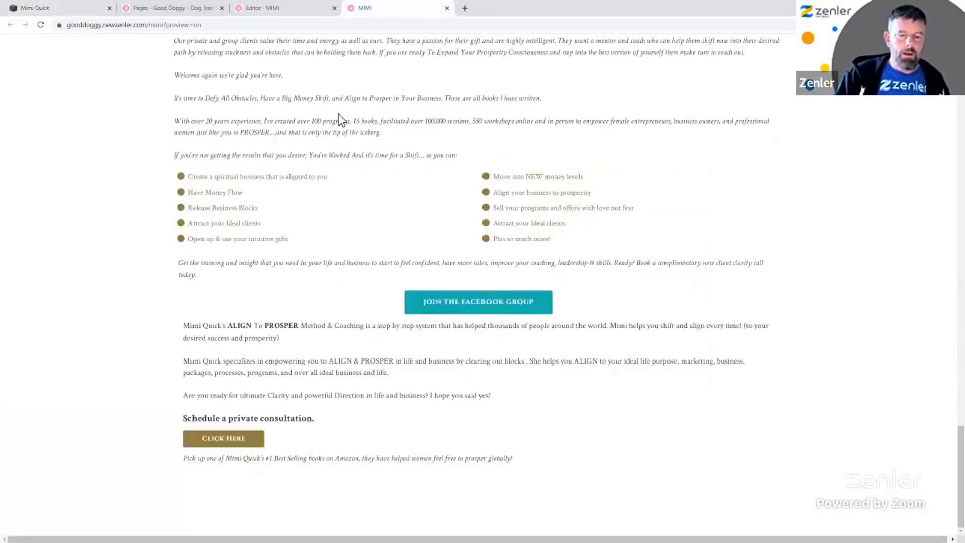
# - In the MIMI editor, dismiss the element chooser, clone the italic Amazon books line and place the copy beneath the "Defy" cover
pyautogui.click(275, 8)
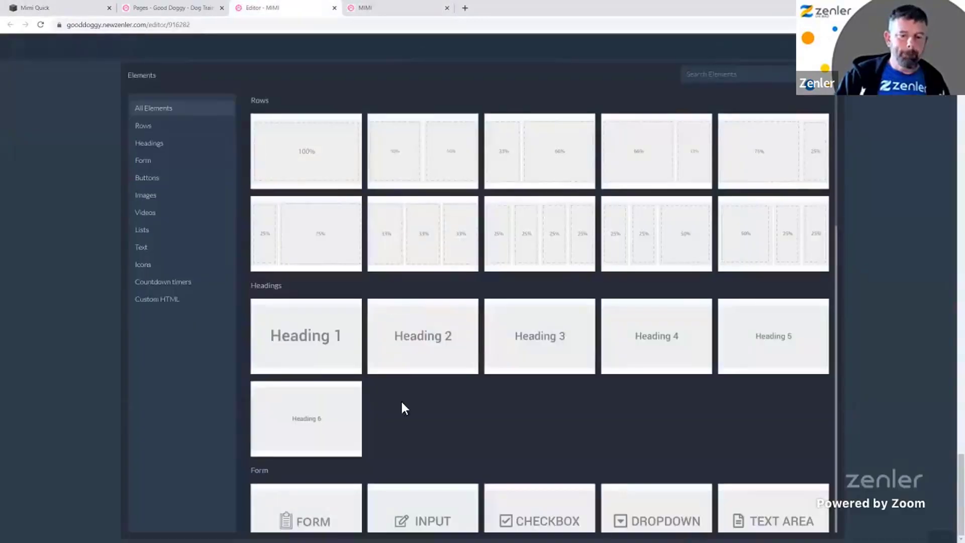
pyautogui.click(149, 248)
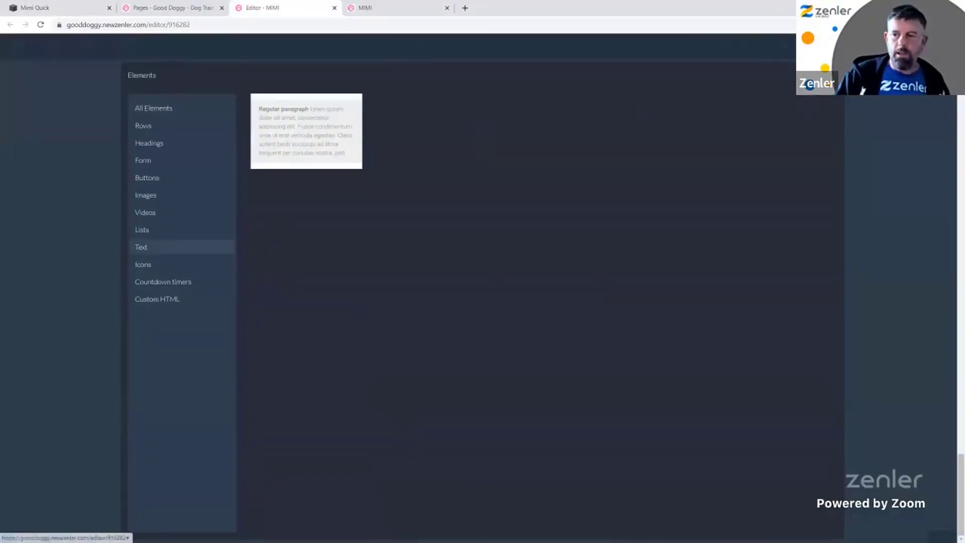
pyautogui.click(629, 315)
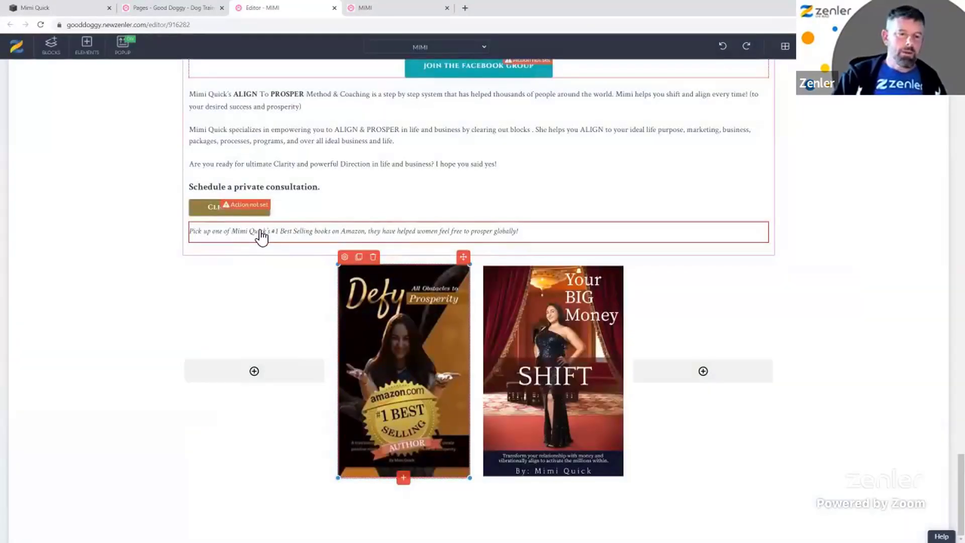
pyautogui.click(217, 234)
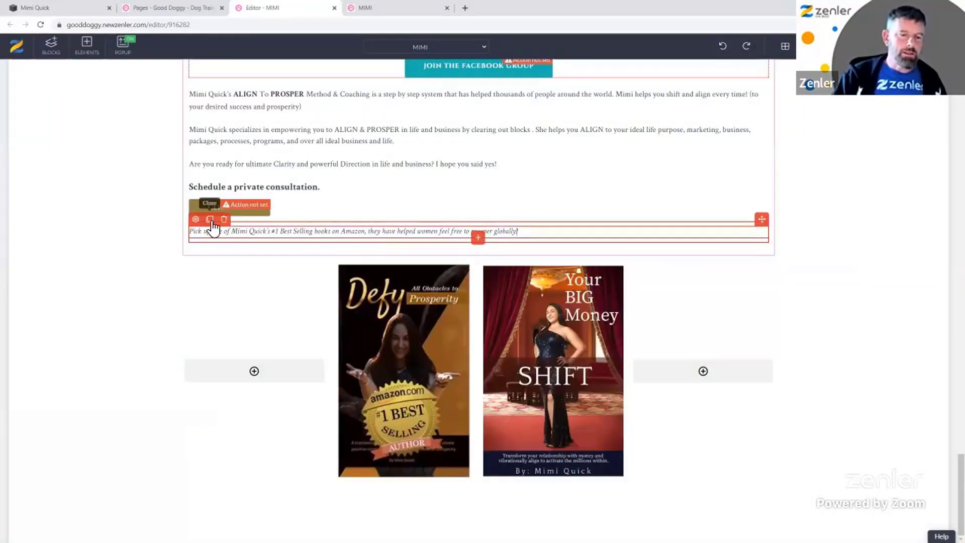
pyautogui.moveTo(767, 224); pyautogui.dragTo(399, 517)
pyautogui.scroll(-1, 748, 460)
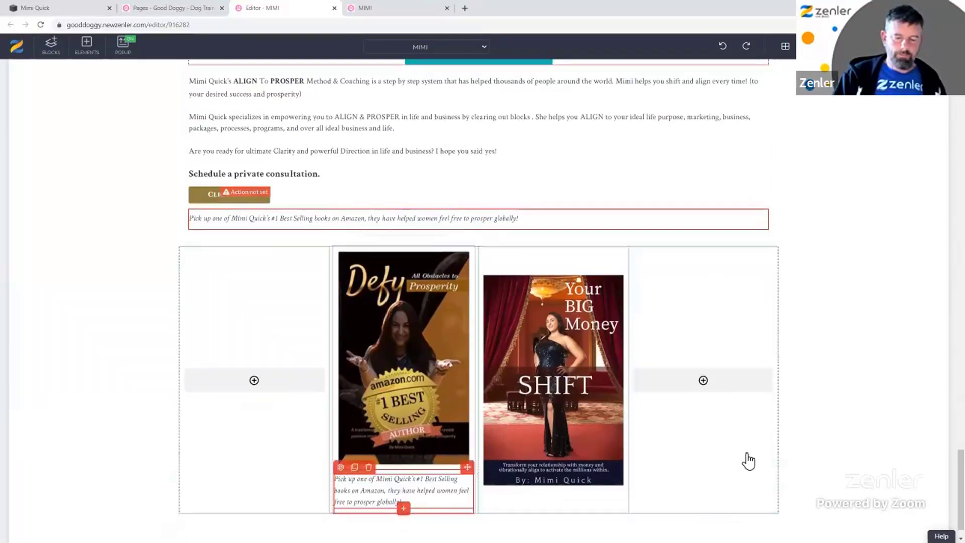
# - Replace the cloned line with the copied caption and start a new line before "Enjoy this powerful book"
pyautogui.tripleClick(392, 470)
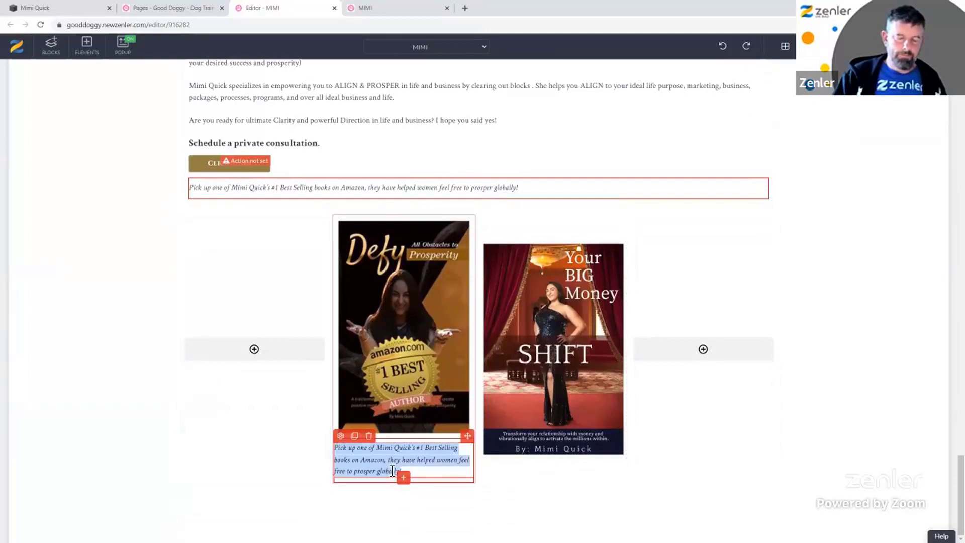
pyautogui.hotkey('ctrl', 'v')
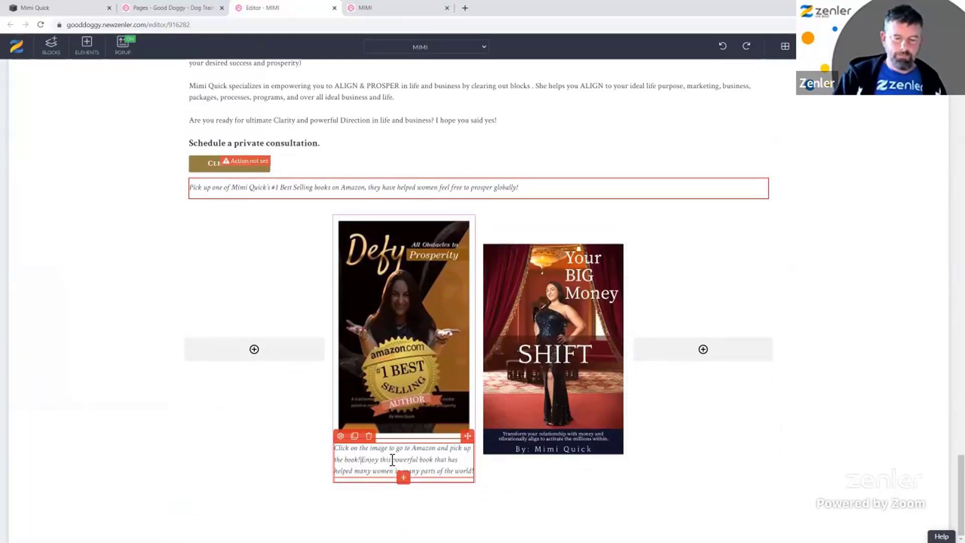
pyautogui.press('Return')
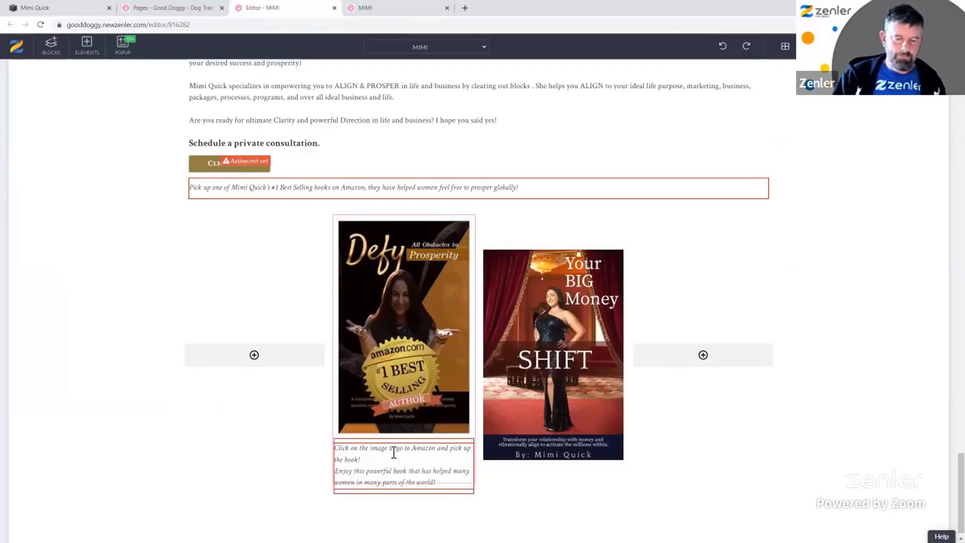
# - Make the words "Click on the image" bold in the caption beneath the "Defy" cover
pyautogui.moveTo(387, 448); pyautogui.dragTo(339, 451)
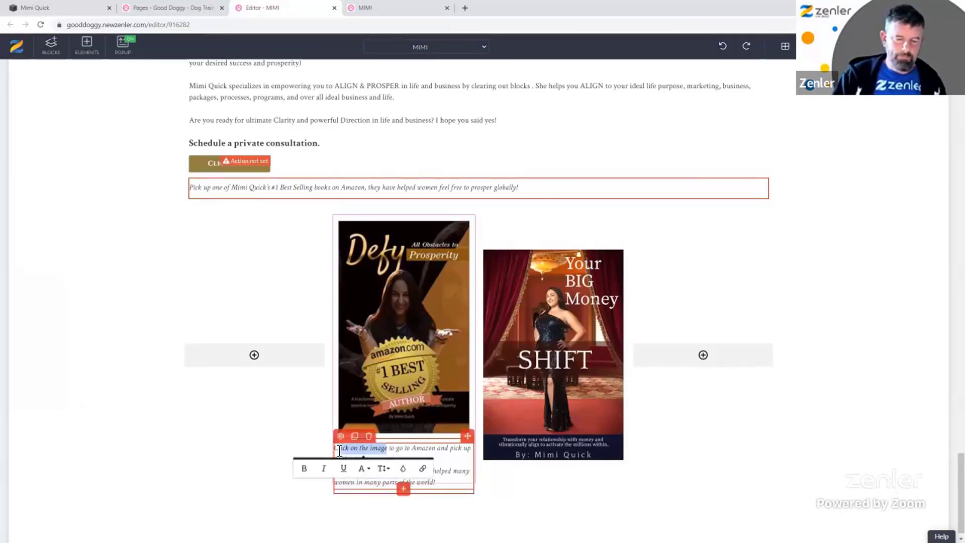
pyautogui.click(305, 468)
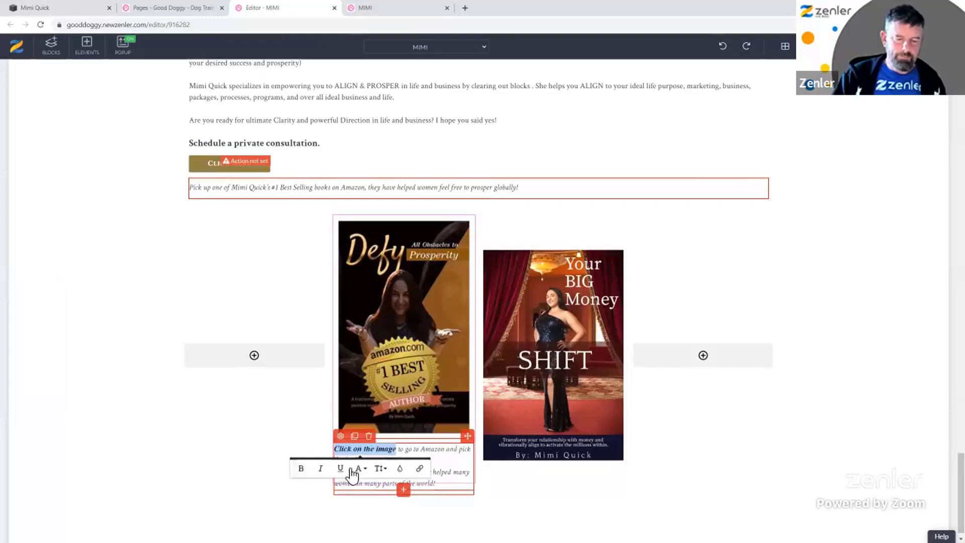
pyautogui.click(561, 490)
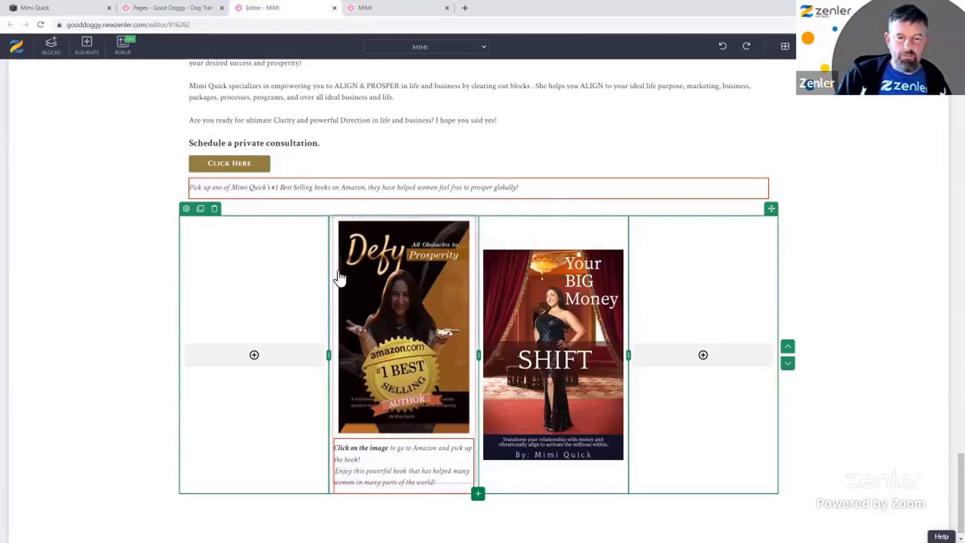
# - Set the vertical alignment of the four-column book cover row to Top
pyautogui.click(188, 210)
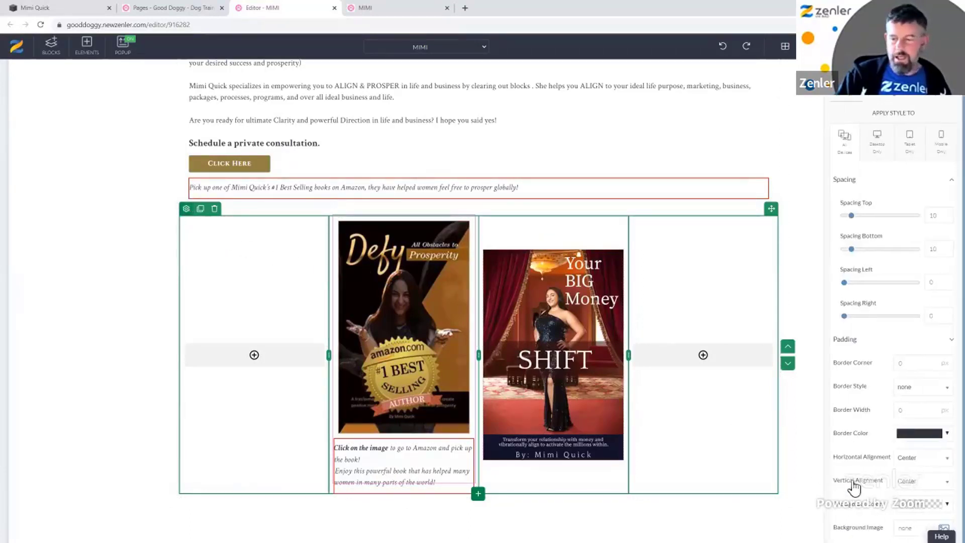
pyautogui.click(911, 484)
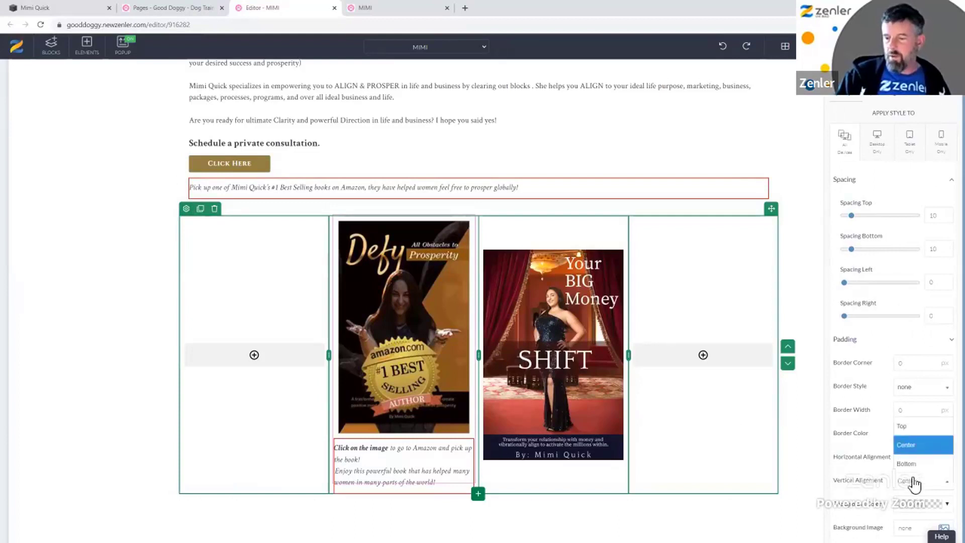
pyautogui.click(908, 426)
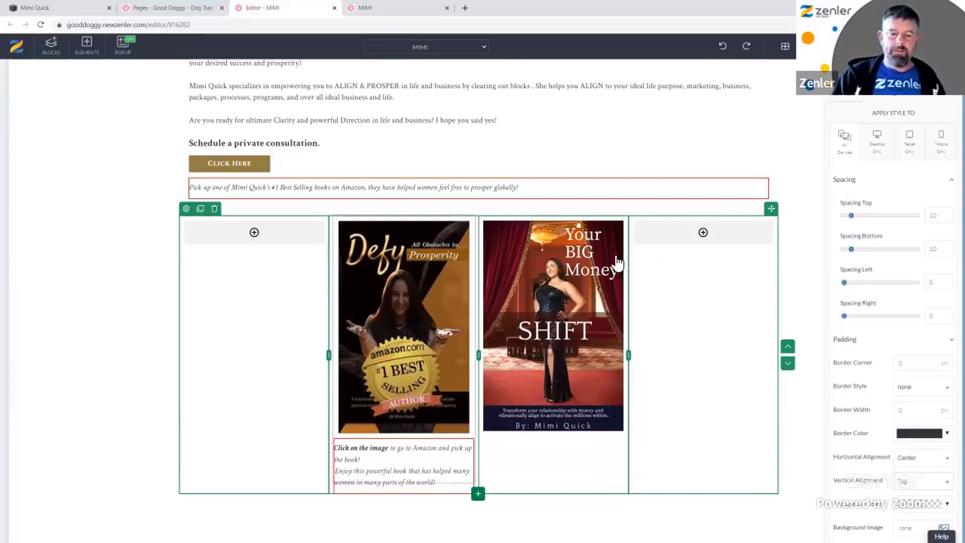
# - Switch to the original Mimi Quick website and copy the closing paragraph beginning "Close to 30 years of spiritual development"
pyautogui.click(70, 8)
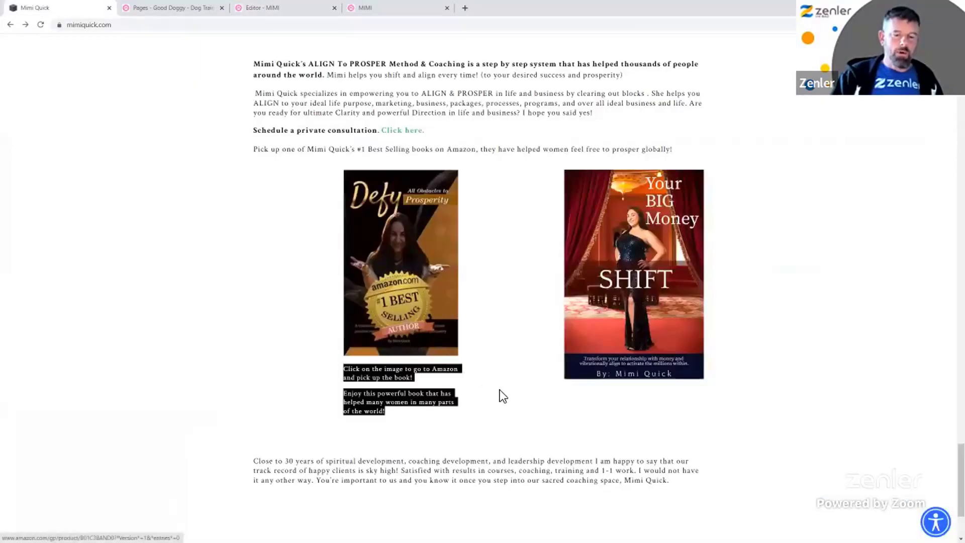
pyautogui.scroll(-3, 500, 390)
pyautogui.moveTo(678, 359); pyautogui.dragTo(255, 334)
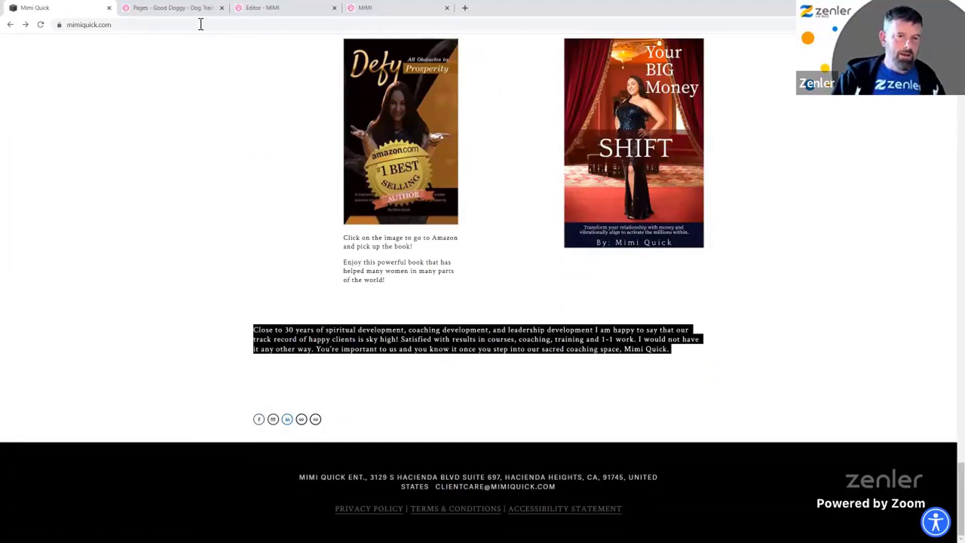
# - In the MIMI editor, add a two-column row beneath the book covers and delete its narrow first column
pyautogui.click(265, 8)
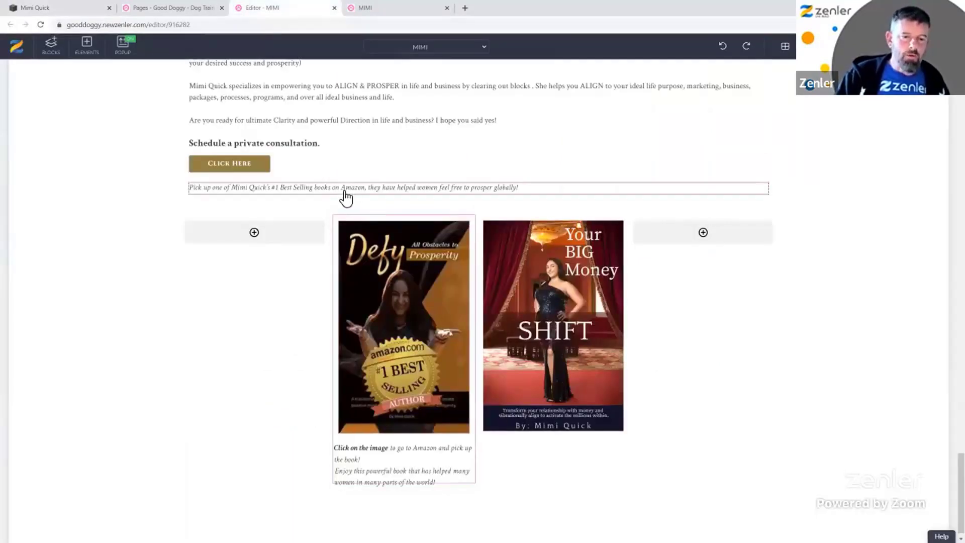
pyautogui.click(302, 189)
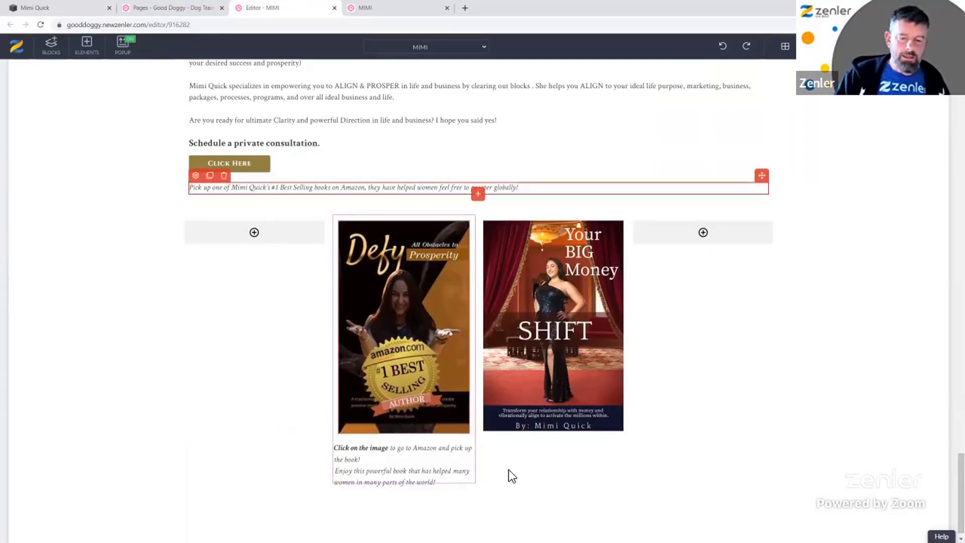
pyautogui.scroll(-1, 407, 502)
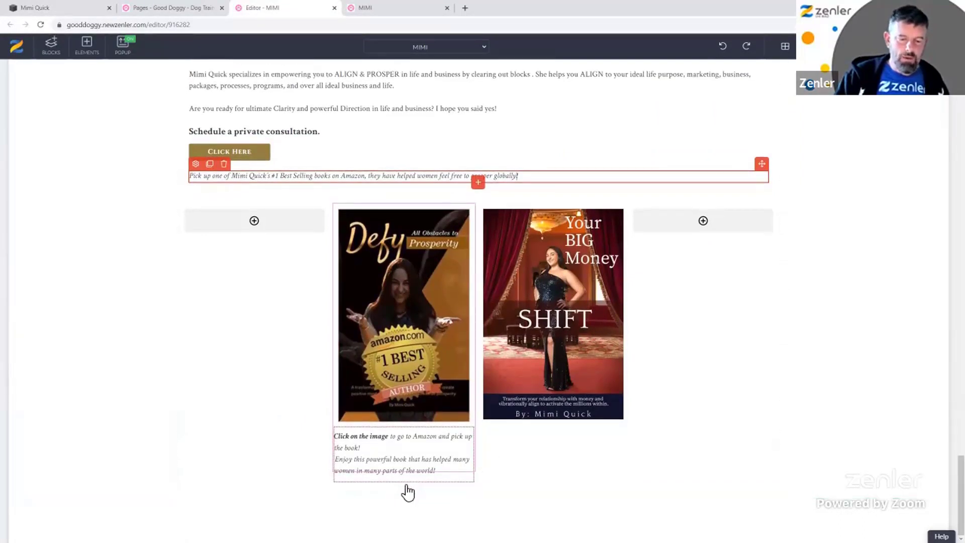
pyautogui.click(451, 495)
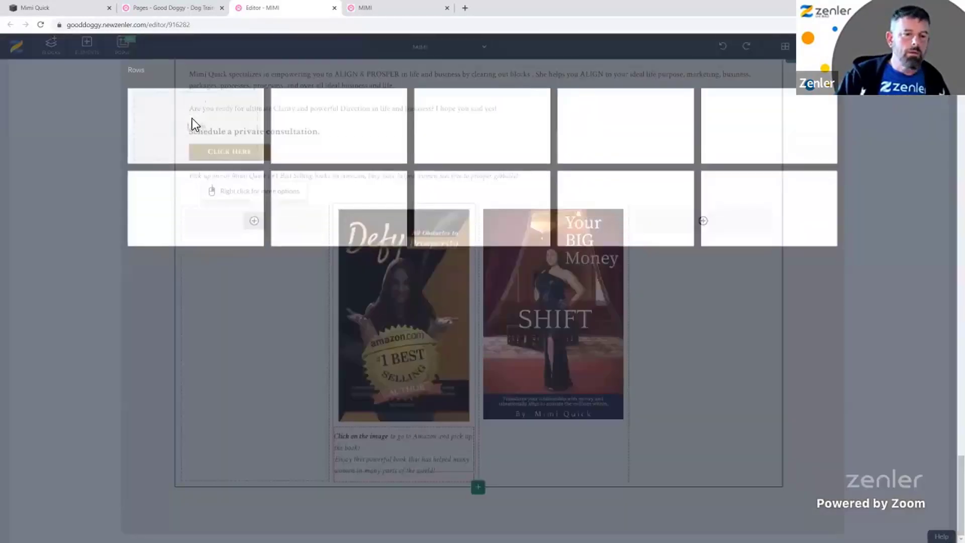
pyautogui.click(218, 125)
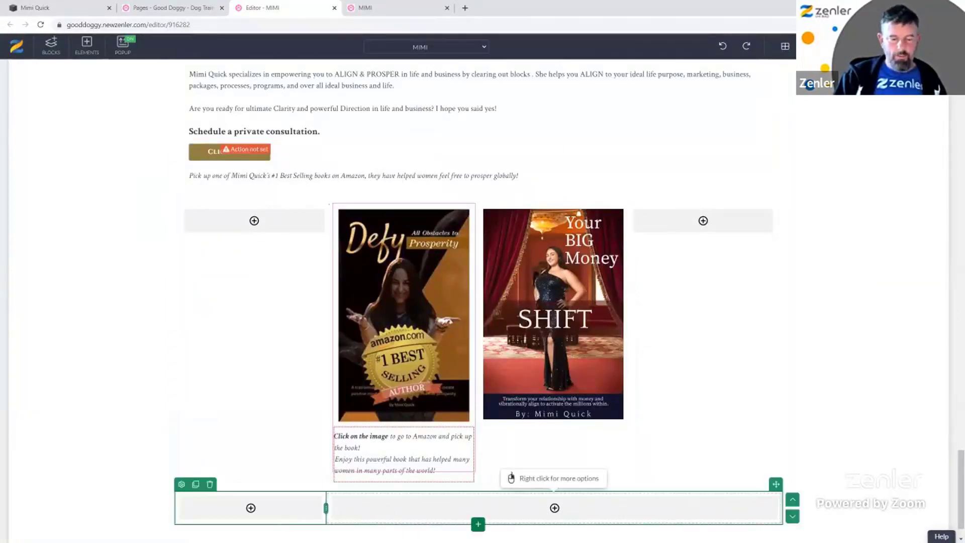
pyautogui.rightClick(307, 511)
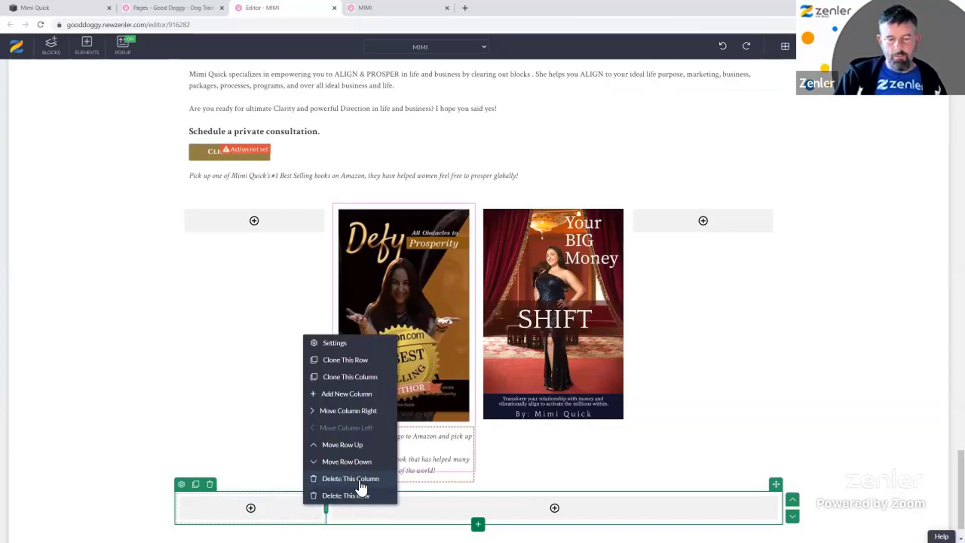
pyautogui.click(359, 485)
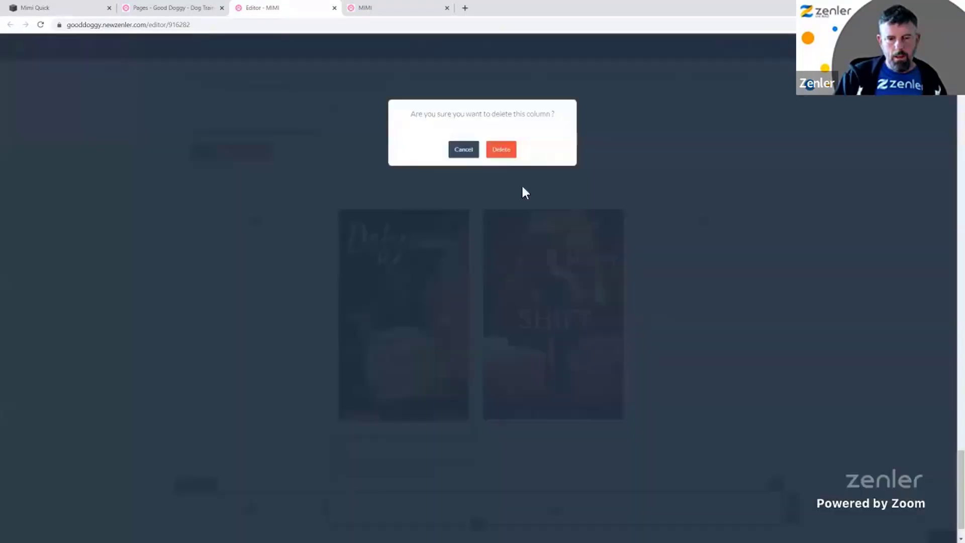
pyautogui.click(501, 149)
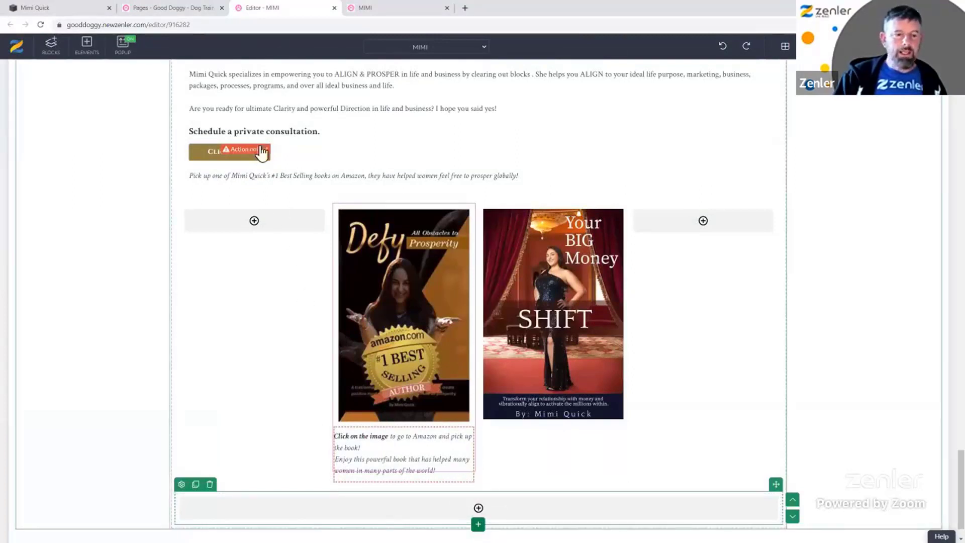
# - Clone the italic Amazon books line into the new bottom row and replace its text with the copied closing paragraph
pyautogui.click(237, 182)
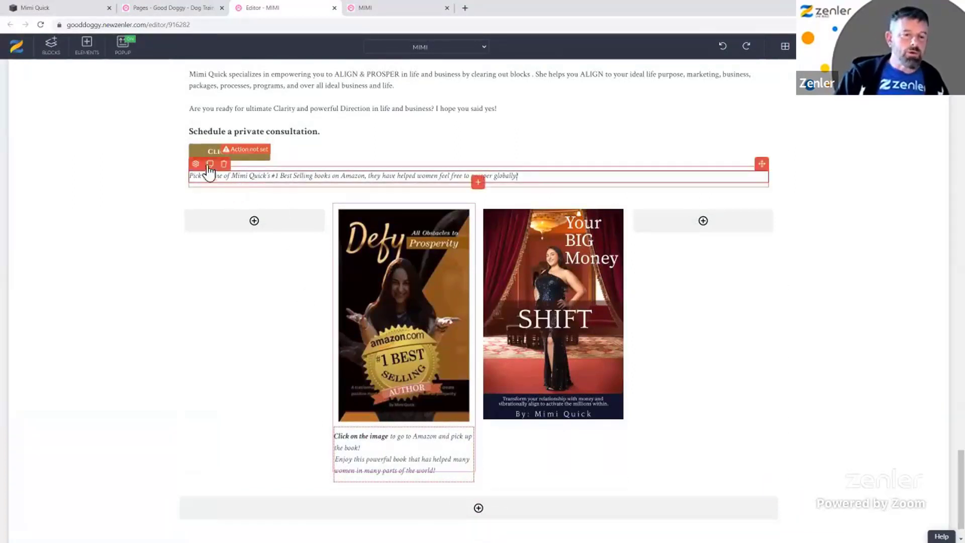
pyautogui.click(210, 165)
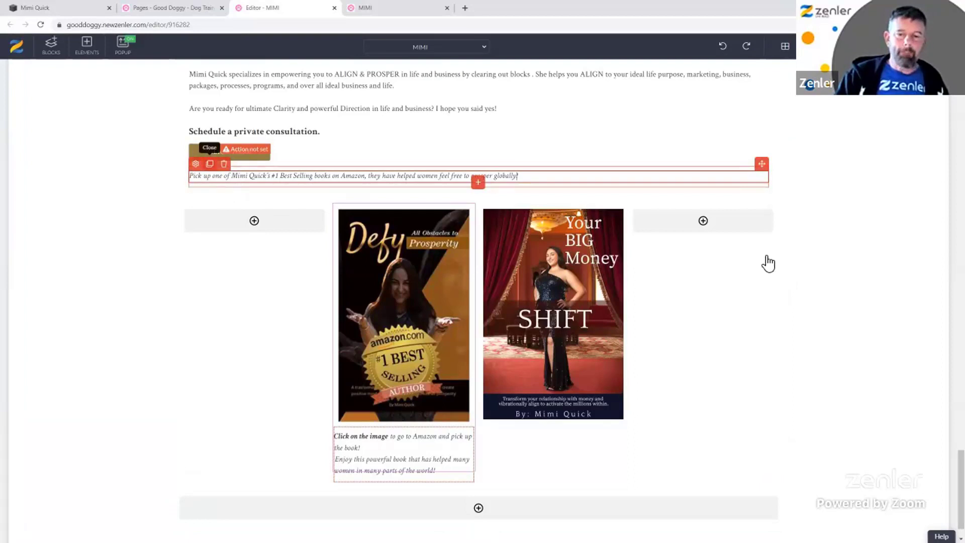
pyautogui.moveTo(762, 105); pyautogui.dragTo(301, 496)
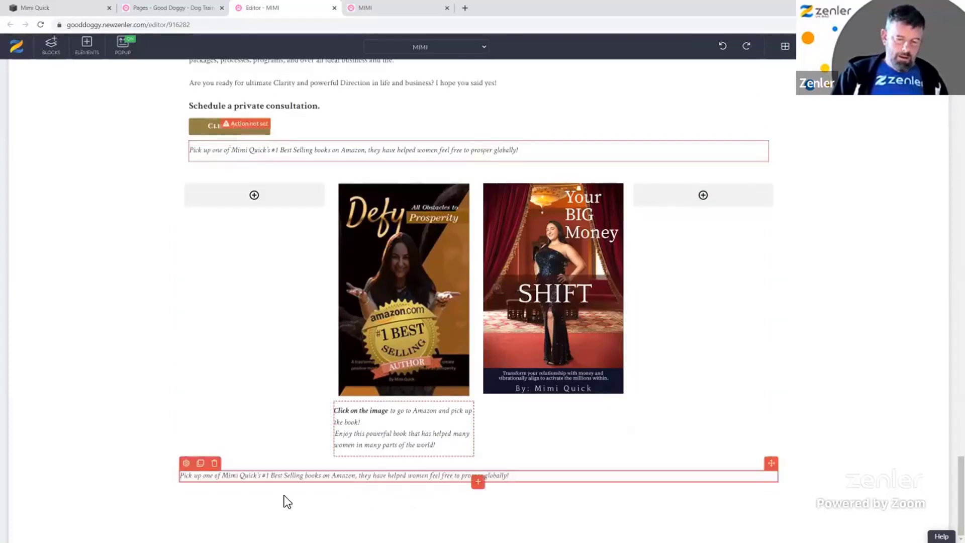
pyautogui.tripleClick(220, 481)
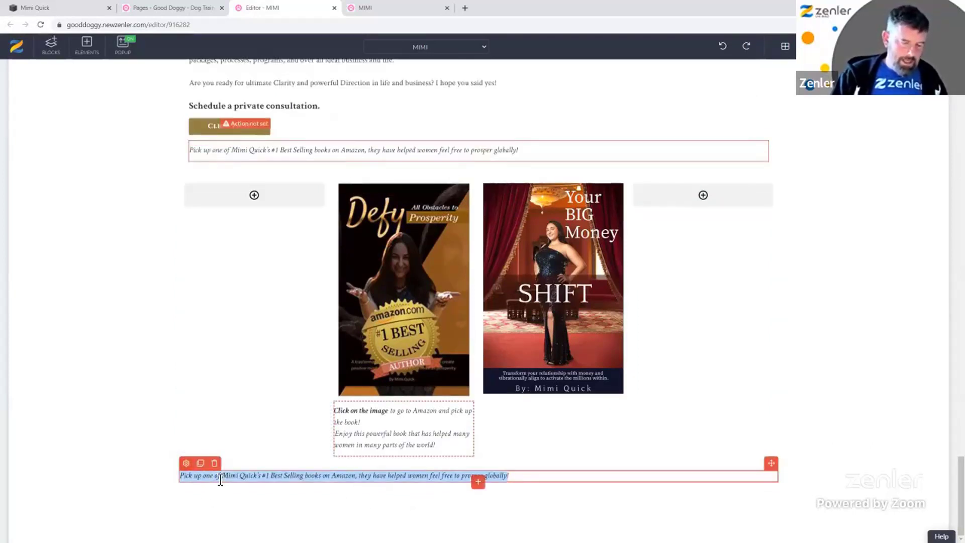
pyautogui.write("Close to 30 years of spiritual development, coaching development, and leadership development I am happy to say that our track record of happy clients is sky high! Satisfied with results in courses, coaching, training and 1-1 work. I would not have it any other way. You're important to us and you know it once you step into our sacred coaching space, Mimi Quick")
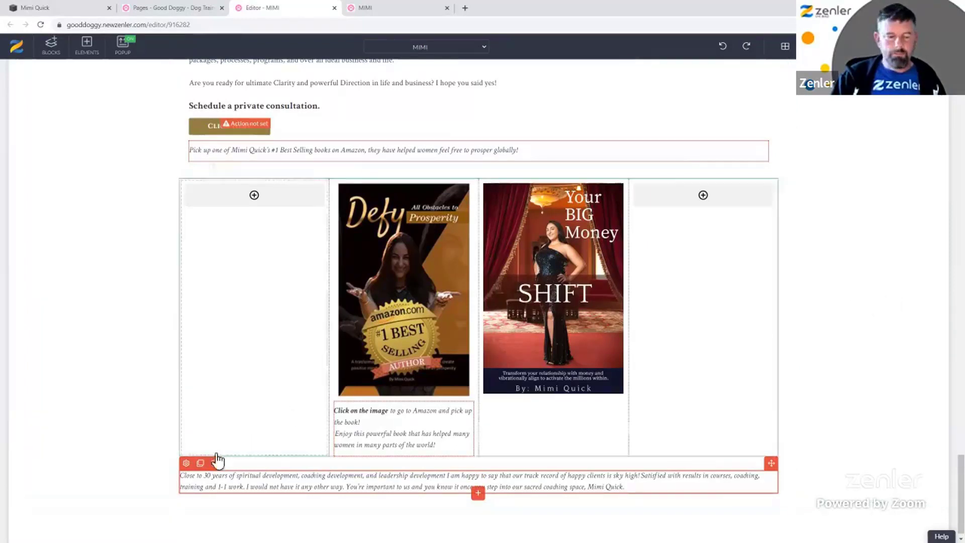
# - Set the closing paragraph's font style to Regular and save the page
pyautogui.click(775, 364)
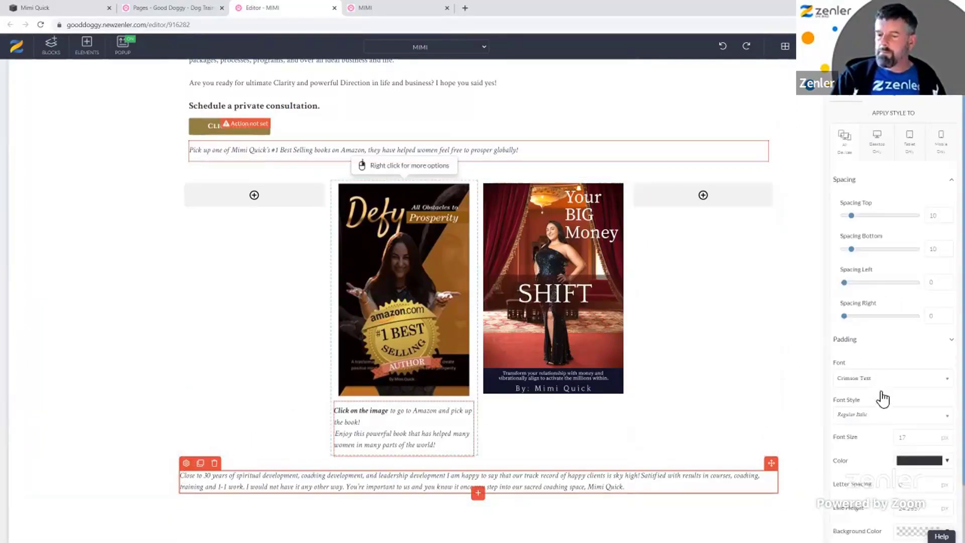
pyautogui.click(879, 423)
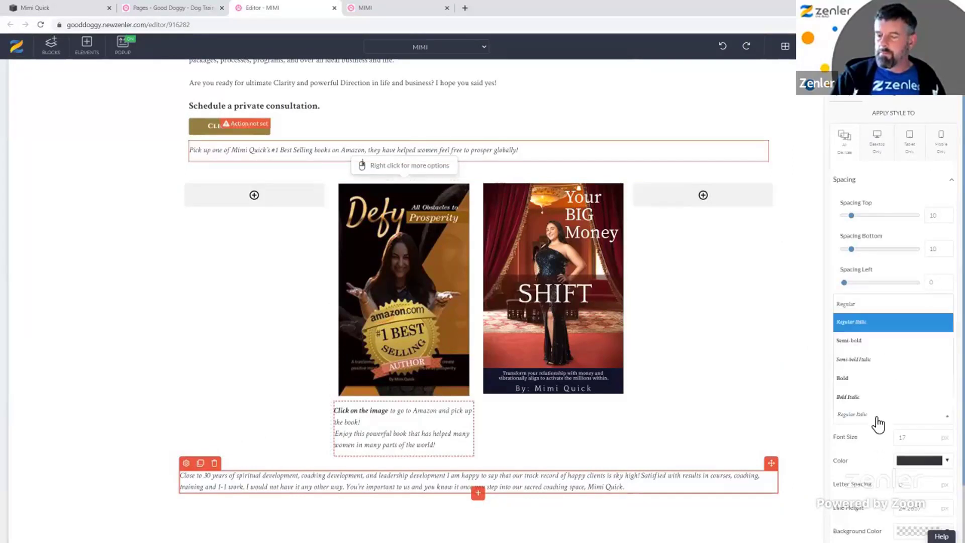
pyautogui.click(848, 306)
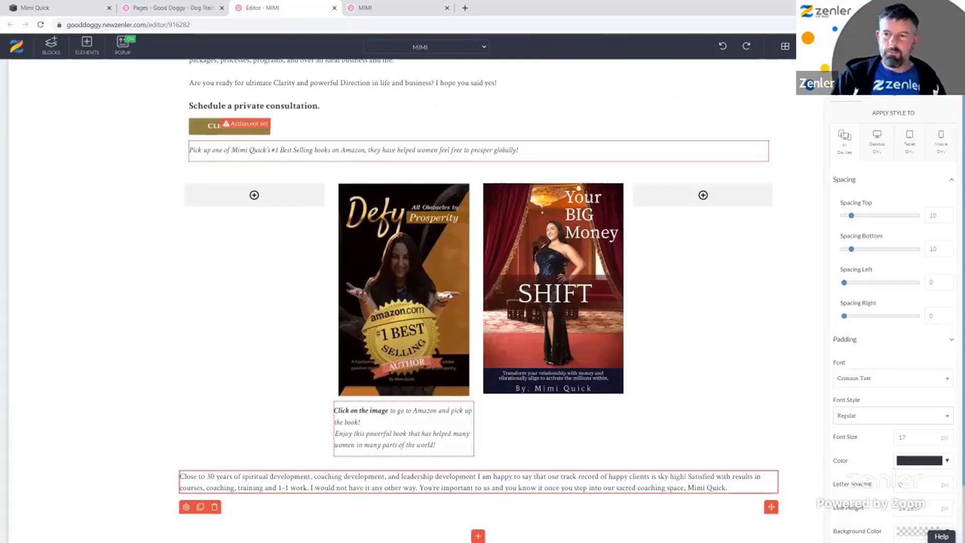
pyautogui.click(746, 342)
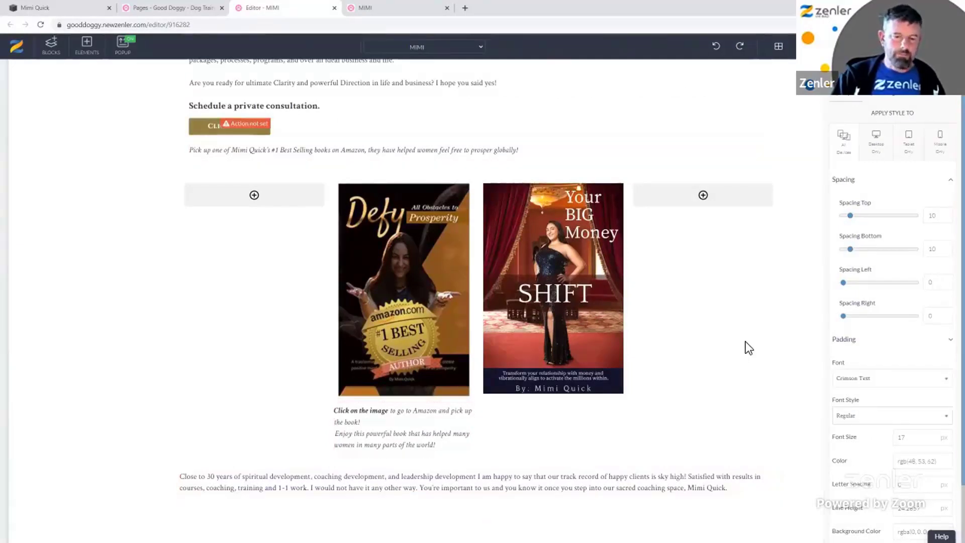
pyautogui.hotkey('ctrl', 's')
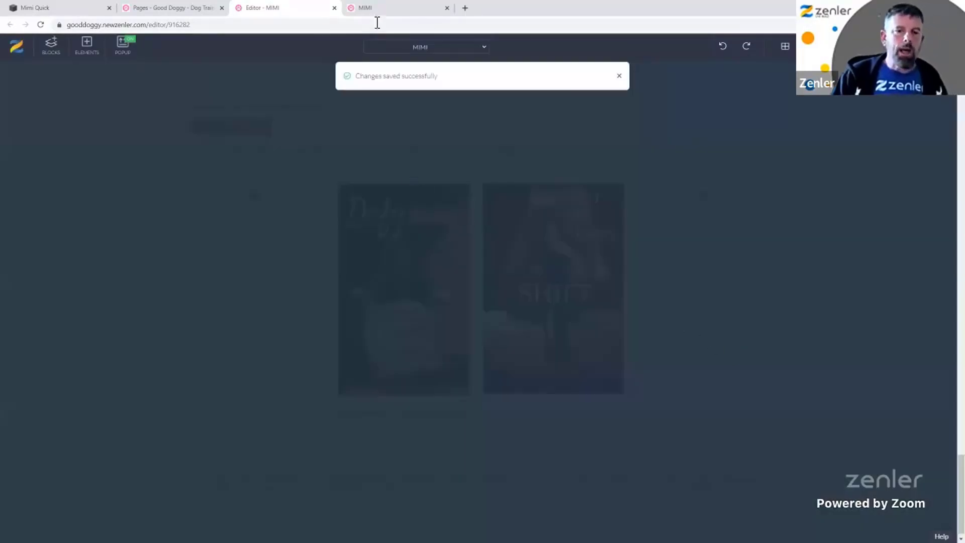
# - Compare the about section in the MIMI page preview with the original website, then return to the editor
pyautogui.click(387, 8)
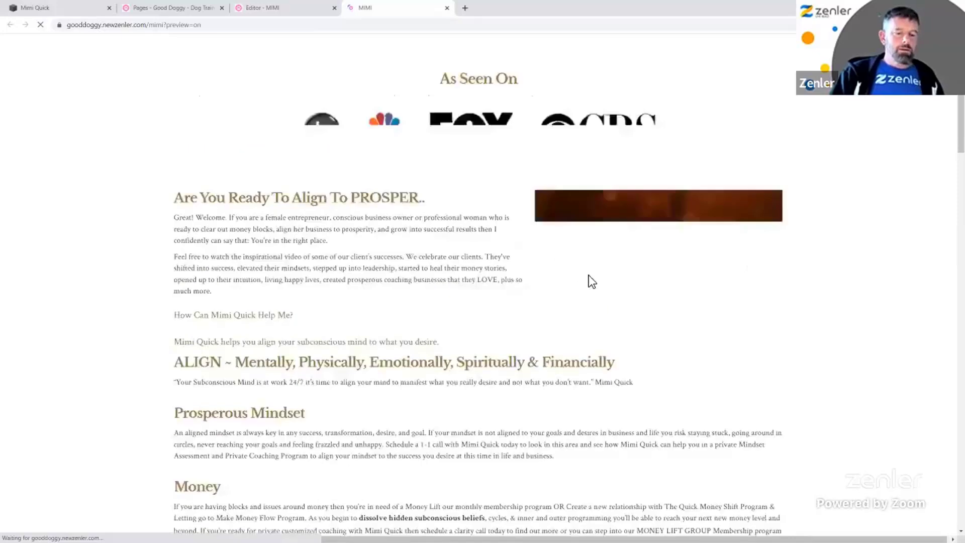
pyautogui.scroll(-3, 798, 329)
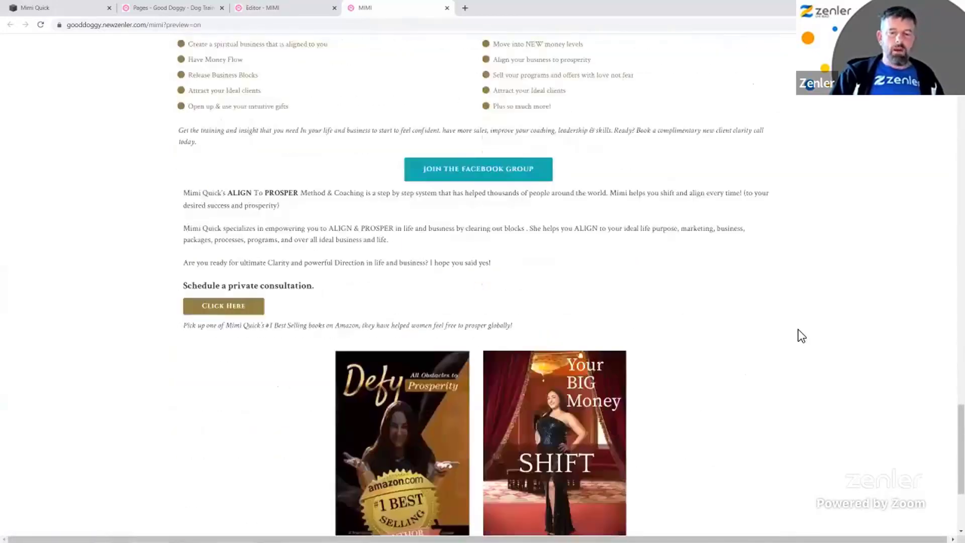
pyautogui.click(83, 7)
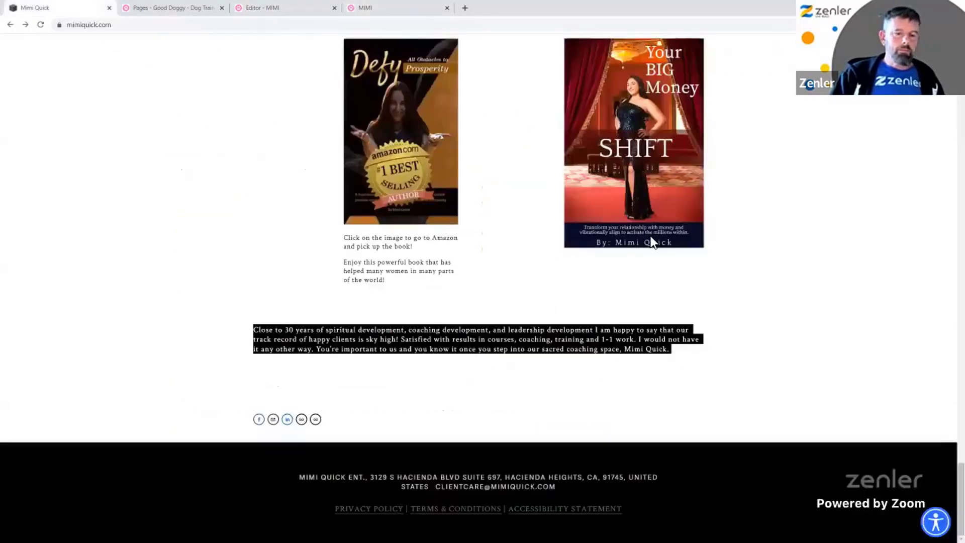
pyautogui.scroll(4, 650, 240)
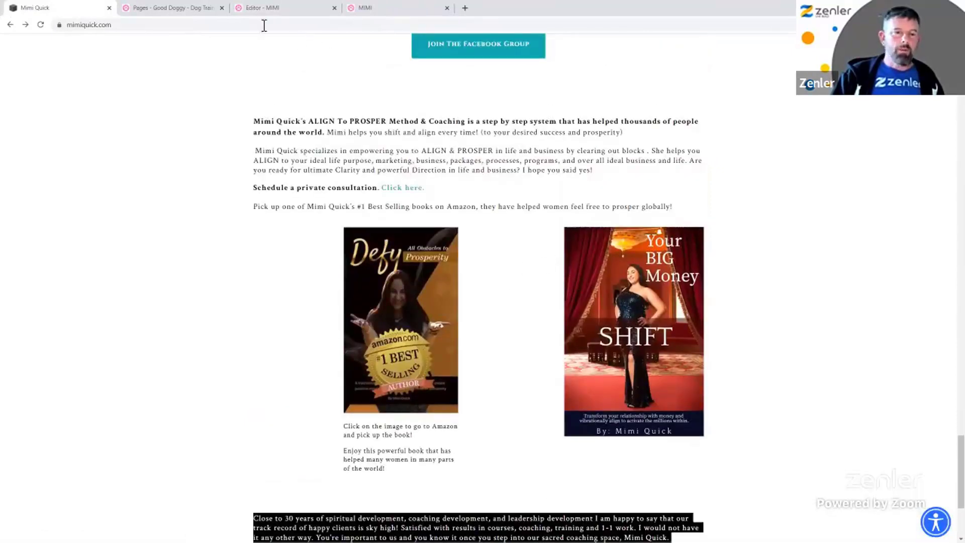
pyautogui.click(255, 9)
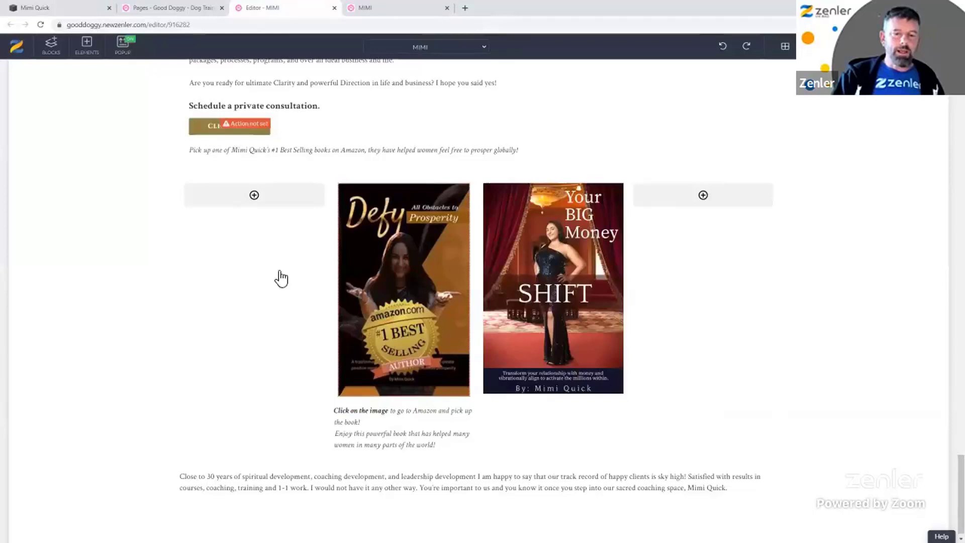
# - Try adjusting the left spacing of the "Defy" cover image in its settings
pyautogui.click(378, 273)
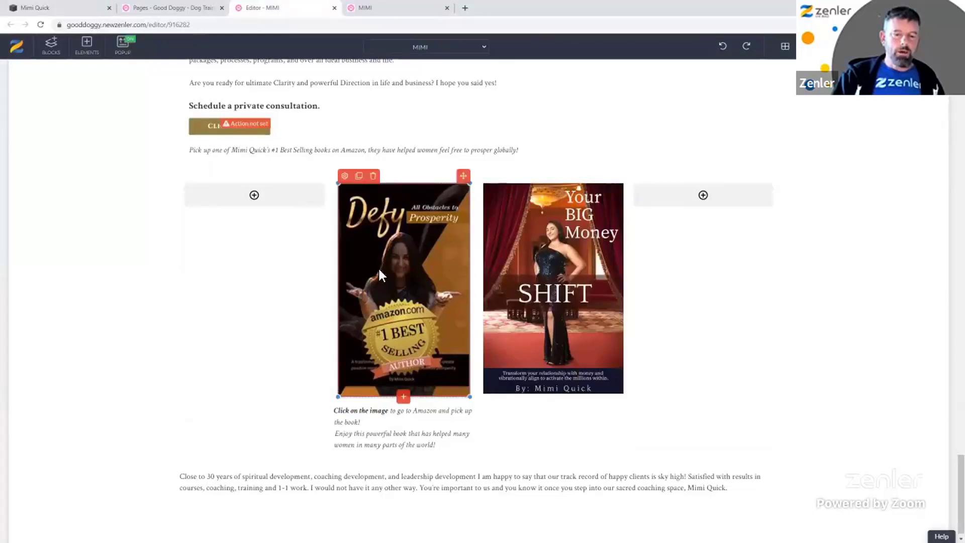
pyautogui.click(344, 175)
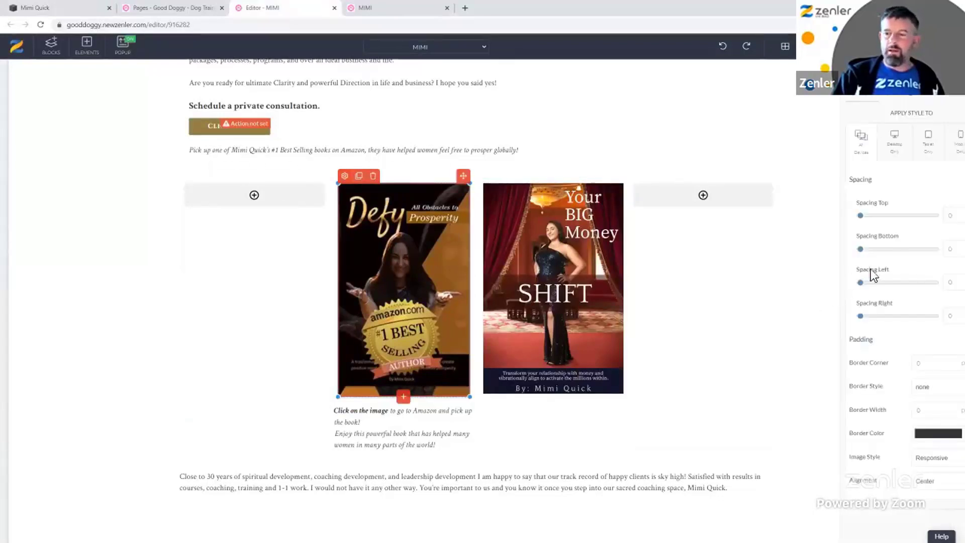
pyautogui.moveTo(845, 283)
pyautogui.mouseDown()
pyautogui.moveTo(871, 286)
pyautogui.moveTo(826, 293)
pyautogui.moveTo(831, 286)
pyautogui.mouseUp()
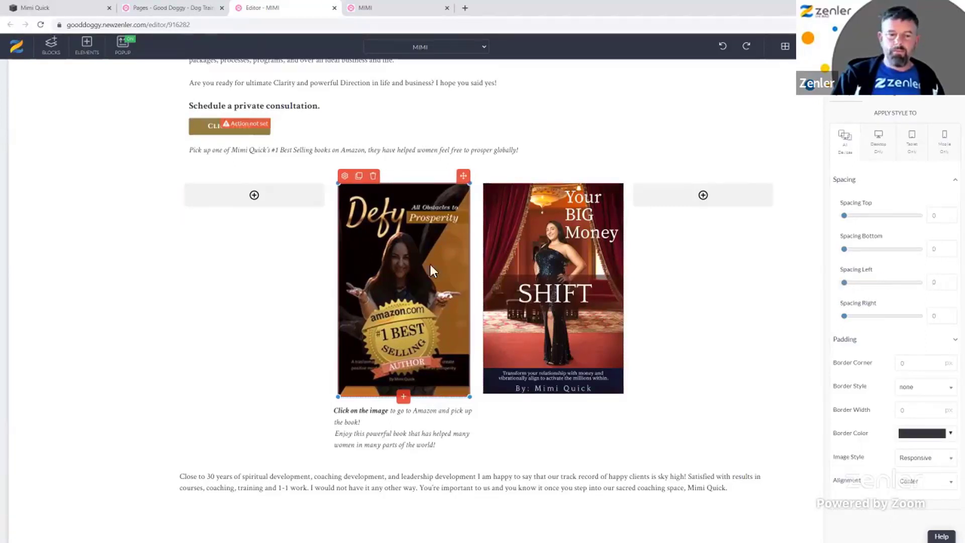
# - Widen the two middle columns of the book cover row by moving their outer dividers outward to enlarge both covers
pyautogui.click(330, 262)
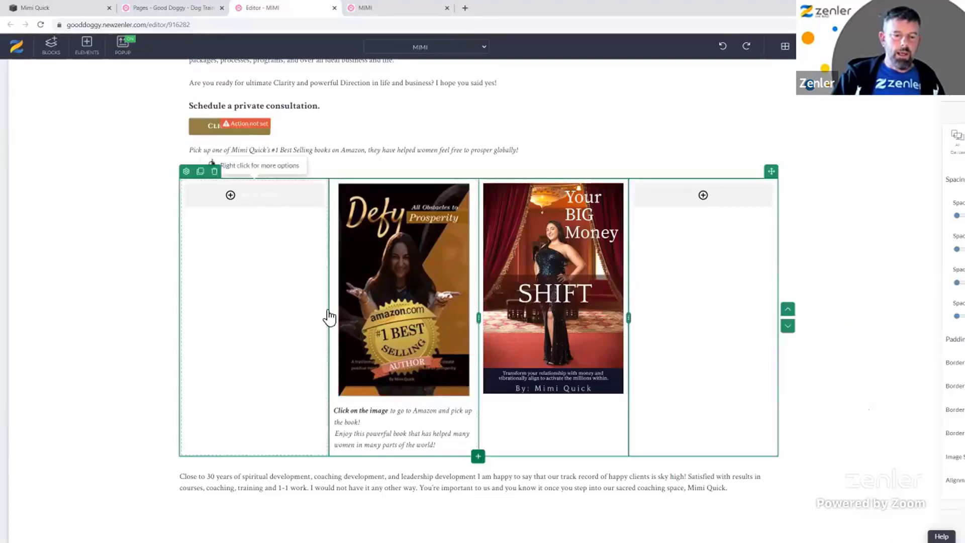
pyautogui.moveTo(331, 316); pyautogui.dragTo(301, 323)
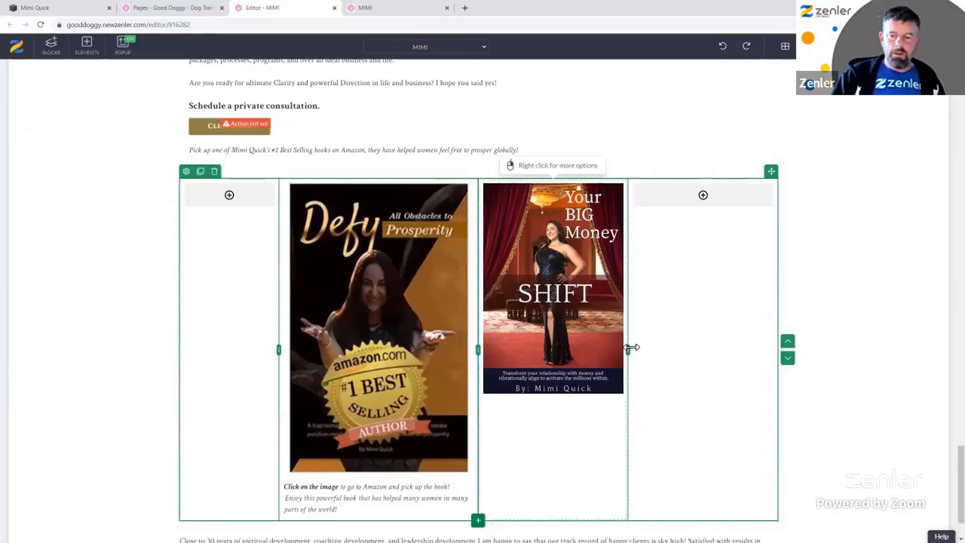
pyautogui.moveTo(650, 347); pyautogui.dragTo(661, 353)
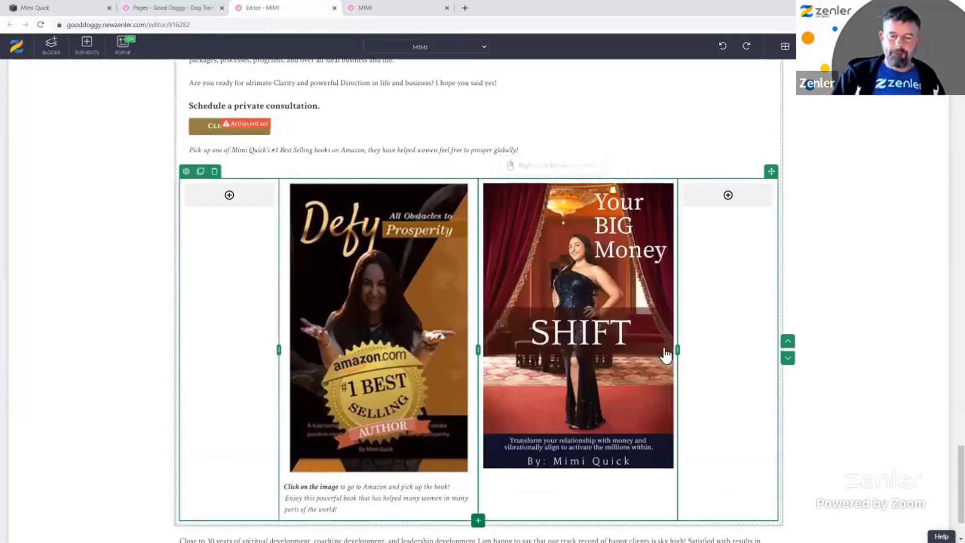
# - Try adjusting the left spacing of the "Your BIG Money SHIFT" cover image in its settings
pyautogui.click(540, 372)
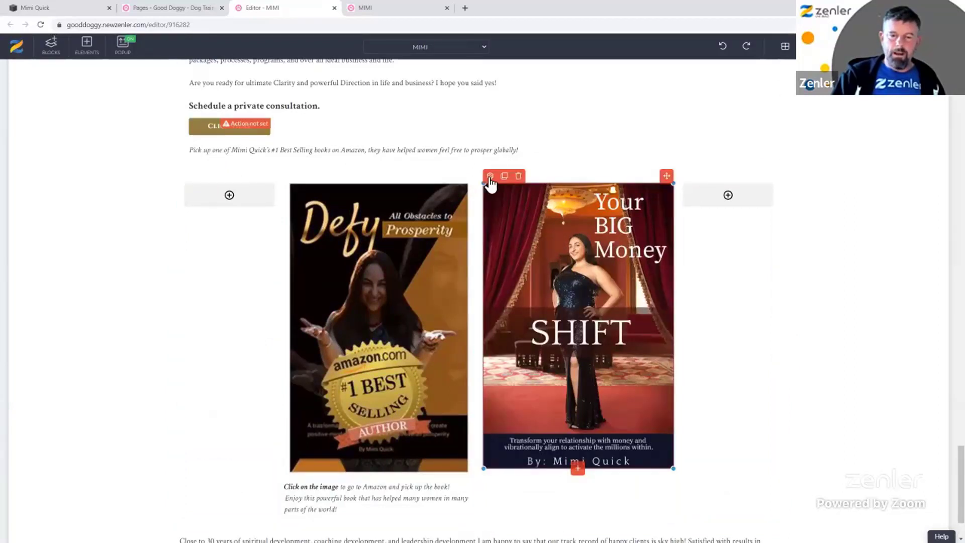
pyautogui.click(490, 176)
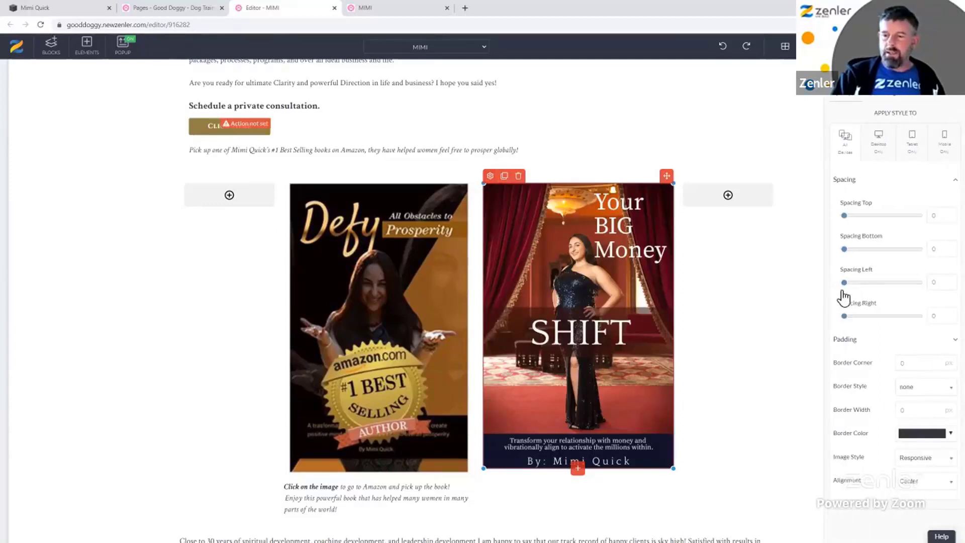
pyautogui.moveTo(845, 284)
pyautogui.mouseDown()
pyautogui.moveTo(887, 285)
pyautogui.moveTo(836, 289)
pyautogui.mouseUp()
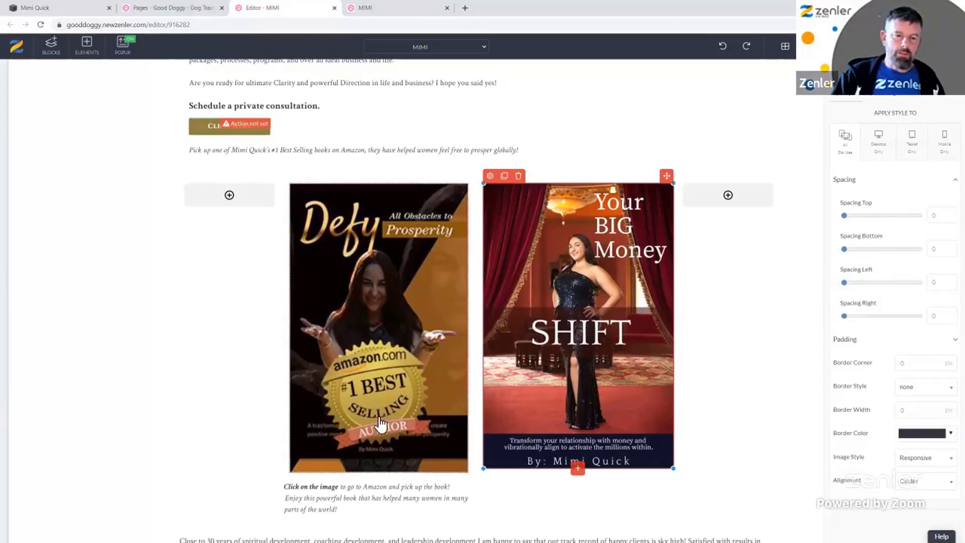
# - Shrink the "Defy" and "Your BIG Money SHIFT" cover images to nearly matching heights within their columns
pyautogui.click(464, 466)
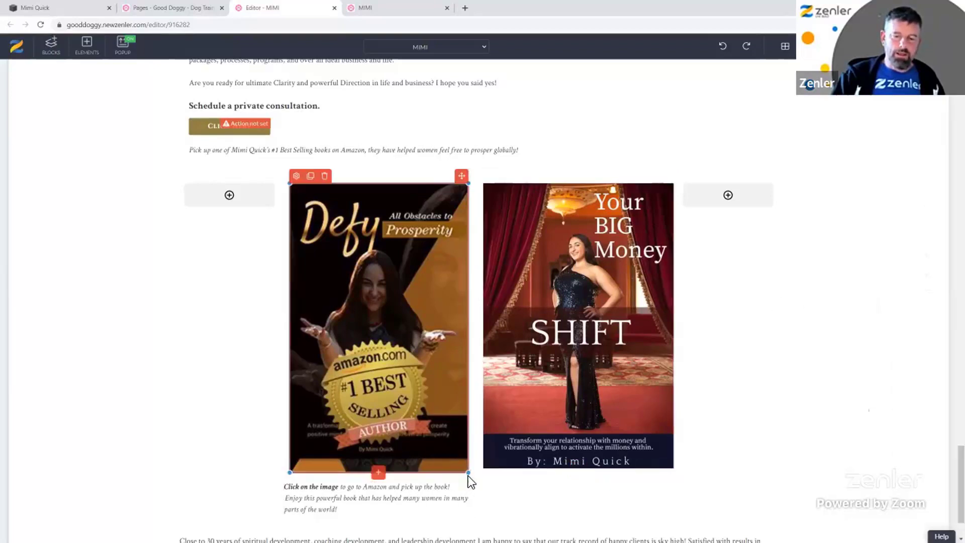
pyautogui.moveTo(469, 473); pyautogui.dragTo(442, 402)
pyautogui.moveTo(454, 438); pyautogui.dragTo(465, 459)
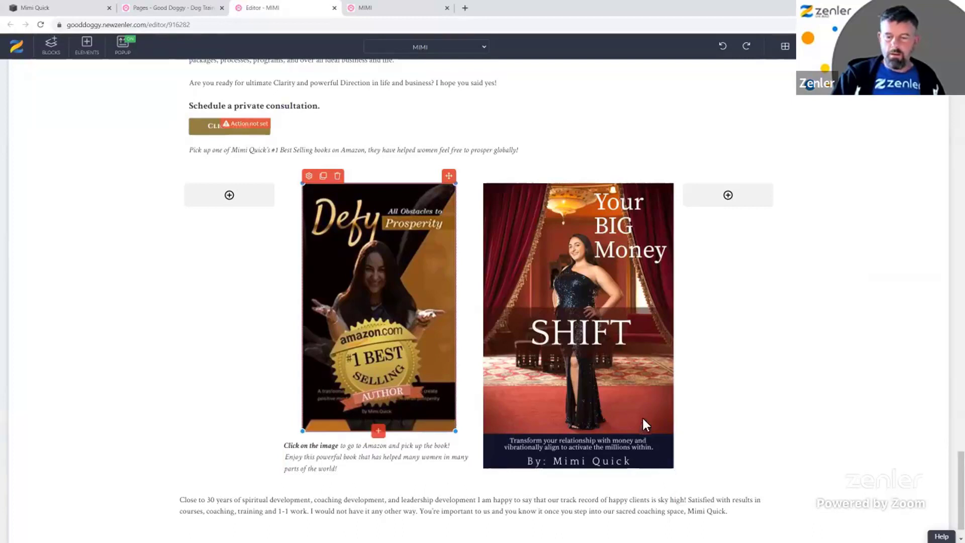
pyautogui.click(614, 409)
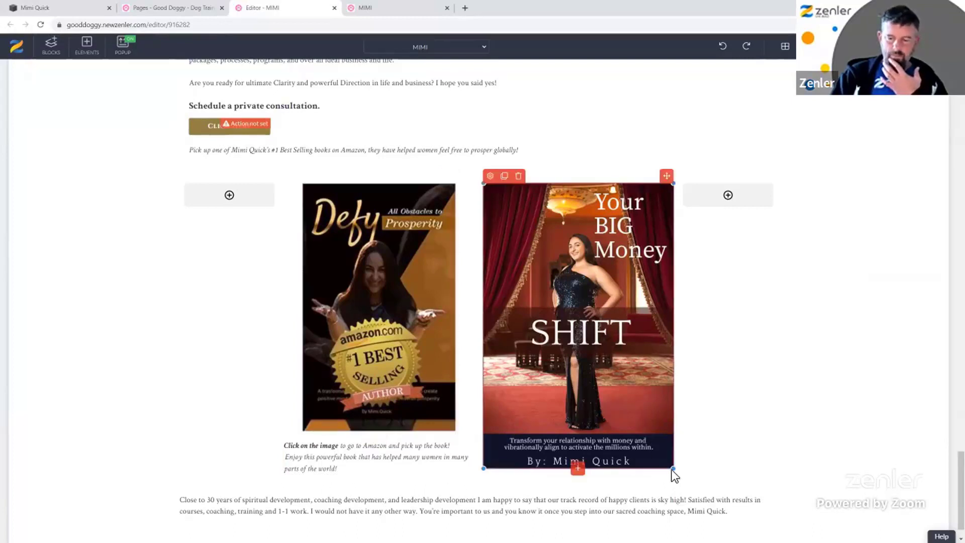
pyautogui.moveTo(674, 468); pyautogui.dragTo(661, 451)
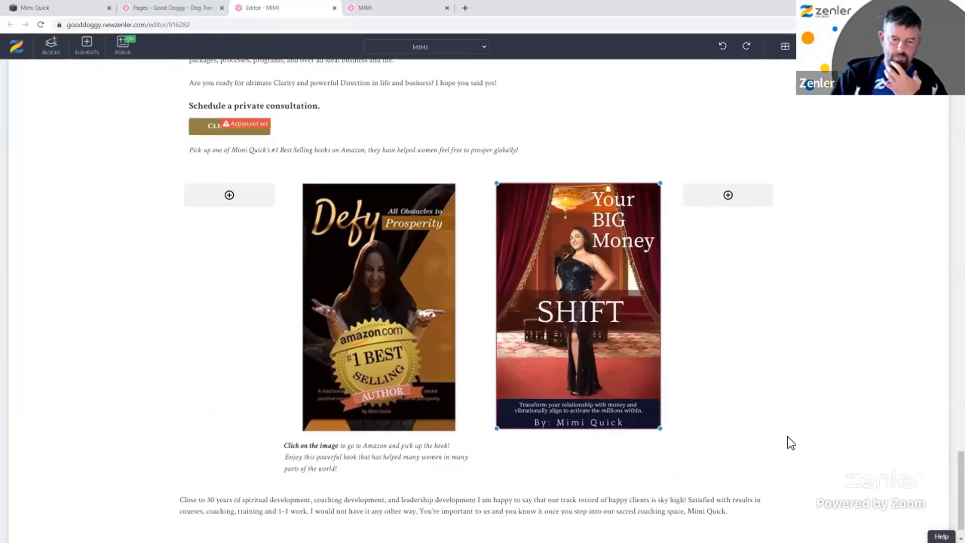
# - Move the "Click on the image" caption out of its column to below the book cover row and center-align its text
pyautogui.click(397, 459)
pyautogui.moveTo(467, 433); pyautogui.dragTo(498, 442)
pyautogui.click(190, 443)
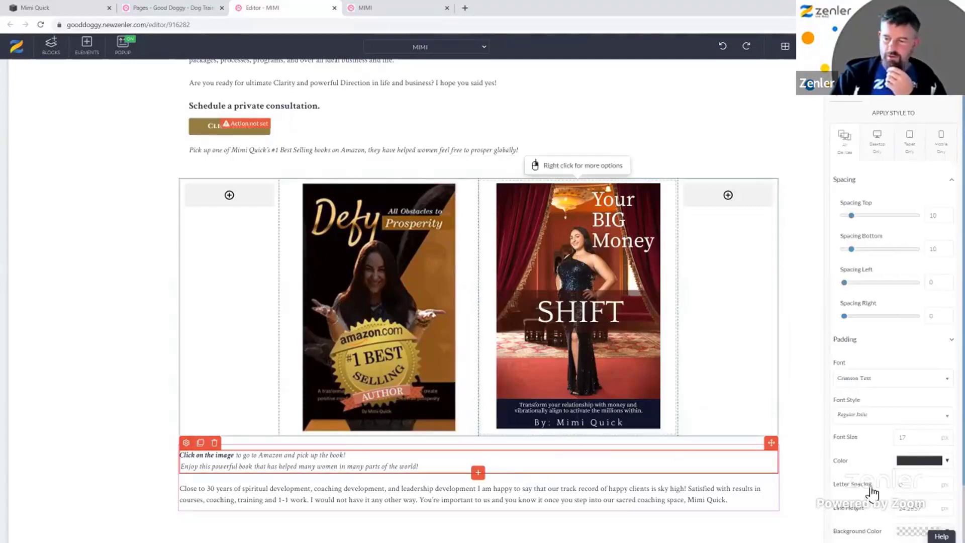
pyautogui.click(75, 8)
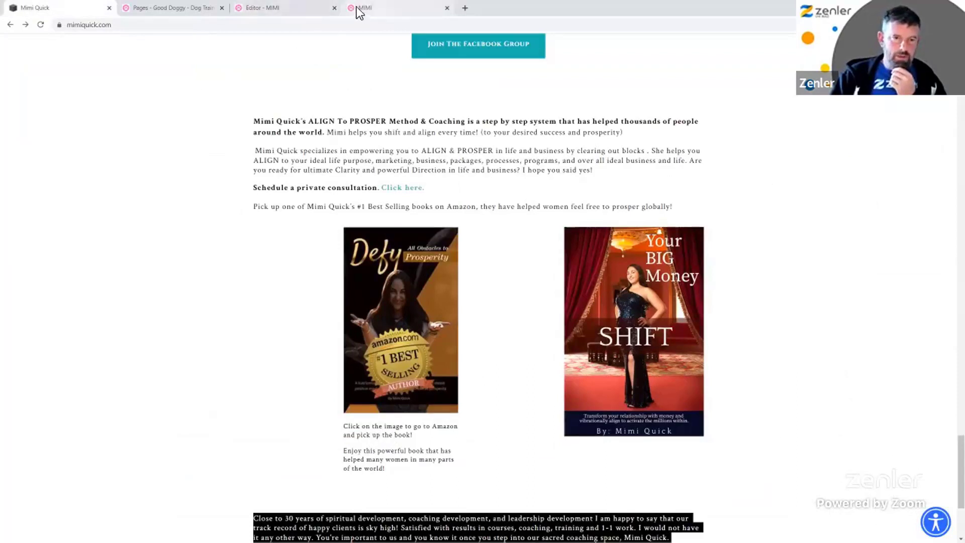
pyautogui.click(293, 8)
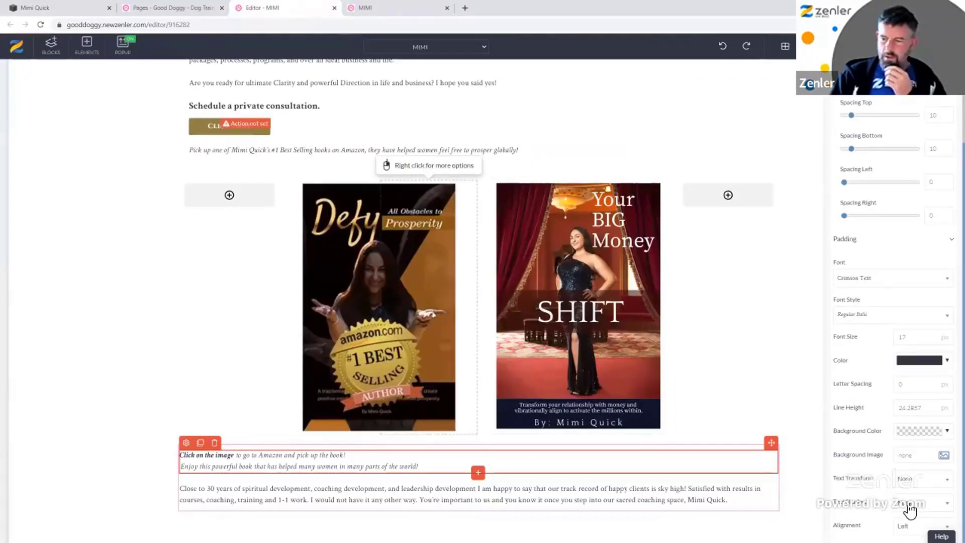
pyautogui.click(920, 526)
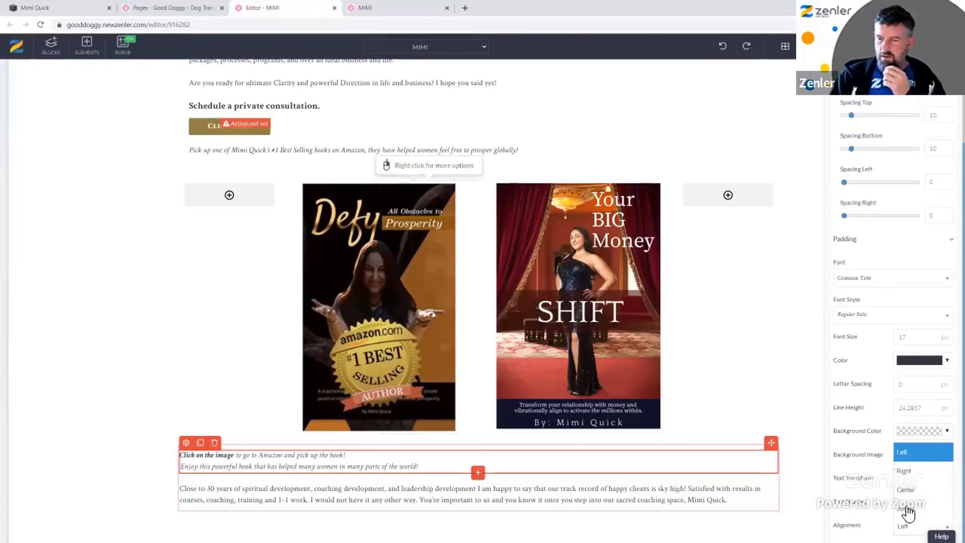
pyautogui.click(907, 470)
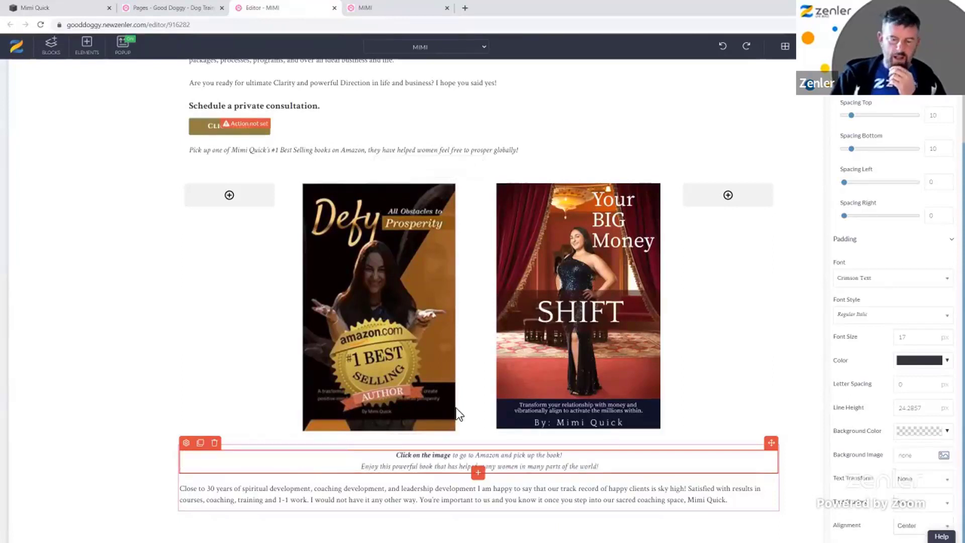
# - Duplicate the "Click Here" consultation button to place a center-aligned copy beneath each of the two book covers
pyautogui.click(203, 135)
pyautogui.click(209, 111)
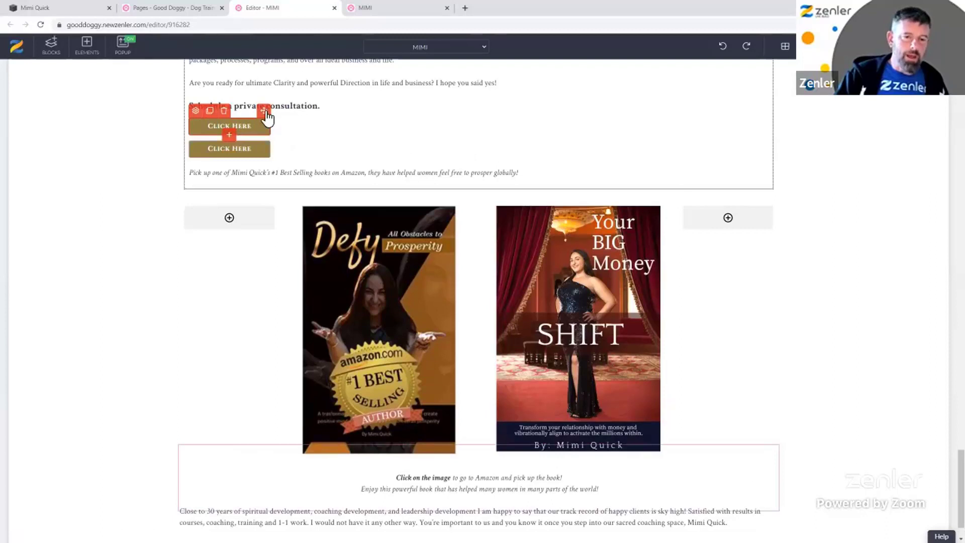
pyautogui.moveTo(267, 117); pyautogui.dragTo(381, 444)
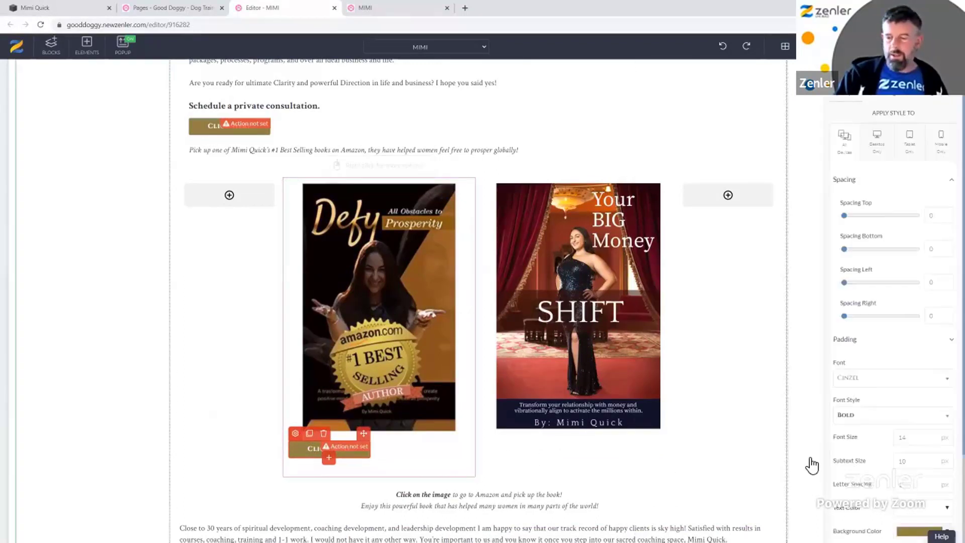
pyautogui.scroll(-3, 880, 494)
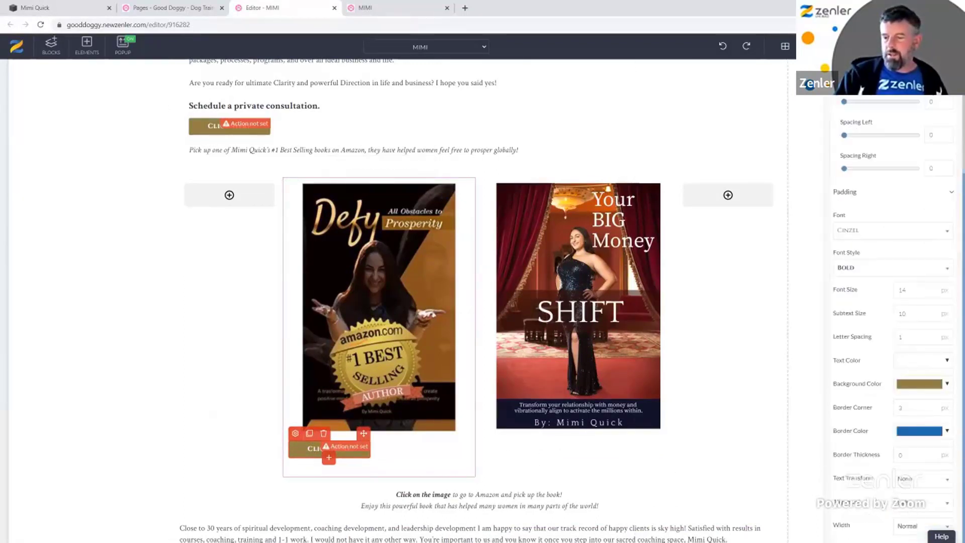
pyautogui.click(912, 482)
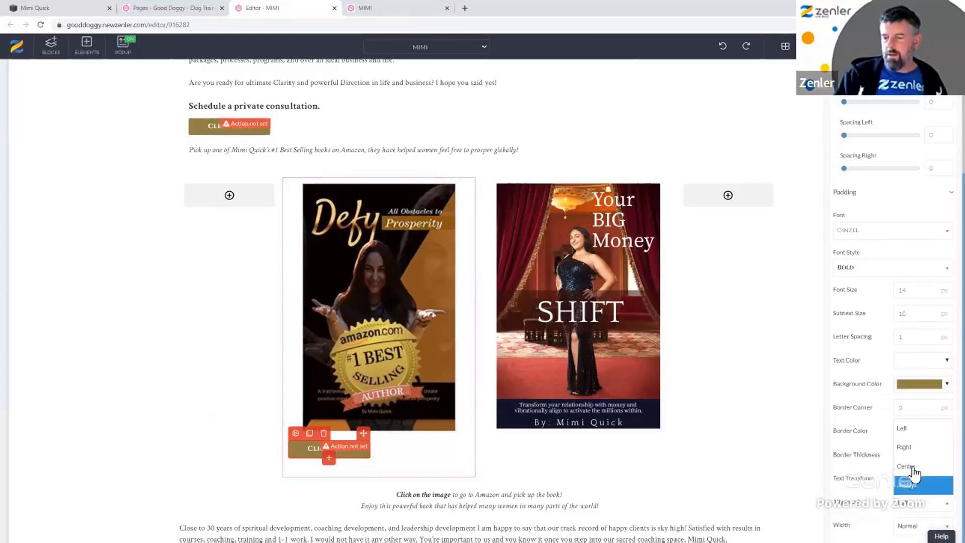
pyautogui.click(912, 466)
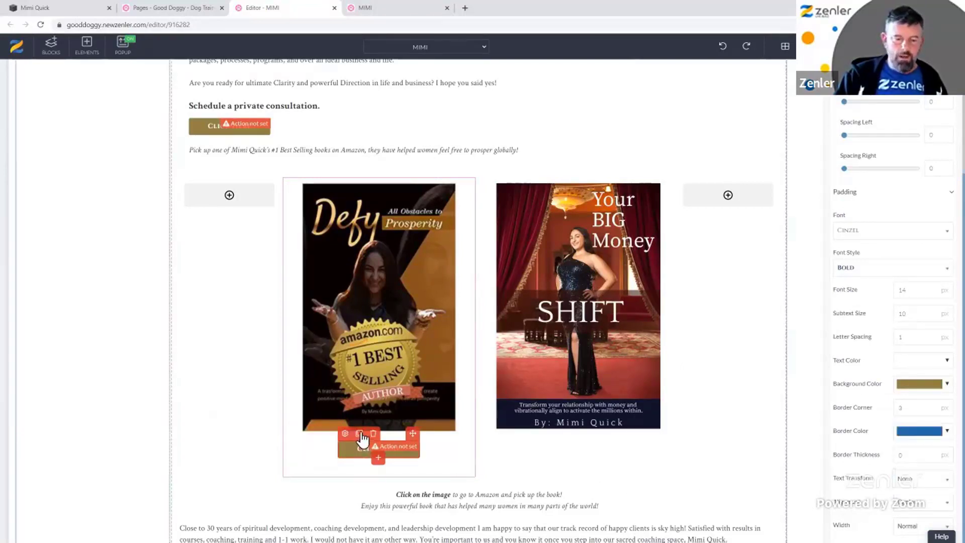
pyautogui.moveTo(412, 433); pyautogui.dragTo(571, 436)
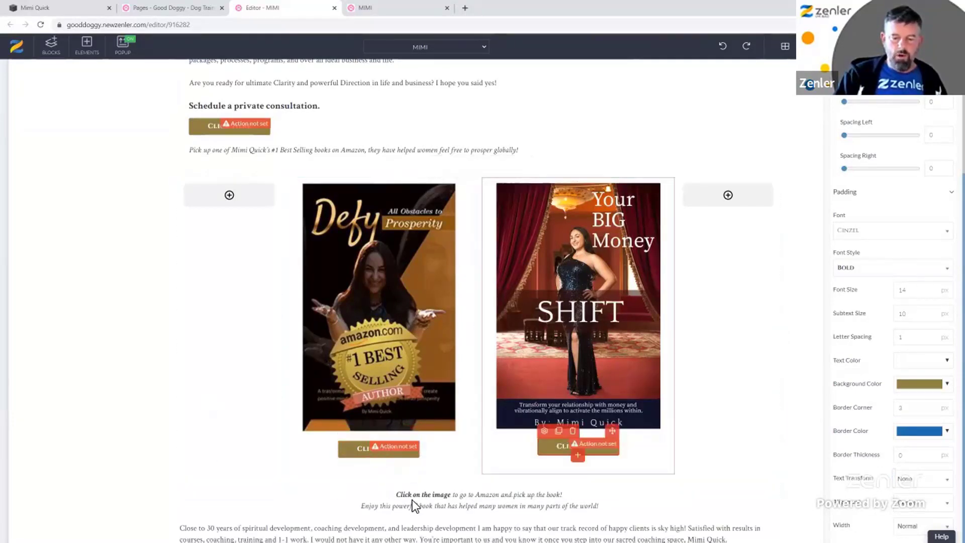
pyautogui.click(155, 443)
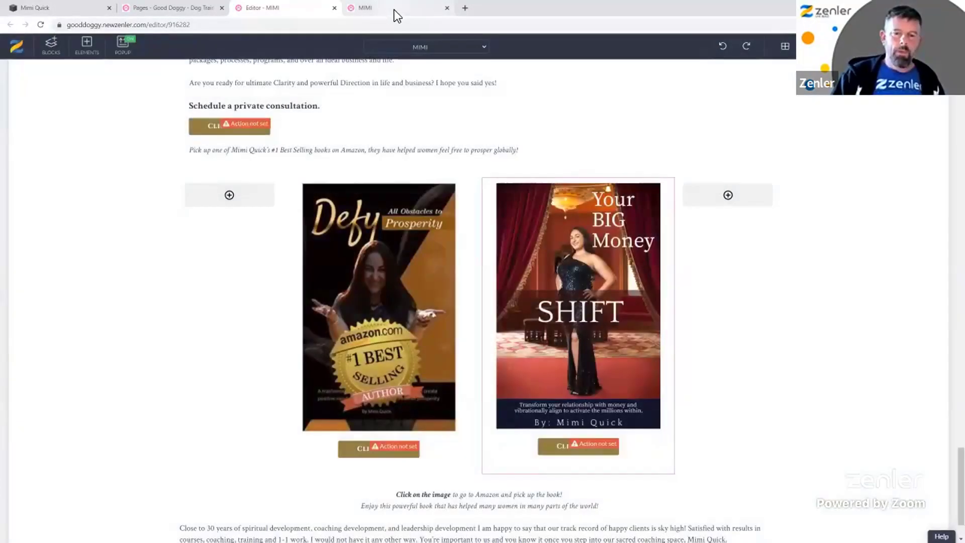
# - Reload the MIMI page preview and check the book covers, their buttons, the caption and the closing paragraph
pyautogui.click(394, 10)
pyautogui.click(42, 26)
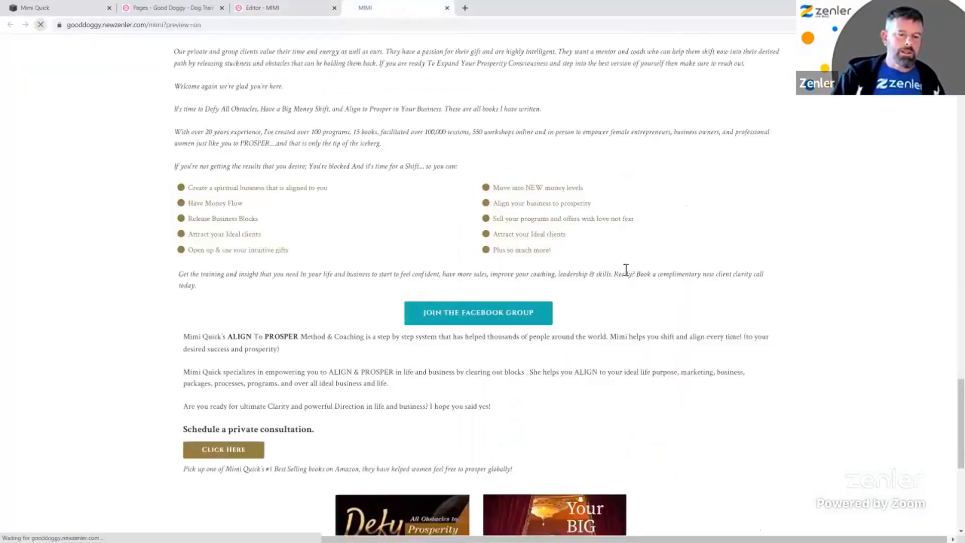
pyautogui.scroll(-7, 726, 300)
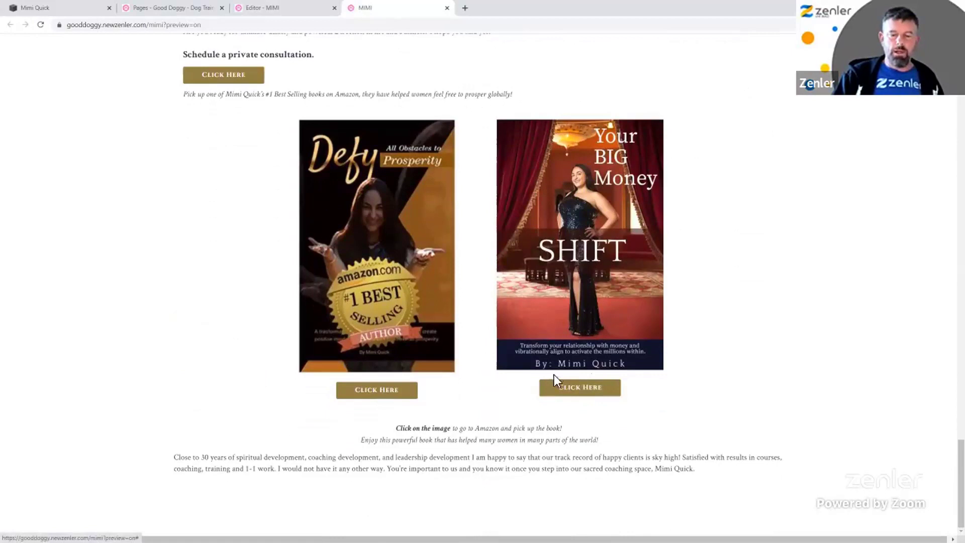
pyautogui.scroll(1, 824, 387)
pyautogui.scroll(20, 818, 377)
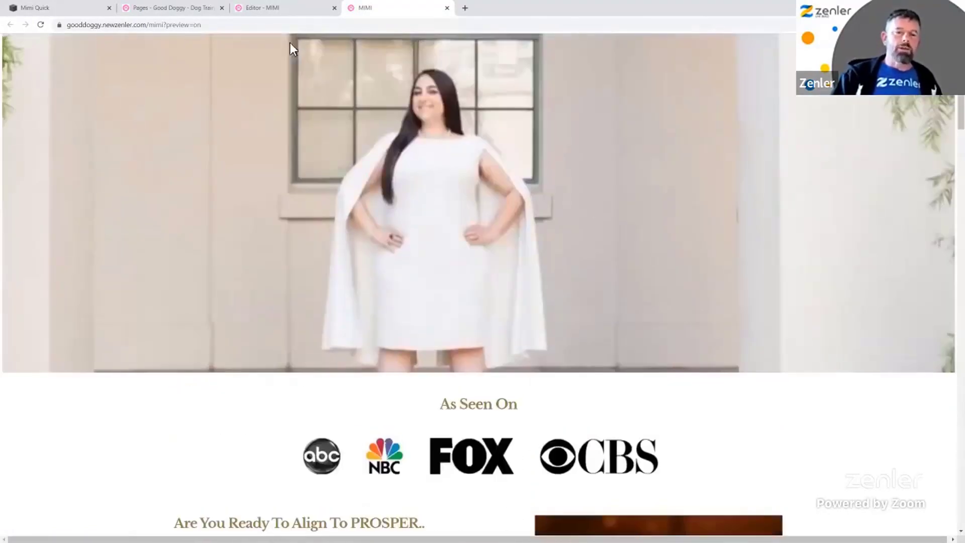
# - Compare the original website's header and content sections with the MIMI page preview, starting from the top of each page
pyautogui.click(42, 7)
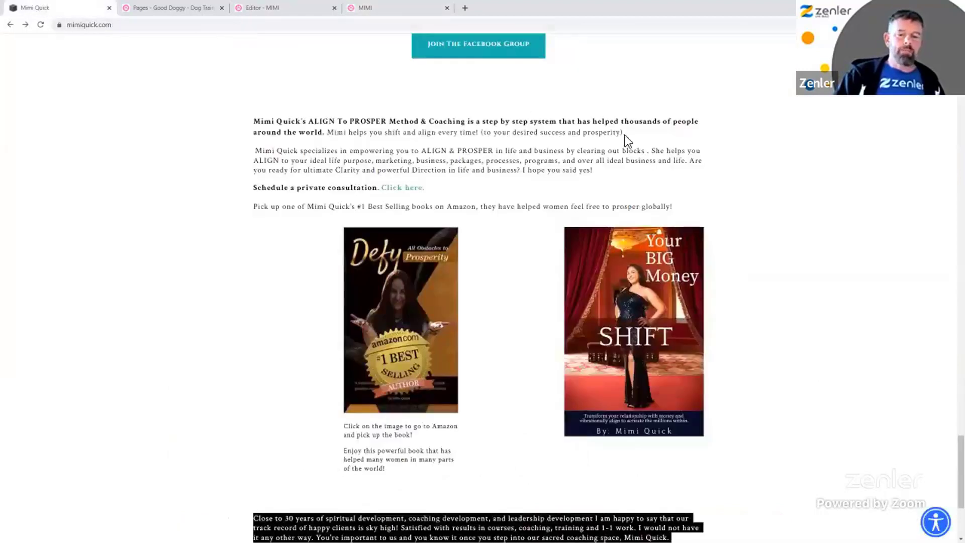
pyautogui.scroll(-15, 625, 135)
pyautogui.scroll(15, 638, 71)
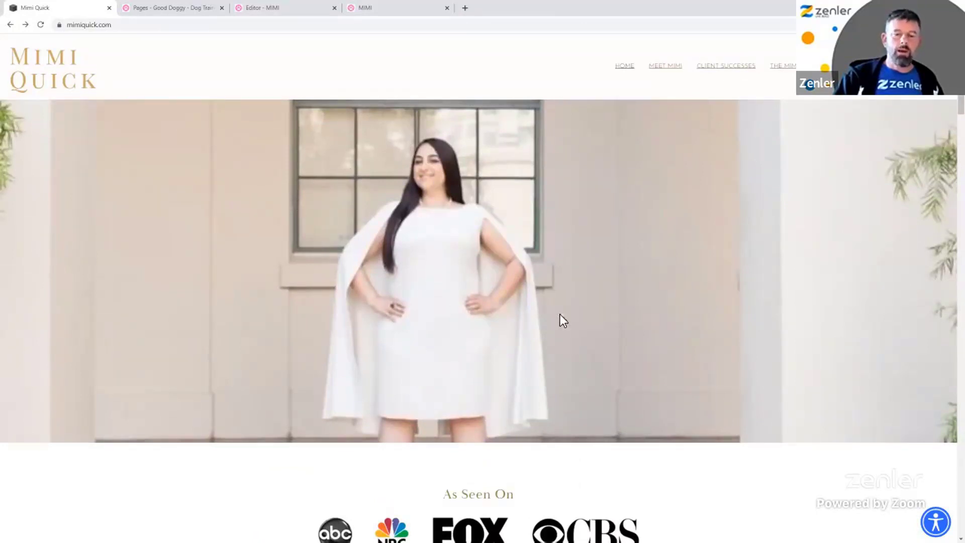
pyautogui.scroll(-12, 636, 326)
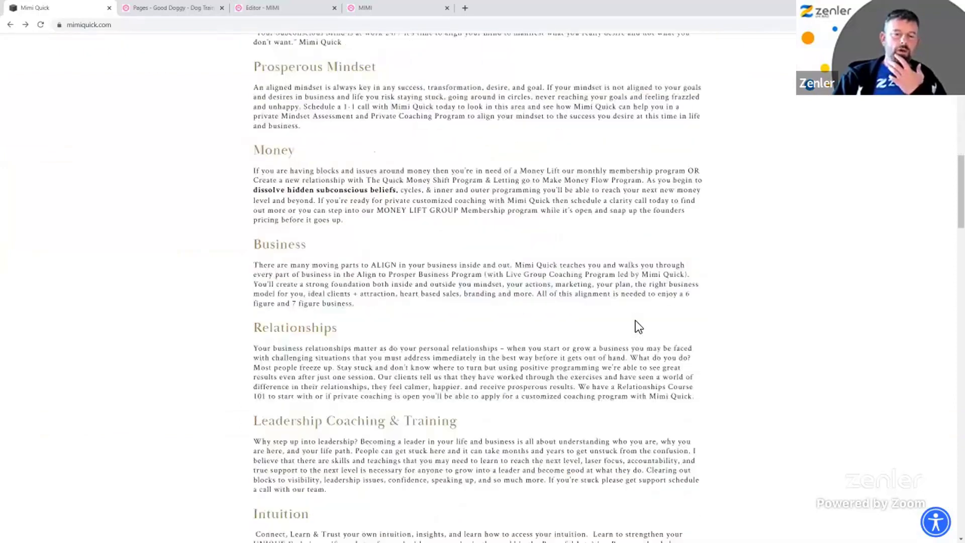
pyautogui.scroll(12, 637, 322)
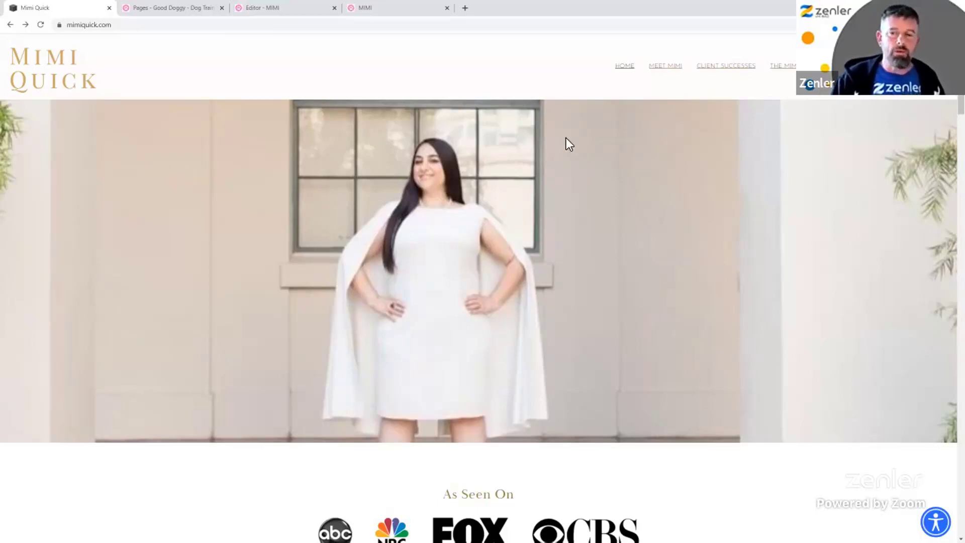
pyautogui.moveTo(102, 81); pyautogui.dragTo(30, 67)
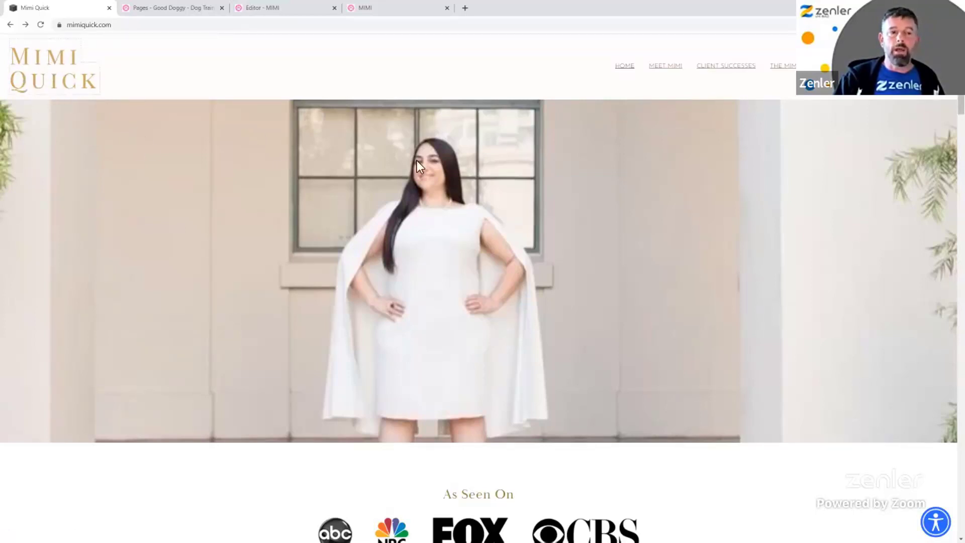
pyautogui.click(388, 10)
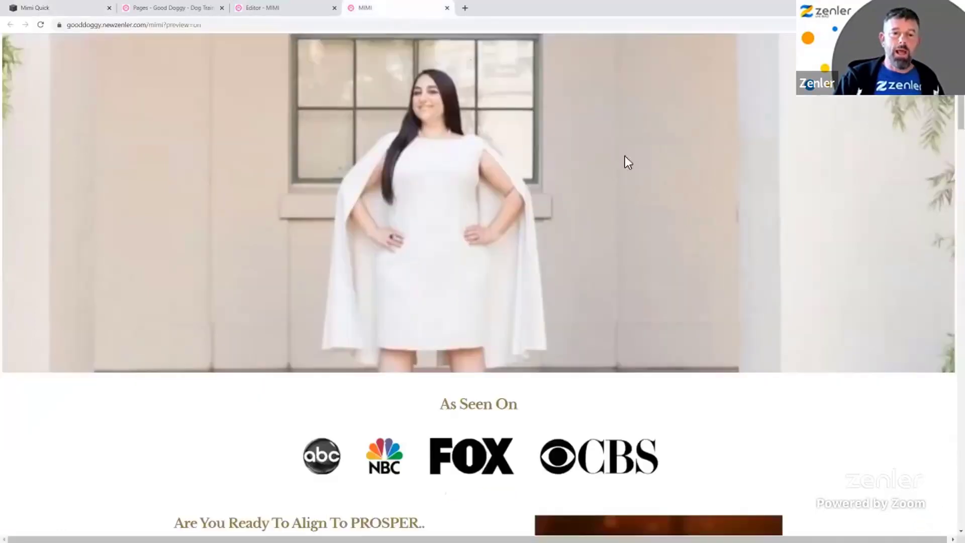
pyautogui.scroll(-10, 789, 280)
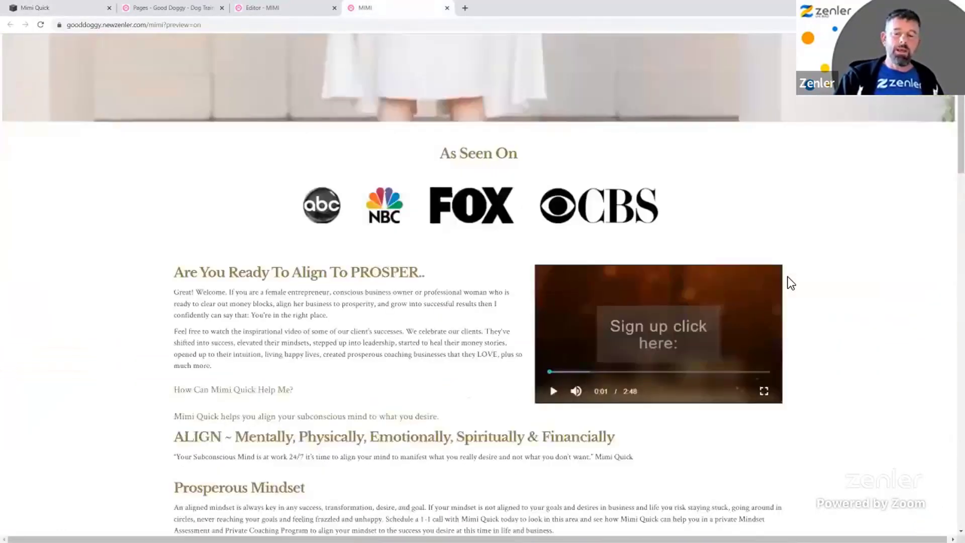